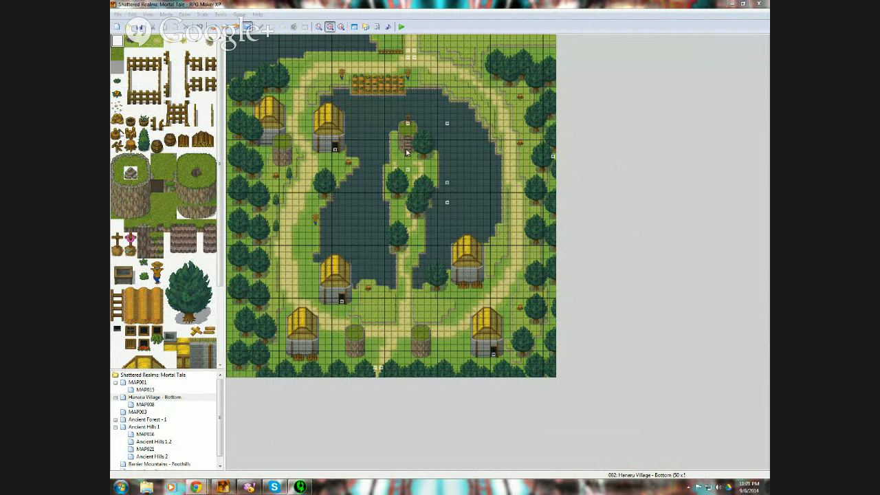
- Set the player's starting position just below the cross on the lake island, and briefly playtest a new game with the project changes saved
right_click(408, 136)
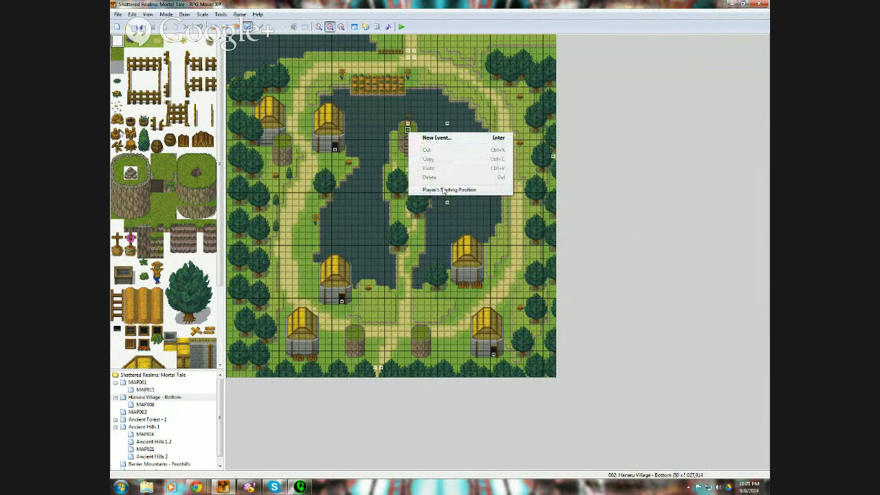
click(443, 191)
click(403, 28)
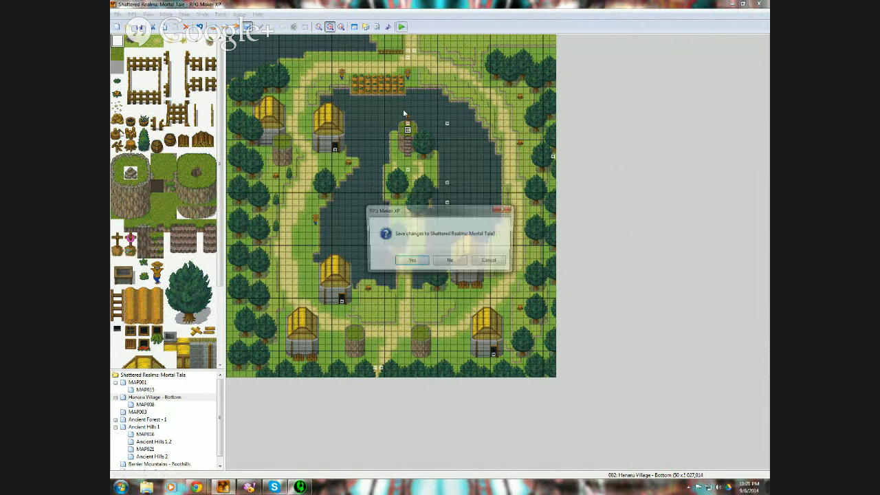
click(411, 261)
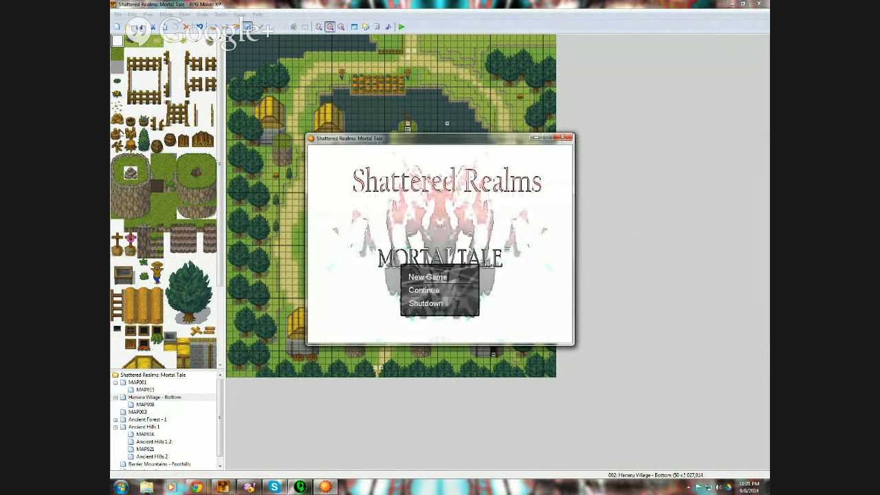
key(Return)
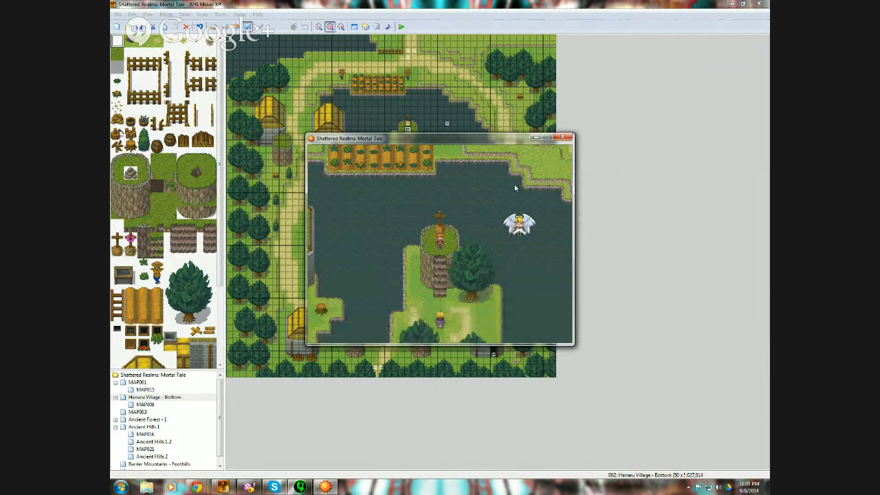
click(563, 137)
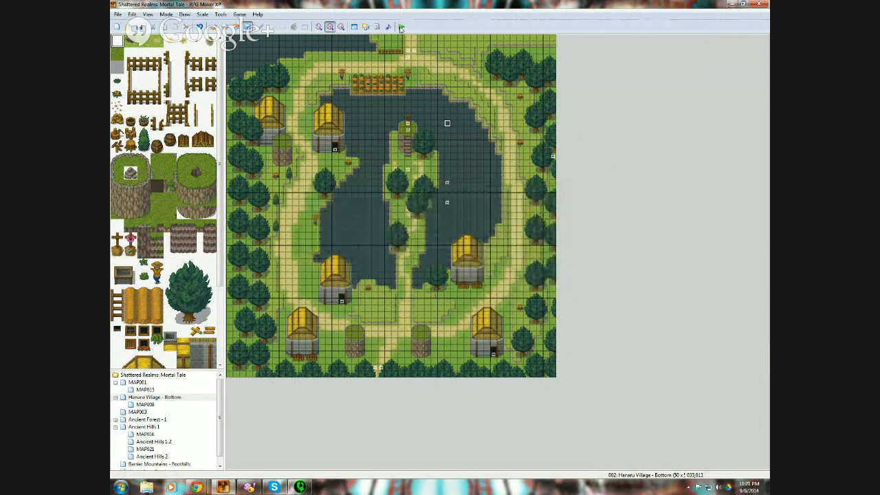
- Start a new-game playtest and walk the hero south off the lake island to the village path
click(402, 27)
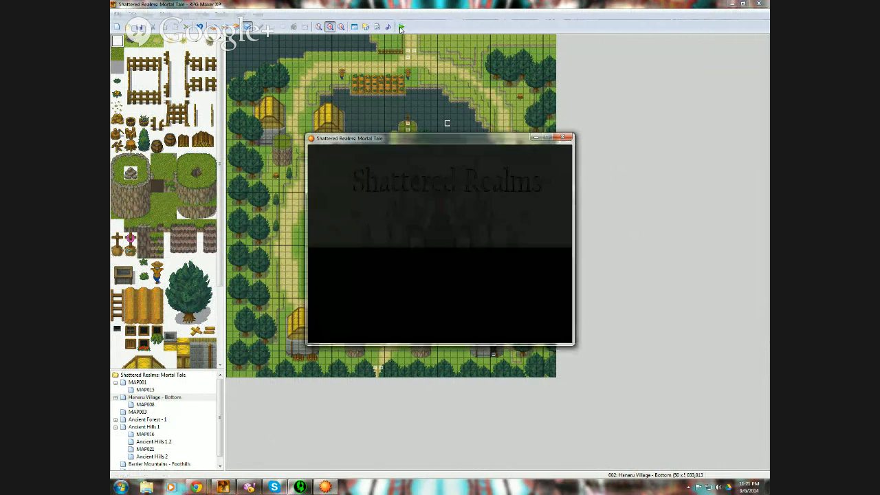
key(Return)
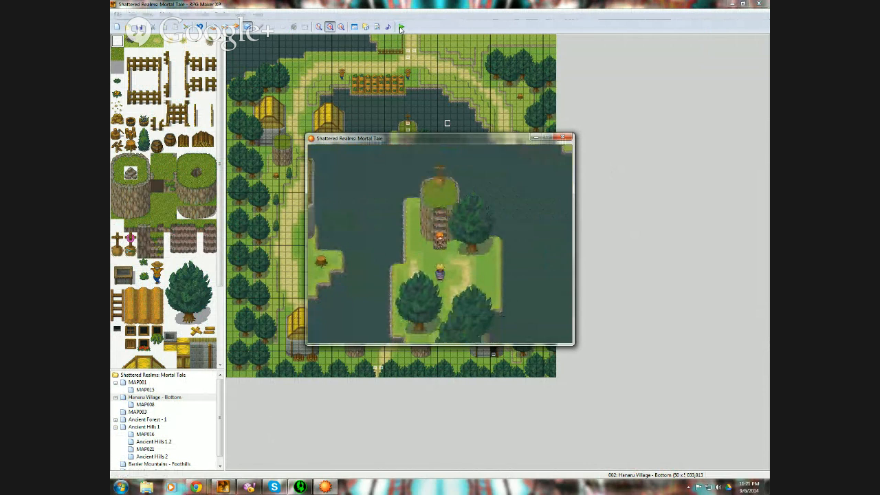
key(Down)
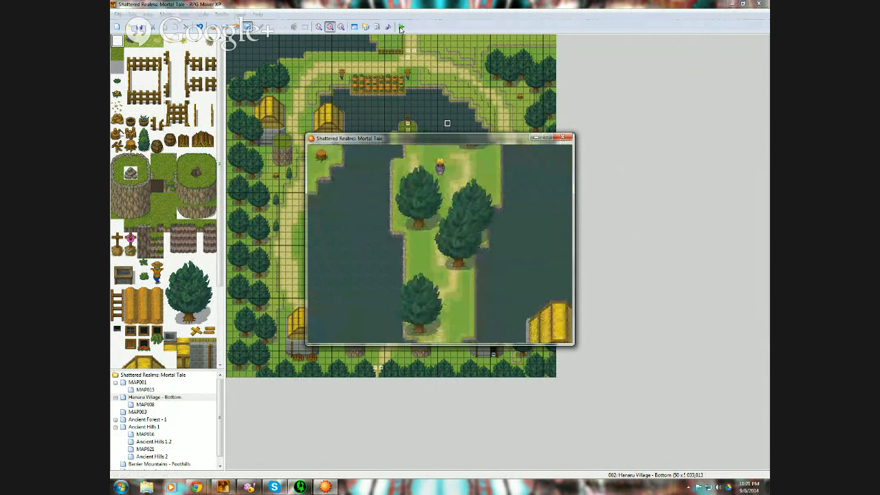
key(Down)
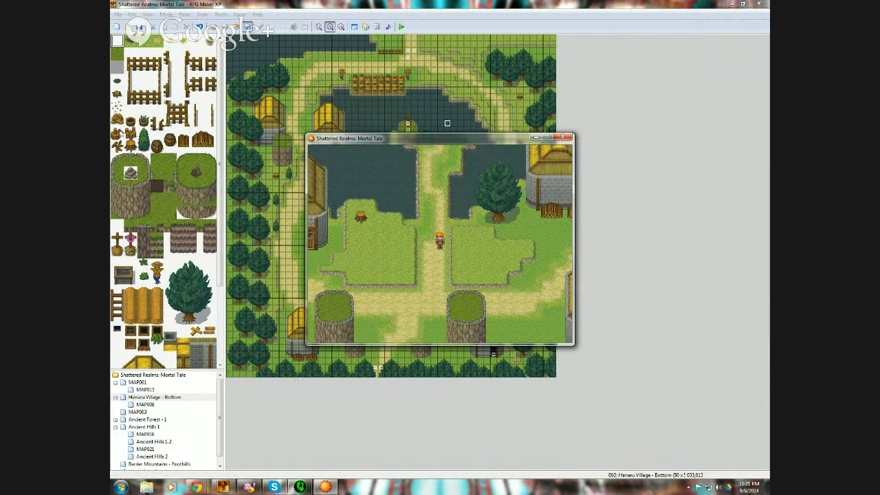
- Show the game full screen and walk the hero east past the houses and onto the village's eastern path
key(alt+Return)
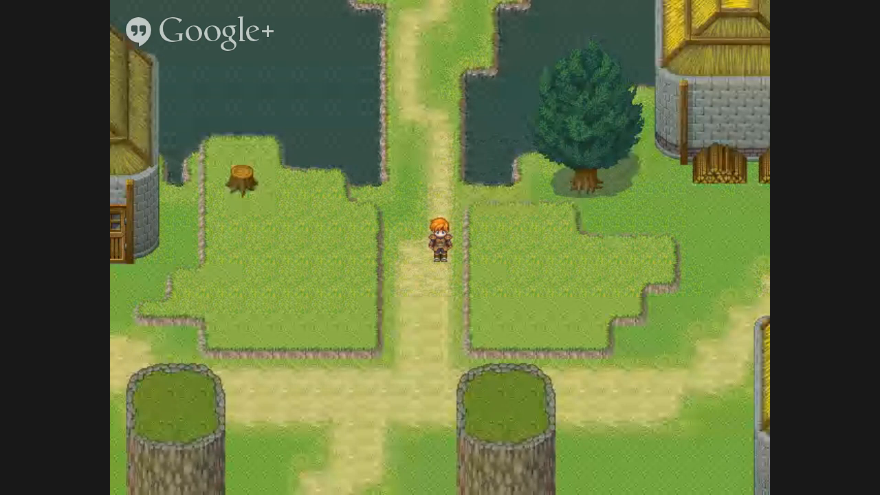
key(Down)
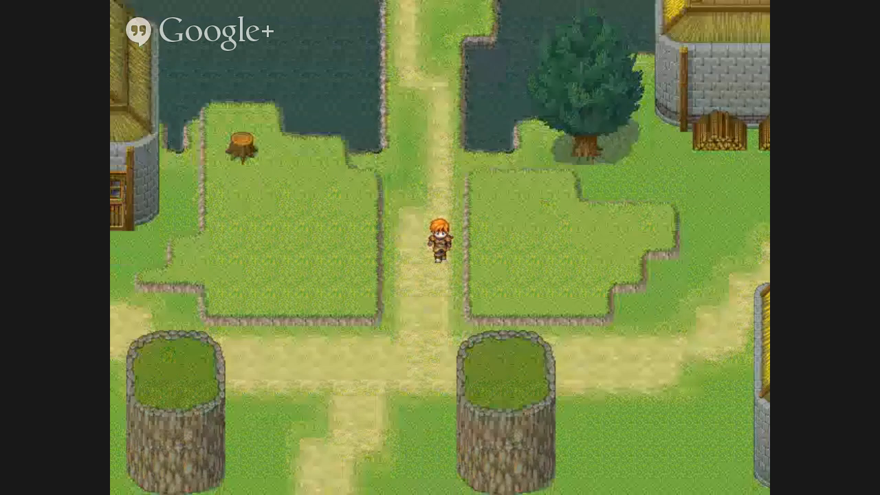
key(Right)
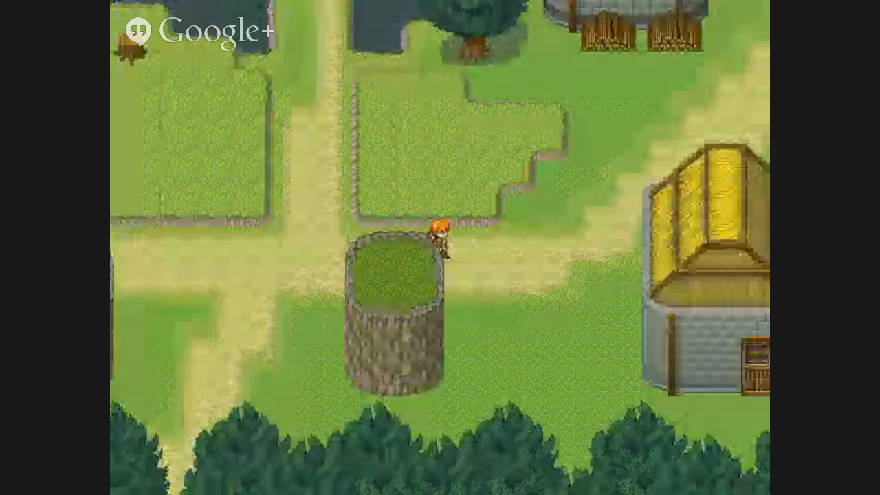
key(Up)
key(Right)
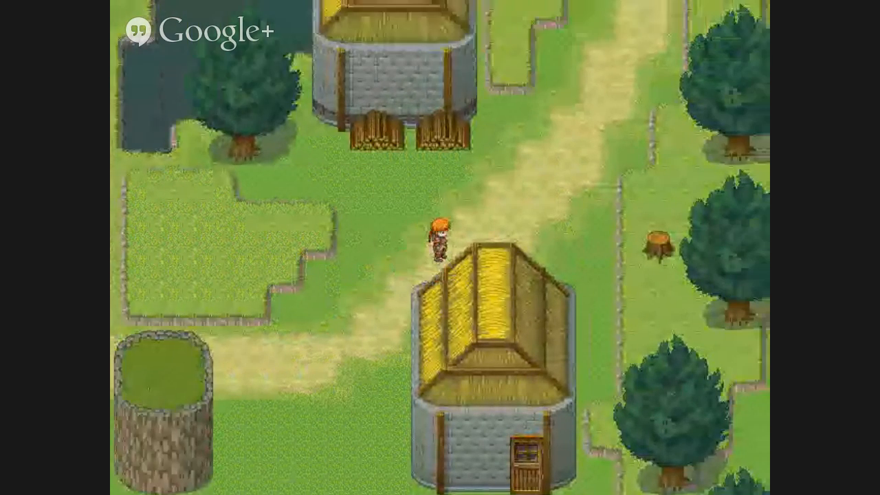
key(Up)
key(Up)
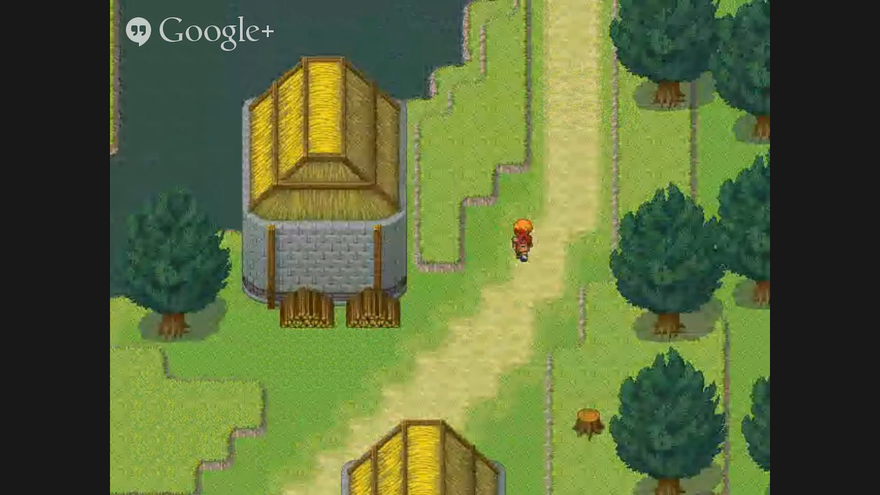
key(Right)
key(Up)
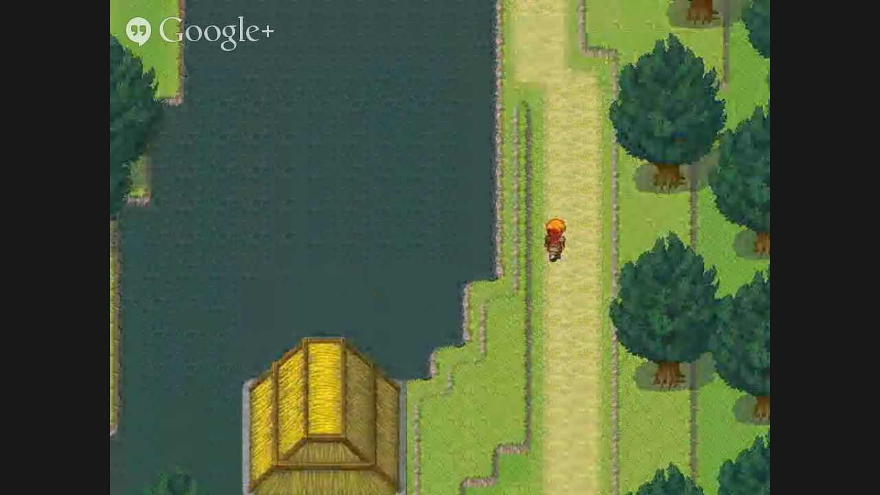
- Walk the hero north and west around the lake to the crop field, and return the game to windowed mode
key(Up)
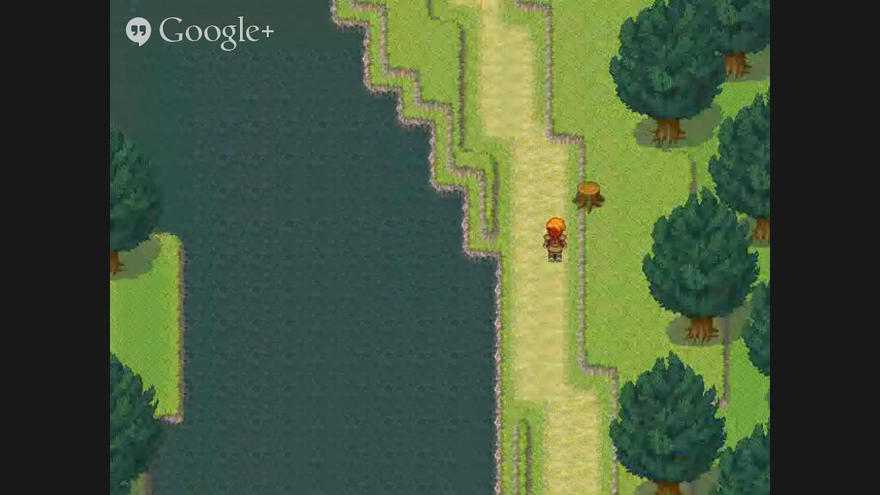
key(Left)
key(Up)
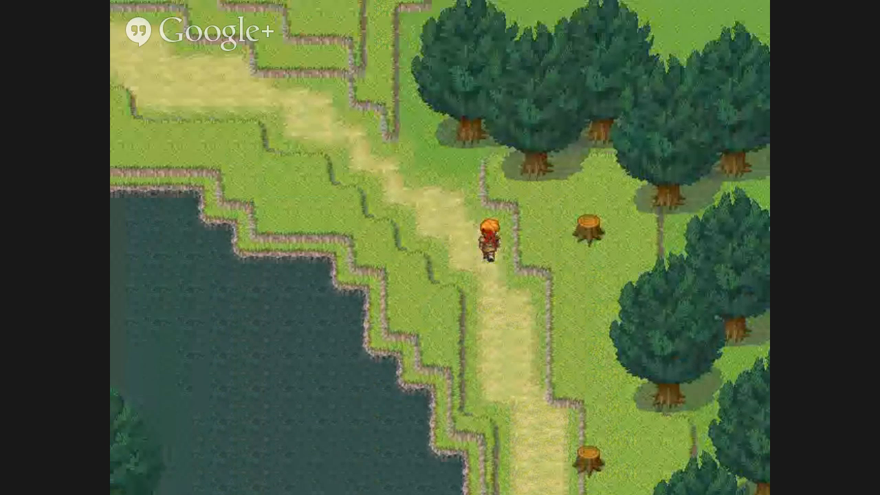
key(Left)
key(Left)
key(Up)
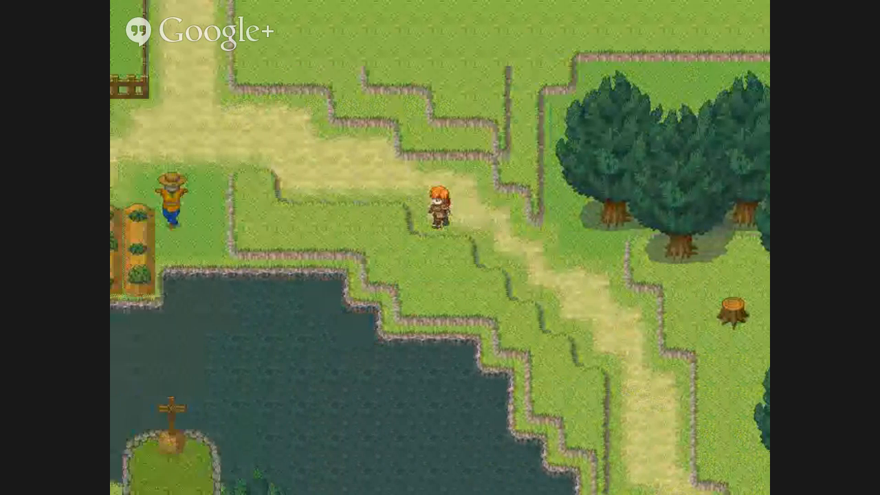
key(Left)
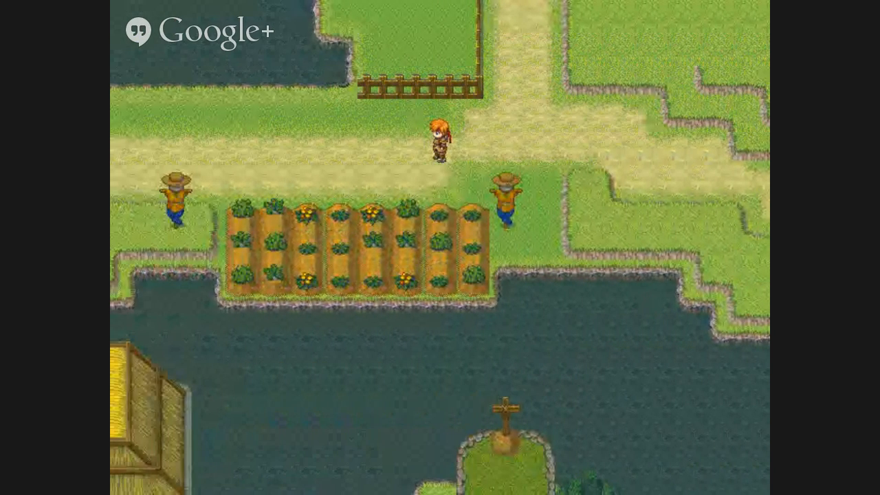
key(Escape)
key(Escape)
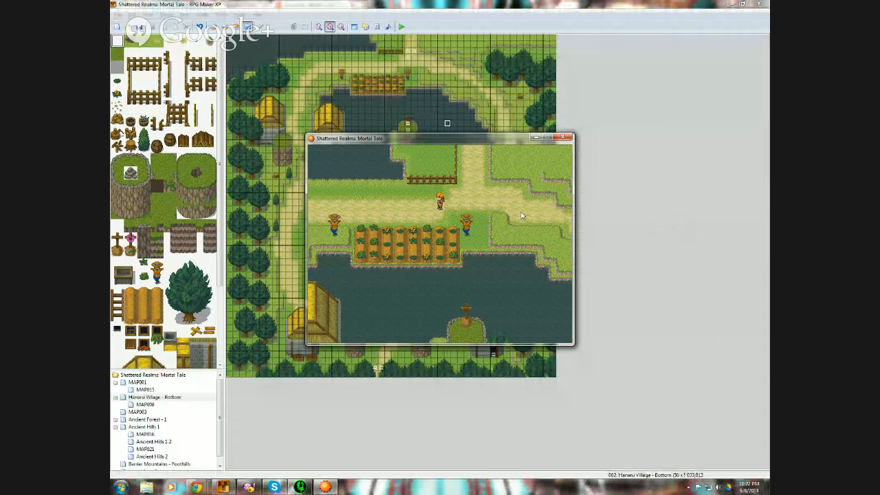
- Walk the hero east to the scarecrow beside the crop field and back west along the northern path
key(Right)
key(Right)
key(Right)
key(Down)
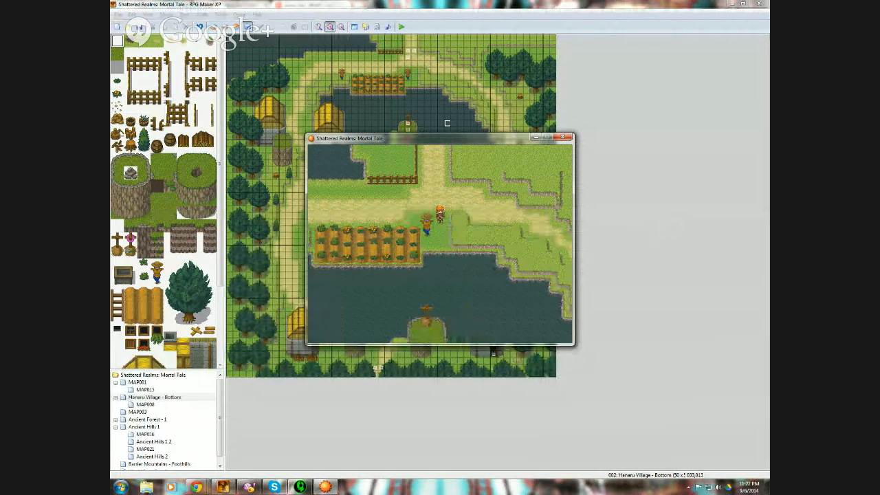
key(Left)
key(Left)
key(Left)
key(Left)
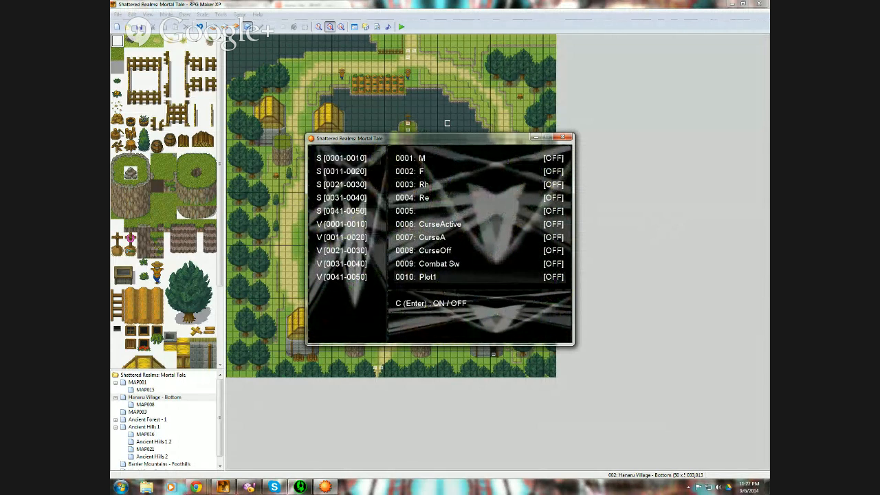
- Turn on the Plot1 switch in the debug screen and walk the hero up the eastern path toward the crop field
key(Return)
key(Escape)
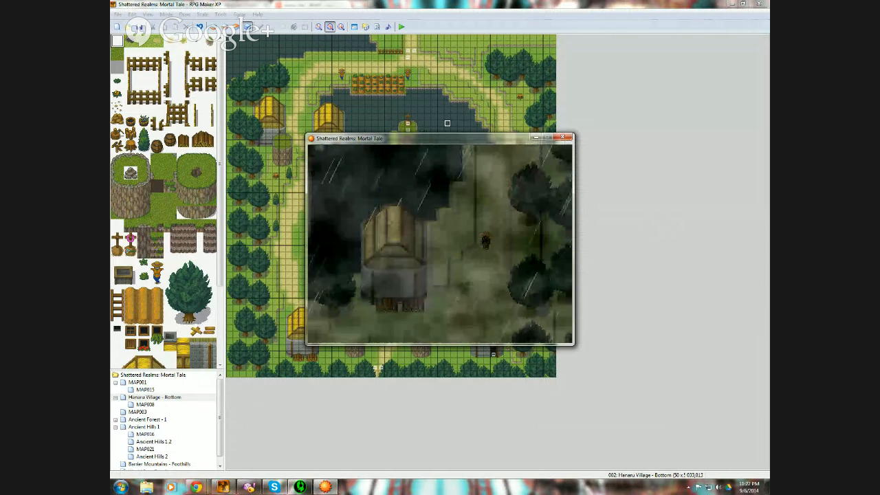
key(Up)
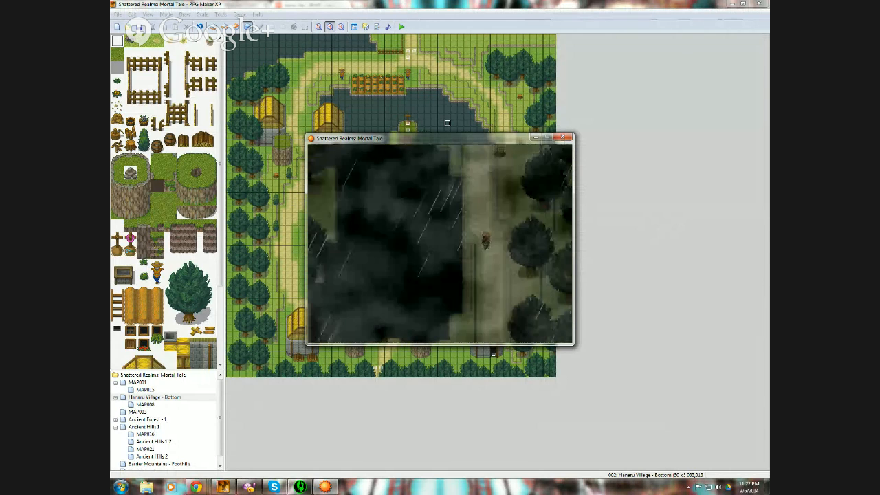
key(Up)
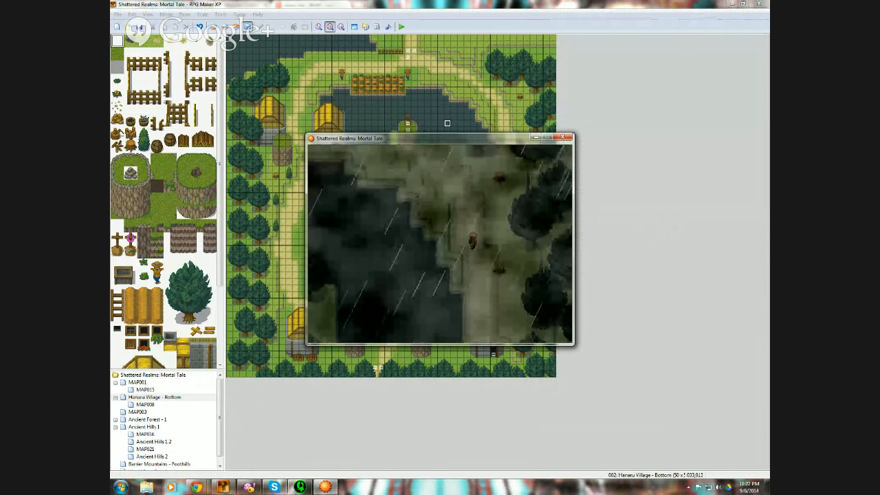
key(Left)
key(Up)
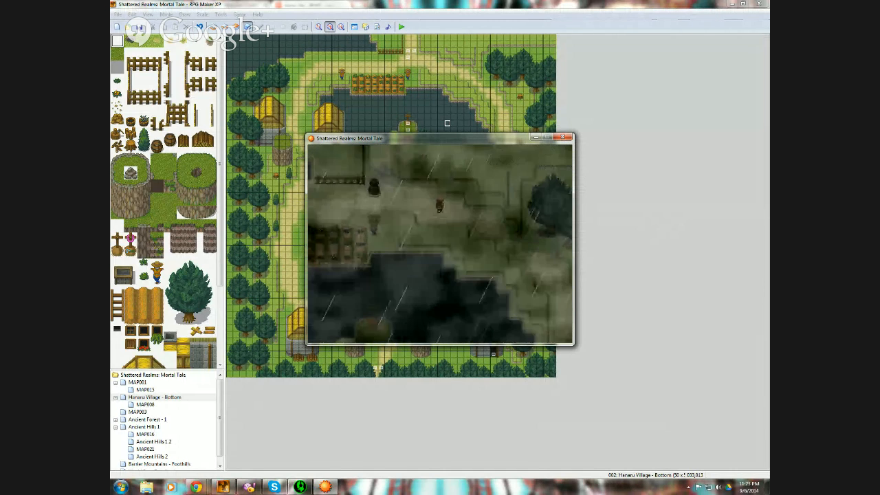
key(Up)
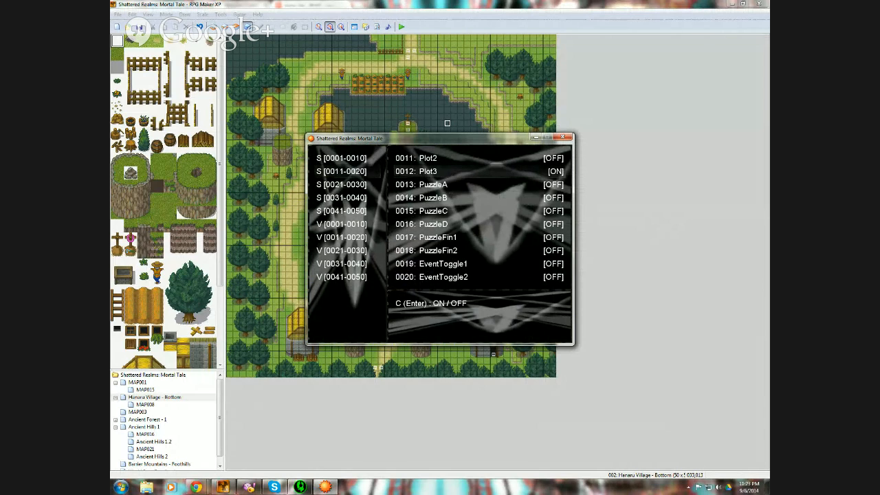
- Turn off switch 0010: Plot1 in the debug screen and return to the game
key(Up)
key(Return)
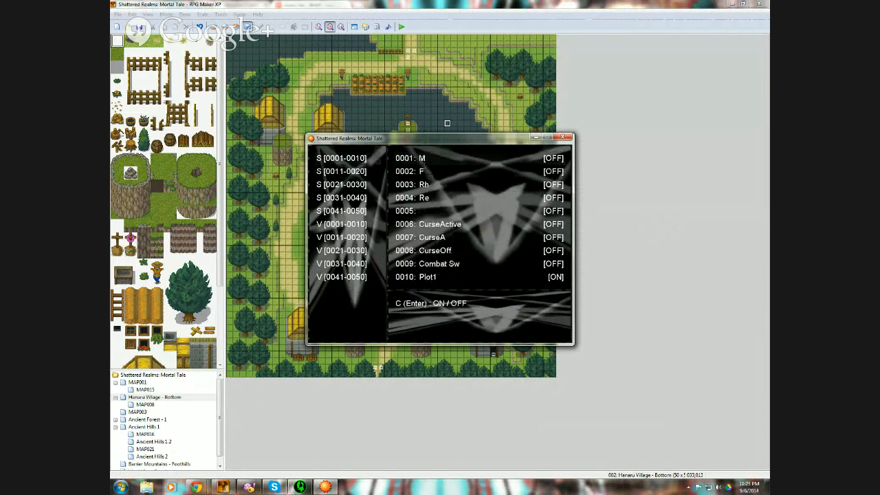
key(Up)
key(Return)
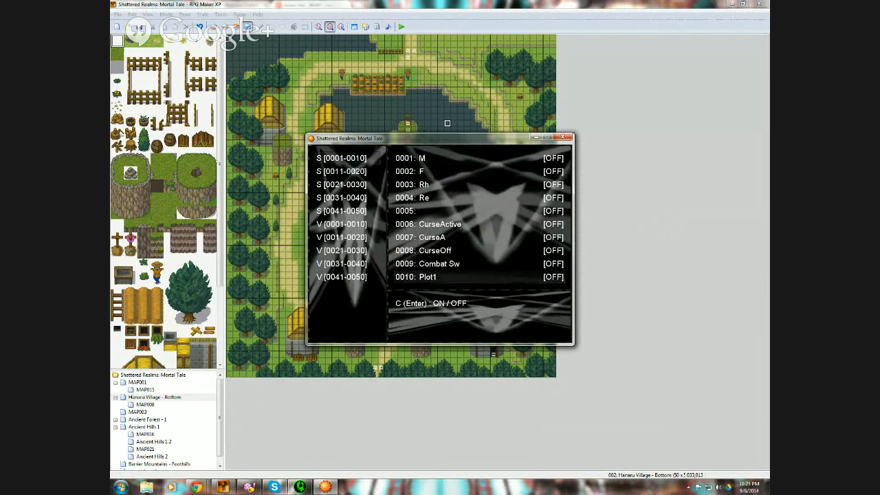
key(Escape)
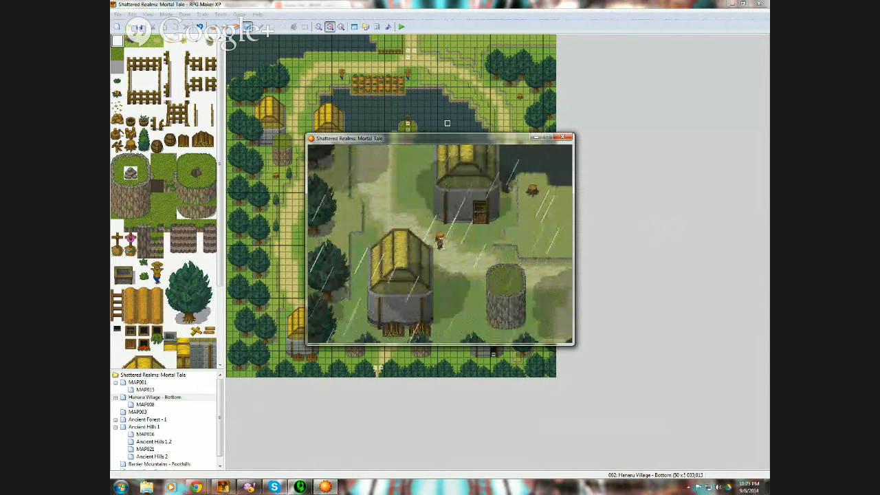
- Walk the hero east along the village's southern path past both stone mounds, and end the playtest
key(Right)
key(Down)
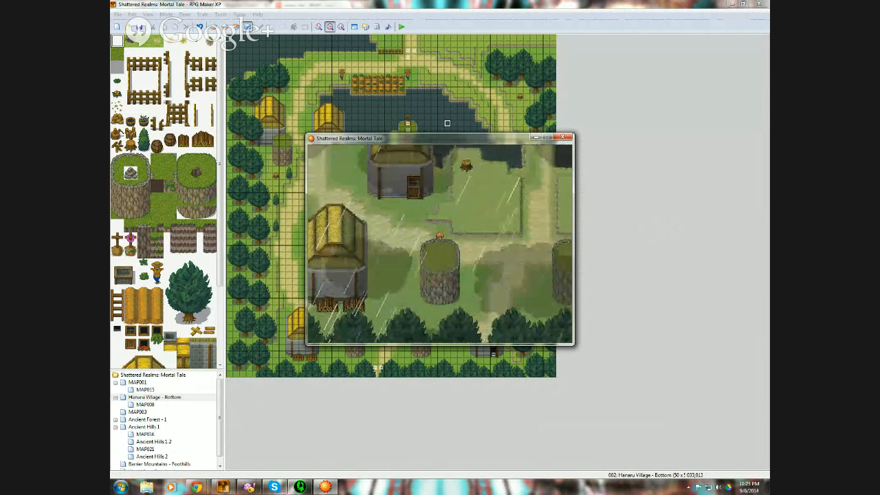
key(Right)
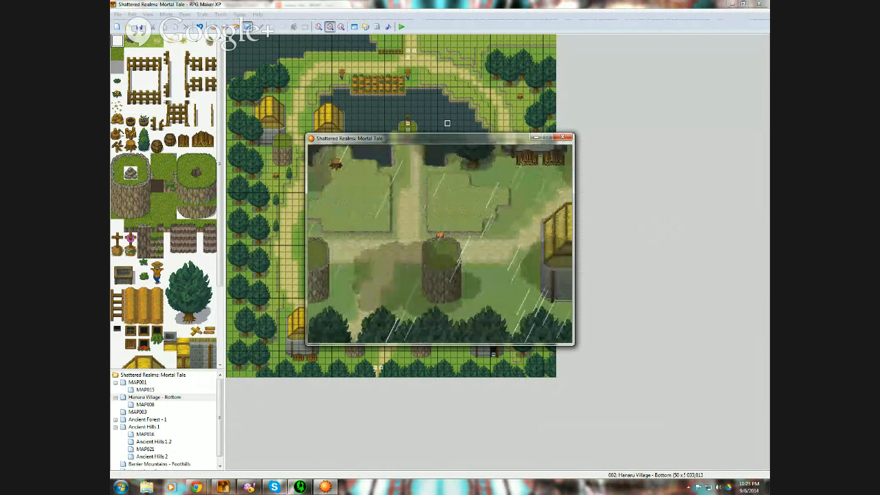
key(Right)
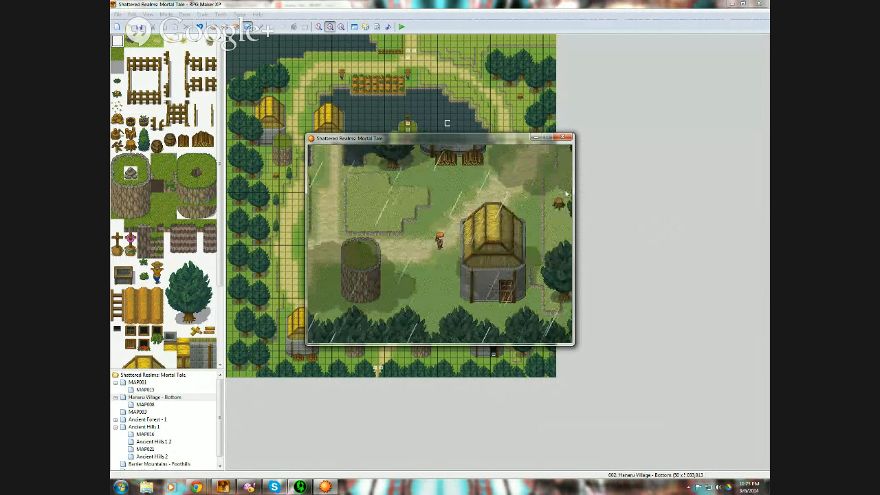
click(563, 139)
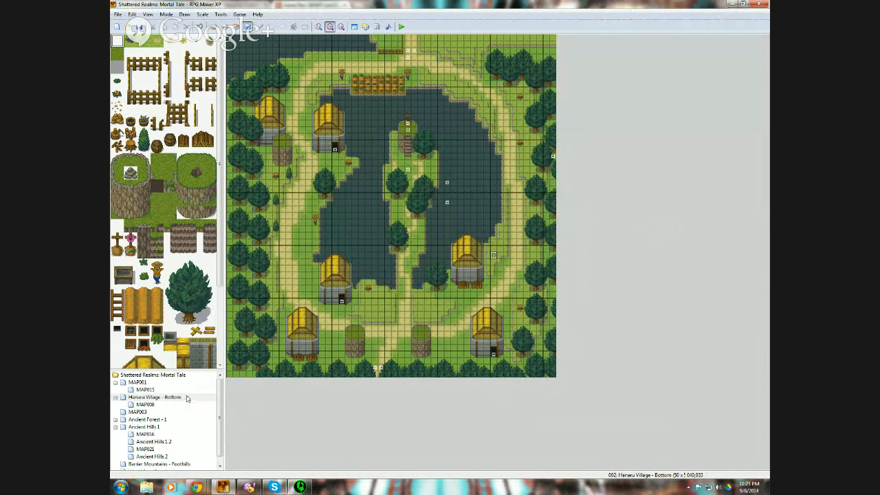
- Examine the Death Curse Timer and Curse Damage common events in the database, discarding any changes
click(238, 14)
click(222, 24)
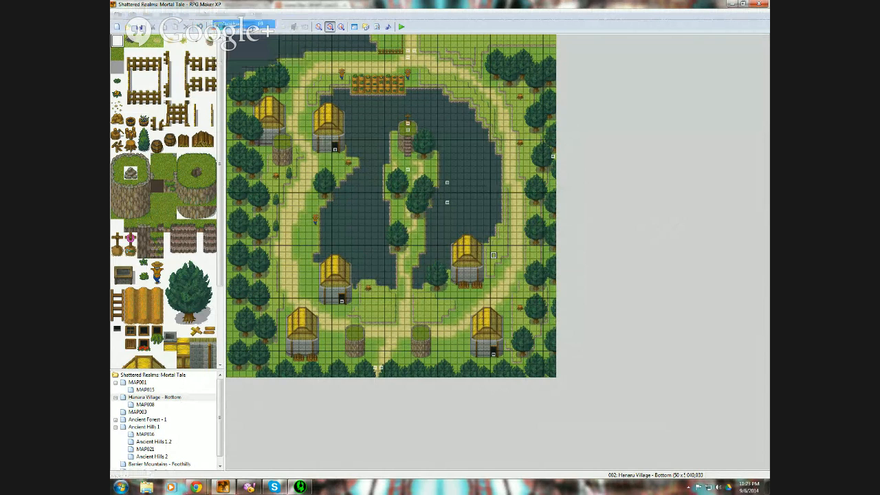
click(533, 123)
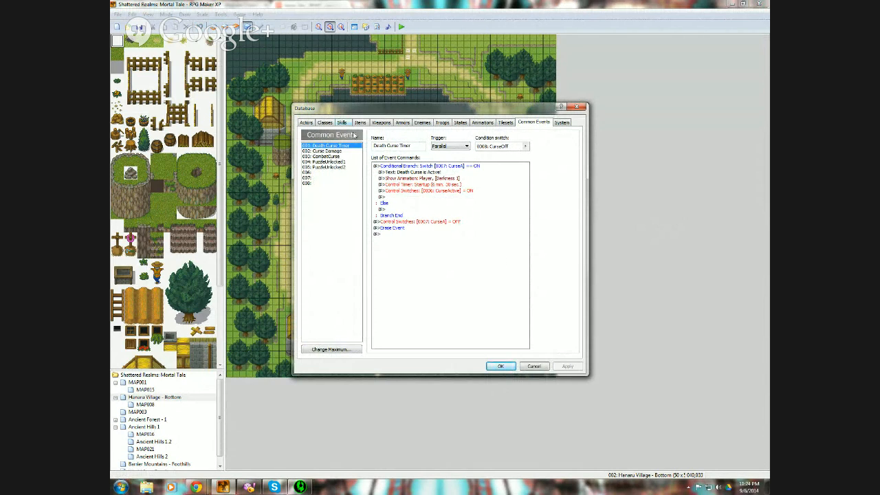
click(327, 150)
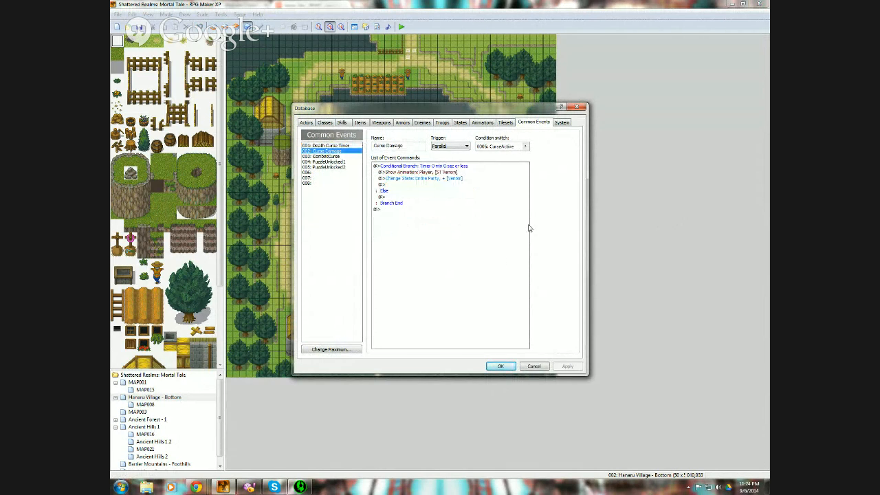
click(534, 366)
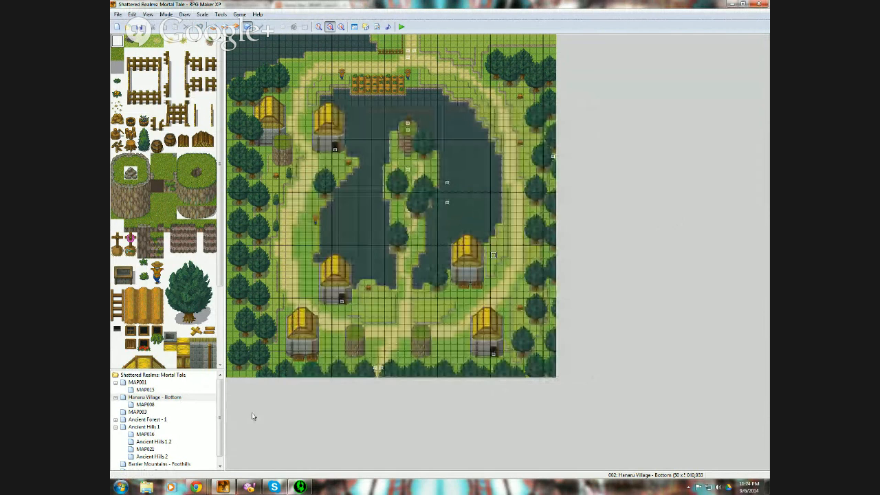
- Inspect the command list of the lower event on the lake's eastern water, and close it unchanged
right_click(450, 202)
click(459, 208)
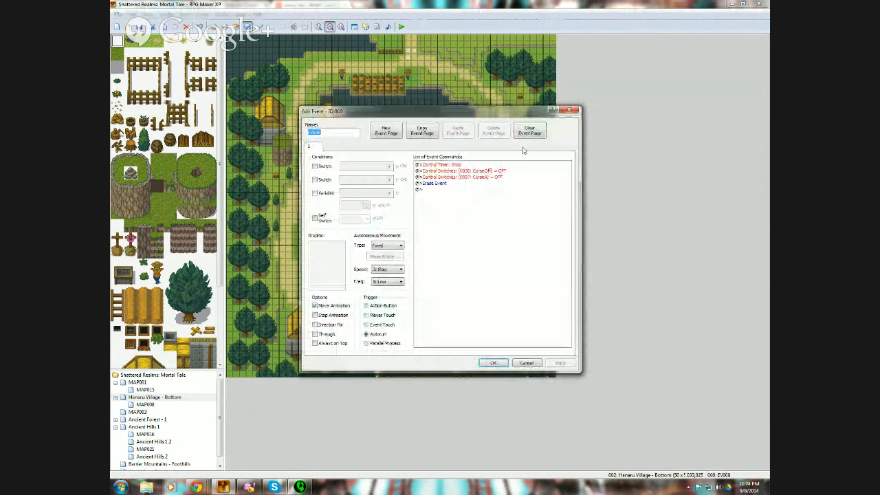
click(574, 112)
- Try adding a Control Switches command that turns on 0006: CurseActive to the village's southern exit event EV005, and delete that command
right_click(374, 367)
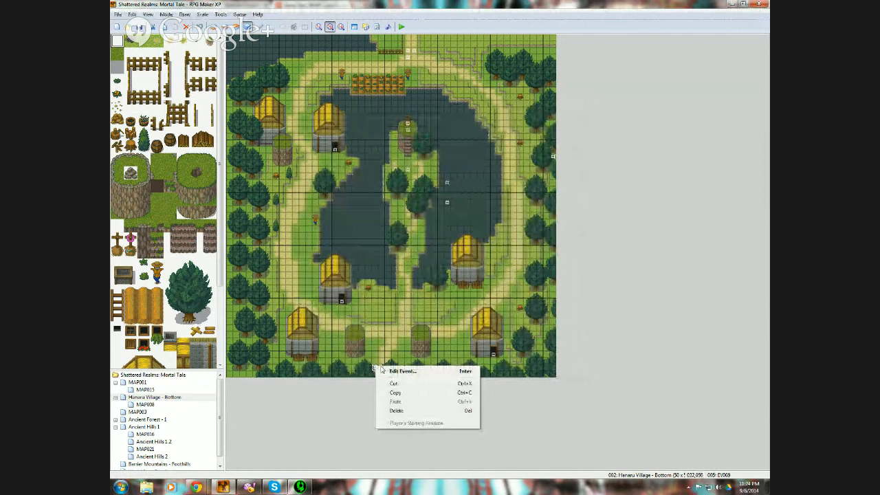
click(398, 371)
click(432, 171)
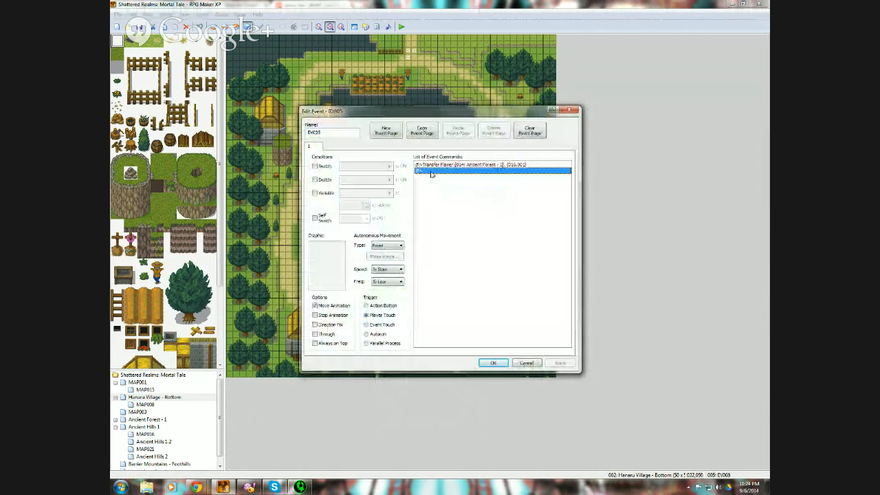
double_click(431, 172)
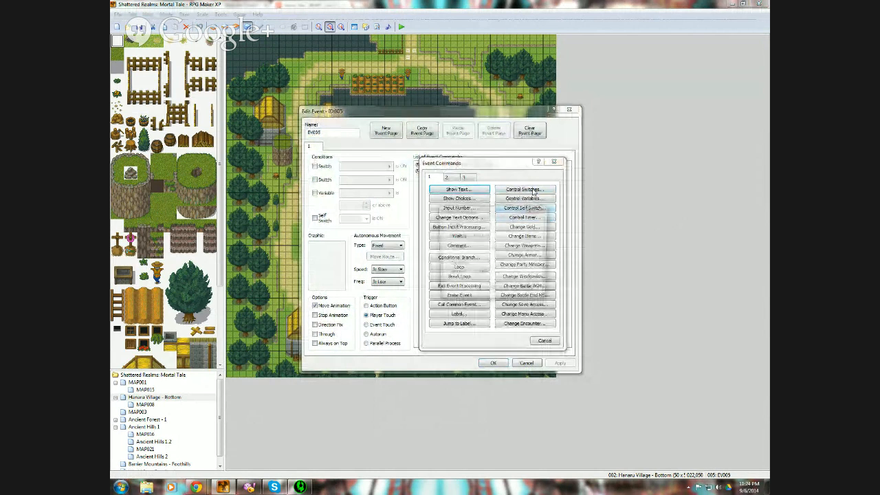
click(534, 192)
click(522, 236)
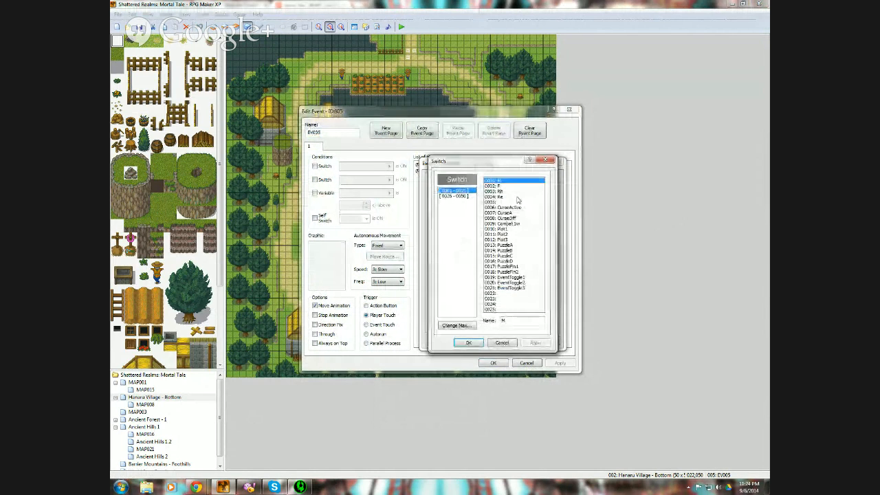
click(514, 207)
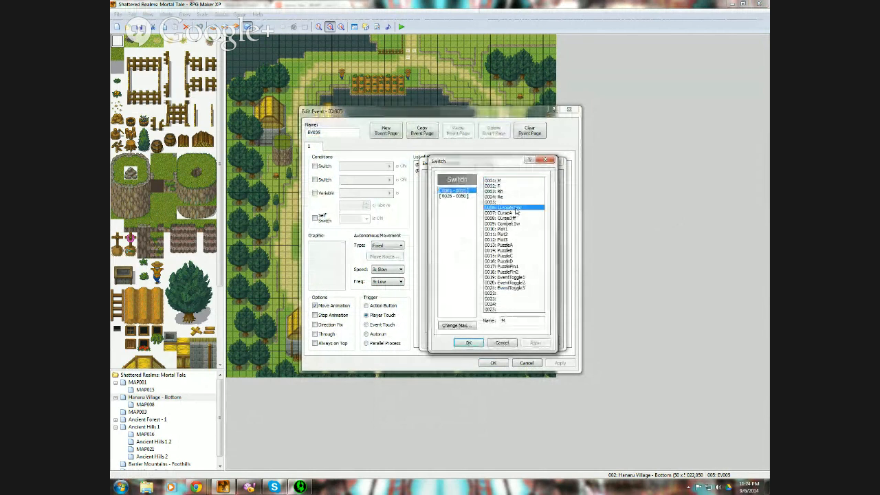
click(470, 342)
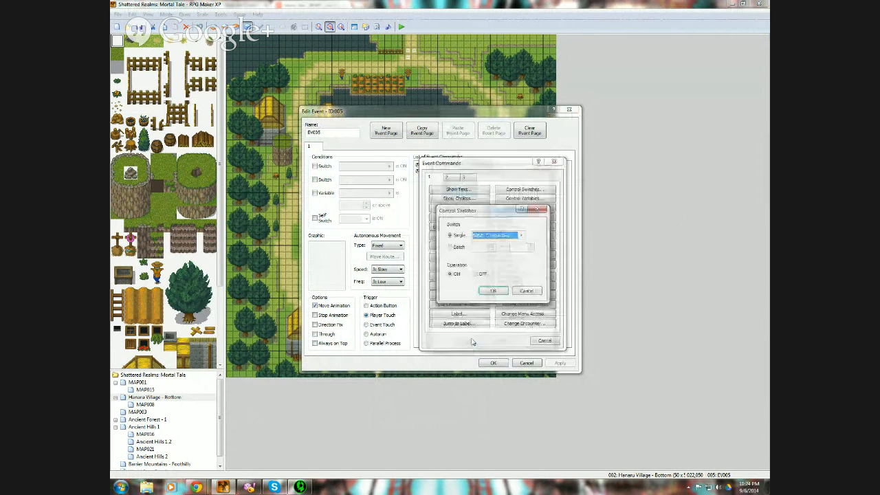
click(493, 291)
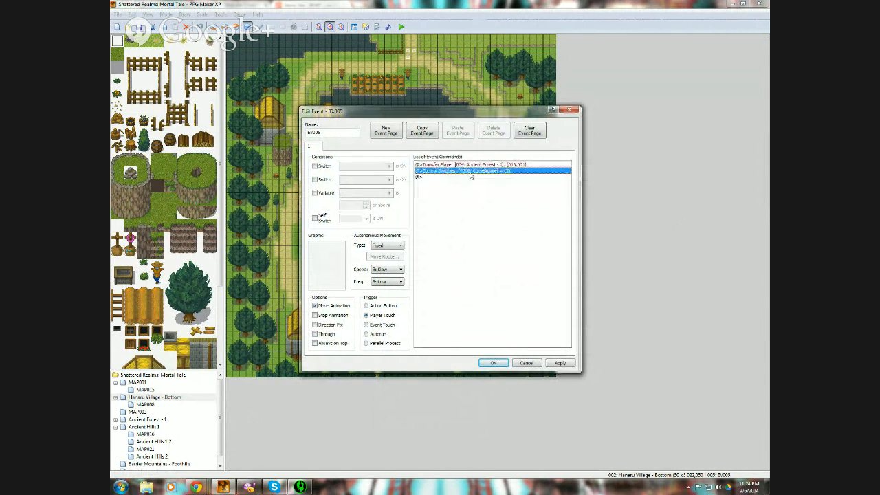
key(Delete)
- Add a Control Switches command turning on 0008: CurseOff below the Transfer Player command in exit event EV005
double_click(470, 171)
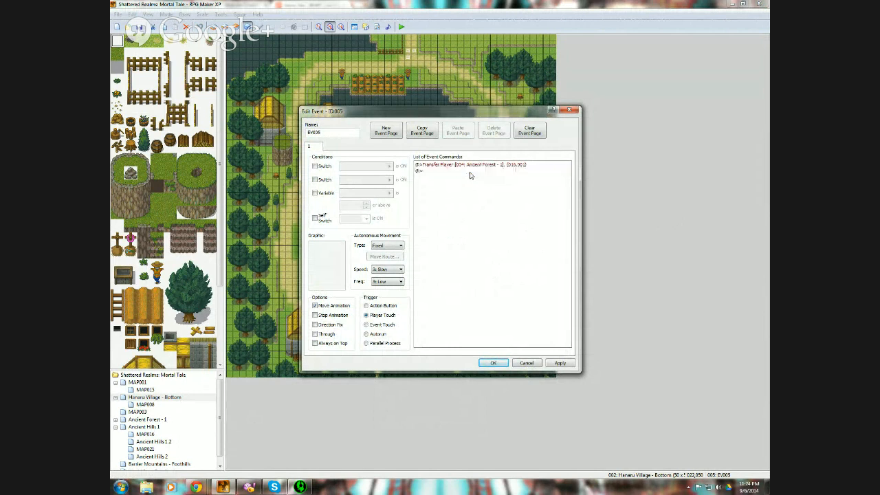
click(513, 189)
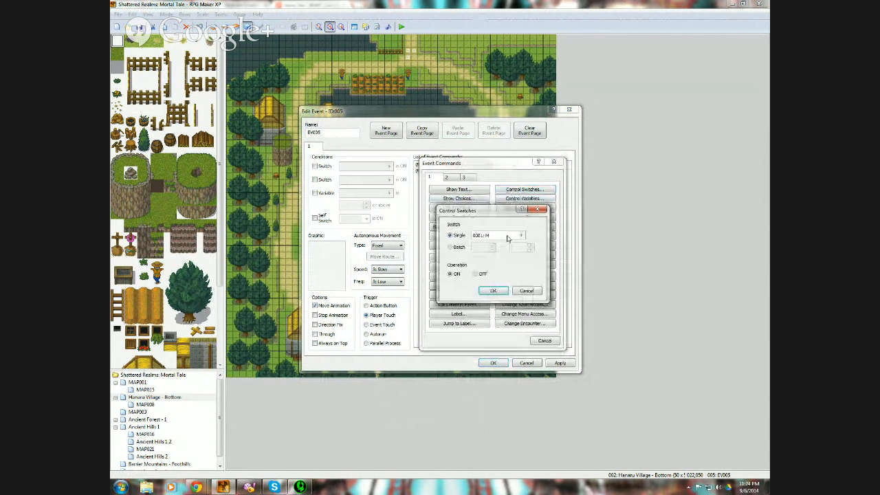
click(521, 236)
click(502, 218)
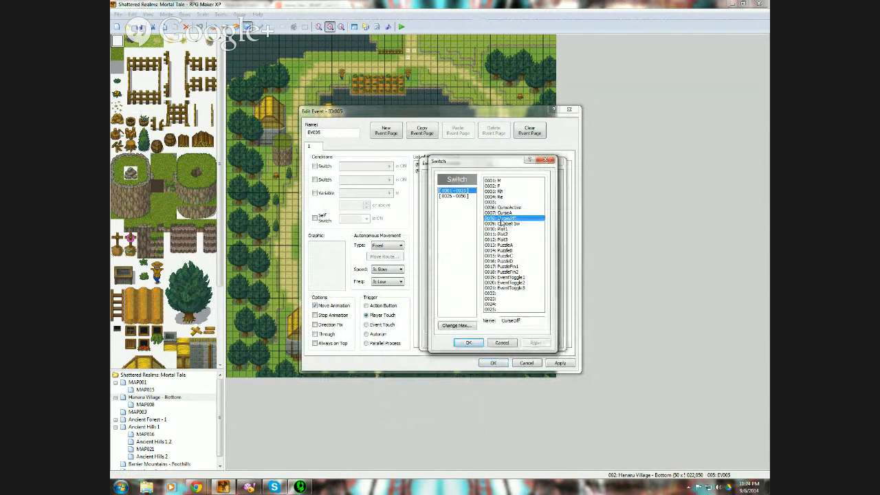
click(468, 343)
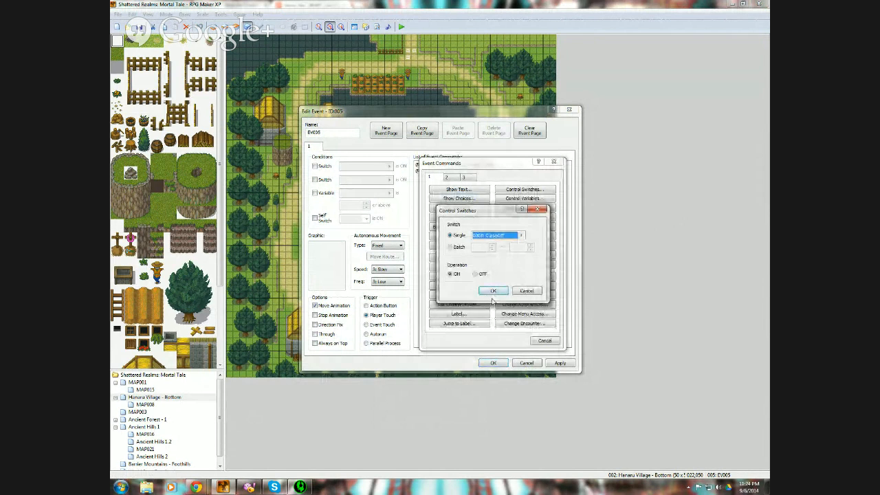
click(489, 305)
- Add a command turning on 0007: CurseA to EV005, save the event, and copy it for the adjacent southern exit tile
double_click(473, 178)
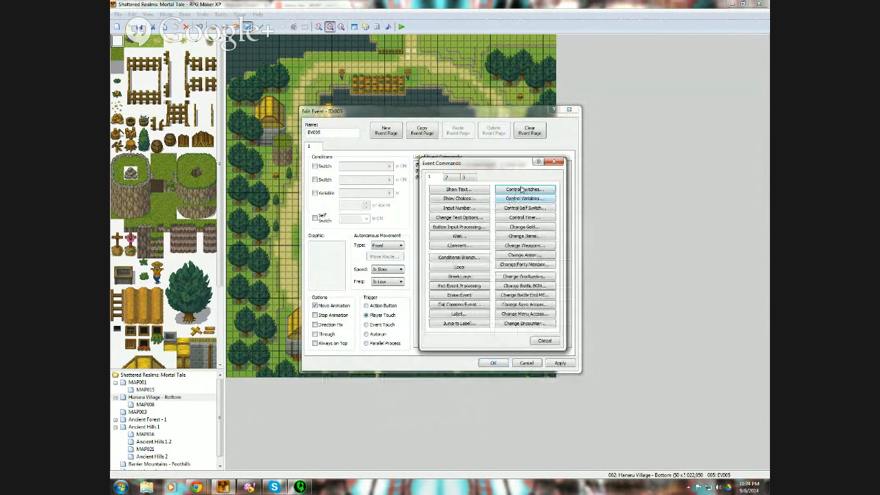
click(522, 189)
click(522, 236)
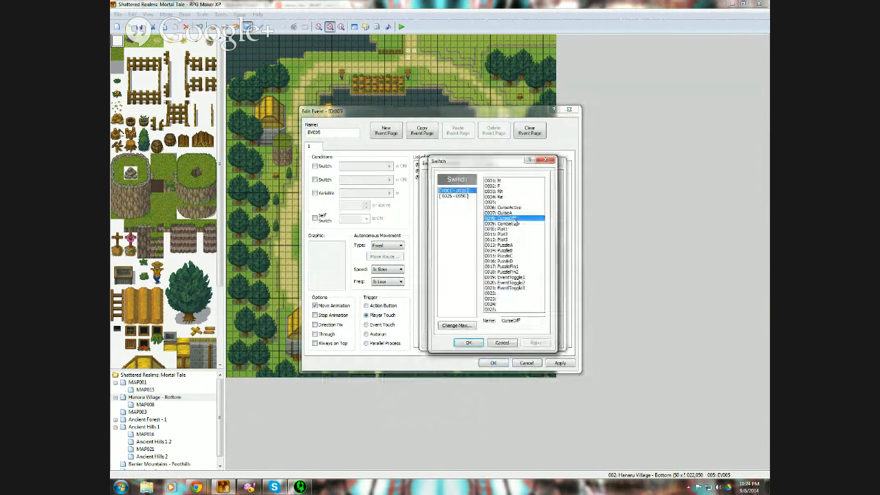
click(504, 213)
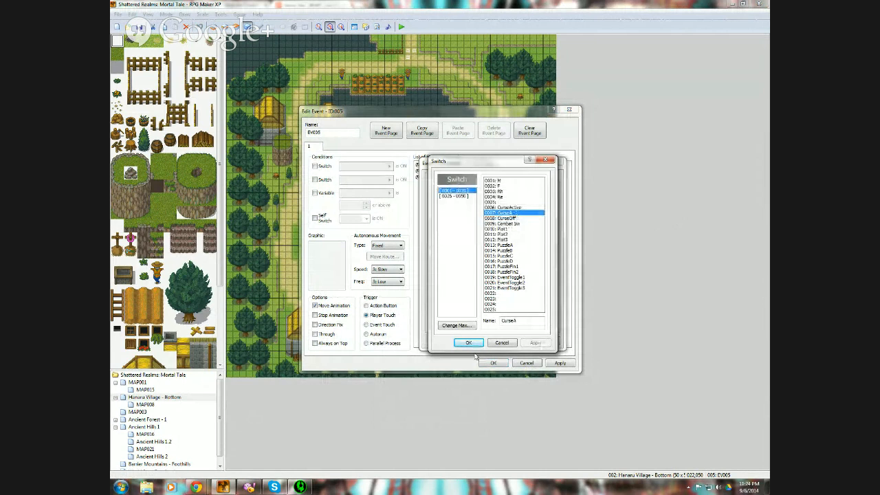
click(468, 343)
click(492, 290)
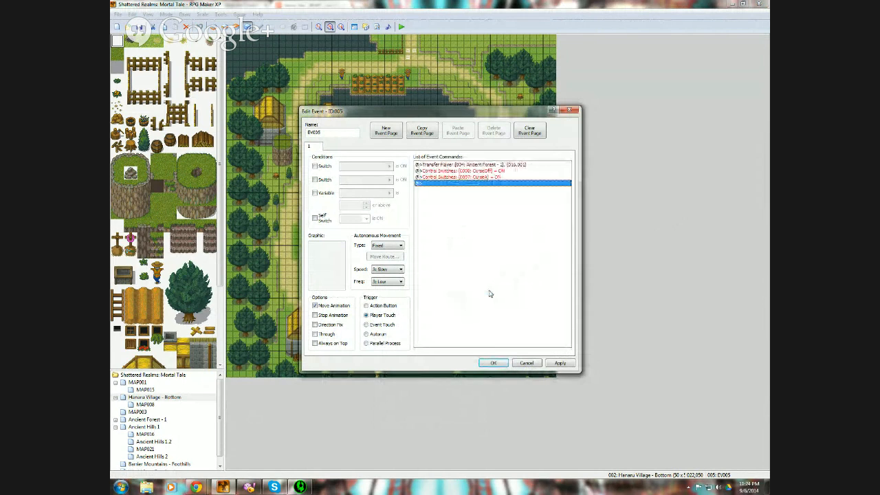
click(493, 363)
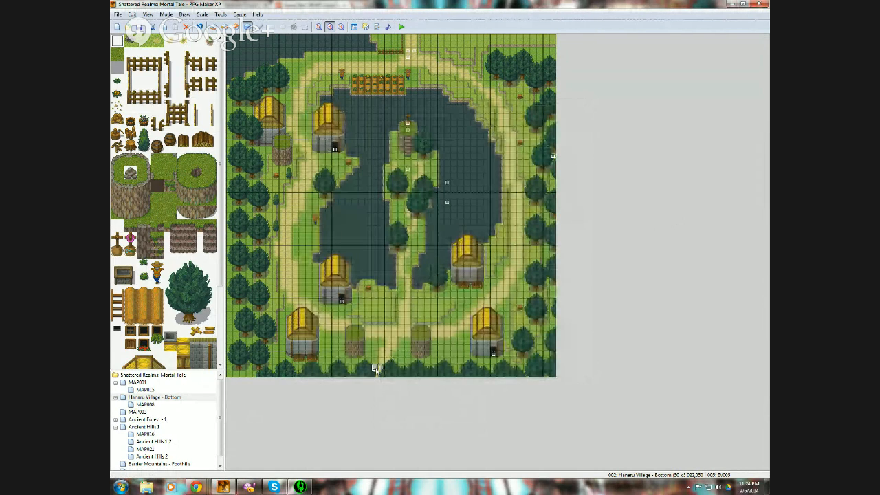
right_click(377, 370)
click(402, 396)
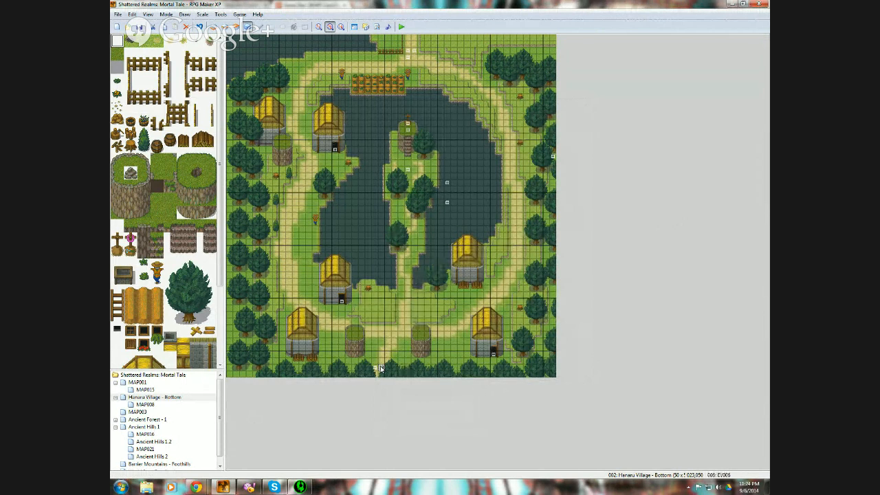
- Examine the curse switch commands of event EV007 near the top edge of the Ancient Forest - 1 map
click(156, 420)
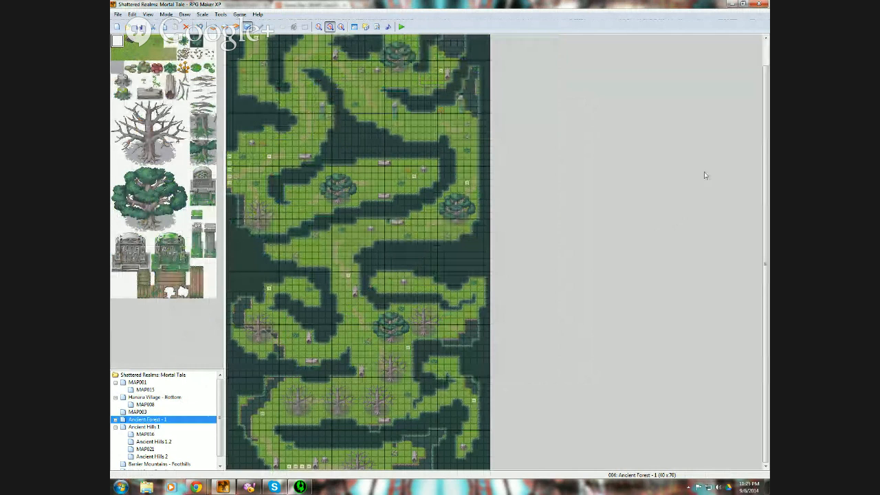
scroll(704, 172, up, 1)
right_click(374, 40)
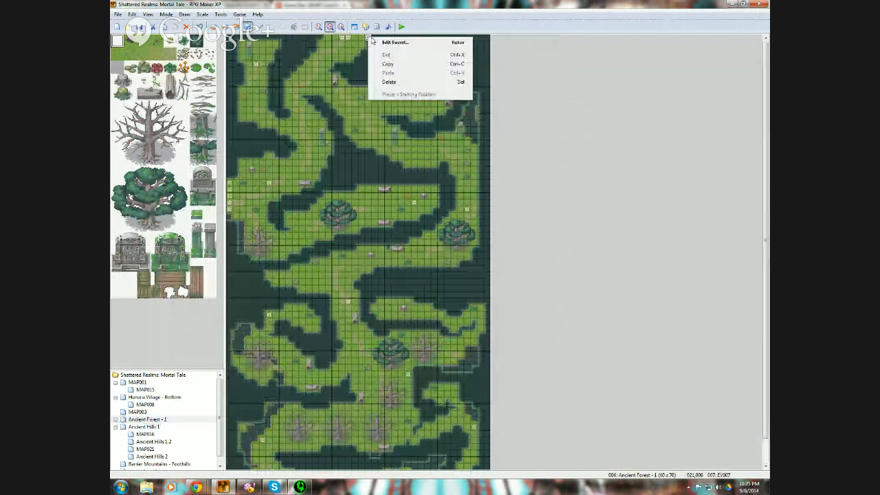
click(389, 41)
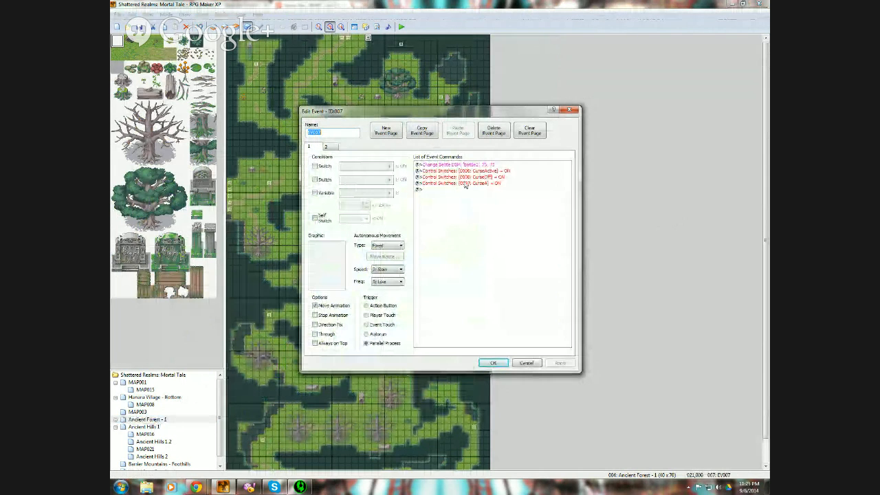
click(570, 110)
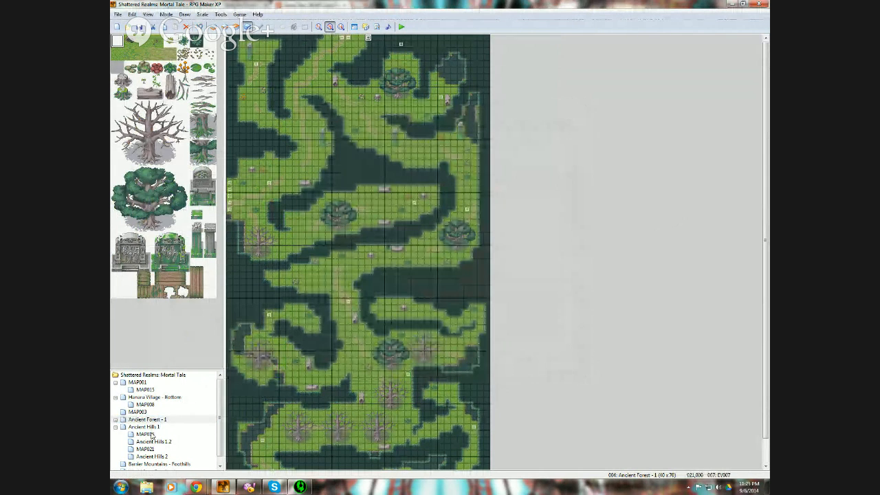
- Add a Control Switches command turning on 0006: CurseActive at the end of exit event EV005 on Hanaru Village - Bottom, and save the event
click(148, 397)
right_click(377, 367)
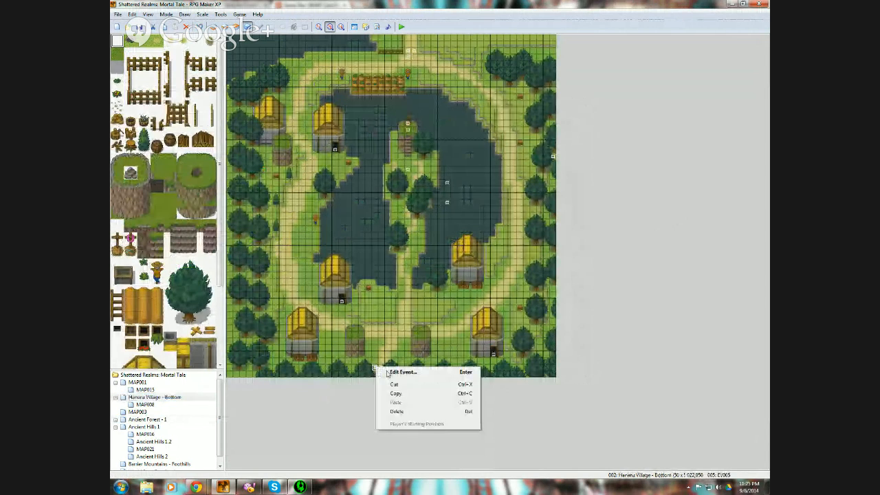
click(403, 372)
double_click(463, 180)
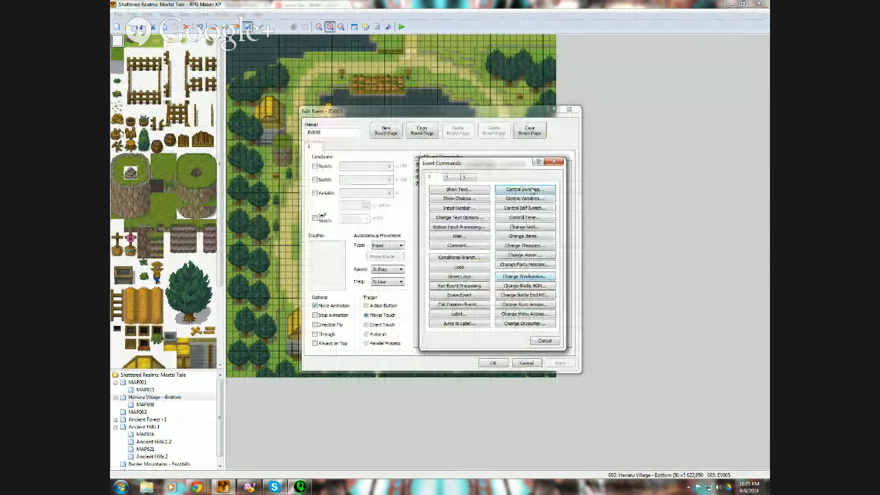
click(524, 189)
click(509, 237)
click(512, 213)
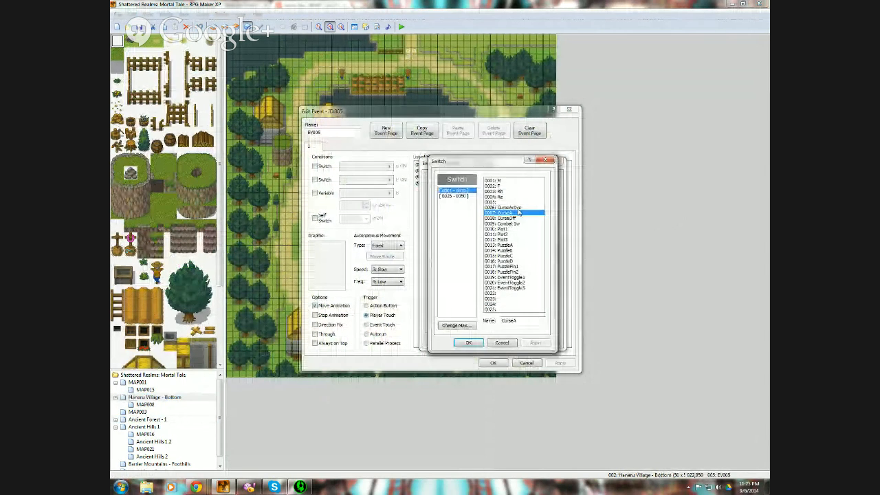
click(516, 207)
click(468, 342)
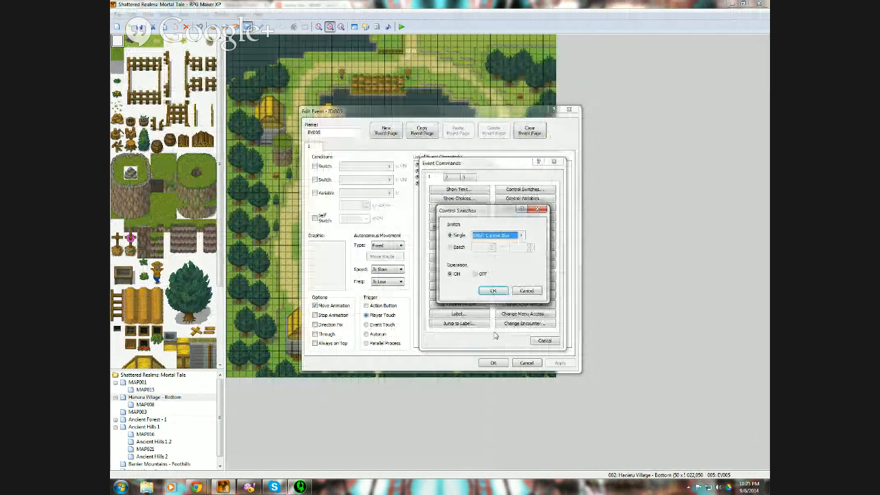
click(490, 290)
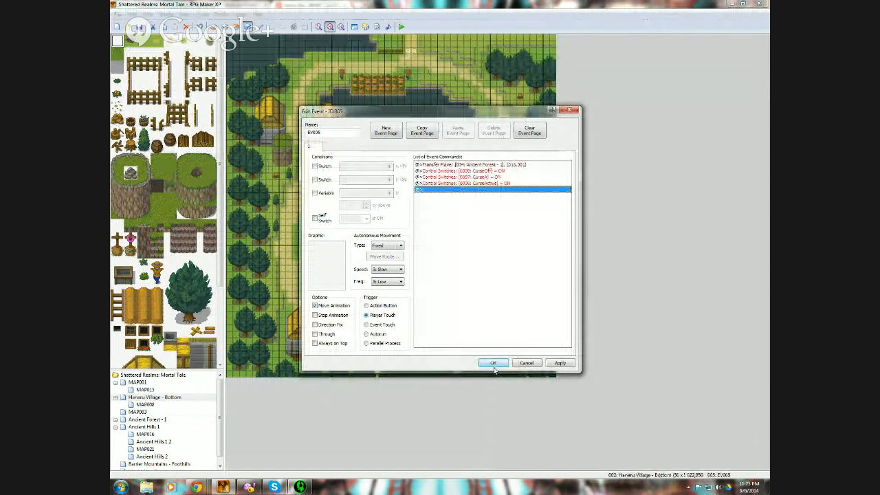
click(492, 363)
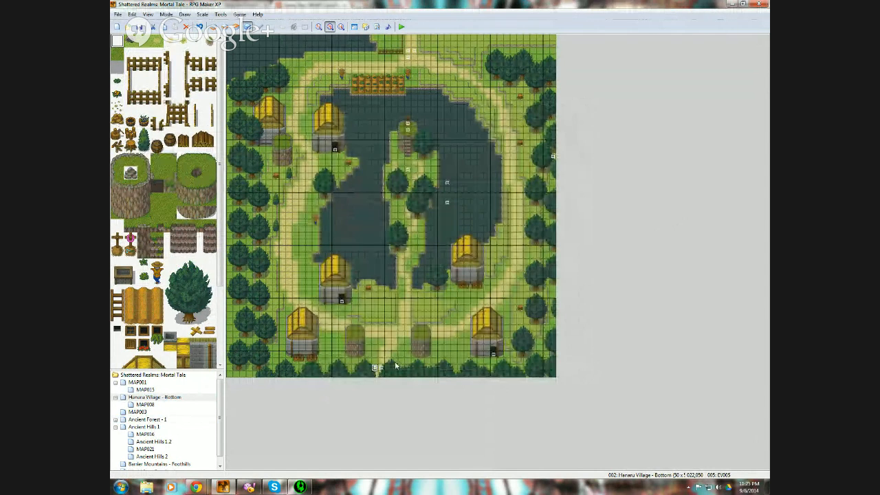
- Add a Control Switches command turning on 0006: CurseActive at the end of the adjacent southern exit event EV006, and save the event
double_click(383, 370)
double_click(454, 184)
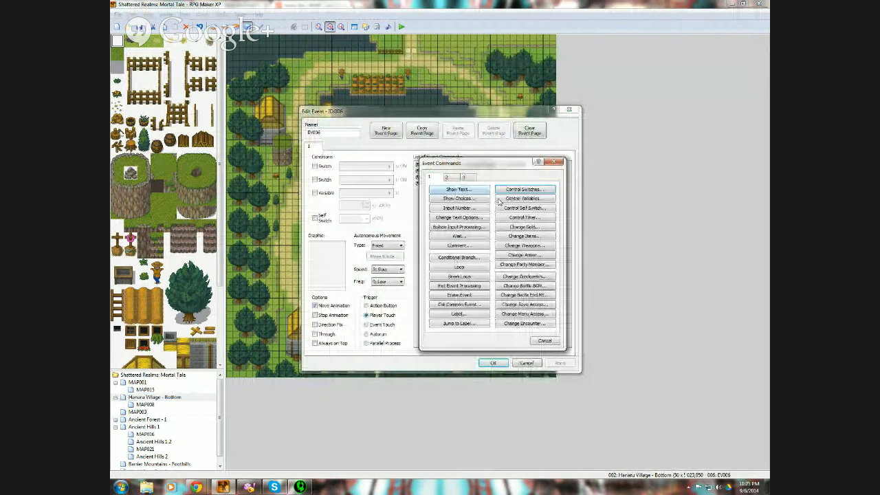
click(531, 190)
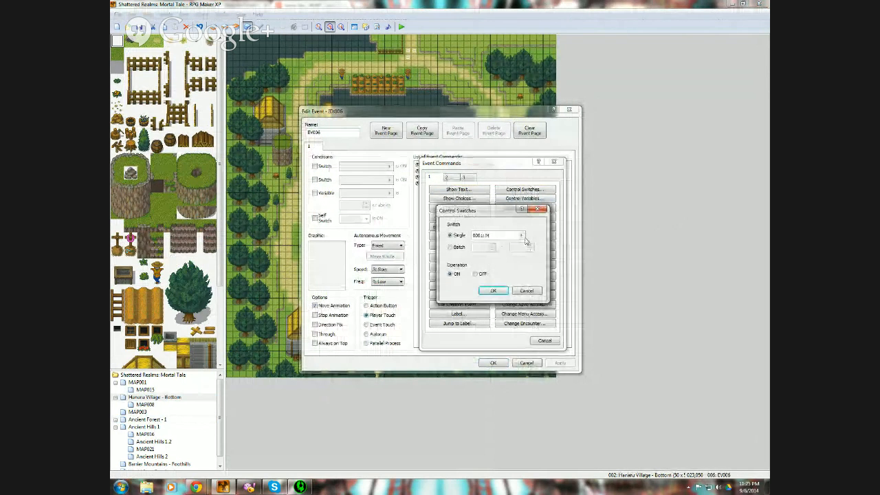
click(522, 236)
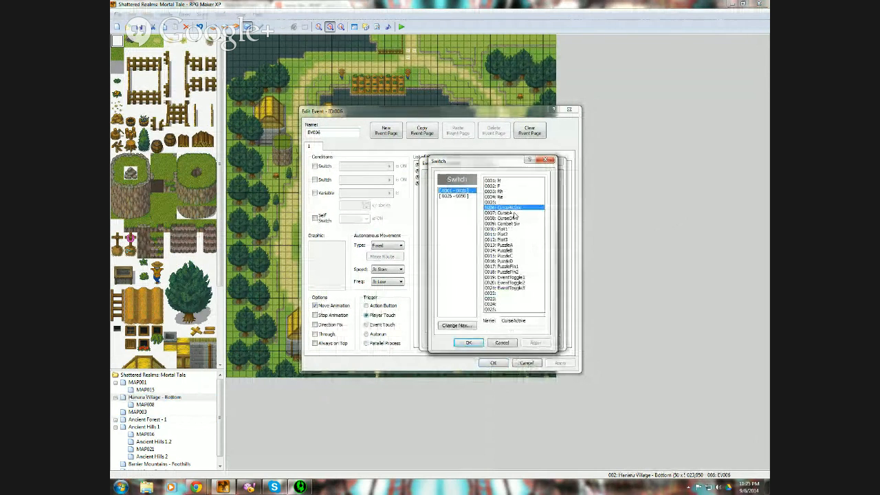
click(468, 342)
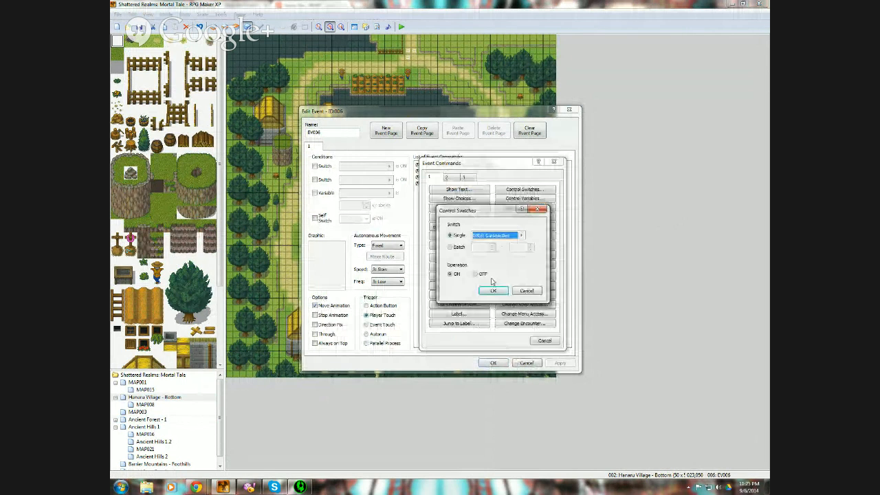
click(494, 291)
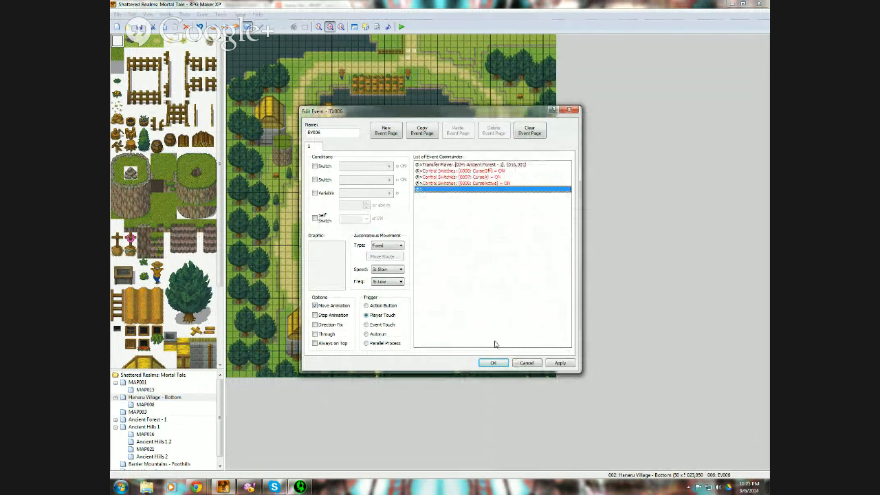
click(493, 363)
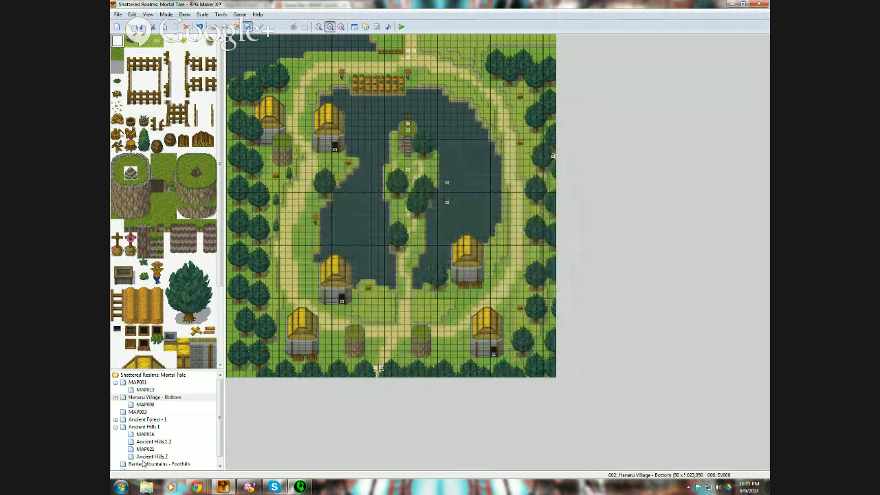
- Delete the three curse Control Switches commands from event EV007 on Ancient Forest - 1, keeping the battle BGM command, and save the event
click(144, 419)
right_click(370, 42)
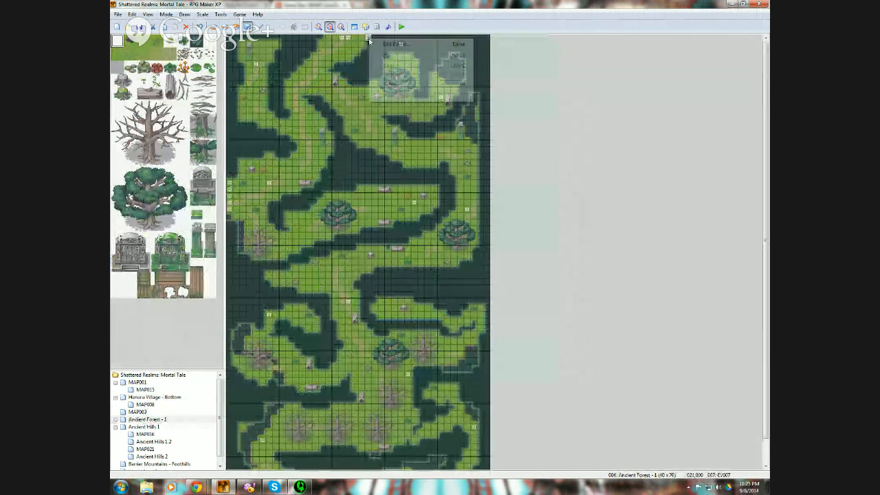
click(395, 43)
click(444, 184)
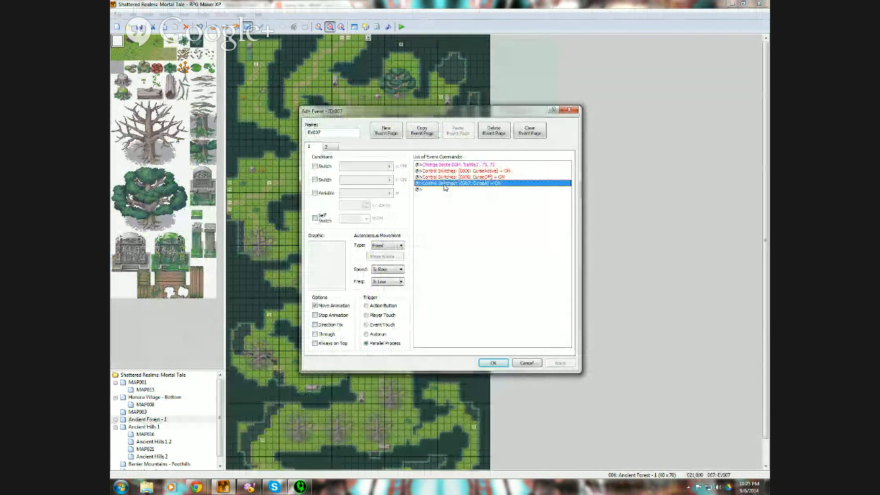
key(Delete)
key(Delete)
key(Delete)
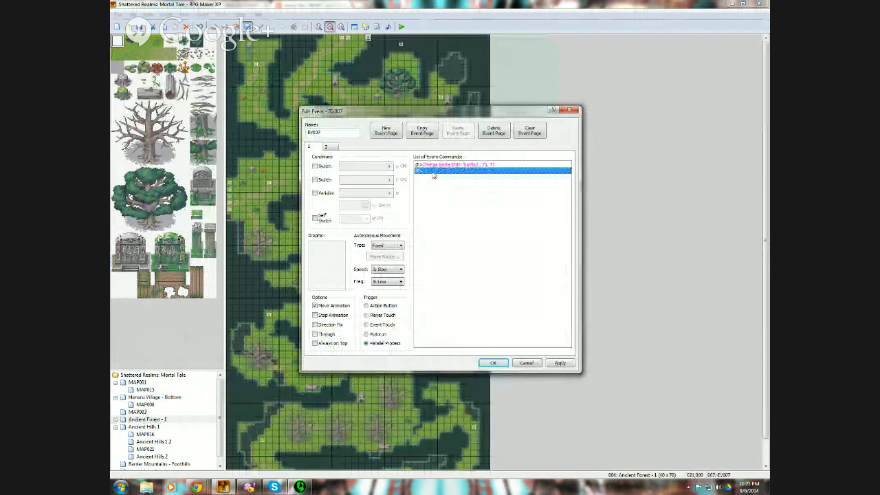
click(493, 363)
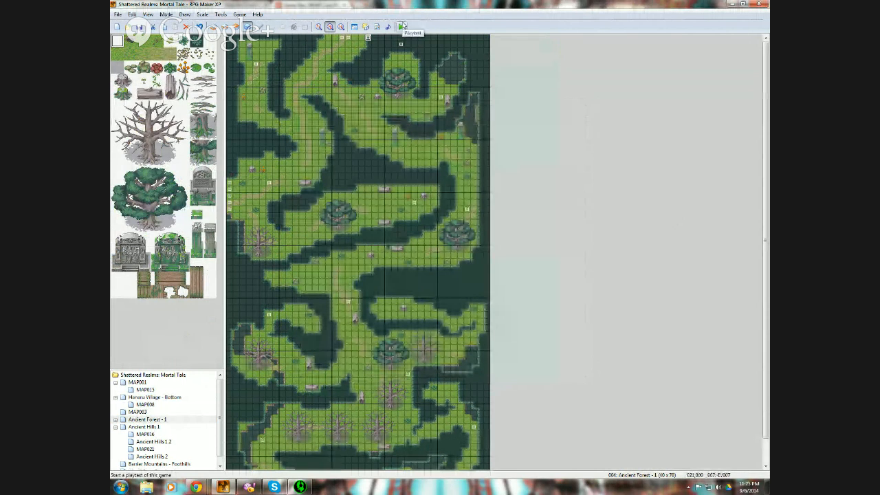
- Playtest the game and walk the character from the lake shrine through the village's southern exit into the Ancient Forest
click(403, 26)
key(Return)
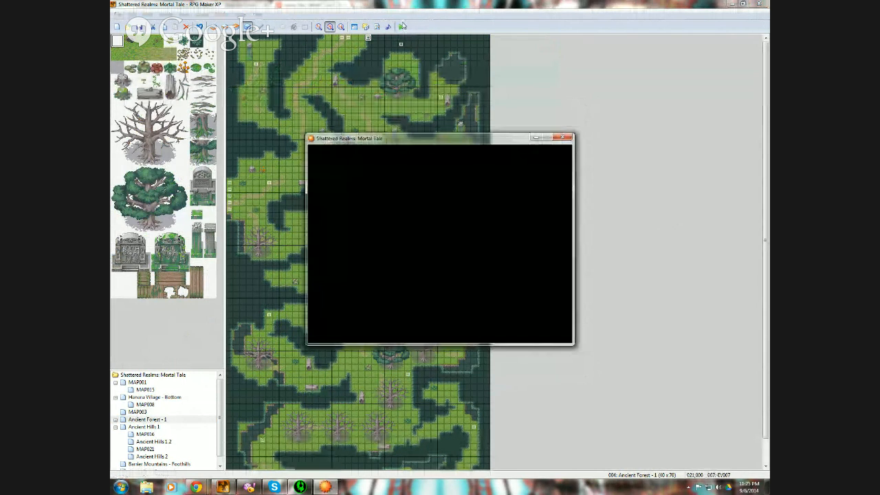
key(Return)
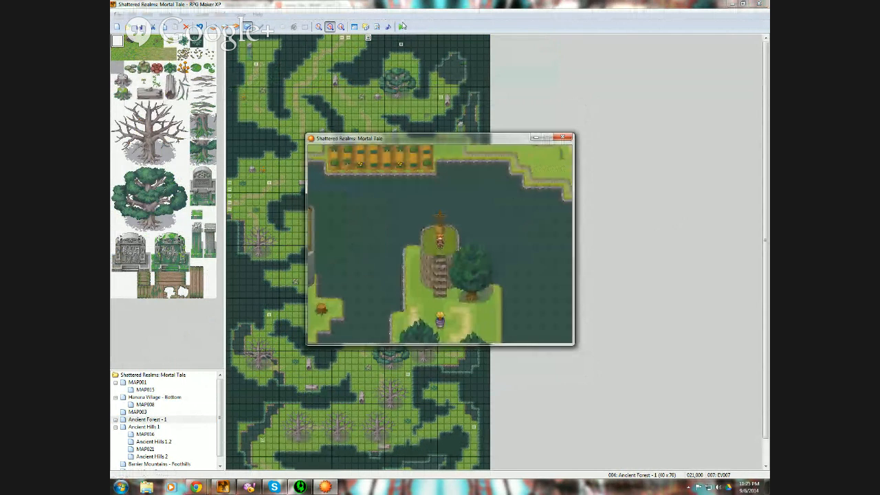
key(Down)
key(Right)
key(Down)
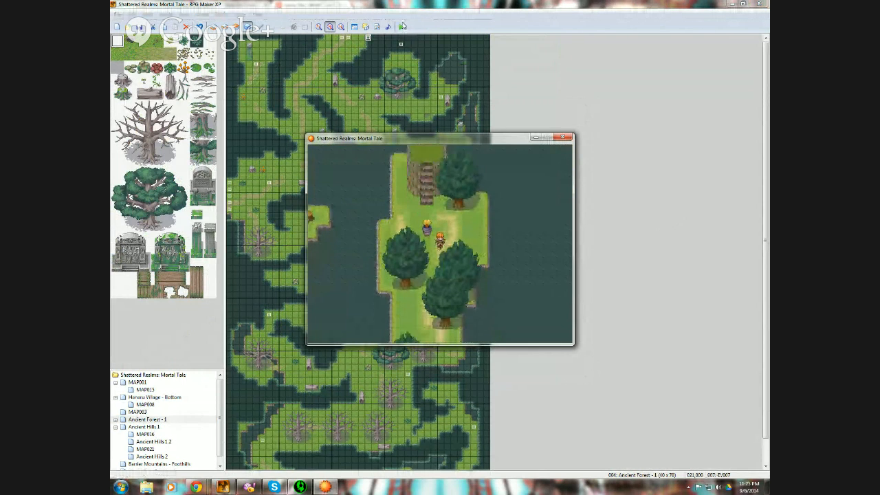
key(Left)
key(Down)
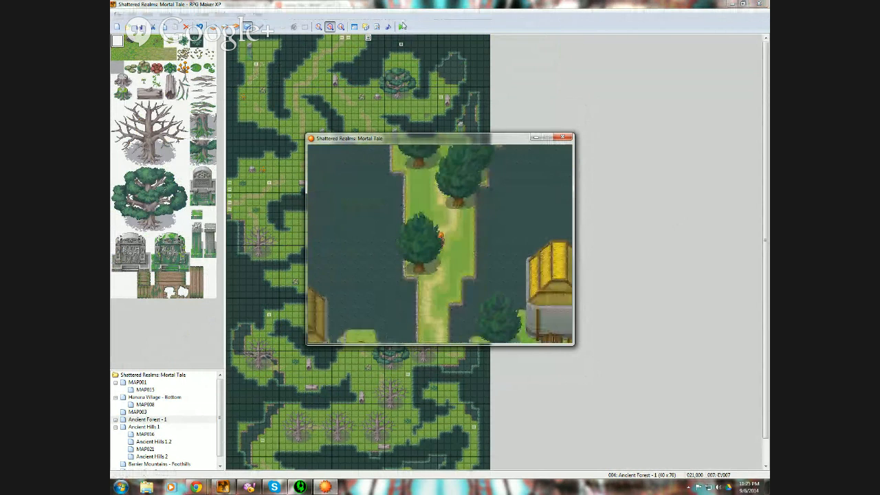
key(Down)
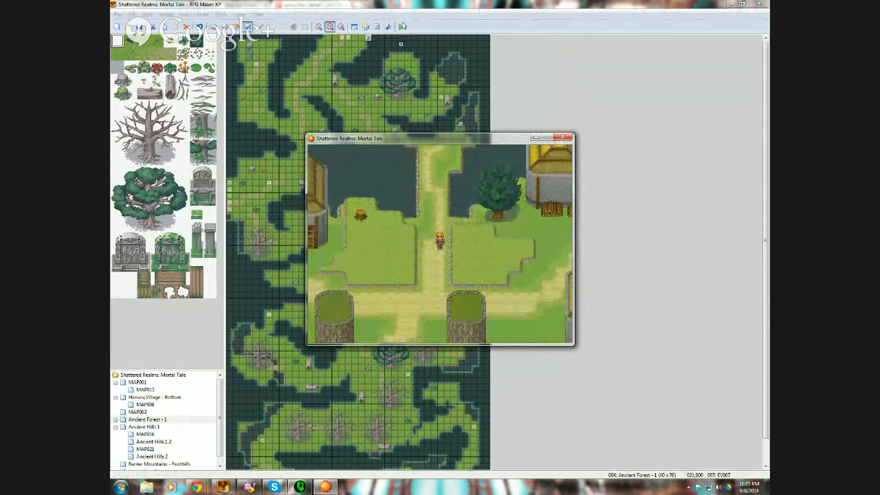
key(Left)
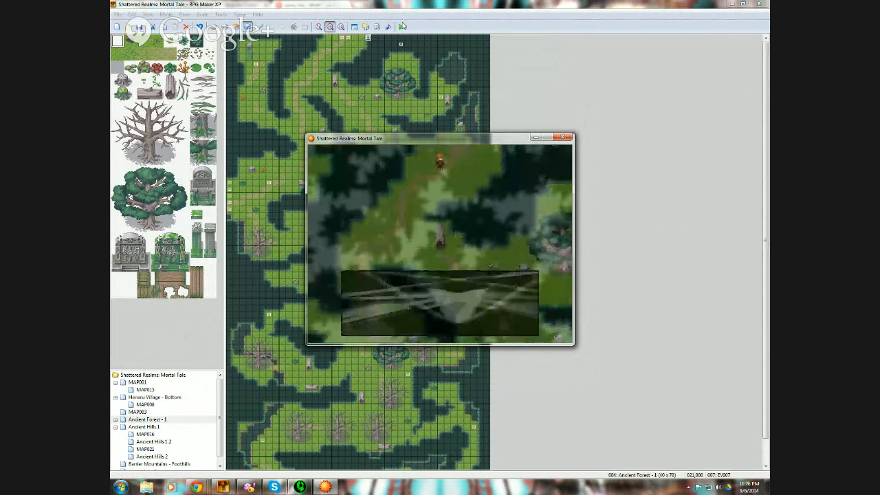
- Follow the forest path south and west past the monsters, and leave the Ancient Forest through its western exit
key(Down)
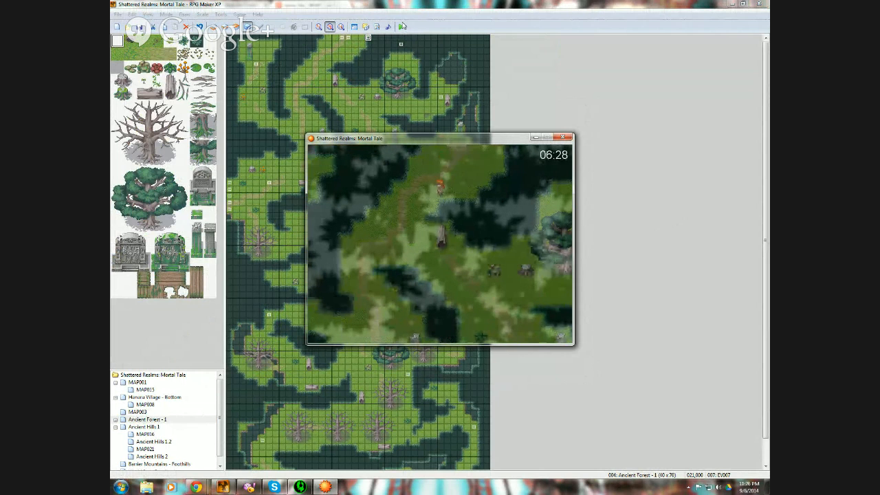
key(Left)
key(Down)
key(Left)
key(Left)
key(Down)
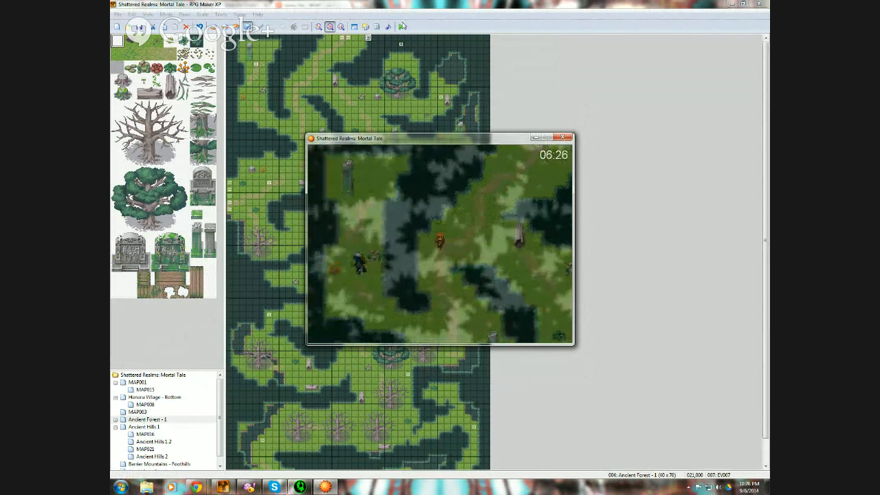
key(Down)
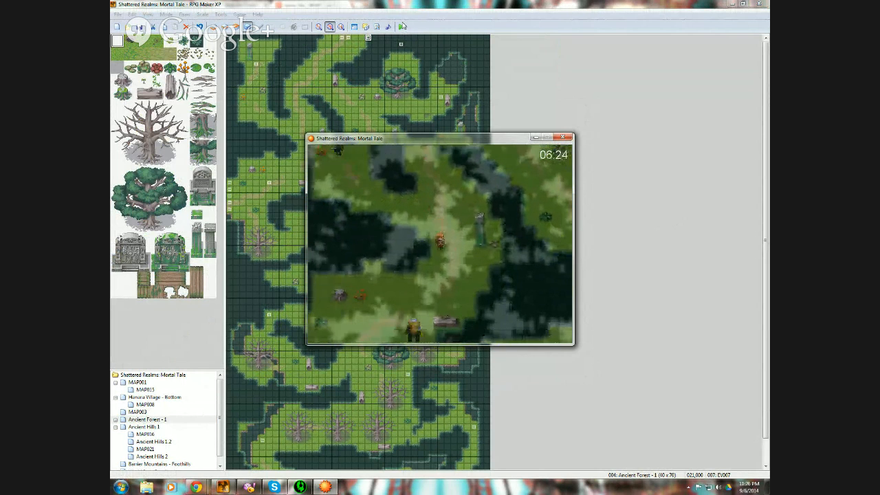
key(Left)
key(Down)
key(Left)
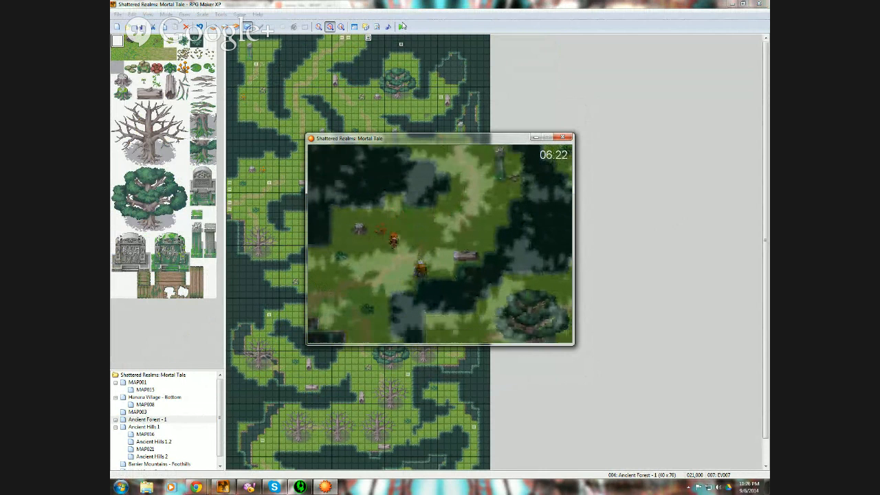
key(Left)
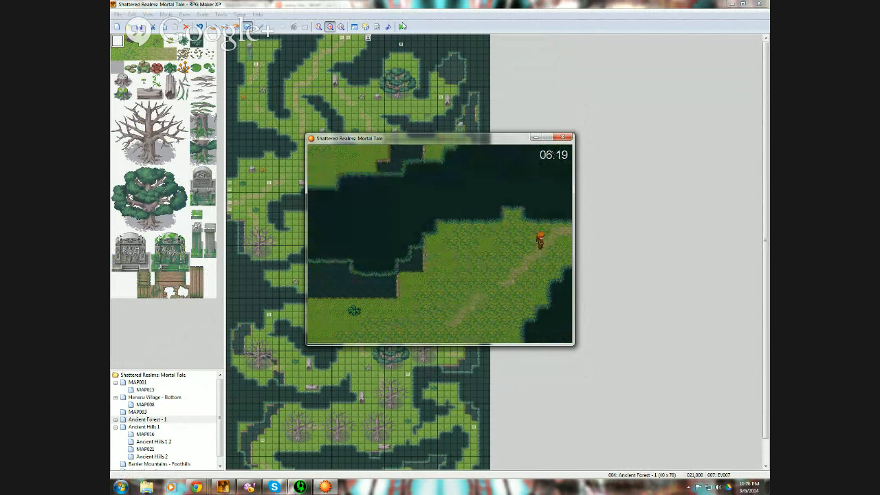
- Walk back east into the Ancient Forest to check the curse timer and map effects, and close the playtest
key(Right)
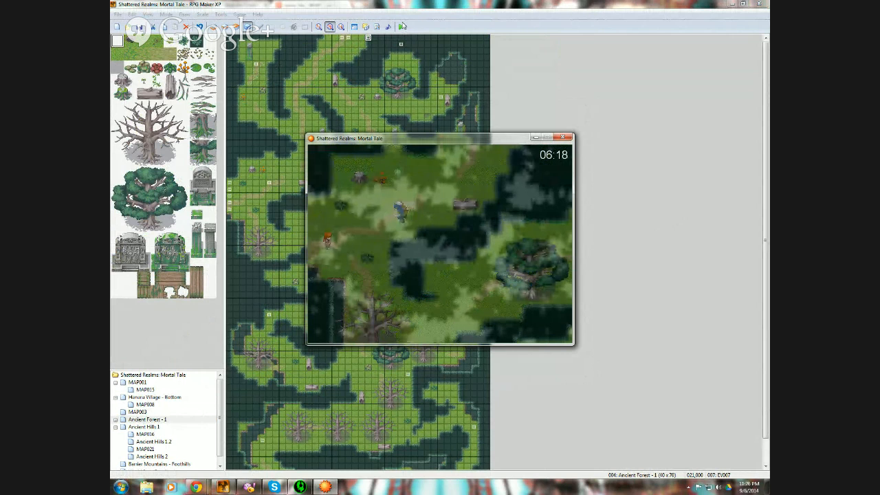
key(Down)
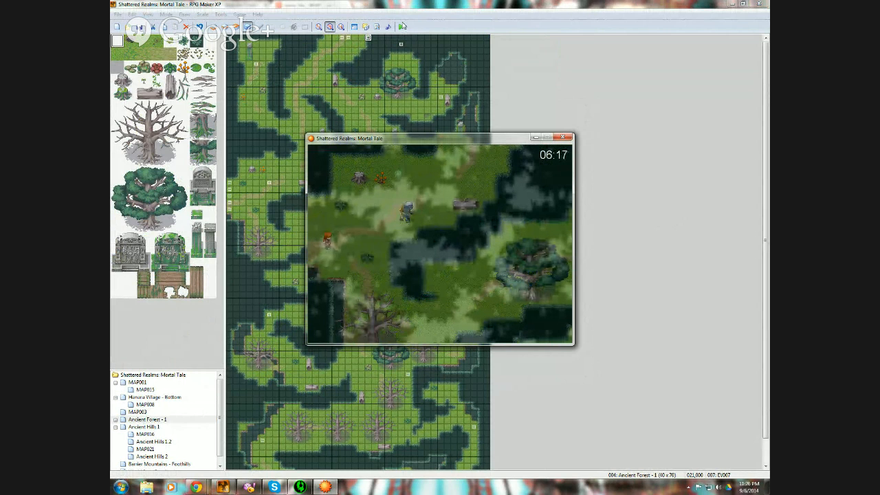
key(Right)
key(Right)
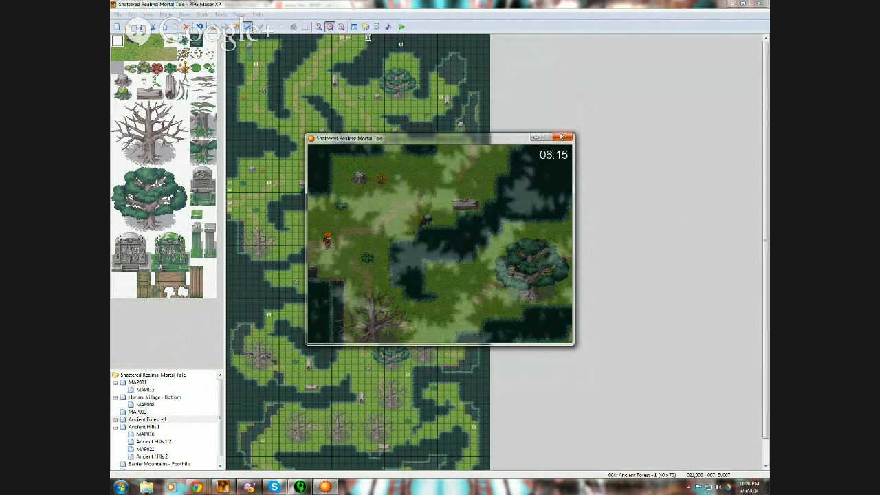
click(561, 136)
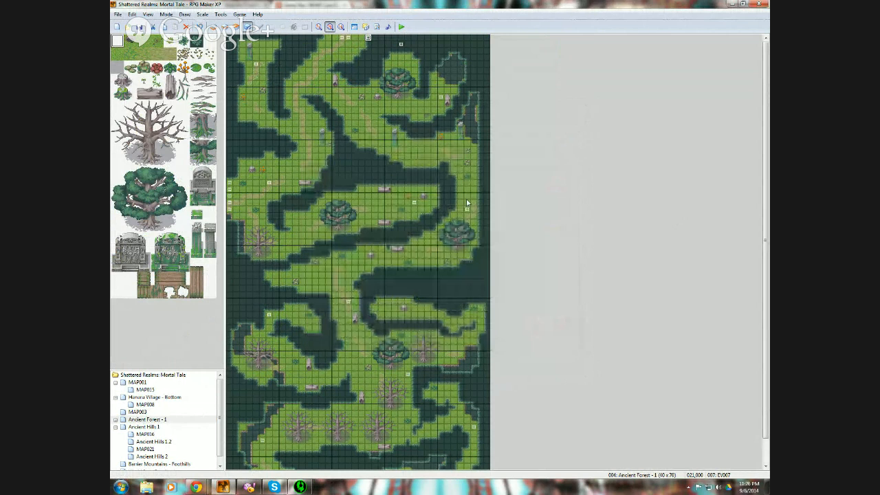
- Copy transfer event EV010 and paste it onto the empty neighbouring tiles along the northern edge of Ancient Forest - 1
right_click(343, 40)
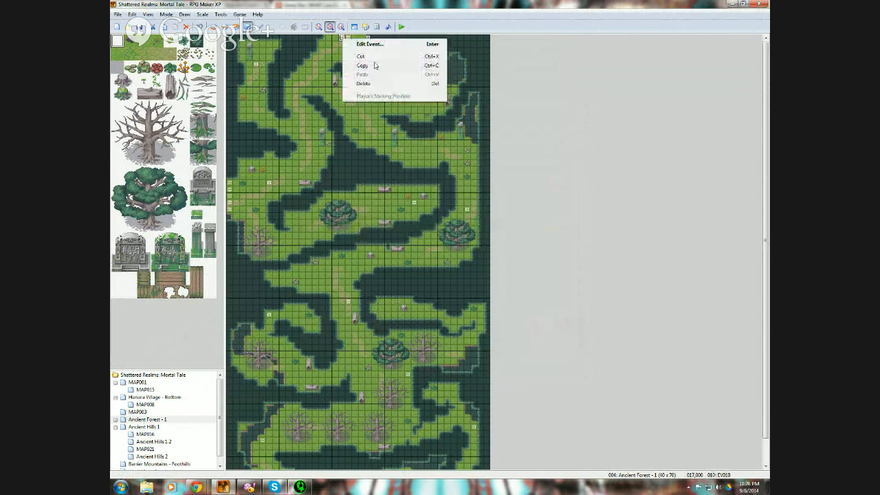
click(375, 65)
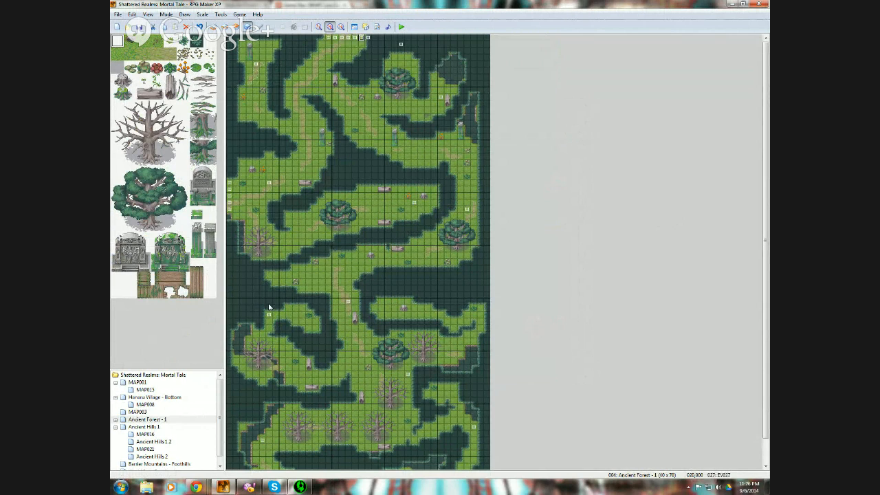
- Add a Control Switches command turning on 0006: CurseActive below the Transfer Player command in Hanaru Village - Bottom's eastern exit event EV009
click(154, 398)
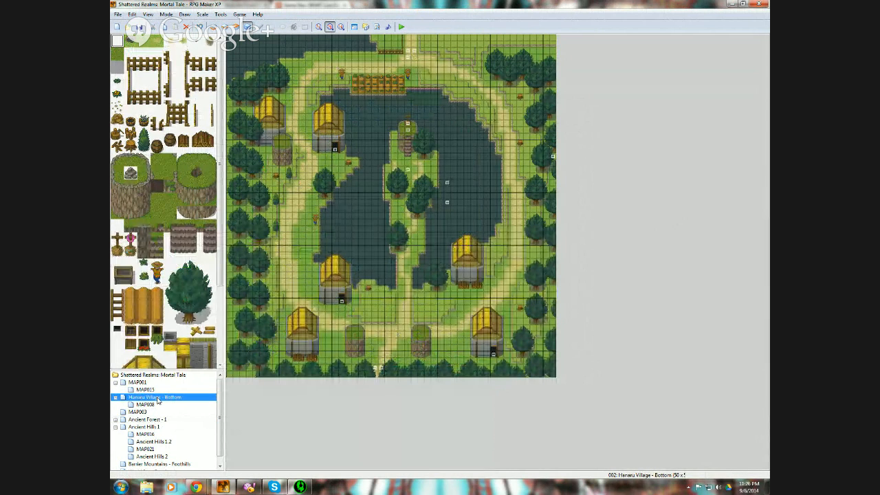
right_click(556, 157)
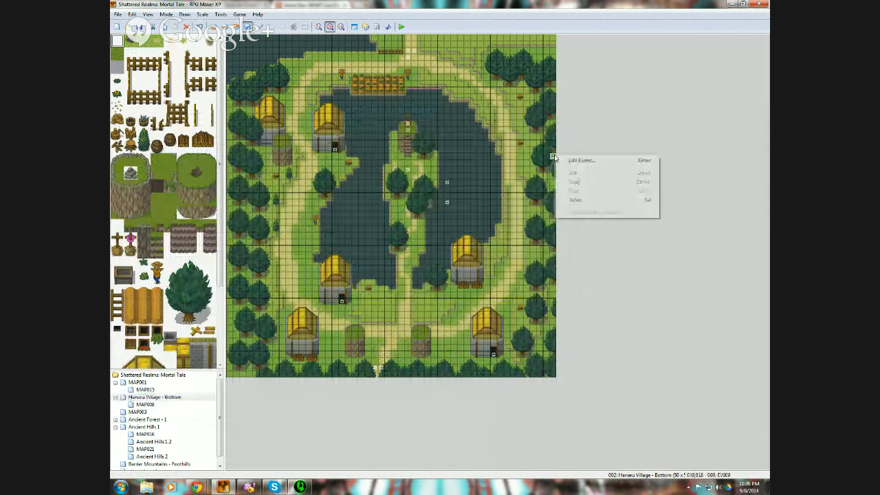
click(570, 159)
click(434, 176)
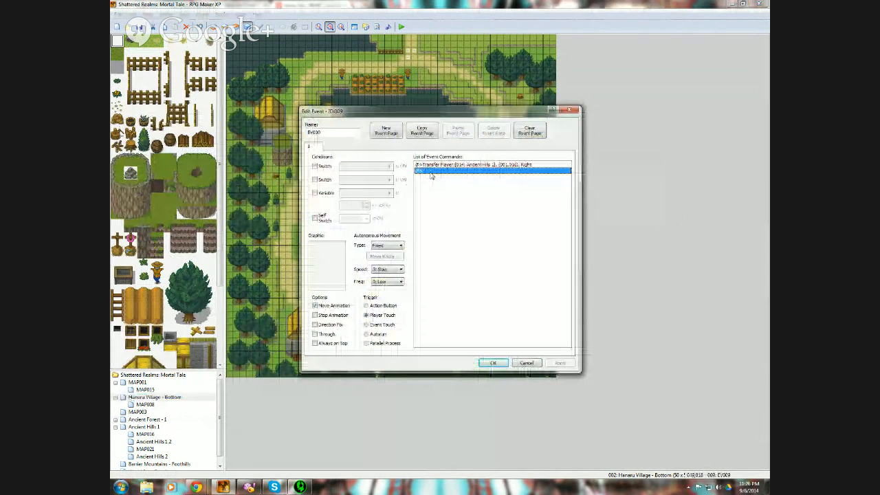
double_click(434, 177)
click(536, 192)
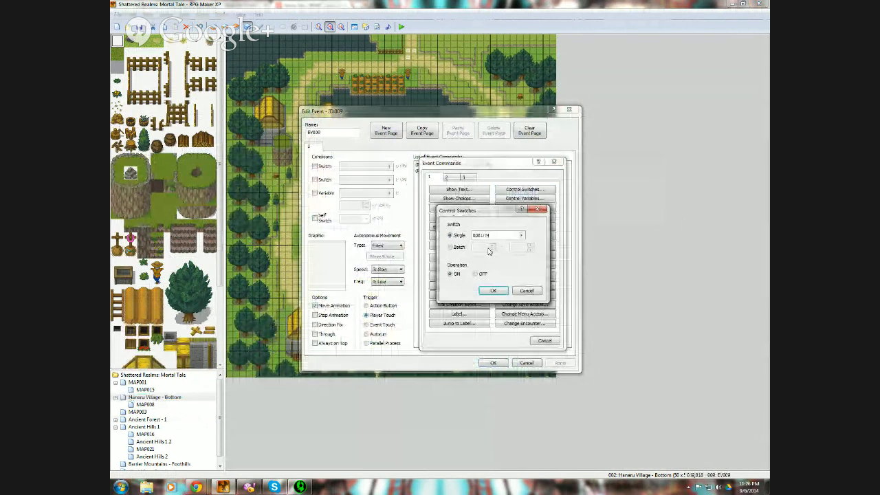
click(515, 235)
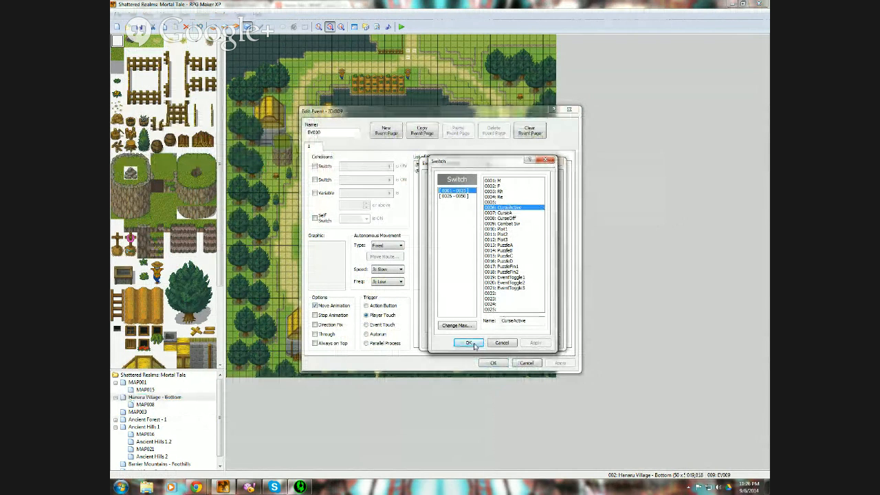
click(469, 344)
click(489, 292)
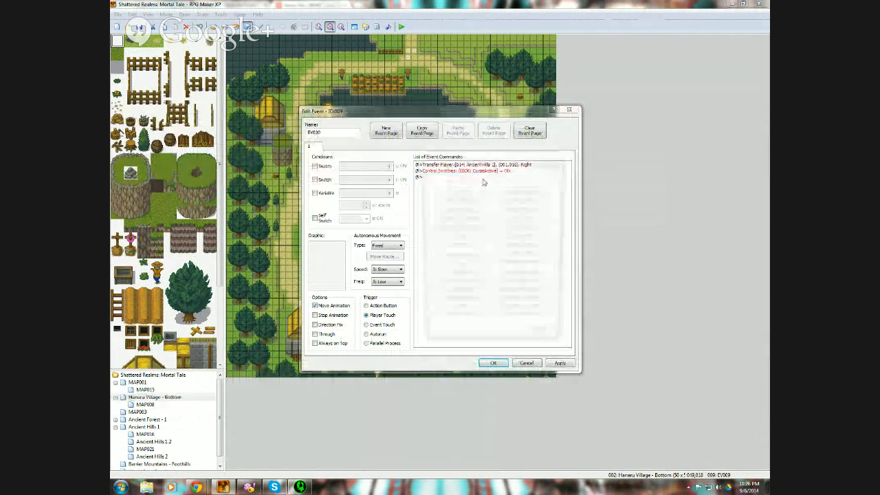
- Add a Control Switches command turning on 0007: CurseA at the end of exit event EV009's command list
double_click(532, 203)
click(524, 189)
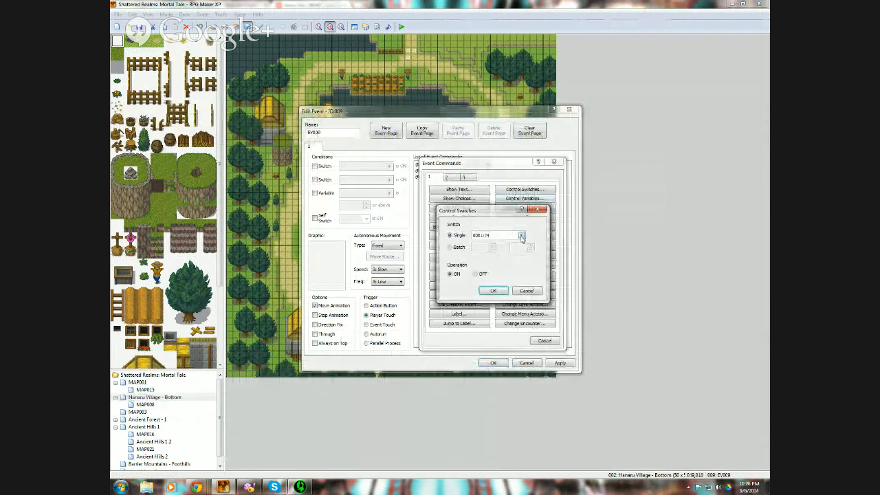
click(522, 235)
click(512, 207)
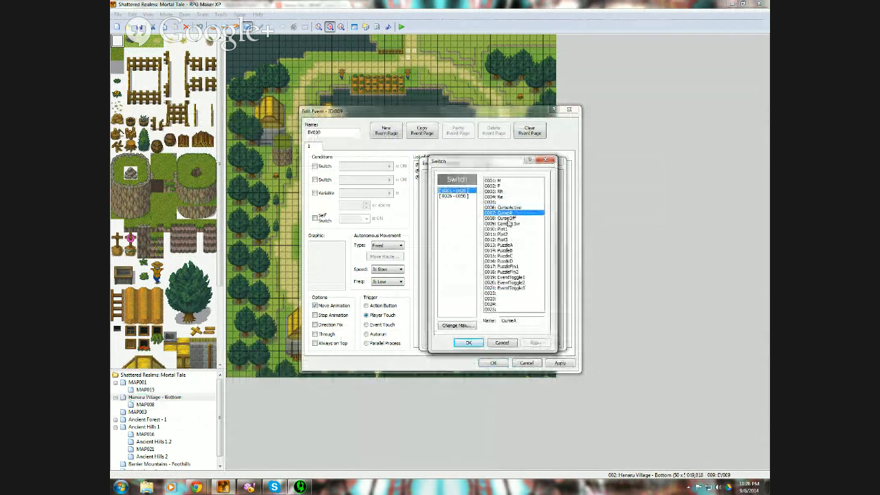
click(469, 342)
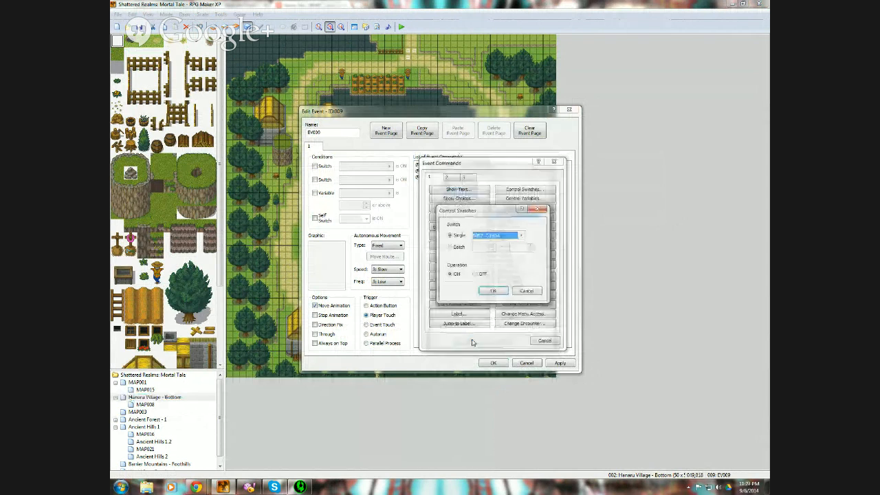
click(493, 292)
- Add a Control Switches command turning on 0008: CurseOff at the end of EV009's commands, and save the event
double_click(467, 203)
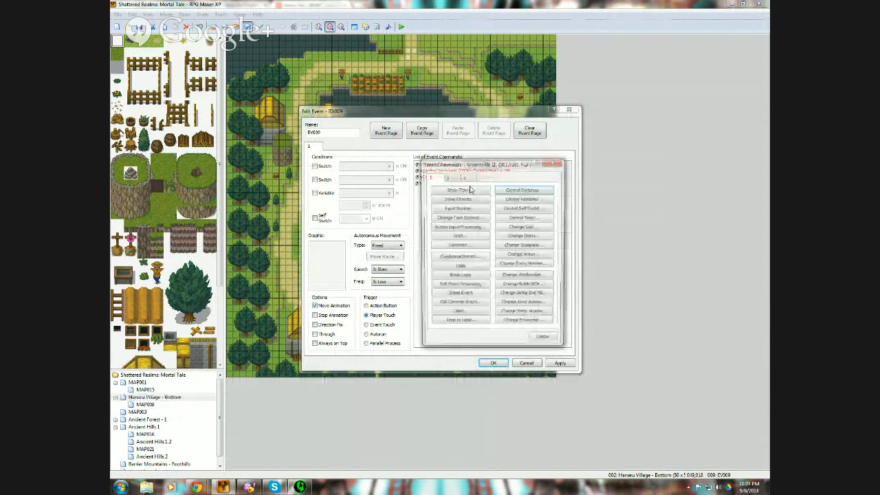
click(517, 190)
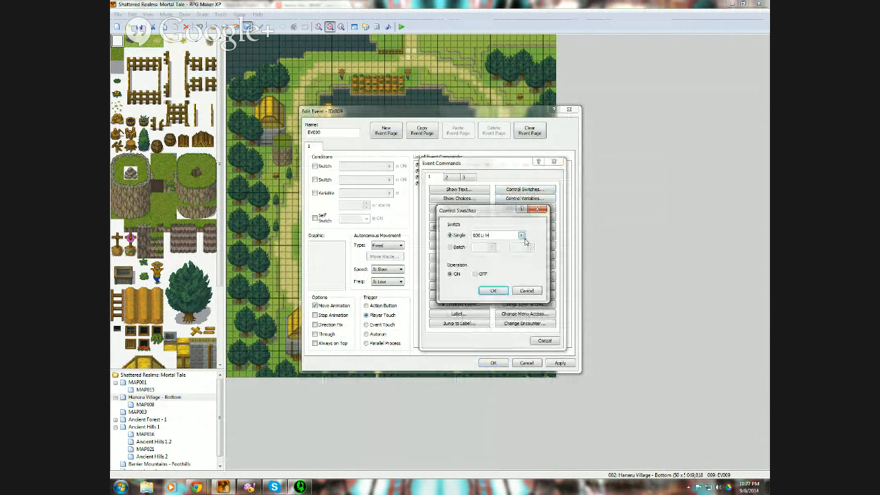
click(521, 235)
click(509, 218)
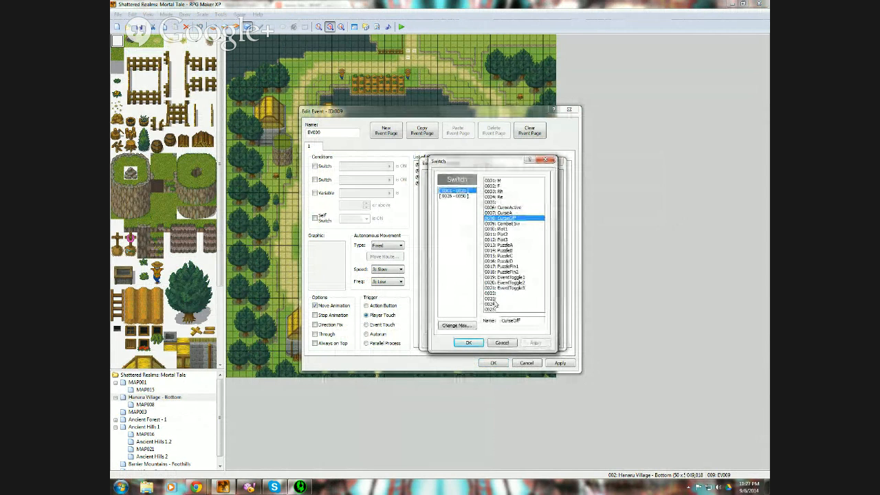
click(469, 343)
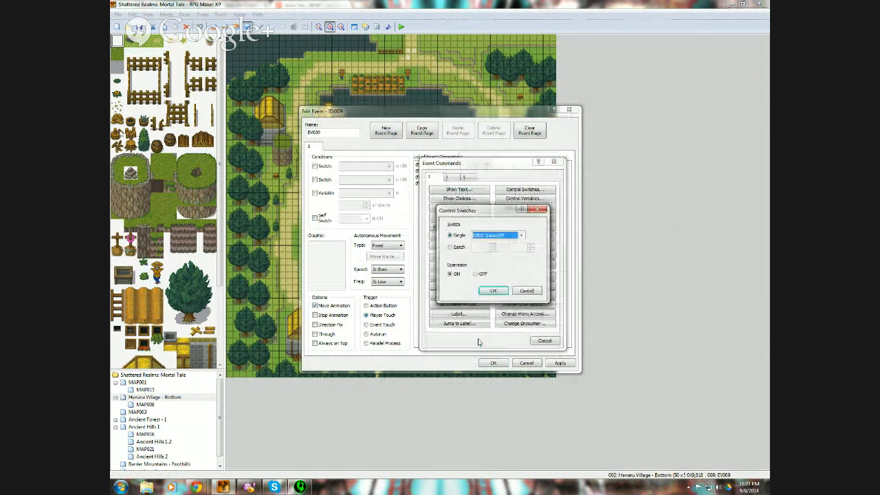
click(491, 292)
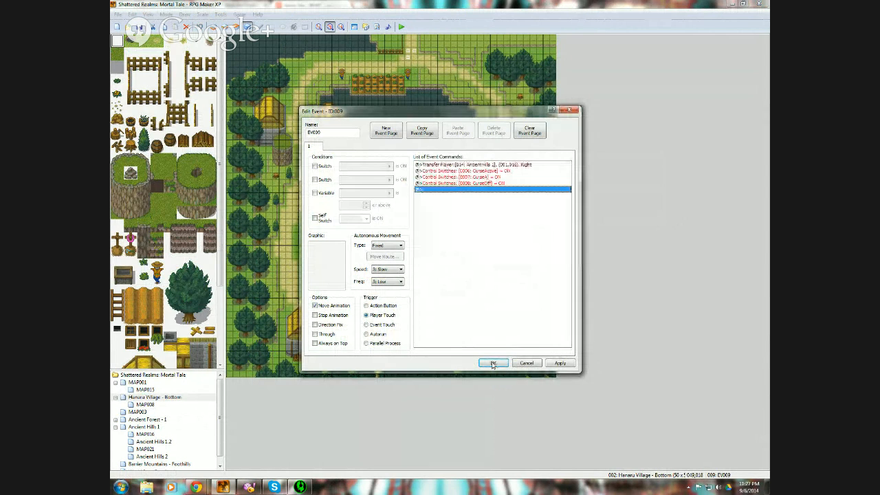
click(493, 364)
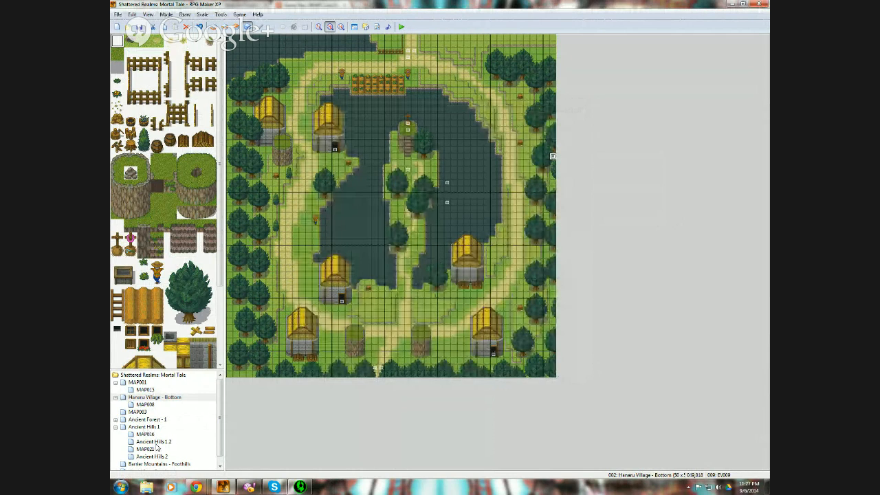
- Delete the CurseOff and CurseA Control Switches commands from autorun event EV020 on the Ancient Hills 1 map, and save the event
click(145, 428)
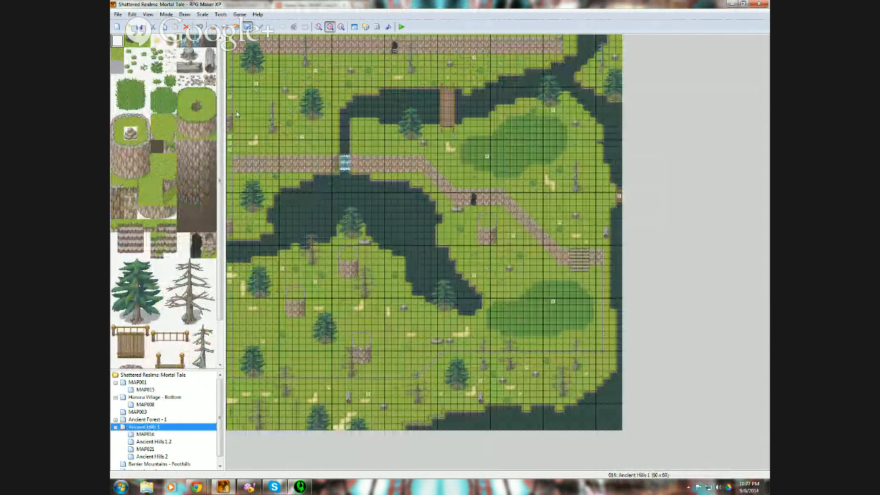
right_click(230, 102)
right_click(230, 99)
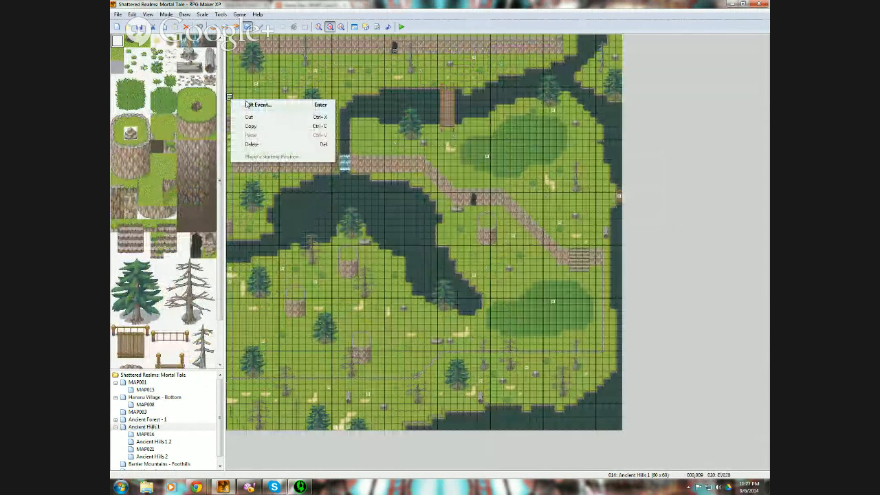
click(248, 104)
click(465, 171)
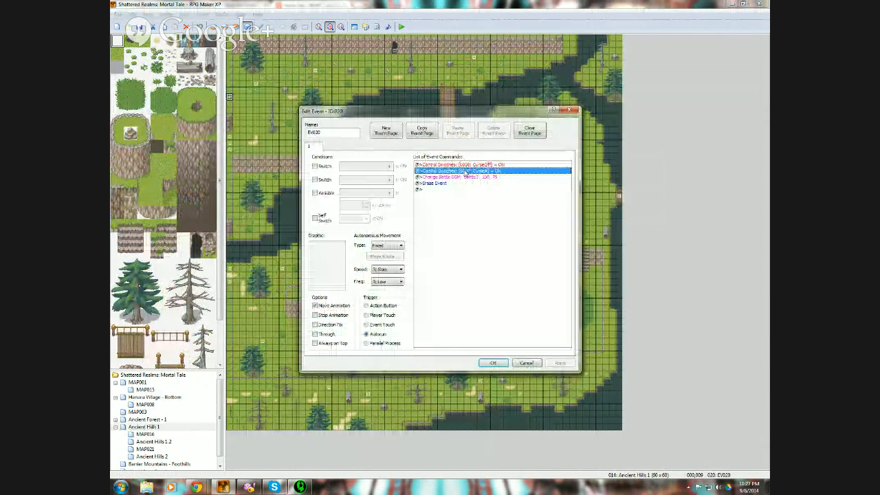
click(457, 166)
key(Delete)
key(Delete)
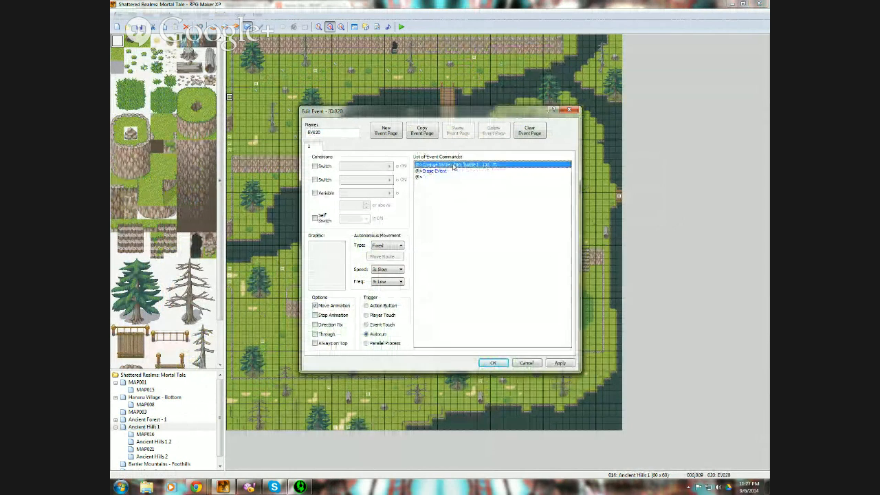
click(493, 364)
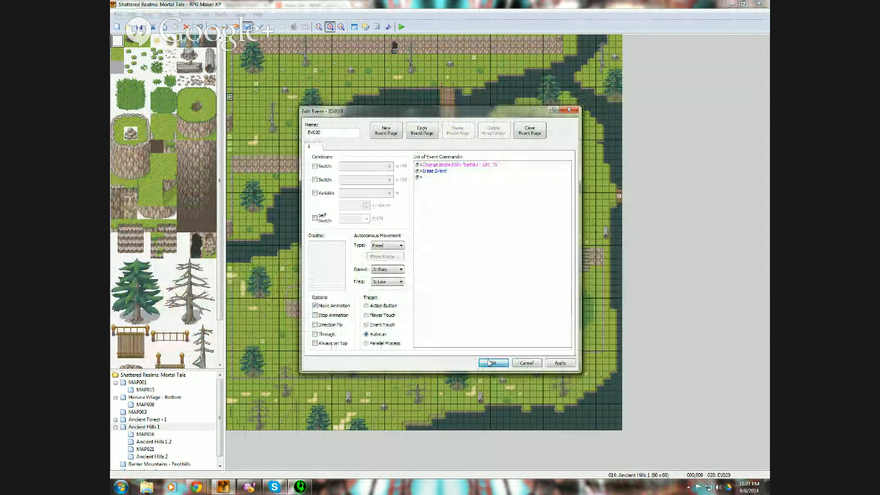
- Start a playtest and walk the character south from the lake mound to the path junction at the village's southern end
click(402, 27)
key(Return)
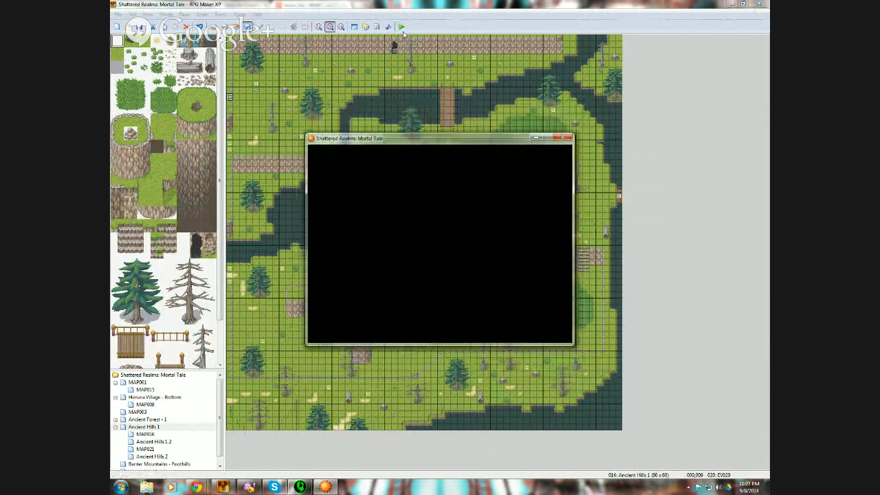
key(Return)
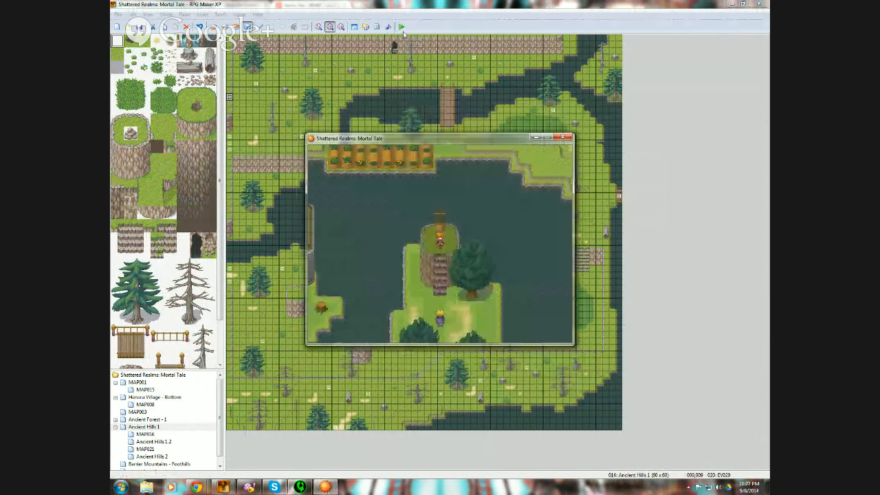
key(Down)
key(Down)
key(Down)
key(Down)
key(Down)
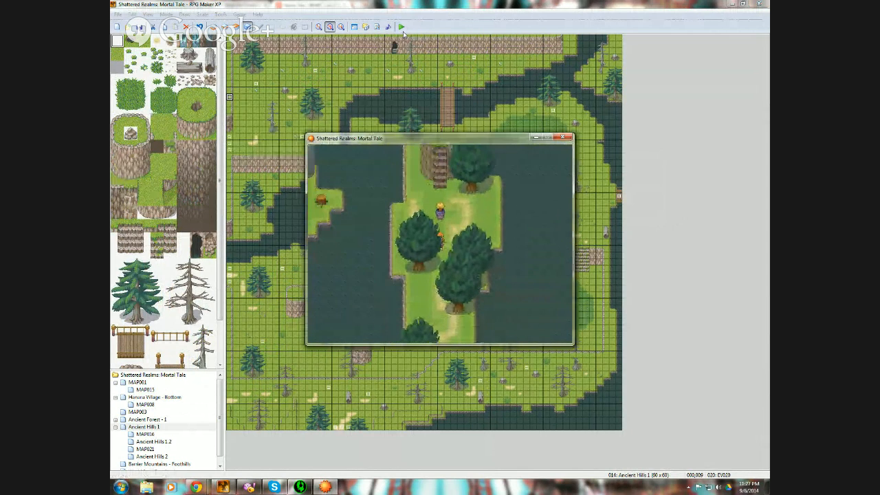
key(Down)
key(Down)
key(Down)
key(Down)
key(Down)
key(Down)
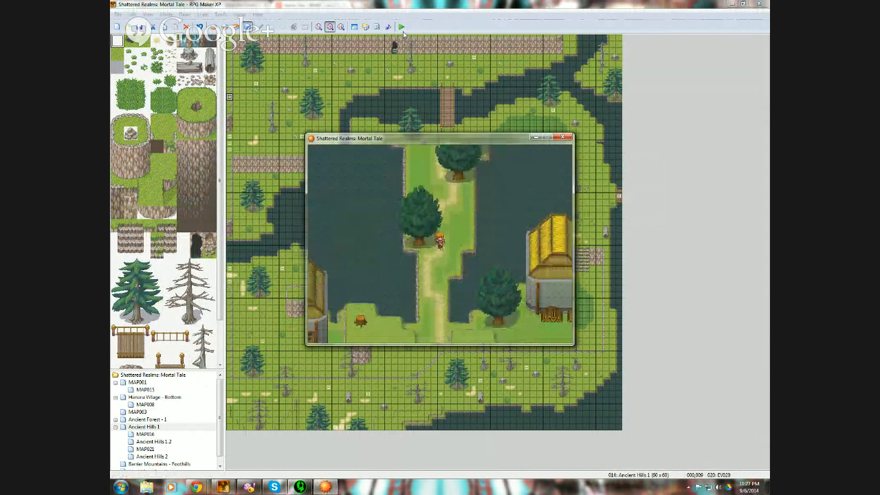
key(Down)
key(Down)
key(Down)
key(Down)
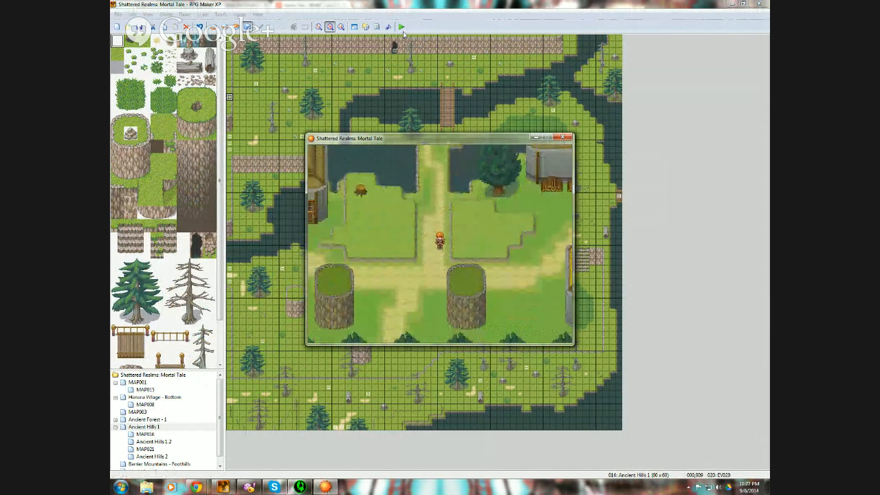
- Follow the village path east and north past the house, test the curse timer into a battle, and close the playtest
key(Down)
key(Right)
key(Right)
key(Right)
key(Right)
key(Right)
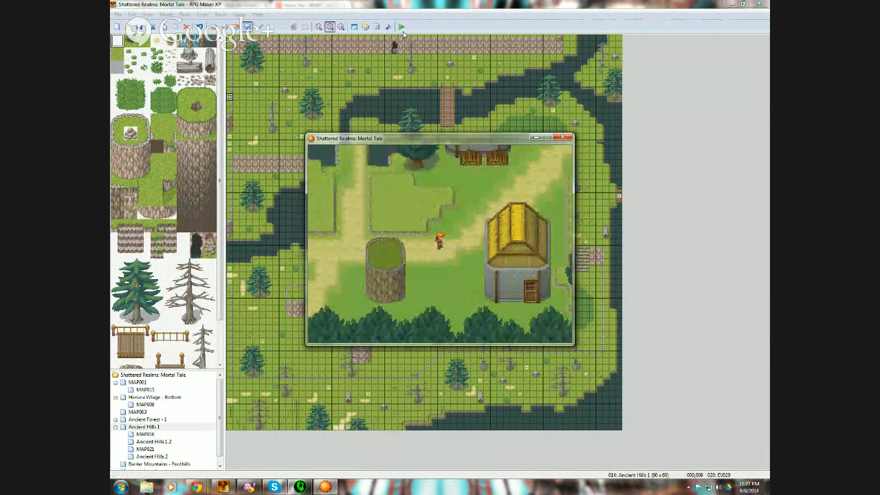
key(Up)
key(Right)
key(Right)
key(Right)
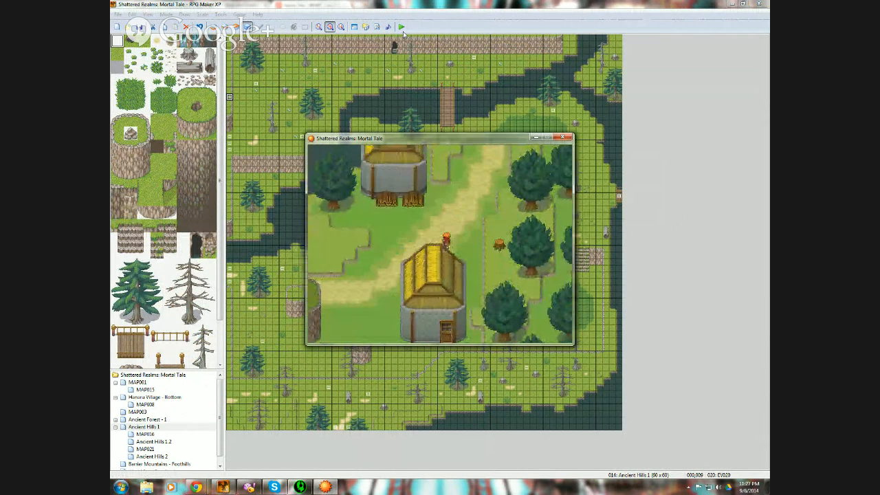
key(Up)
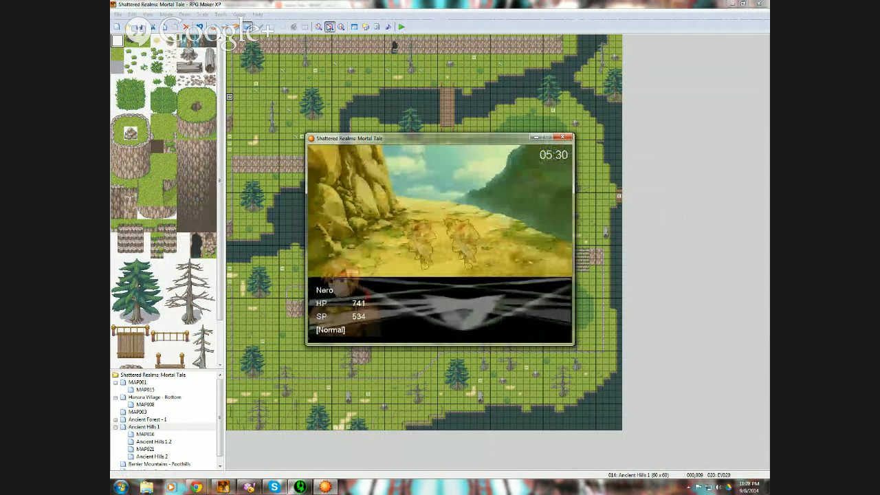
click(565, 139)
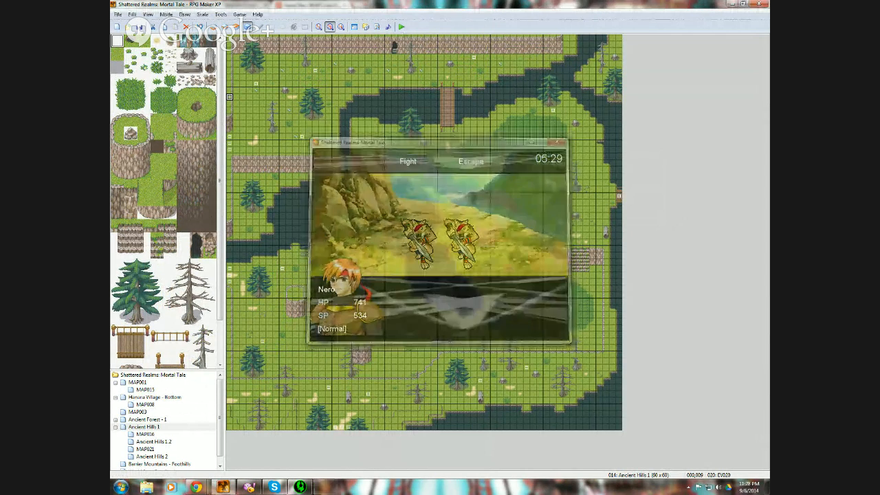
- Switch to Chrome to check the live development event page on Google+, and return to RPG Maker XP
mouse_move(200, 490)
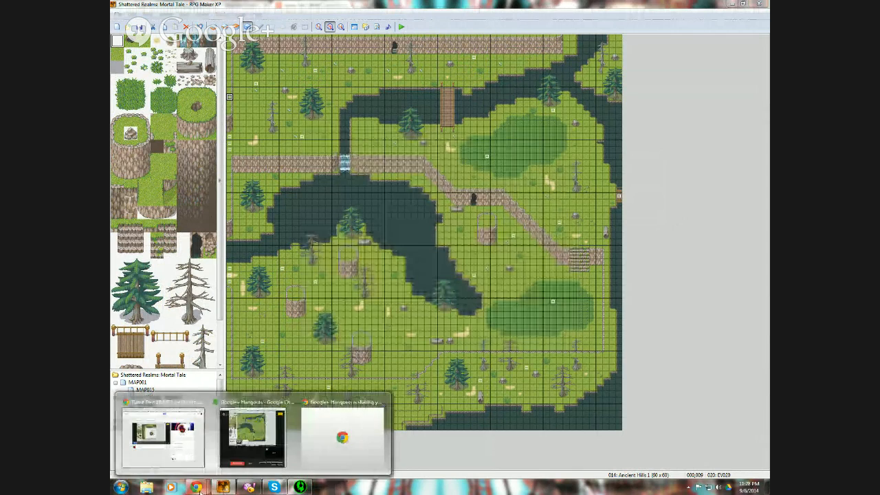
click(167, 451)
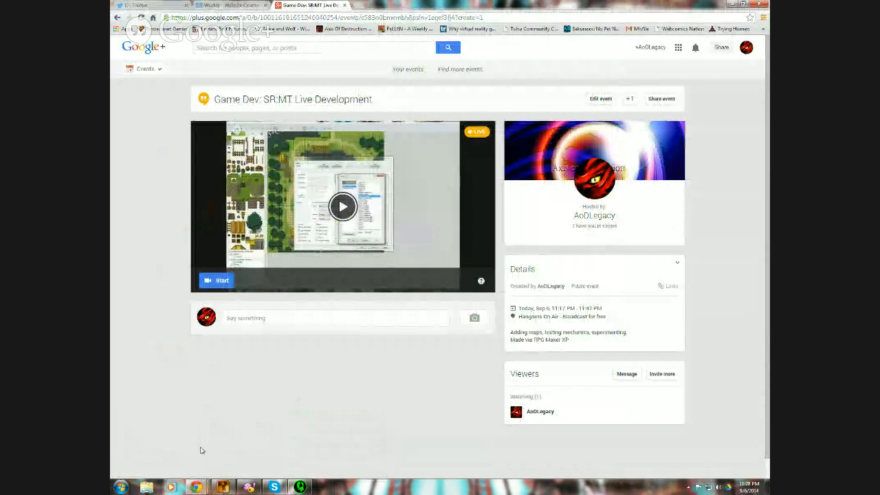
click(733, 4)
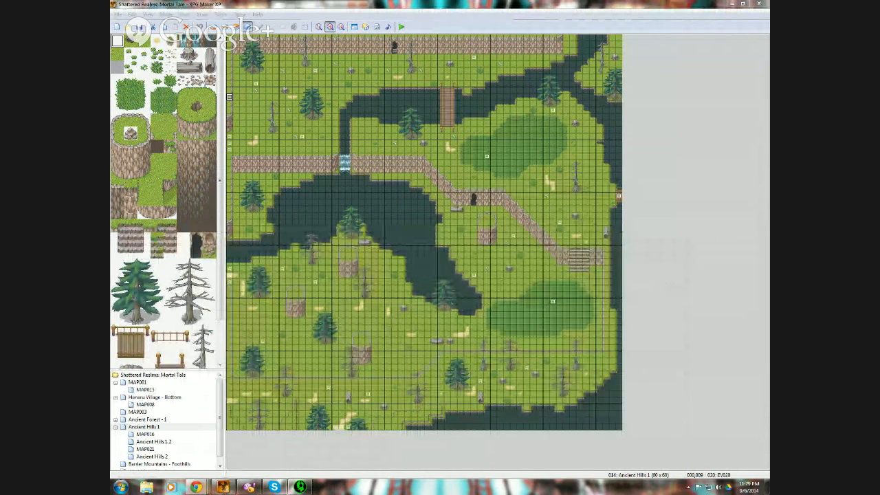
- Open the Barrier Mountains - Foothills map to view its layout
click(454, 165)
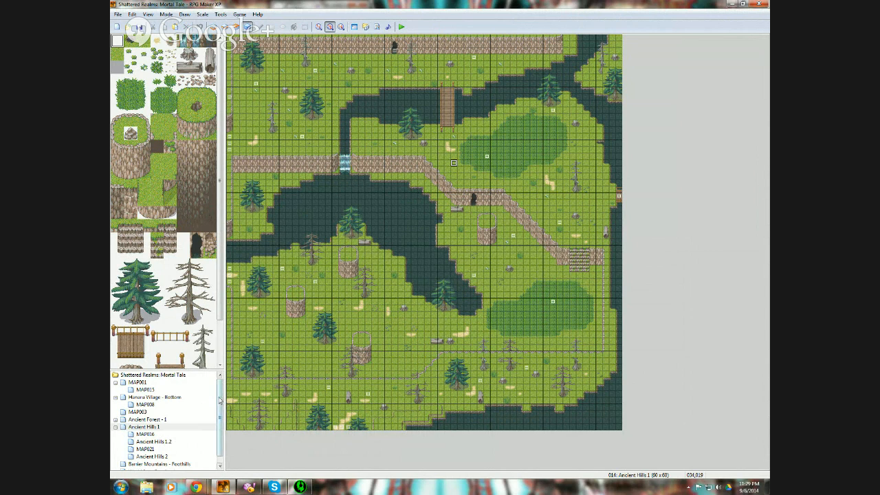
scroll(220, 400, down, 1)
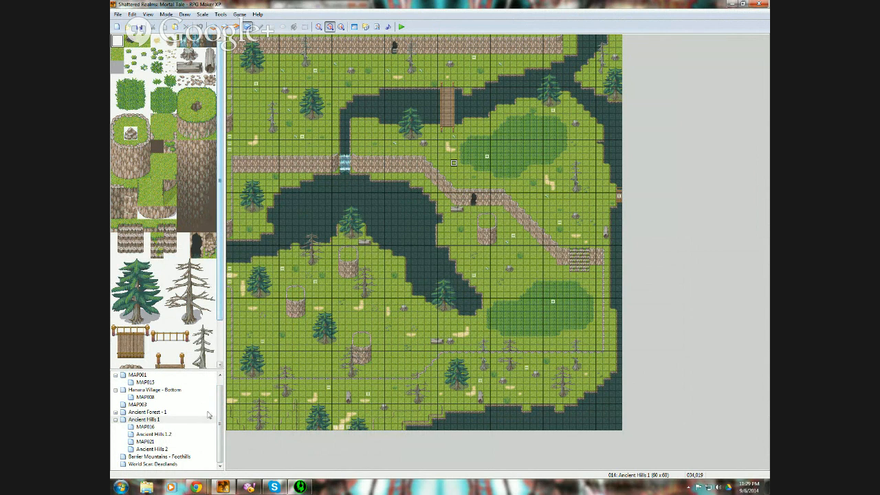
click(178, 457)
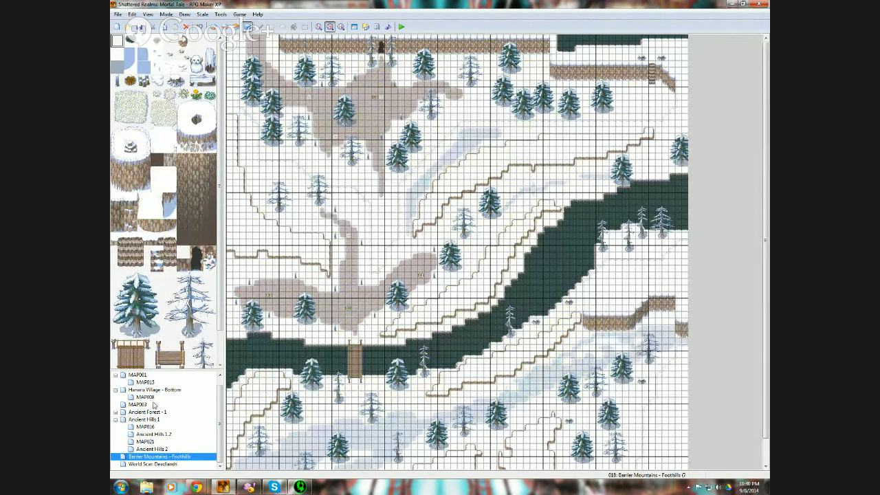
- Collapse Ancient Hills 1, expand Ancient Forest - 1 in the map tree, and open the Recluse Swamp map
click(115, 419)
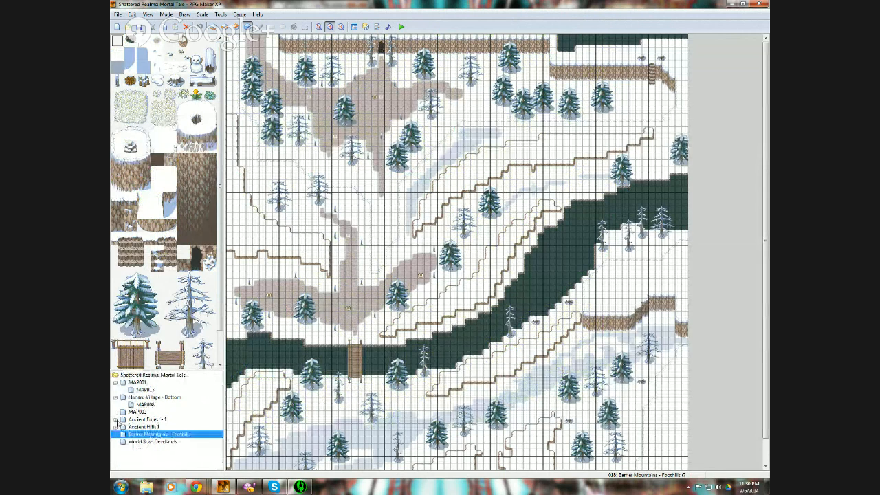
click(115, 420)
click(163, 442)
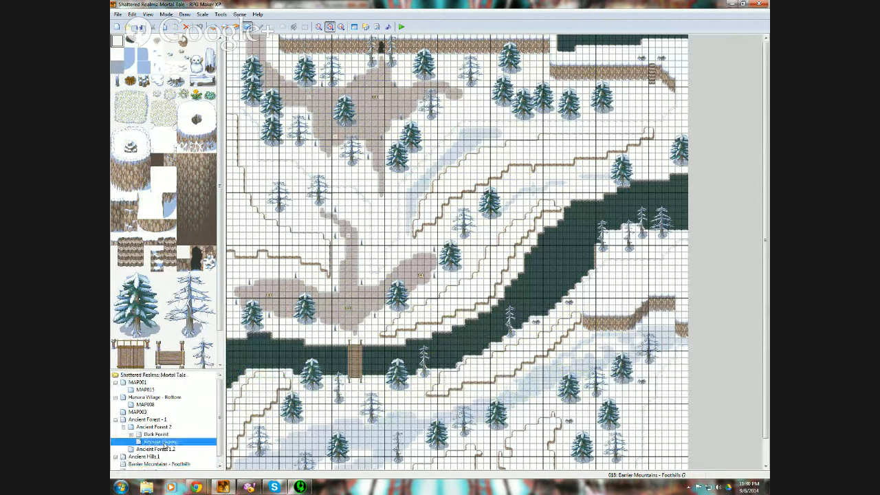
right_click(171, 443)
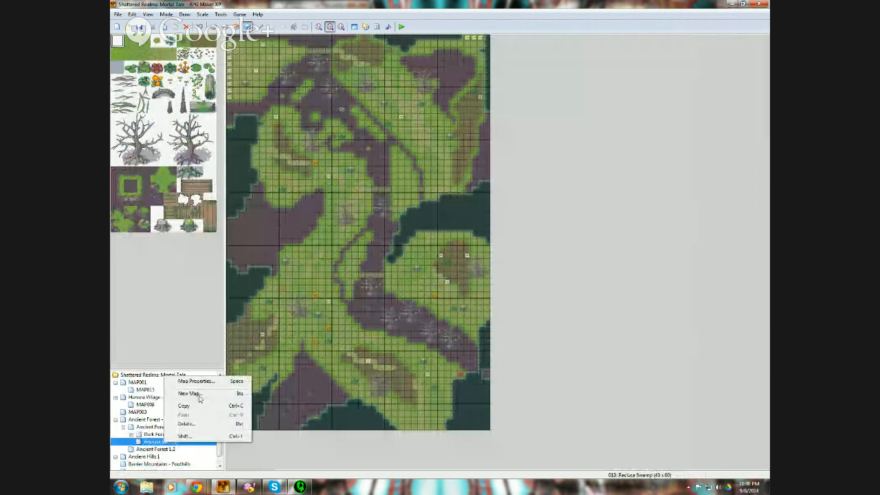
click(341, 335)
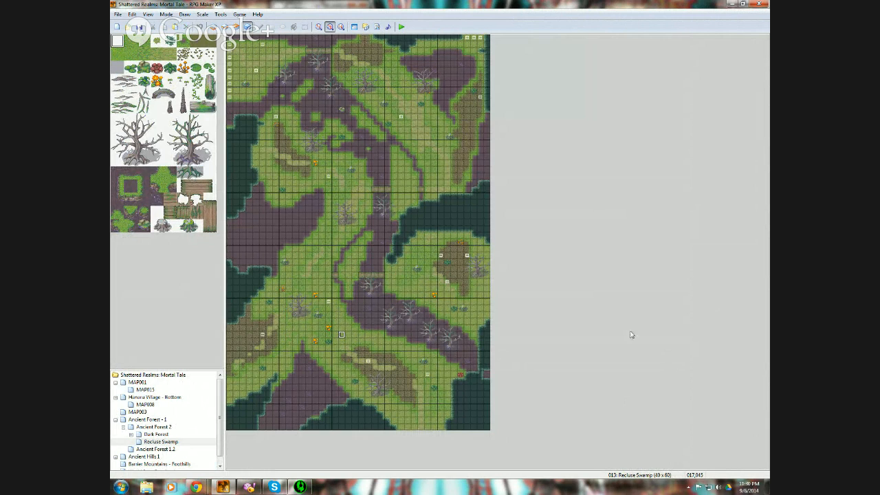
- Create a new map under Recluse Swamp with the Swamp tileset, 60 tiles wide and 80 tiles high
right_click(200, 442)
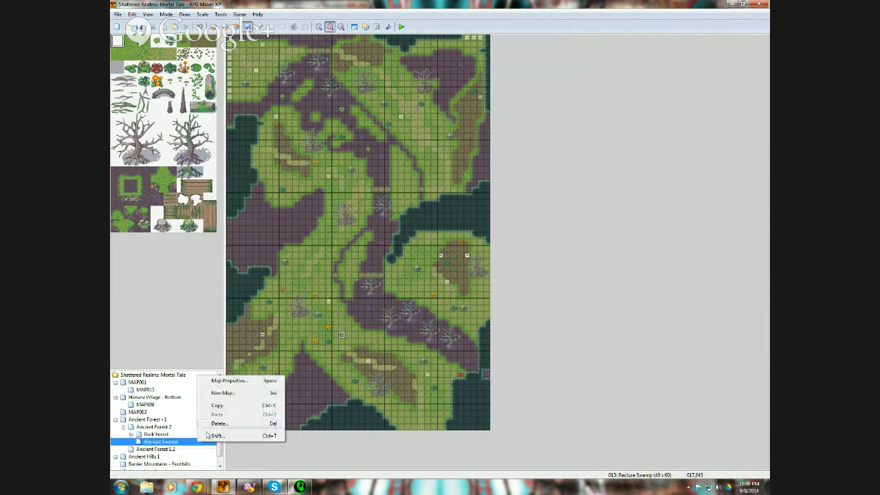
click(223, 393)
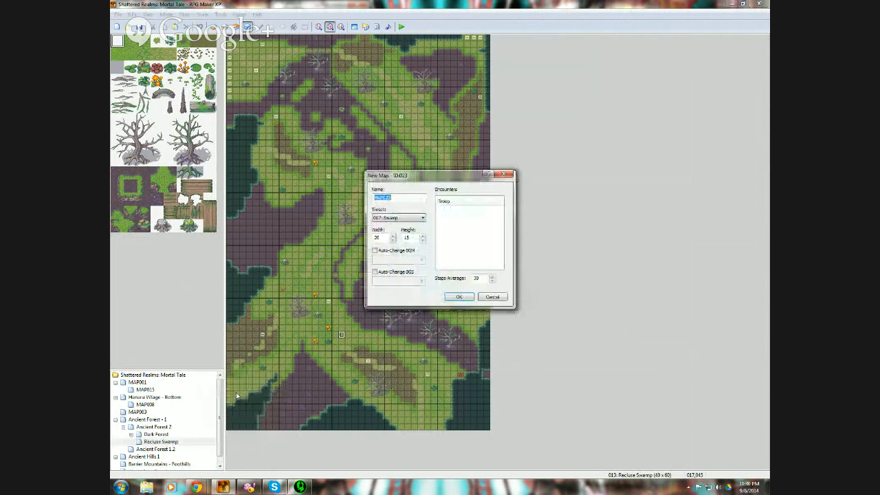
click(387, 238)
key(BackSpace)
key(BackSpace)
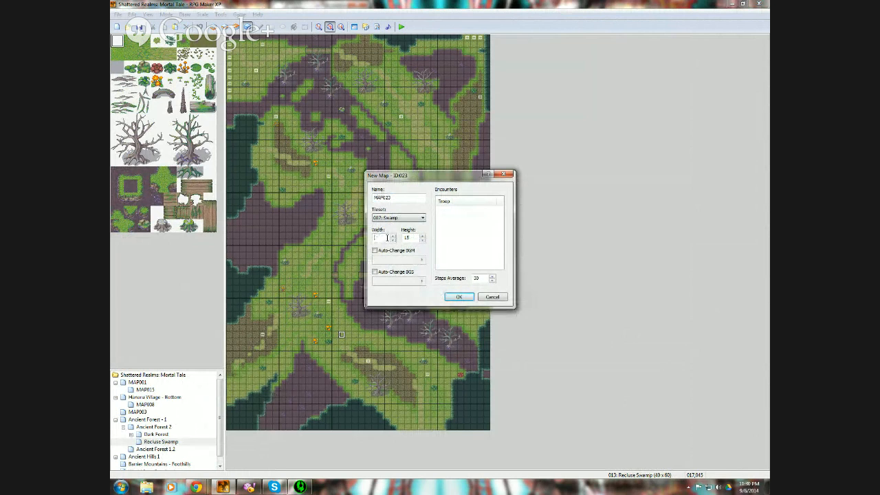
text(60)
click(409, 238)
key(BackSpace)
click(454, 296)
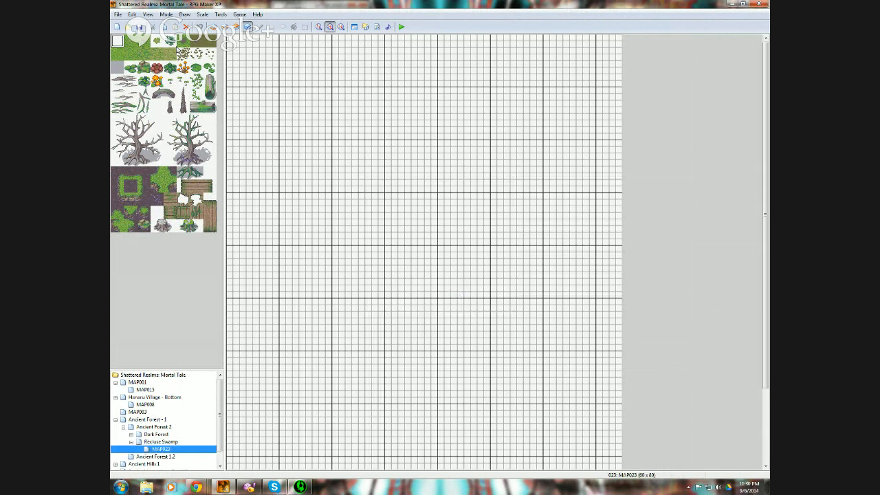
- Rename the new child map of Recluse Swamp as Recluse Swamp 2
click(161, 442)
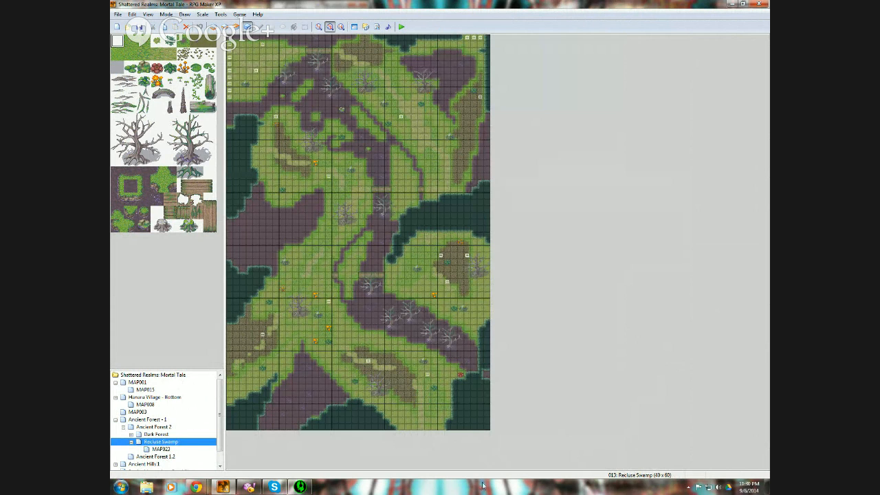
click(162, 449)
right_click(162, 451)
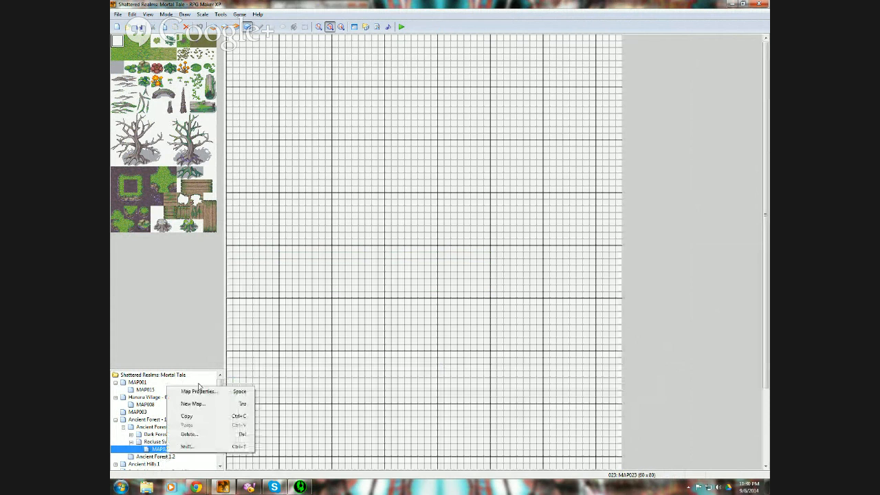
click(197, 391)
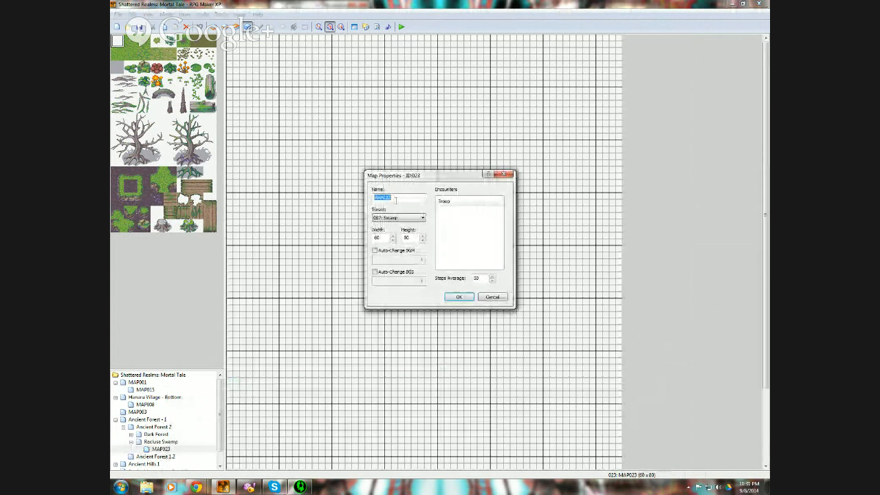
text(Recluse)
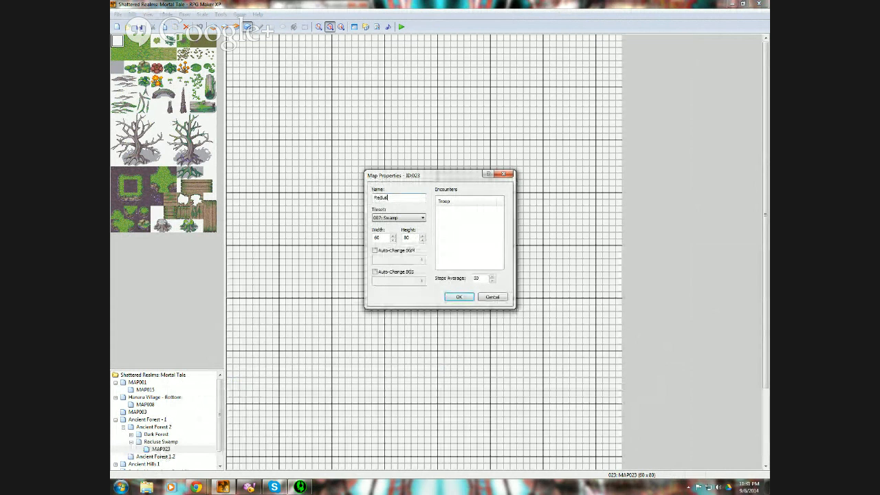
text( Swamp 3)
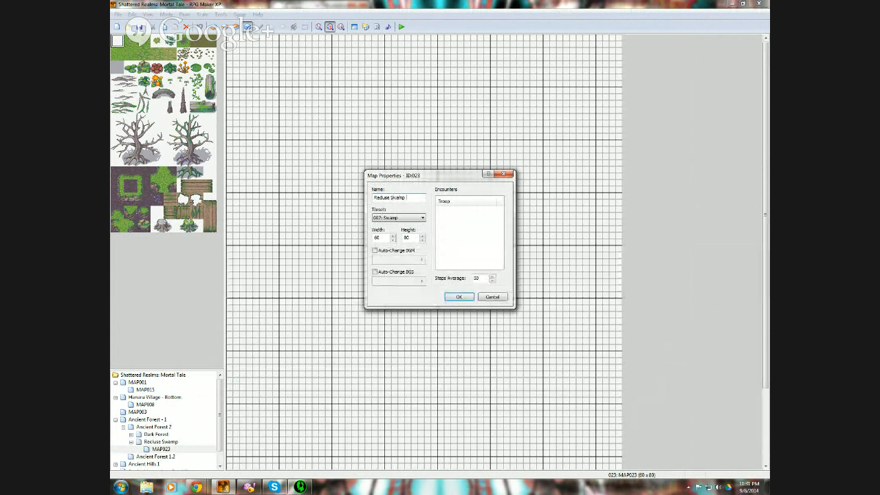
click(458, 296)
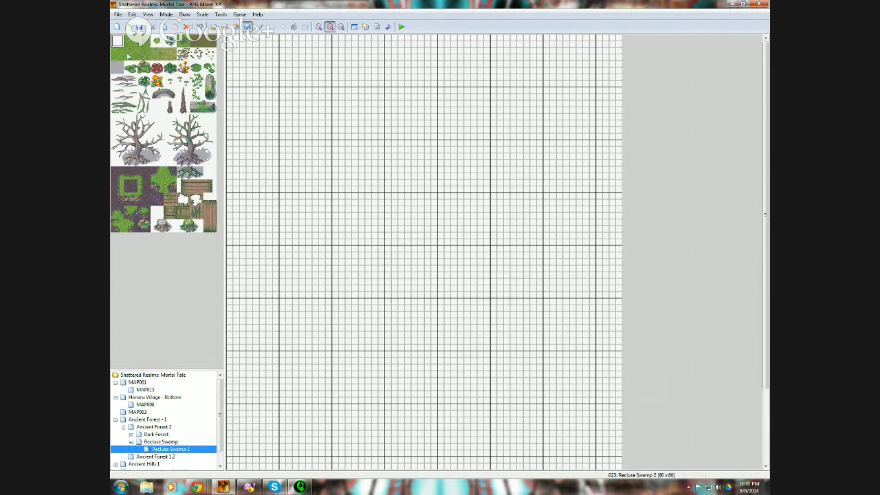
- Flood-fill the first layer of Recluse Swamp 2 with the plain grass tile
click(118, 55)
click(213, 26)
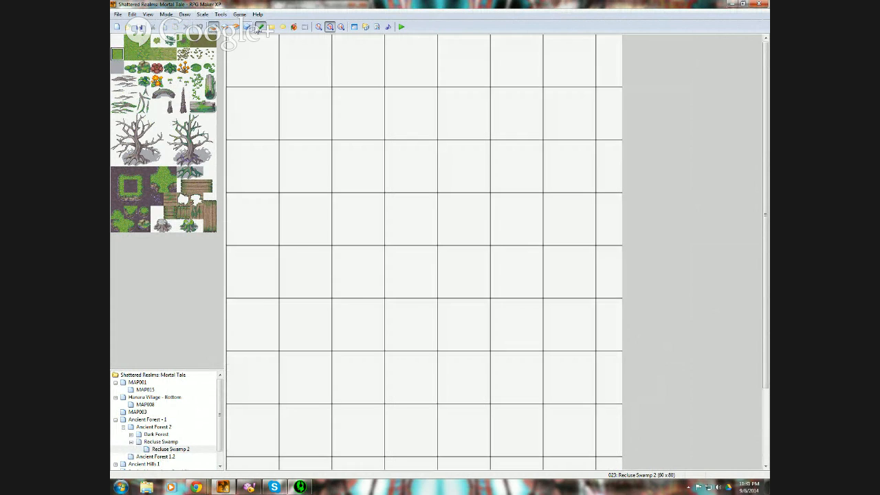
click(295, 26)
click(291, 85)
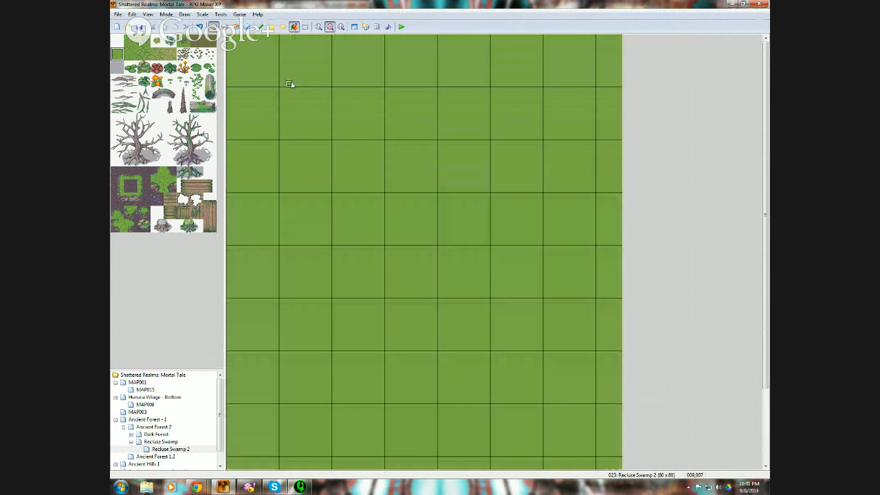
- Using Recluse Swamp as reference, paint dark mud channels from the new map's west and north edges into a broad pool
click(162, 442)
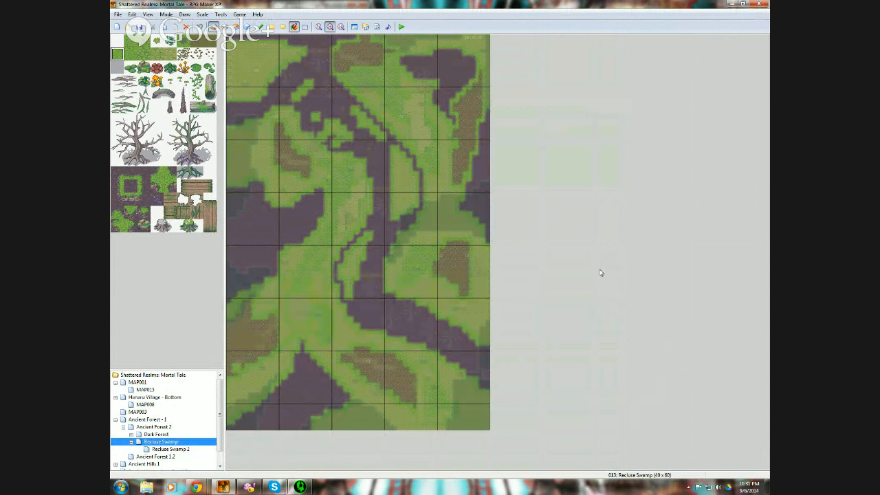
click(184, 450)
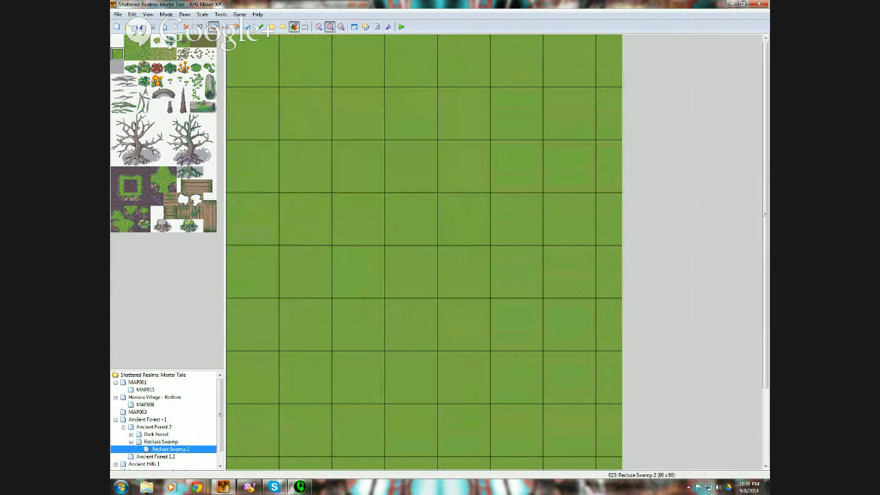
click(183, 41)
click(260, 26)
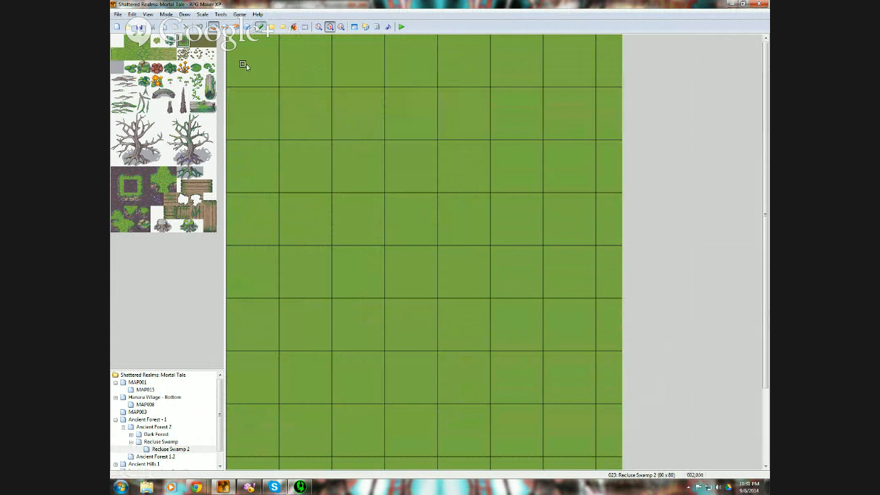
mouse_move(236, 85)
mouse_down()
mouse_move(229, 79)
mouse_move(263, 104)
mouse_move(237, 97)
mouse_move(246, 125)
mouse_move(285, 138)
mouse_move(265, 117)
mouse_move(358, 161)
mouse_move(363, 151)
mouse_move(315, 145)
mouse_move(348, 177)
mouse_move(341, 157)
mouse_move(355, 236)
mouse_move(436, 222)
mouse_move(448, 159)
mouse_move(389, 144)
mouse_move(366, 151)
mouse_move(330, 61)
mouse_move(309, 35)
mouse_move(345, 158)
mouse_move(346, 143)
mouse_up()
mouse_move(332, 98)
mouse_down()
mouse_move(317, 81)
mouse_move(321, 67)
mouse_up()
mouse_move(362, 182)
mouse_down()
mouse_move(375, 157)
mouse_move(369, 177)
mouse_move(379, 183)
mouse_move(432, 133)
mouse_move(354, 216)
mouse_up()
mouse_move(335, 159)
mouse_down()
mouse_move(373, 228)
mouse_move(401, 209)
mouse_move(438, 220)
mouse_move(428, 210)
mouse_move(441, 204)
mouse_move(434, 152)
mouse_move(381, 210)
mouse_move(416, 191)
mouse_move(421, 178)
mouse_move(433, 212)
mouse_move(435, 202)
mouse_move(427, 211)
mouse_up()
- Switch to Chrome to check the Twitter feed, and return to RPG Maker XP
mouse_move(199, 488)
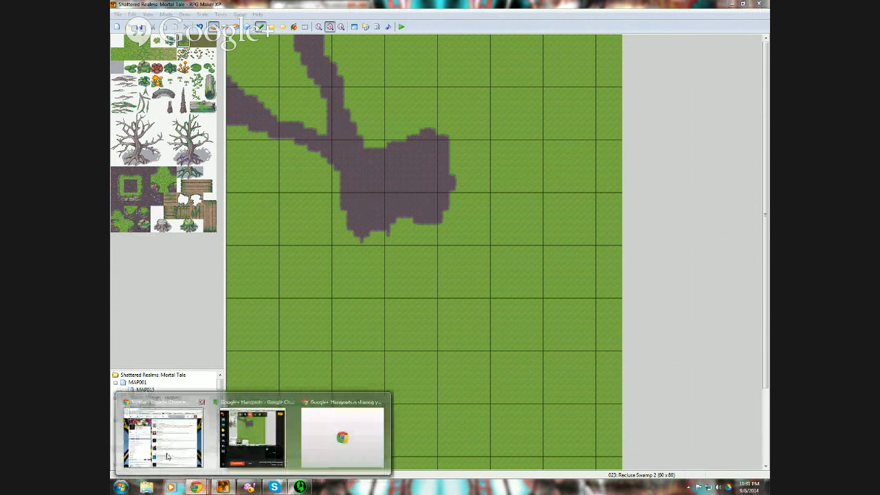
click(337, 430)
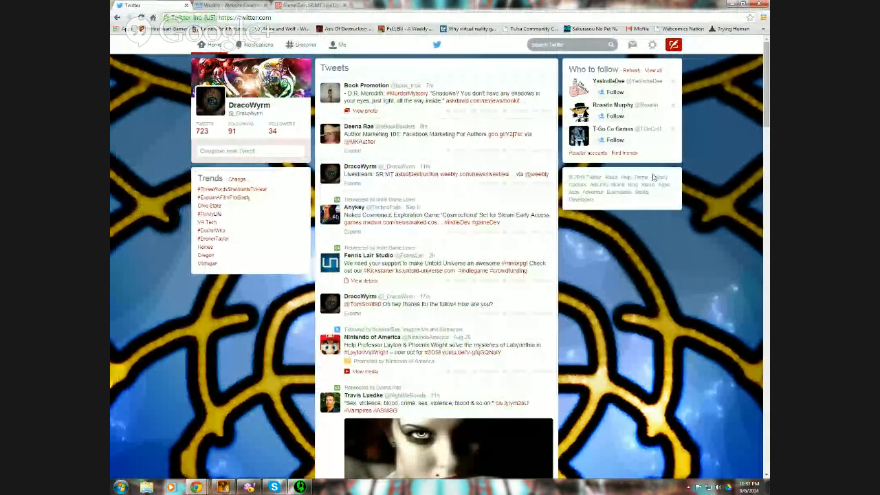
click(734, 4)
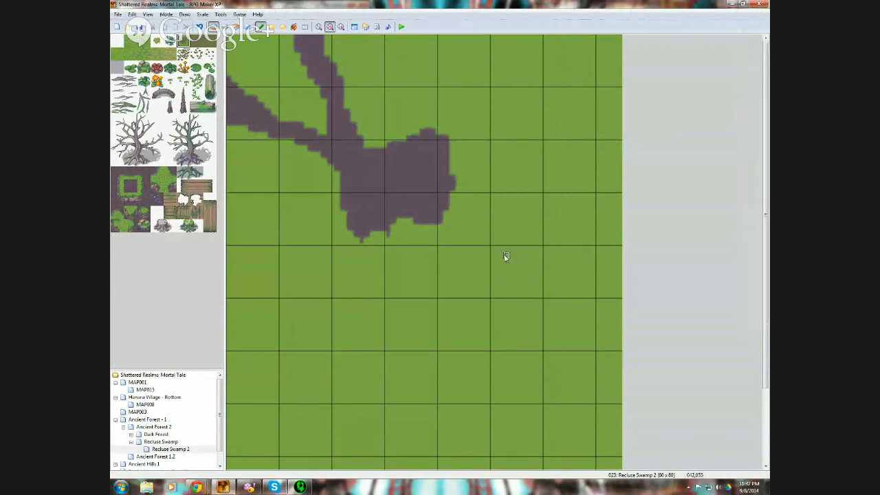
- Compare the new map with Recluse Swamp, and cover all the painted mud in Recluse Swamp 2 with plain grass
click(169, 443)
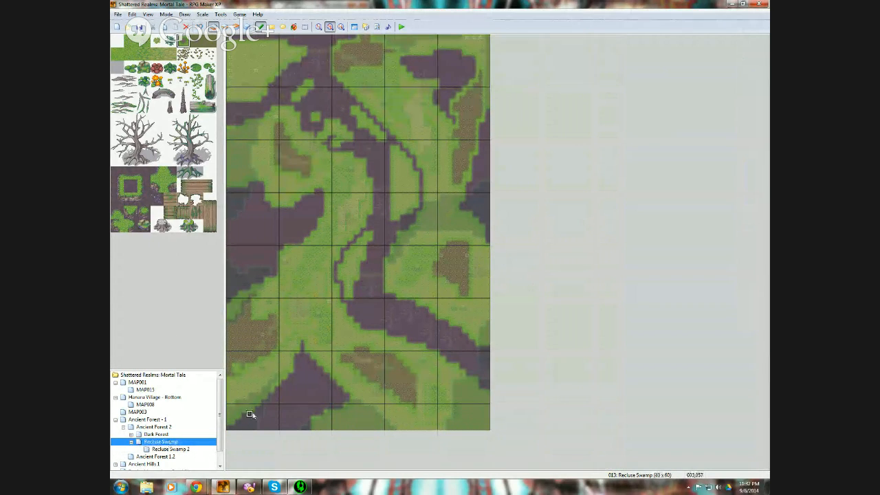
click(186, 450)
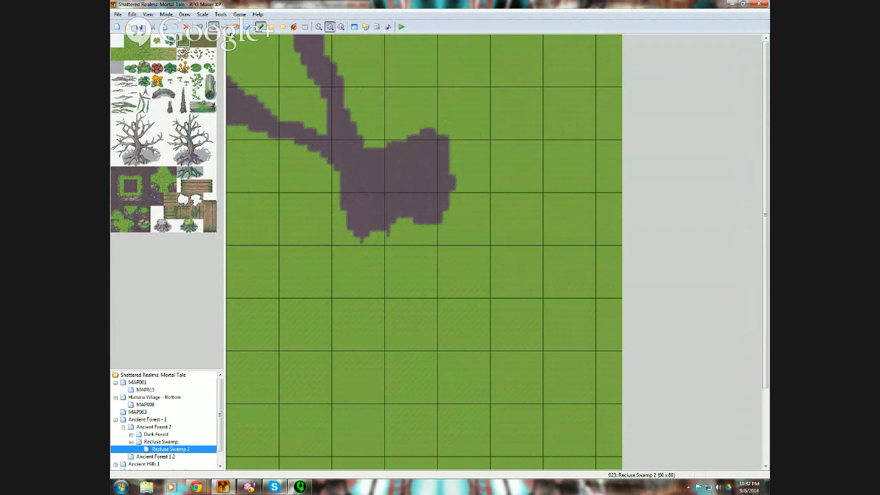
click(163, 442)
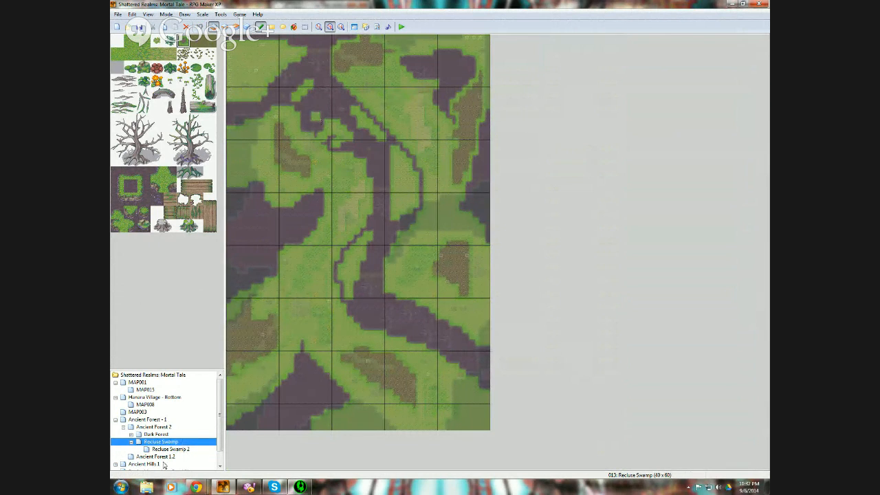
click(171, 449)
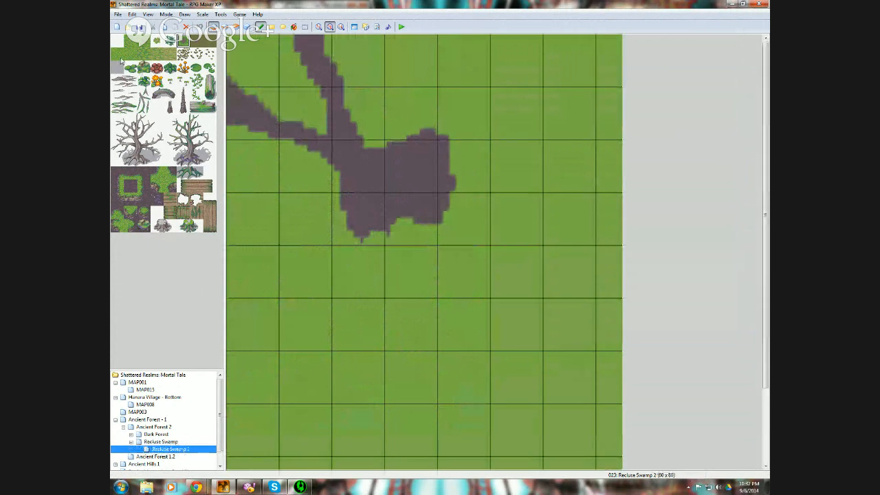
right_click(240, 141)
mouse_move(415, 180)
mouse_down()
mouse_move(453, 146)
mouse_move(435, 240)
mouse_move(461, 192)
mouse_up()
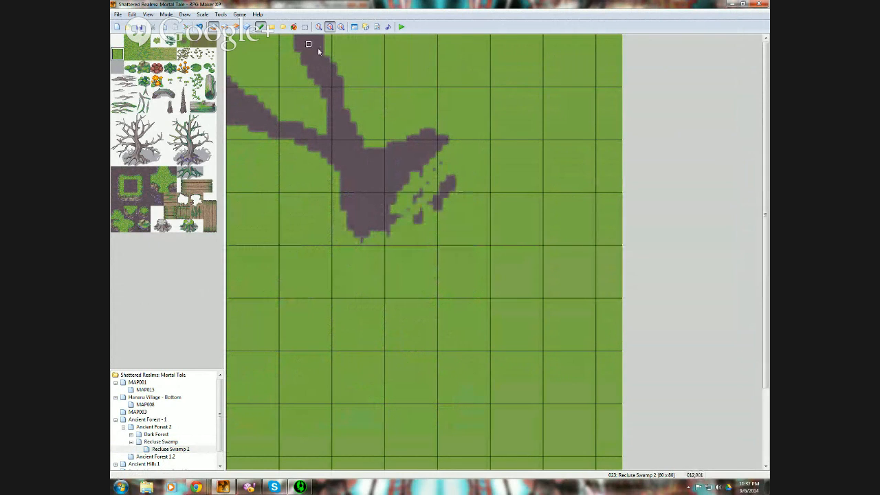
click(272, 26)
drag(561, 81, 234, 289)
drag(458, 61, 169, 148)
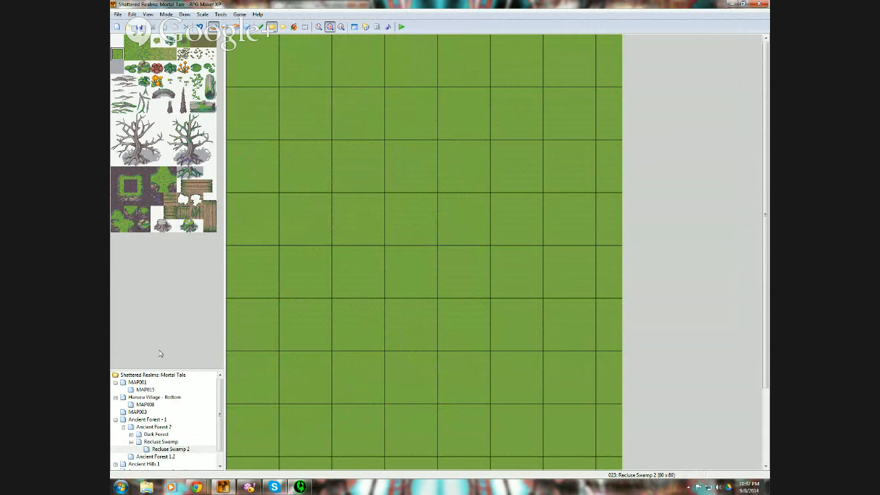
- Paint a dark mud channel from the map's north edge and a thin curved outline from its tip back to the northwest corner
click(183, 41)
click(260, 26)
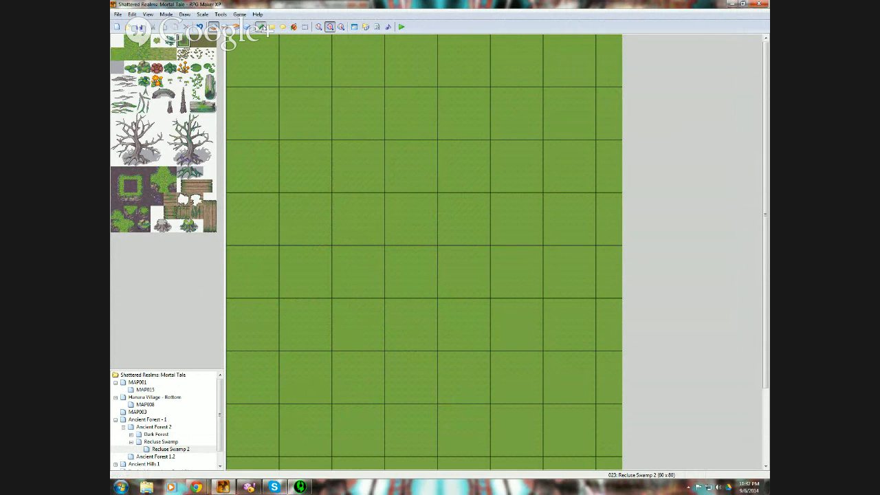
mouse_move(361, 109)
mouse_down()
mouse_move(360, 77)
mouse_move(326, 36)
mouse_move(367, 90)
mouse_move(369, 66)
mouse_move(342, 35)
mouse_move(375, 86)
mouse_move(367, 130)
mouse_move(400, 157)
mouse_move(399, 172)
mouse_up()
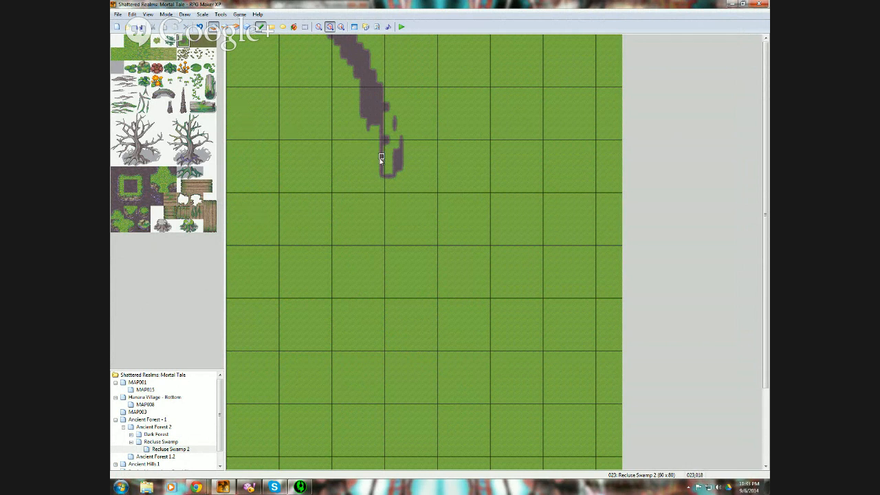
mouse_move(383, 156)
mouse_down()
mouse_move(374, 173)
mouse_move(259, 89)
mouse_up()
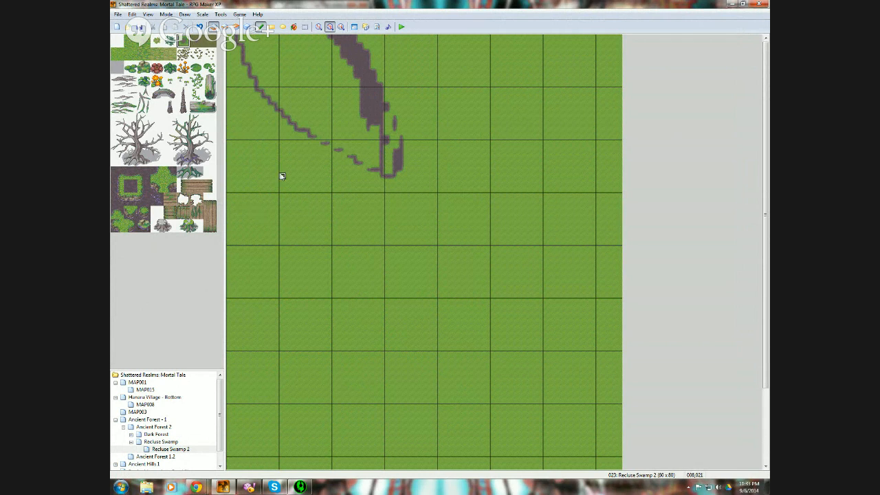
- Check Recluse Swamp for reference, then fill the outlined western channel and its junction with the northern channel with dark mud
click(165, 442)
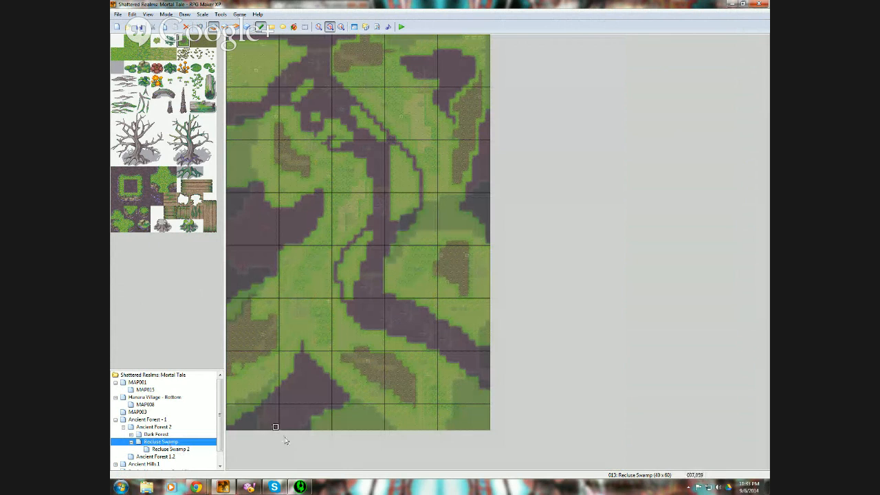
click(191, 450)
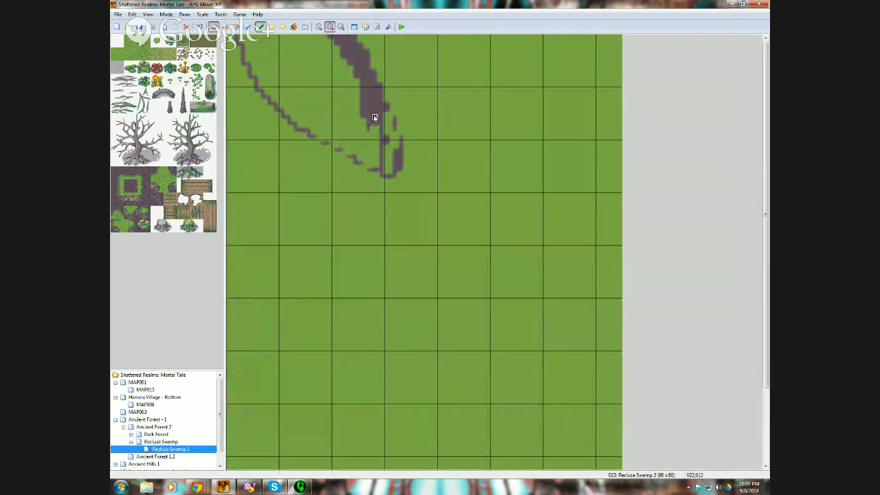
mouse_move(366, 114)
mouse_down()
mouse_move(293, 80)
mouse_move(268, 90)
mouse_move(255, 65)
mouse_move(303, 112)
mouse_move(242, 44)
mouse_move(233, 96)
mouse_move(253, 103)
mouse_move(255, 88)
mouse_move(234, 54)
mouse_move(228, 82)
mouse_move(234, 47)
mouse_move(231, 64)
mouse_move(282, 99)
mouse_move(273, 103)
mouse_move(296, 98)
mouse_move(363, 151)
mouse_move(329, 124)
mouse_up()
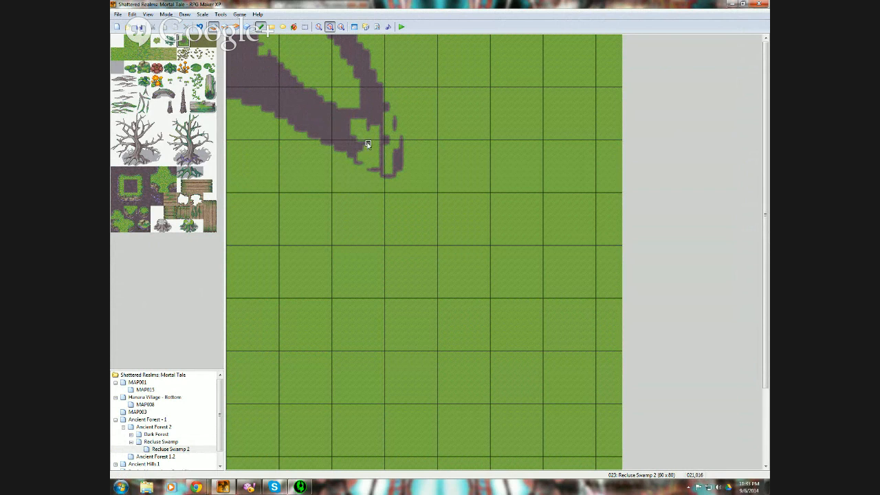
mouse_move(368, 144)
mouse_down()
mouse_move(369, 125)
mouse_move(383, 171)
mouse_move(387, 108)
mouse_move(390, 151)
mouse_move(387, 139)
mouse_move(394, 145)
mouse_up()
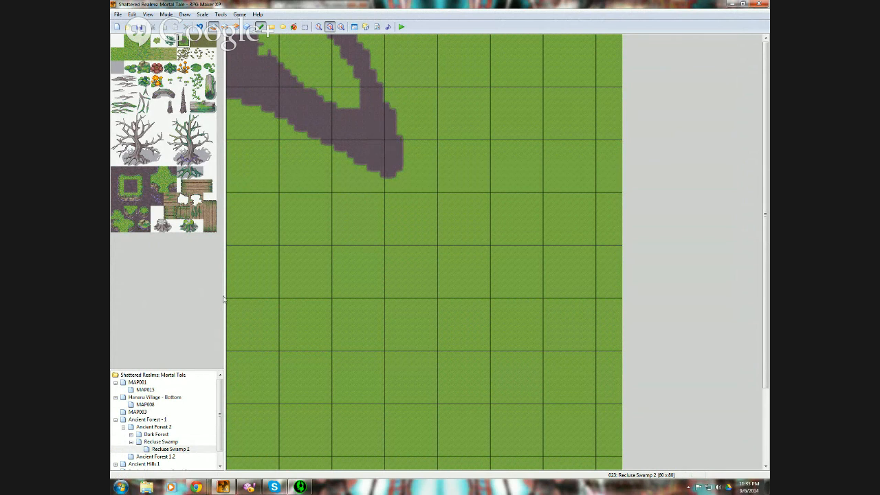
- Check Recluse Swamp for reference, then wipe the mud channels from Recluse Swamp 2 with a rectangle of plain grass
click(171, 443)
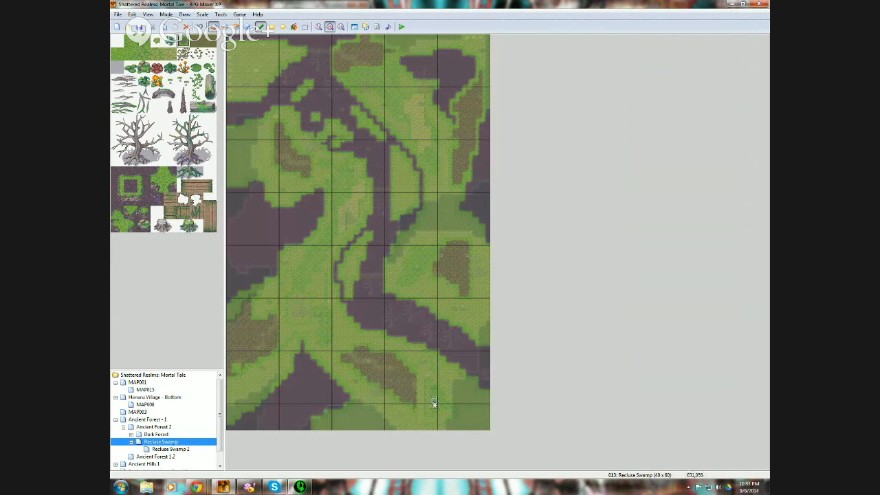
mouse_move(214, 488)
click(171, 449)
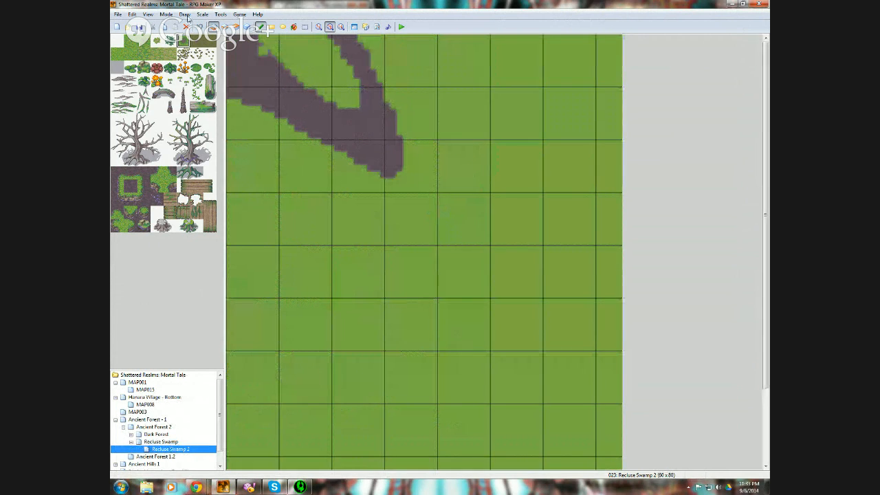
click(273, 27)
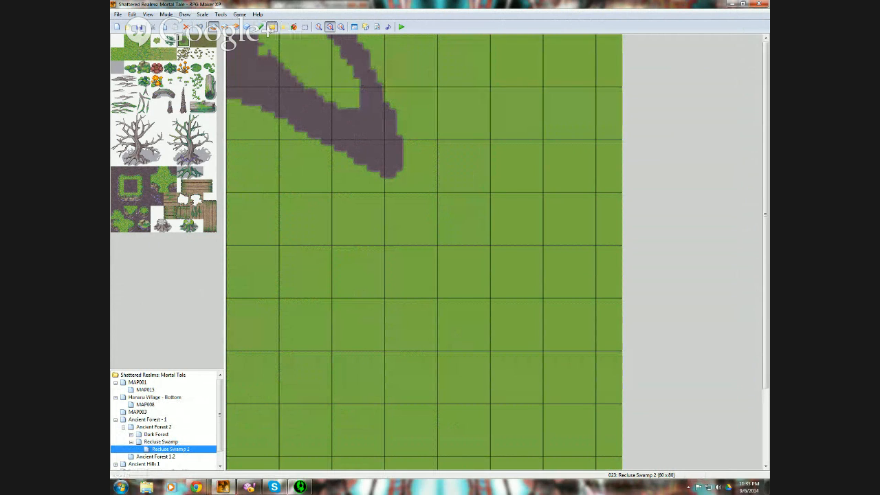
click(119, 55)
mouse_move(416, 184)
mouse_down()
mouse_move(248, 100)
mouse_move(206, 42)
mouse_up()
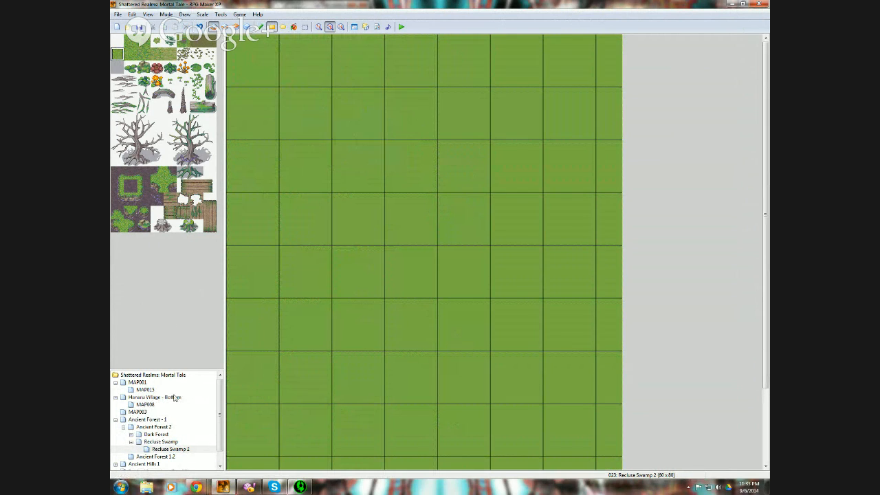
- Review Recluse Swamp again, then paint a dark mud channel in Recluse Swamp 2 from the west edge into a short horizontal bar
click(175, 442)
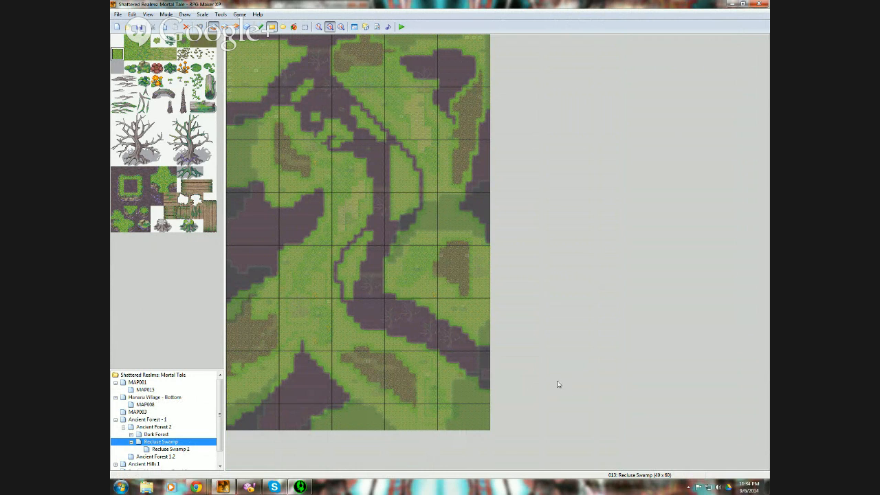
click(171, 449)
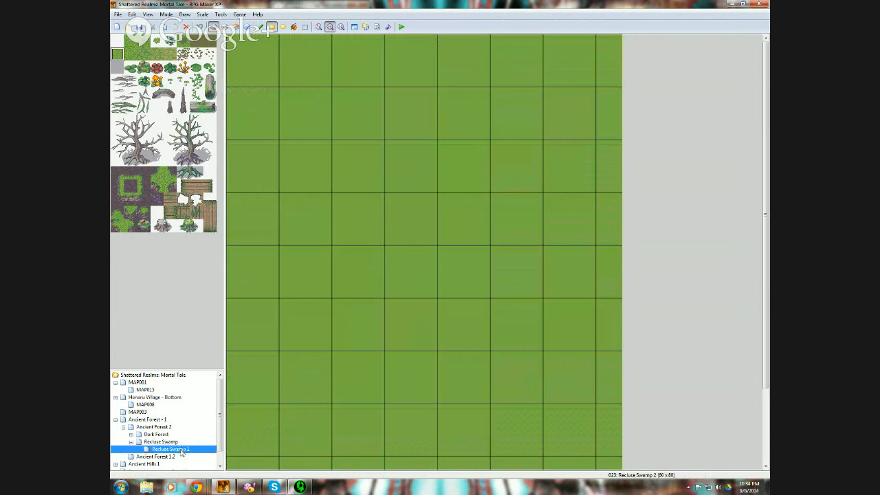
click(183, 41)
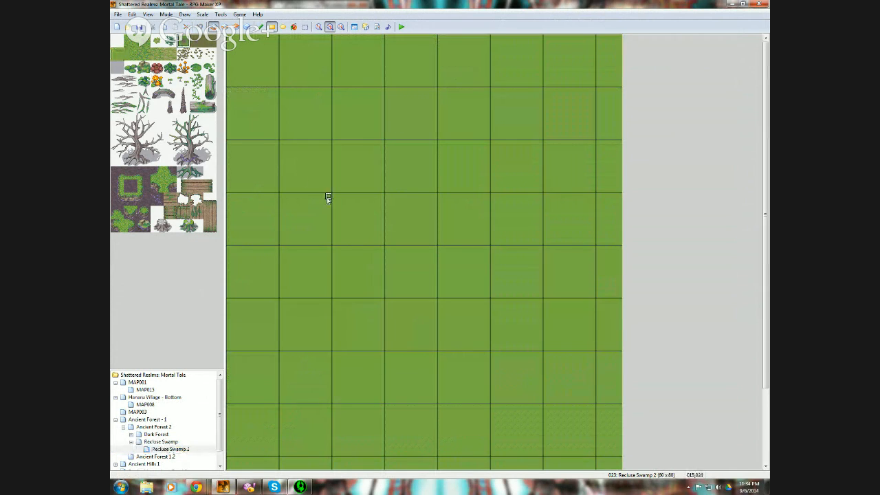
drag(328, 198, 261, 190)
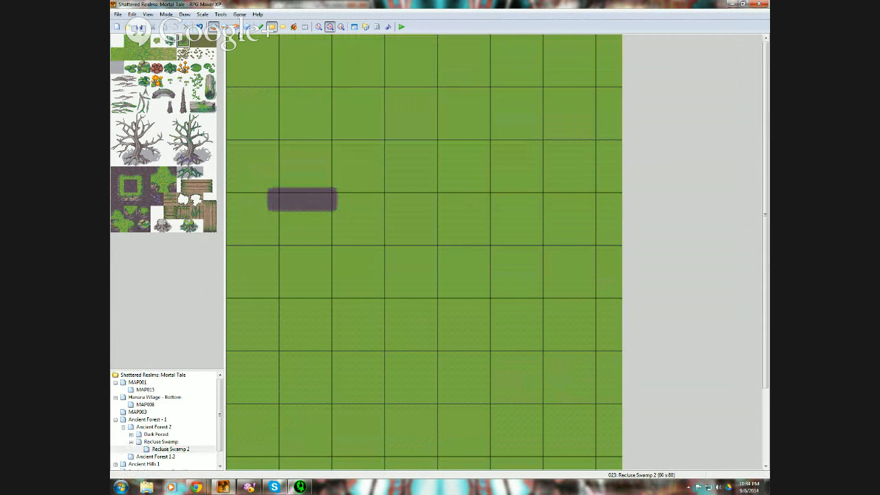
click(260, 26)
mouse_move(308, 196)
mouse_down()
mouse_move(227, 132)
mouse_move(269, 199)
mouse_move(277, 197)
mouse_move(268, 210)
mouse_move(237, 160)
mouse_move(233, 180)
mouse_move(249, 196)
mouse_move(231, 199)
mouse_move(250, 215)
mouse_up()
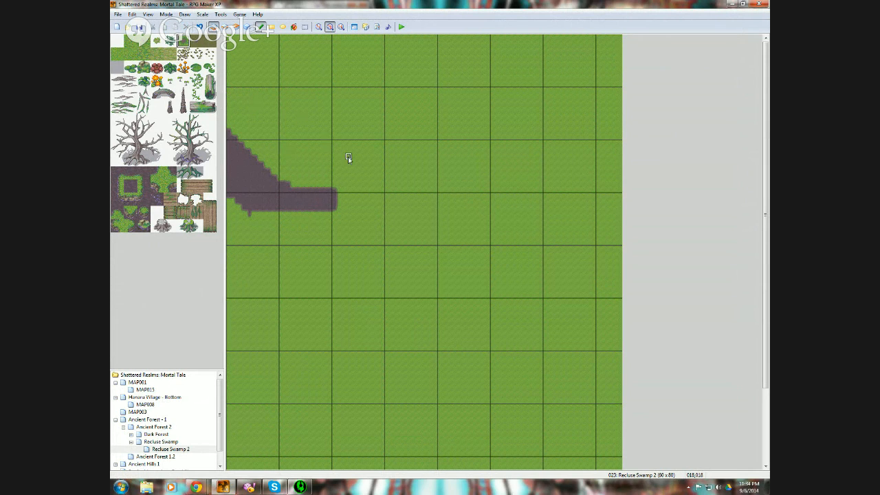
- Outline further channels in thin dark mud, one reaching the map's west edge and the others running up to the north edge
mouse_move(347, 157)
mouse_down()
mouse_move(340, 139)
mouse_move(293, 126)
mouse_move(220, 73)
mouse_up()
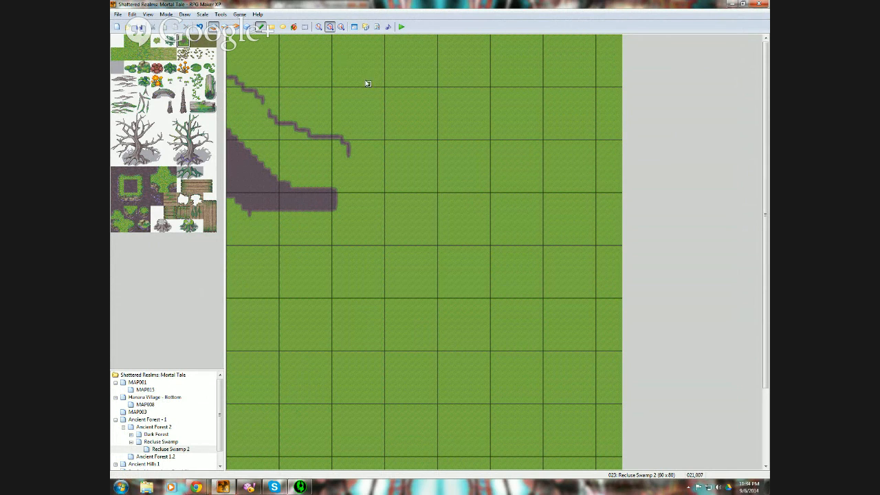
drag(370, 105, 328, 71)
mouse_move(368, 105)
mouse_down()
mouse_move(381, 80)
mouse_move(361, 35)
mouse_up()
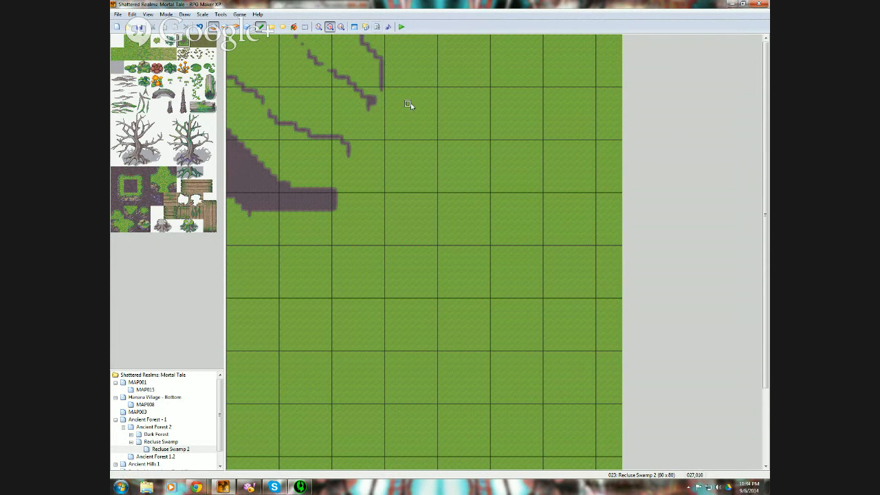
drag(408, 104, 418, 22)
- Fill and widen the outlined western and northern channels with dark mud so each becomes a thick tapering arm
mouse_move(381, 78)
mouse_down()
mouse_move(373, 94)
mouse_move(367, 53)
mouse_move(366, 66)
mouse_move(335, 39)
mouse_up()
mouse_move(328, 64)
mouse_down()
mouse_move(304, 39)
mouse_move(359, 44)
mouse_move(369, 59)
mouse_up()
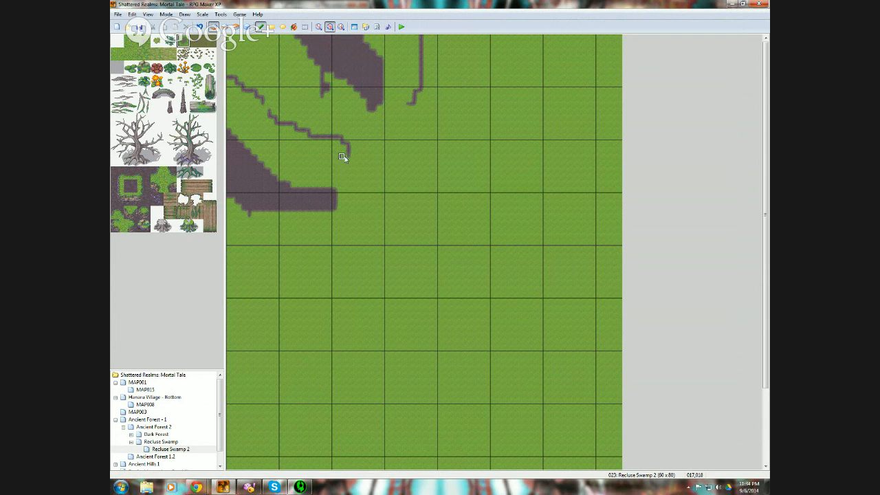
mouse_move(328, 119)
mouse_down()
mouse_move(238, 69)
mouse_move(275, 86)
mouse_move(240, 69)
mouse_move(264, 71)
mouse_move(266, 103)
mouse_move(221, 66)
mouse_move(350, 142)
mouse_move(301, 117)
mouse_move(295, 124)
mouse_move(334, 149)
mouse_move(303, 138)
mouse_up()
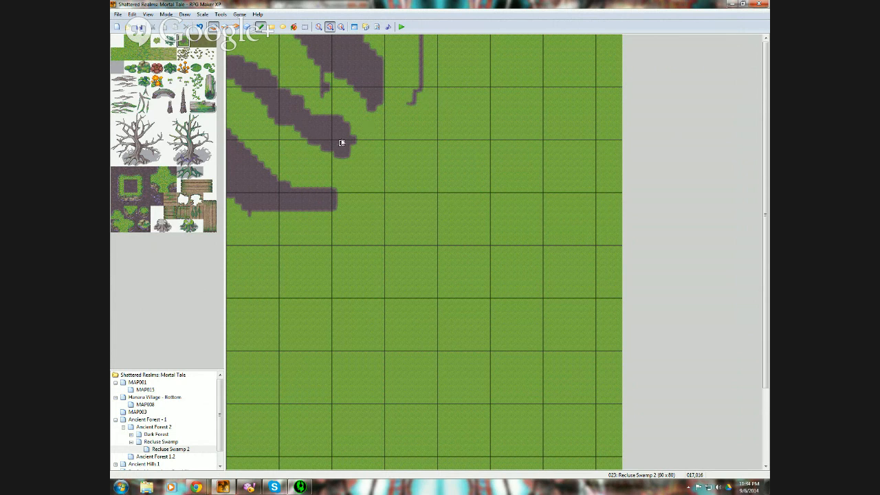
mouse_move(427, 100)
mouse_down()
mouse_move(450, 41)
mouse_move(440, 65)
mouse_move(432, 43)
mouse_move(424, 100)
mouse_up()
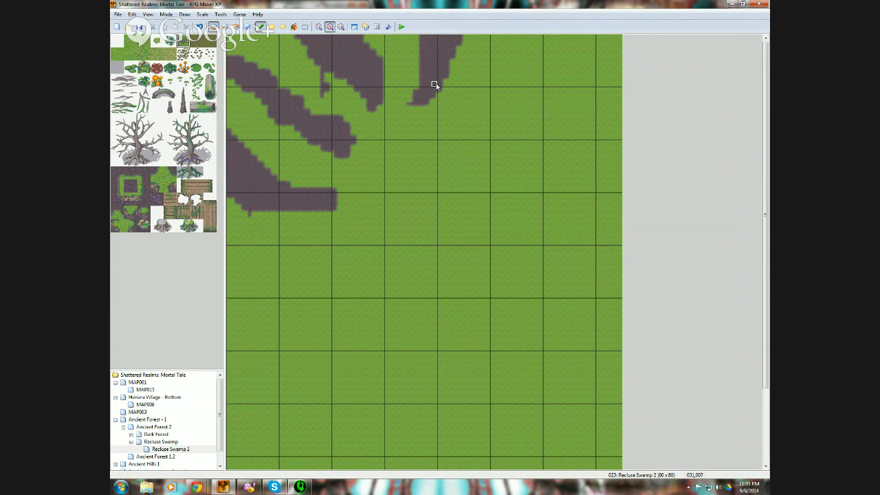
- Compare with Recluse Swamp, then trim the two middle mud channels in Recluse Swamp 2 with plain grass and clear the stray mud tiles
click(170, 443)
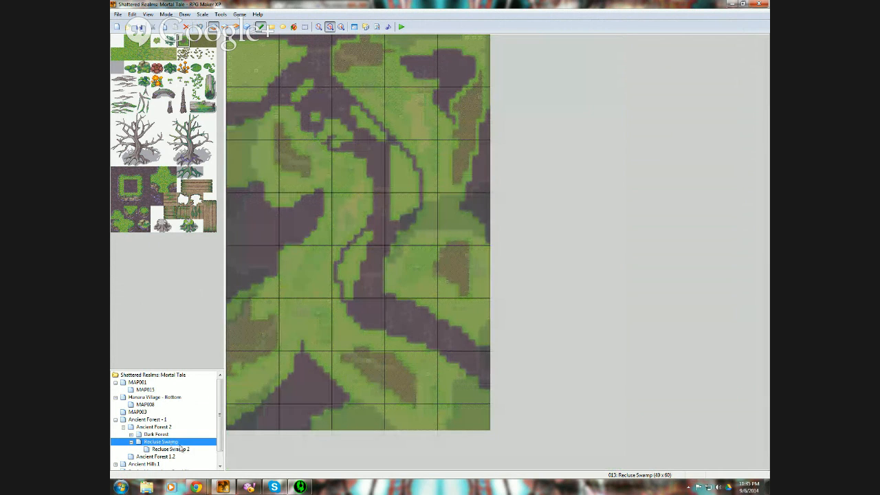
click(184, 449)
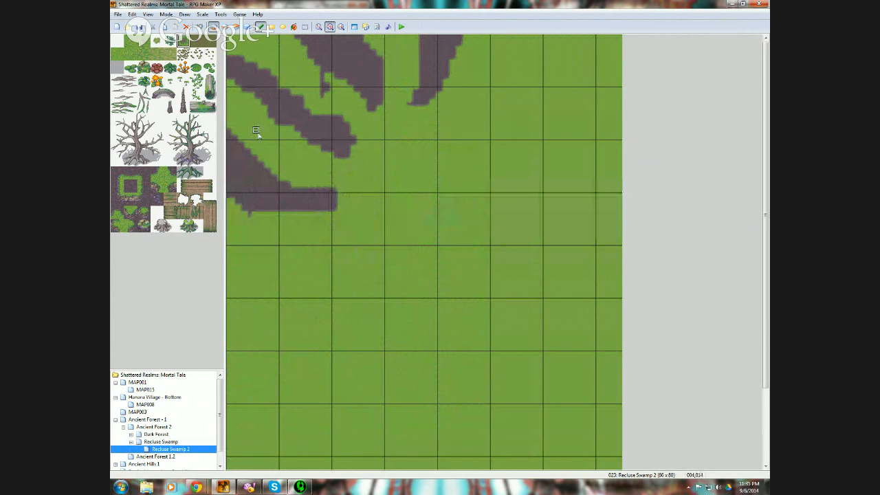
click(119, 55)
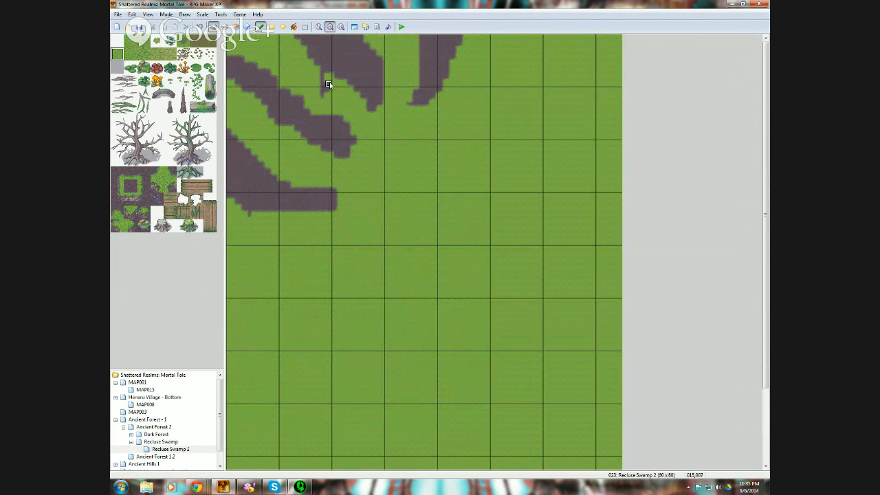
mouse_move(328, 84)
mouse_down()
mouse_move(324, 42)
mouse_move(232, 69)
mouse_move(242, 85)
mouse_move(270, 67)
mouse_move(277, 83)
mouse_move(265, 73)
mouse_move(324, 86)
mouse_up()
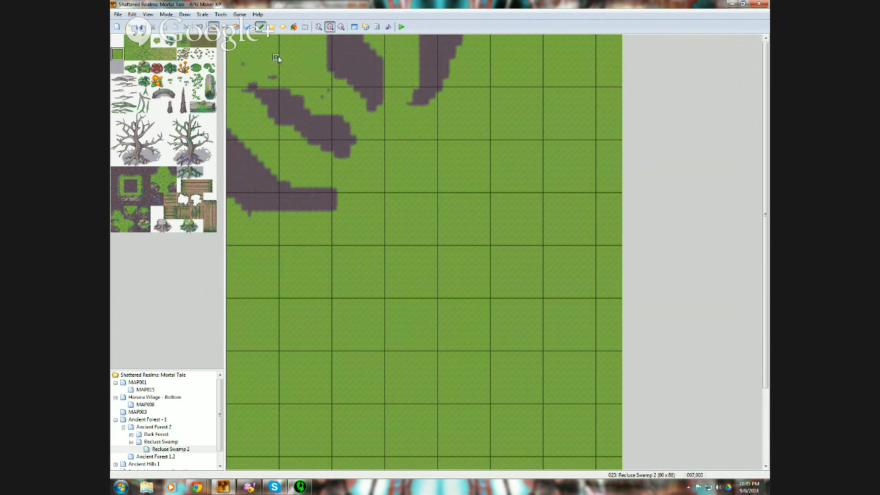
mouse_move(275, 57)
mouse_down()
mouse_move(287, 78)
mouse_move(324, 92)
mouse_move(255, 79)
mouse_move(268, 77)
mouse_up()
mouse_move(328, 98)
mouse_down()
mouse_move(366, 89)
mouse_move(394, 104)
mouse_move(337, 75)
mouse_move(364, 99)
mouse_move(326, 95)
mouse_up()
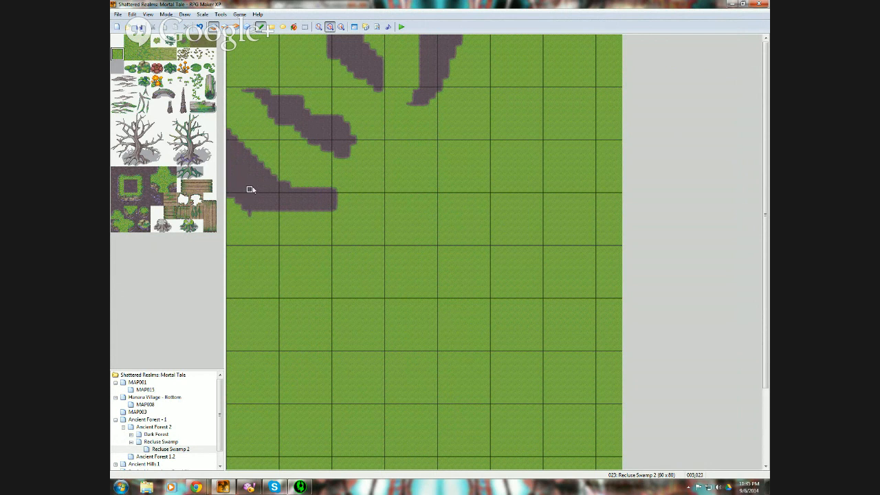
- Join the two western mud channels with dark mud and fill the grass between them to form one large pool
click(183, 43)
mouse_move(374, 157)
mouse_down()
mouse_move(323, 146)
mouse_move(239, 102)
mouse_up()
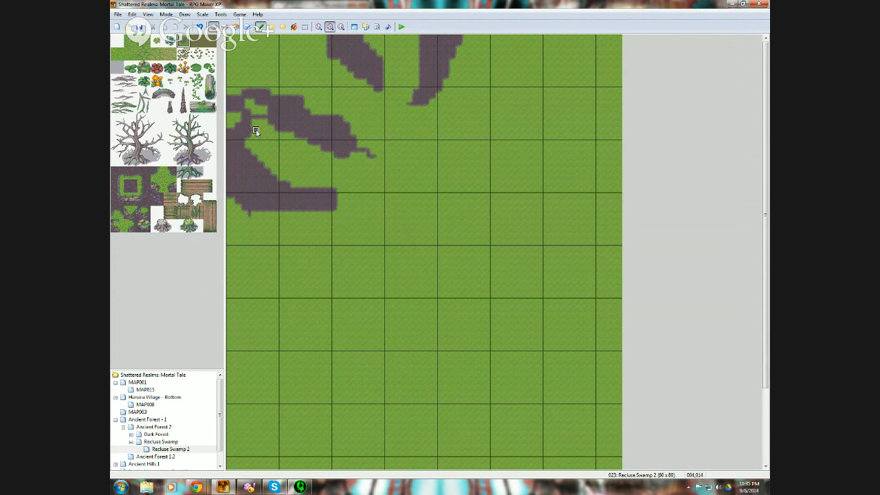
drag(337, 134, 321, 197)
click(293, 26)
click(295, 155)
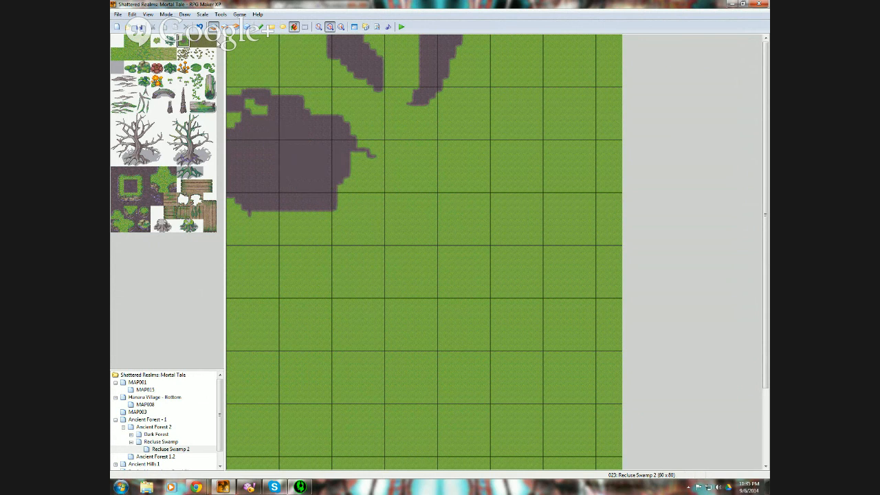
click(259, 26)
mouse_move(228, 133)
mouse_down()
mouse_move(234, 118)
mouse_move(237, 125)
mouse_up()
- Switch to Chrome to look over the Twitter feed, then go back to the map in RPG Maker XP
mouse_move(196, 487)
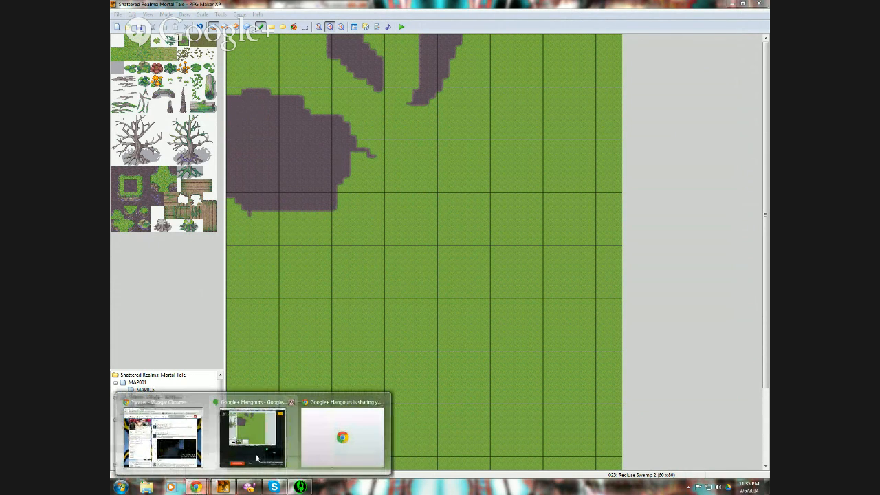
click(340, 447)
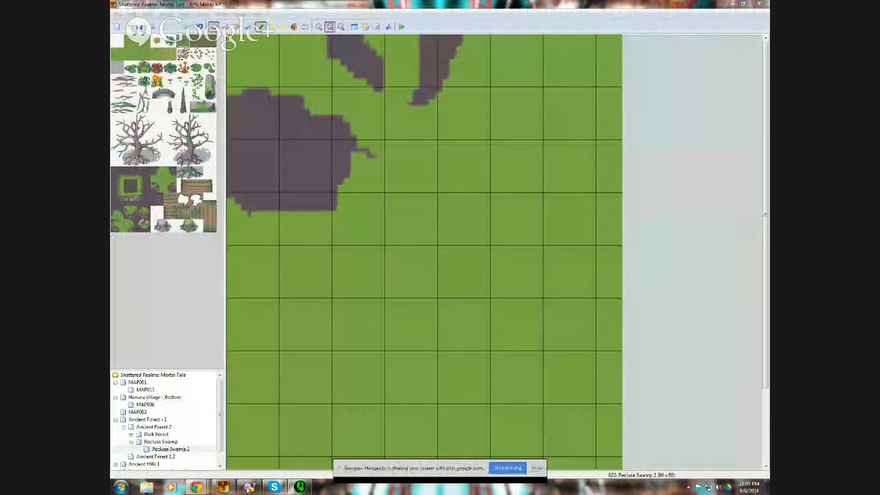
mouse_move(199, 487)
click(170, 439)
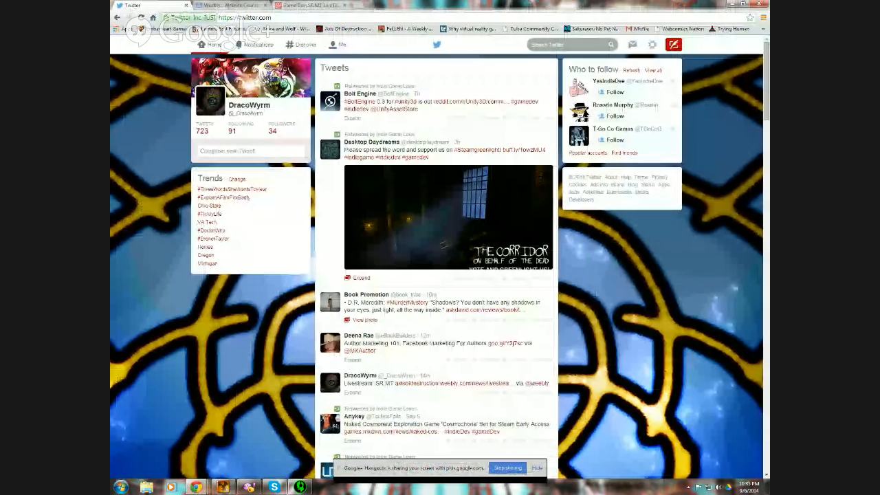
click(732, 4)
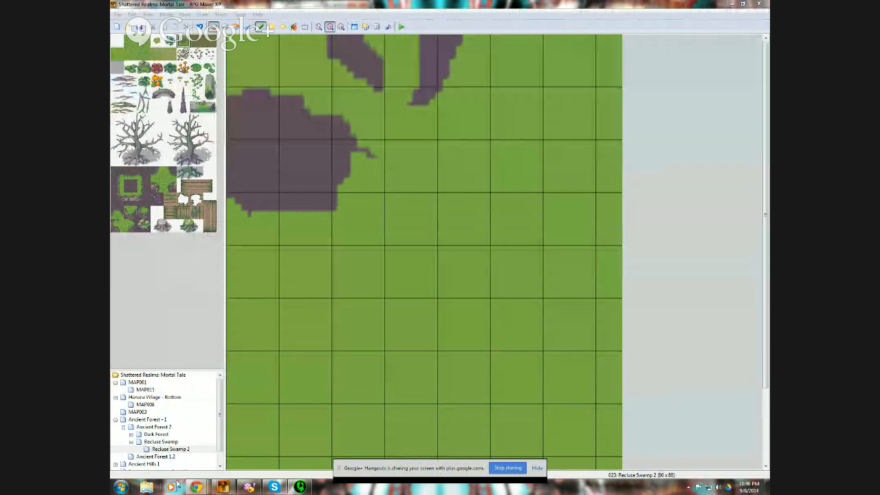
mouse_move(194, 486)
mouse_move(185, 431)
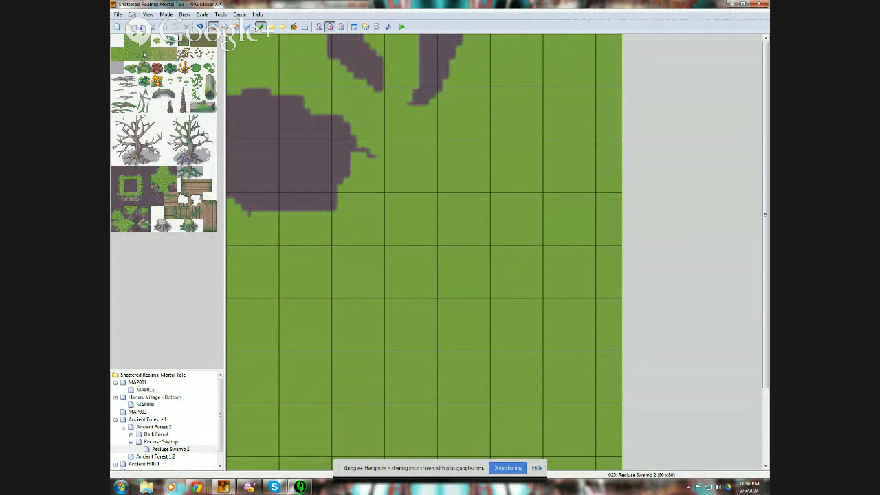
- Trim the western pool's upper part and eastern tail and narrow the northern channel with plain grass, using Recluse Swamp for reference
click(122, 56)
mouse_move(246, 116)
mouse_down()
mouse_move(257, 90)
mouse_move(289, 105)
mouse_move(247, 103)
mouse_move(321, 112)
mouse_move(300, 100)
mouse_up()
click(161, 442)
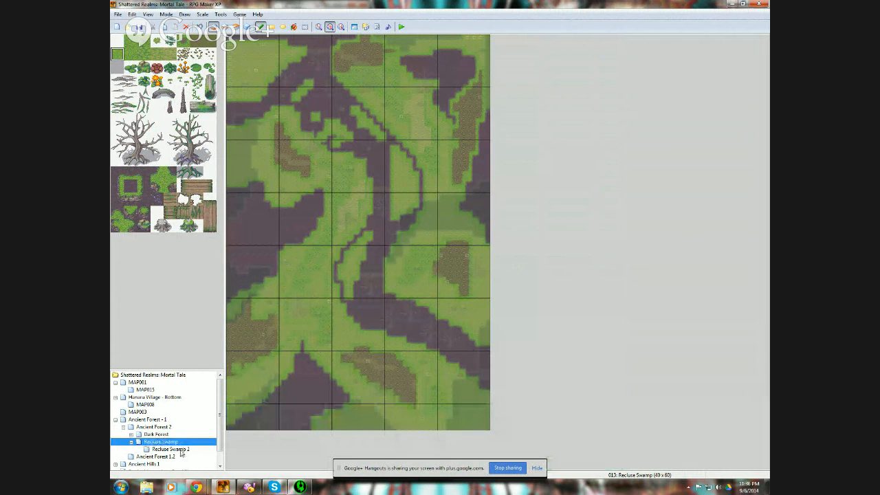
click(181, 450)
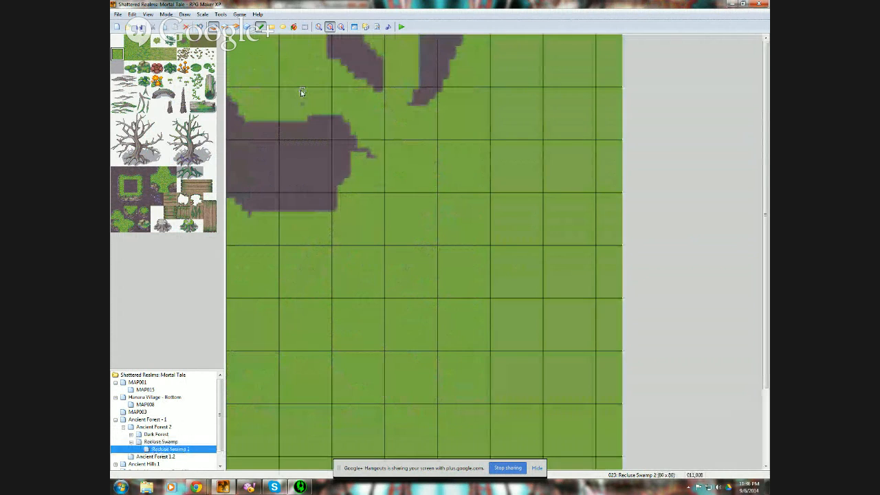
mouse_move(381, 87)
mouse_down()
mouse_move(326, 39)
mouse_move(359, 81)
mouse_up()
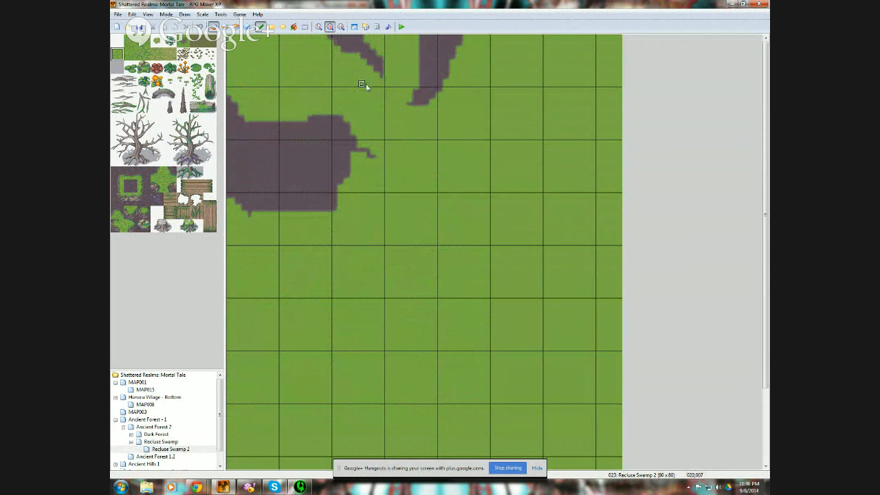
click(362, 150)
- Connect the two northern channels with dark mud and fill the gap between them to form one pointed pool
click(183, 41)
drag(407, 85, 394, 72)
drag(365, 28, 448, 31)
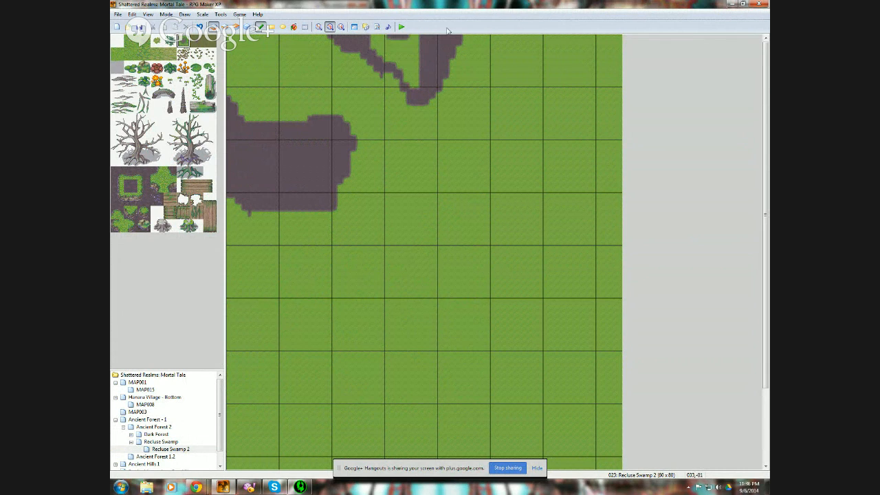
mouse_move(396, 41)
mouse_down()
mouse_move(414, 51)
mouse_move(401, 43)
mouse_move(417, 83)
mouse_move(403, 59)
mouse_up()
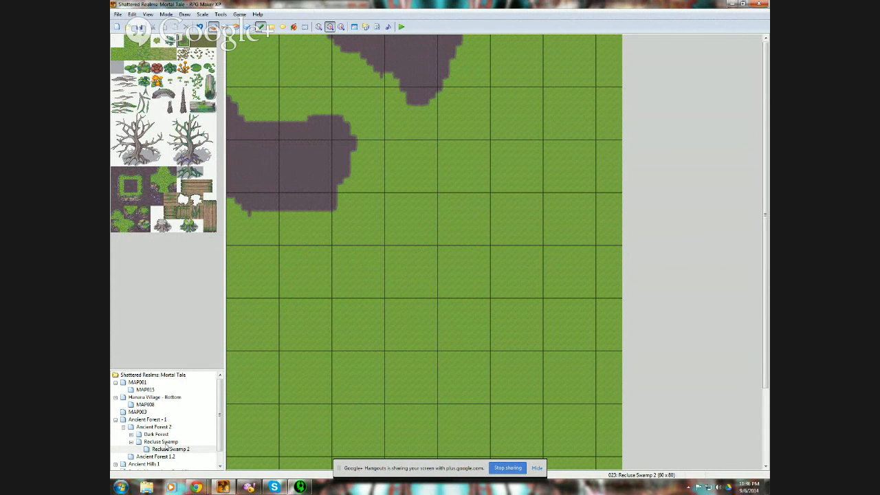
right_click(168, 451)
click(206, 395)
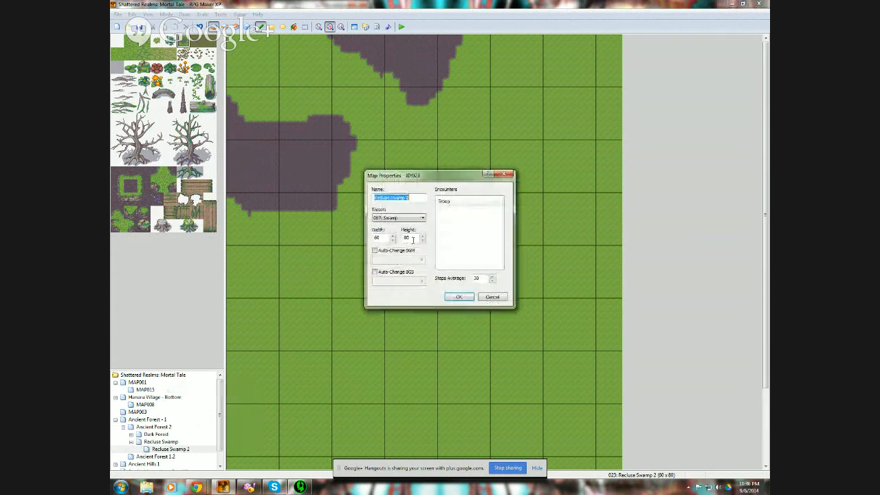
click(417, 238)
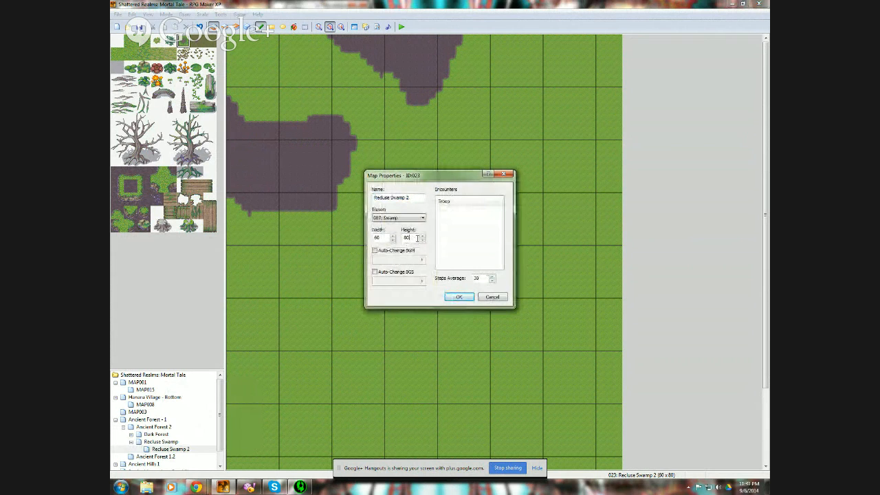
key(BackSpace)
click(504, 298)
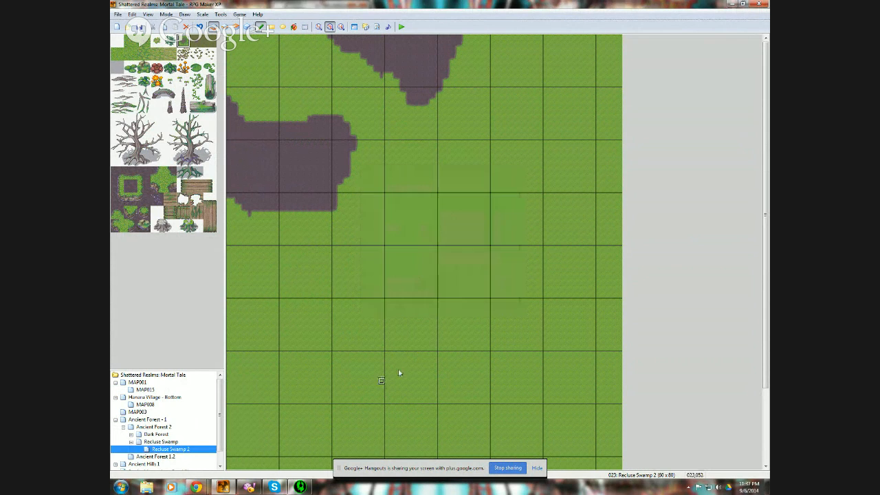
- Shift the contents of the Recluse Swamp 2 map down by 20 tiles
right_click(187, 451)
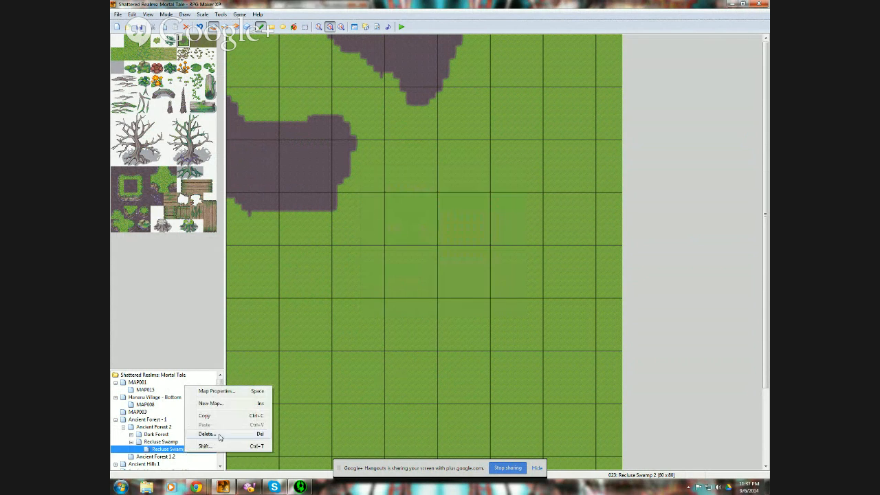
click(206, 447)
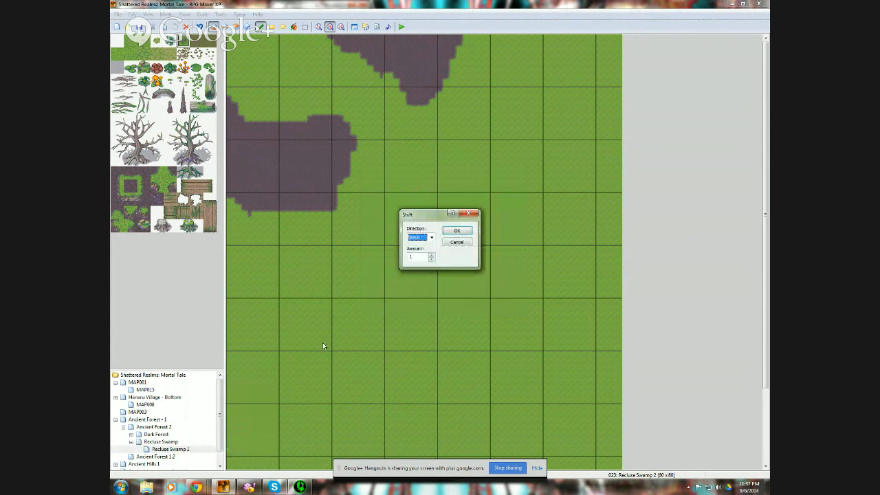
click(418, 257)
click(454, 229)
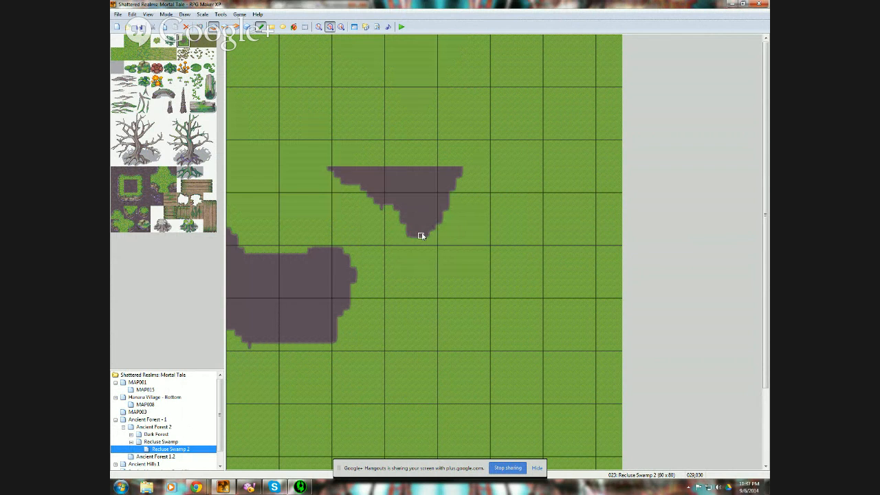
- Shift the contents of the Recluse Swamp 2 map right by 10 tiles
right_click(179, 450)
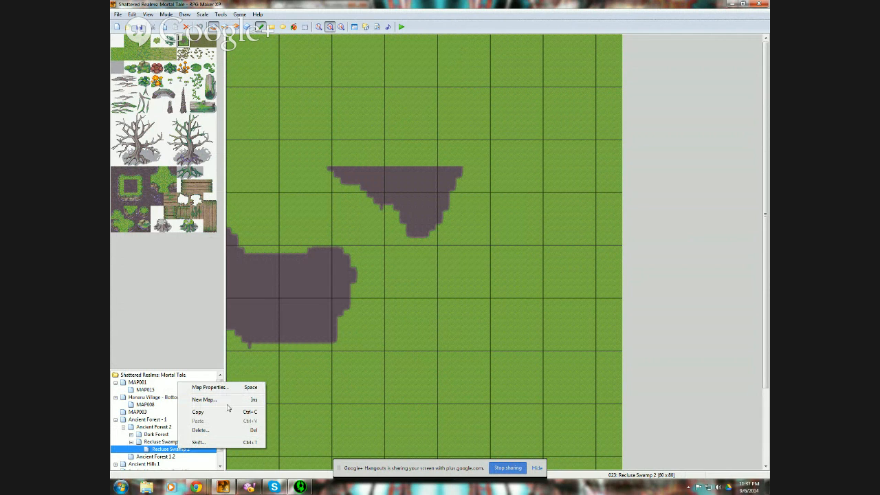
click(200, 443)
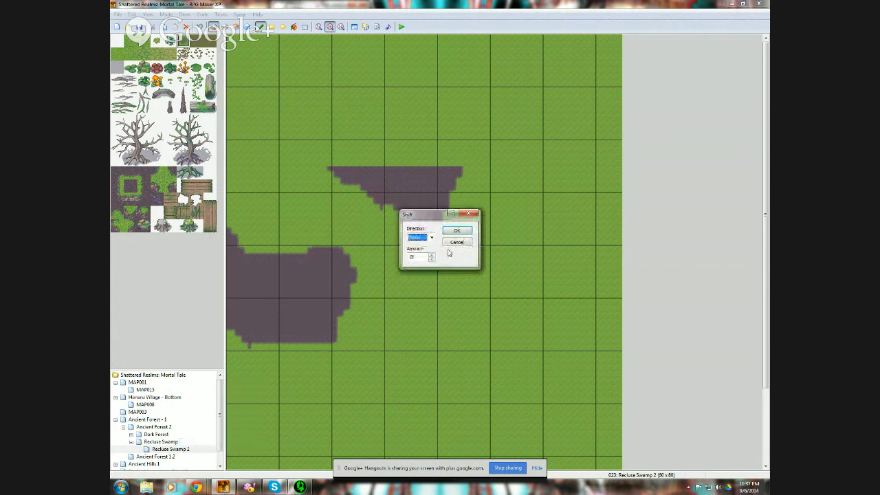
click(431, 237)
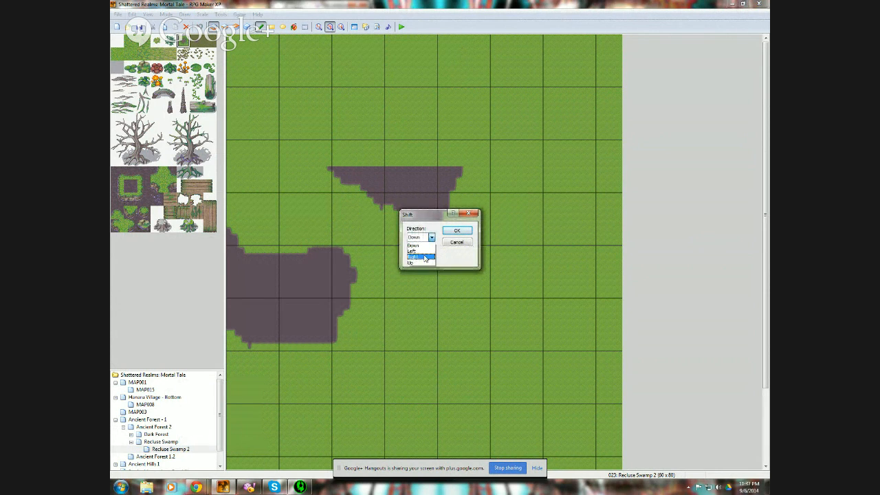
click(425, 257)
click(425, 256)
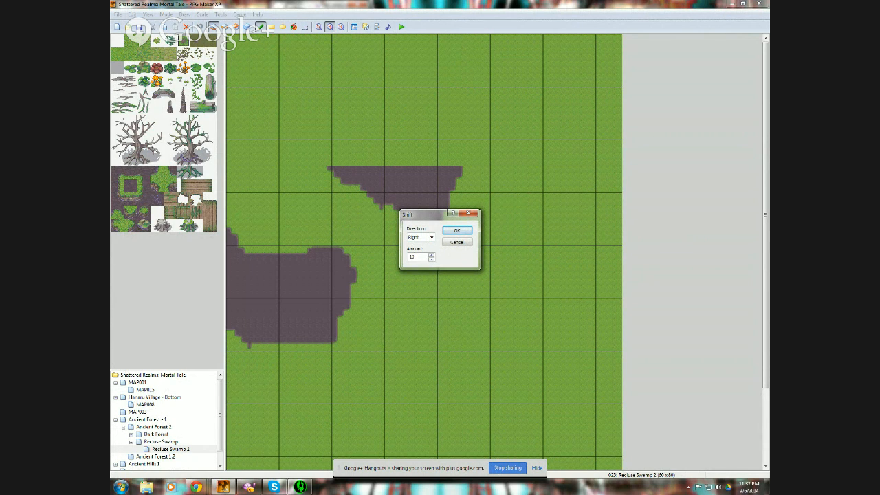
click(456, 233)
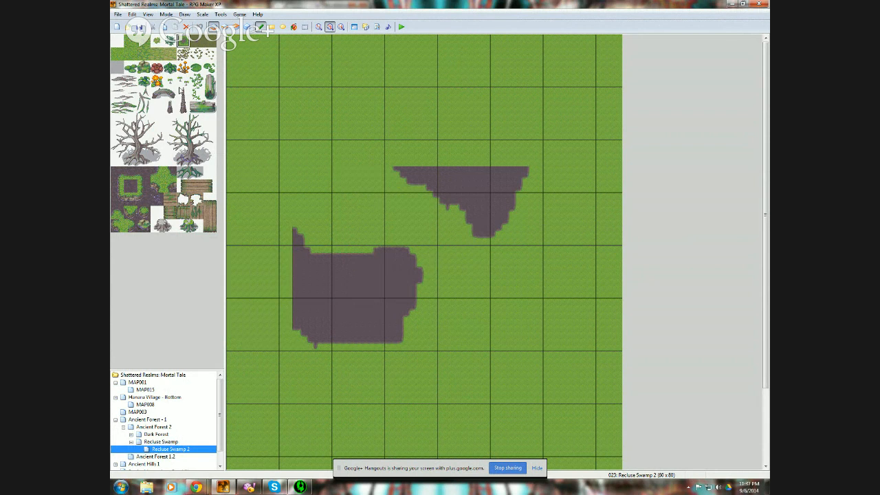
- Check Recluse Swamp for reference and trim the upper east corner of Recluse Swamp 2's pointed pool with plain grass
click(160, 442)
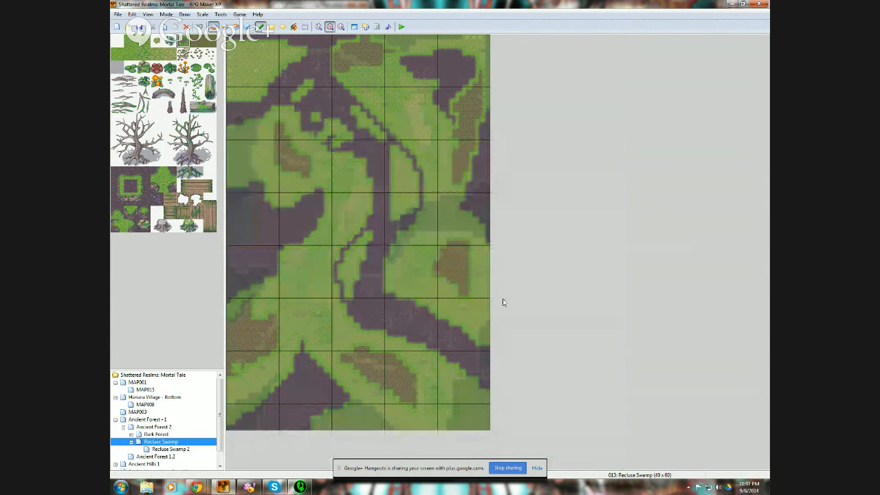
click(166, 449)
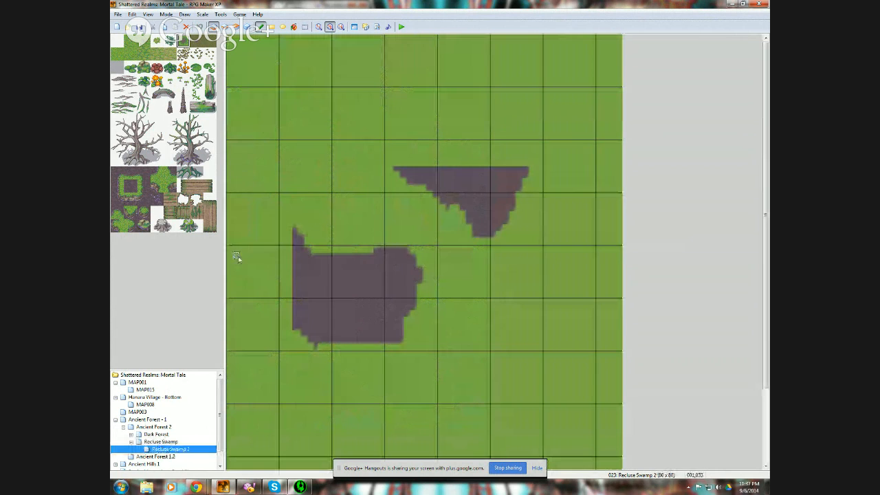
click(117, 54)
drag(521, 192, 509, 167)
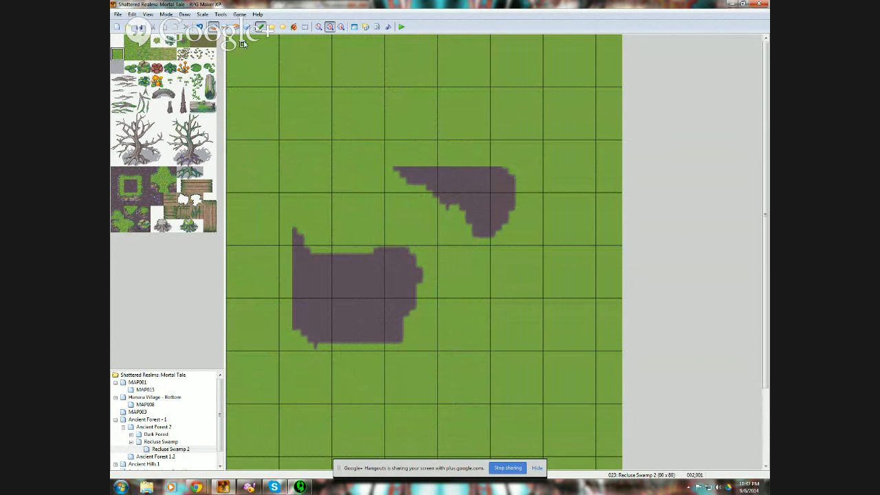
- Outline mud channels in dark mud from the two pools to the map's western and northern edges, plus a separate bank line in the northeast
click(183, 42)
drag(295, 235, 227, 157)
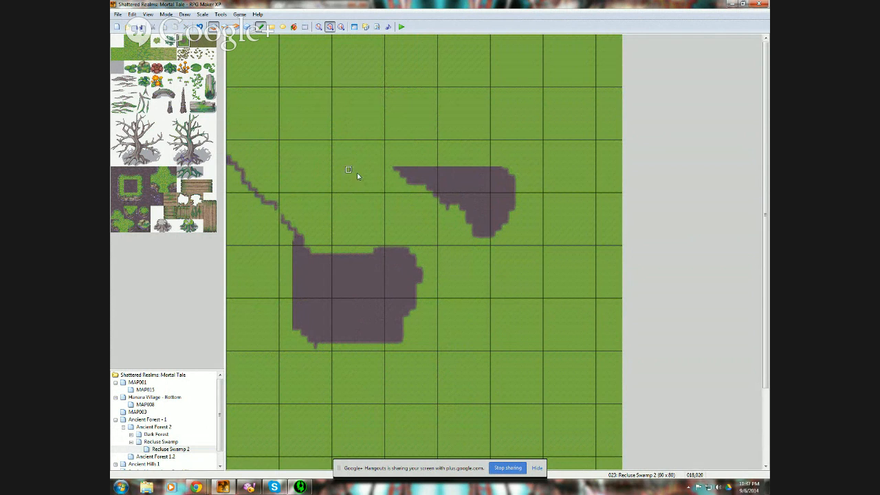
drag(407, 172, 355, 131)
mouse_move(348, 113)
mouse_down()
mouse_move(338, 94)
mouse_move(250, 87)
mouse_move(229, 67)
mouse_up()
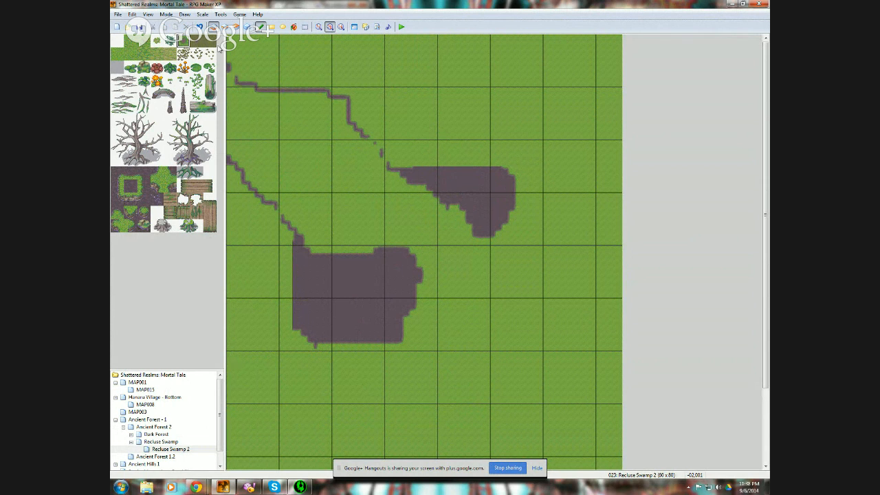
drag(493, 139, 427, 86)
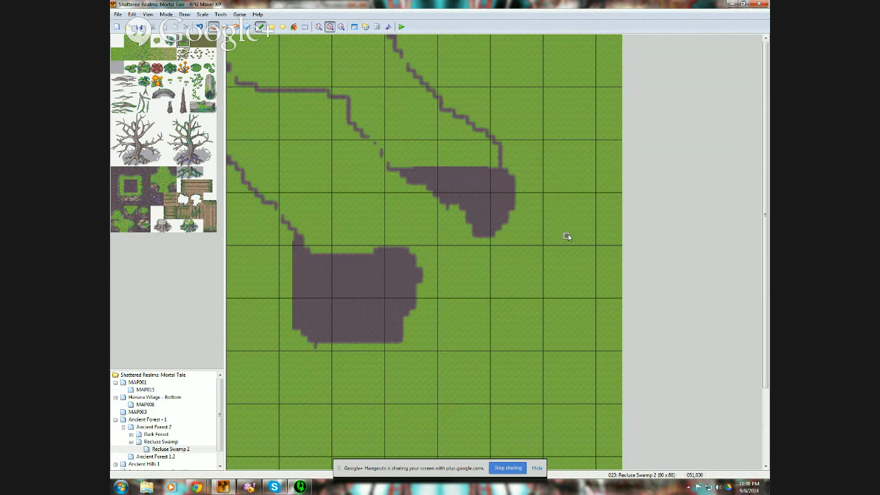
mouse_move(567, 234)
mouse_down()
mouse_move(559, 112)
mouse_move(521, 64)
mouse_move(521, 32)
mouse_up()
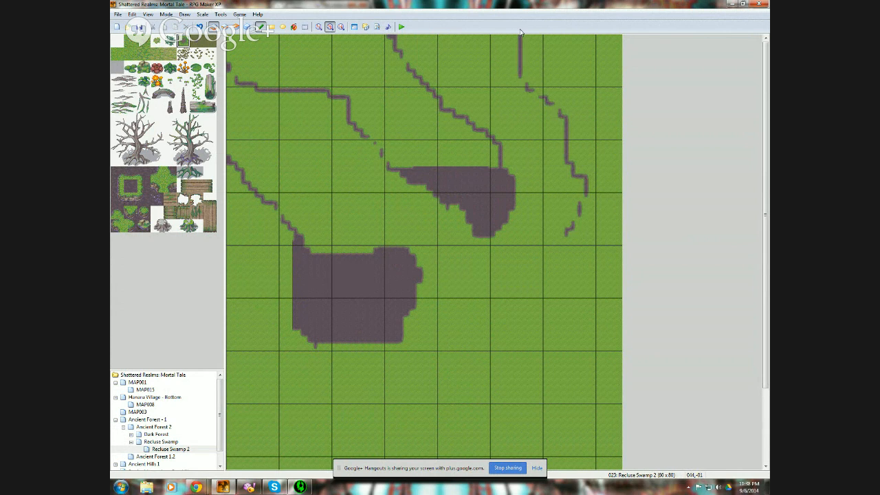
- Close the gaps in the northern channel's outline with dark mud and fill its interior down to the pointed pool
click(390, 158)
drag(388, 163, 362, 131)
click(295, 27)
click(436, 106)
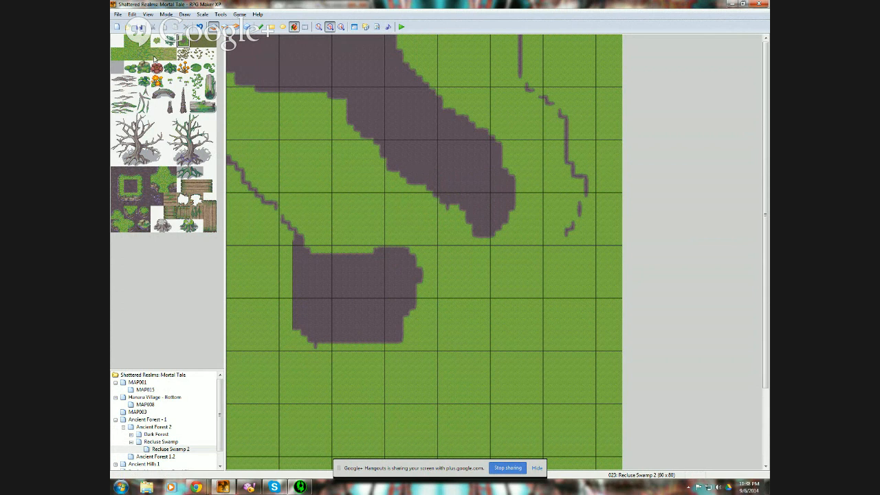
- Join the northeastern bank line to the map's eastern edge with dark mud and fill the enclosed area
click(259, 27)
mouse_move(586, 229)
mouse_down()
mouse_move(660, 184)
mouse_move(573, 230)
mouse_move(585, 198)
mouse_up()
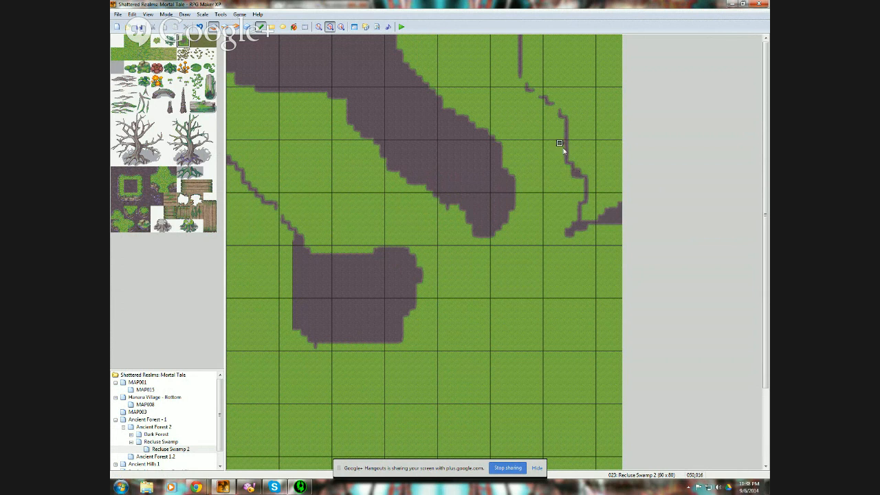
drag(560, 143, 522, 79)
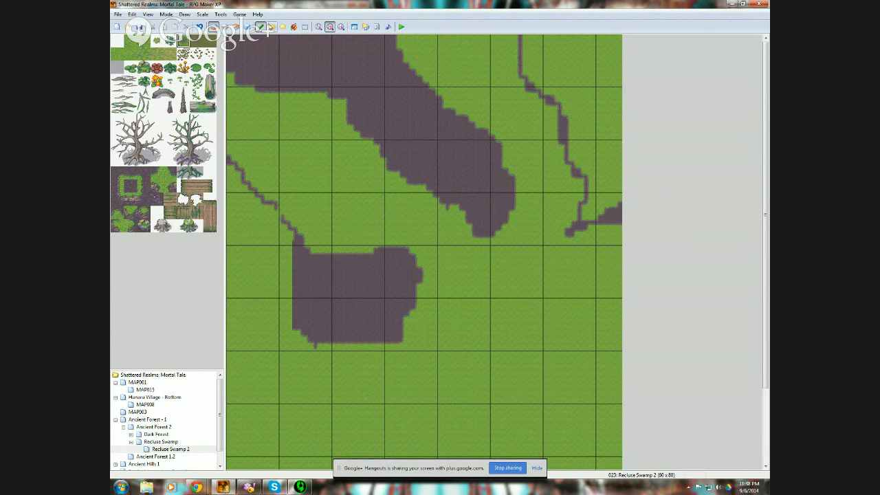
click(295, 26)
click(579, 85)
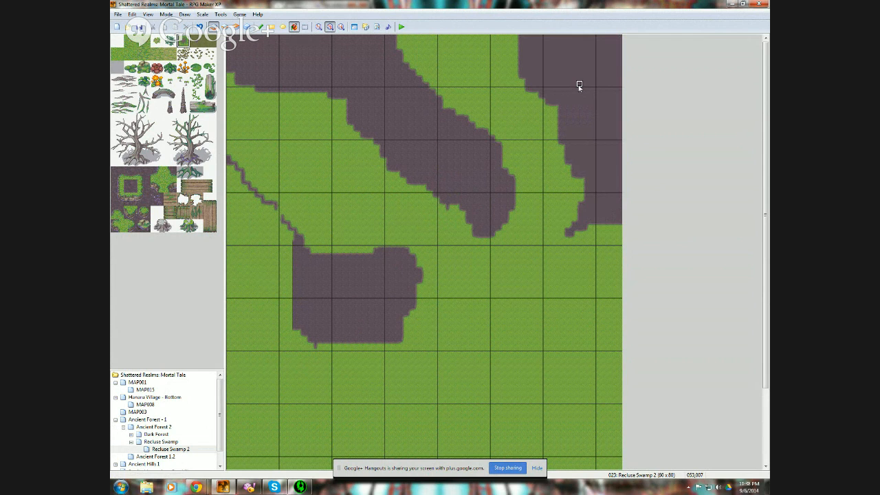
- Compare with the Recluse Swamp map and refill Recluse Swamp 2's western pool with dark mud to blend its straight west side
click(162, 442)
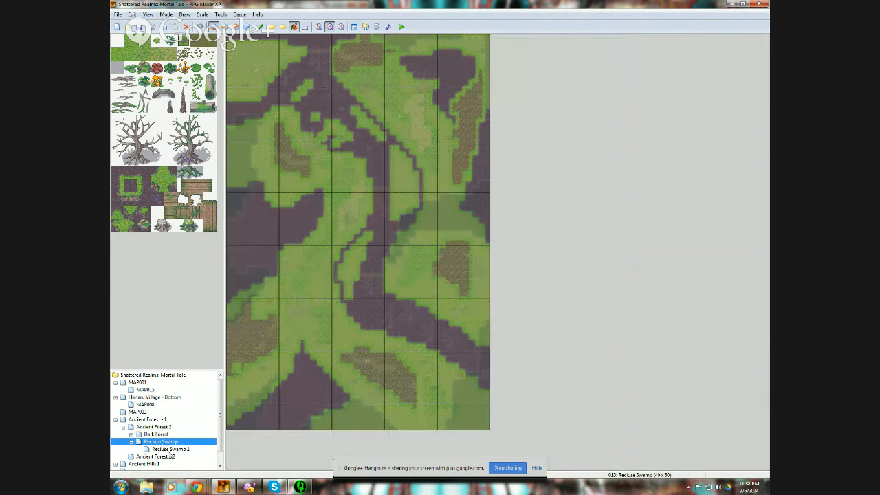
click(169, 451)
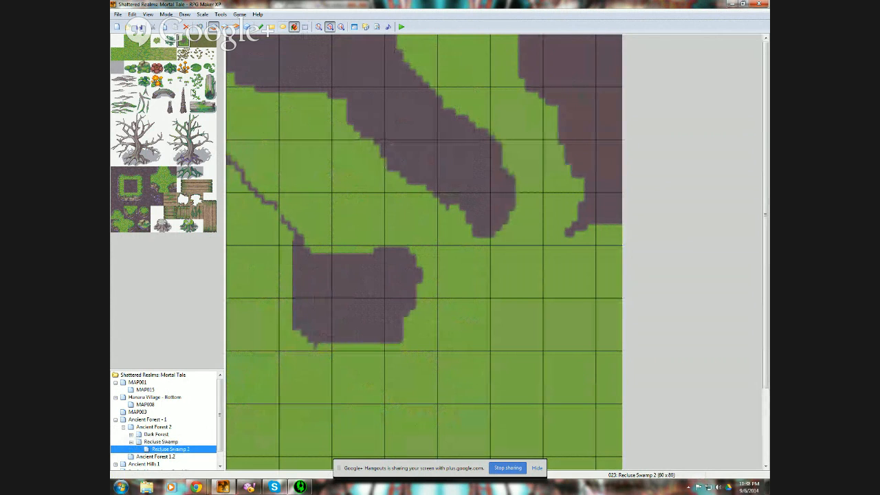
click(185, 45)
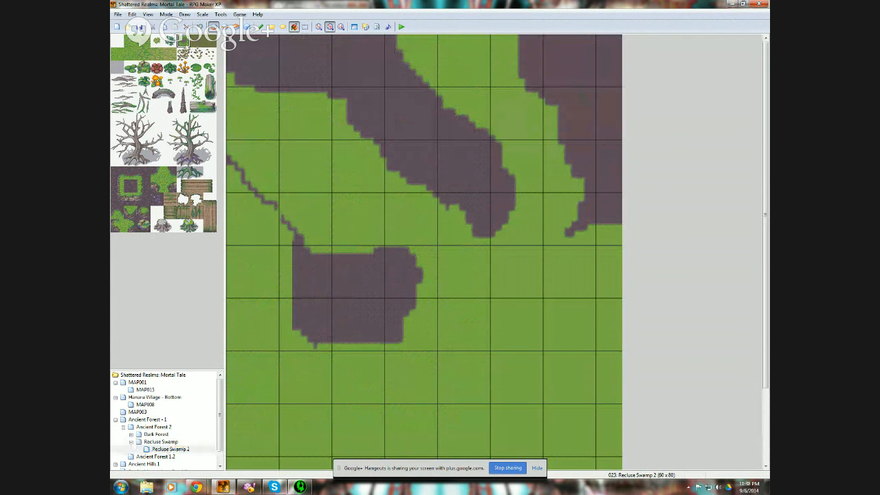
click(308, 274)
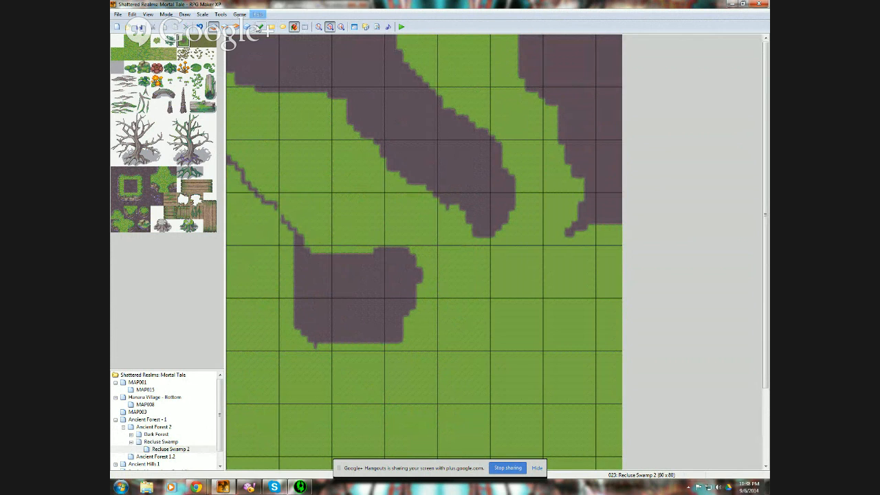
- Paint a dark mud pool on the western edge and widen the channel joining the neighbouring square pool to that edge
click(260, 26)
mouse_move(242, 233)
mouse_down()
mouse_move(235, 196)
mouse_move(221, 184)
mouse_up()
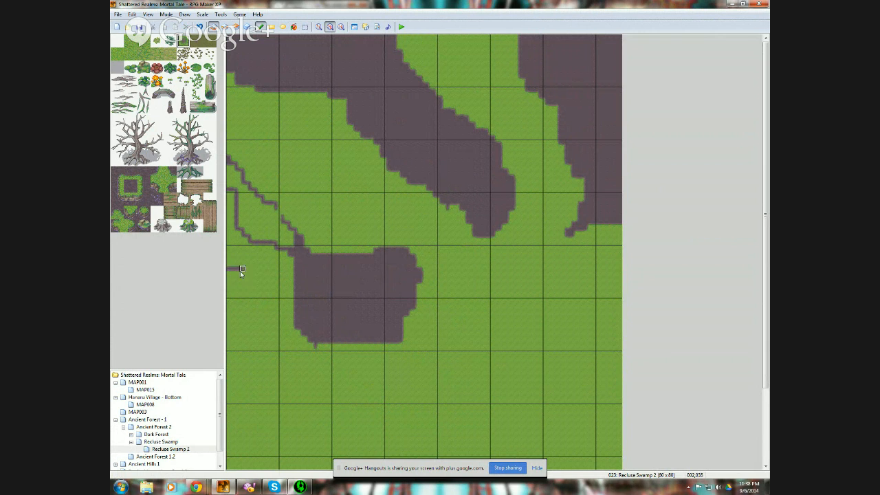
drag(242, 271, 262, 284)
mouse_move(269, 316)
mouse_down()
mouse_move(279, 358)
mouse_move(295, 369)
mouse_move(233, 356)
mouse_move(282, 366)
mouse_move(242, 322)
mouse_move(230, 282)
mouse_move(253, 285)
mouse_move(232, 281)
mouse_move(236, 323)
mouse_move(256, 313)
mouse_move(251, 319)
mouse_move(240, 301)
mouse_move(236, 330)
mouse_move(242, 302)
mouse_up()
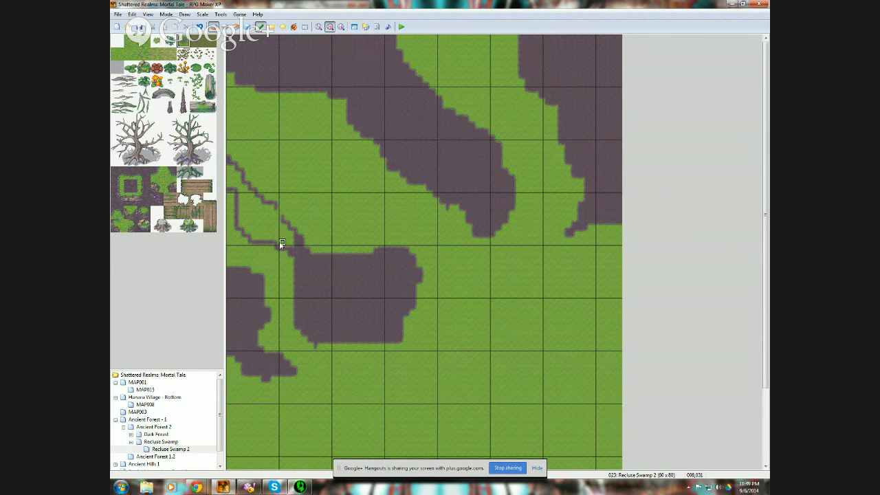
mouse_move(290, 242)
mouse_down()
mouse_move(263, 197)
mouse_move(232, 180)
mouse_move(269, 216)
mouse_move(243, 199)
mouse_move(251, 236)
mouse_move(275, 222)
mouse_move(251, 215)
mouse_up()
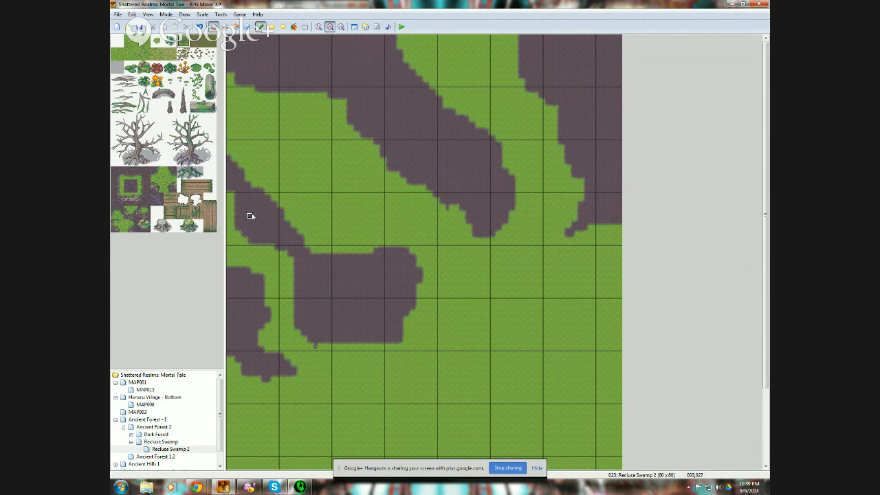
- Hide the screen-sharing notice and set the Recluse Swamp 2 map's height to 90
drag(762, 206, 748, 290)
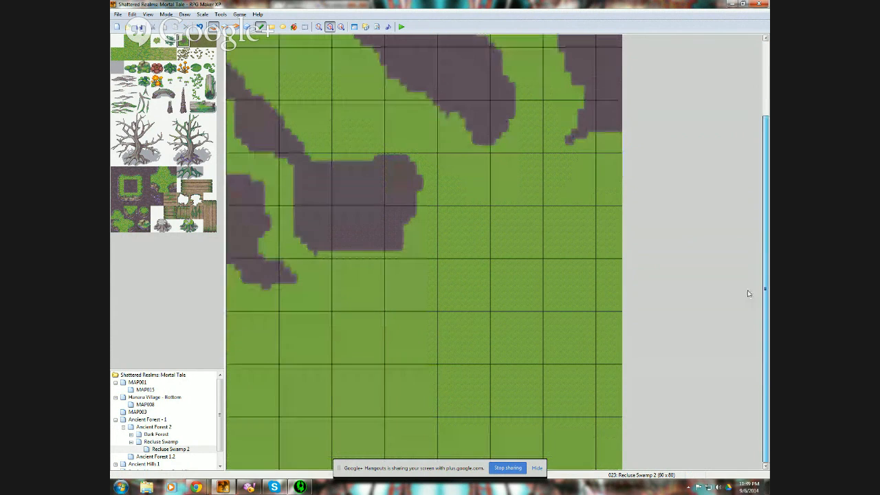
click(536, 467)
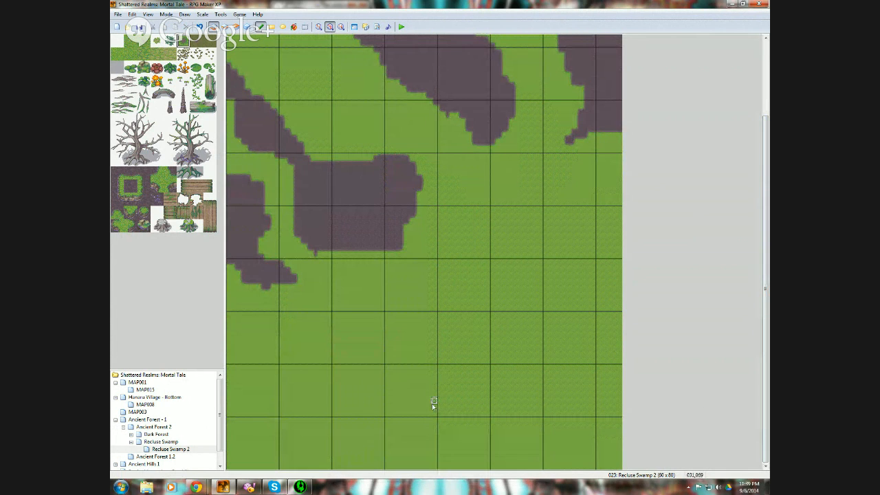
right_click(176, 450)
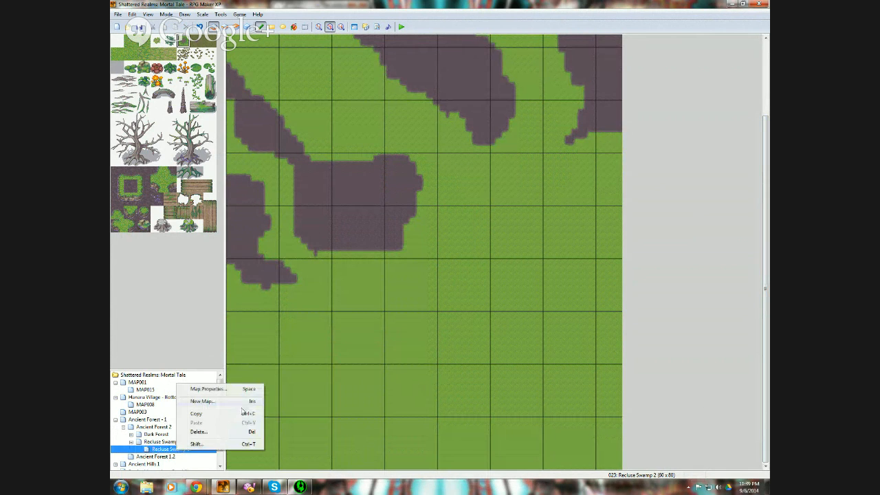
click(213, 389)
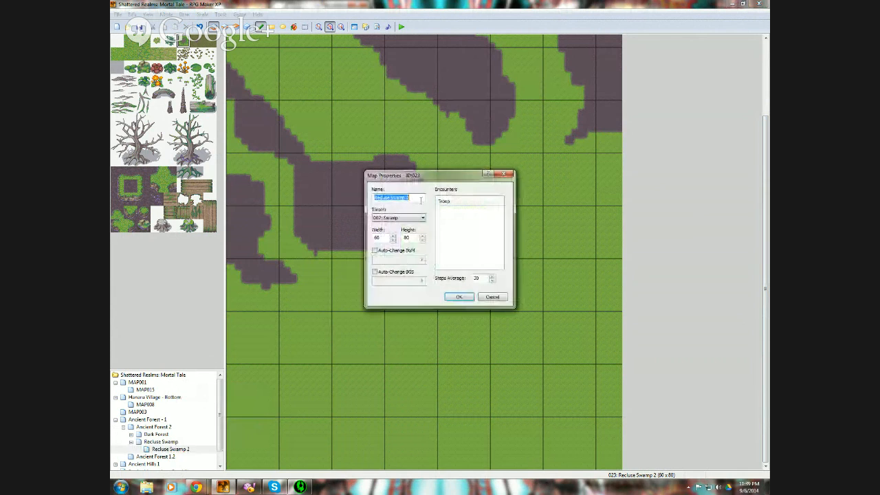
click(409, 237)
key(BackSpace)
key(BackSpace)
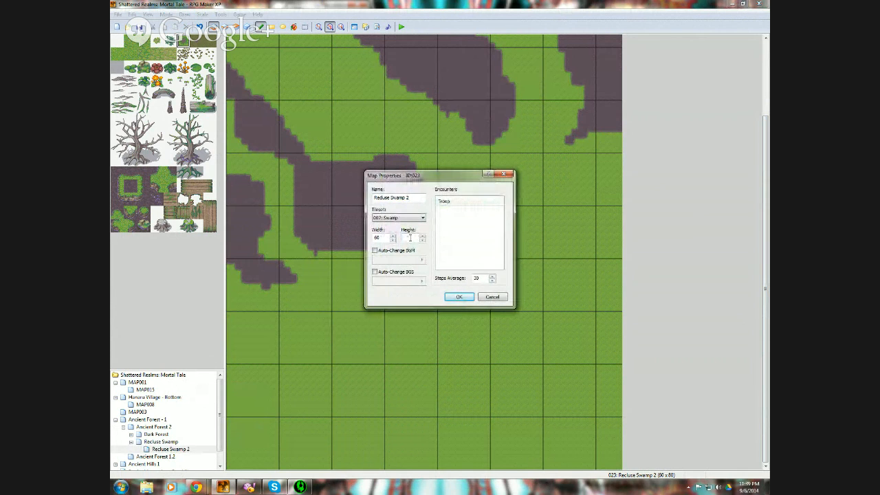
text(90)
click(452, 296)
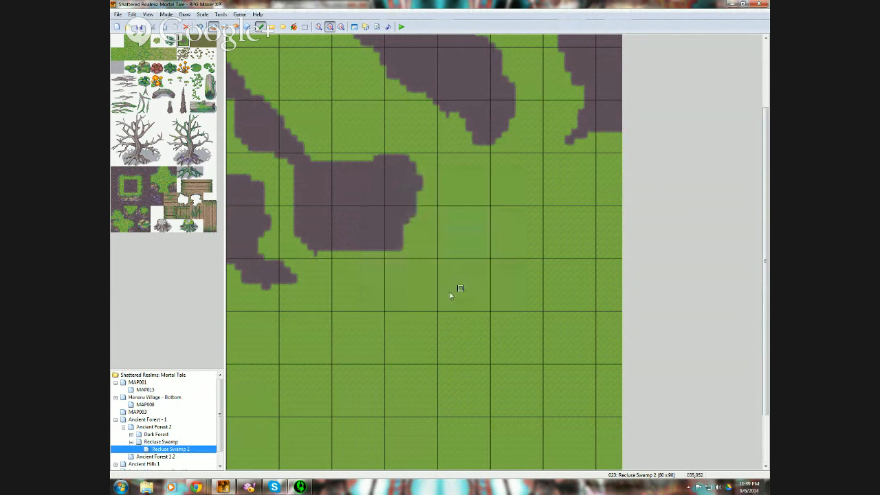
- Fill the empty rows along the map's southern end with plain grass
scroll(740, 287, down, 3)
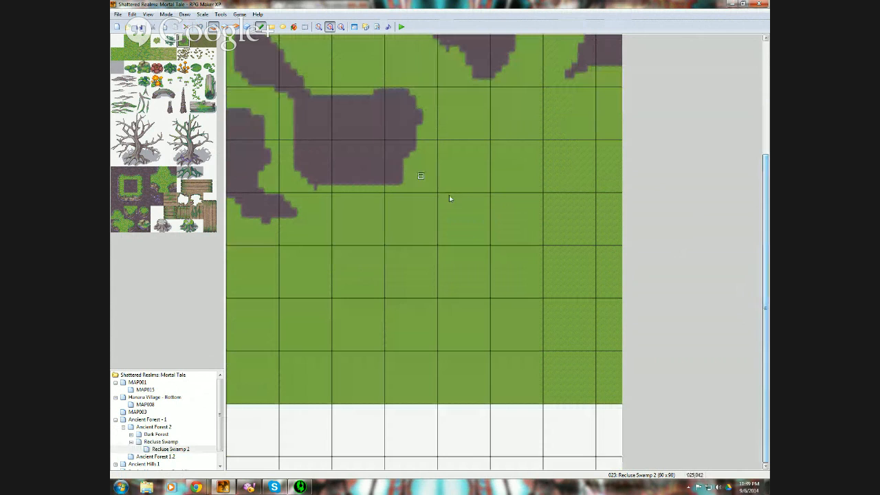
click(117, 55)
click(294, 27)
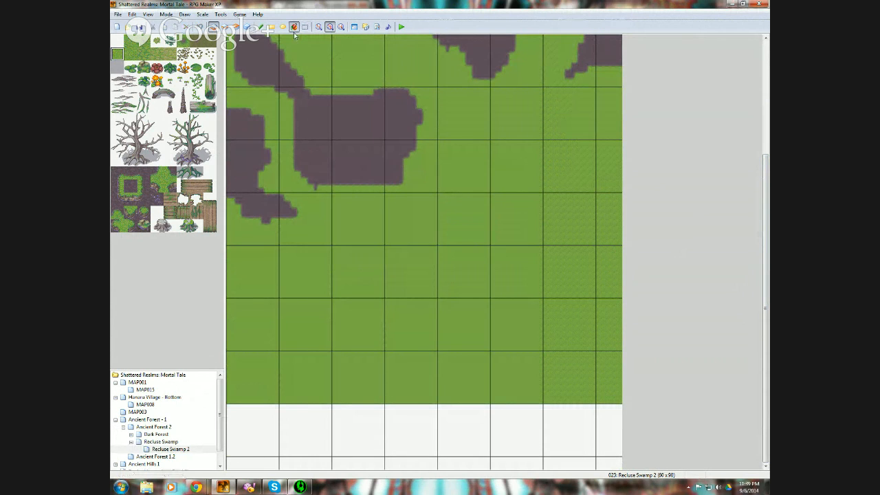
click(308, 437)
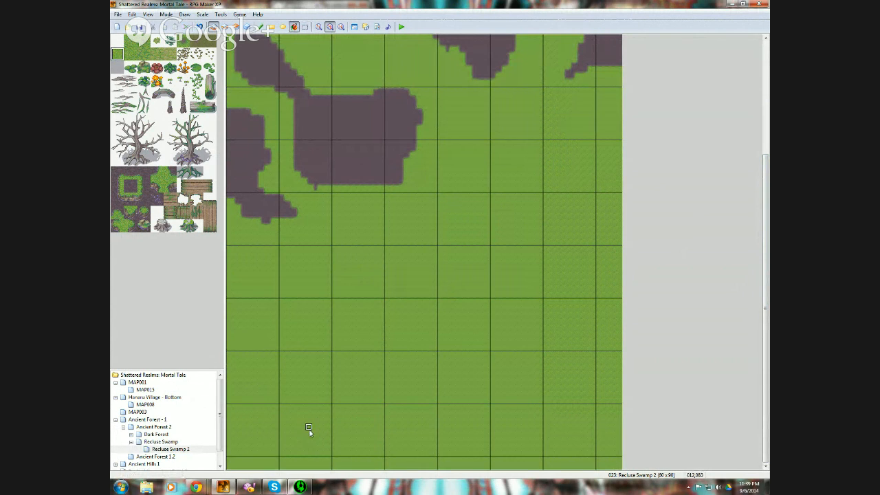
- Sketch thin dark mud outlines for winding channels and a large loop across the southern half of the Recluse Swamp 2 map
click(183, 41)
click(260, 27)
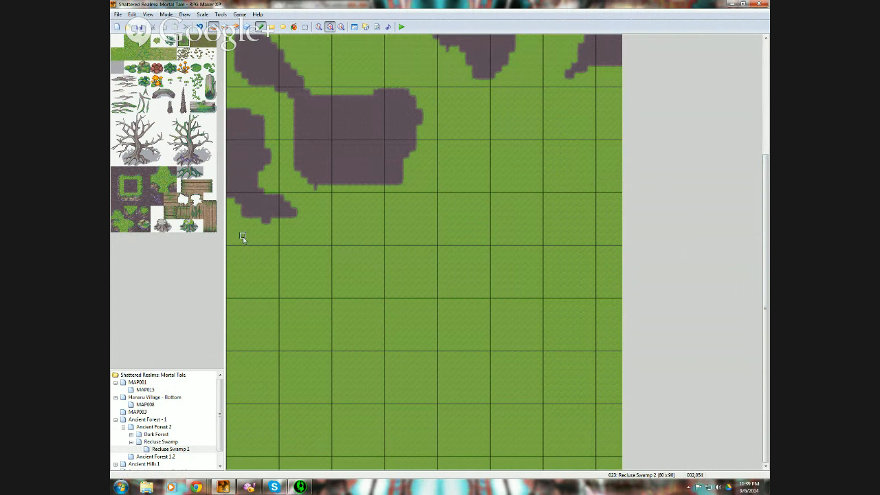
drag(256, 241, 281, 295)
mouse_move(255, 377)
mouse_down()
mouse_move(269, 423)
mouse_move(369, 395)
mouse_move(383, 448)
mouse_move(378, 468)
mouse_up()
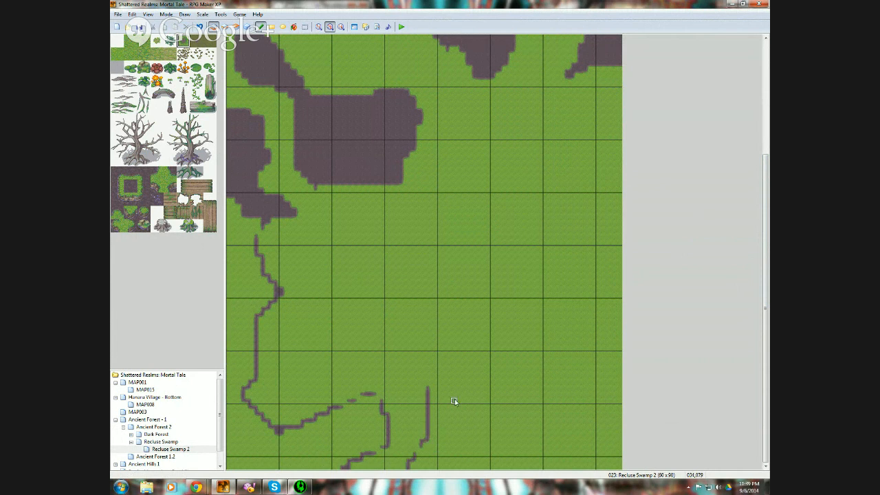
mouse_move(453, 394)
mouse_down()
mouse_move(456, 444)
mouse_move(551, 479)
mouse_move(572, 456)
mouse_move(592, 390)
mouse_move(564, 330)
mouse_move(338, 270)
mouse_move(282, 295)
mouse_up()
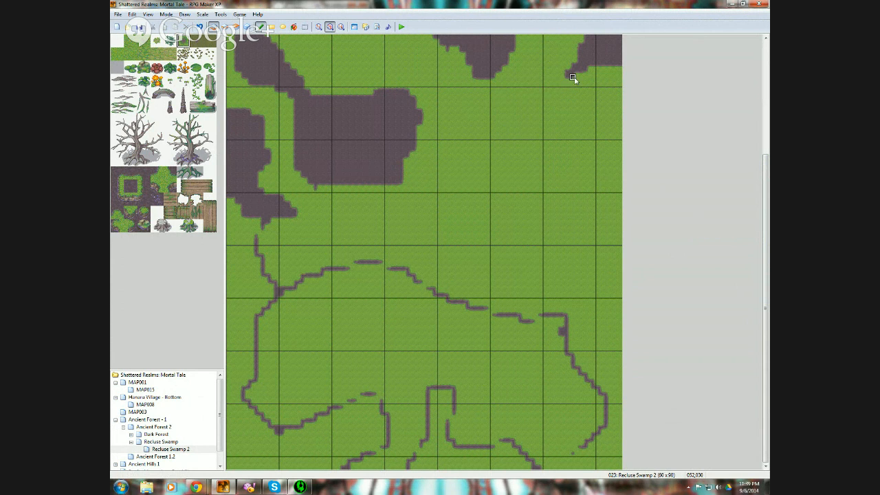
- Extend the eastern mud bank southward by outlining its tapering side down to the map edge and filling it with dark mud
scroll(761, 182, up, 5)
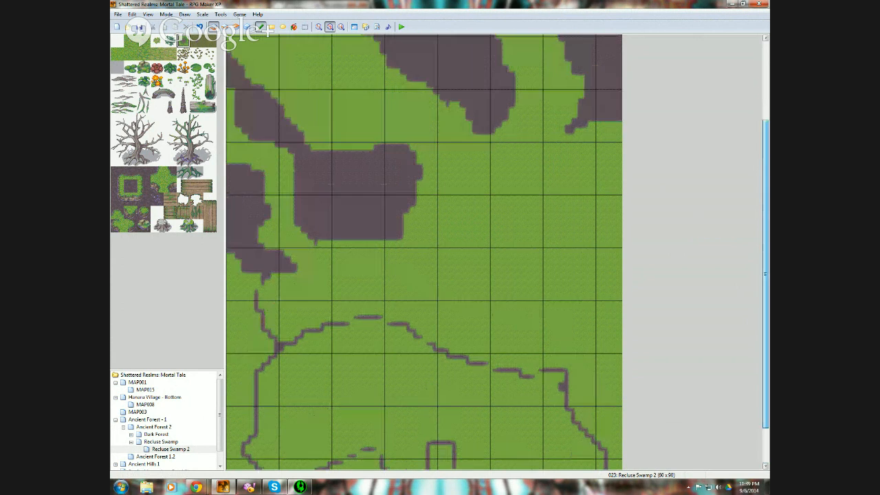
scroll(572, 151, down, 1)
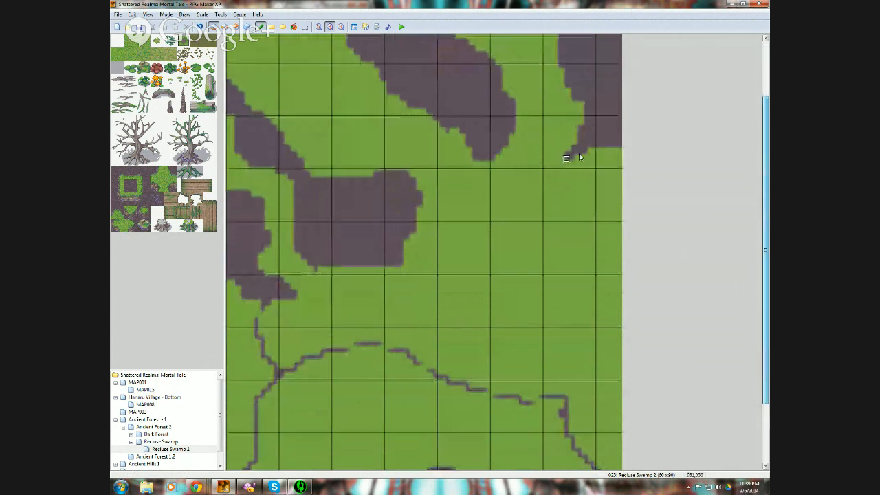
mouse_move(570, 173)
mouse_down()
mouse_move(614, 314)
mouse_move(656, 369)
mouse_move(615, 308)
mouse_move(585, 197)
mouse_move(567, 165)
mouse_up()
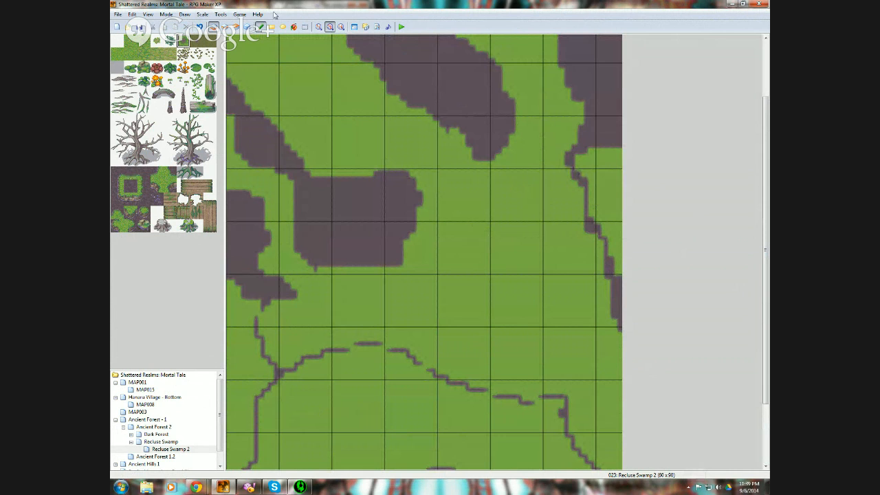
click(293, 26)
click(593, 199)
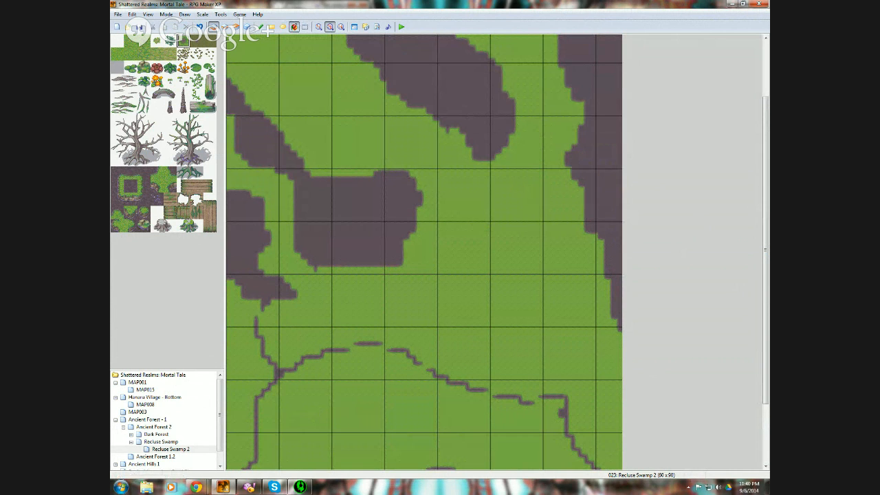
- Thicken the southwestern channel outline with dark mud, from the western pool down to the hooked bend near the southern edge
scroll(395, 407, down, 3)
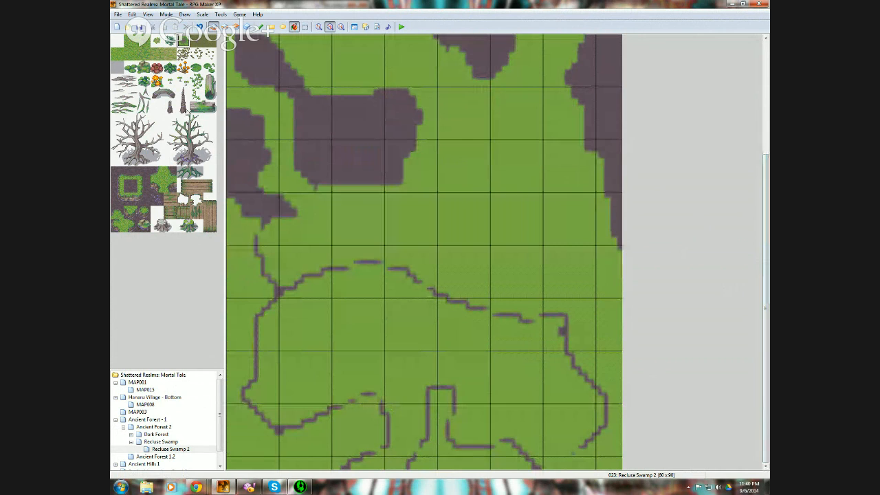
click(260, 26)
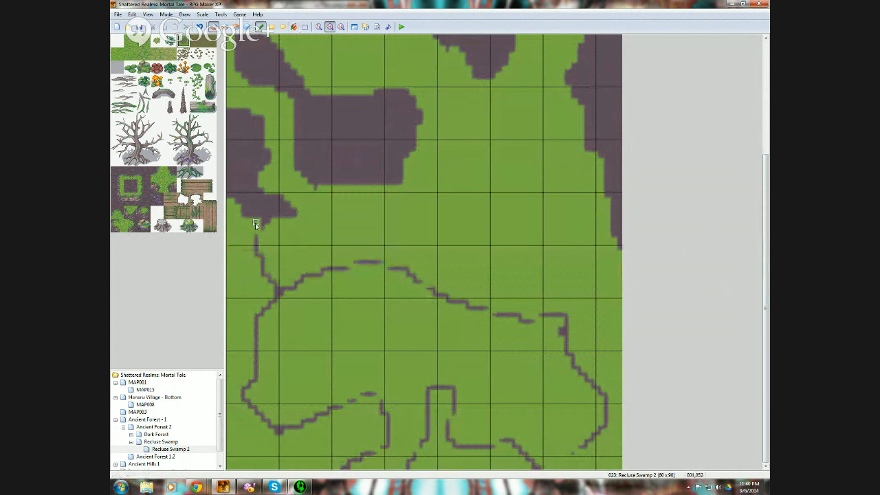
mouse_move(249, 246)
mouse_down()
mouse_move(268, 292)
mouse_move(242, 317)
mouse_up()
mouse_move(240, 354)
mouse_down()
mouse_move(247, 336)
mouse_move(251, 369)
mouse_move(237, 394)
mouse_move(265, 433)
mouse_move(305, 436)
mouse_move(355, 405)
mouse_move(374, 420)
mouse_move(344, 460)
mouse_move(382, 435)
mouse_up()
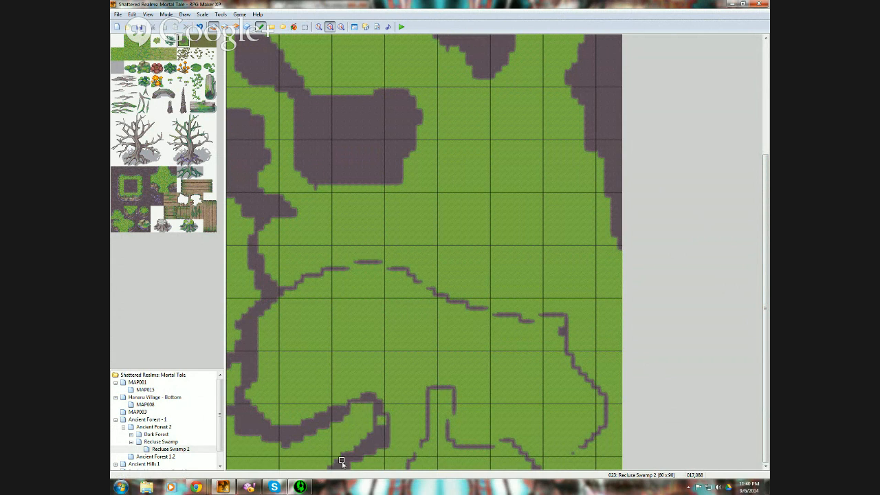
mouse_move(341, 461)
mouse_down()
mouse_move(370, 407)
mouse_move(343, 429)
mouse_up()
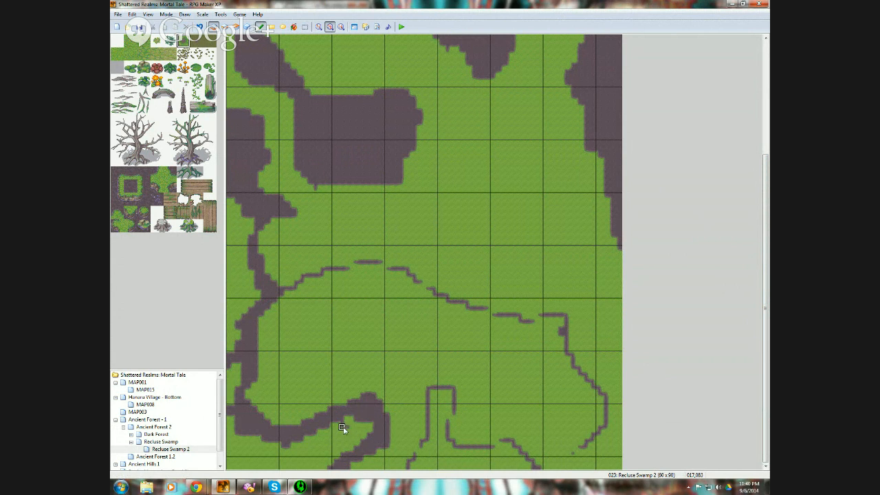
- Widen the central channel's western part, outline its far bank to the eastern edge, and thicken and close the southeastern mud outlines
mouse_move(275, 308)
mouse_down()
mouse_move(305, 295)
mouse_move(414, 280)
mouse_move(329, 297)
mouse_move(364, 282)
mouse_move(405, 282)
mouse_move(473, 309)
mouse_move(409, 270)
mouse_move(477, 283)
mouse_move(580, 276)
mouse_move(577, 334)
mouse_move(638, 377)
mouse_up()
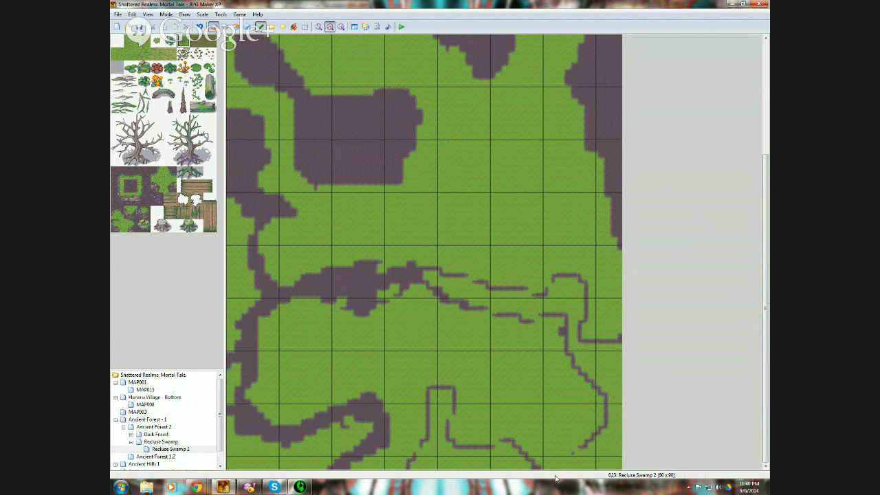
mouse_move(555, 477)
mouse_down()
mouse_move(584, 447)
mouse_move(536, 459)
mouse_up()
mouse_move(455, 411)
mouse_down()
mouse_move(528, 440)
mouse_move(466, 436)
mouse_move(448, 397)
mouse_move(428, 407)
mouse_up()
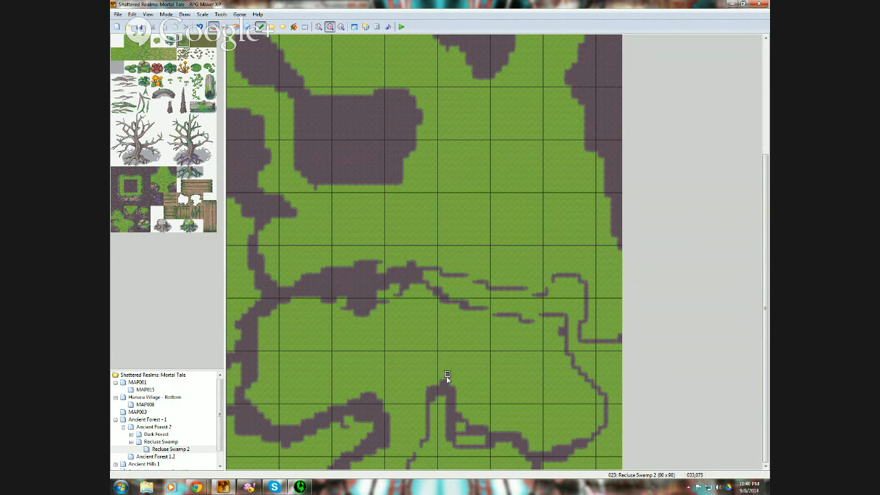
mouse_move(447, 375)
mouse_down()
mouse_move(447, 442)
mouse_move(420, 453)
mouse_up()
mouse_move(538, 322)
mouse_down()
mouse_move(474, 309)
mouse_move(460, 285)
mouse_move(500, 282)
mouse_move(525, 261)
mouse_move(525, 291)
mouse_move(552, 287)
mouse_move(513, 282)
mouse_up()
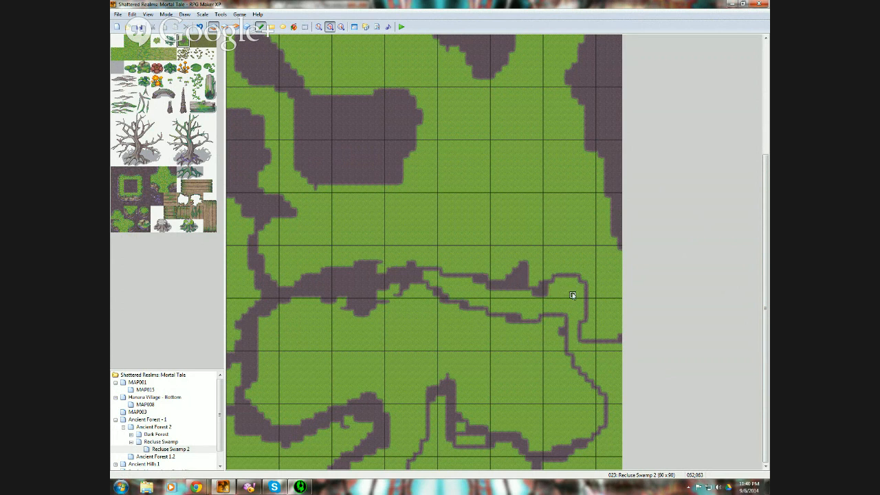
- Fill the outlined central channel and the southeastern mud areas with dark mud
click(294, 27)
click(608, 382)
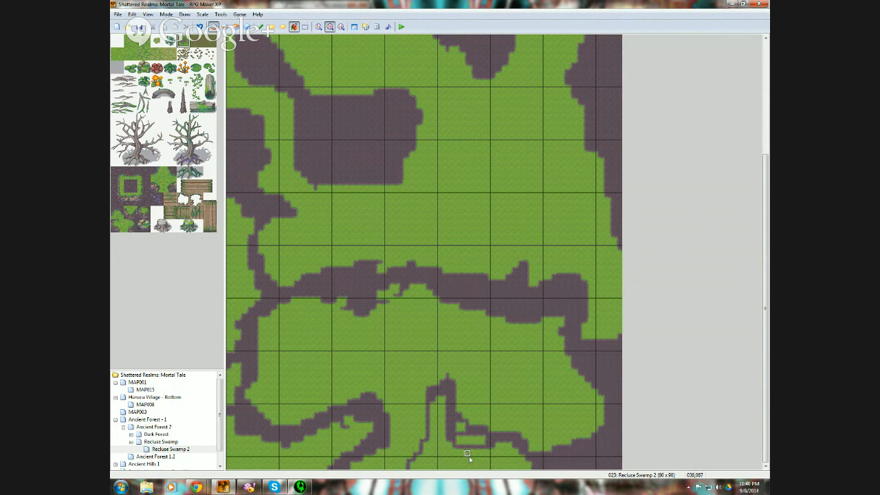
click(465, 438)
click(453, 454)
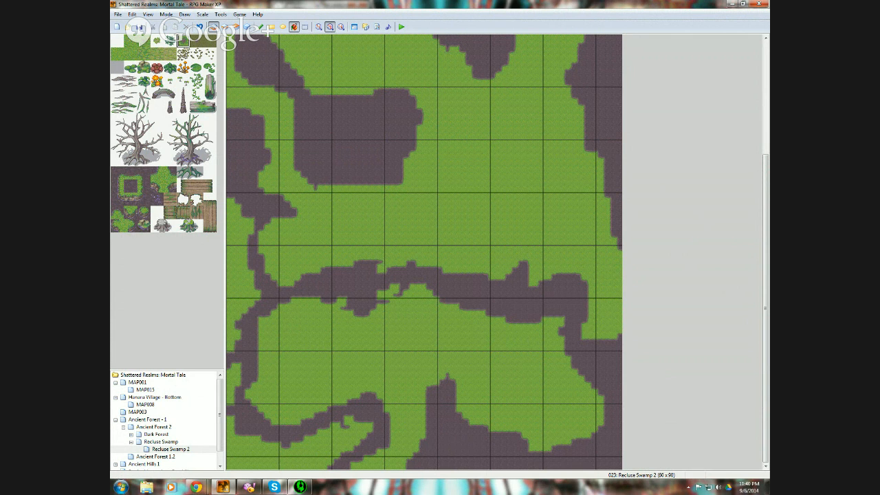
- Switch to the second map layer and outline an elongated water pool along the lower side of the northwestern mud bank
scroll(768, 263, up, 5)
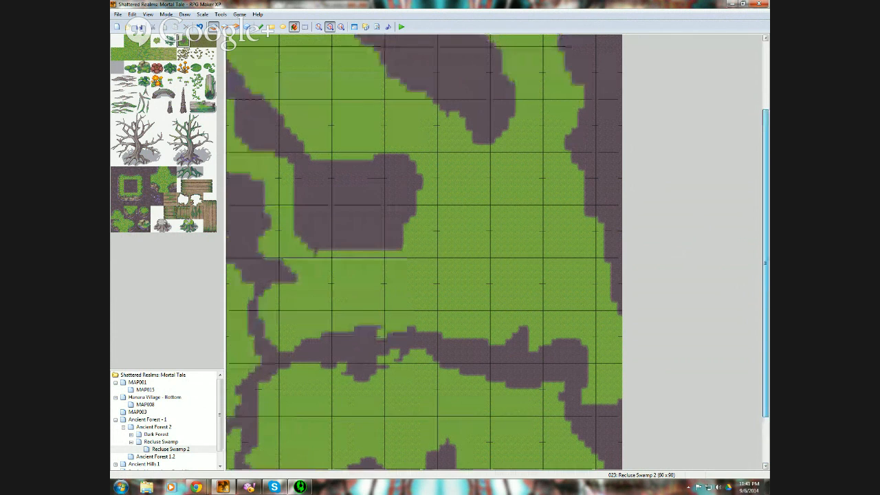
scroll(735, 295, down, 3)
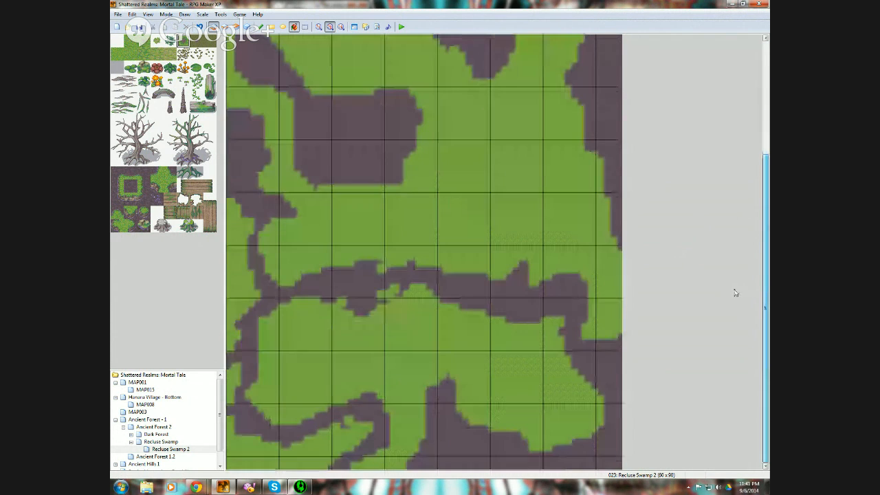
scroll(749, 257, up, 1)
scroll(755, 244, up, 3)
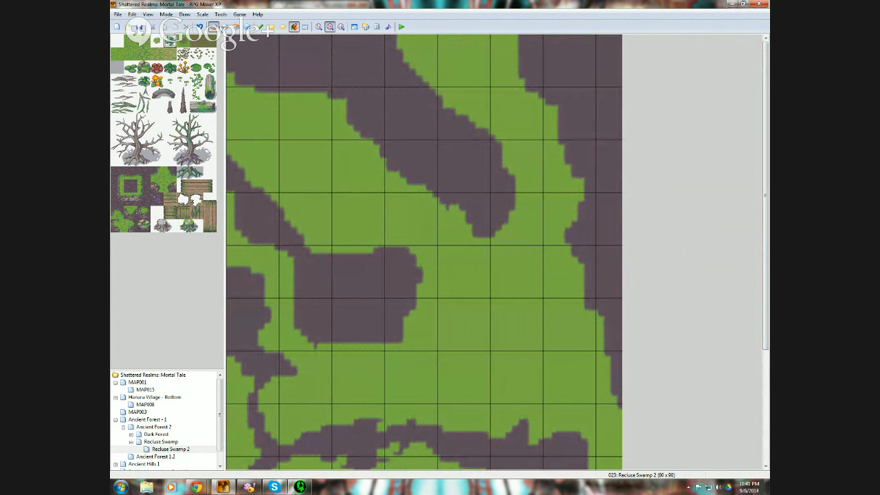
click(224, 26)
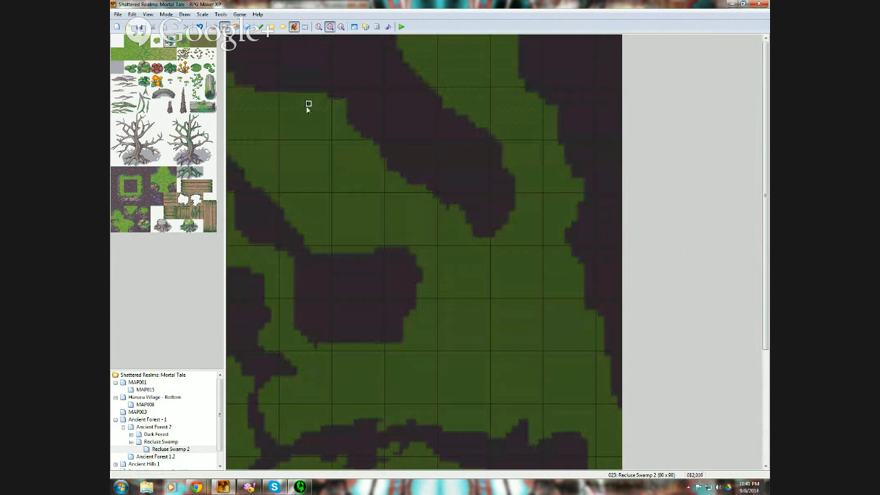
click(262, 78)
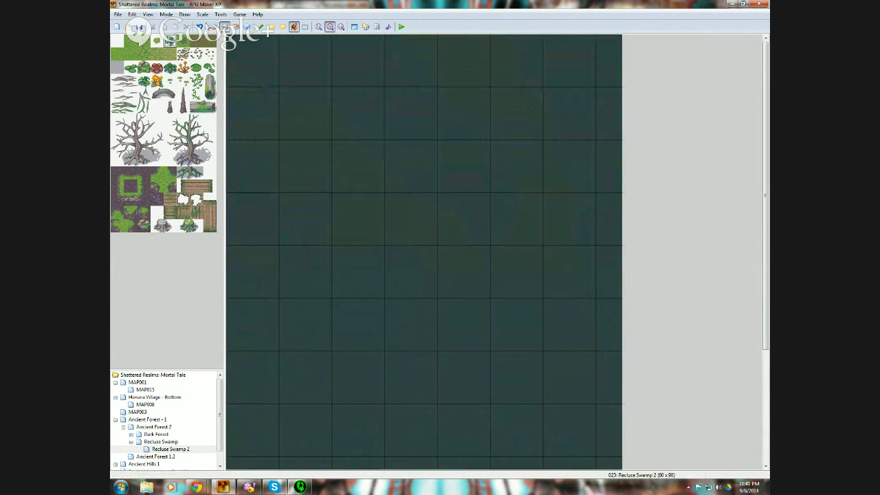
click(200, 27)
click(261, 26)
mouse_move(255, 84)
mouse_down()
mouse_move(249, 91)
mouse_move(267, 130)
mouse_move(402, 178)
mouse_move(363, 111)
mouse_up()
mouse_move(323, 102)
mouse_down()
mouse_move(265, 78)
mouse_move(257, 93)
mouse_up()
mouse_move(295, 137)
mouse_down()
mouse_move(397, 167)
mouse_move(365, 116)
mouse_move(296, 90)
mouse_up()
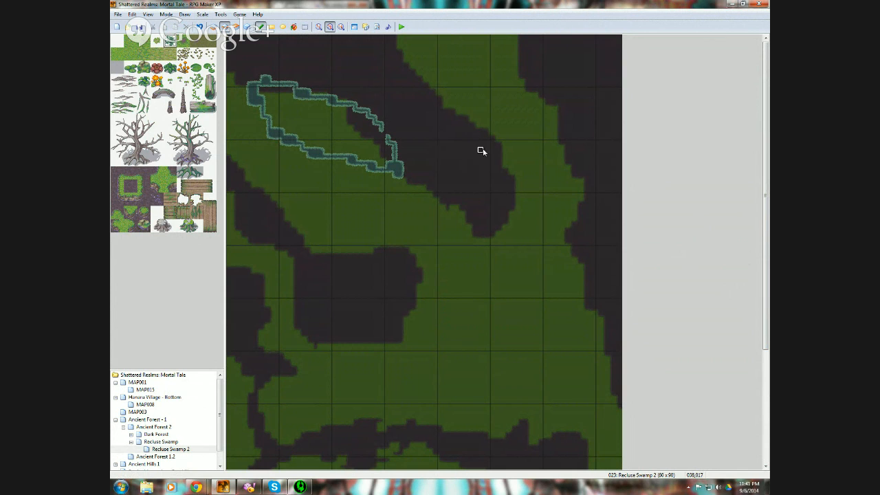
- Outline a round water pool around the diagonal mud bank's tip and paint two solid pools farther north and on the eastern bank
mouse_move(493, 130)
mouse_down()
mouse_move(433, 223)
mouse_move(474, 246)
mouse_move(545, 179)
mouse_move(508, 133)
mouse_move(448, 173)
mouse_move(462, 149)
mouse_move(440, 217)
mouse_move(495, 239)
mouse_move(534, 197)
mouse_move(520, 143)
mouse_up()
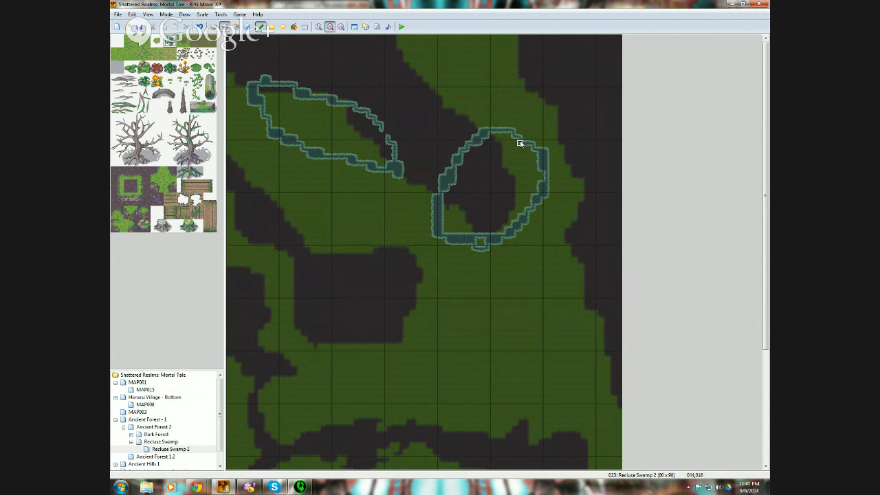
drag(482, 63, 485, 71)
mouse_move(527, 34)
mouse_down()
mouse_move(480, 38)
mouse_move(509, 65)
mouse_move(521, 50)
mouse_move(474, 53)
mouse_move(471, 40)
mouse_move(519, 45)
mouse_move(507, 73)
mouse_up()
mouse_move(572, 112)
mouse_down()
mouse_move(565, 173)
mouse_move(583, 222)
mouse_move(611, 183)
mouse_move(579, 110)
mouse_move(570, 187)
mouse_move(586, 203)
mouse_move(611, 141)
mouse_move(598, 147)
mouse_move(605, 144)
mouse_move(577, 132)
mouse_move(577, 185)
mouse_move(595, 183)
mouse_move(599, 126)
mouse_move(579, 153)
mouse_up()
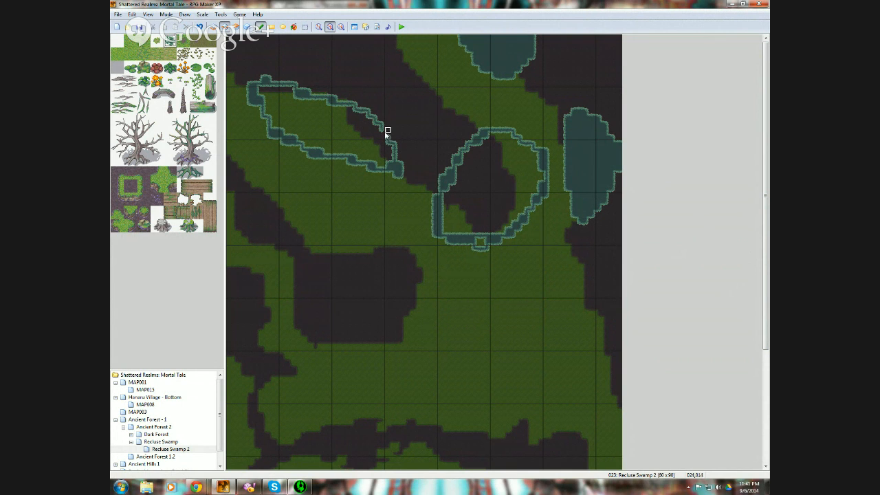
- Fill the elongated northwestern pool and the round pool outlines with water
click(294, 27)
click(316, 113)
click(500, 157)
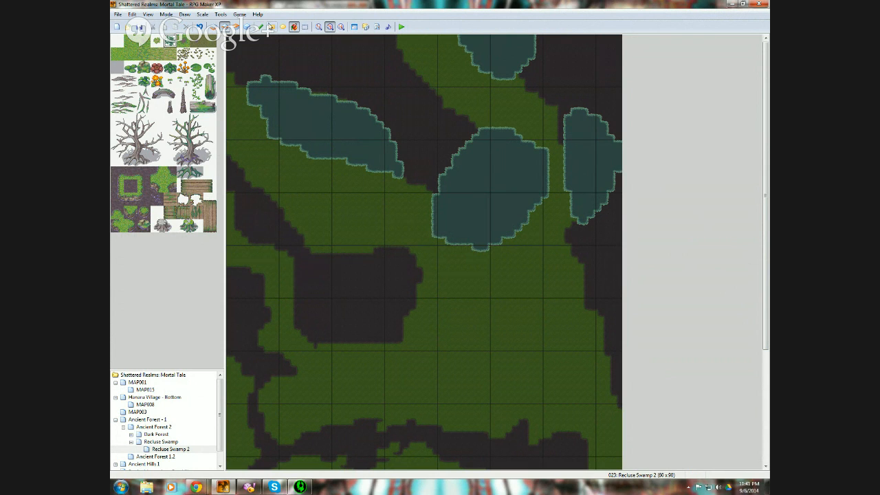
- Outline a slanted water pool on the eastern grass and a crescent pool over the square mud pool, filling the crescent with water
click(261, 26)
mouse_move(513, 322)
mouse_down()
mouse_move(468, 353)
mouse_move(473, 389)
mouse_move(527, 383)
mouse_move(560, 304)
mouse_move(527, 310)
mouse_move(473, 342)
mouse_move(458, 365)
mouse_move(546, 365)
mouse_move(520, 381)
mouse_up()
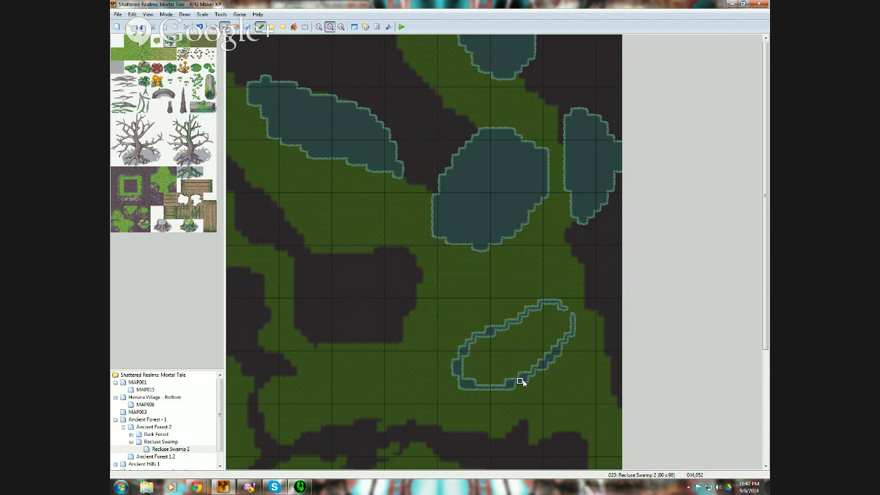
drag(579, 324, 560, 315)
mouse_move(341, 361)
mouse_down()
mouse_move(324, 350)
mouse_move(339, 314)
mouse_move(413, 275)
mouse_move(407, 346)
mouse_move(342, 360)
mouse_move(326, 343)
mouse_move(395, 289)
mouse_move(415, 299)
mouse_move(415, 321)
mouse_move(369, 360)
mouse_move(348, 364)
mouse_up()
click(294, 26)
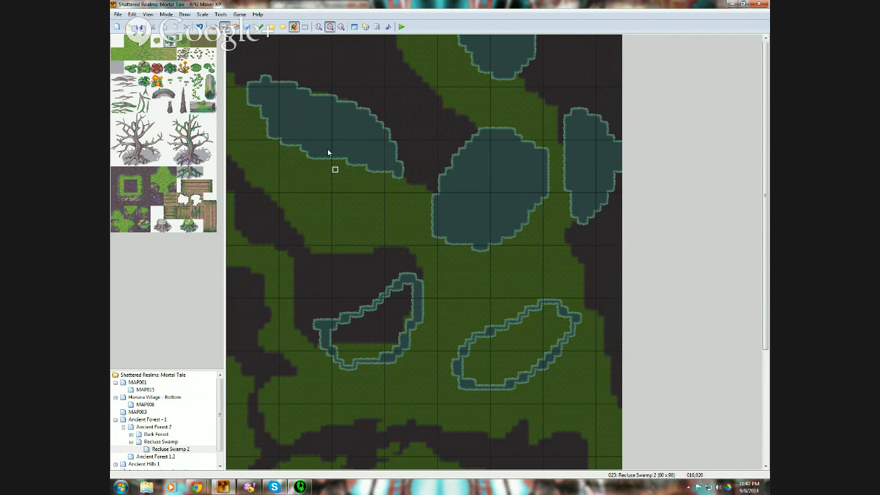
click(368, 335)
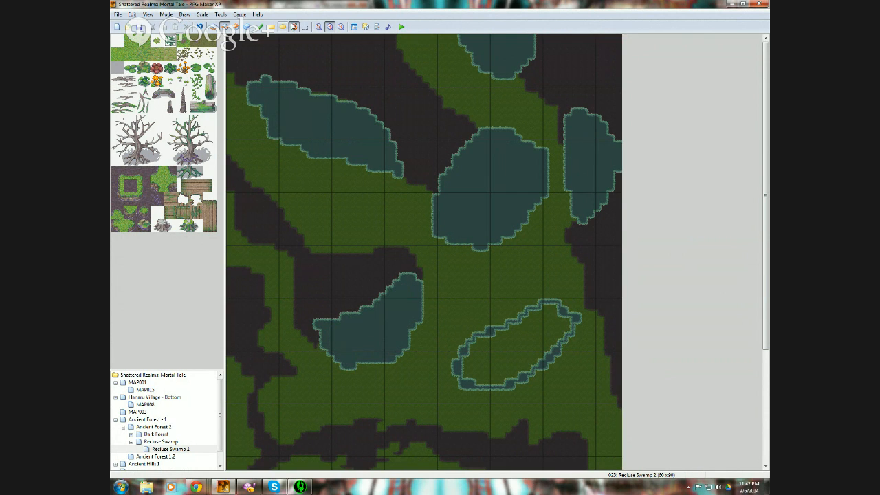
- Paint water along the map's western edge beside the mud channel and into the southwestern corner
click(260, 26)
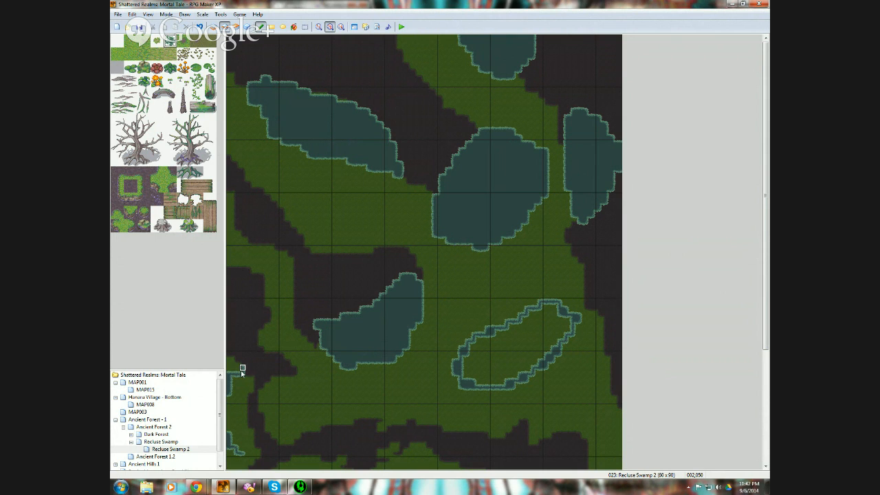
mouse_move(240, 371)
mouse_down()
mouse_move(220, 327)
mouse_move(231, 354)
mouse_move(231, 338)
mouse_move(234, 485)
mouse_up()
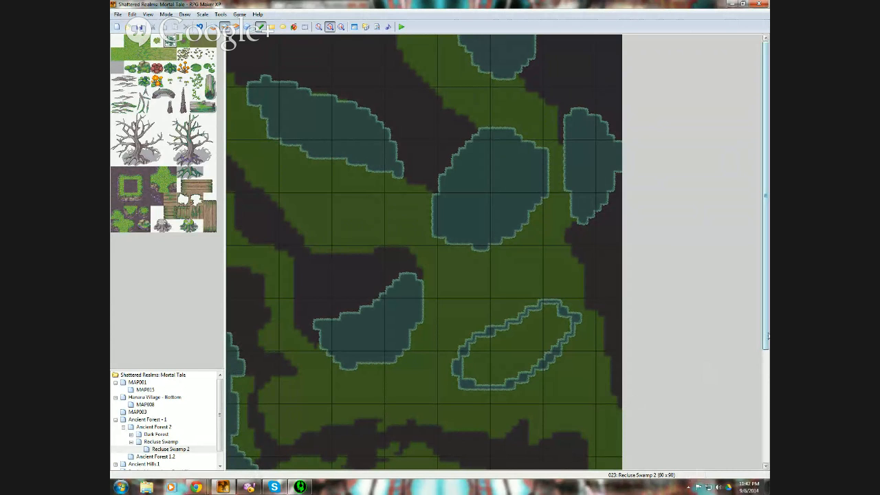
scroll(743, 351, down, 5)
scroll(717, 421, up, 5)
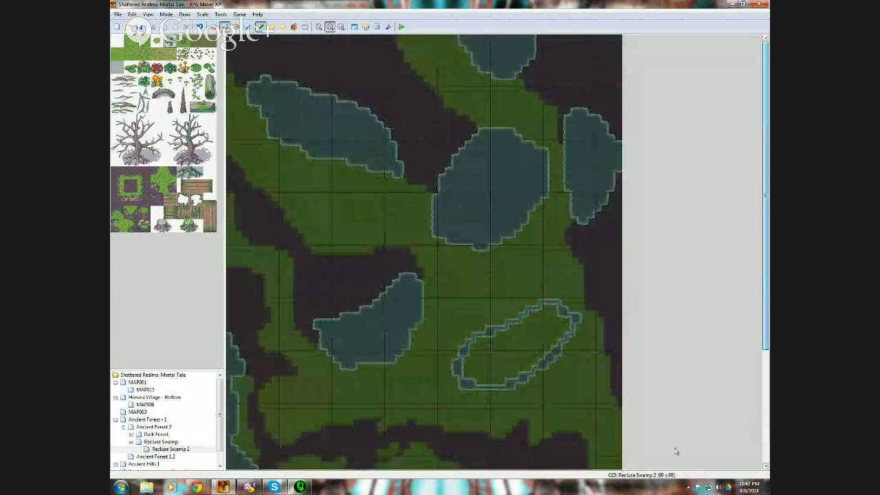
scroll(719, 421, down, 4)
scroll(749, 423, down, 1)
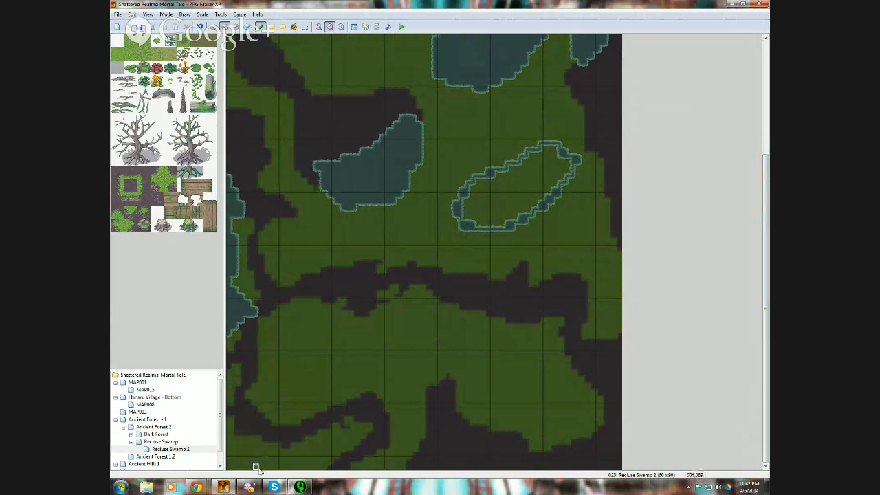
mouse_move(255, 468)
mouse_down()
mouse_move(224, 463)
mouse_move(220, 430)
mouse_move(237, 467)
mouse_move(308, 469)
mouse_move(255, 458)
mouse_move(269, 455)
mouse_up()
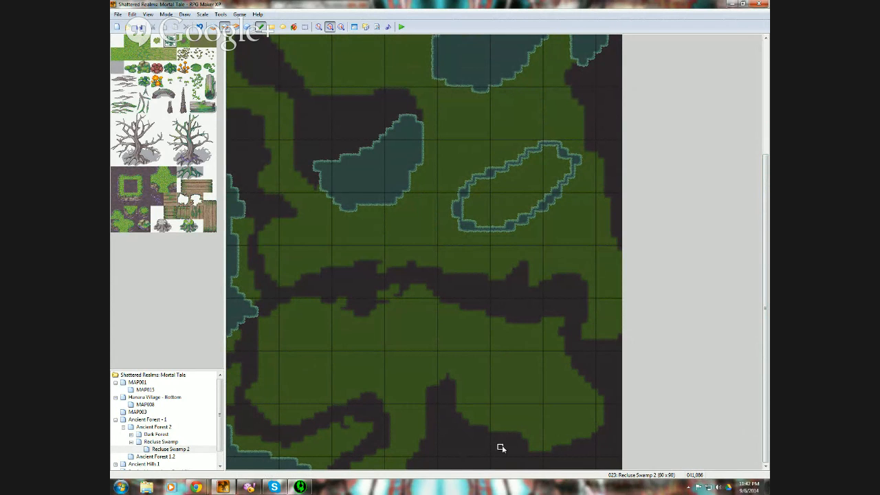
- Outline an oval water pool over the southeastern grass and mud reaching the eastern edge, and fill it with water
mouse_move(559, 376)
mouse_down()
mouse_move(498, 391)
mouse_move(490, 434)
mouse_move(566, 448)
mouse_up()
mouse_move(605, 406)
mouse_down()
mouse_move(554, 375)
mouse_move(500, 398)
mouse_up()
mouse_move(493, 434)
mouse_down()
mouse_move(536, 443)
mouse_move(609, 426)
mouse_move(599, 428)
mouse_up()
click(294, 26)
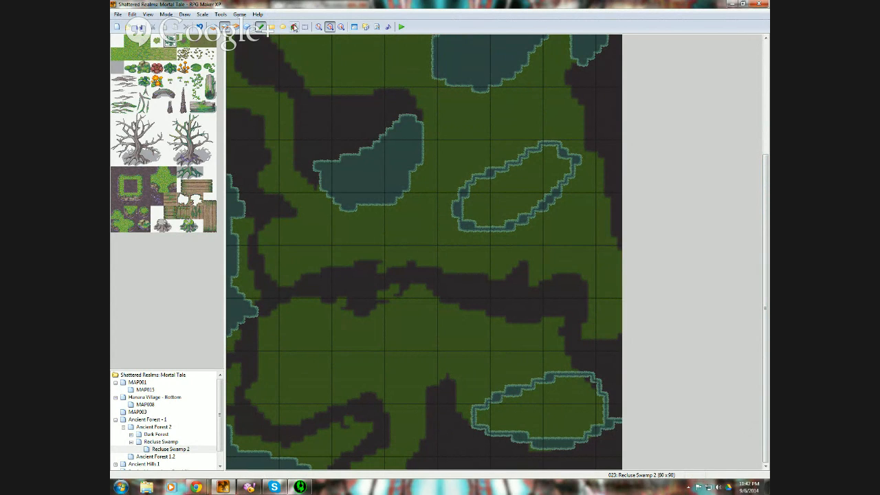
click(534, 414)
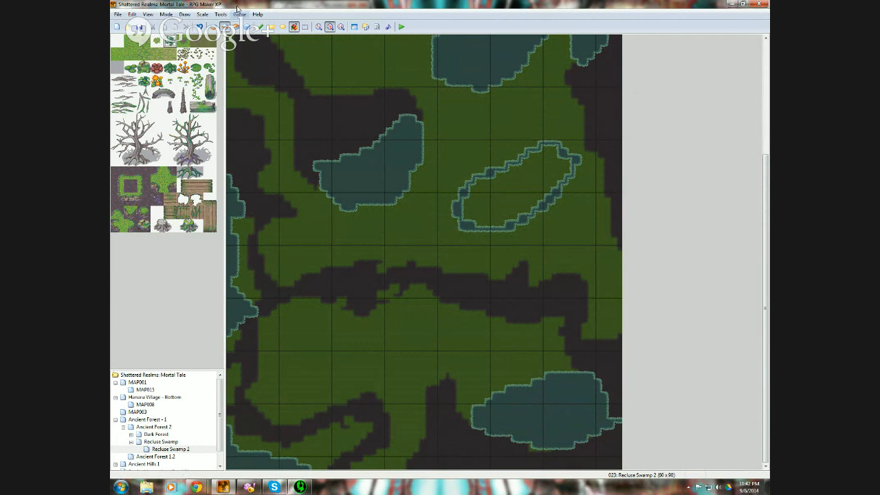
- Extend the southeastern water pool fully to the map's eastern edge and widen its southern rim with the Pencil tool
click(260, 26)
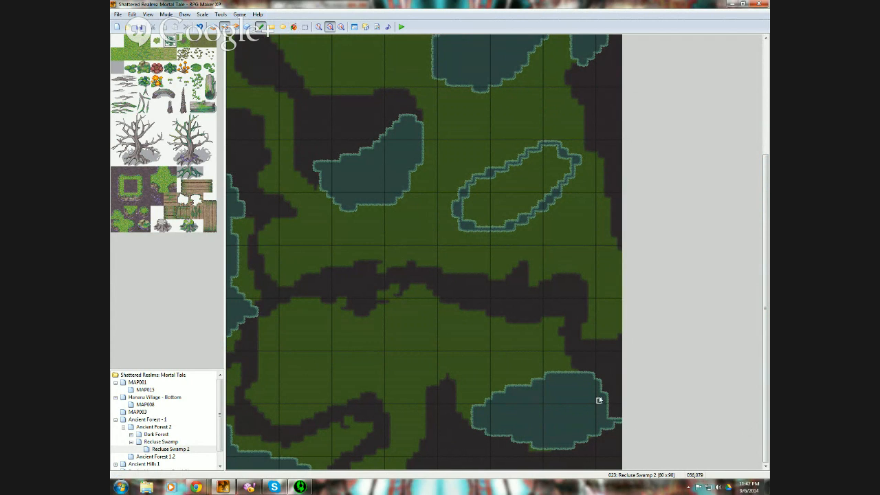
drag(618, 422, 626, 425)
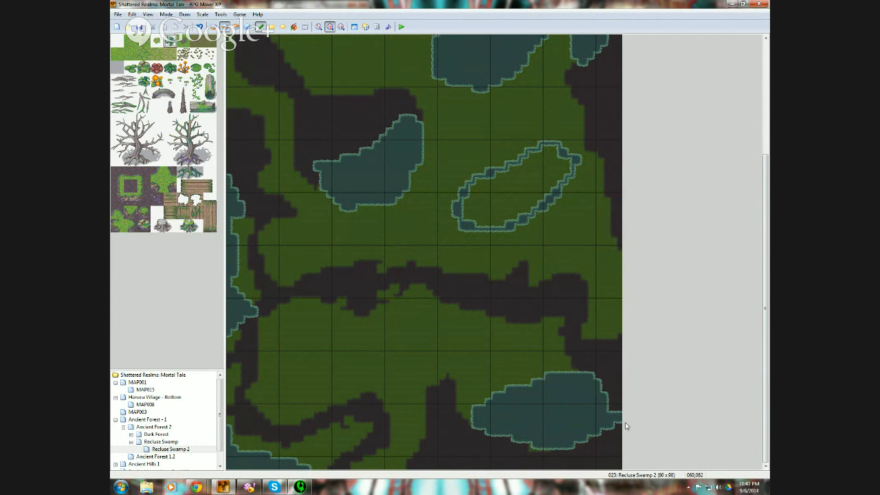
click(514, 454)
mouse_move(533, 454)
mouse_down()
mouse_move(508, 456)
mouse_move(514, 446)
mouse_up()
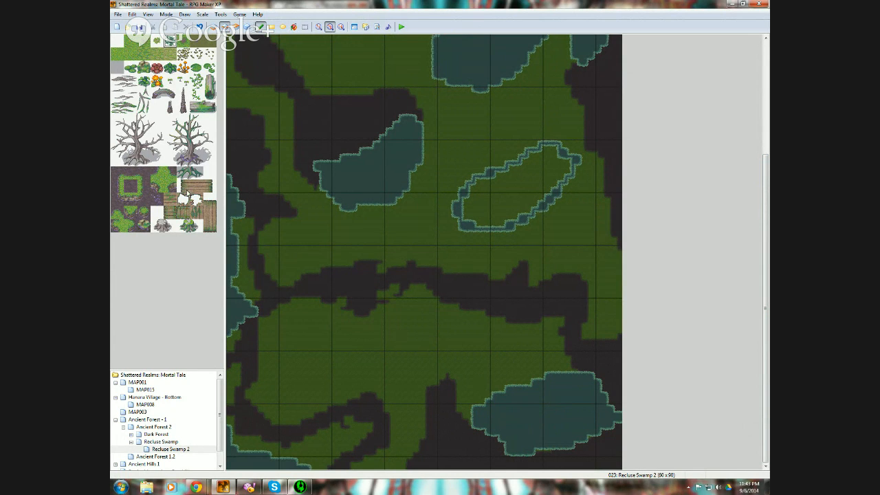
- Build a wide wooden bridge across the middle mud channel, plus narrow plank bridges over its western part and the southwestern channel
drag(182, 186, 212, 187)
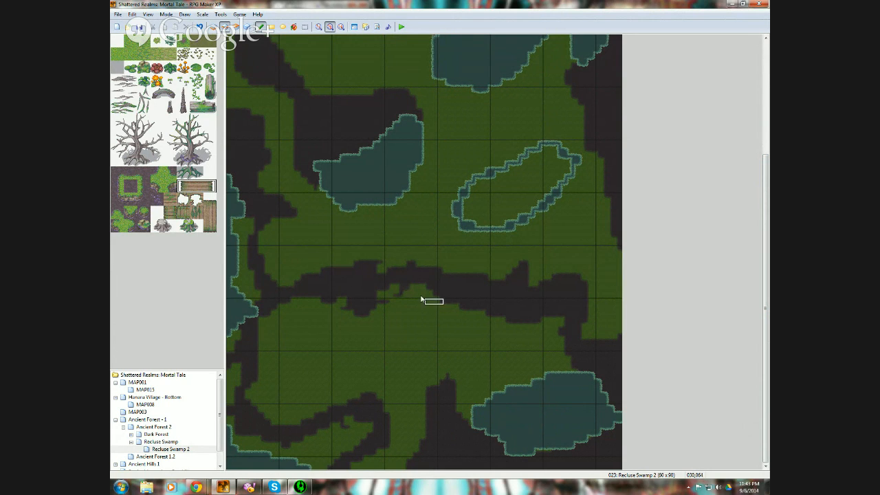
click(468, 278)
click(468, 291)
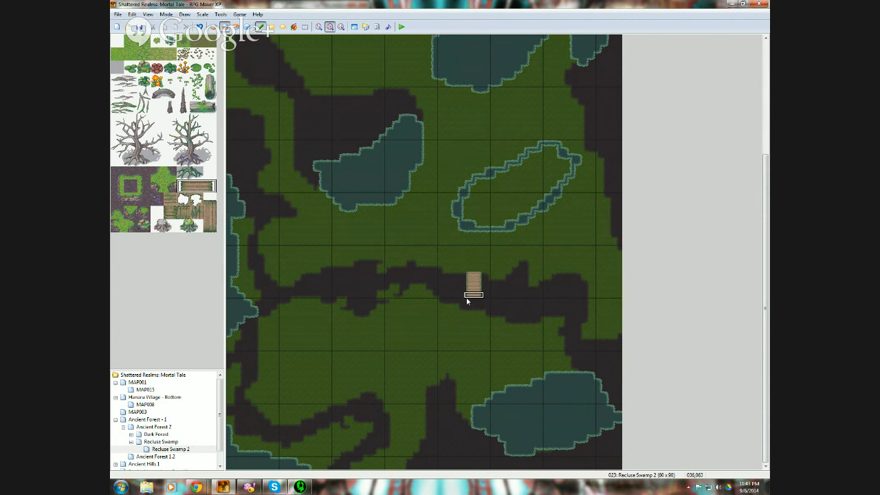
click(467, 300)
click(171, 212)
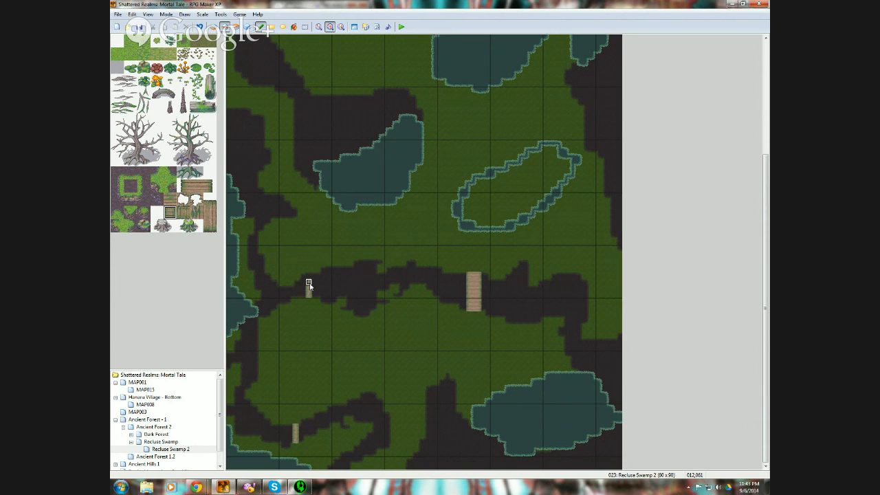
- Try a broken hole tile on the narrow western bridge, undo it, and put the hole on the wide wooden bridge
drag(765, 340, 565, 289)
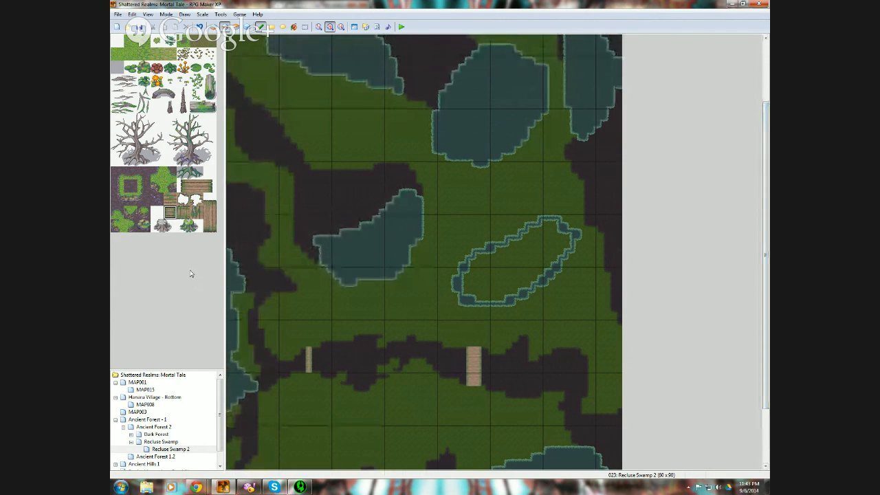
click(195, 199)
click(308, 363)
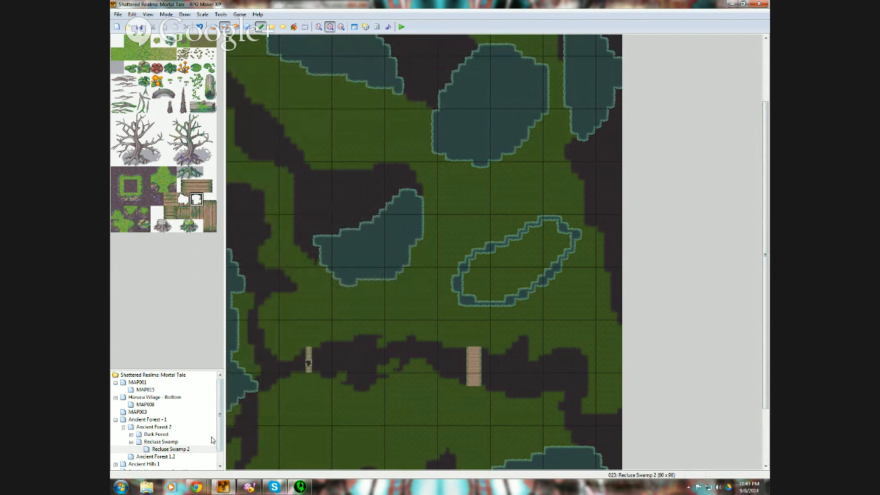
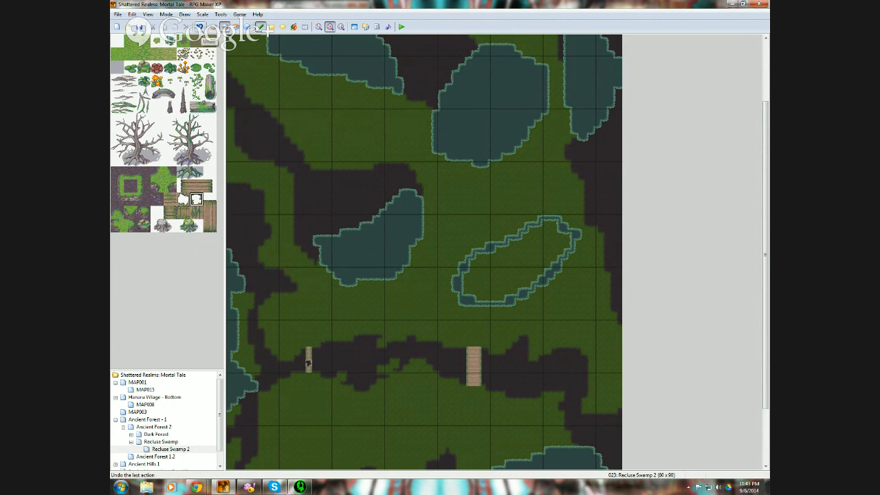
click(200, 27)
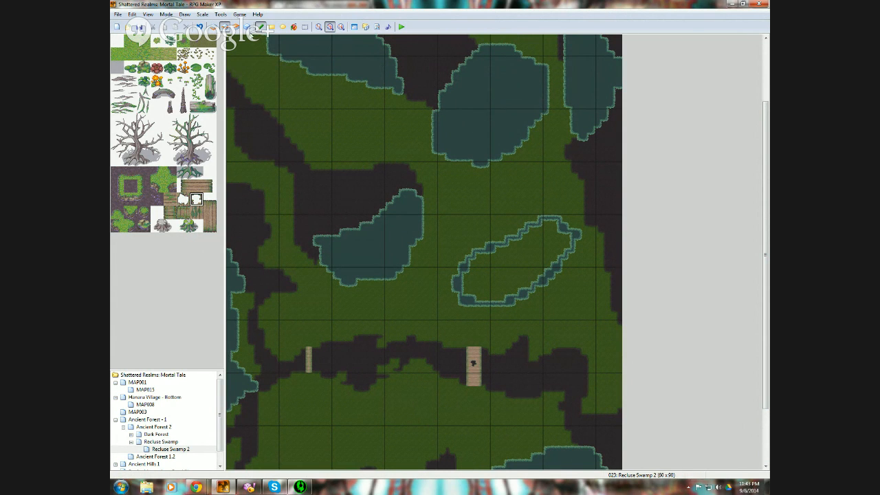
- Flood fill the slanted pool outline on the eastern grass with water
click(248, 26)
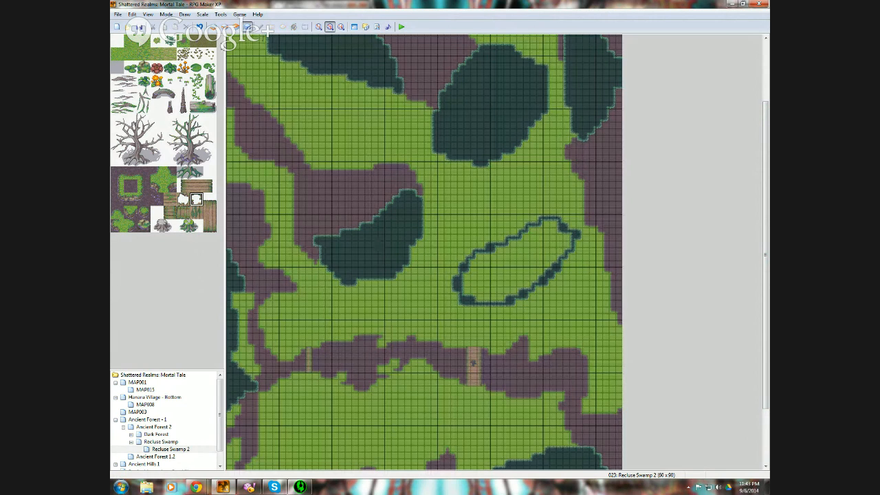
click(260, 26)
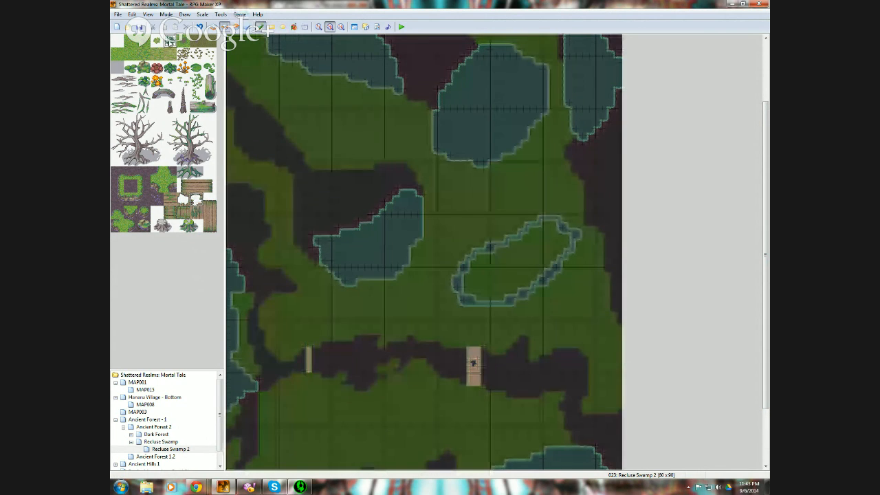
click(294, 26)
click(501, 271)
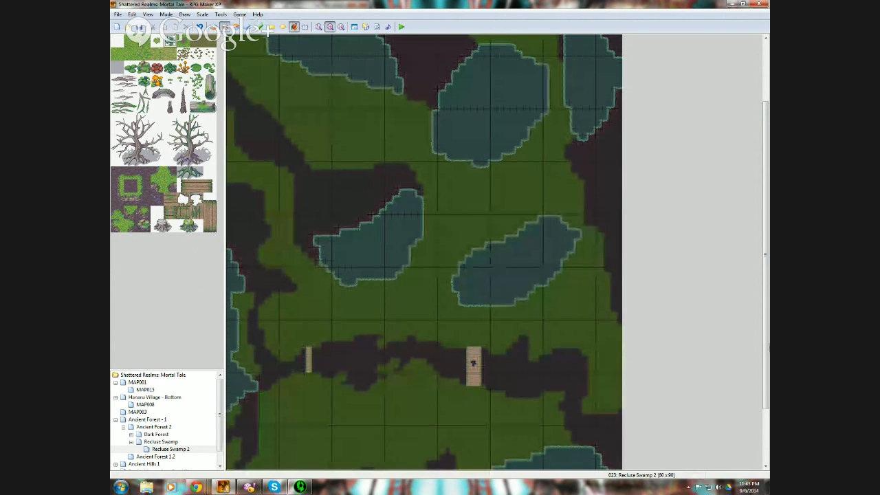
scroll(747, 389, down, 3)
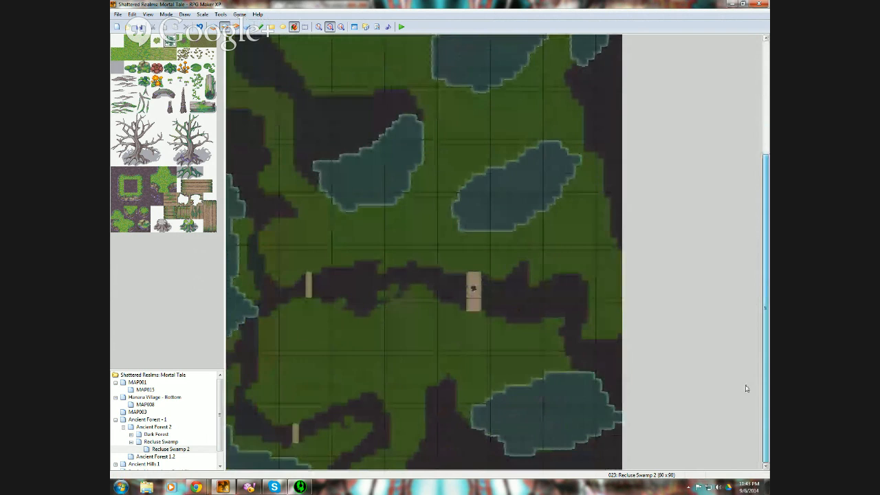
scroll(752, 368, up, 6)
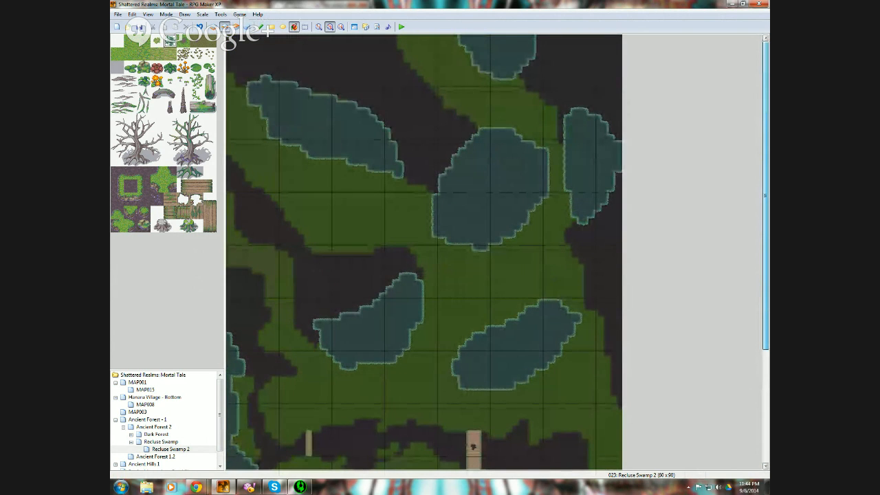
scroll(424, 252, down, 6)
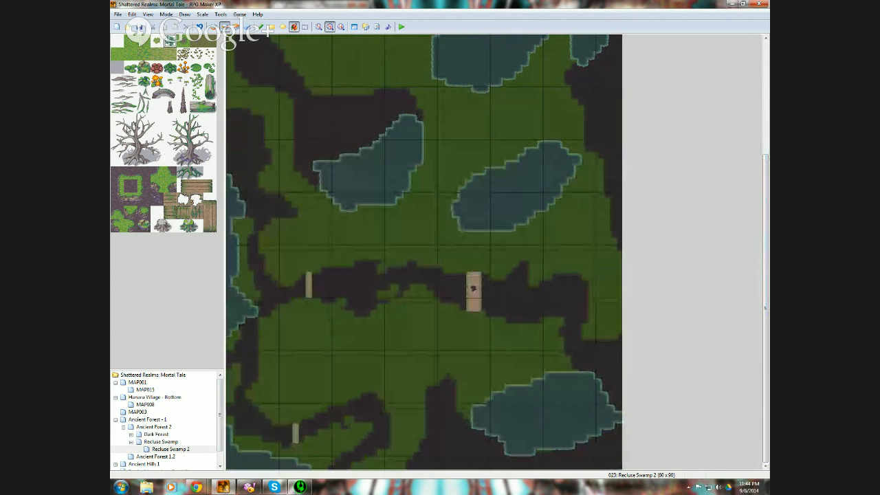
- Try flood filling the land with bare dead trees, undo it, and pencil in three single trees around the southern grass and middle channel
drag(118, 125, 158, 162)
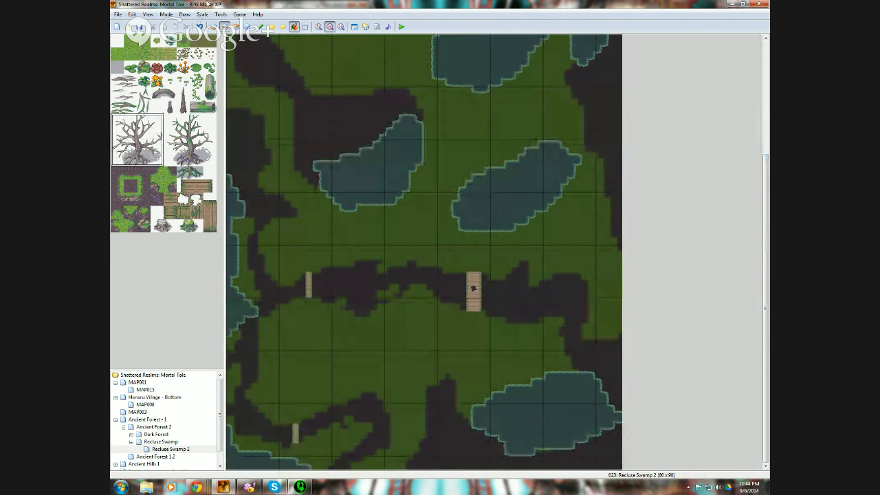
click(306, 337)
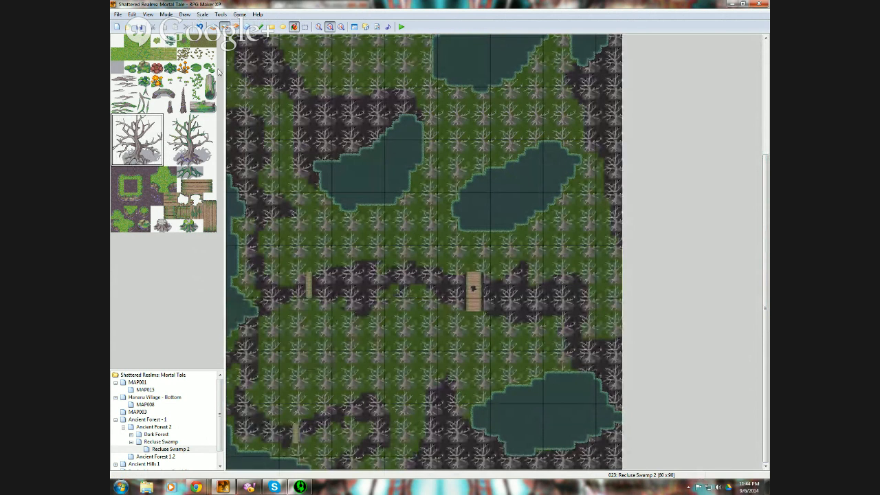
click(200, 26)
click(259, 26)
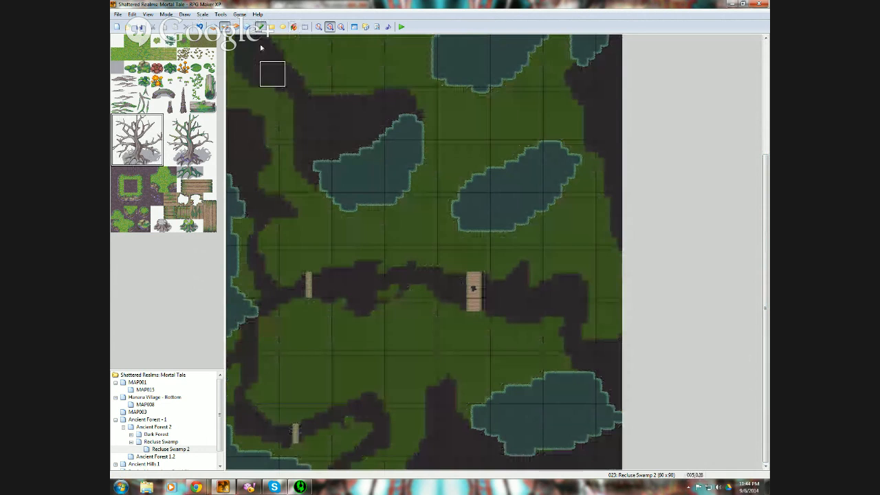
click(411, 346)
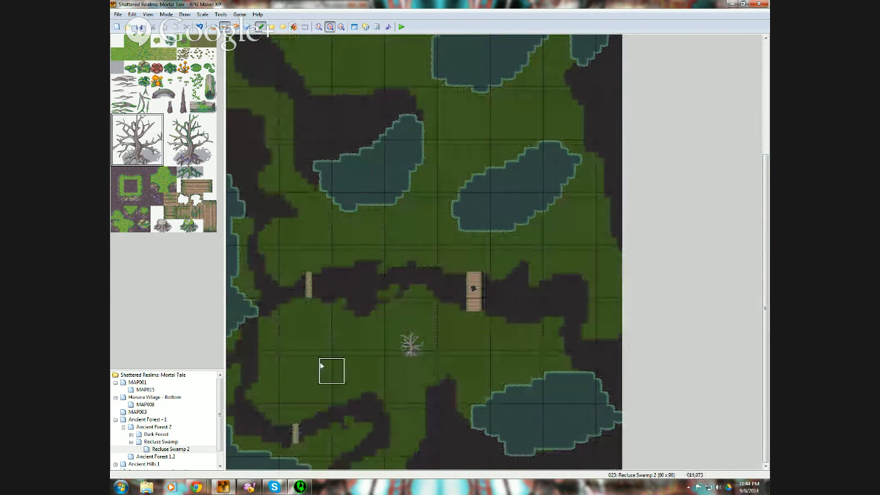
click(268, 392)
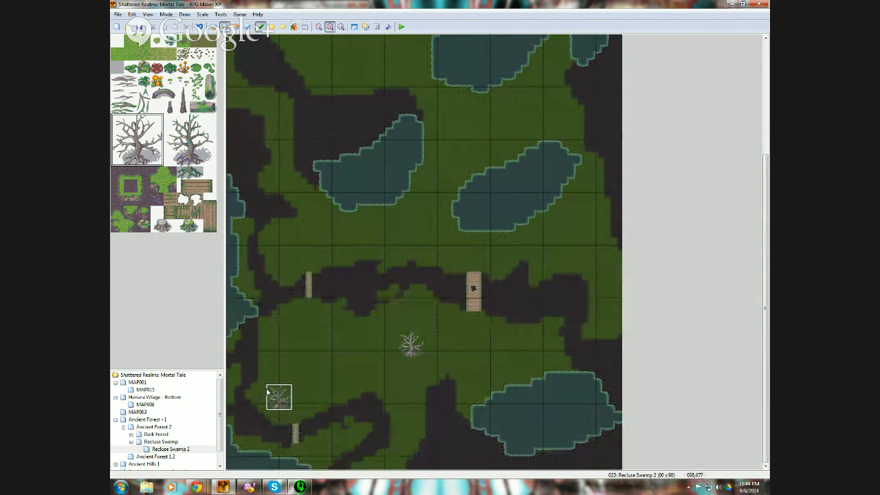
click(329, 292)
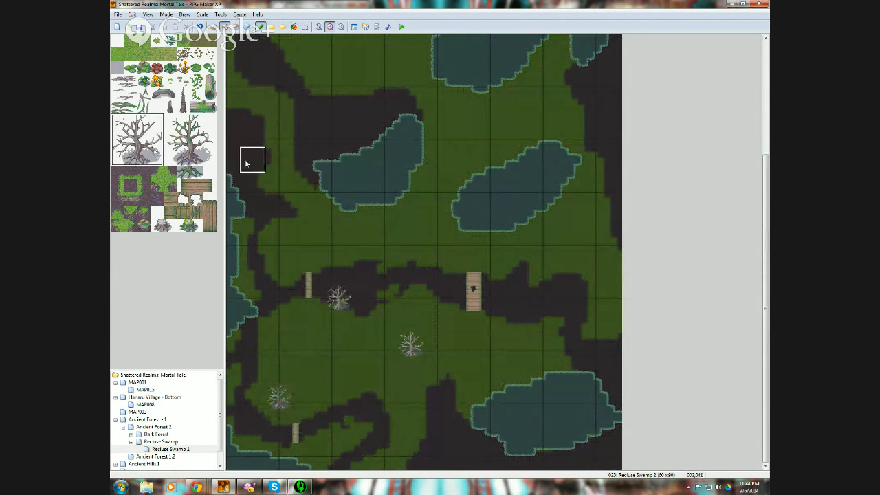
- Place six of the mossy dead trees on the mud: middle channel, square mud area, eastern edge, southeast, south and southwestern channel
drag(173, 120, 210, 160)
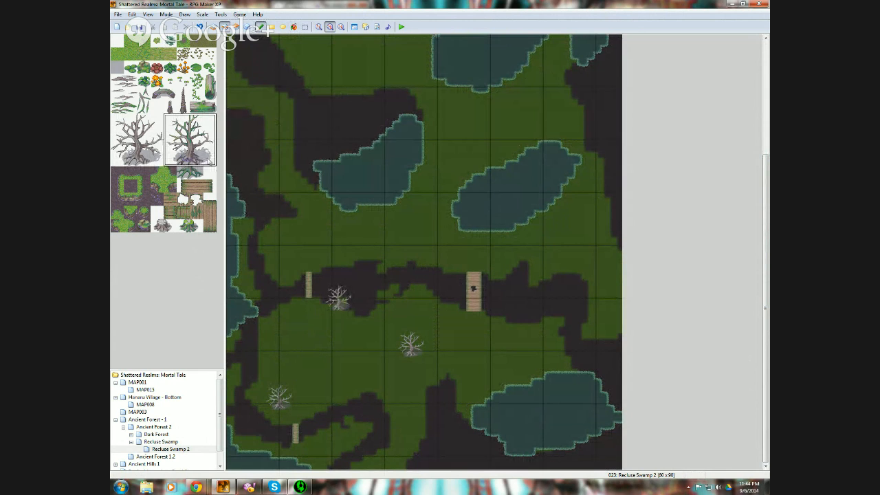
click(354, 266)
click(360, 103)
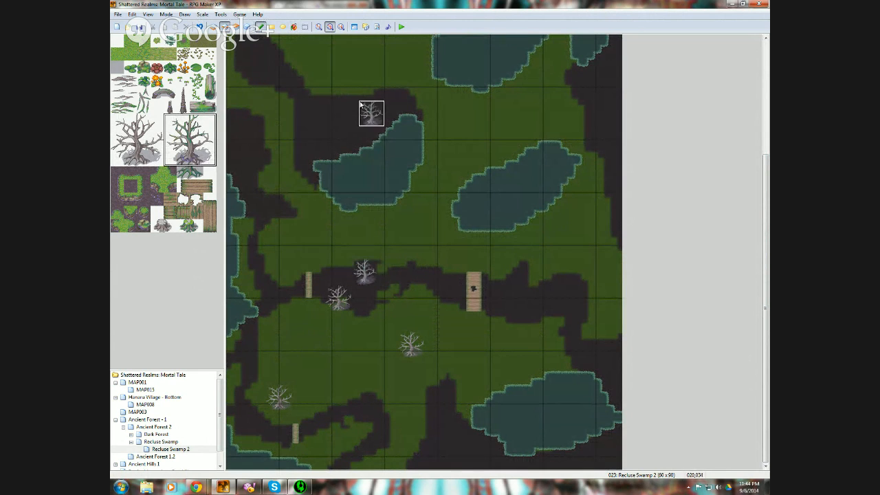
click(592, 103)
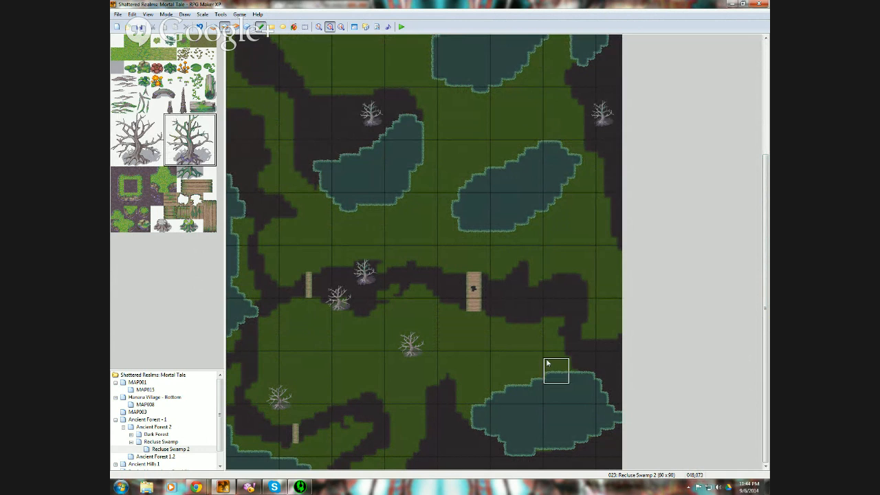
click(593, 339)
click(435, 394)
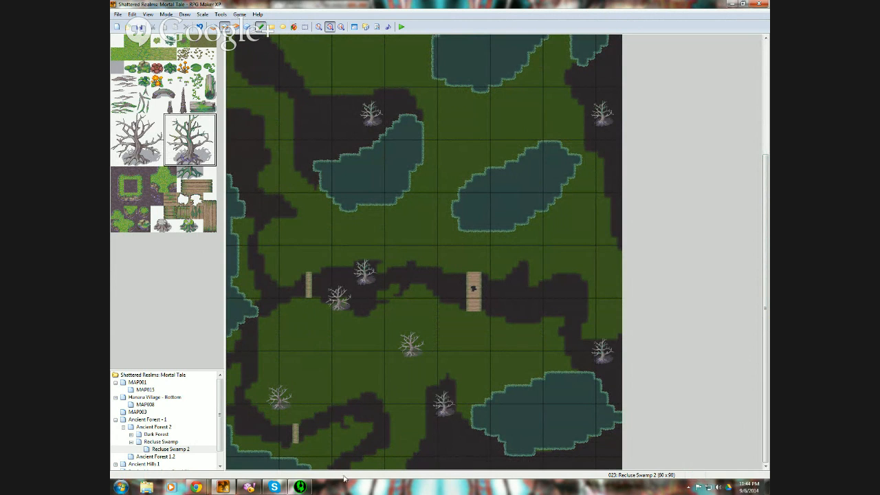
click(241, 411)
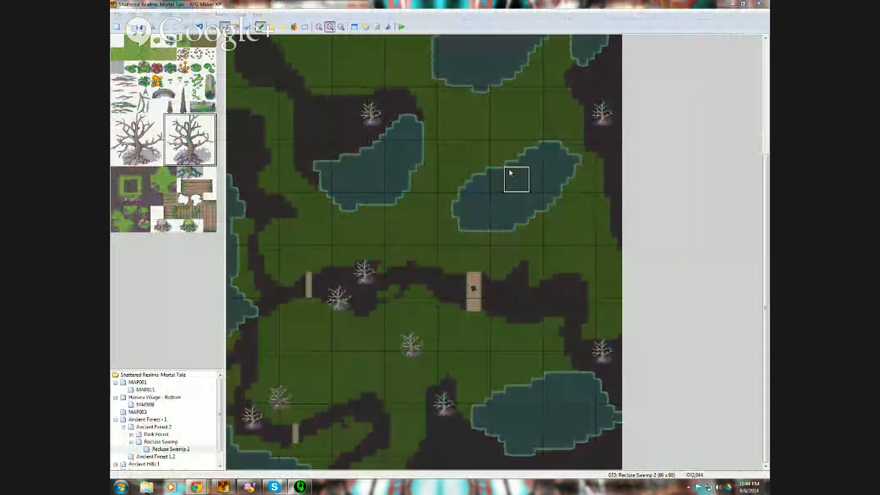
click(743, 4)
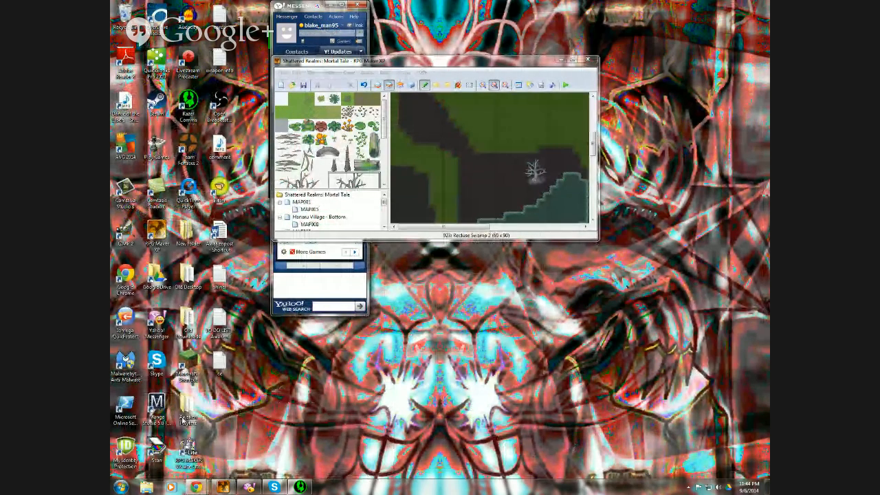
mouse_move(199, 489)
right_click(184, 449)
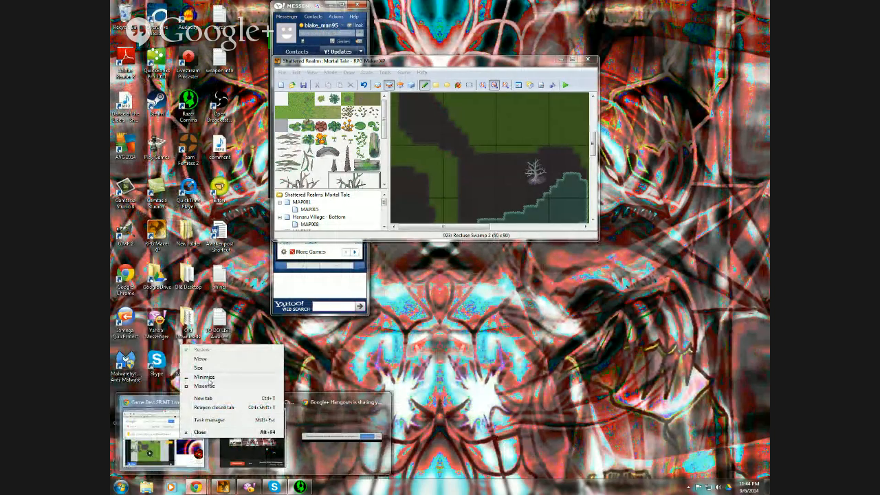
click(205, 386)
click(734, 4)
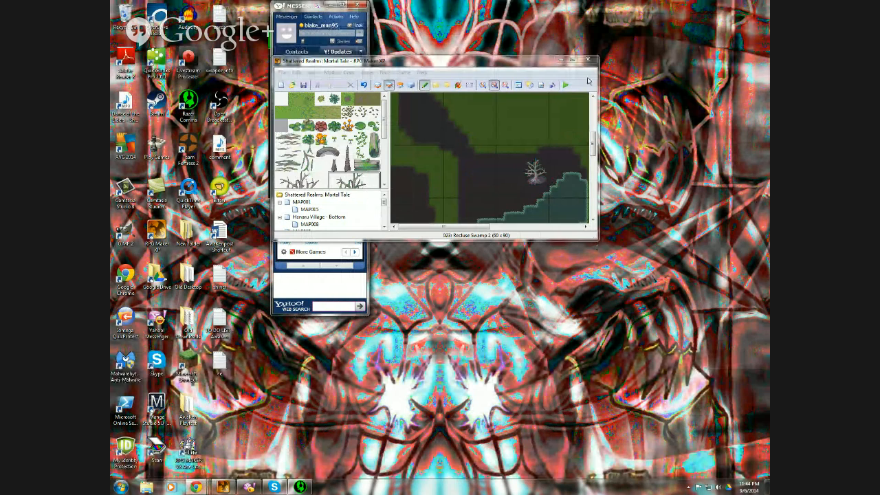
key(super+Up)
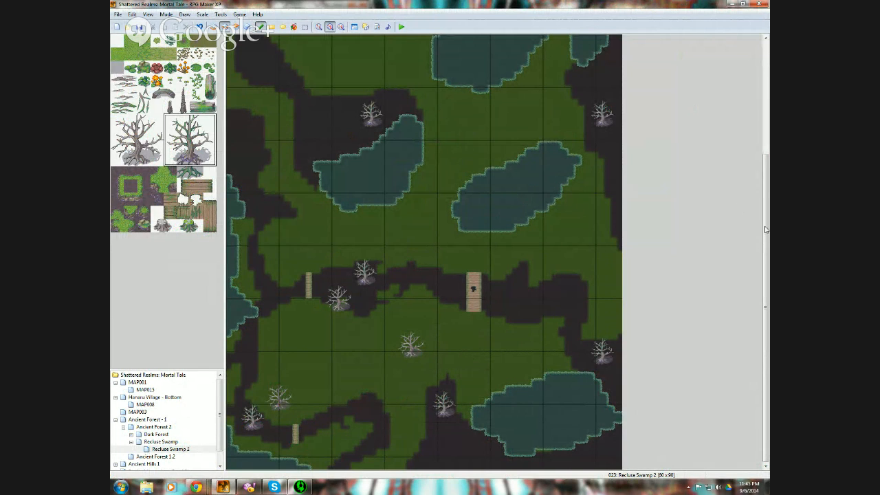
- On the first layer, paint overlapping ellipses of the textured dark grass tile across the open grass areas of the swamp
drag(767, 238, 767, 125)
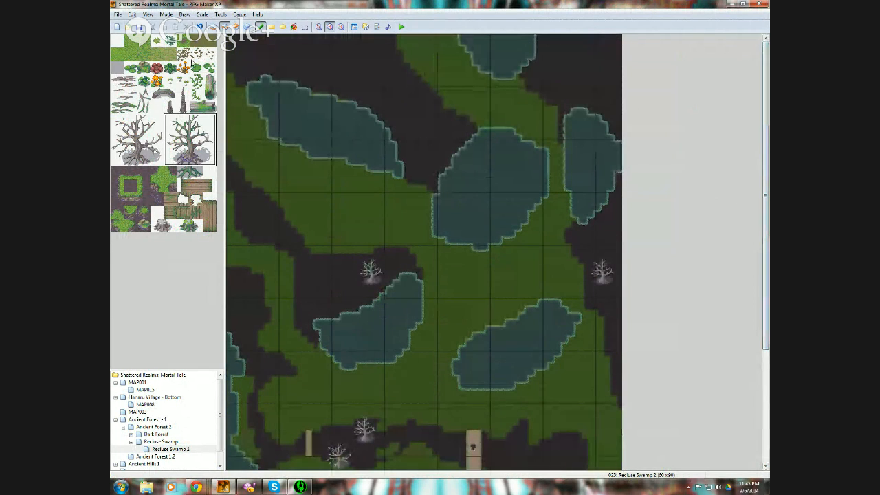
click(213, 27)
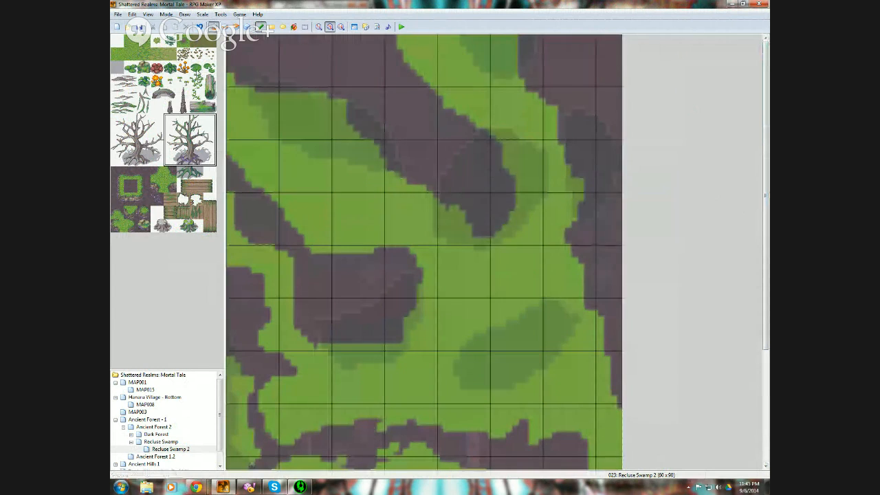
click(143, 54)
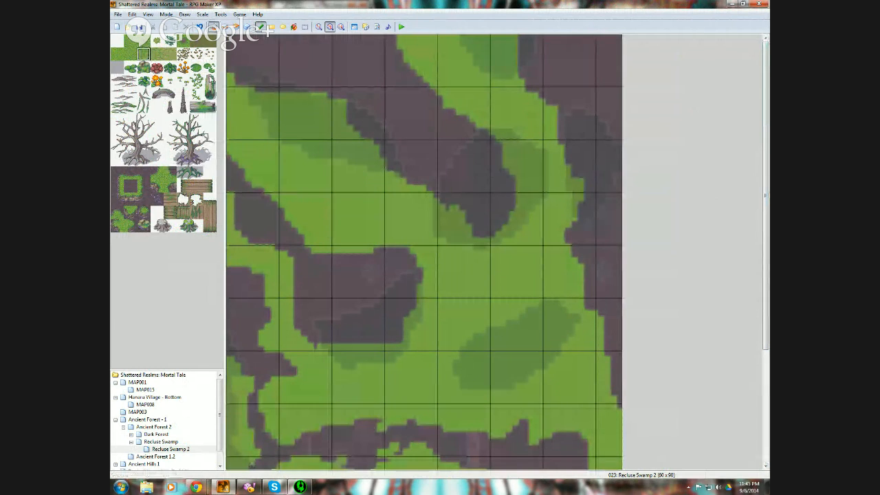
click(282, 27)
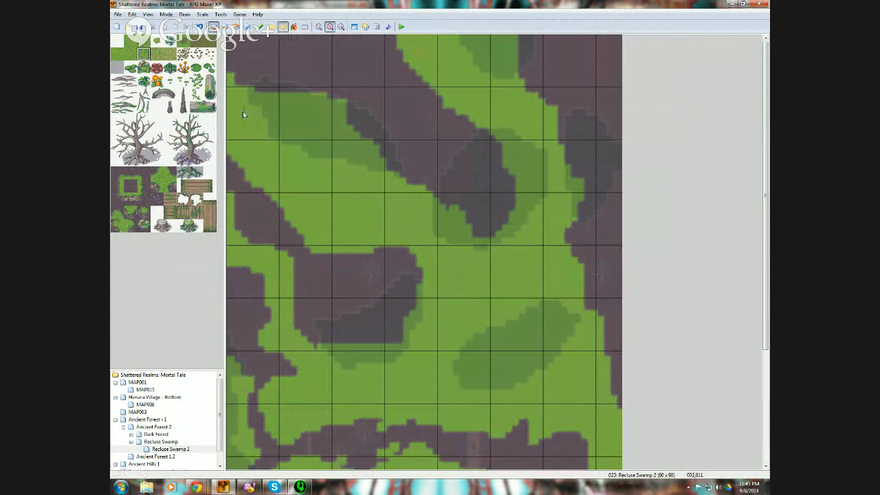
drag(301, 169, 351, 201)
mouse_move(315, 162)
mouse_down()
mouse_move(337, 194)
mouse_move(407, 228)
mouse_move(471, 273)
mouse_move(478, 289)
mouse_move(456, 275)
mouse_move(466, 283)
mouse_up()
mouse_move(432, 340)
mouse_down()
mouse_move(424, 356)
mouse_move(473, 305)
mouse_move(463, 304)
mouse_move(427, 243)
mouse_move(376, 225)
mouse_up()
scroll(756, 307, down, 3)
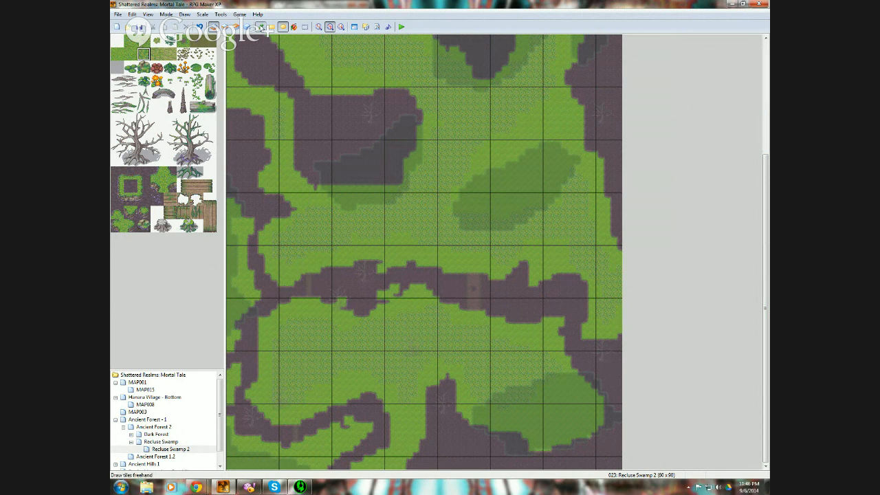
- Flood fill the leftover plain grass patches in the northwest, the northeast, along the eastern edge and above the middle channel with brown dirt
click(261, 26)
click(293, 26)
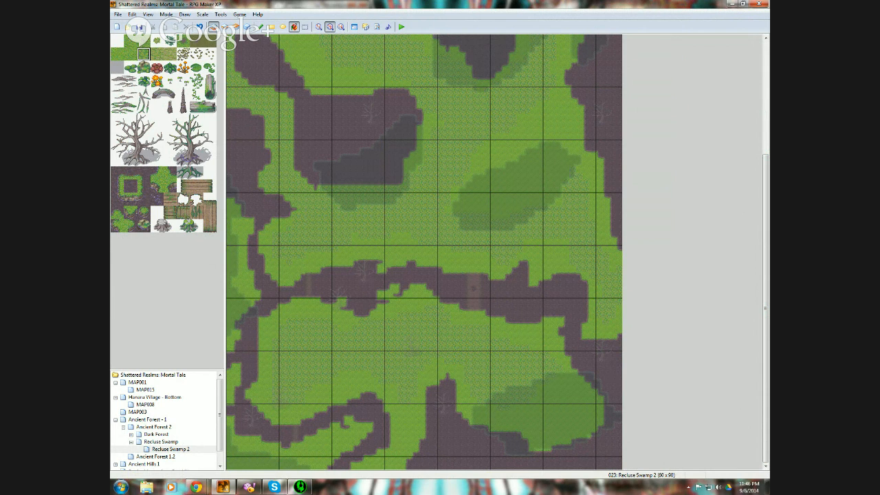
drag(765, 176, 765, 57)
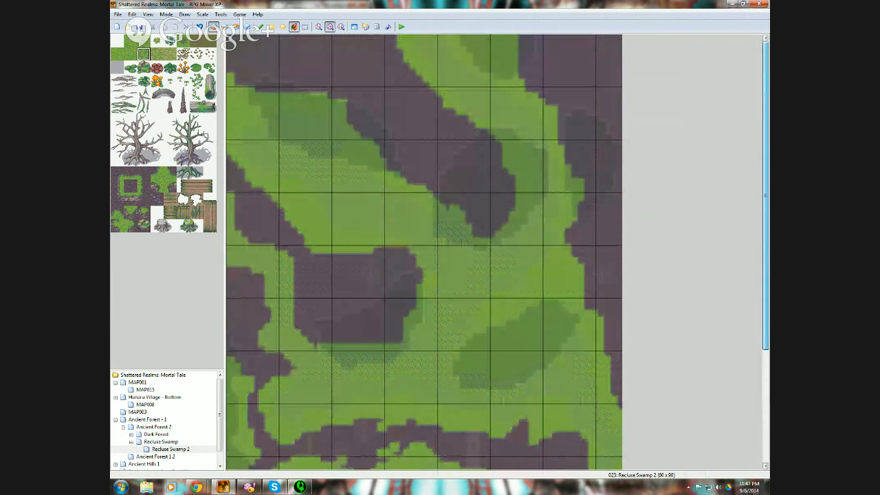
click(143, 39)
click(300, 220)
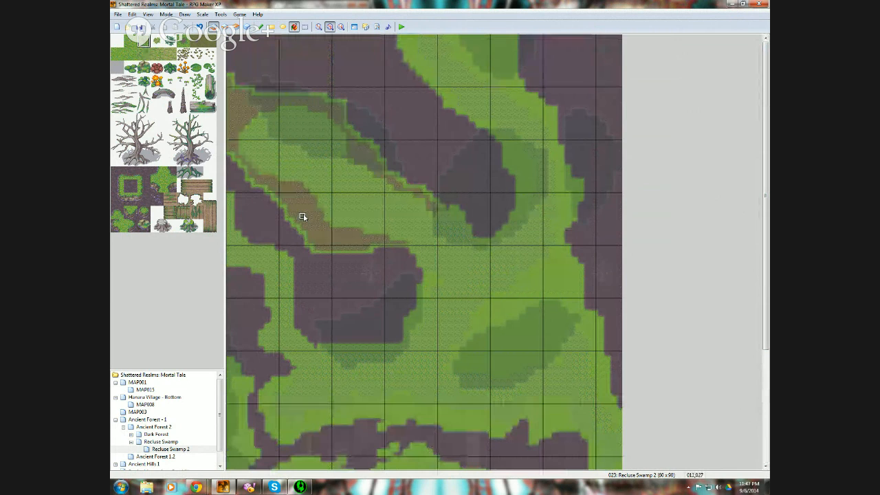
click(448, 99)
click(436, 86)
click(460, 53)
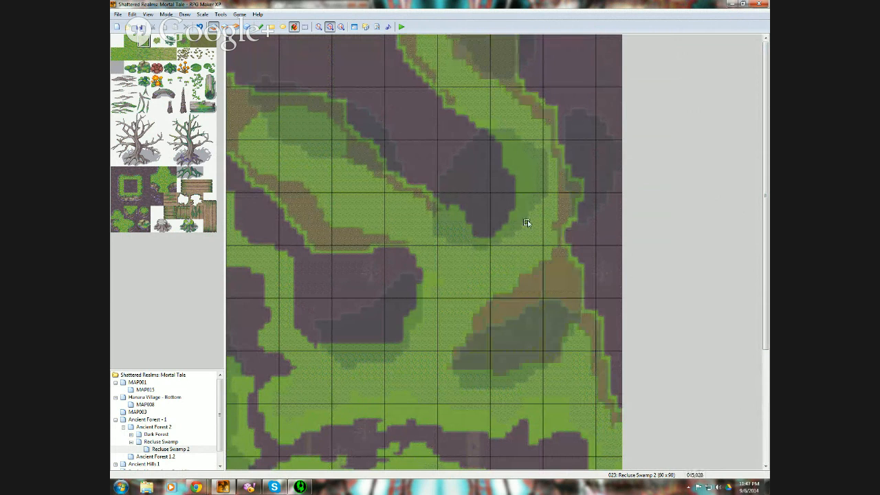
click(465, 422)
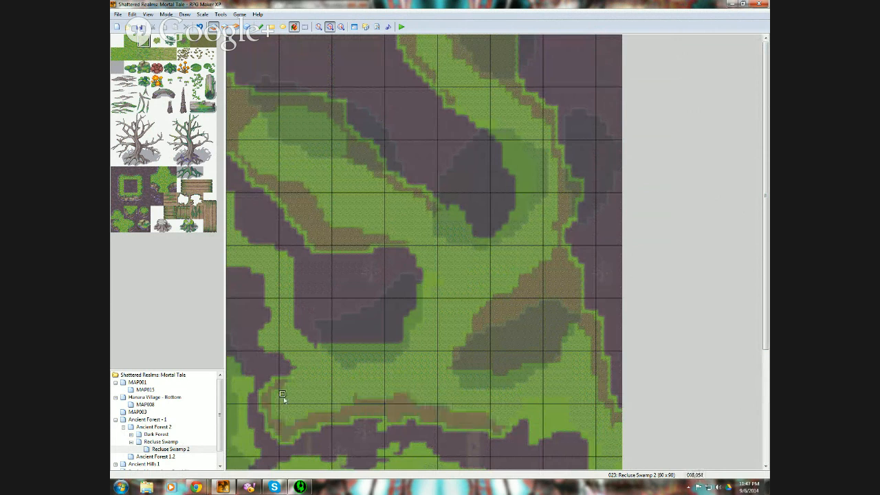
- Flood-fill the bright grass pockets on the western edge, the southeastern shore and the southern islands with the brown ground tile
click(242, 388)
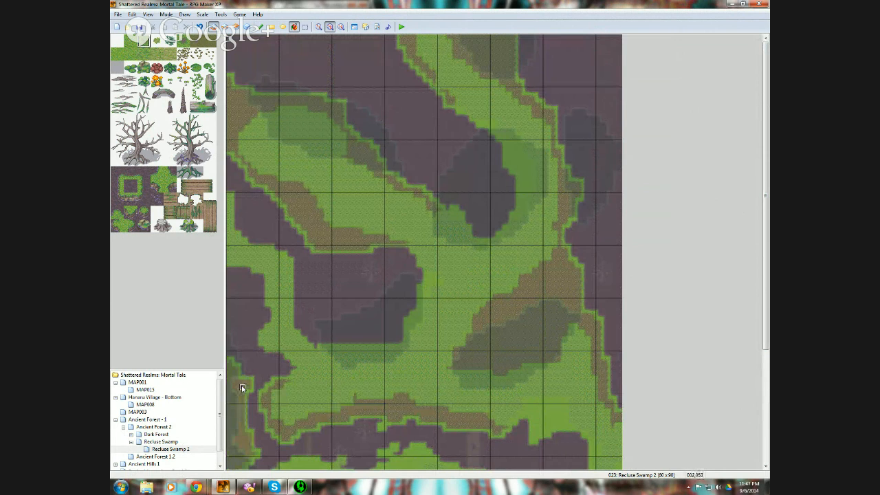
click(553, 416)
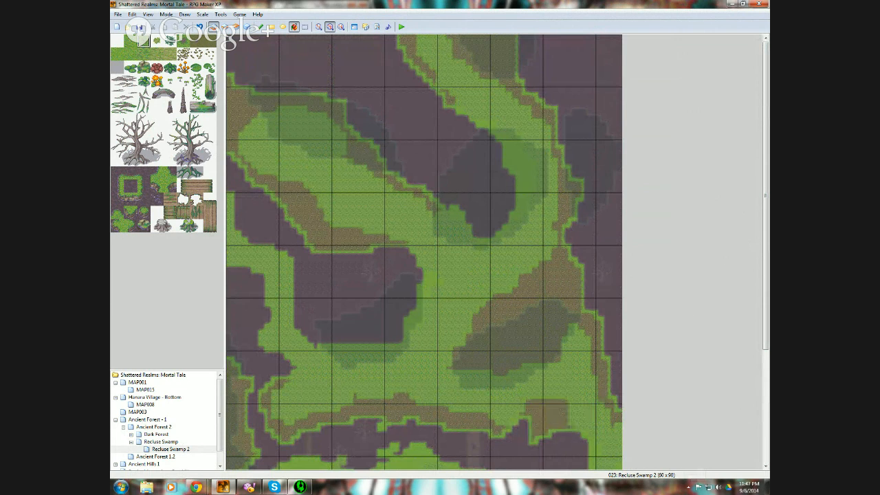
drag(768, 248, 597, 353)
click(540, 344)
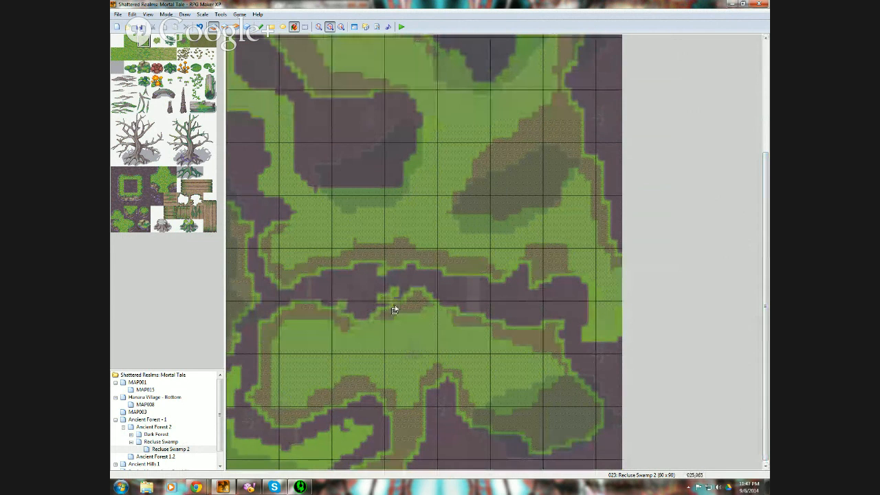
click(330, 449)
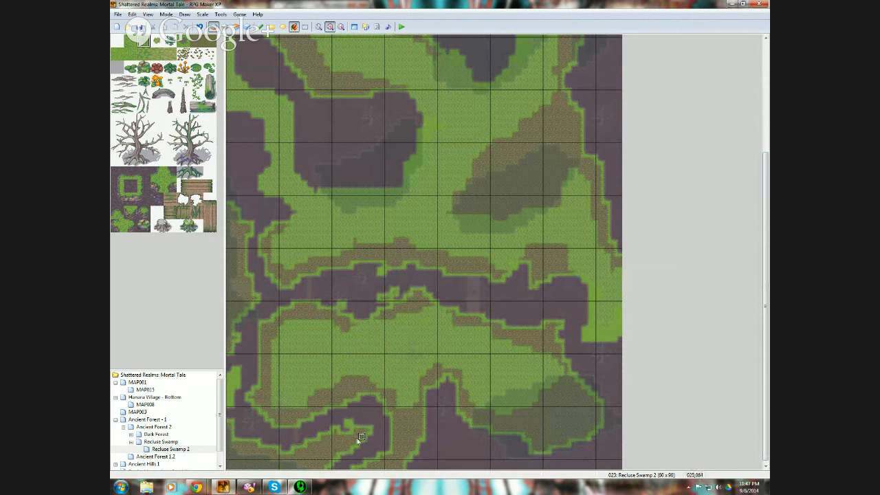
- Paint lighter grass ellipses on layer 1 along the northwestern path and around the central fork
drag(764, 275, 753, 158)
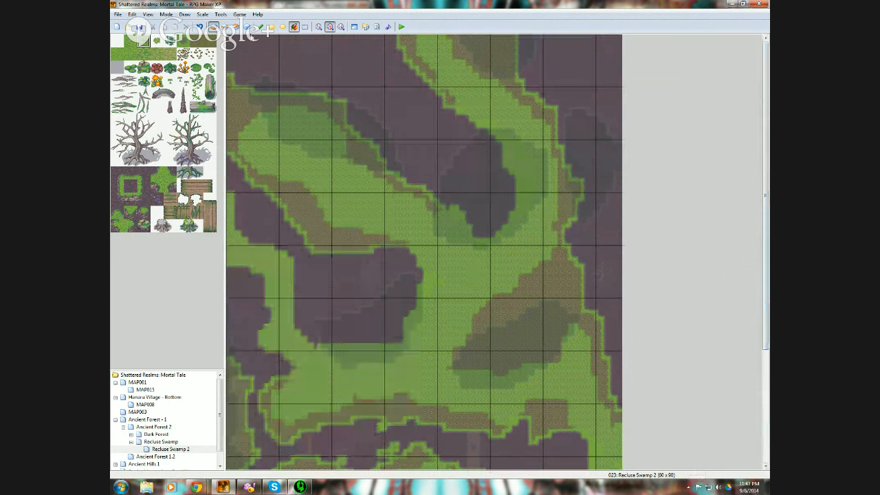
click(247, 27)
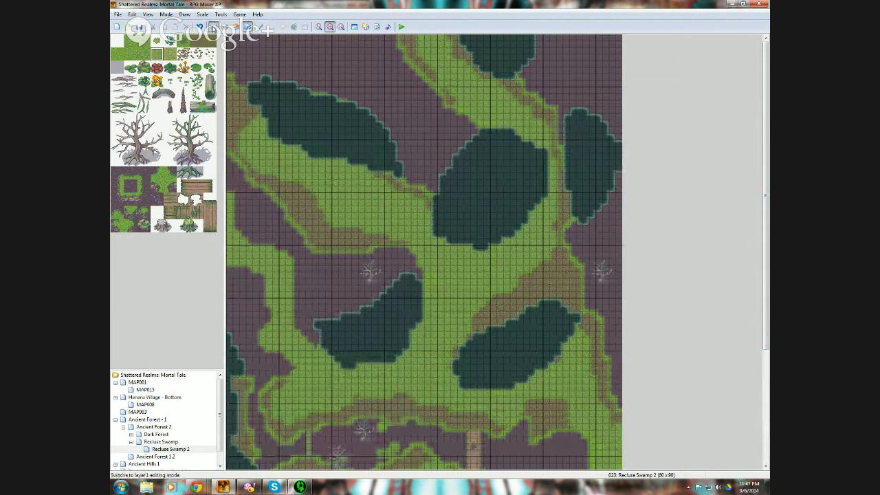
click(213, 27)
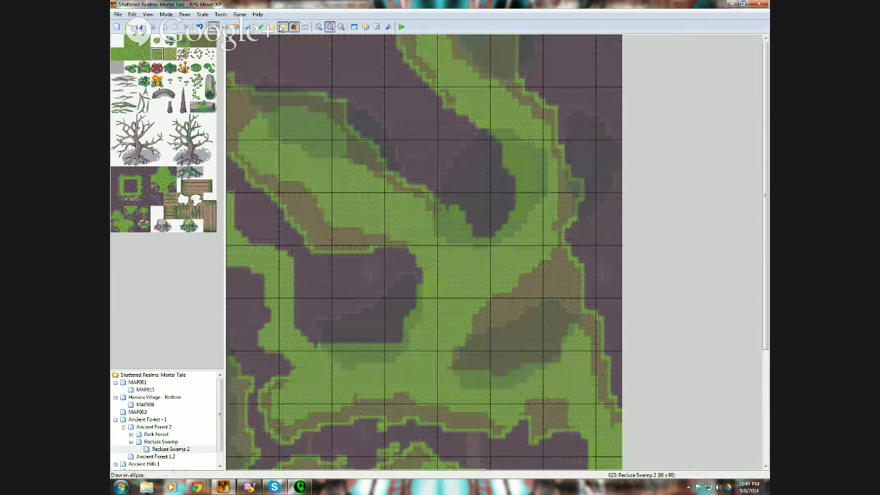
click(283, 26)
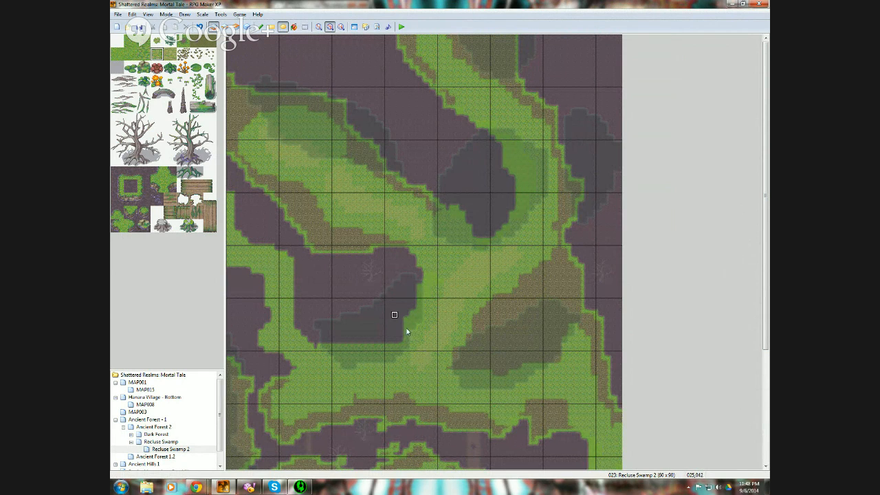
- On layer 2, draw a broken trail of pale path patches from the western entrance down to the wide wooden bridge
click(158, 41)
click(225, 26)
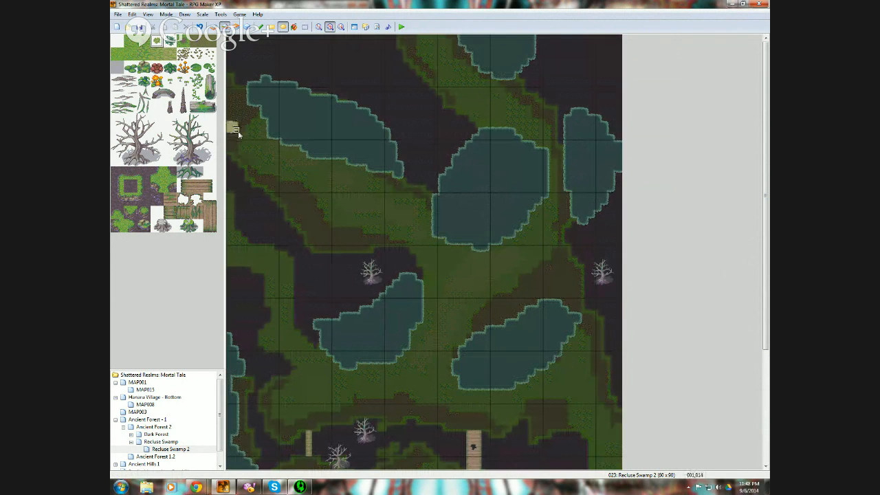
click(214, 26)
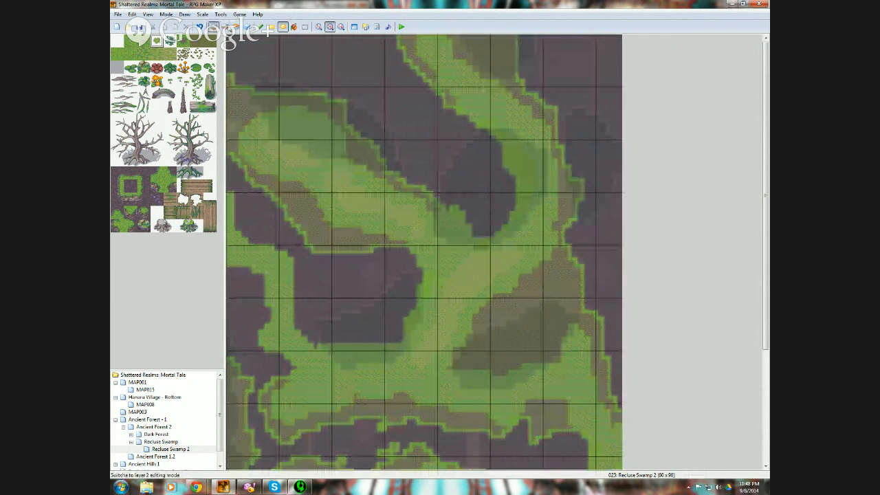
click(225, 26)
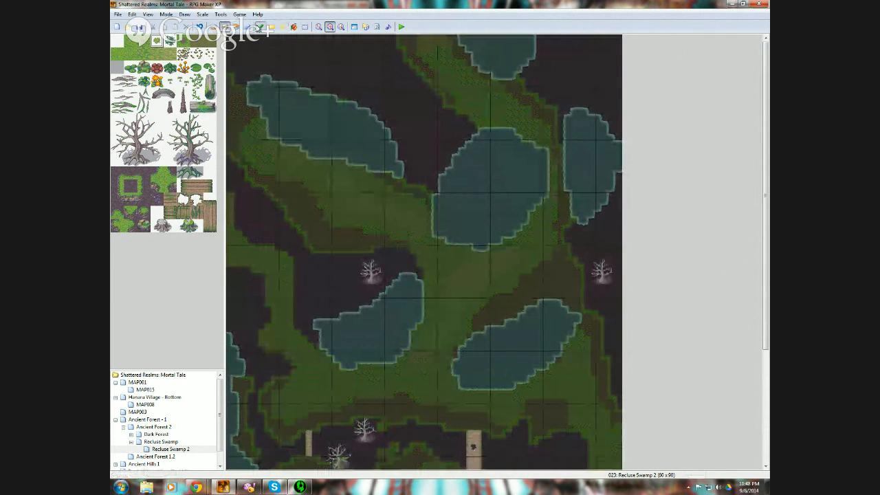
mouse_move(230, 124)
mouse_down()
mouse_move(296, 178)
mouse_move(421, 244)
mouse_move(449, 308)
mouse_move(421, 372)
mouse_move(473, 423)
mouse_up()
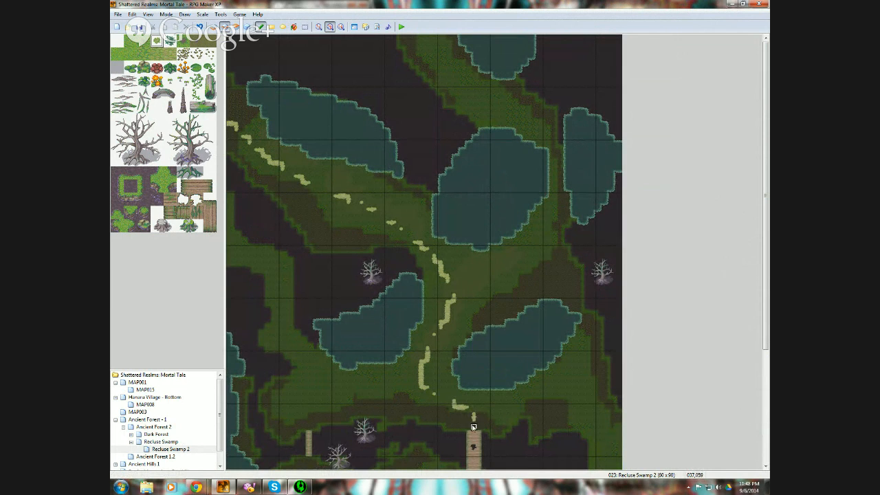
- Add pale path patches near the narrow southwestern bridge and from the central fork up the east side of the large lake
click(311, 414)
click(336, 402)
click(482, 274)
click(544, 237)
click(553, 215)
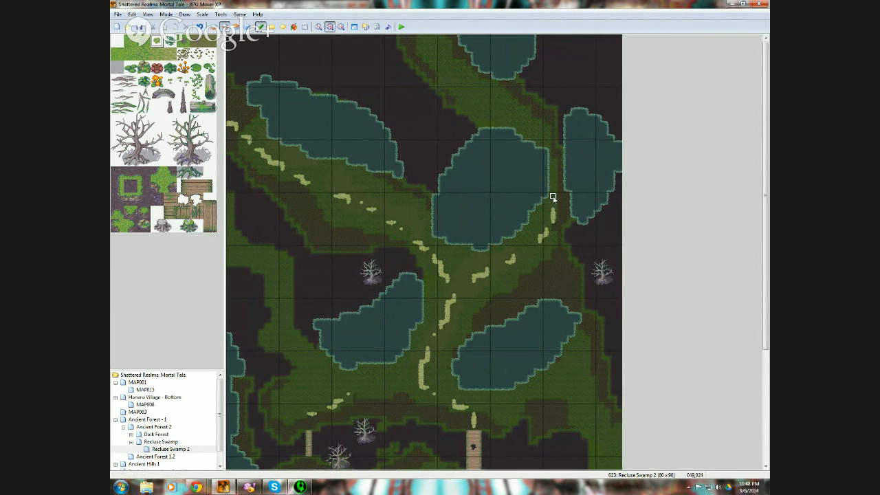
- Continue the pale path patches from the large lake's northeastern side along the grass strip to the map's northern edge
click(545, 130)
click(513, 110)
click(494, 104)
click(471, 88)
click(448, 68)
click(431, 45)
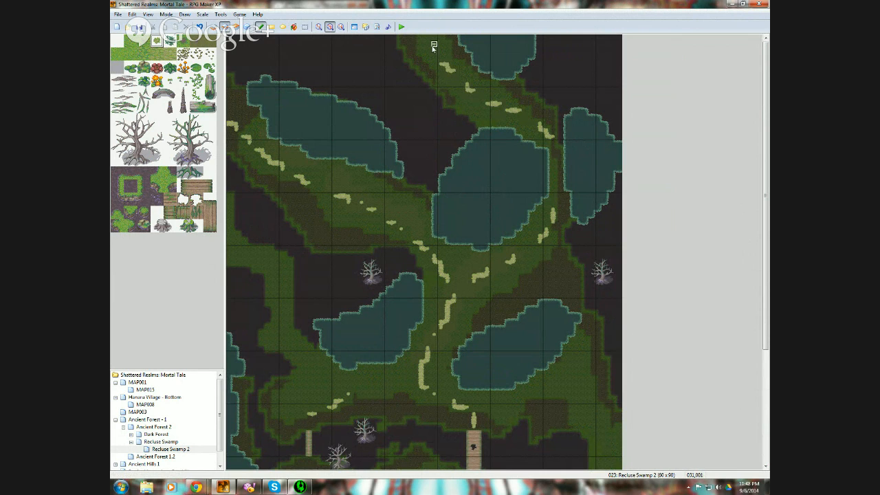
- Place pale path patches along the narrow western grass path, from the map's west edge down towards the southwestern clearing
click(239, 248)
click(276, 272)
mouse_move(288, 314)
mouse_down()
mouse_move(289, 341)
mouse_move(308, 374)
mouse_up()
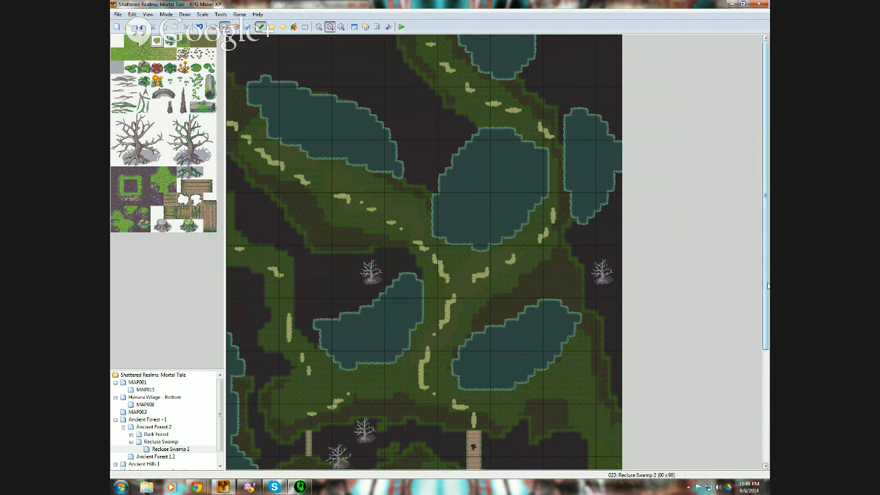
- Draw pale path patches across the southern island, leading from both bridges towards its southern exit
drag(765, 297, 765, 402)
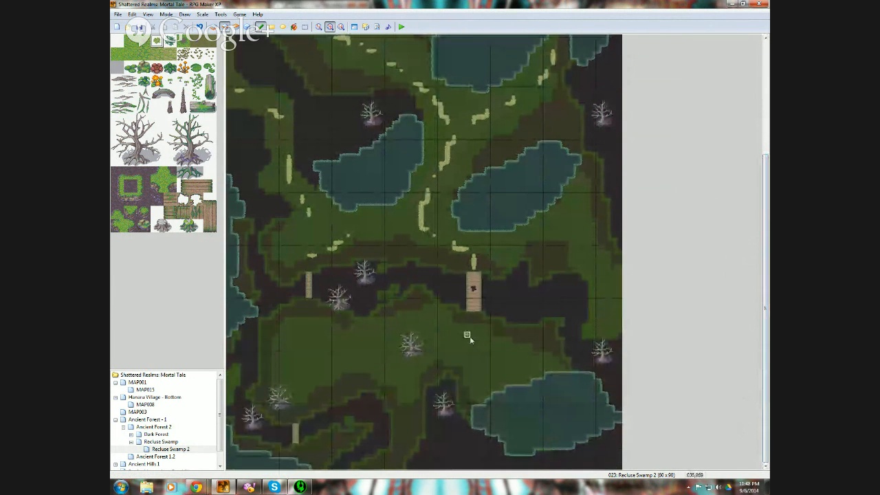
drag(420, 371, 402, 398)
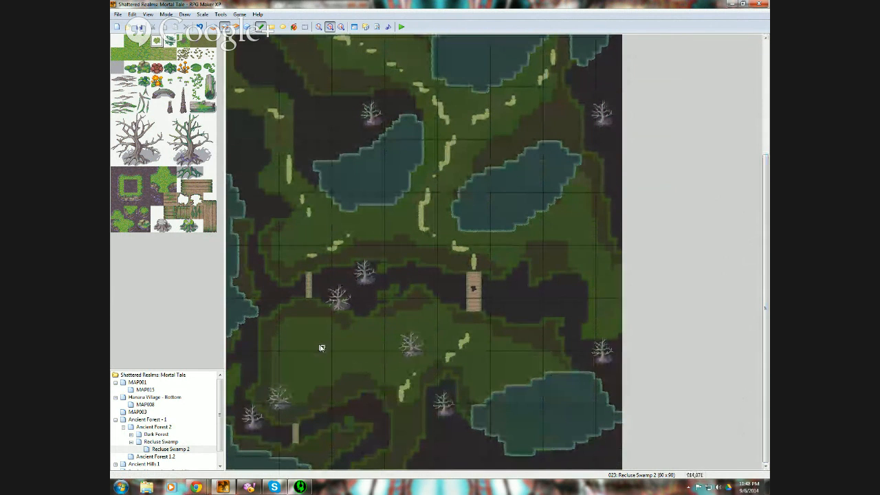
mouse_move(302, 320)
mouse_down()
mouse_move(306, 332)
mouse_move(371, 355)
mouse_up()
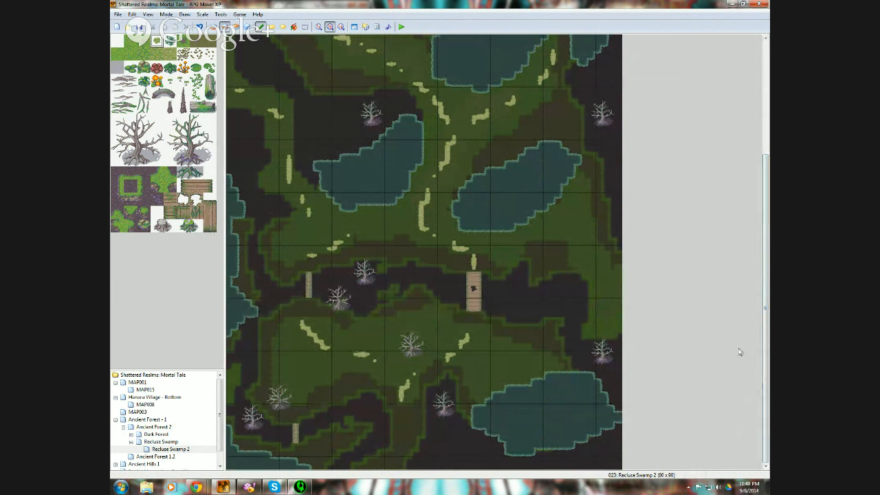
- Switch to event editing, open the Recluse Swamp map and create a new event on its southern exit at tile 029,059
key(F5)
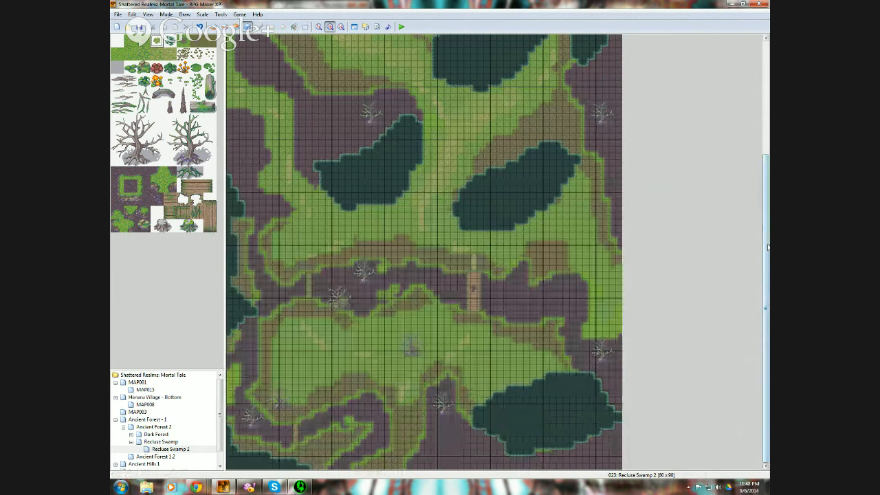
scroll(337, 149, up, 5)
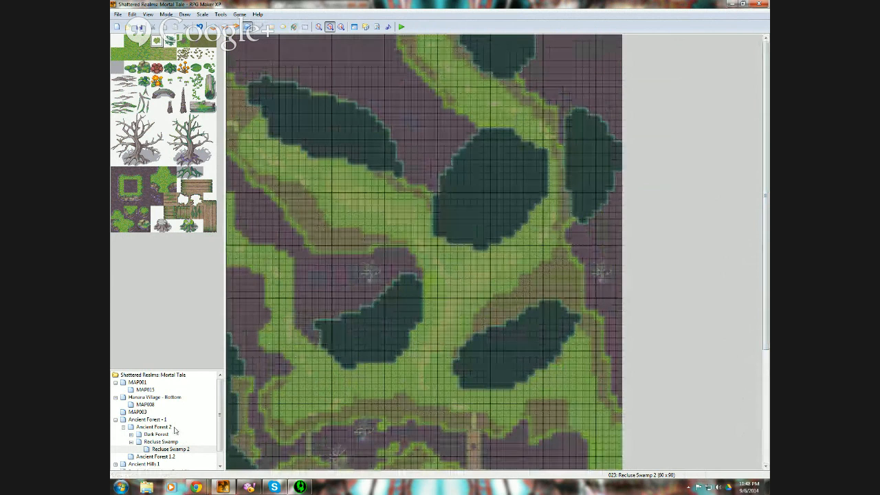
click(161, 442)
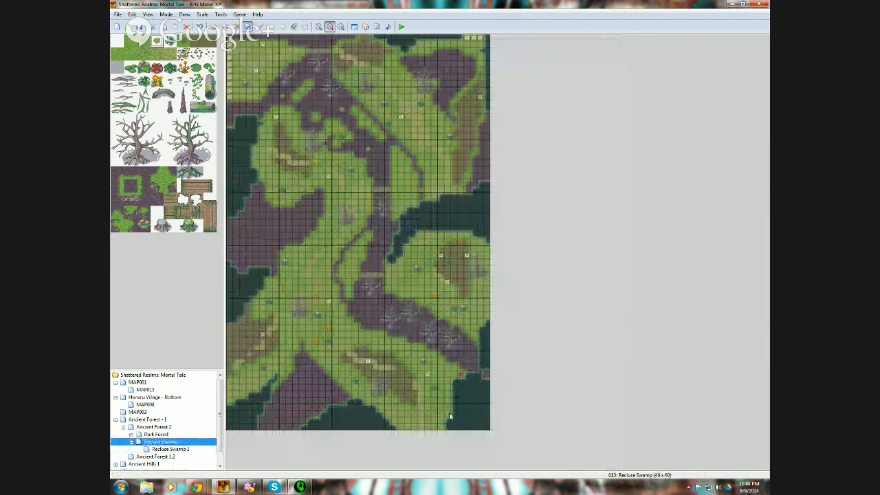
right_click(420, 427)
click(460, 369)
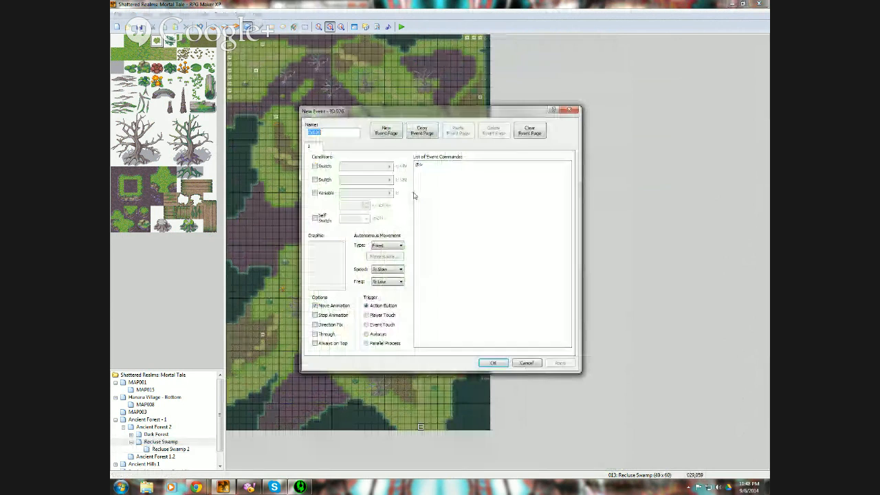
- Add a Transfer Player command to the new event and choose Recluse Swamp 2 as the destination map
double_click(437, 171)
click(447, 177)
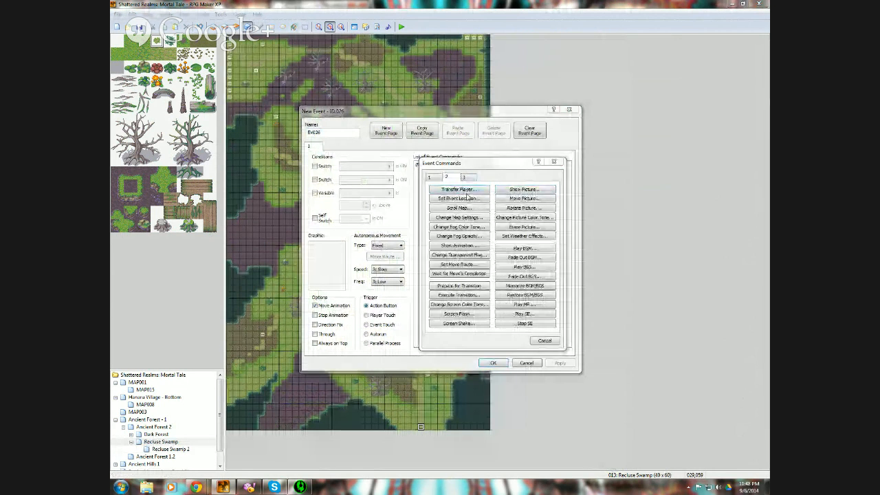
click(459, 189)
click(532, 225)
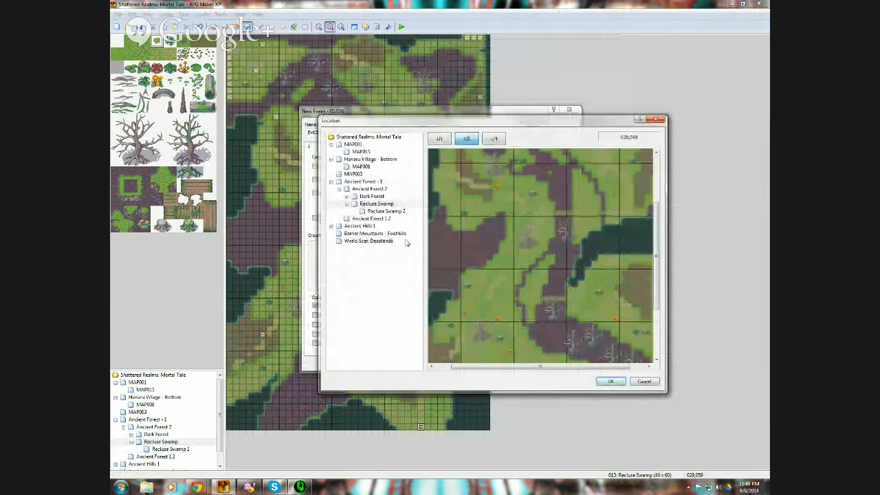
click(387, 210)
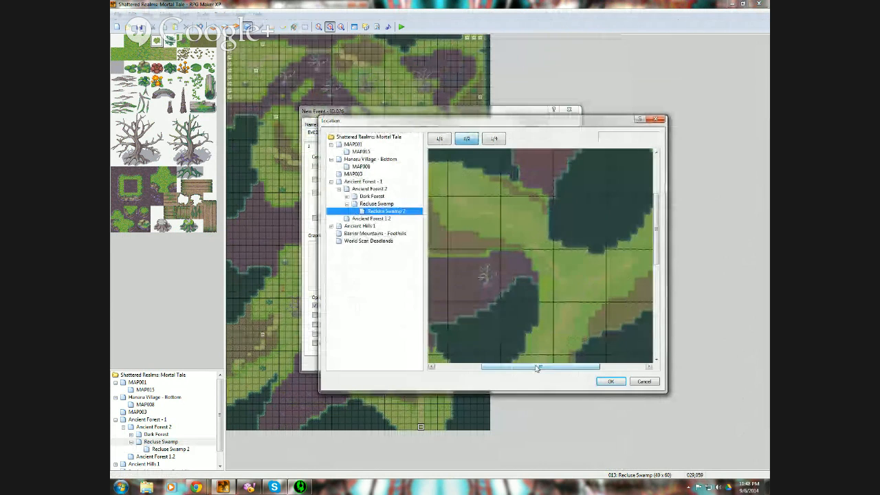
- Set the transfer destination to tile 001,011 at the western entrance and make the event trigger on Player Touch
drag(539, 367, 442, 376)
drag(657, 231, 657, 191)
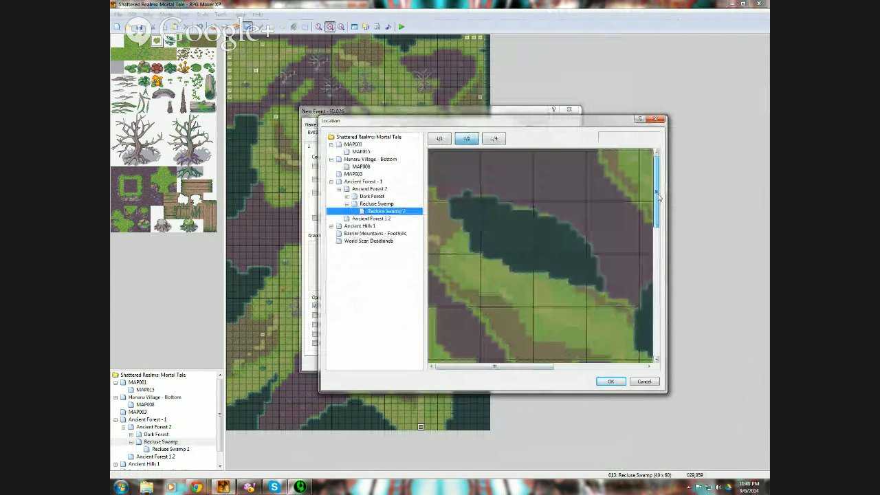
click(438, 224)
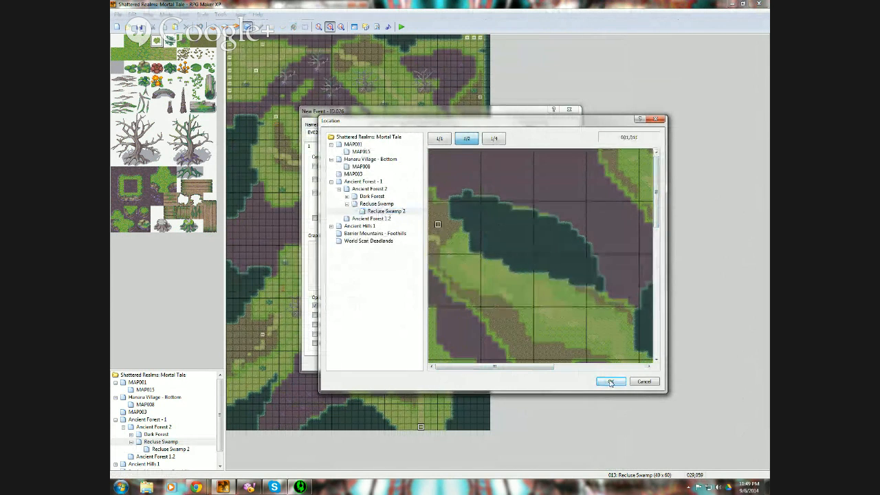
click(611, 381)
click(486, 304)
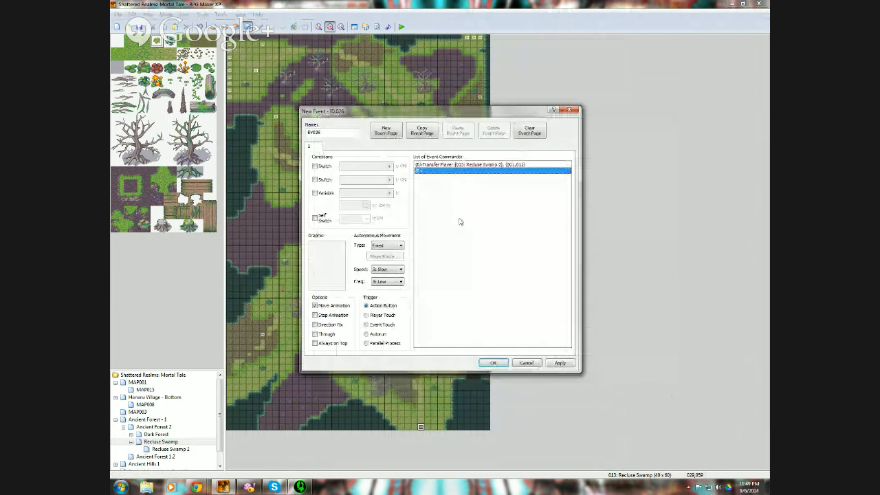
click(376, 315)
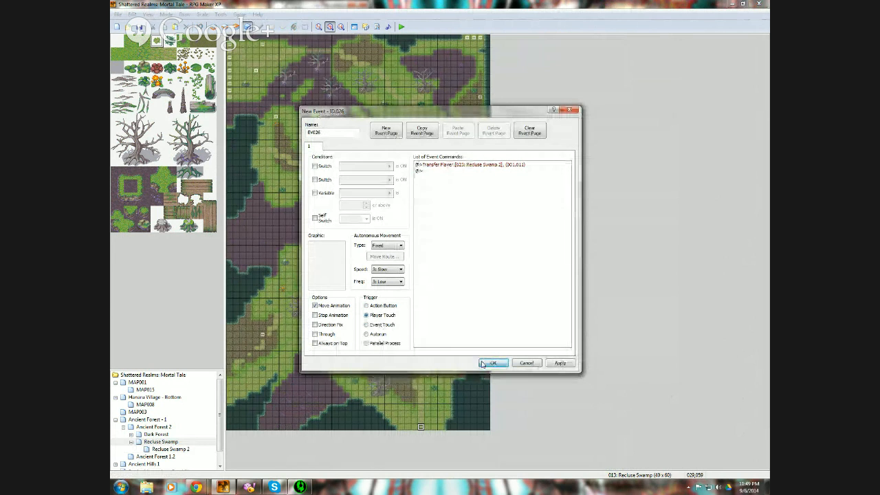
click(494, 362)
- Place the player's starting position at tile 029,056, just north of the exit event, and launch a playtest
right_click(422, 408)
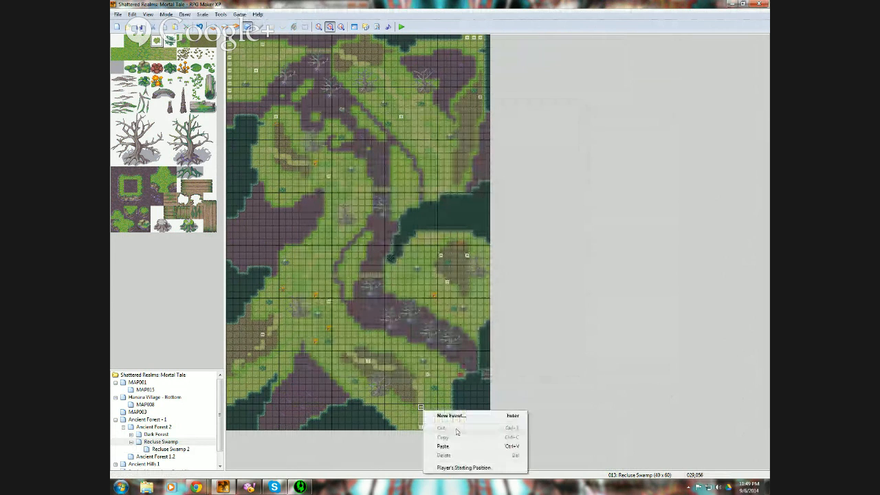
click(456, 468)
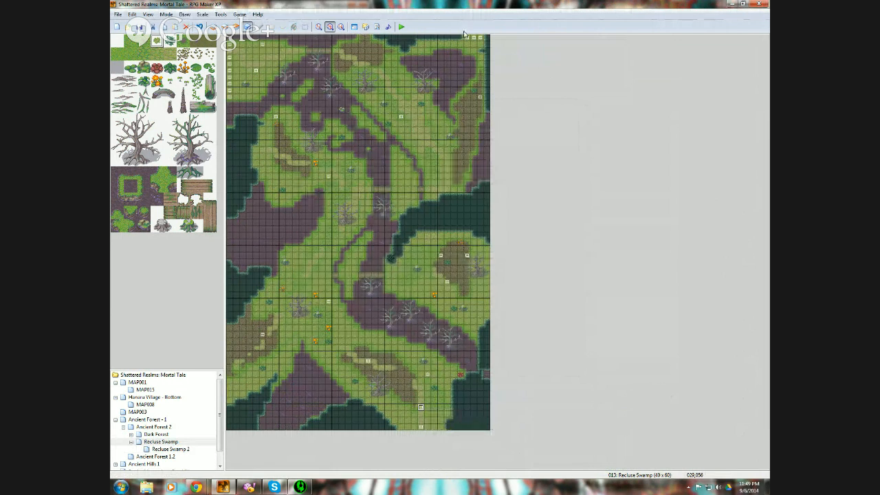
click(401, 26)
key(Return)
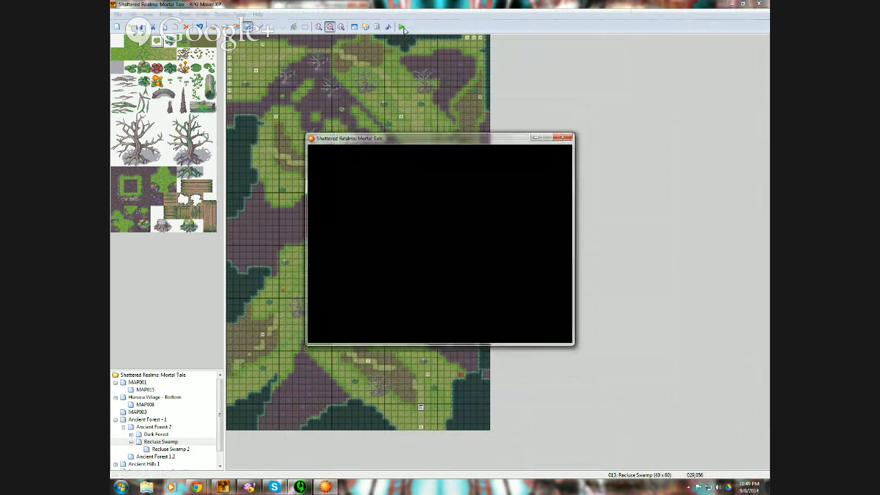
- Start the game, walk south through the exit into Recluse Swamp 2 and explore the new path
key(Return)
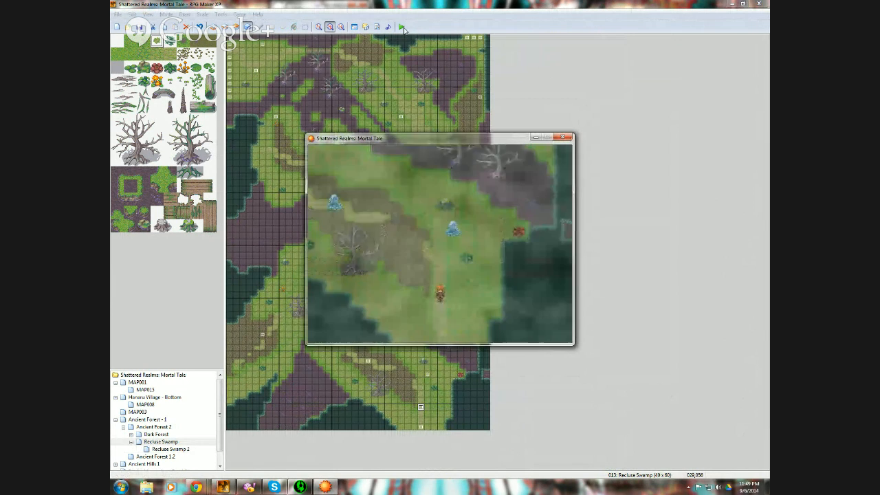
key(Down)
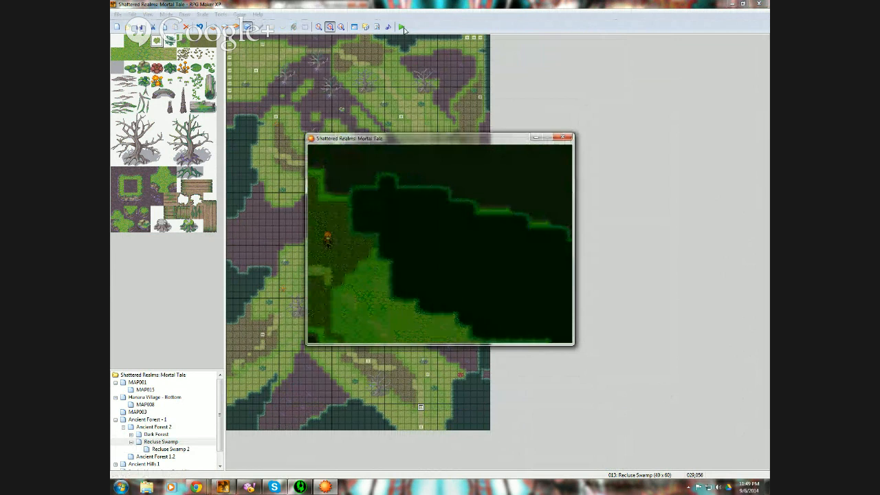
key(Down)
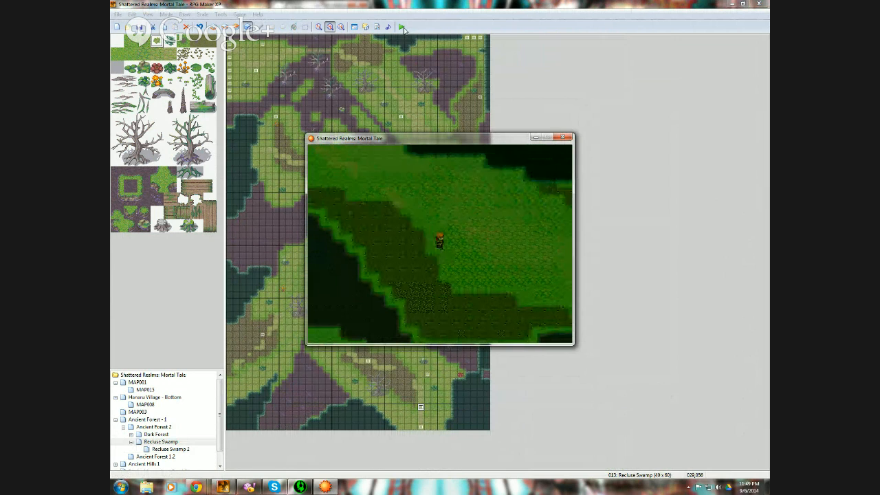
- Walk the character east through Recluse Swamp 2 and north along the narrow path to inspect the terrain in the playtest
key(Right)
key(Down)
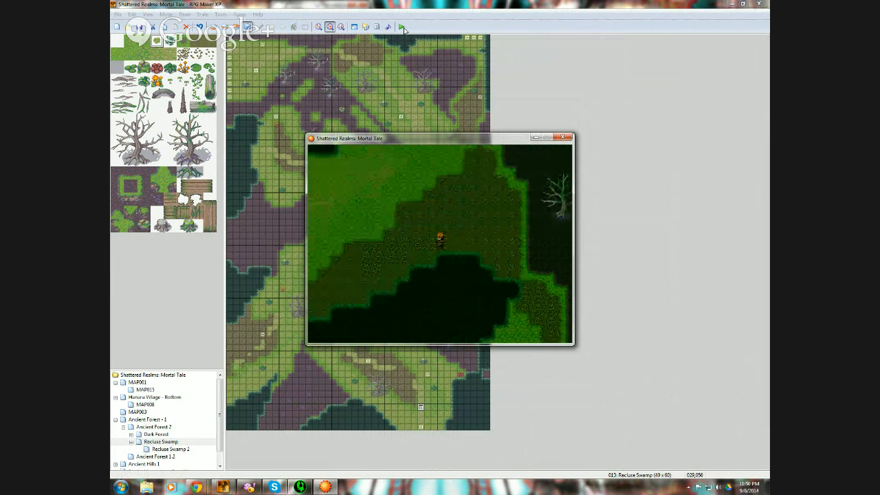
key(Up)
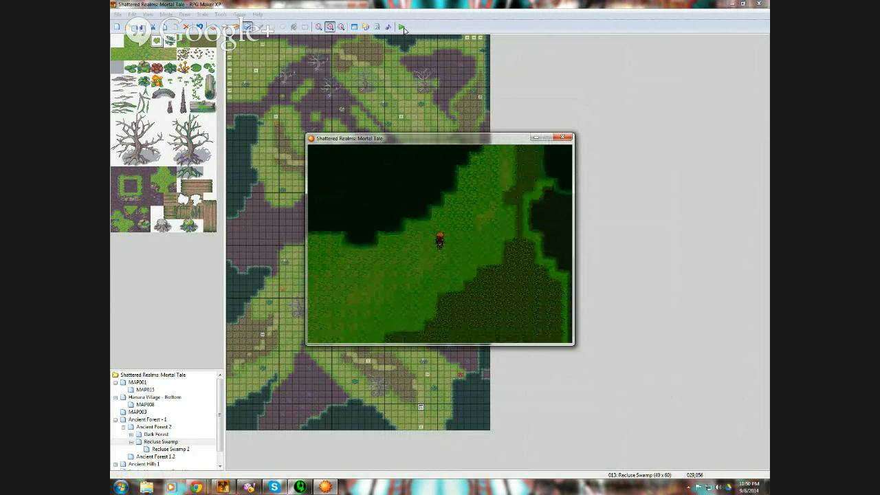
key(Right)
key(Up)
key(Up)
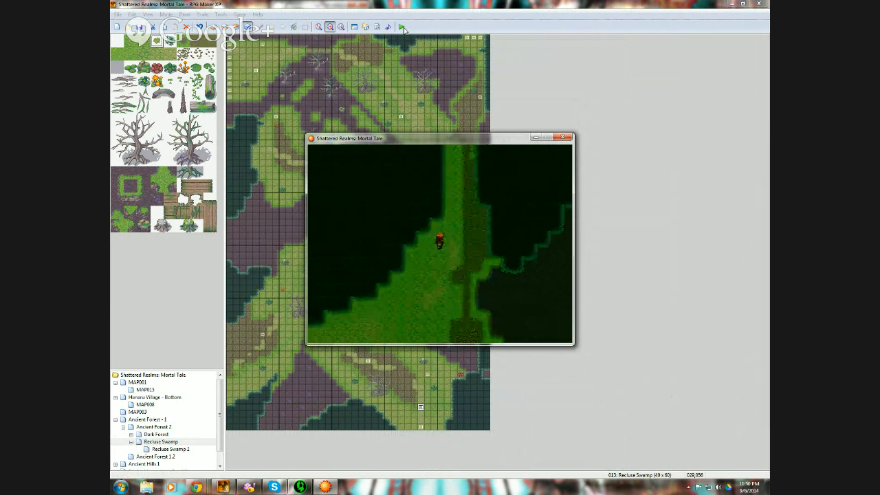
key(Up)
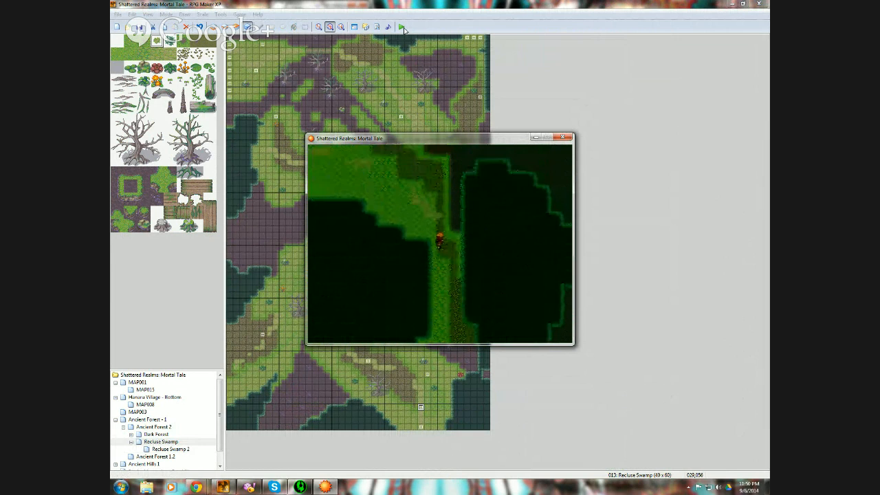
- Follow the wide path northwest to inspect the rest of the route, and close the playtest
key(Left)
key(Left)
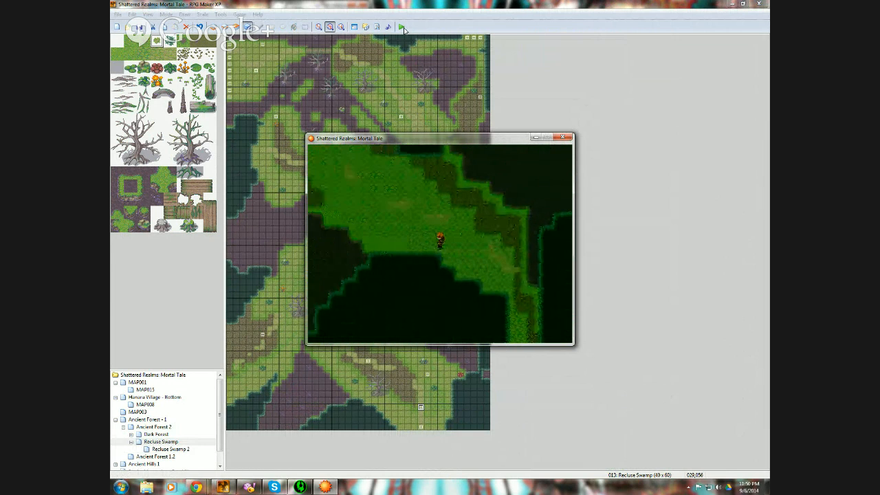
key(Up)
key(Up)
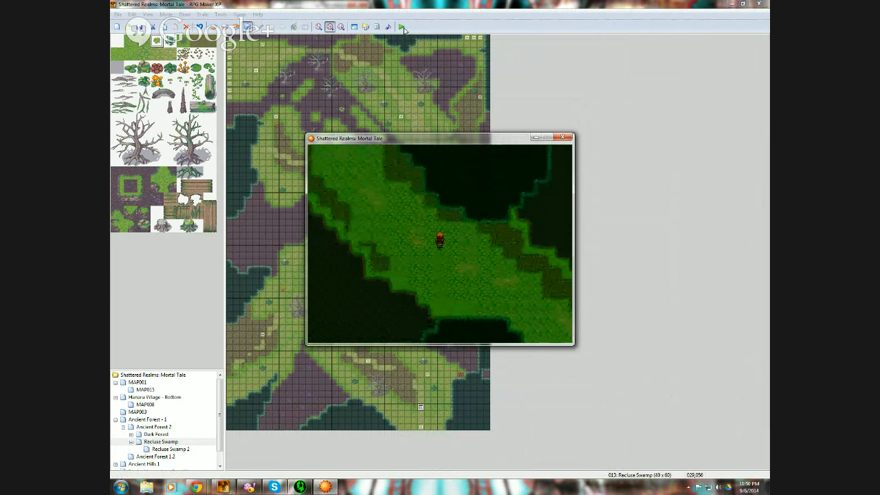
key(Left)
key(Up)
key(Left)
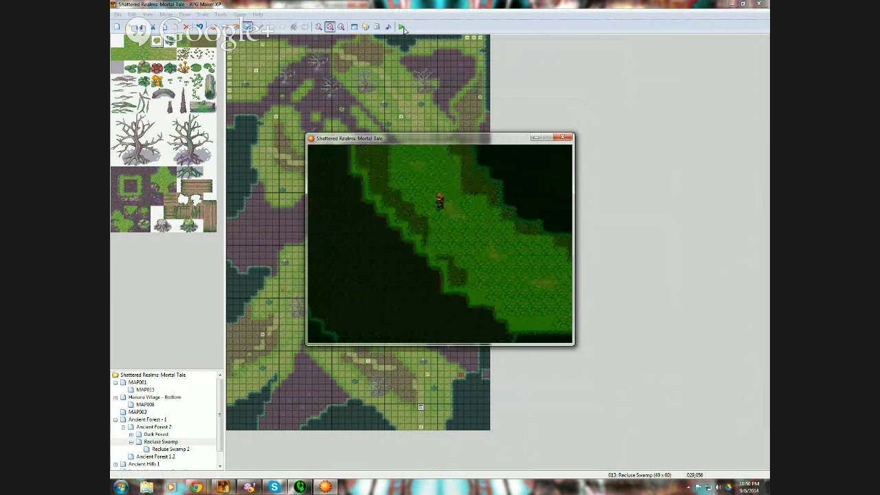
key(Up)
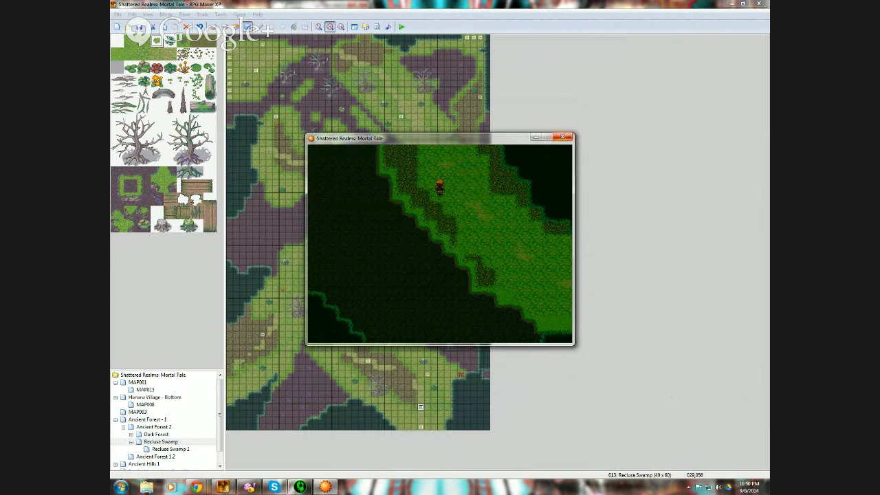
click(563, 139)
click(564, 138)
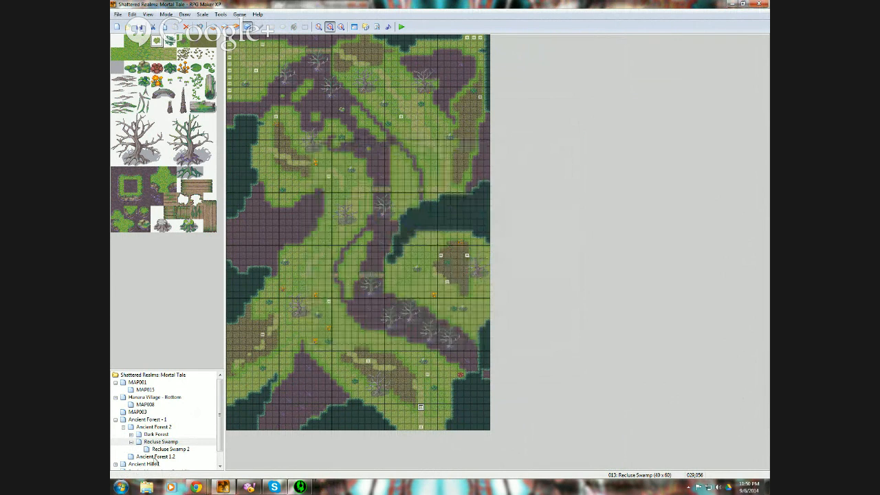
- Open the Recluse Swamp 2 map and place fallen mossy logs on layer 2 along the northern paths and pond edges
click(169, 451)
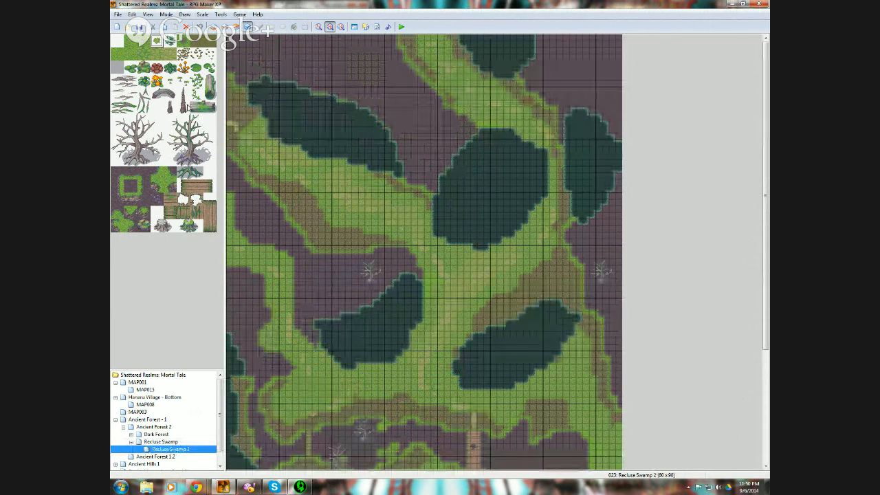
click(204, 106)
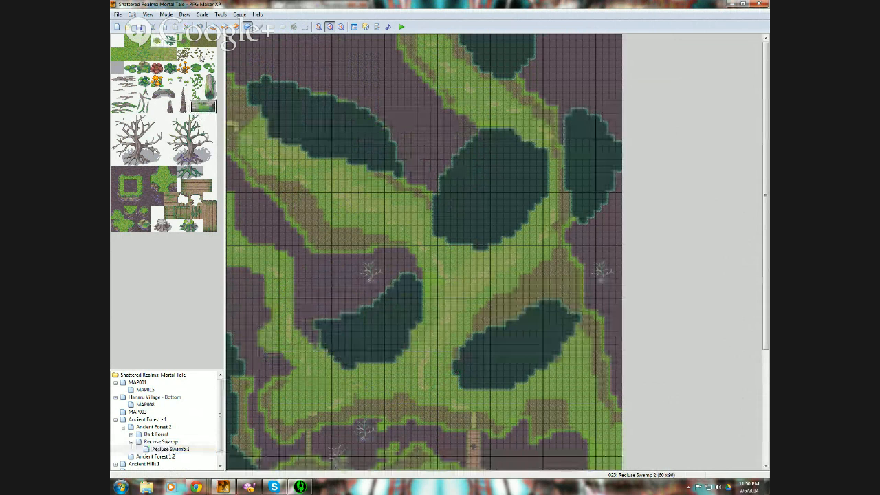
click(224, 26)
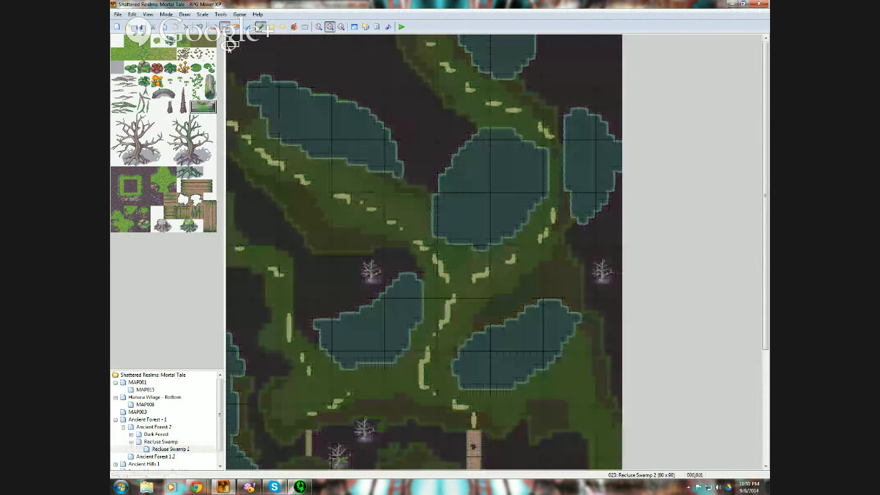
click(292, 150)
click(417, 189)
click(365, 250)
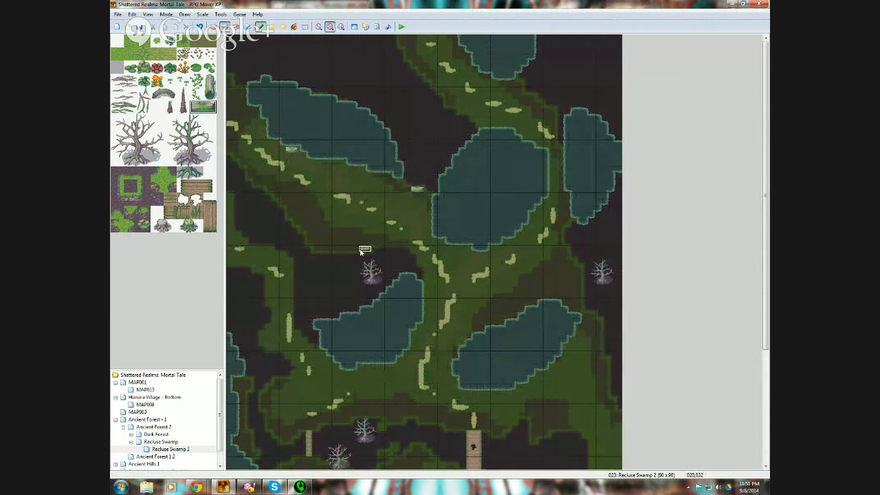
click(264, 249)
click(362, 368)
click(509, 396)
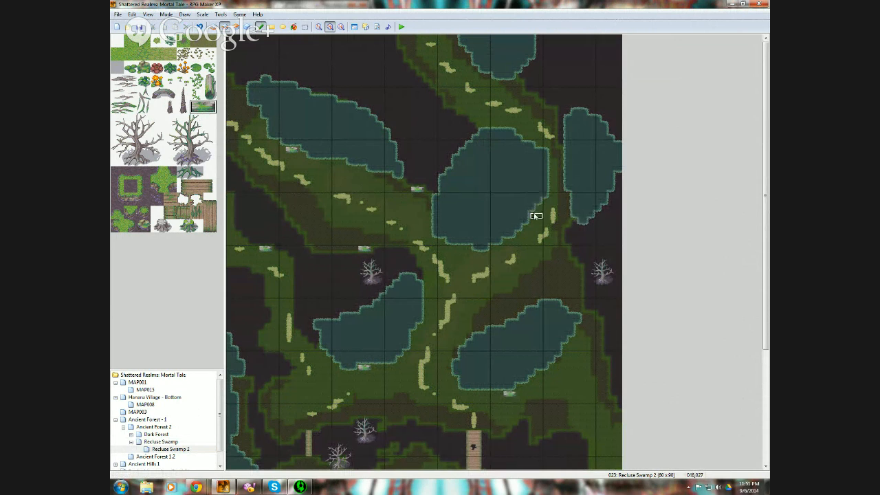
click(536, 216)
click(562, 197)
click(503, 85)
click(276, 382)
- Place more fallen mossy logs around the southern clearing, beside the southeastern pond and on the eastern grass
drag(766, 239, 753, 344)
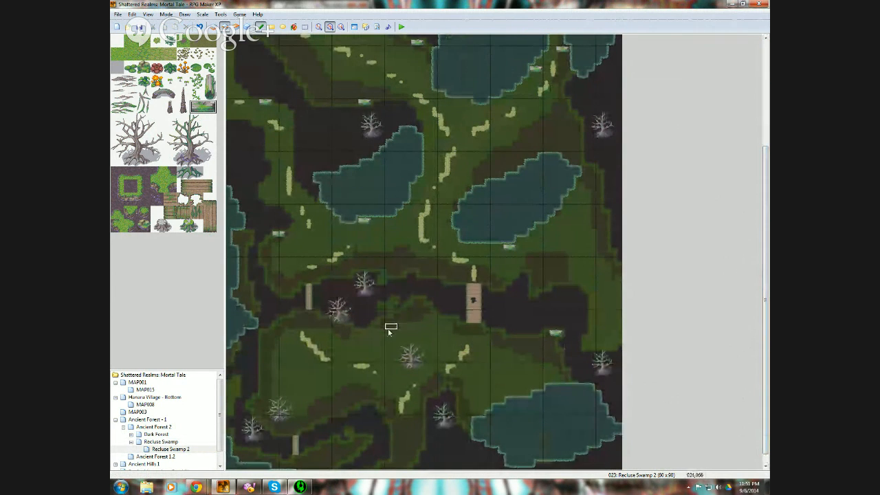
click(266, 333)
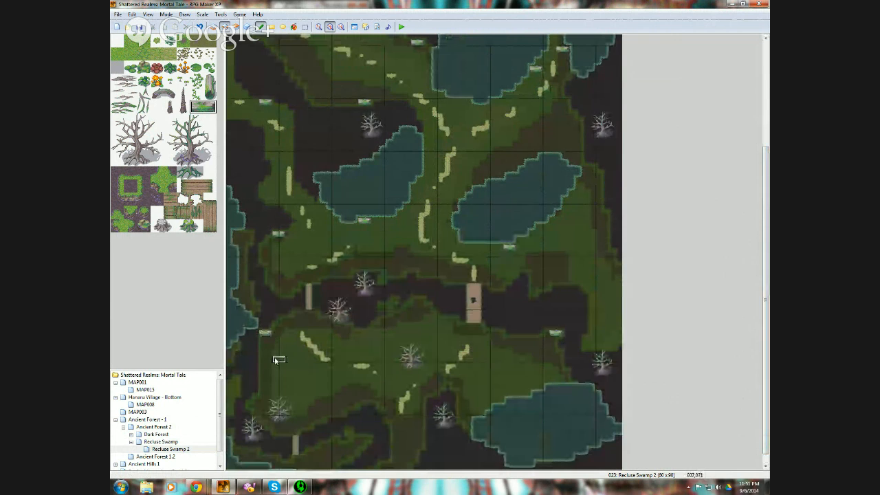
click(285, 432)
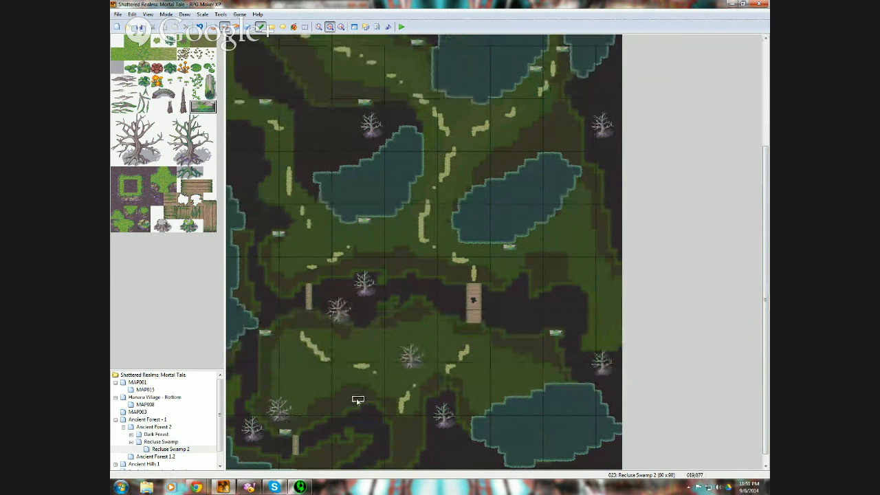
click(522, 394)
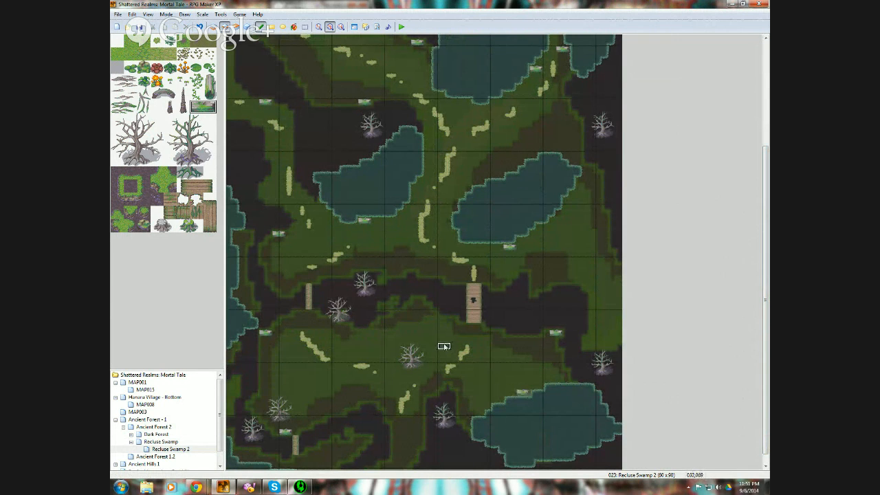
click(589, 347)
- Scatter bare tree stumps over the grass and dirt from the northern paths down to the southern clearing
click(167, 228)
drag(159, 226, 167, 227)
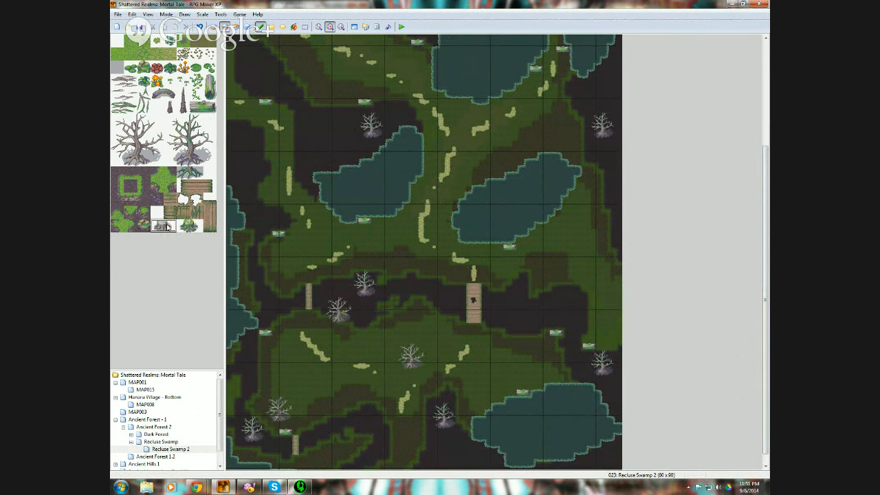
click(337, 70)
click(378, 90)
click(271, 188)
click(299, 253)
click(609, 313)
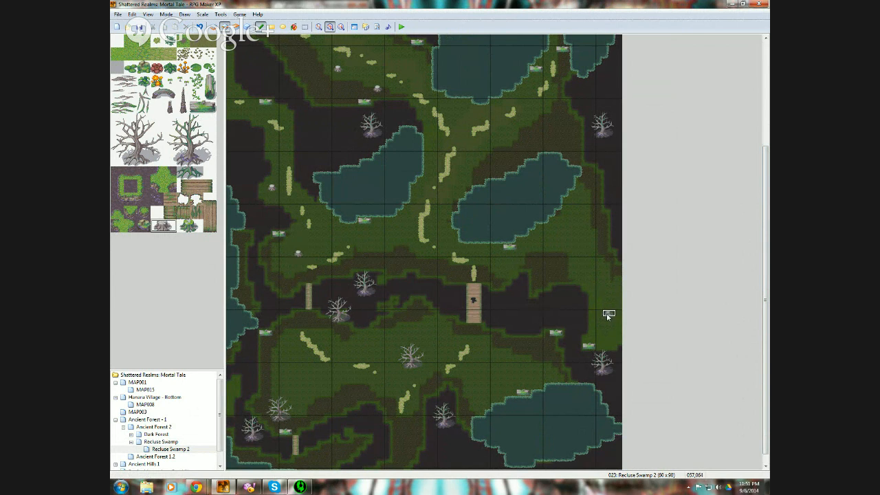
click(583, 227)
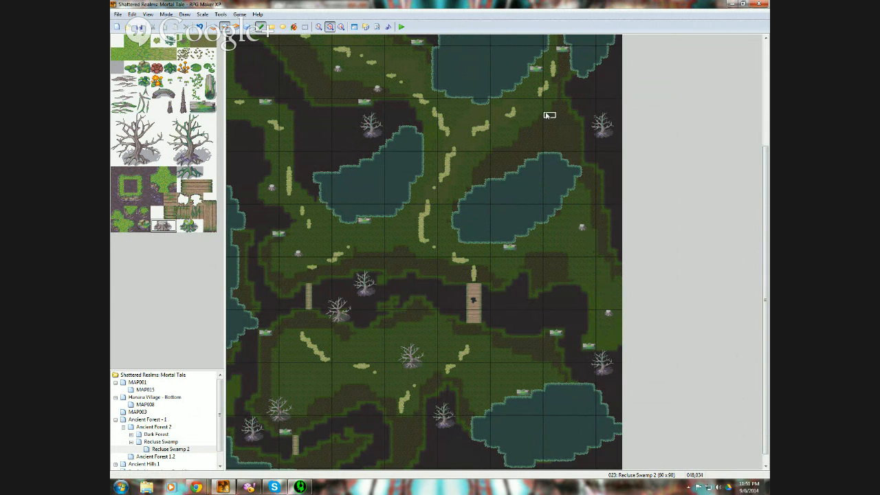
click(298, 372)
click(512, 368)
click(420, 328)
- Place two-tile-tall dead tree trunks in the dark swamp ground along the northwestern and eastern parts of the map
drag(183, 94, 183, 107)
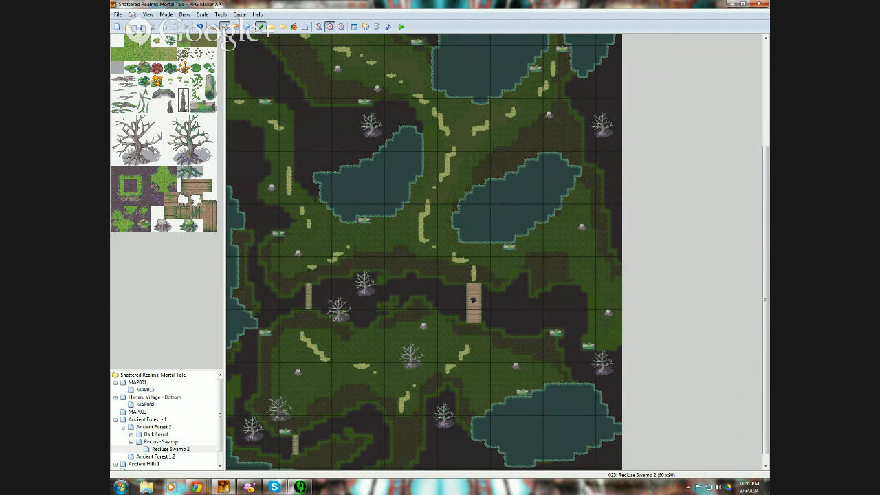
click(321, 146)
click(249, 66)
click(276, 85)
click(606, 86)
click(606, 165)
click(618, 224)
- Place more tall dead trunks in the dark ground around the bridges and in the southern part of the map
click(501, 316)
click(553, 303)
click(579, 370)
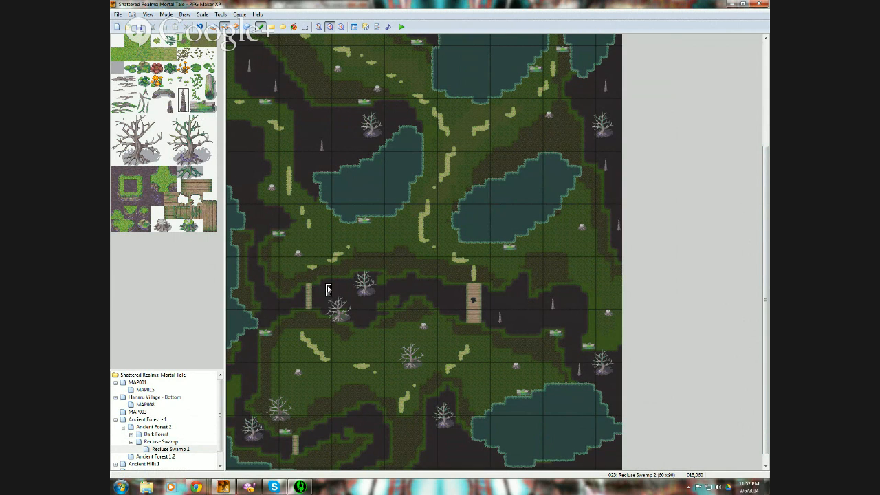
click(330, 291)
click(276, 309)
click(249, 369)
click(368, 422)
- Scatter single purple ground-detail tiles over the dark swamp ground in the western and northwestern areas
click(157, 199)
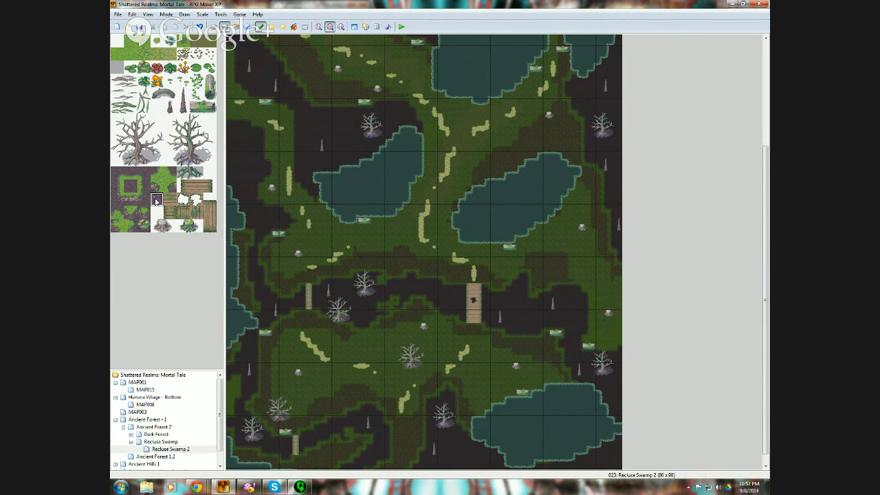
click(248, 182)
click(242, 134)
click(230, 161)
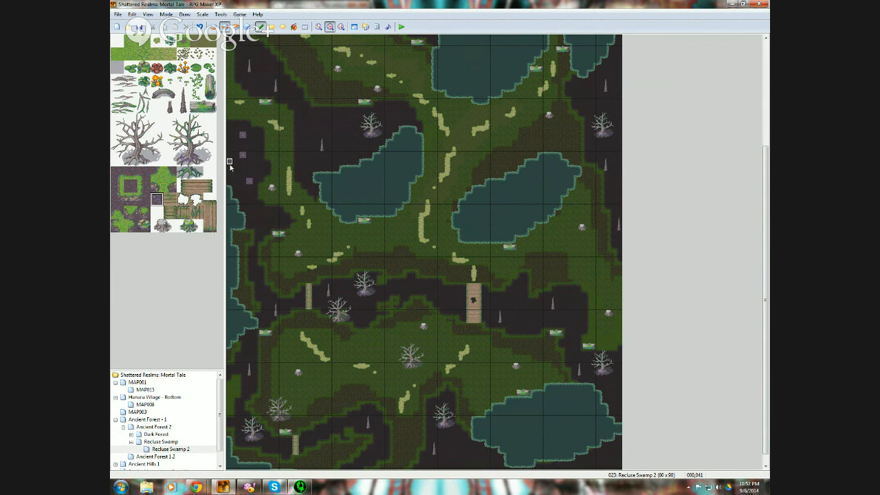
click(309, 123)
click(303, 155)
click(342, 129)
click(263, 88)
click(270, 76)
click(249, 49)
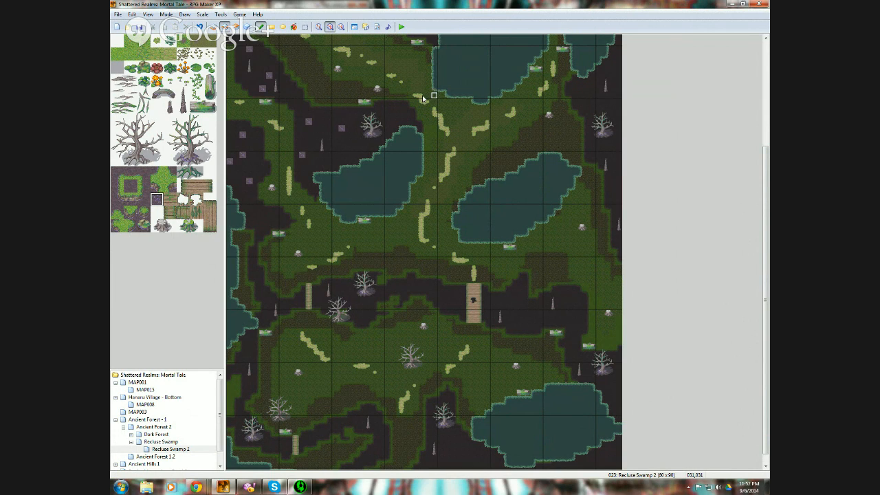
- Add purple ground-detail tiles along the eastern edge and beside the wide bridge, undoing one misplaced tile
click(586, 88)
click(579, 102)
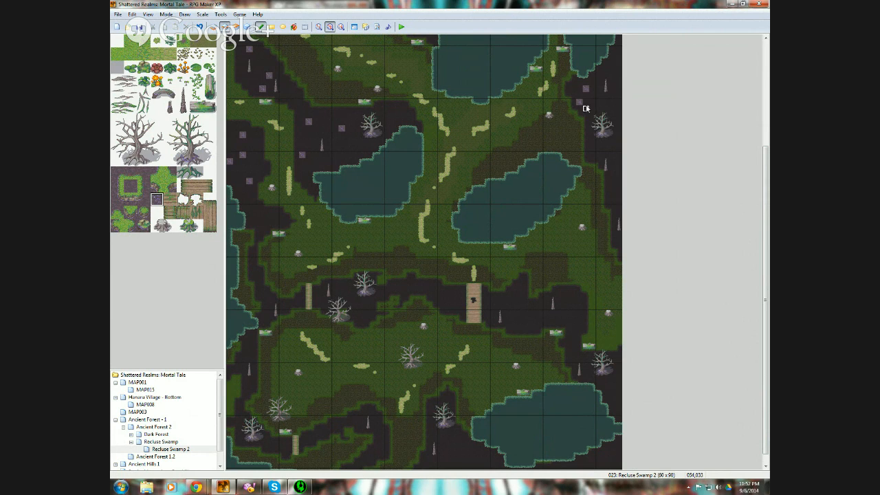
click(586, 147)
click(200, 27)
click(592, 148)
click(613, 187)
click(616, 393)
click(548, 320)
click(513, 301)
click(454, 295)
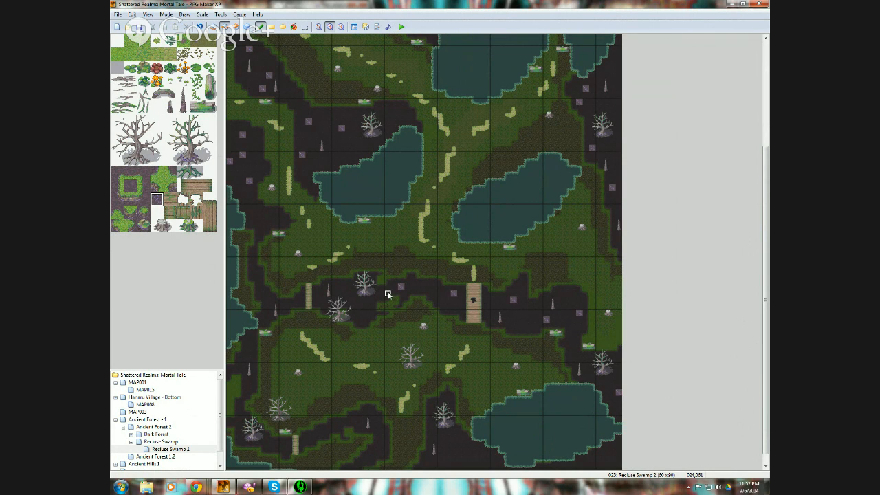
- Scatter purple ground-detail tiles through the dark ground near the central dead trees and in the southern and southwestern areas
click(355, 307)
click(442, 439)
click(461, 447)
click(447, 451)
click(351, 422)
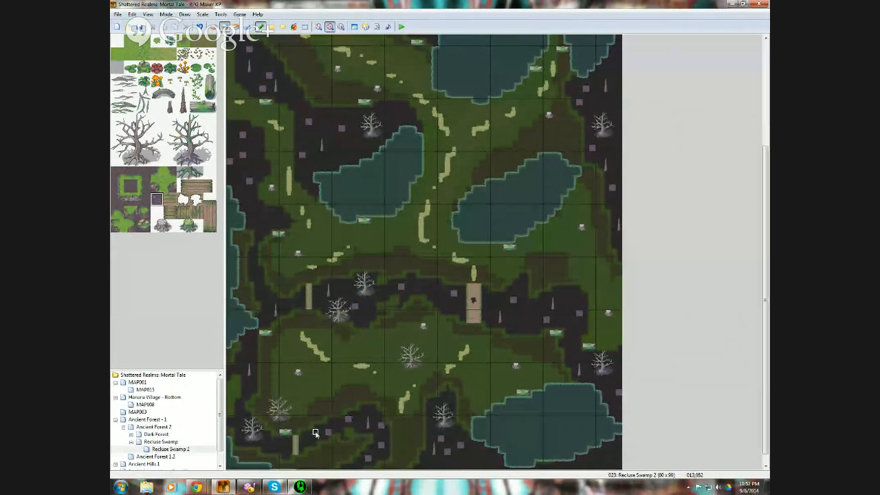
click(282, 445)
click(248, 392)
- Scatter small grassy tufts on the dark ground near the western lake and just north of the crescent-shaped pond
click(145, 226)
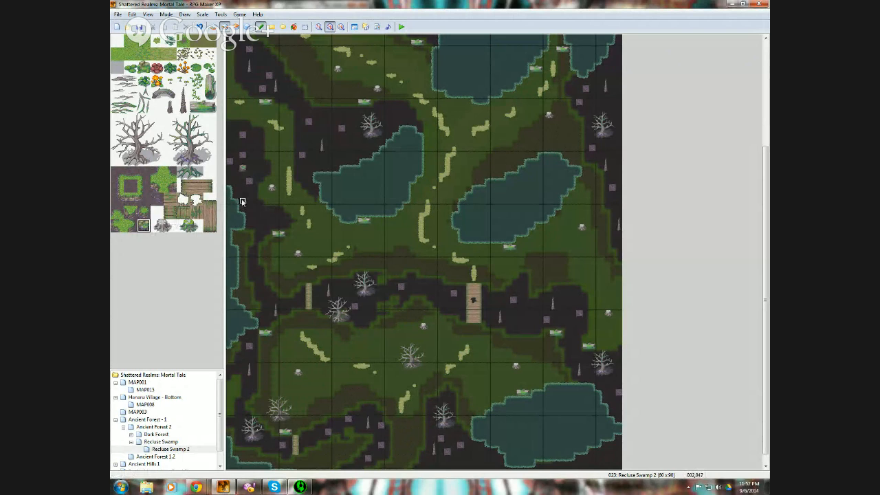
click(242, 202)
click(342, 157)
- Scatter small leafy green plants over the grass and dirt along the northern paths and in the southern clearing
click(170, 68)
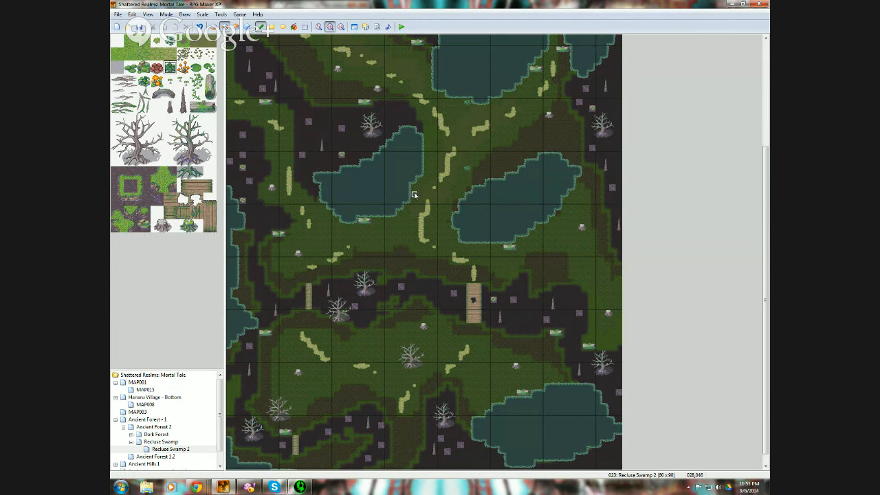
click(321, 207)
click(262, 246)
click(303, 64)
click(547, 129)
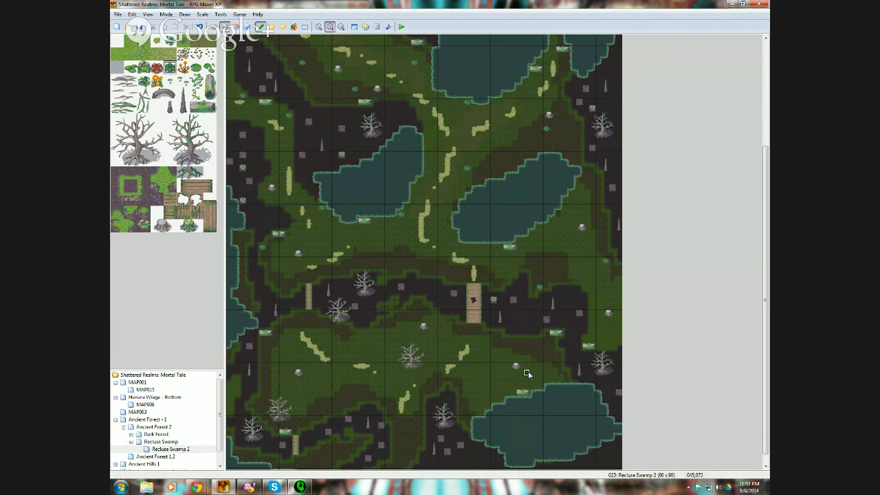
click(413, 434)
click(394, 420)
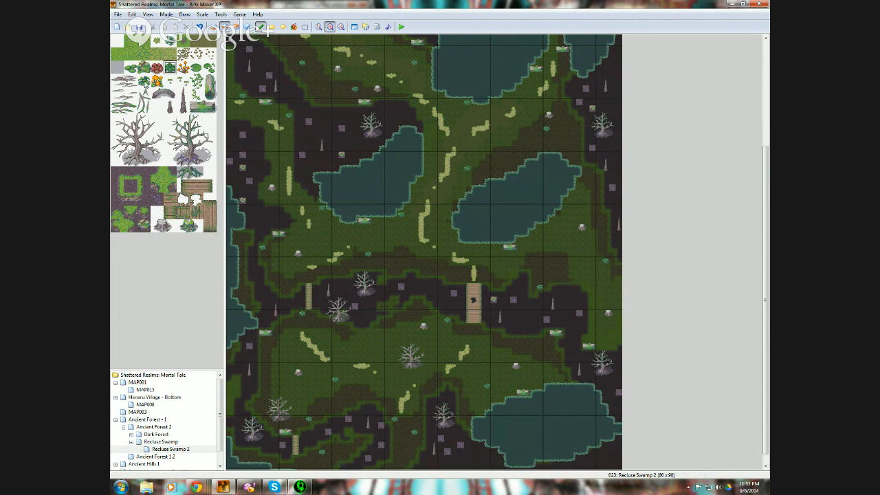
- Place a large bare tree on the ground just north of the eastern pond
click(143, 82)
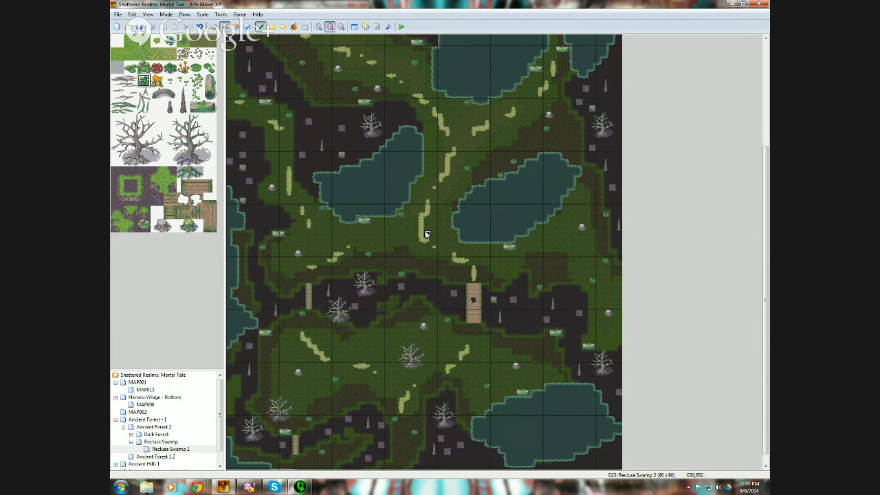
drag(118, 123, 159, 163)
click(498, 131)
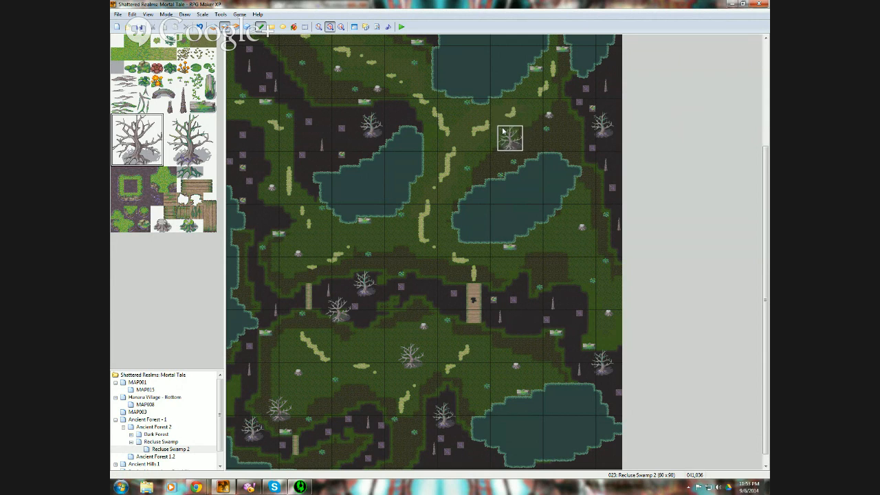
- Place large bare trees around the eastern pond, on the western grass, in the central dark ground and across the southern clearing
click(561, 120)
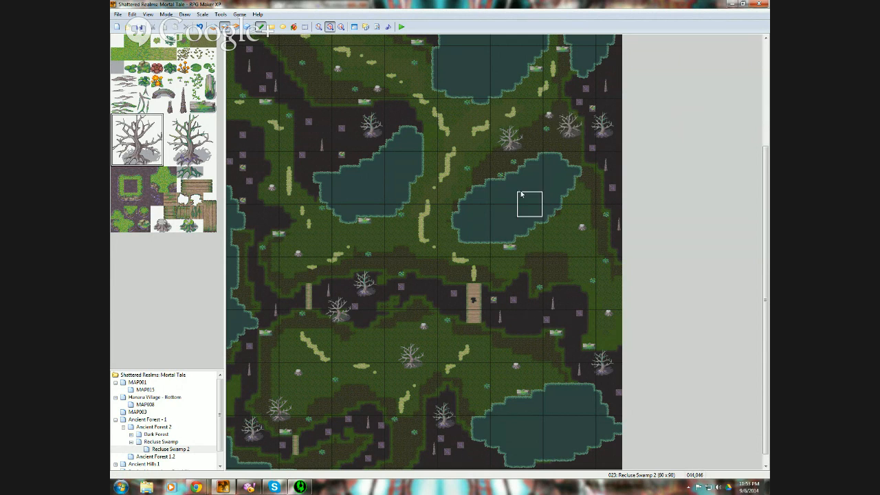
click(547, 237)
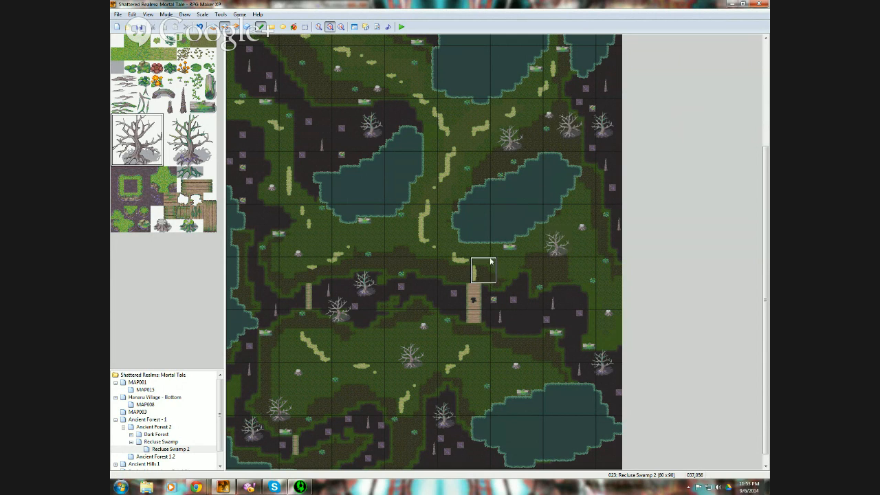
click(303, 241)
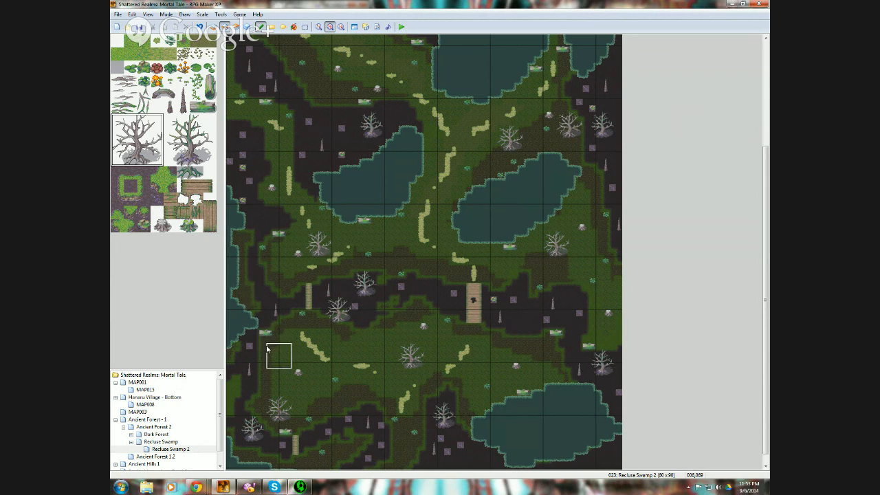
click(268, 349)
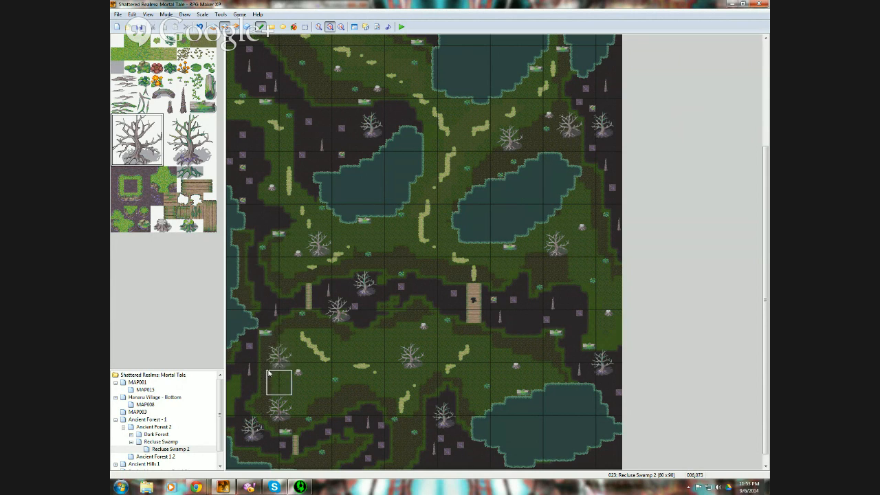
click(418, 290)
click(530, 349)
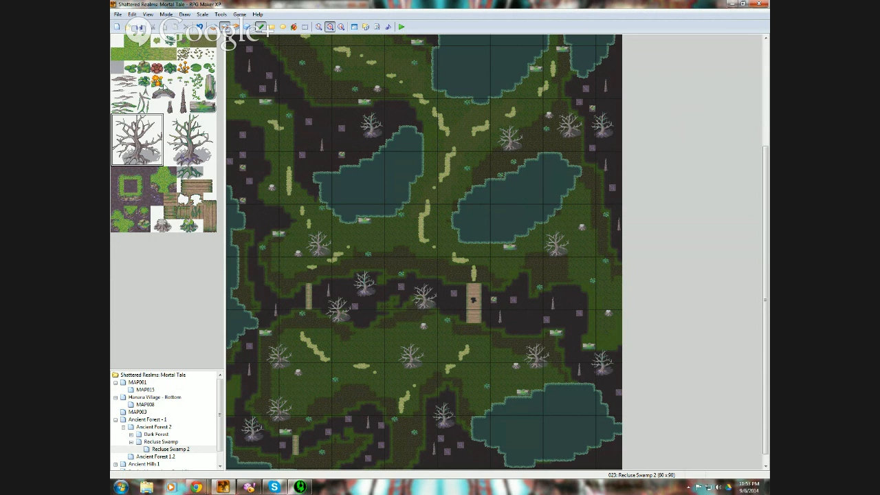
- Place vertical mossy logs along the pond and lake shores, and add small leafy plants to the central and eastern grass
drag(210, 81, 210, 94)
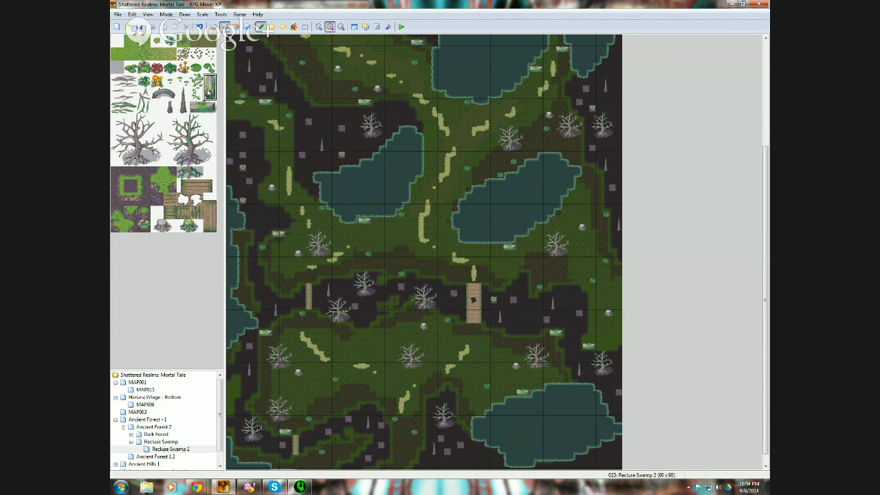
click(453, 236)
click(565, 203)
click(427, 85)
click(427, 151)
click(414, 190)
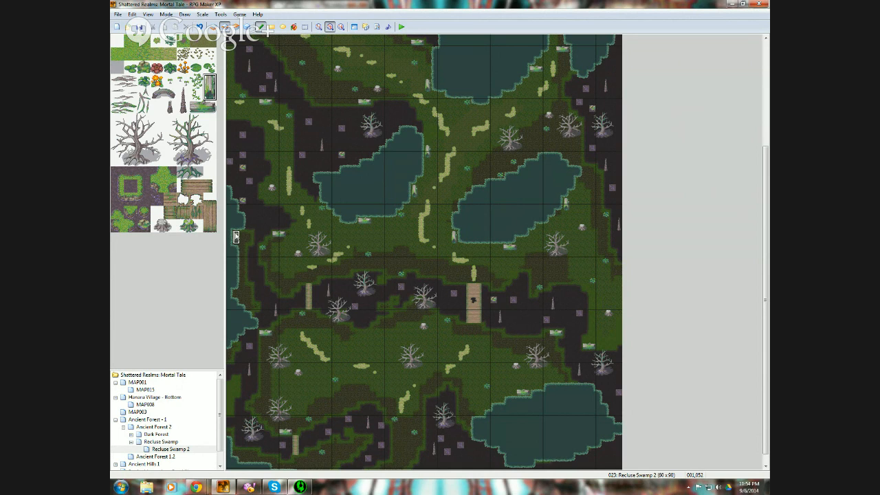
click(236, 237)
click(143, 66)
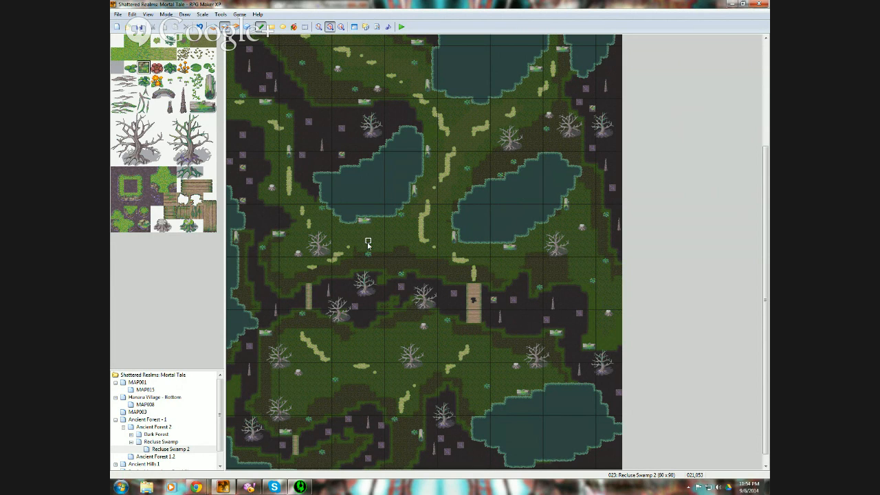
click(592, 254)
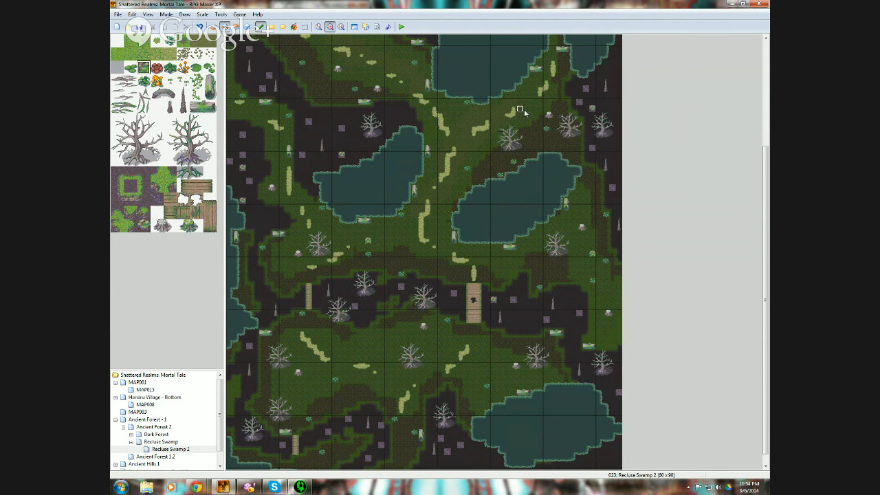
- Switch to event editing and inspect the randomly moving slime event in the eastern clearing of the Recluse Swamp map
click(249, 26)
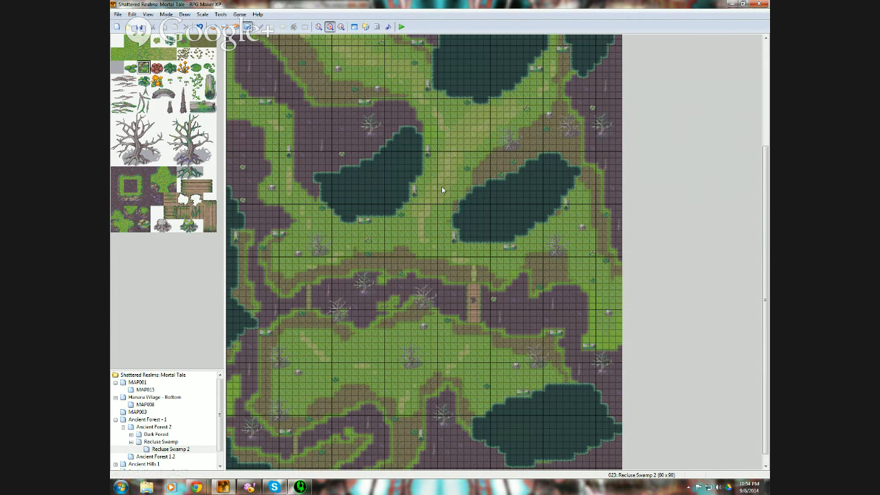
click(161, 442)
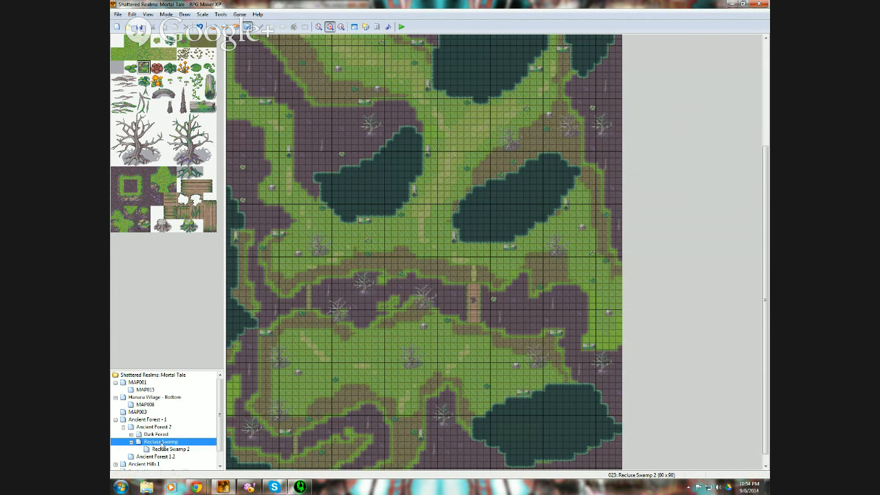
right_click(440, 256)
click(467, 261)
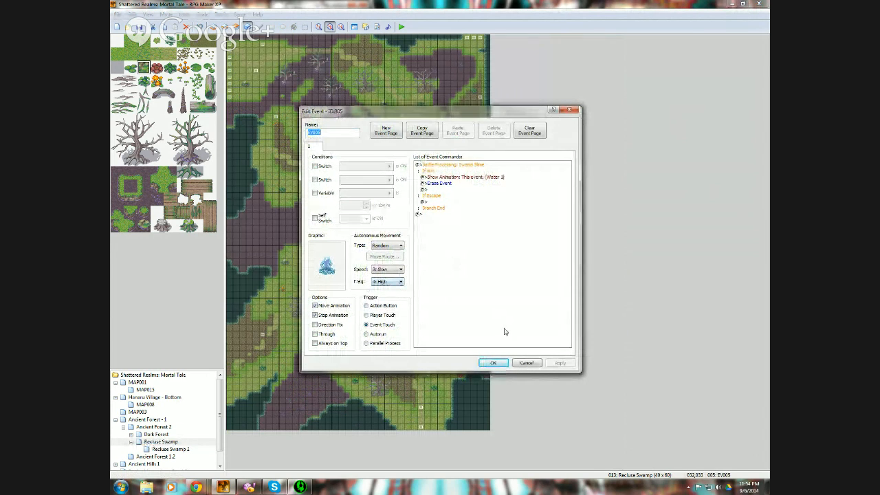
click(522, 363)
- Check the neighbouring fast slime event that uses Approach movement in Recluse Swamp's eastern clearing, and copy that event
right_click(472, 259)
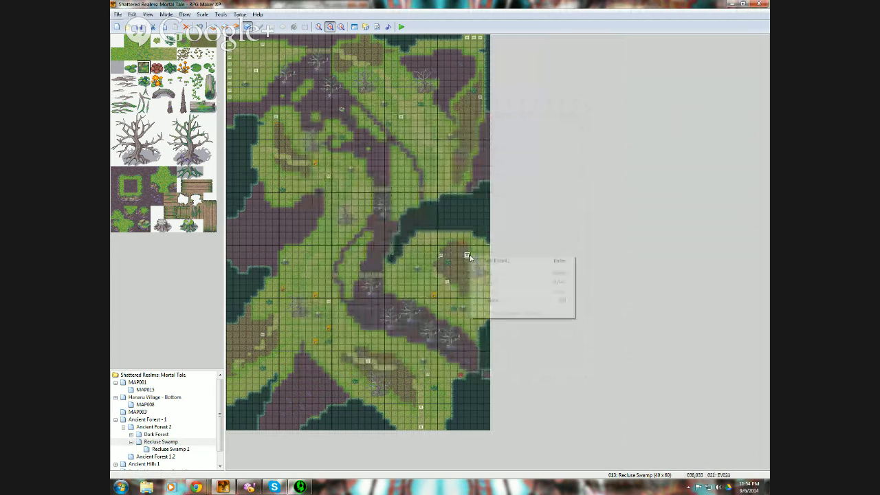
click(490, 267)
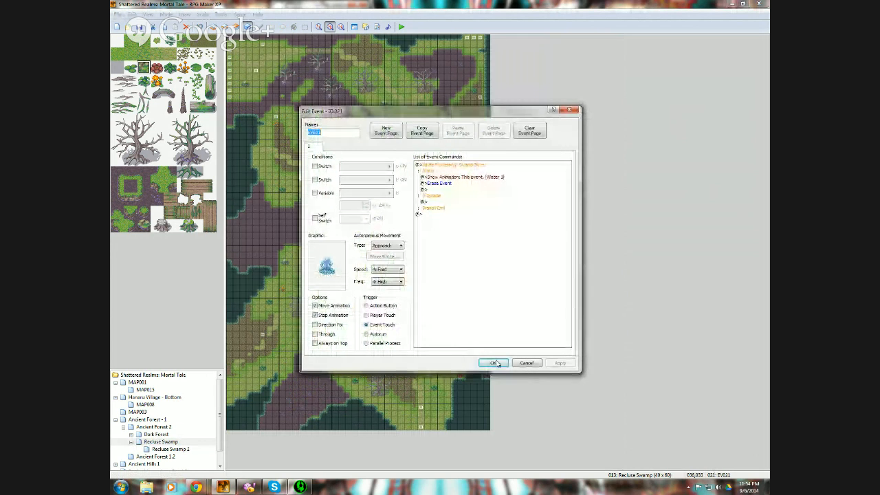
click(526, 362)
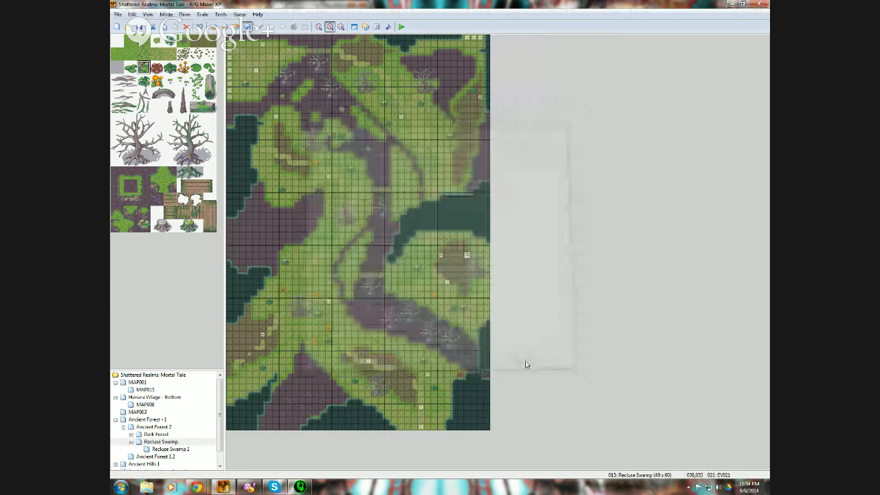
right_click(467, 257)
click(495, 284)
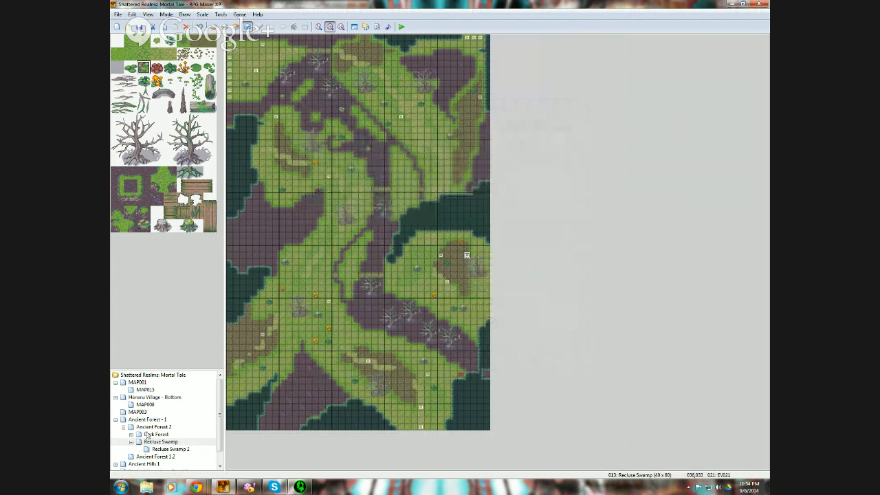
- Paste the approaching slime event into Recluse Swamp 2 west of the eastern pond and on both sides of the southern clearing
click(172, 450)
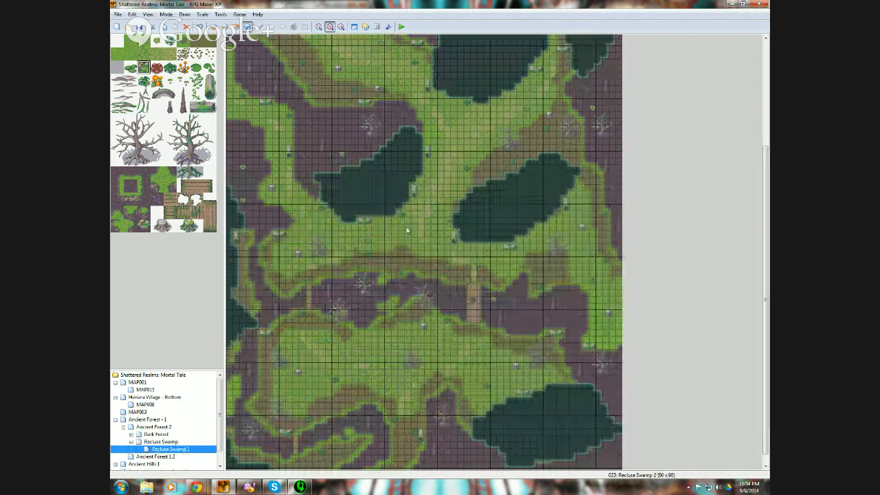
right_click(432, 226)
click(455, 263)
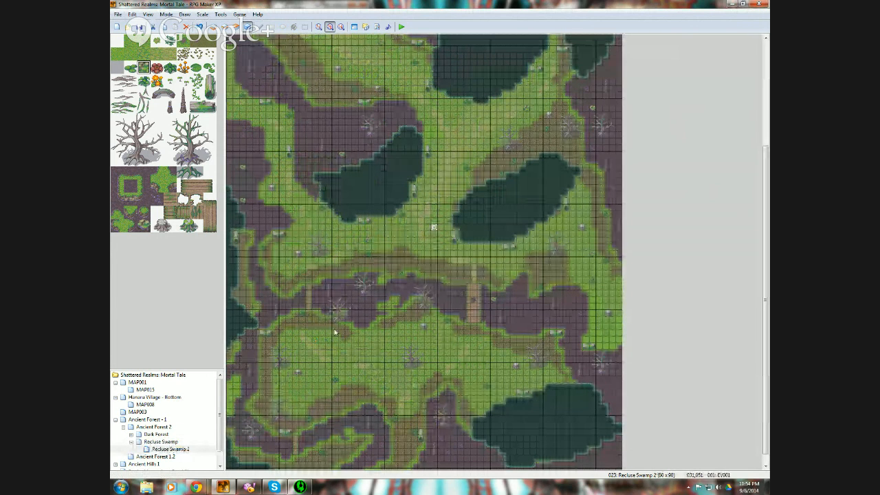
right_click(284, 355)
right_click(305, 341)
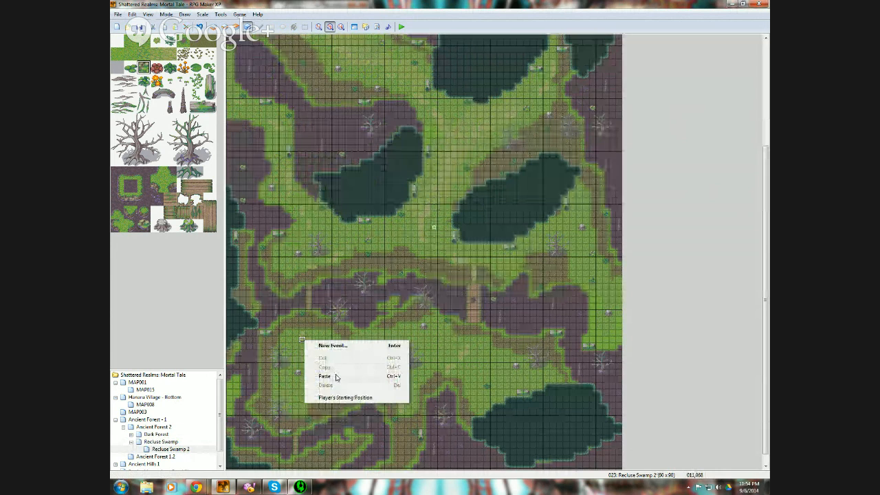
click(335, 375)
right_click(471, 359)
click(497, 392)
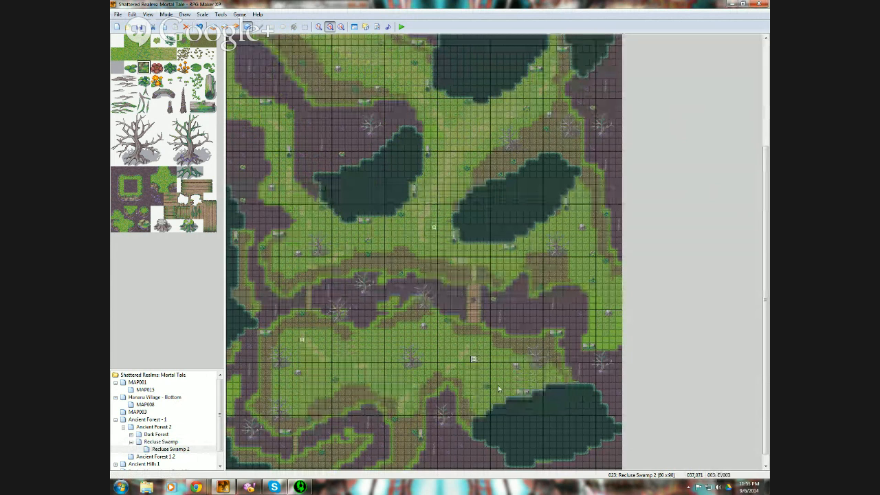
- Paste more approaching slime events on the eastern edge, north of the eastern pond, on the northeastern path and on the northwestern grass
right_click(612, 287)
click(636, 325)
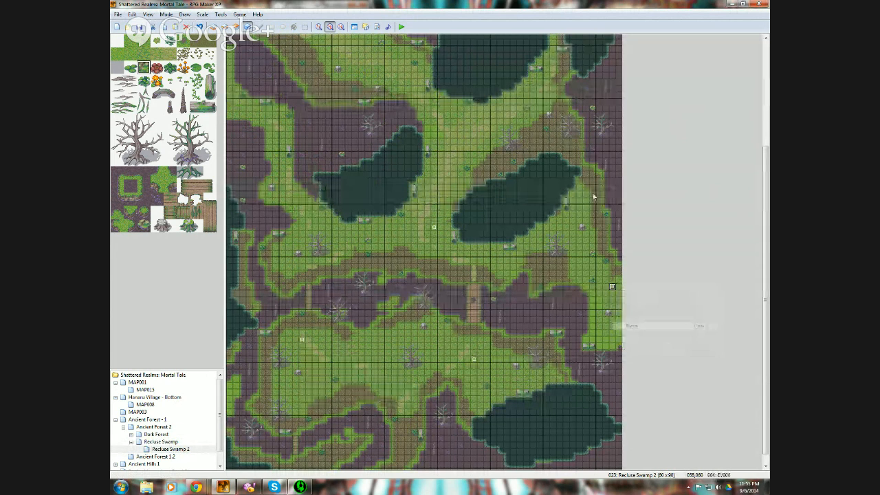
right_click(533, 129)
click(560, 164)
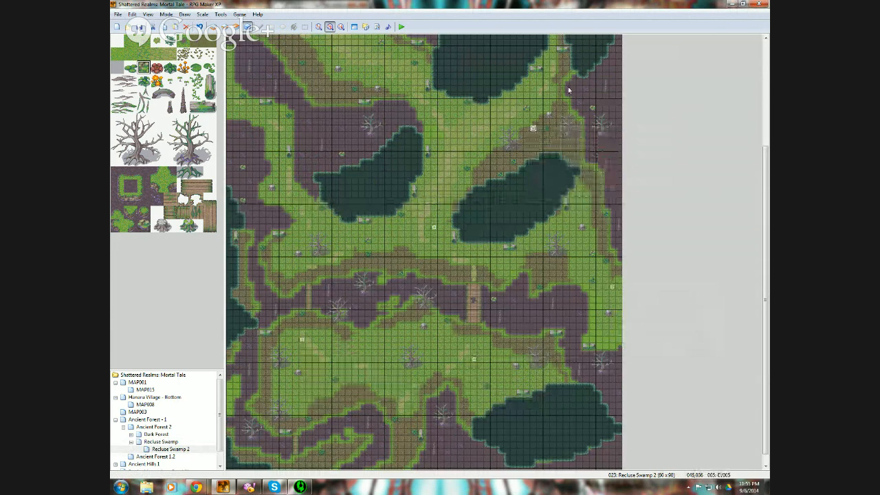
right_click(558, 75)
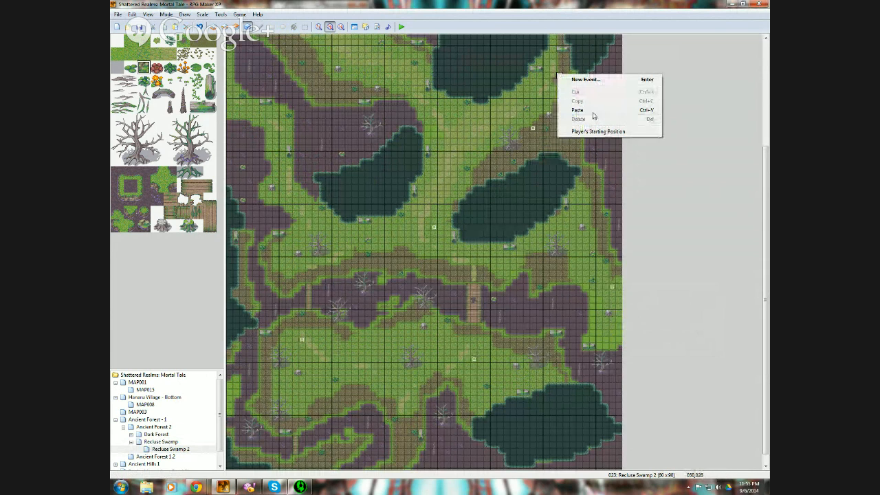
click(592, 111)
right_click(400, 74)
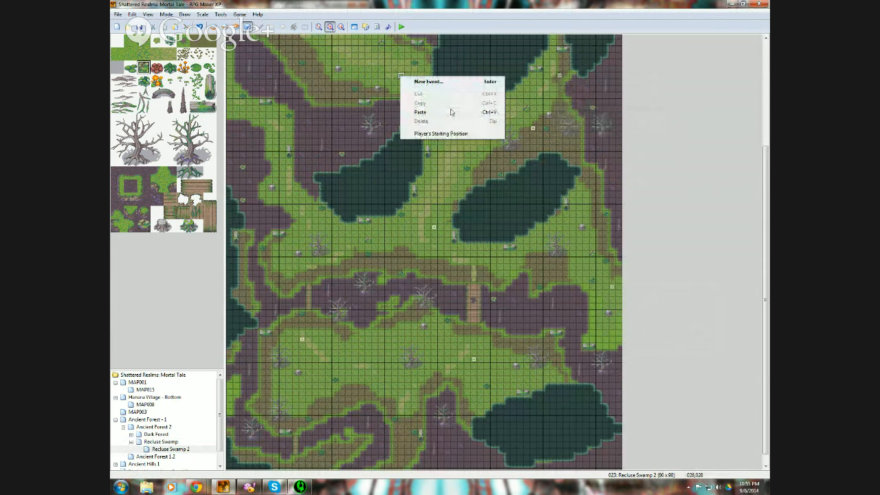
click(454, 113)
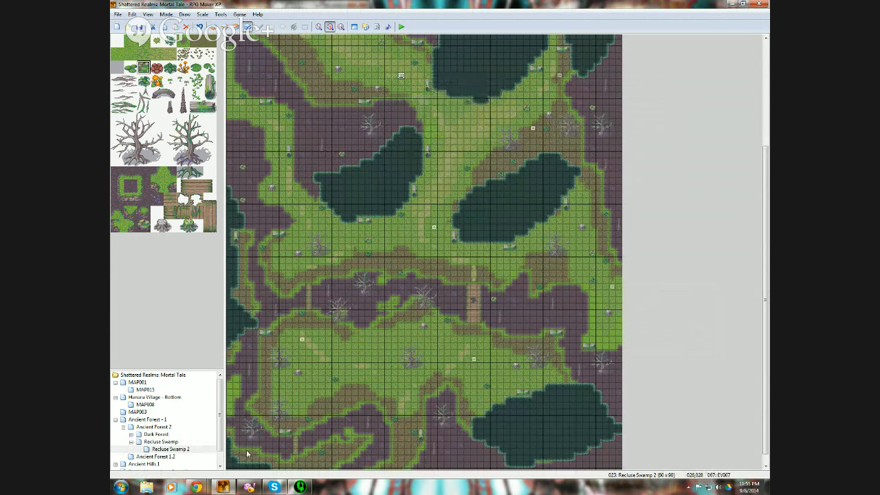
- Paste two more approaching slime events, one on the southwestern grass strip and one on the path south of the clearing
right_click(315, 459)
click(354, 429)
right_click(401, 426)
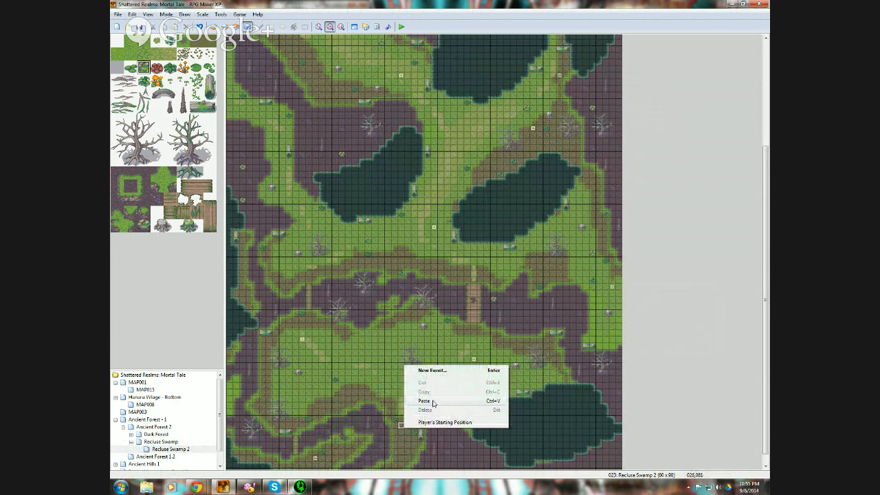
click(425, 401)
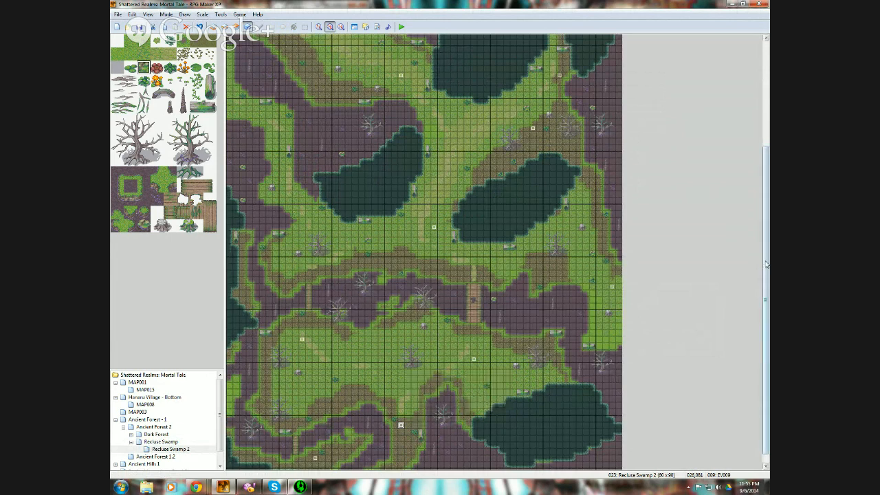
- Check the slow, randomly moving slime event on the northwestern grass of Recluse Swamp, and copy that event
drag(766, 265, 766, 159)
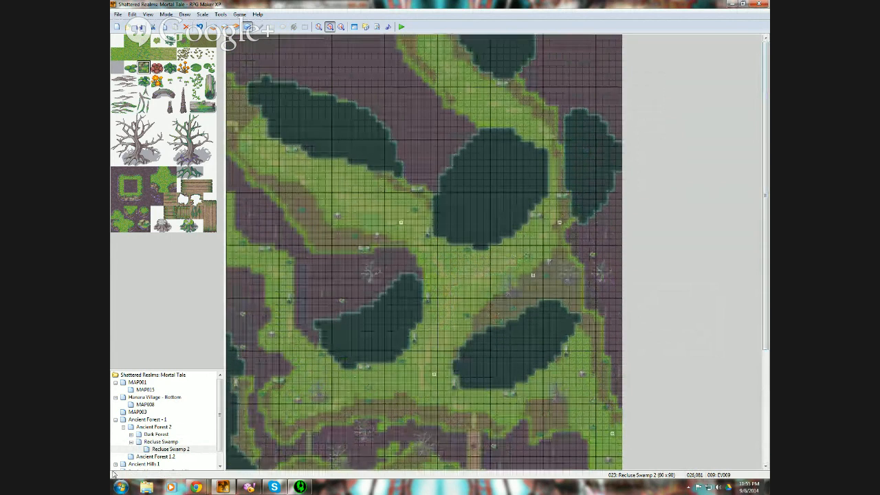
click(160, 441)
double_click(331, 177)
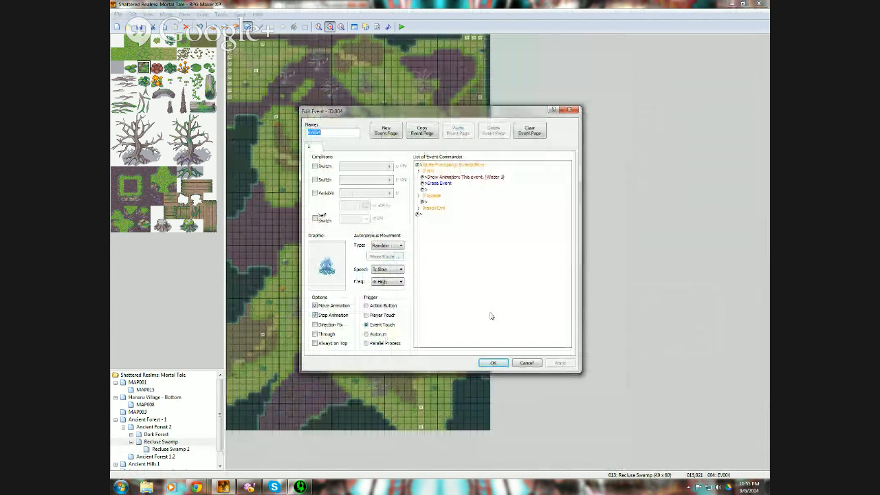
click(526, 363)
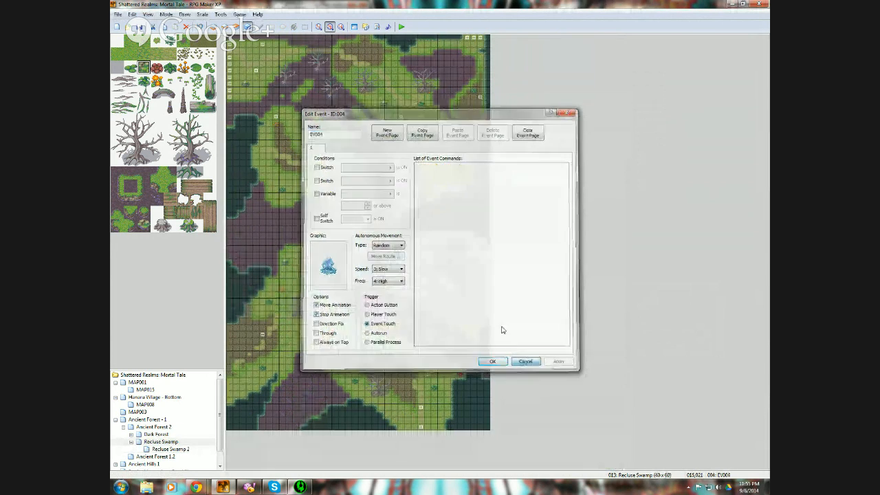
right_click(328, 177)
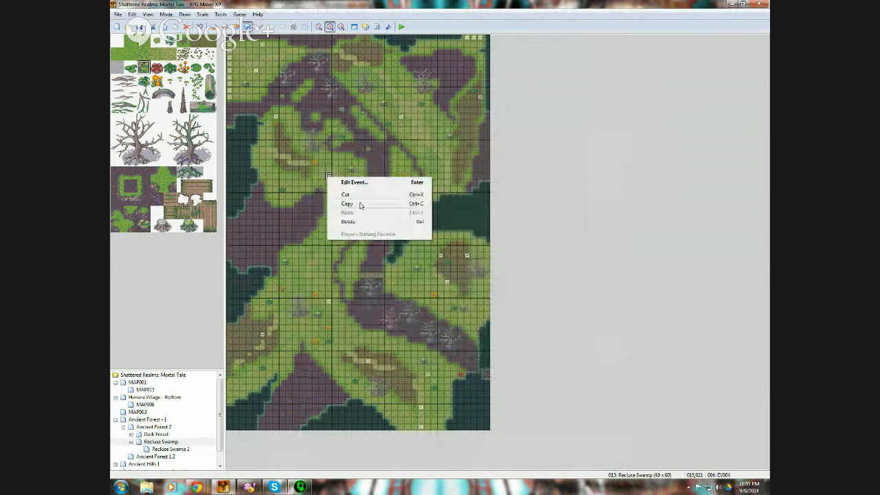
click(363, 202)
- Paste the slow random slime event into Recluse Swamp 2 near the western entrance, on the northern and northeastern paths, and between the two eastern ponds
click(153, 448)
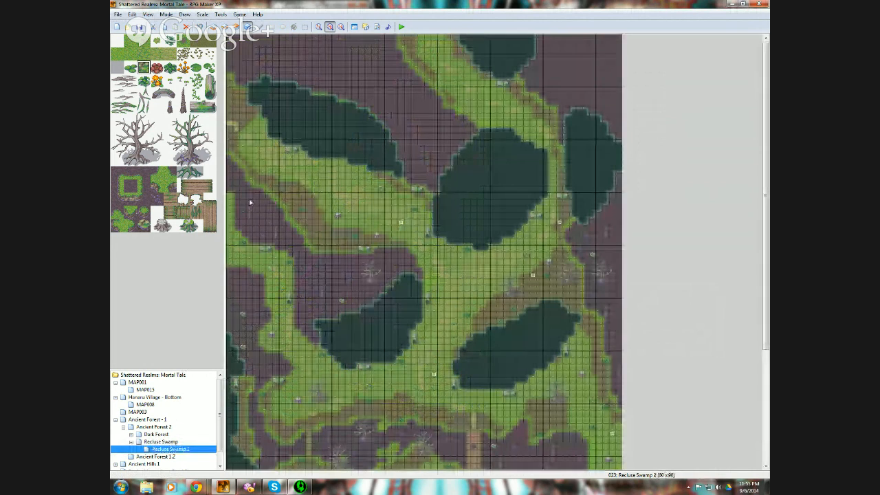
right_click(262, 143)
click(308, 181)
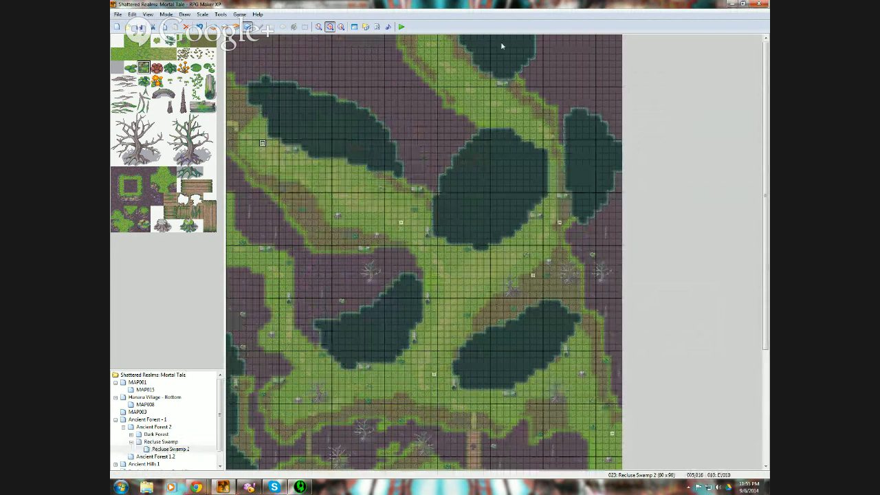
right_click(454, 63)
click(479, 103)
right_click(552, 169)
click(591, 209)
right_click(540, 116)
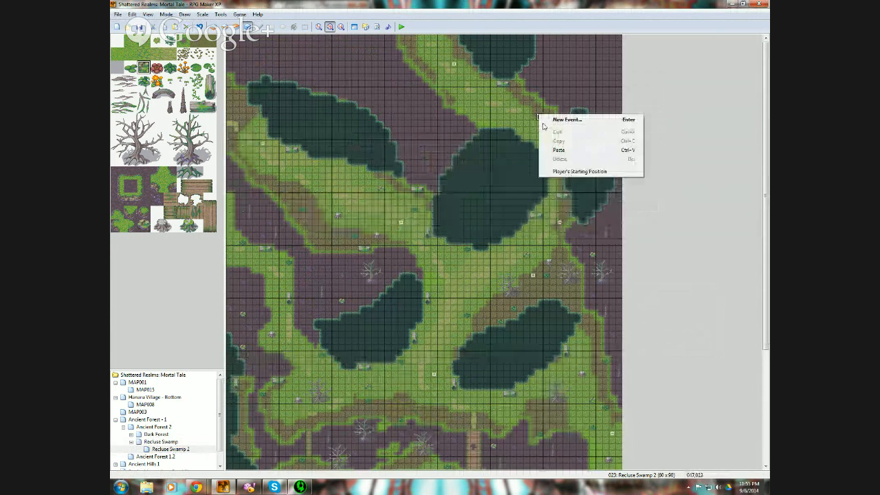
click(571, 152)
- Paste three more random slime events on the central path between the ponds, the western path and the southwestern grass
right_click(441, 300)
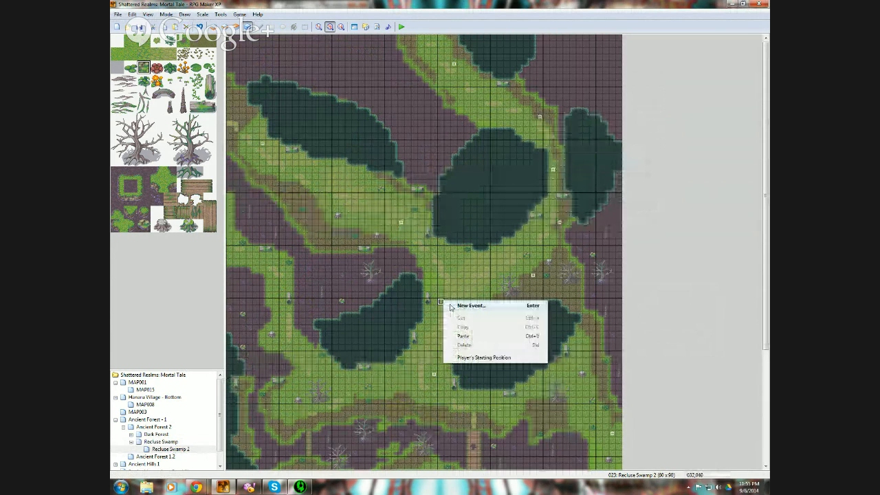
click(468, 337)
right_click(282, 268)
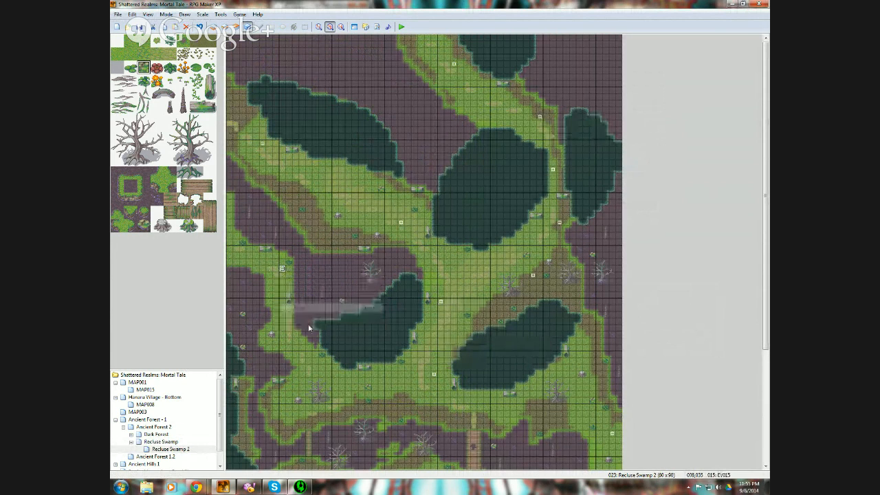
click(310, 304)
right_click(294, 394)
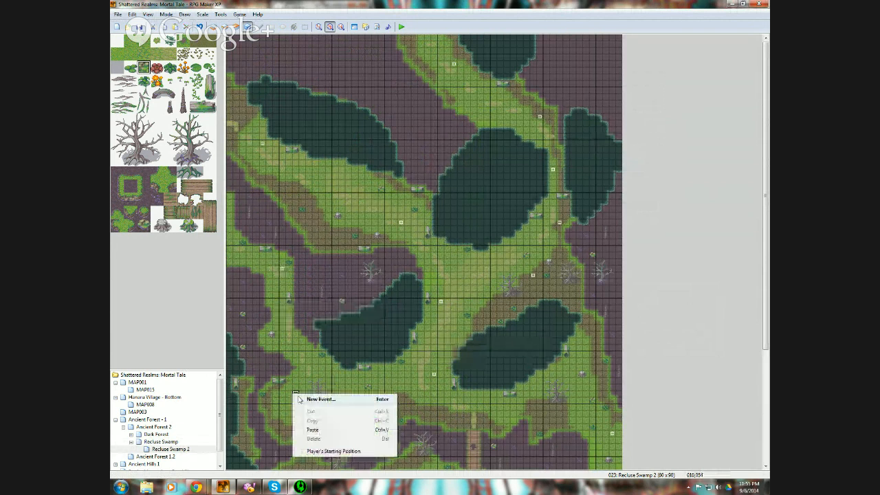
click(337, 433)
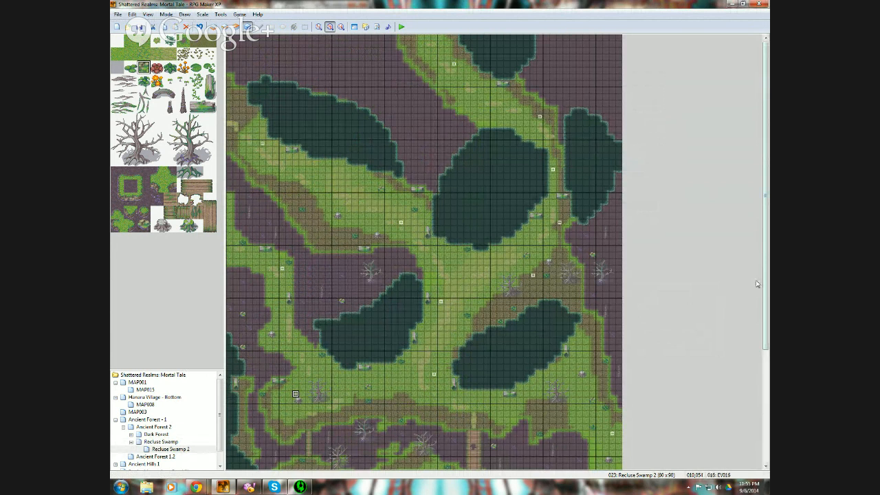
- Paste four random slime events across the large southern clearing, below the wooden bridge
scroll(735, 378, down, 5)
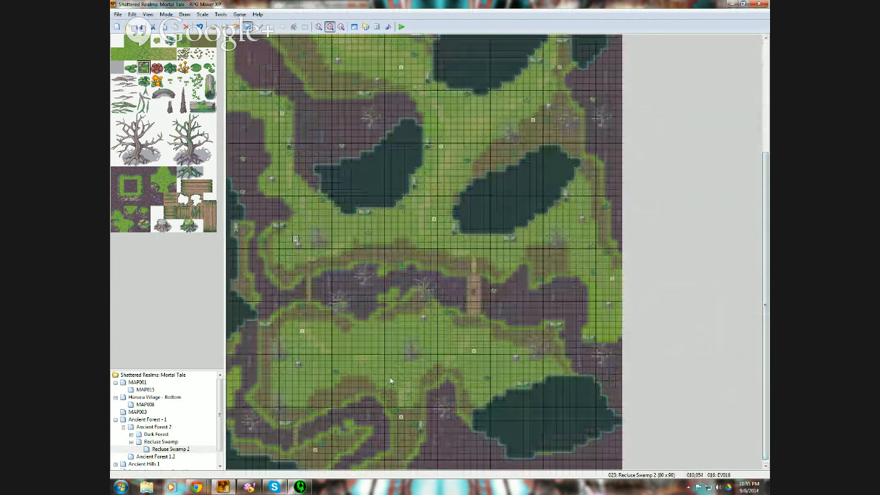
right_click(374, 351)
click(410, 389)
right_click(335, 377)
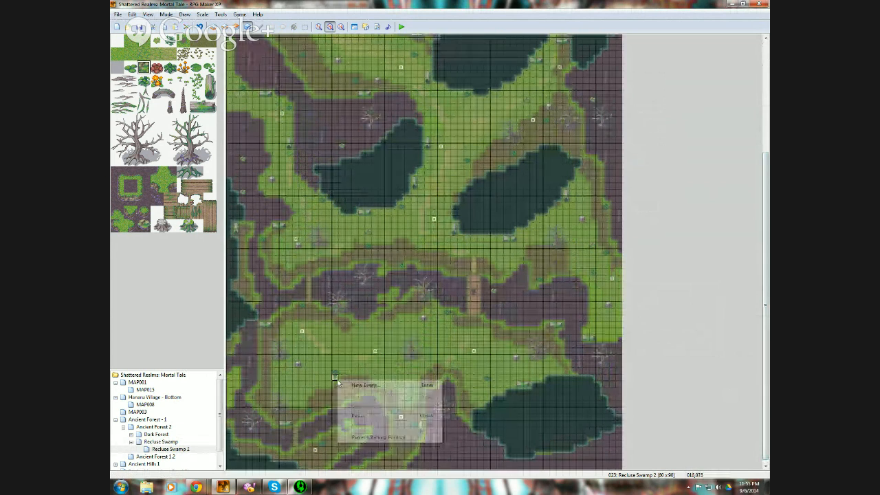
click(357, 416)
right_click(460, 364)
click(489, 401)
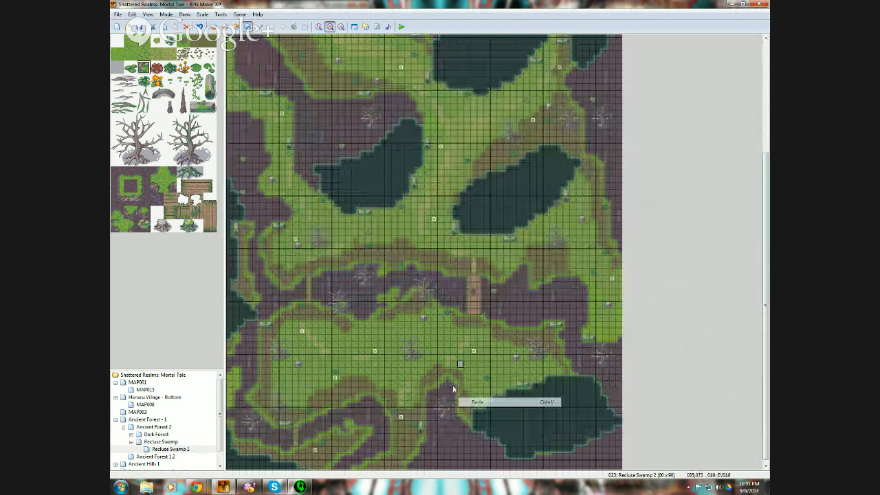
right_click(388, 337)
click(412, 374)
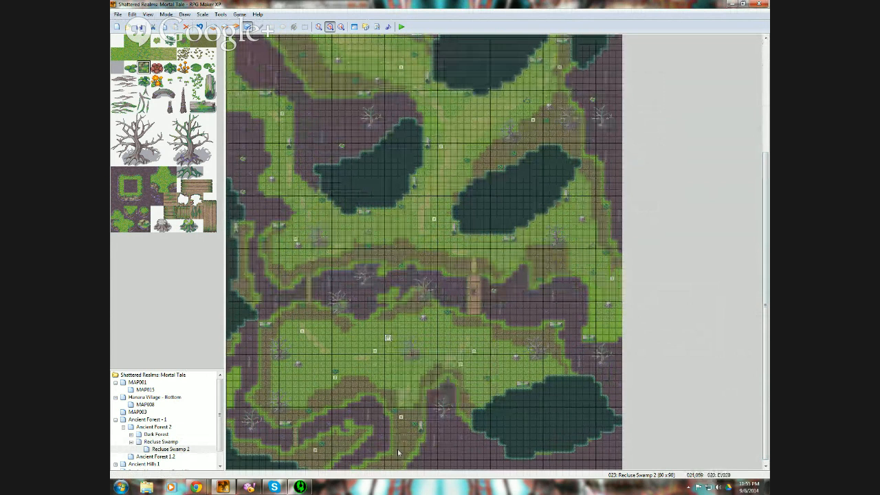
- Paste two more random slime events along the winding paths south of the clearing
right_click(395, 453)
click(421, 425)
right_click(346, 445)
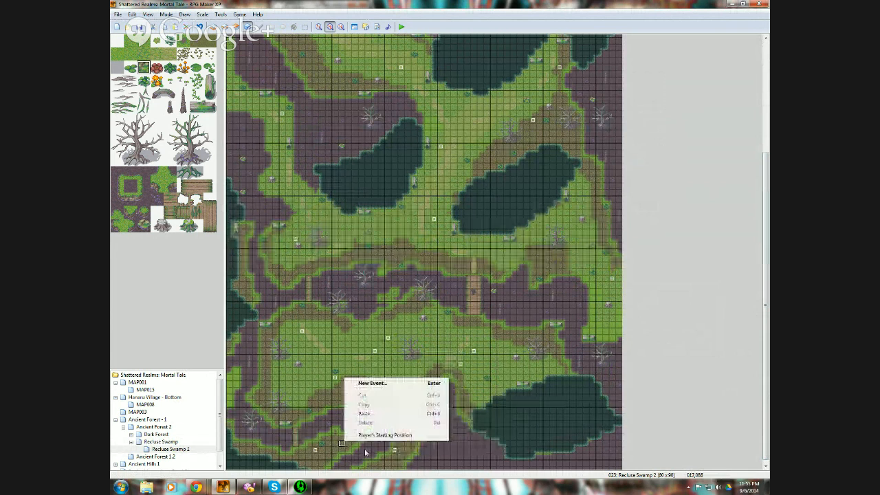
click(375, 413)
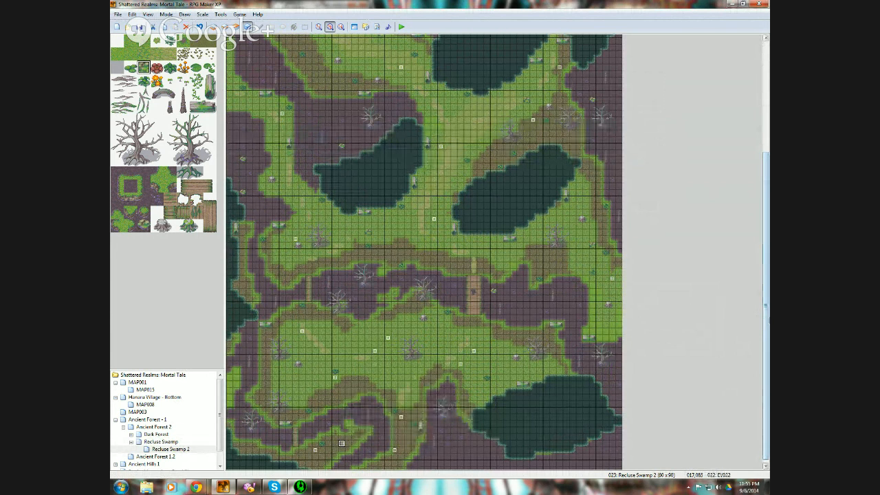
- Set the player's starting position at the western entrance of Recluse Swamp 2, beside the northwestern pond
drag(766, 213, 766, 96)
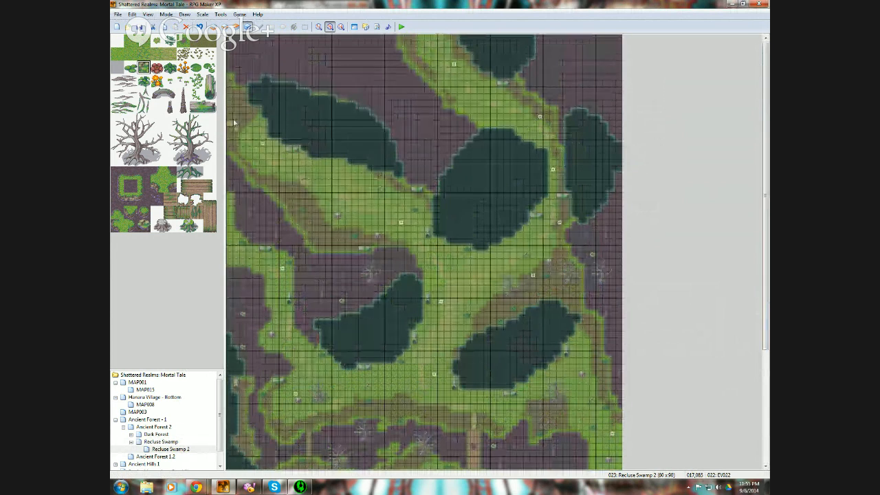
right_click(242, 119)
click(286, 158)
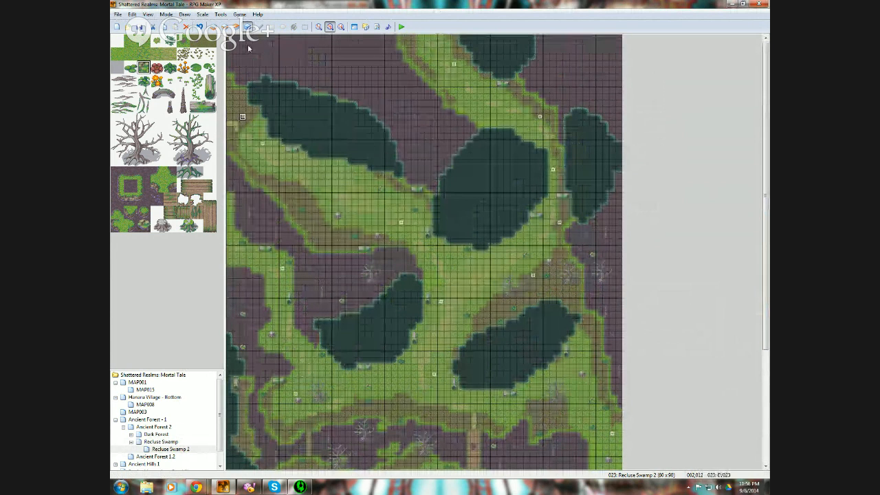
right_click(242, 119)
click(262, 176)
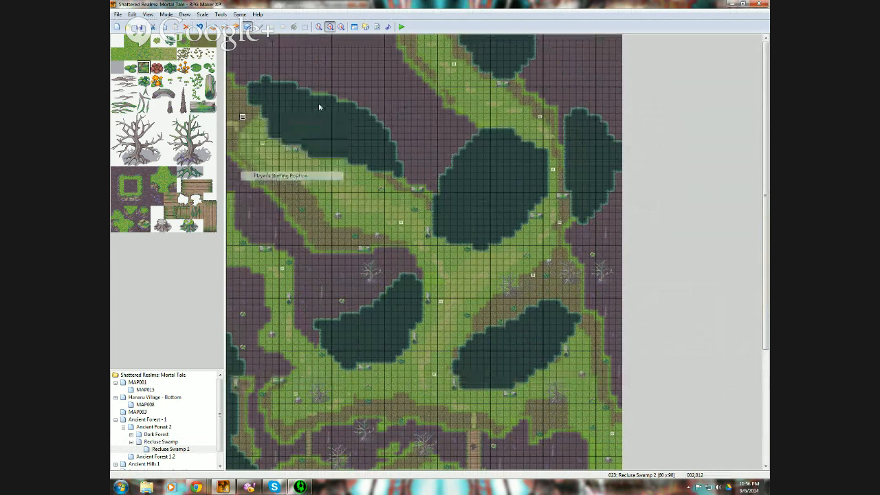
- Playtest Recluse Swamp 2 from the western entrance, walking southeast past the first slimes, and close the game
click(402, 26)
key(Return)
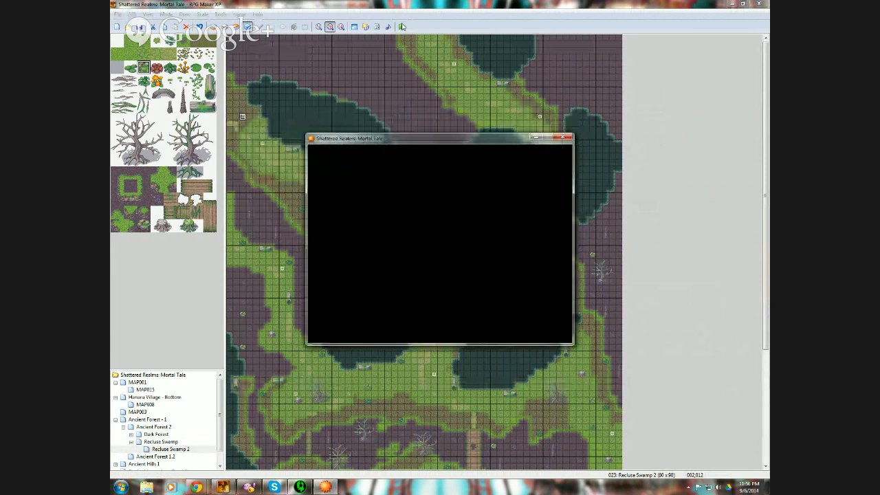
key(Return)
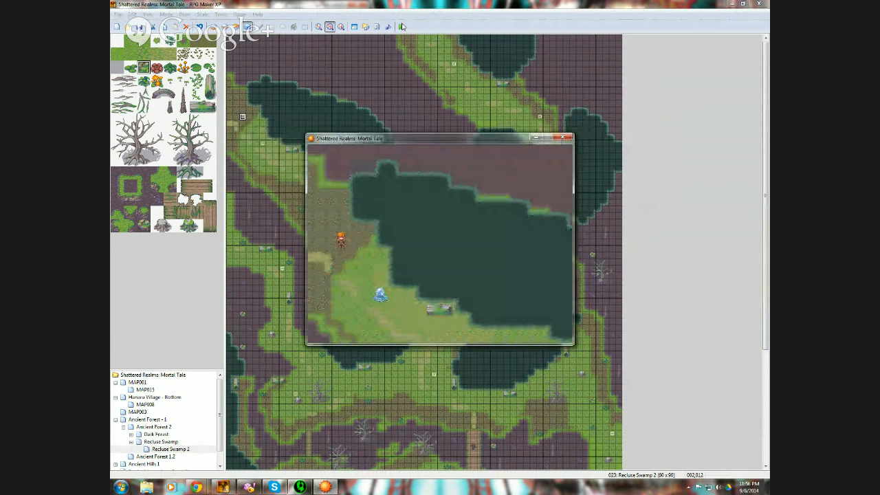
key(Down)
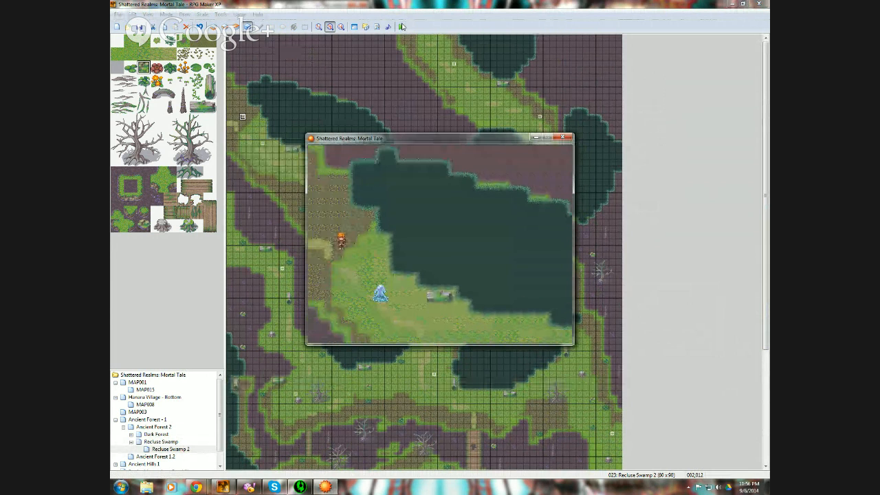
key(Down)
key(Right)
key(Down)
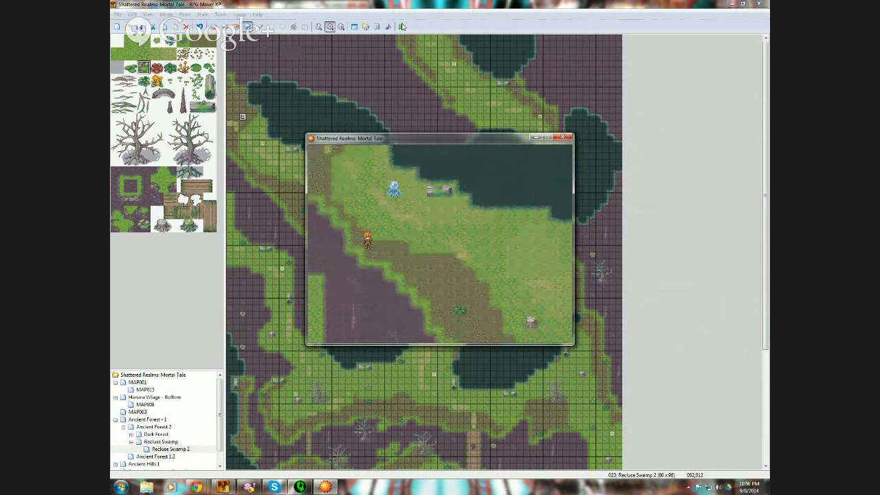
key(Right)
key(Down)
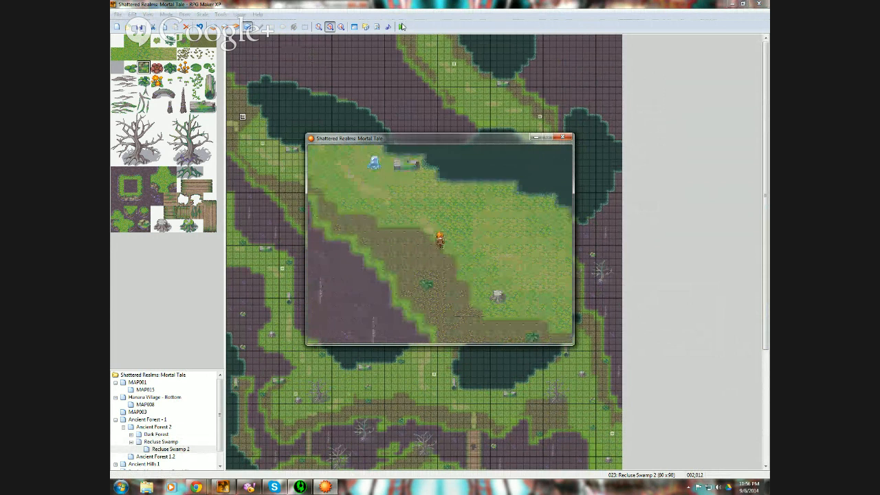
key(Right)
key(Down)
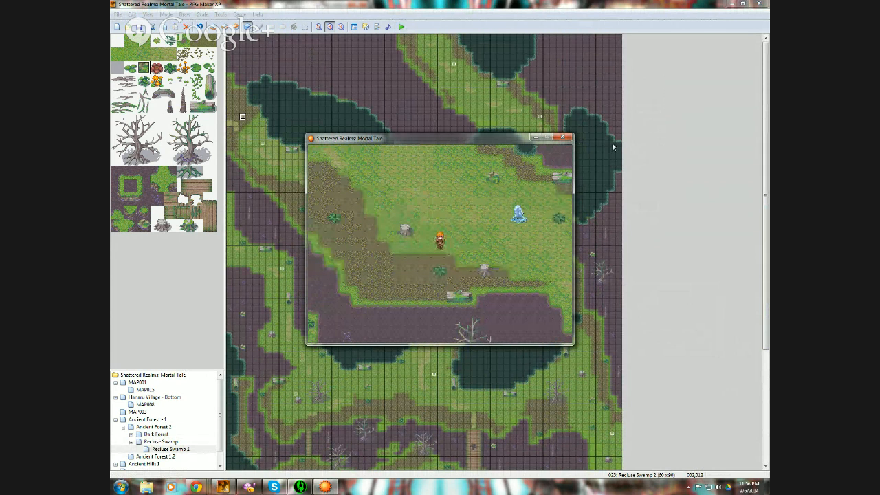
click(565, 139)
- Set the player's starting position near the southern exit of the Recluse Swamp map
click(161, 442)
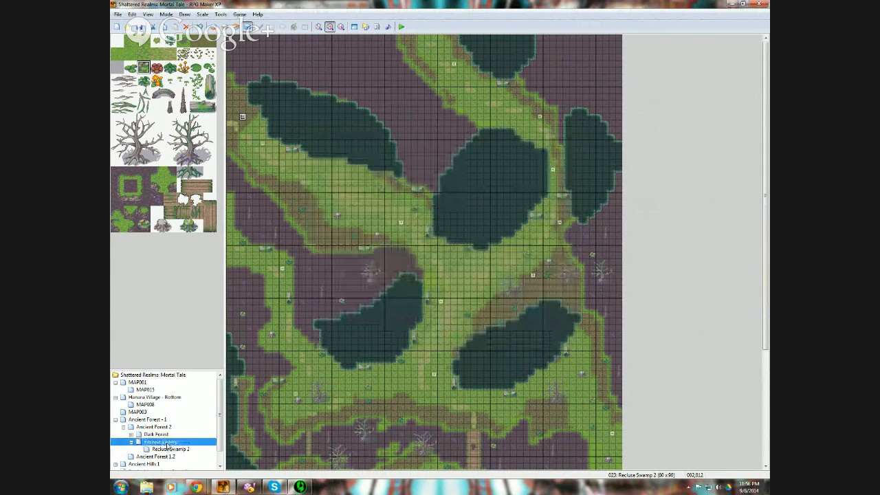
right_click(415, 421)
key(Escape)
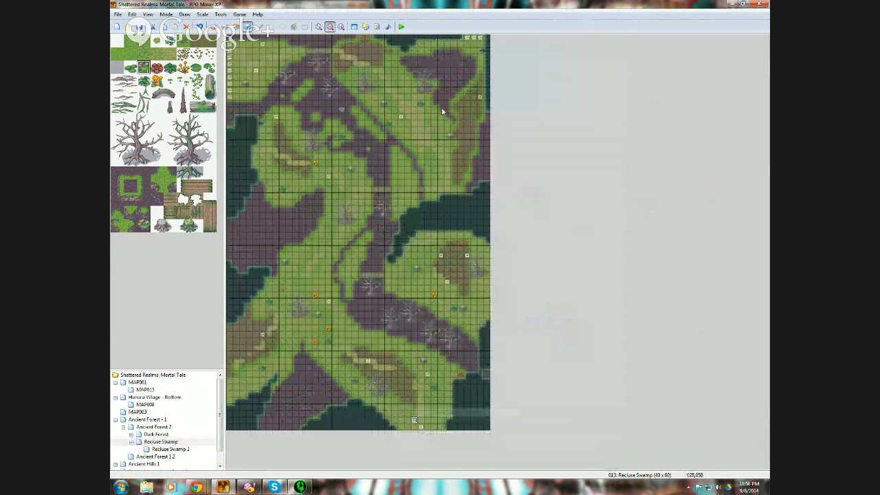
- Playtest the transition from Recluse Swamp into Recluse Swamp 2 and walk southeast below the northwestern pond
click(402, 26)
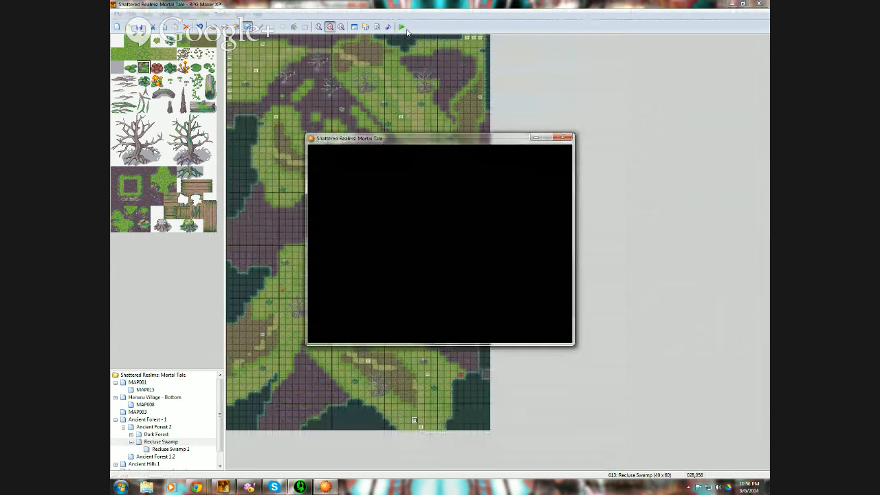
key(Return)
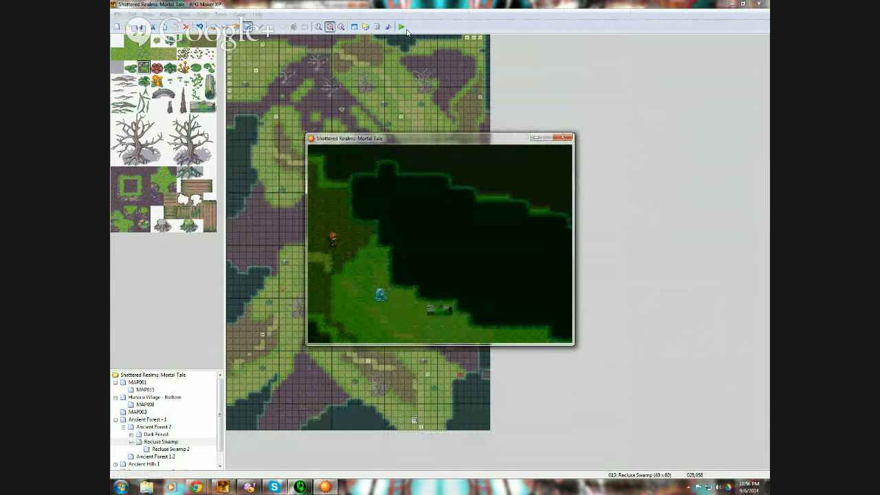
key(Down)
key(Down)
key(Down)
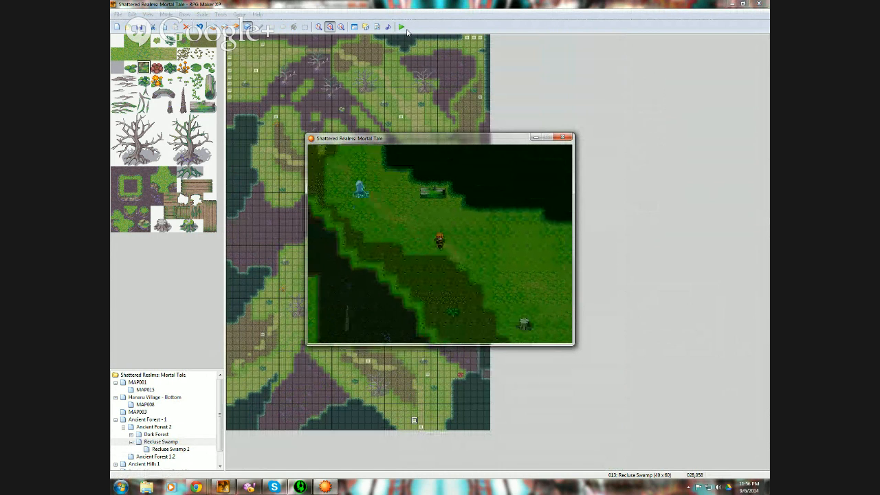
key(Right)
key(Right)
key(Down)
key(Down)
key(Down)
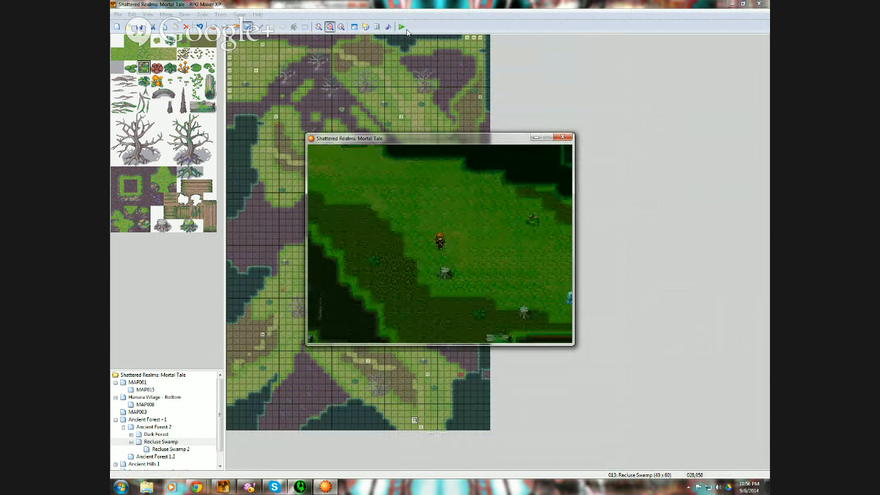
- Walk the character past the slimes south of the large central pond and down the central path
key(Right)
key(Right)
key(Down)
key(Down)
key(Down)
key(Up)
key(Up)
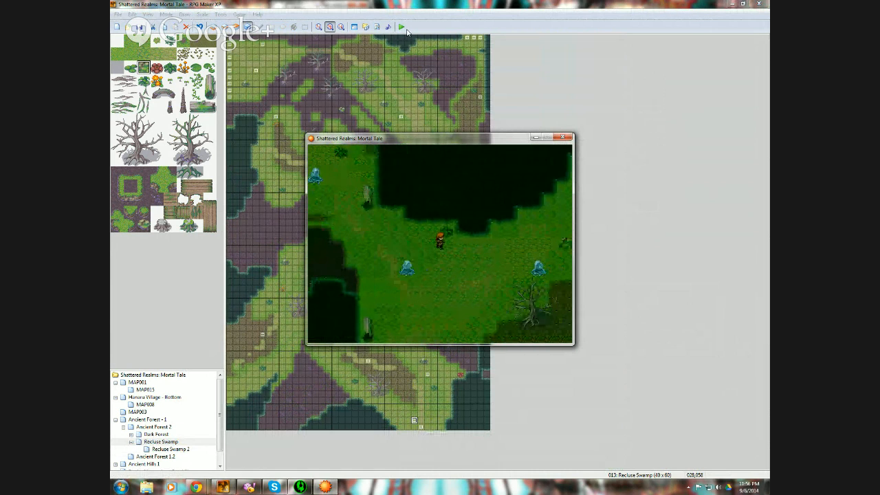
key(Right)
key(Down)
key(Down)
key(Down)
key(Down)
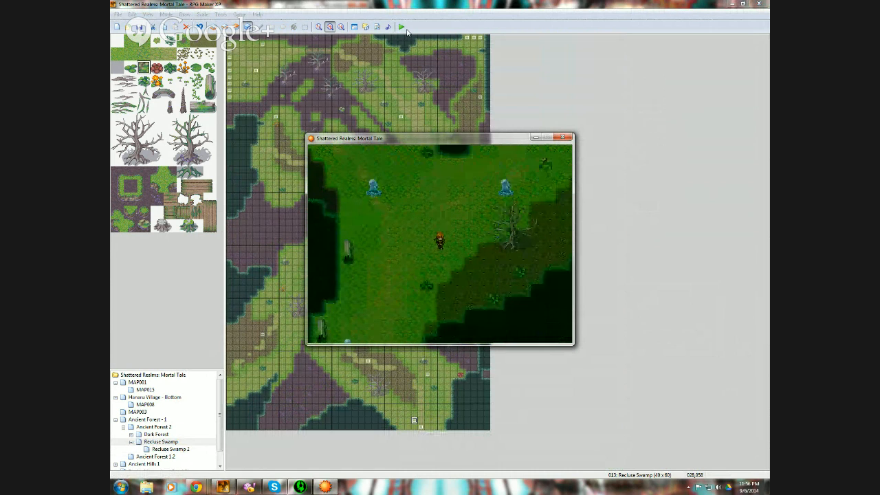
- Explore the southeastern grass in the playtest and bring the character to the northern end of the wooden bridge
key(Right)
key(Right)
key(Right)
key(Down)
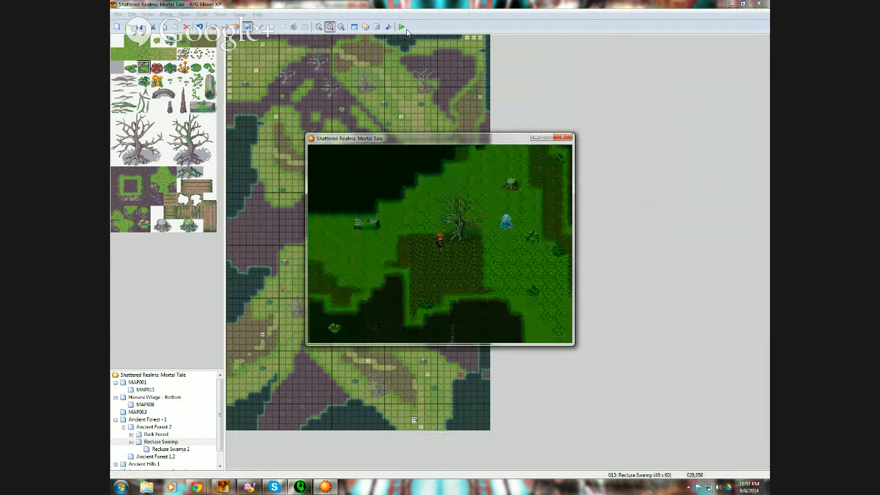
key(Down)
key(Down)
key(Down)
key(Down)
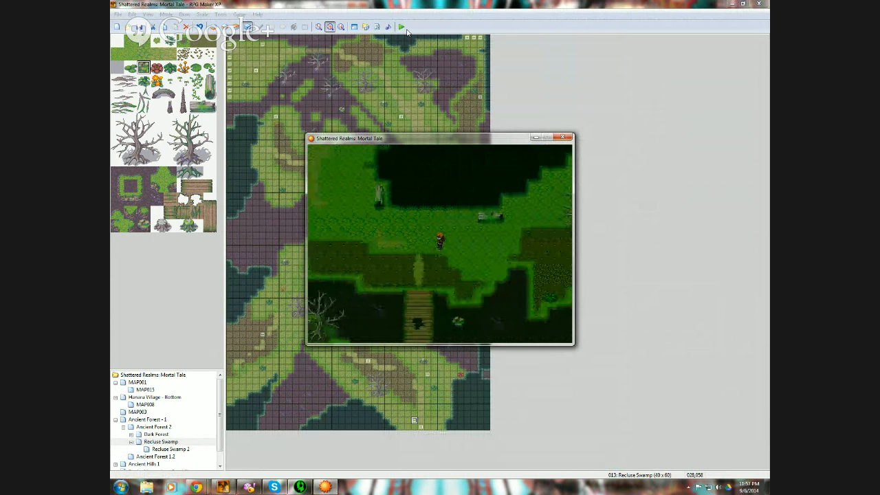
- Cross the wooden bridge southward and test how the slimes behave in the southern clearing
key(Down)
key(Down)
key(Down)
key(Down)
key(Down)
key(Down)
key(Down)
key(Down)
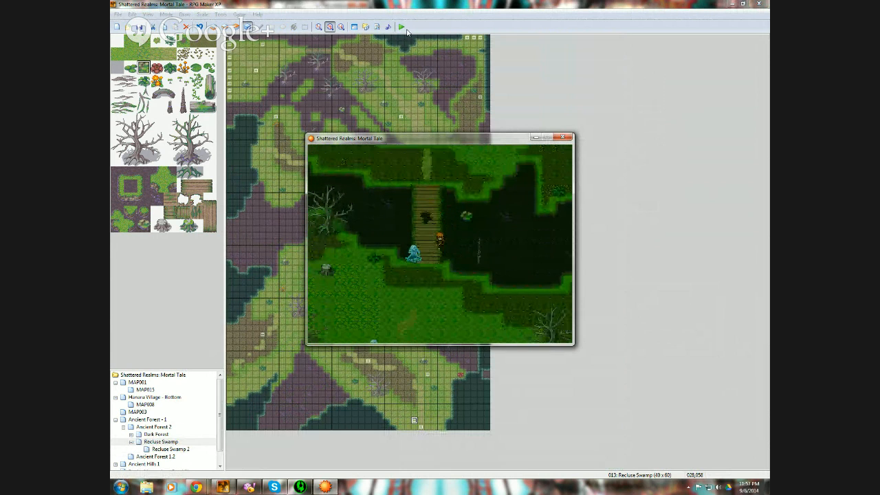
key(Left)
key(Left)
key(Left)
key(Left)
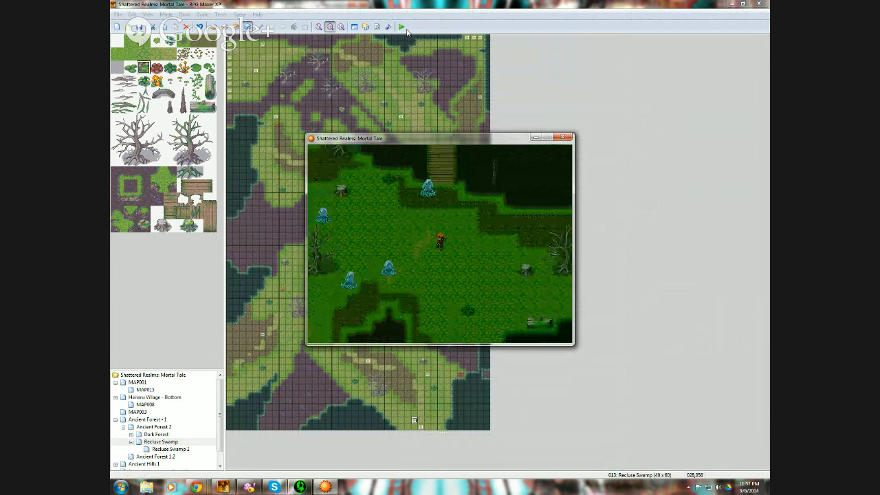
key(Left)
key(Left)
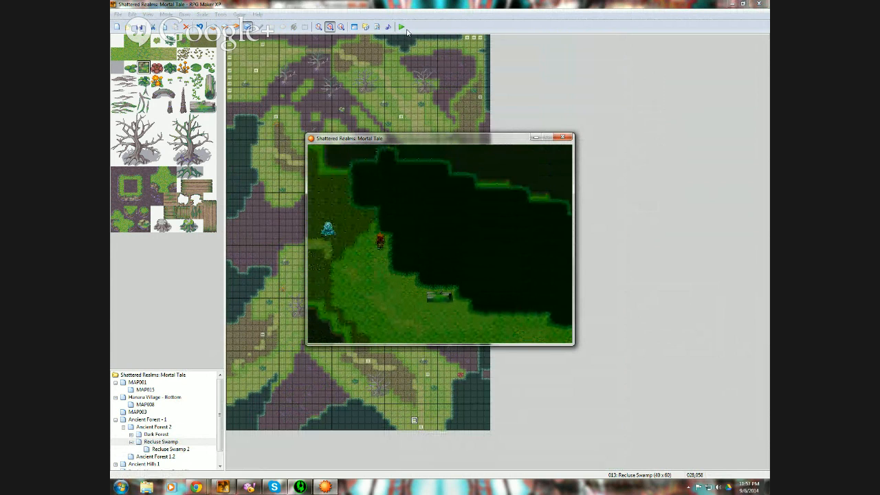
- Walk the character southeast along the grass below the northwestern pond to the clearing southwest of the large central pond
key(Down)
key(Down)
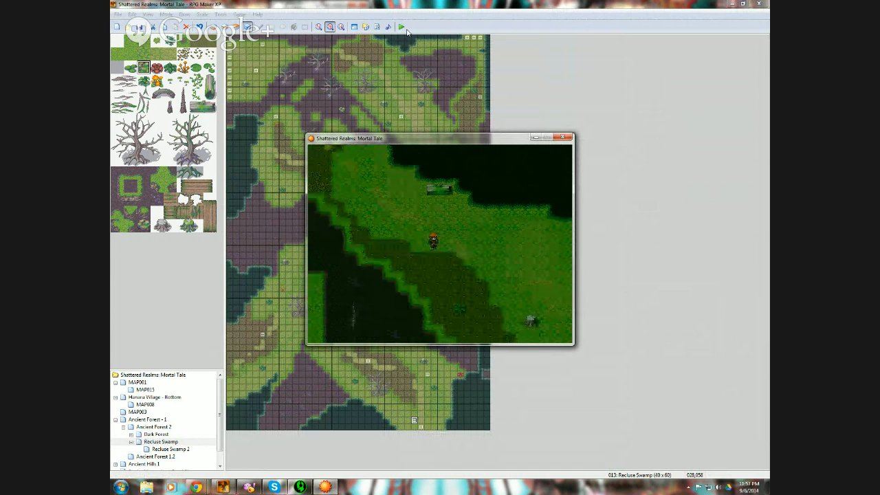
key(Down)
key(Right)
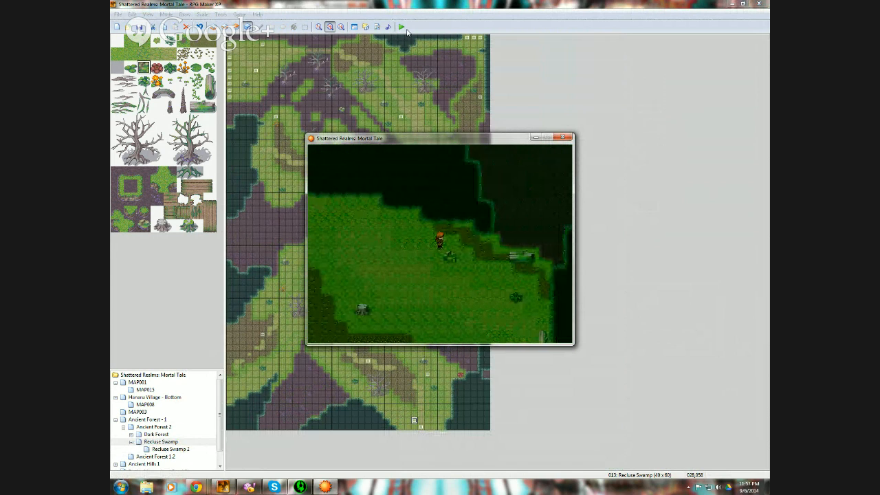
key(Down)
key(Right)
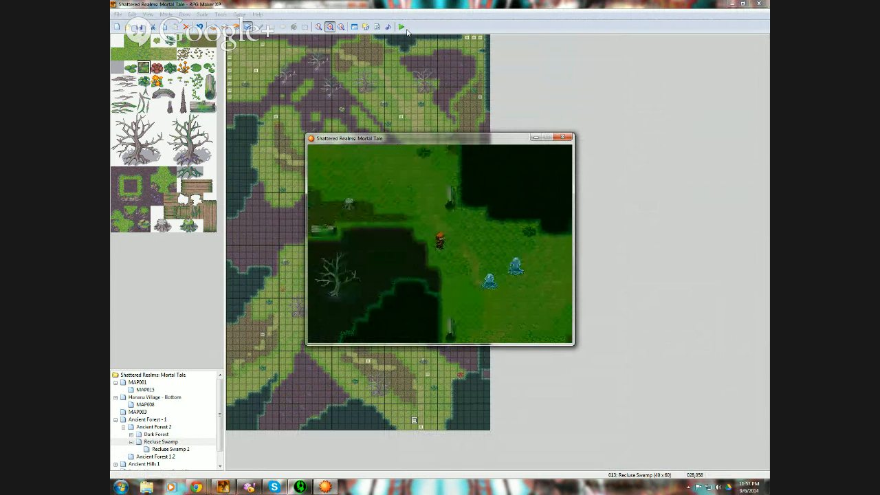
- Lead the character past the slimes south of the large central pond and north through the narrow passage between the eastern ponds
key(Down)
key(Right)
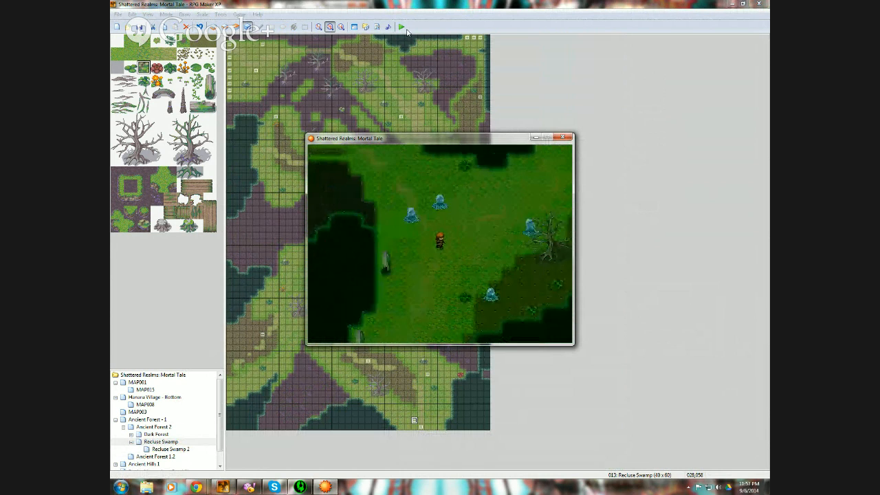
key(Up)
key(Right)
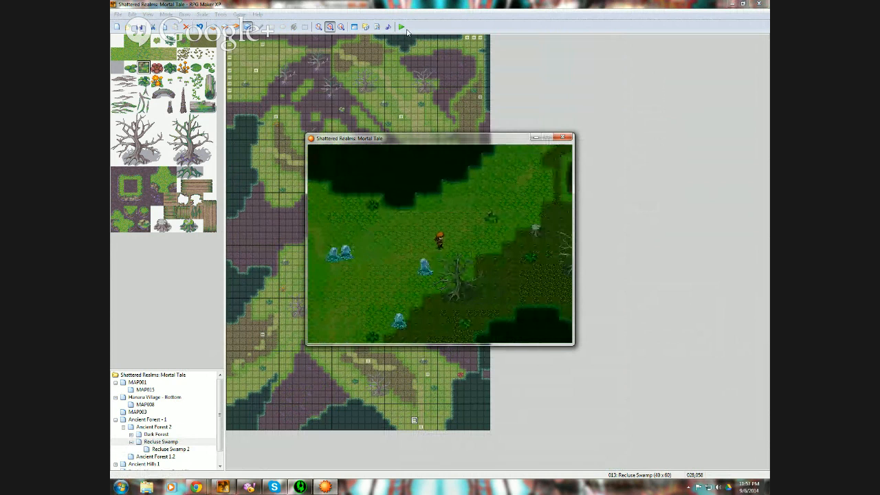
key(Up)
key(Up)
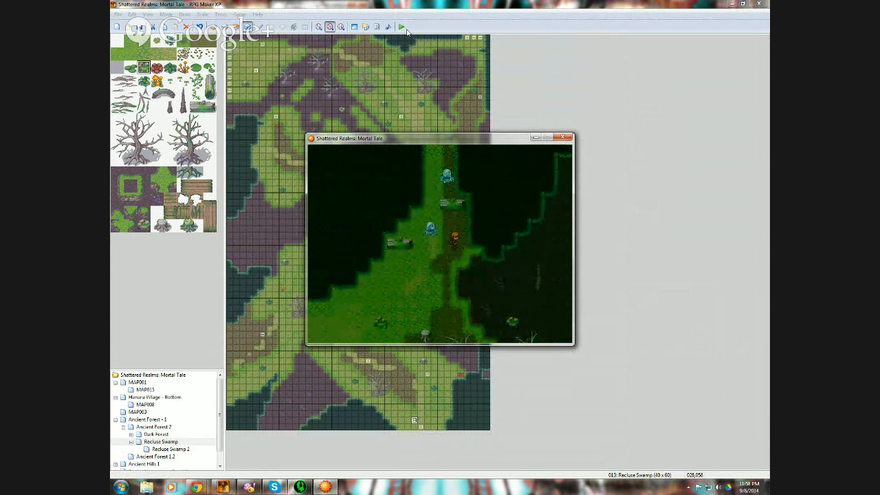
key(Up)
key(Left)
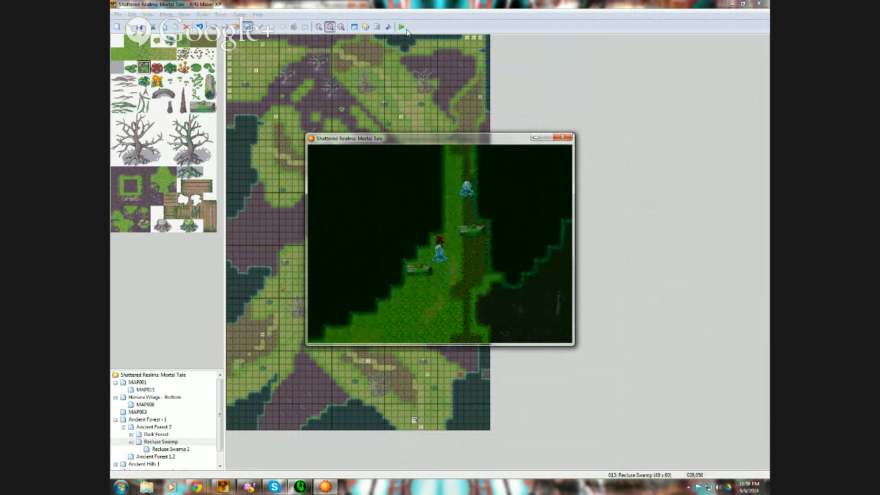
key(Up)
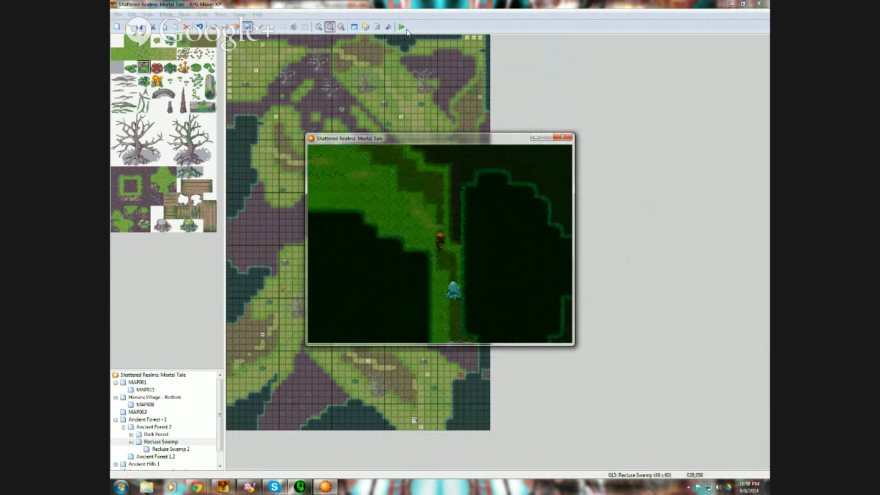
- Test the northwestward grass path beyond the narrow passage and its slime, and end the playtest
key(Up)
key(Left)
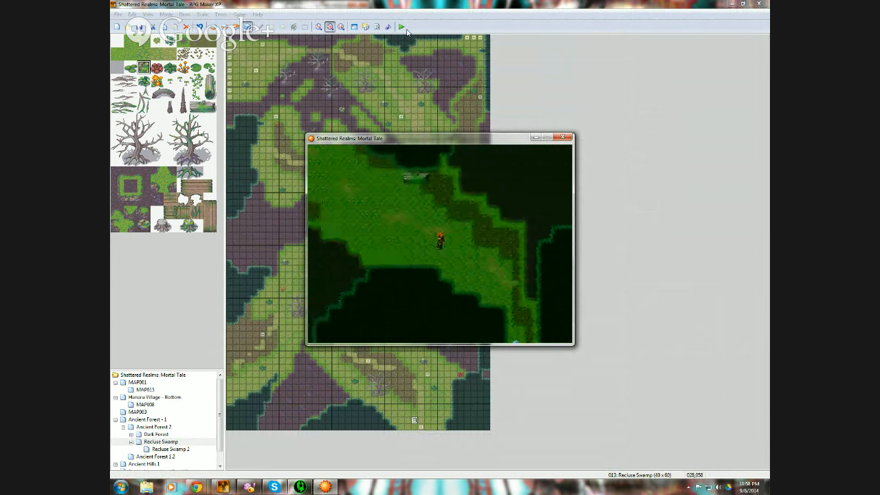
key(Up)
key(Left)
key(Up)
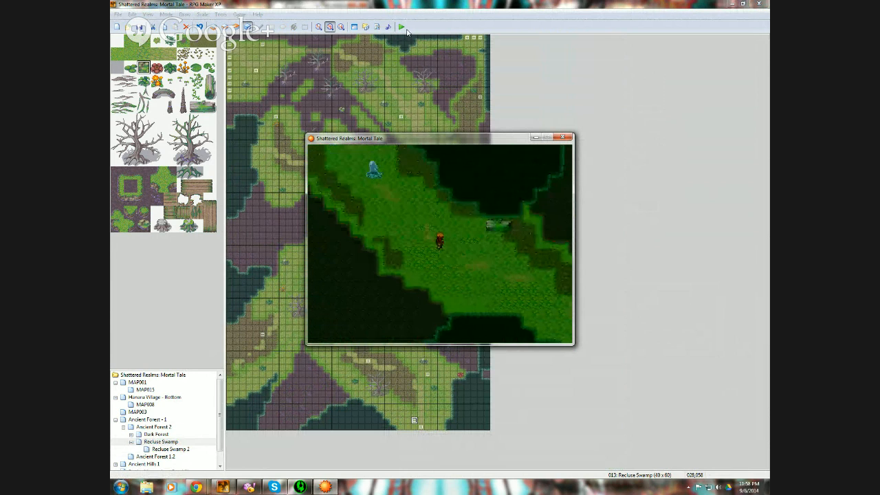
key(Up)
key(Left)
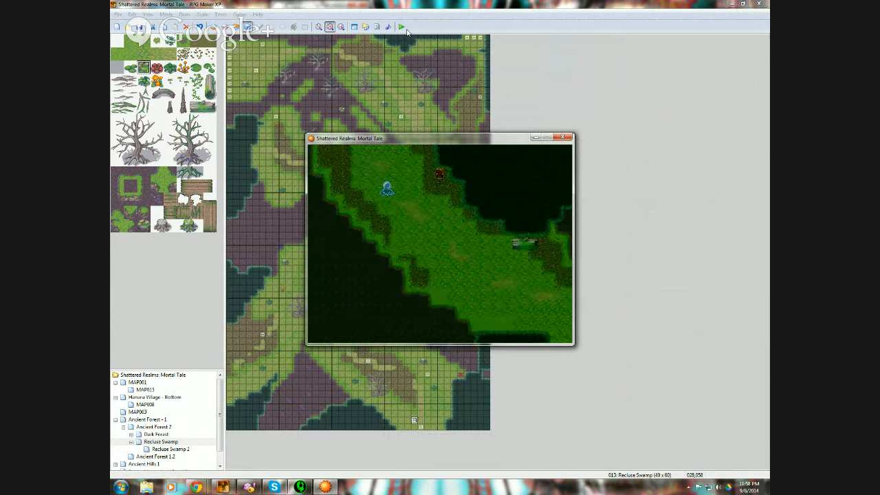
key(Down)
key(Right)
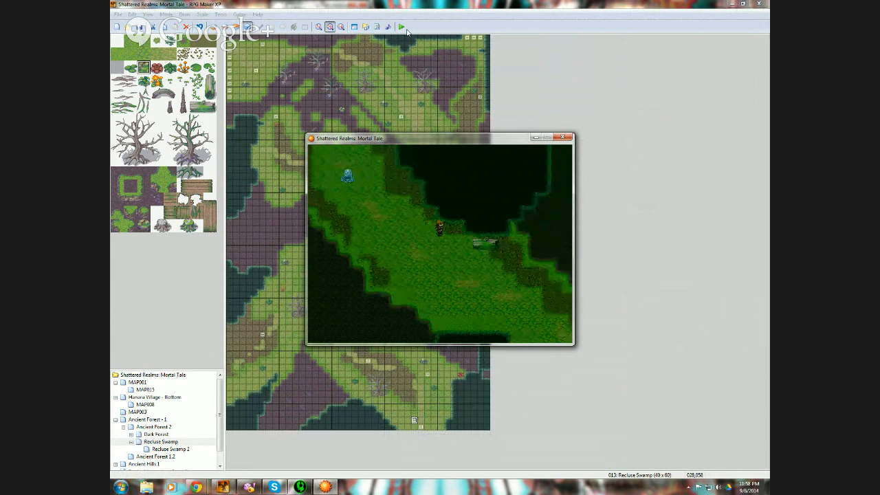
click(564, 137)
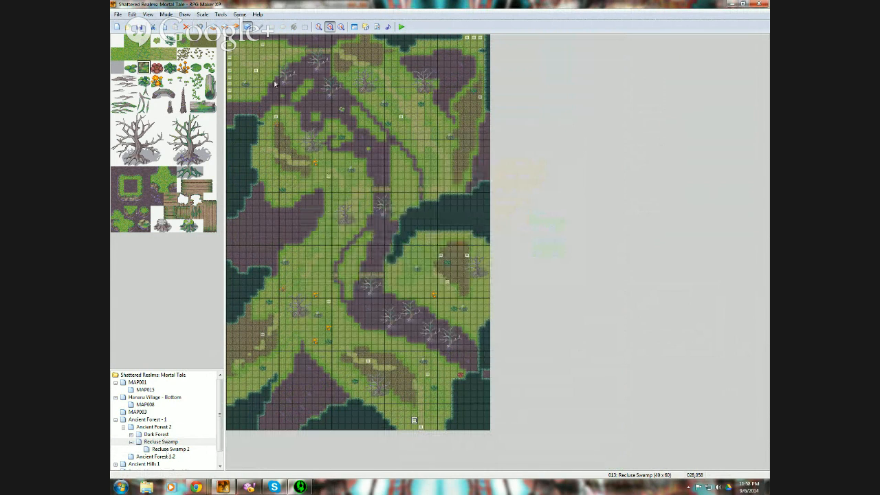
- Inspect the fog graphic settings in event EV001 at the northern edge of the Recluse Swamp map
right_click(255, 69)
right_click(261, 44)
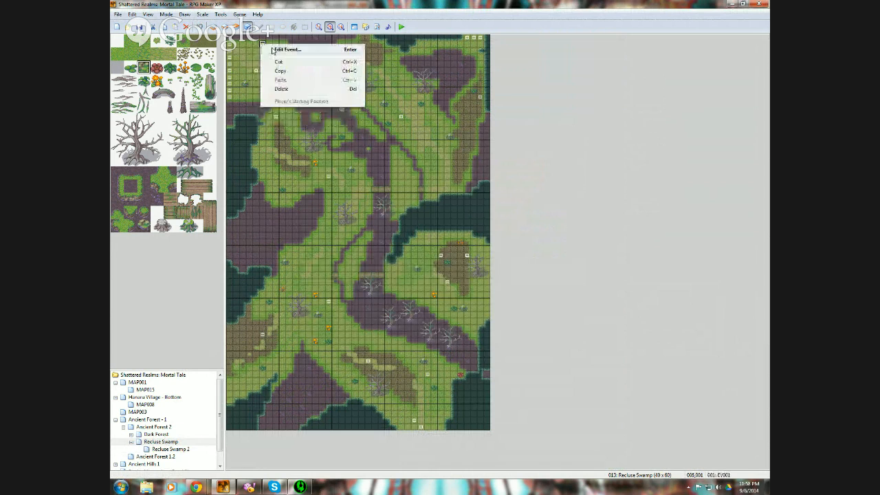
click(280, 49)
right_click(462, 165)
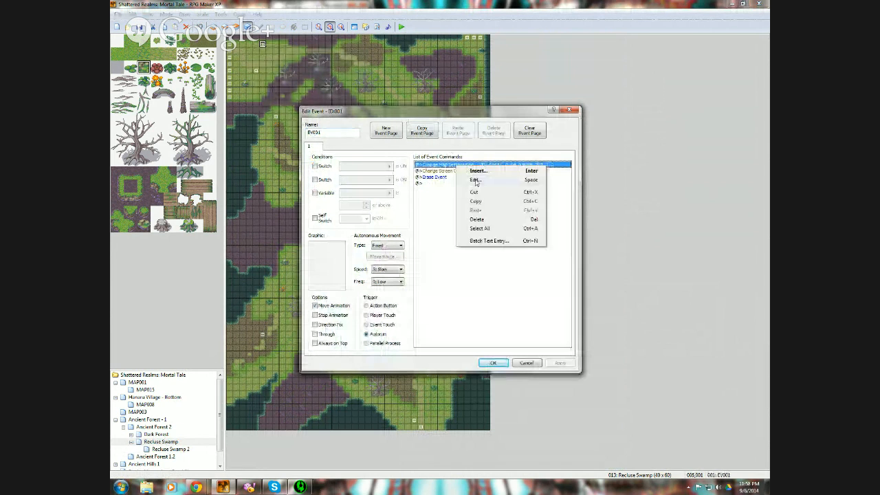
click(485, 183)
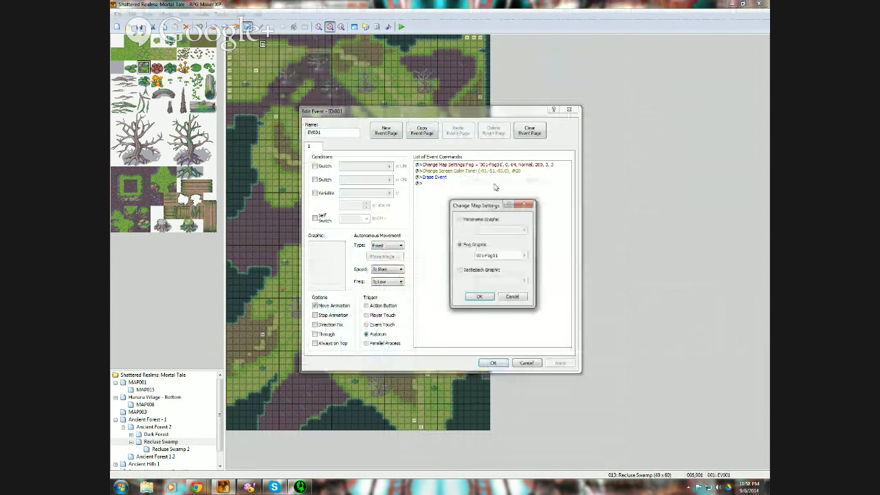
click(525, 256)
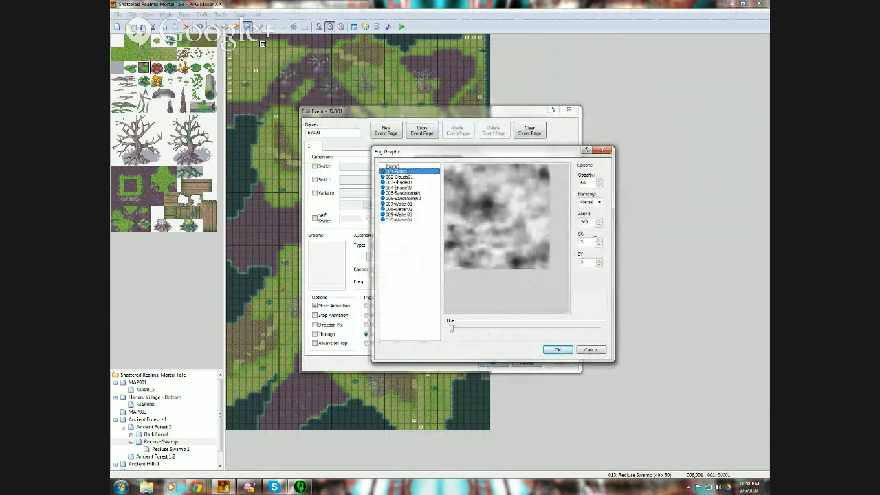
click(588, 349)
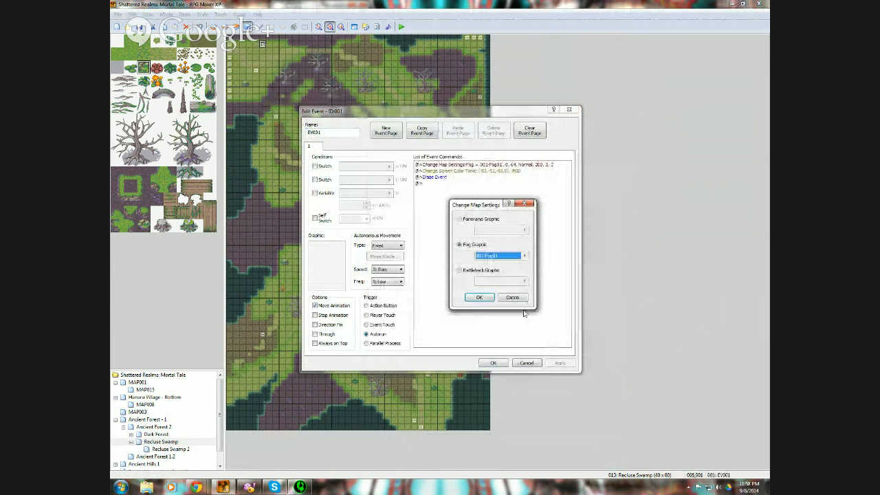
click(512, 297)
- Copy the Change Screen Color Tone command from Recluse Swamp's event EV001 and close the event
click(487, 171)
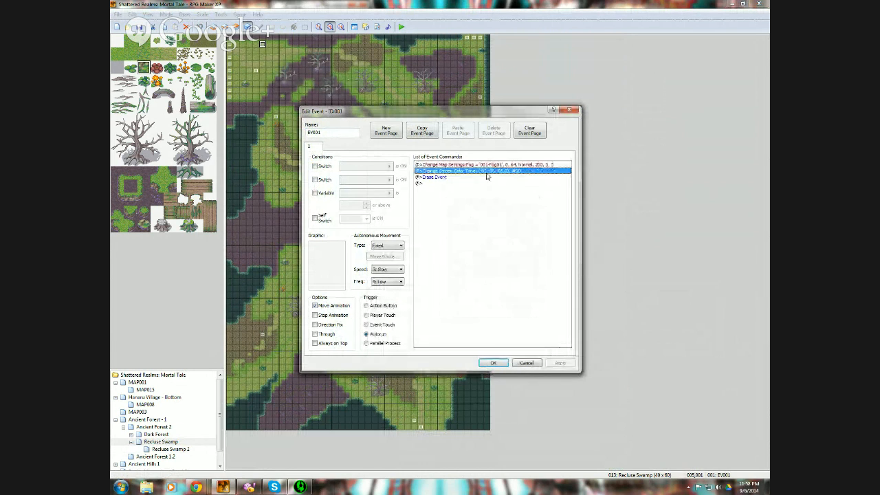
right_click(486, 174)
click(515, 257)
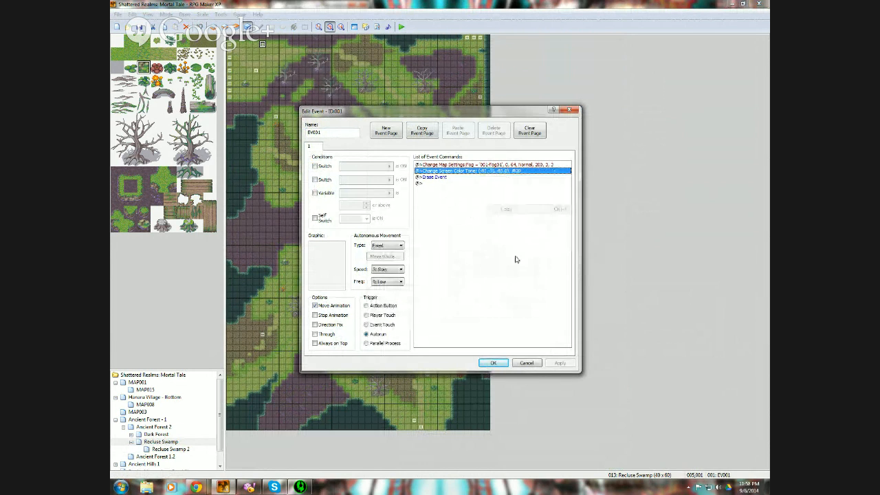
click(493, 363)
- Create a new event in the northwestern pond of Recluse Swamp 2 and paste the copied screen color tone command
click(171, 449)
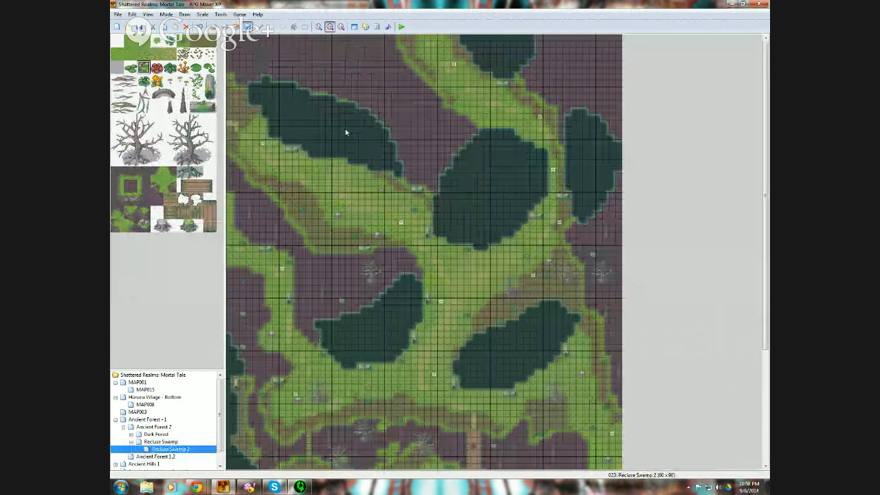
right_click(345, 132)
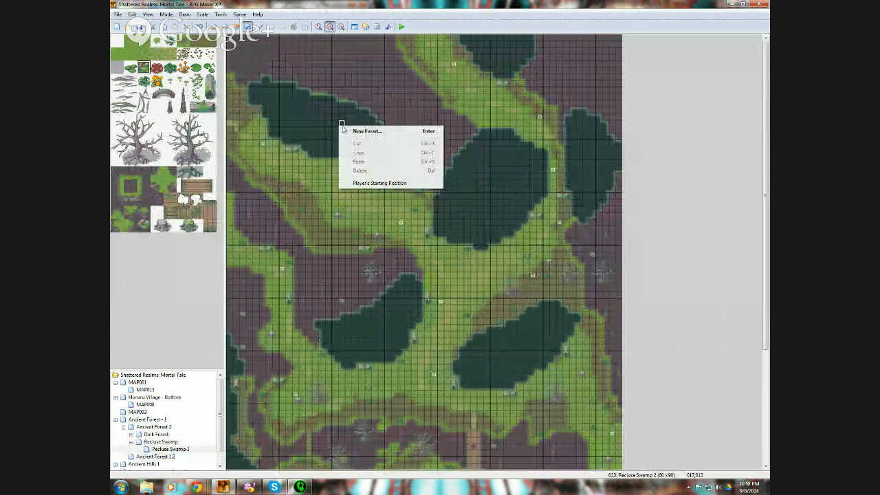
click(364, 129)
double_click(436, 169)
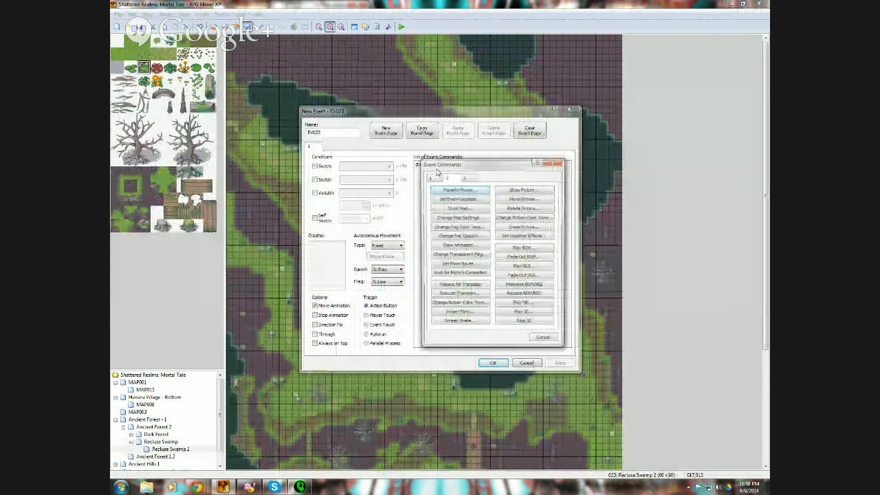
click(557, 162)
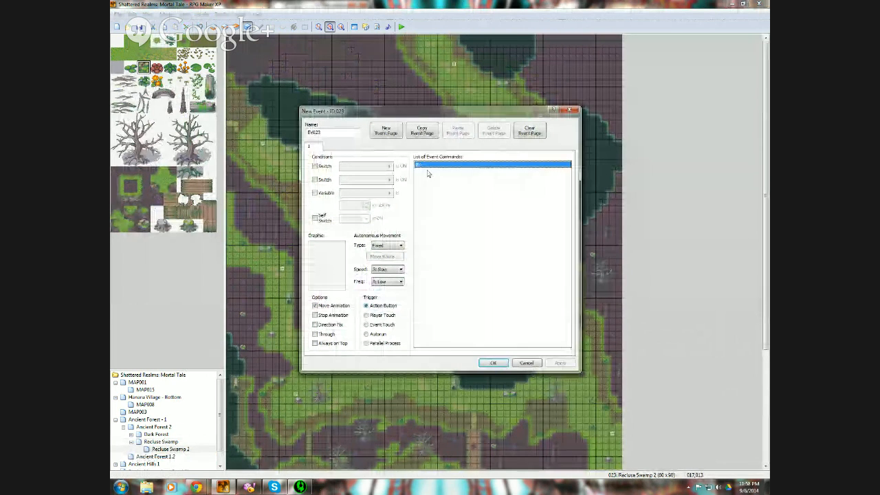
right_click(428, 170)
click(454, 216)
- Add a Change Map Settings command with fog 001-Fog01, opacity 64, Normal blending, zoom 200, and SX and SY of 3
double_click(444, 172)
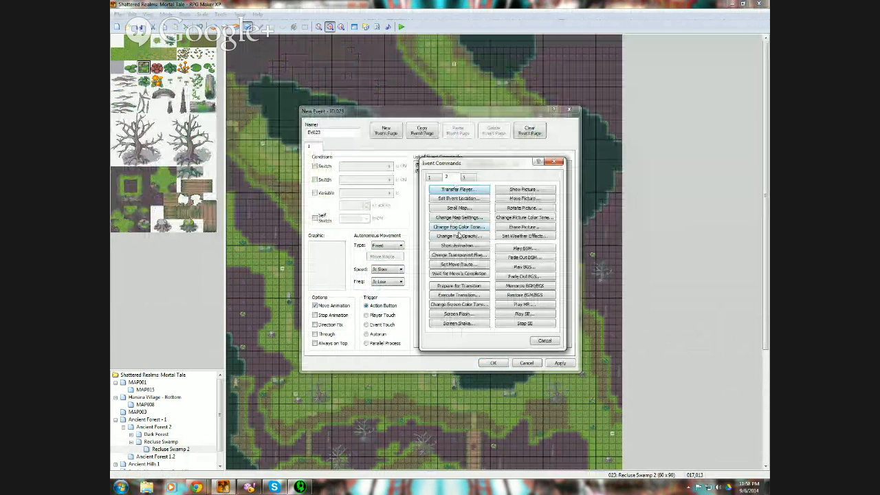
click(473, 218)
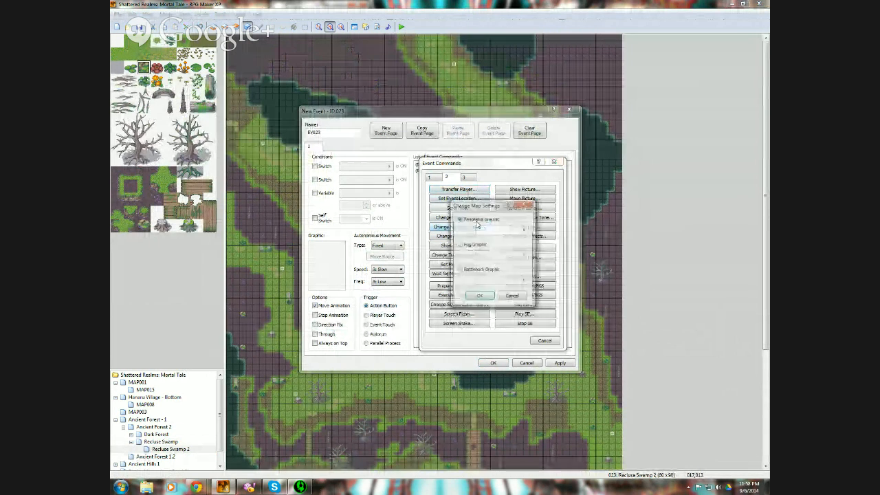
click(459, 245)
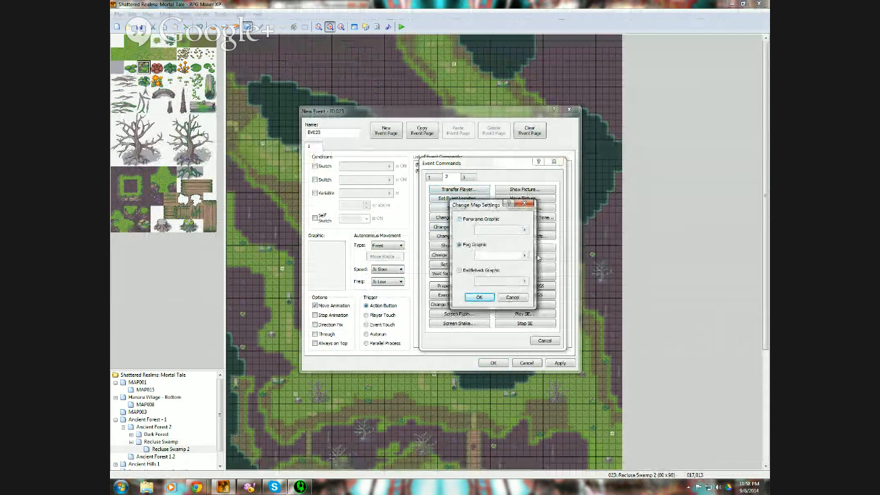
click(525, 256)
click(397, 171)
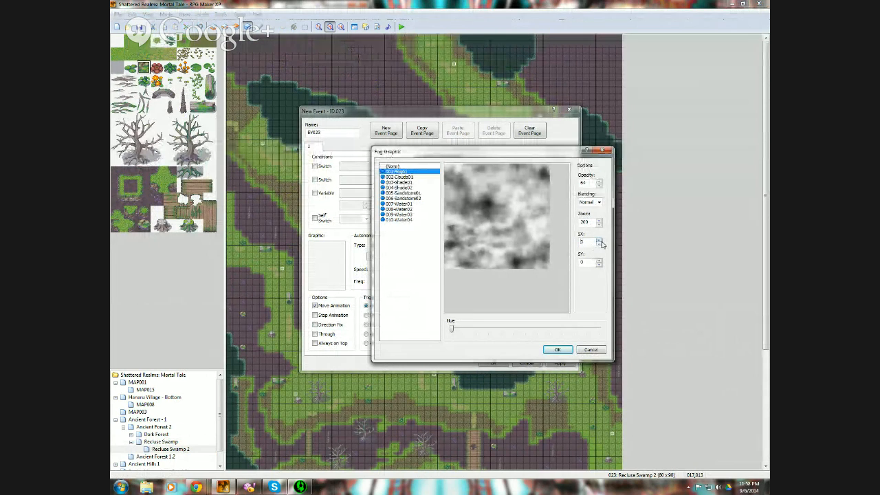
click(558, 350)
click(487, 296)
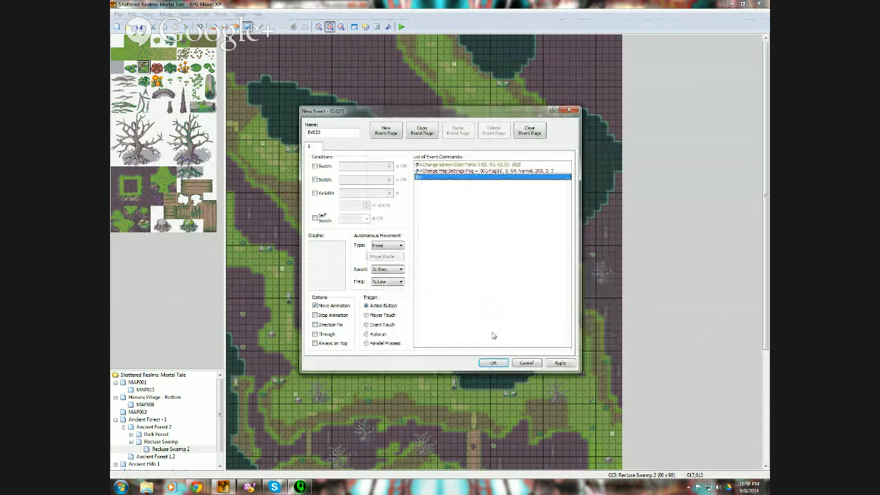
- Set the new event's trigger to Autorun, append an Erase Event command and save the event
click(376, 336)
right_click(472, 176)
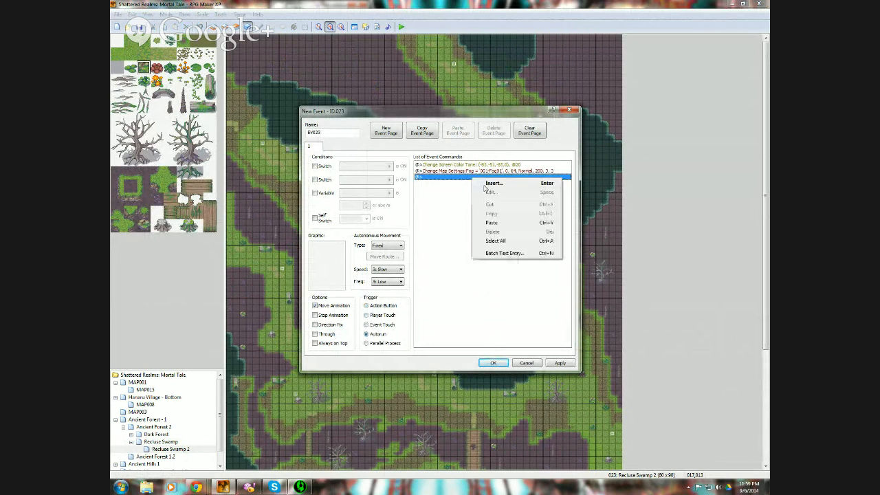
click(485, 186)
click(431, 177)
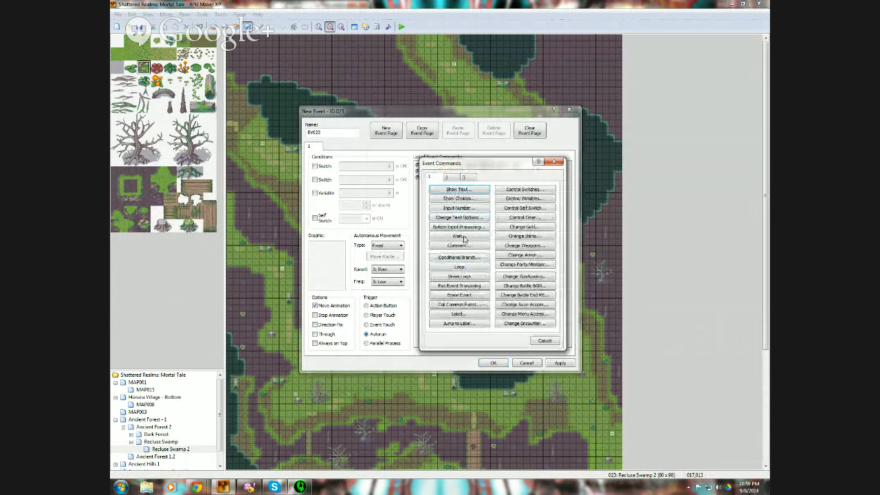
click(460, 295)
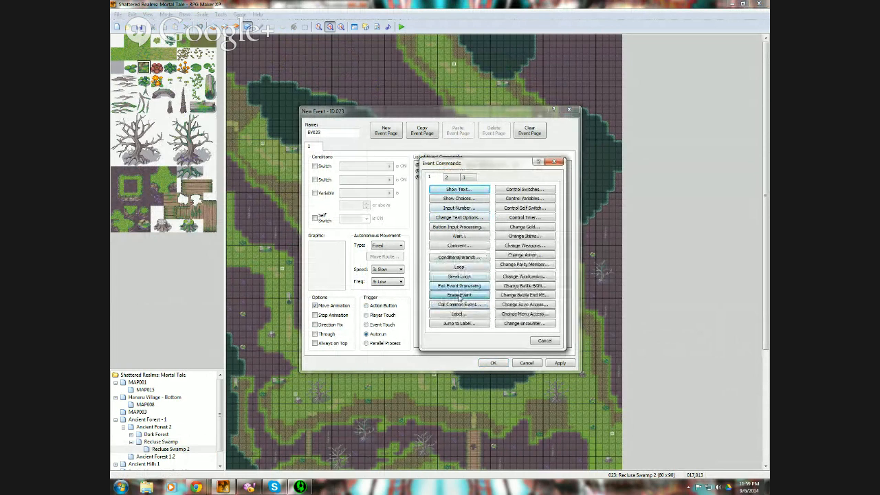
click(494, 362)
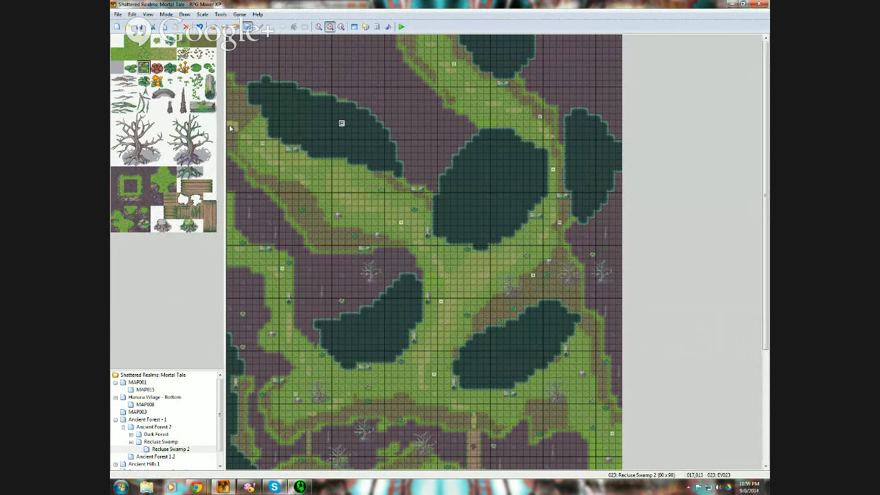
- Copy the transfer event at the southern edge of Recluse Swamp and paste it across the neighbouring tiles of that exit
right_click(231, 128)
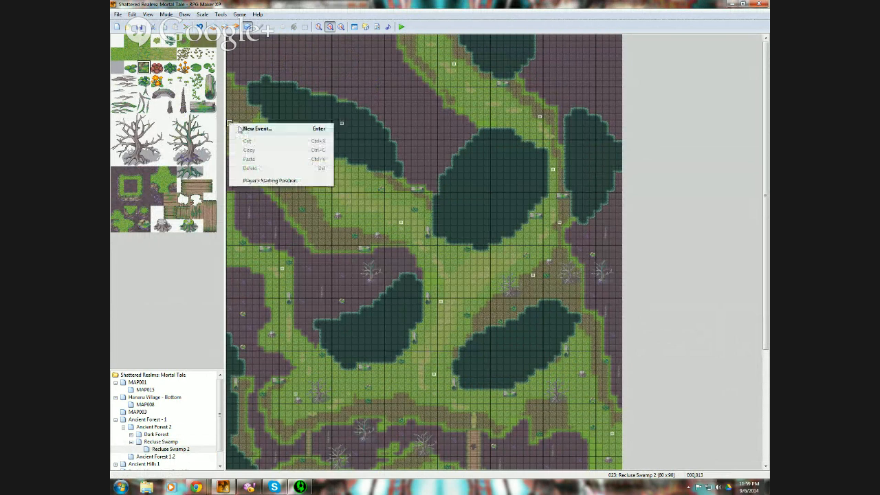
click(165, 442)
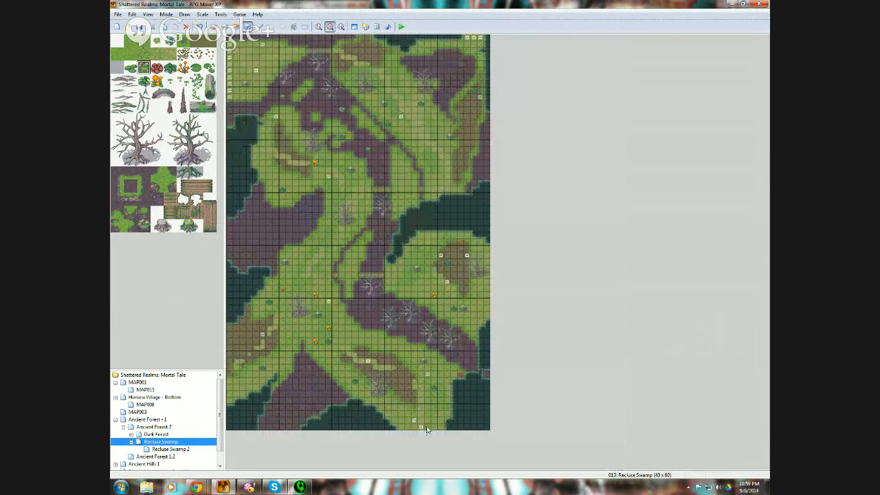
right_click(423, 427)
click(443, 391)
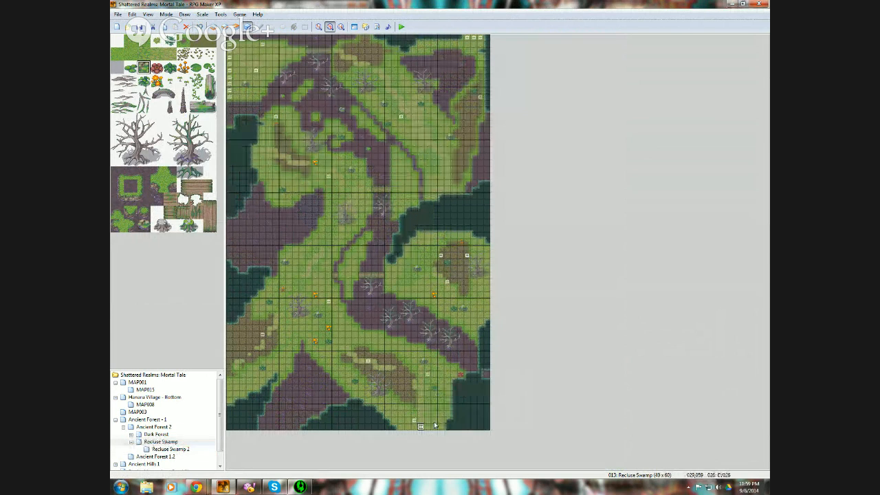
click(429, 426)
click(416, 428)
- Create a Player Touch event at 000,050 on Recluse Swamp's western edge that transfers the player to Recluse Swamp 2 at 002,032
right_click(229, 368)
click(247, 371)
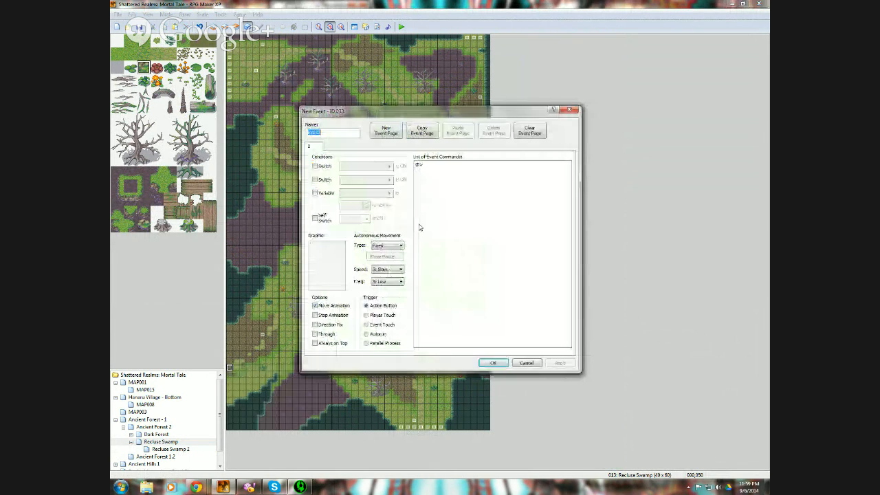
double_click(425, 166)
click(446, 176)
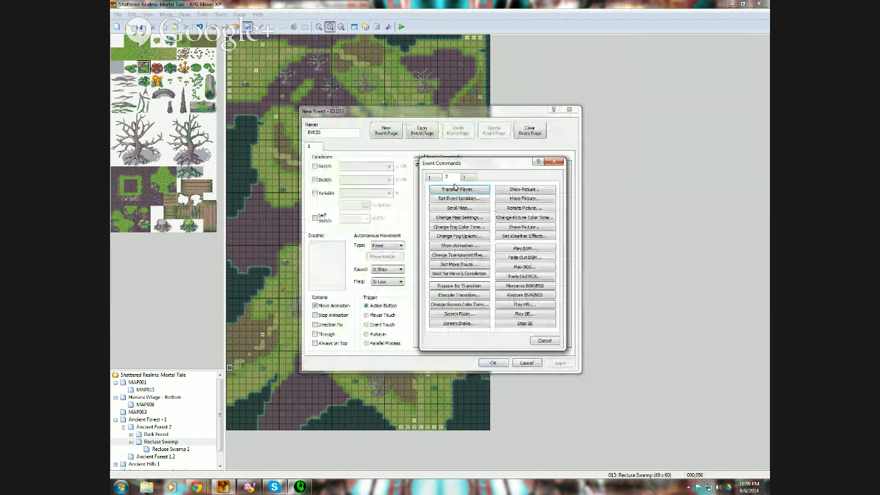
click(459, 189)
click(532, 223)
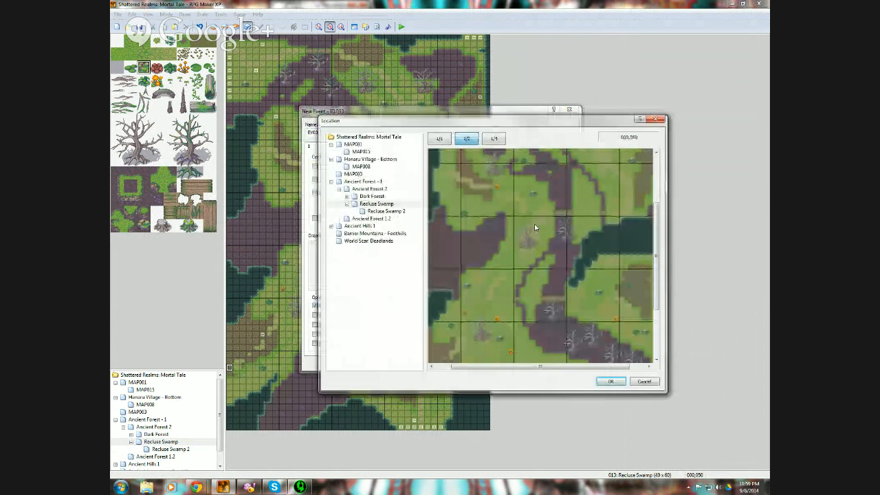
click(375, 211)
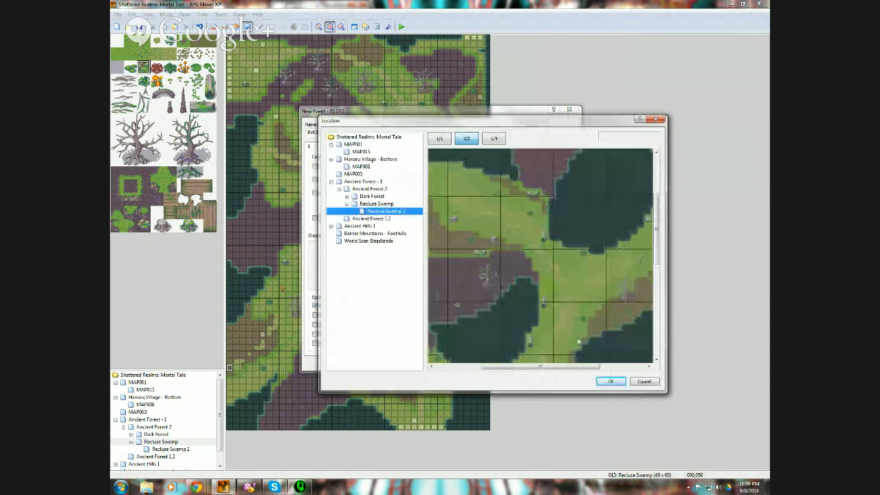
drag(583, 368, 538, 369)
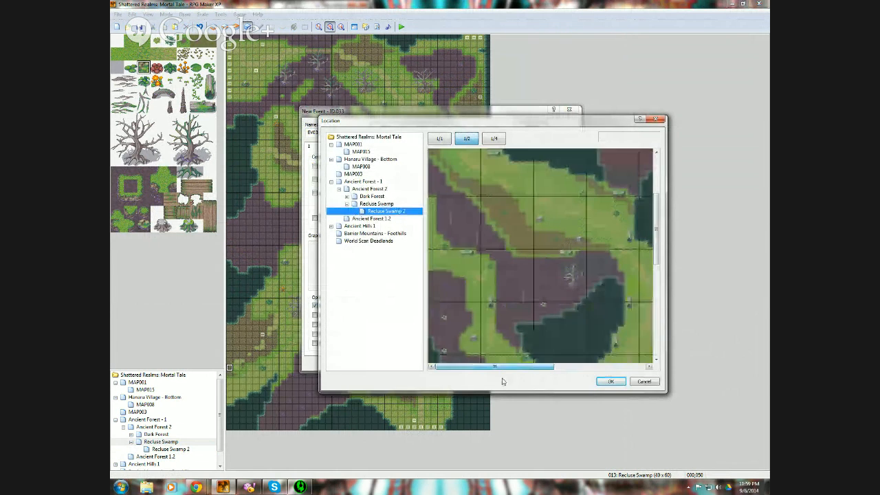
click(444, 255)
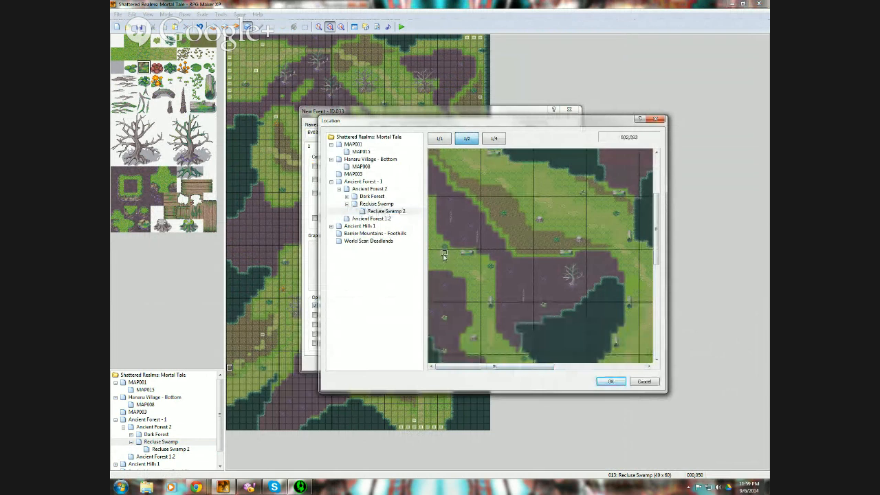
click(611, 381)
click(480, 306)
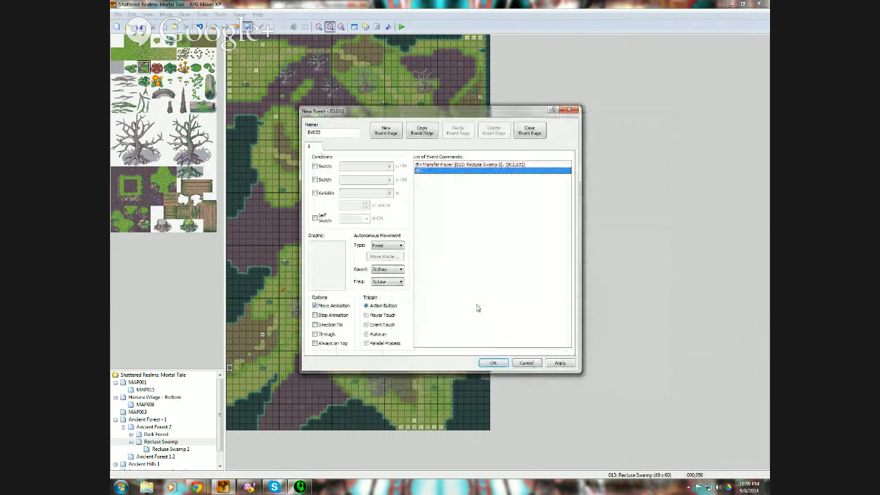
click(383, 316)
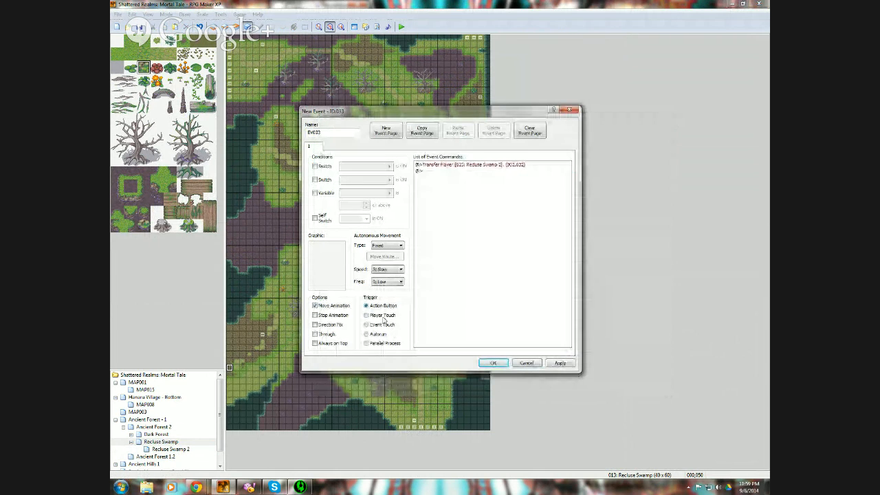
click(493, 362)
- Copy the new western transfer event and paste it along all remaining tiles of Recluse Swamp's southwestern exit
right_click(231, 369)
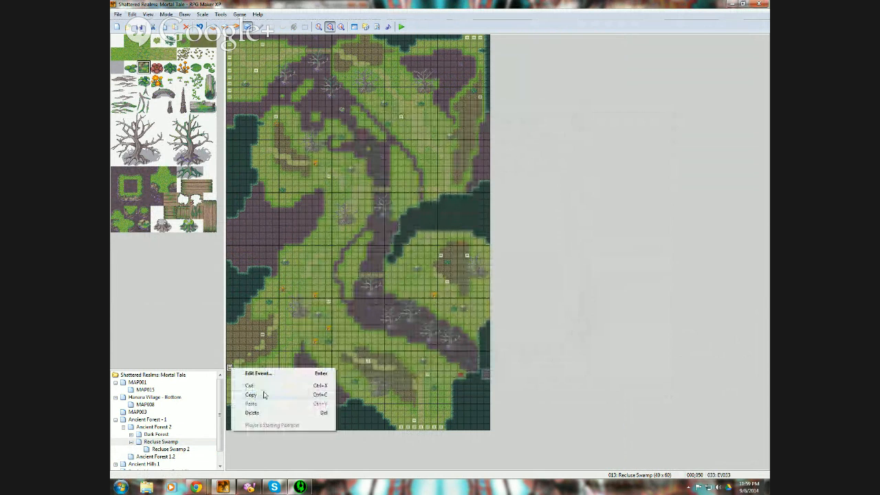
click(263, 393)
click(232, 363)
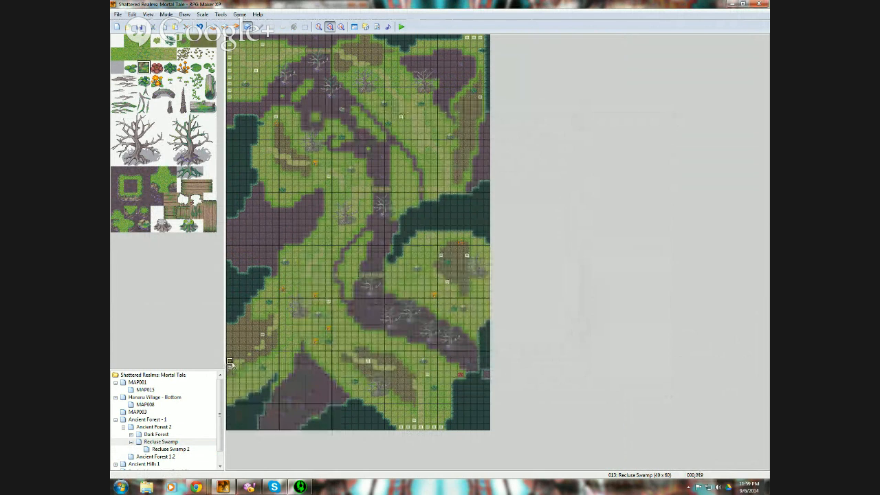
key(ctrl+v)
key(Up)
key(ctrl+v)
key(Up)
key(ctrl+v)
key(Up)
key(ctrl+v)
key(Up)
key(ctrl+v)
click(229, 402)
- Create a Player Touch event at 039,042 on Recluse Swamp's eastern edge that transfers the player to Recluse Swamp 2 at 031,002
right_click(489, 315)
click(499, 318)
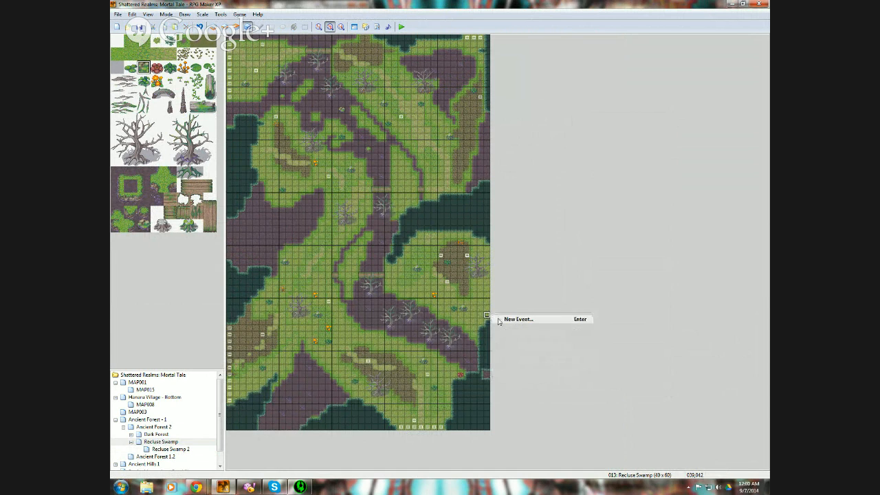
click(434, 167)
double_click(434, 166)
click(458, 190)
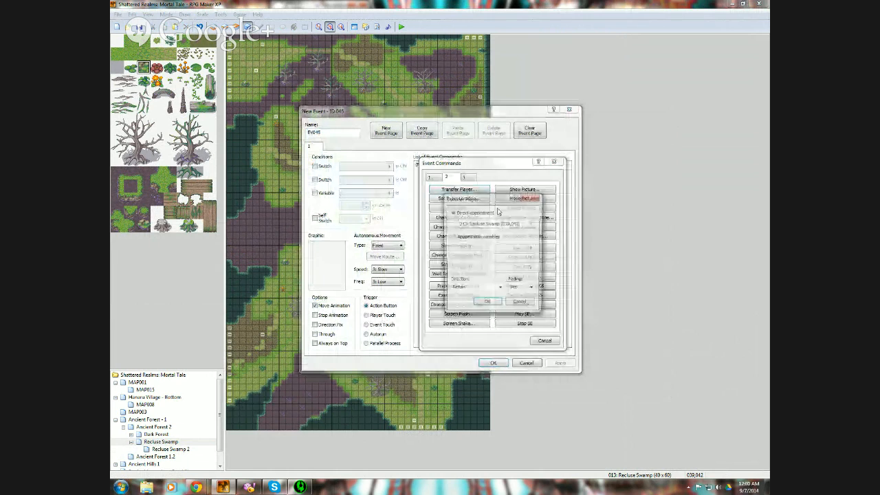
click(533, 225)
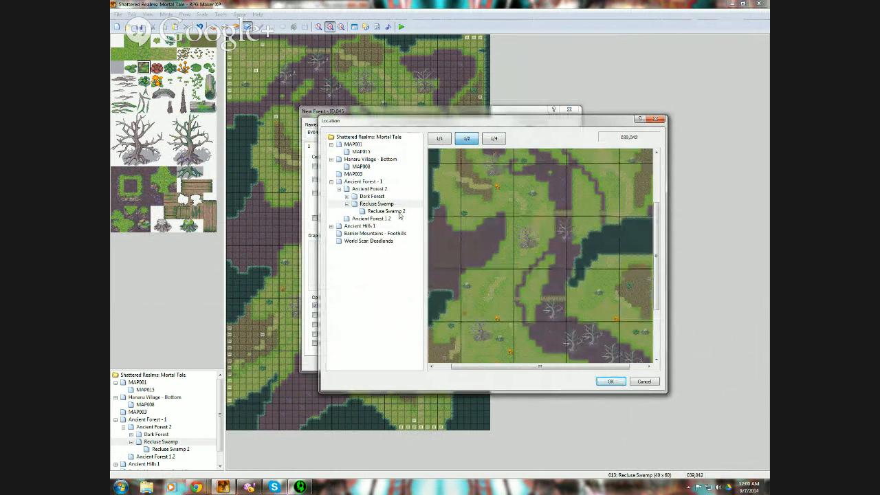
click(389, 211)
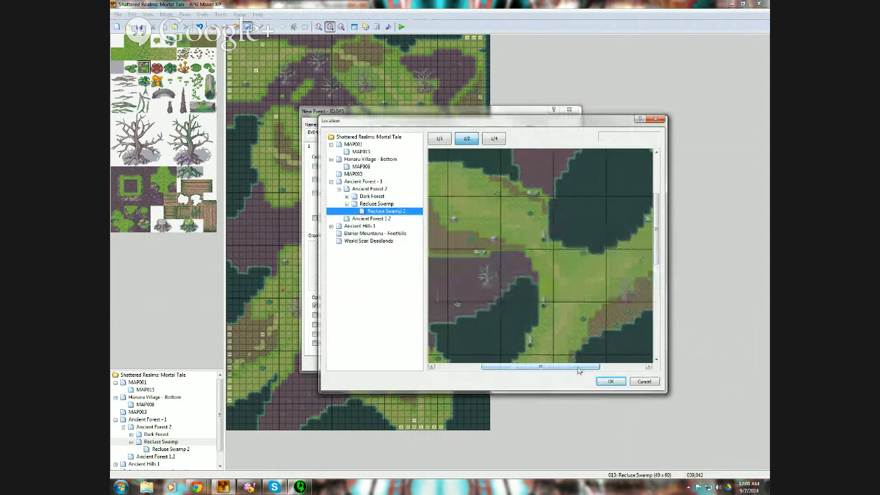
drag(580, 369, 638, 370)
drag(656, 251, 657, 197)
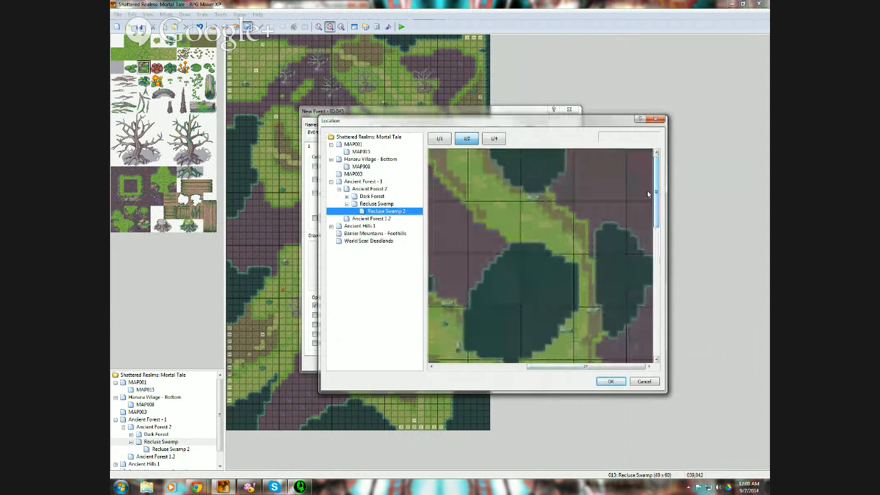
click(463, 166)
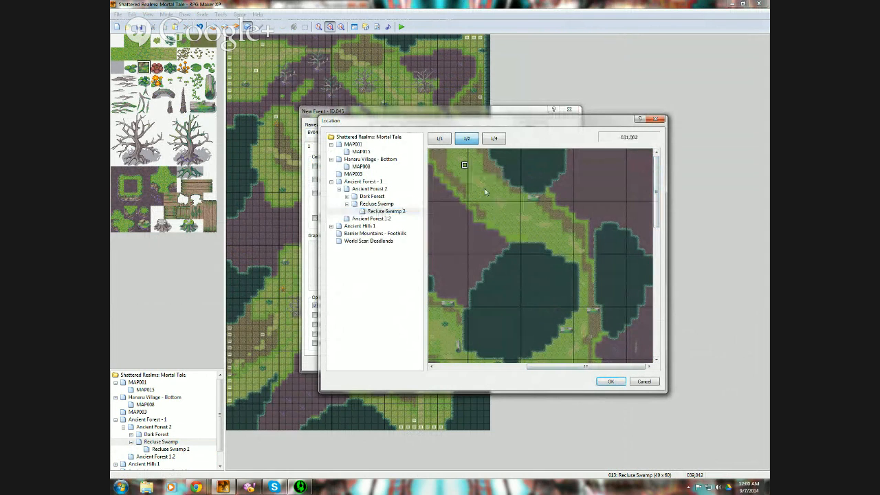
click(610, 381)
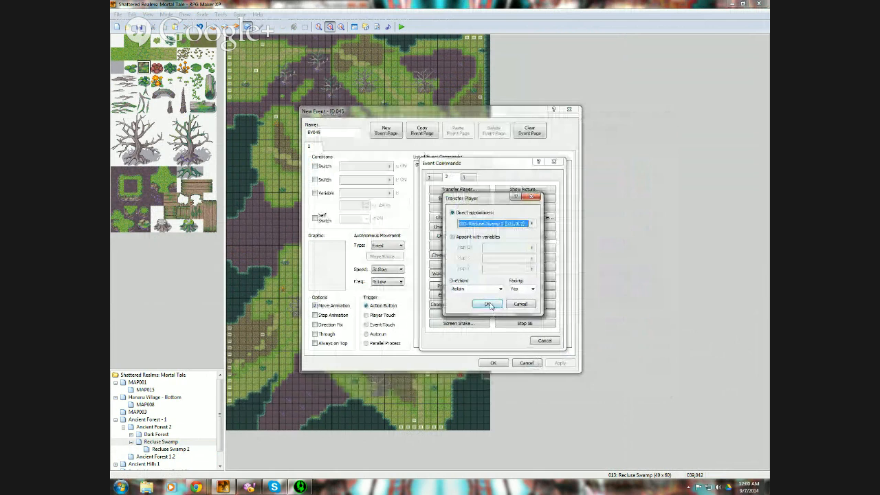
click(489, 307)
click(385, 315)
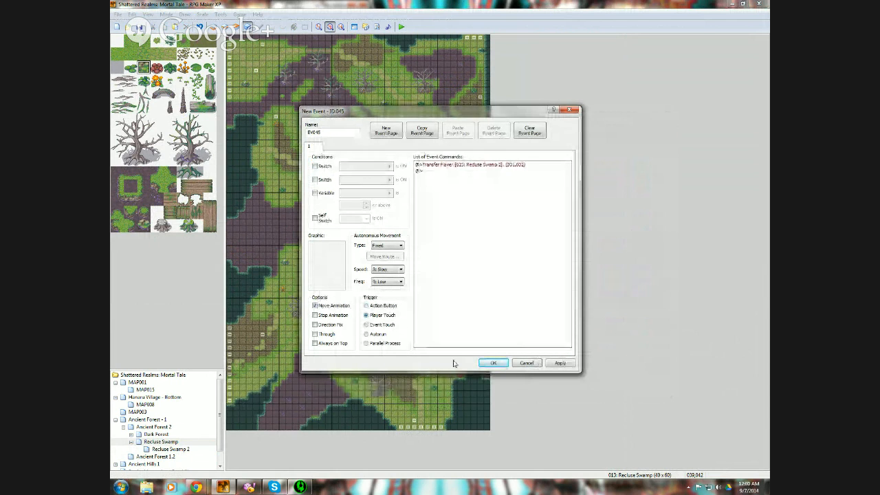
click(492, 363)
- Copy the new eastern transfer event and paste it northward along the grassy part of Recluse Swamp's eastern edge
right_click(488, 314)
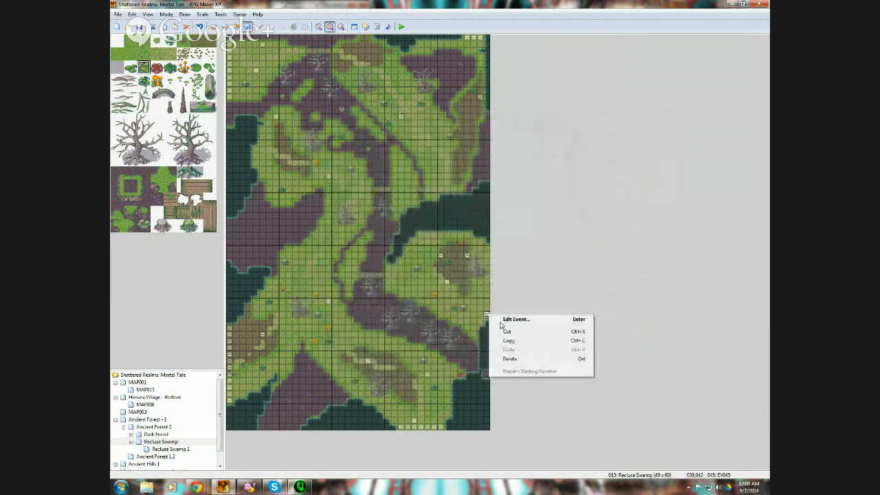
click(519, 342)
click(487, 308)
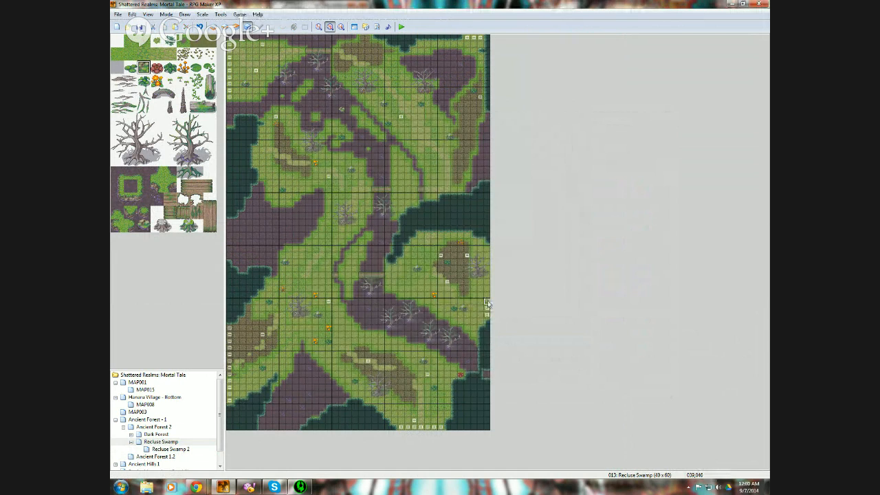
key(ctrl+v)
click(488, 296)
key(ctrl+v)
click(488, 289)
key(ctrl+v)
click(489, 283)
- Set the player's starting position to 029,056 in Recluse Swamp and start a new game in a playtest
right_click(421, 408)
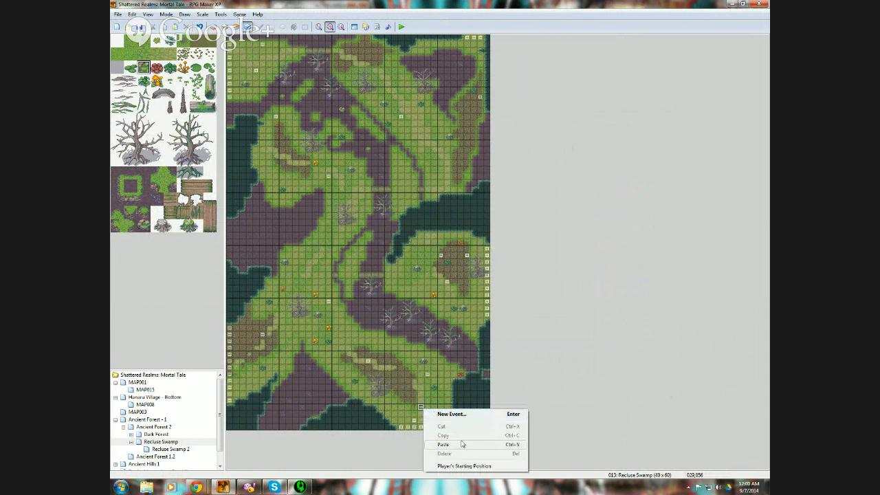
click(463, 470)
click(400, 27)
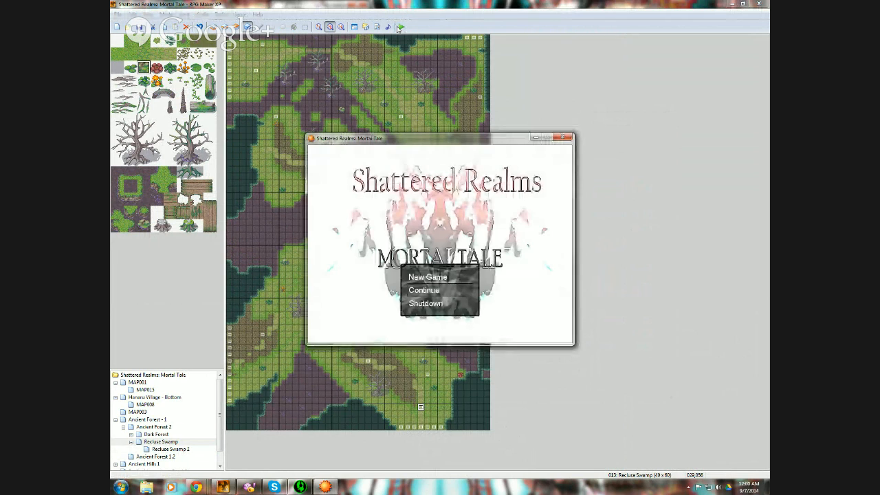
key(Return)
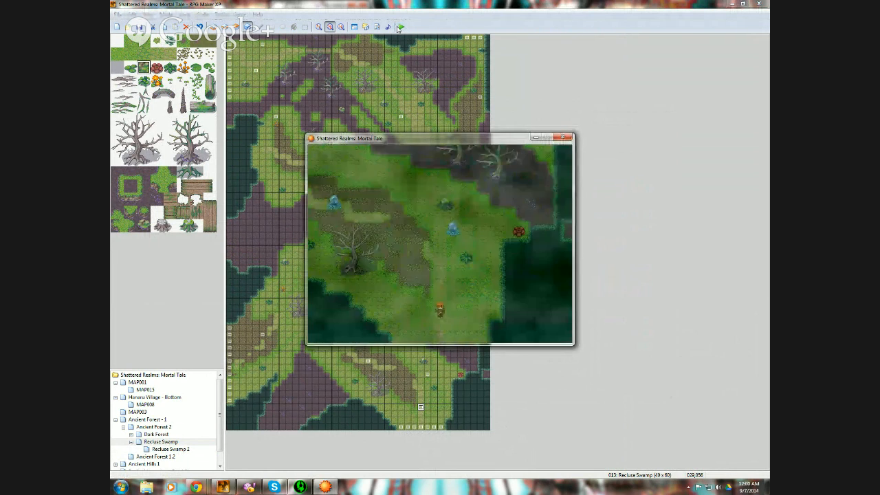
- Walk the character through the southern exit into Recluse Swamp 2 and southeast along the western grass path
key(Down)
key(Down)
key(Down)
key(Down)
key(Down)
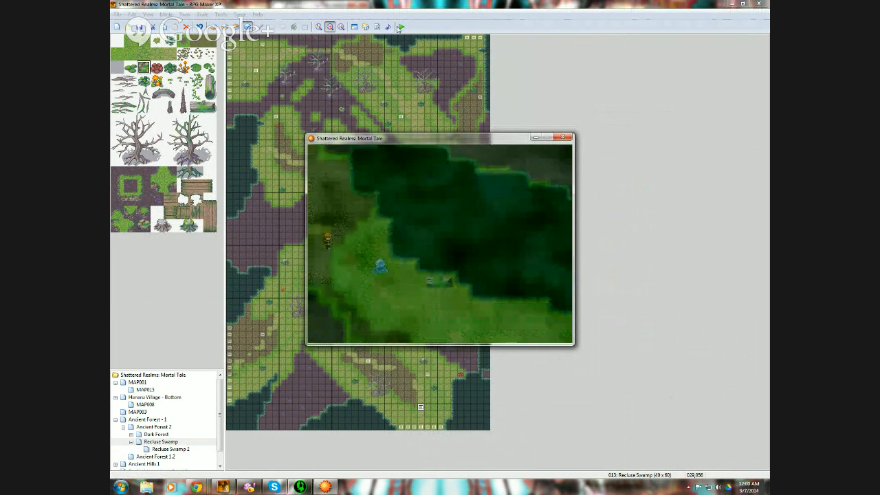
key(Right)
key(Right)
key(Down)
key(Down)
key(Down)
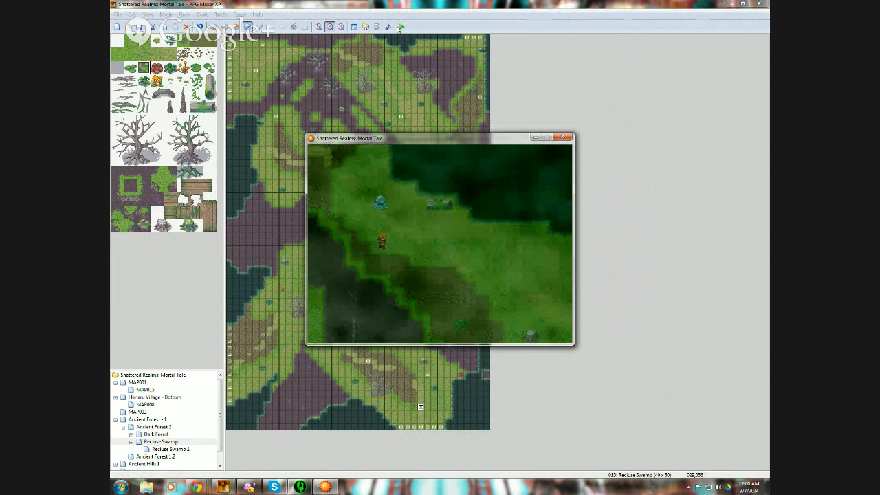
key(Down)
key(Down)
key(Down)
key(Right)
key(Right)
key(Right)
key(Right)
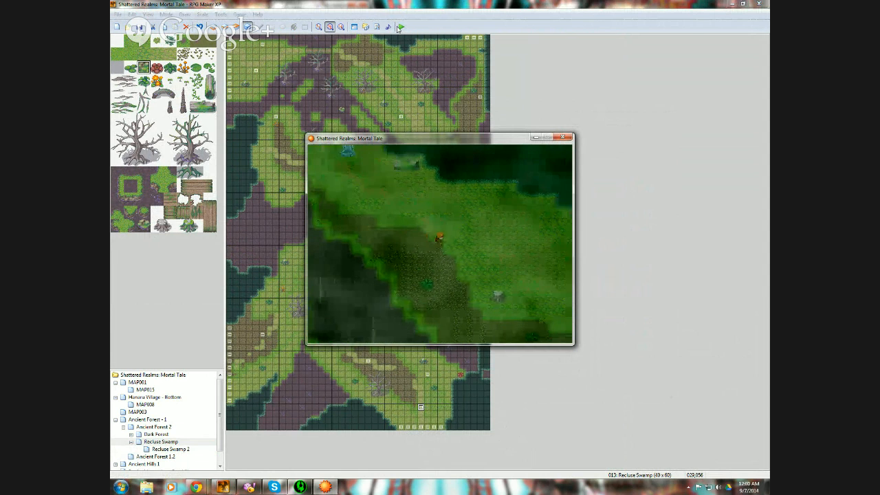
- Walk the character along the brown slope down to the edge of the dark swamp water to check the terrain
key(Down)
key(Down)
key(Left)
key(Up)
key(Up)
key(Left)
key(Left)
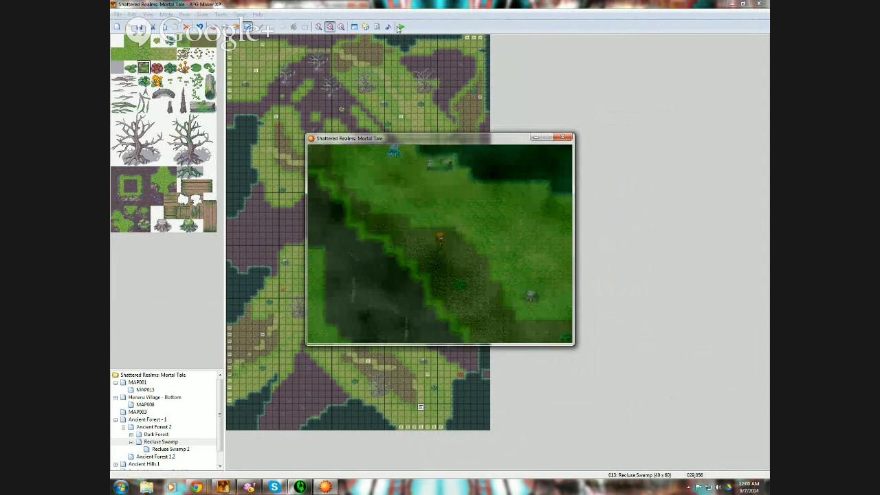
key(Down)
key(Down)
key(Right)
key(Right)
key(Right)
key(Down)
key(Down)
key(Down)
key(Right)
key(Right)
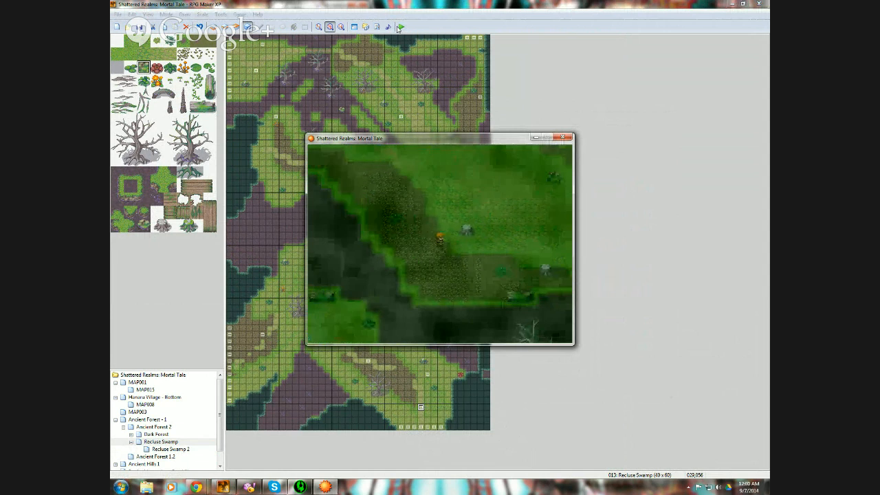
key(Down)
key(Down)
key(Down)
key(Down)
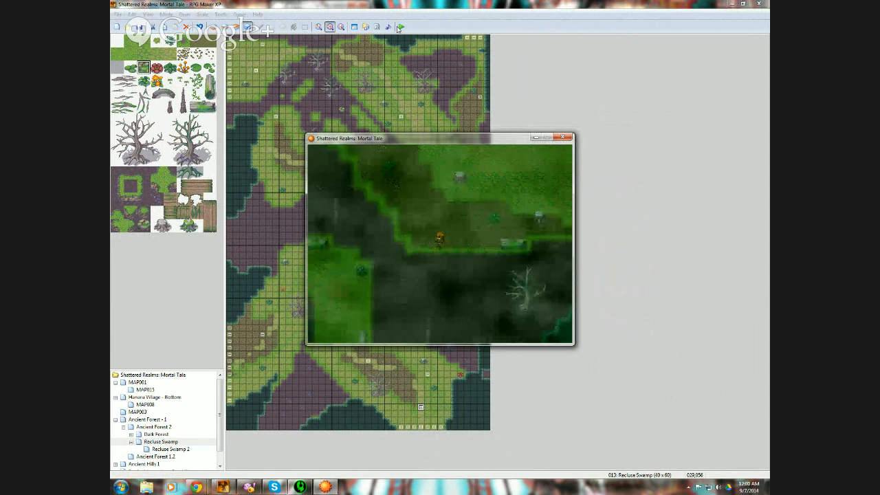
- Test walking west across the swamp to the far bank and up the map's edge, then end the playtest and reopen Recluse Swamp 2
key(Left)
key(Left)
key(Left)
key(Left)
key(Left)
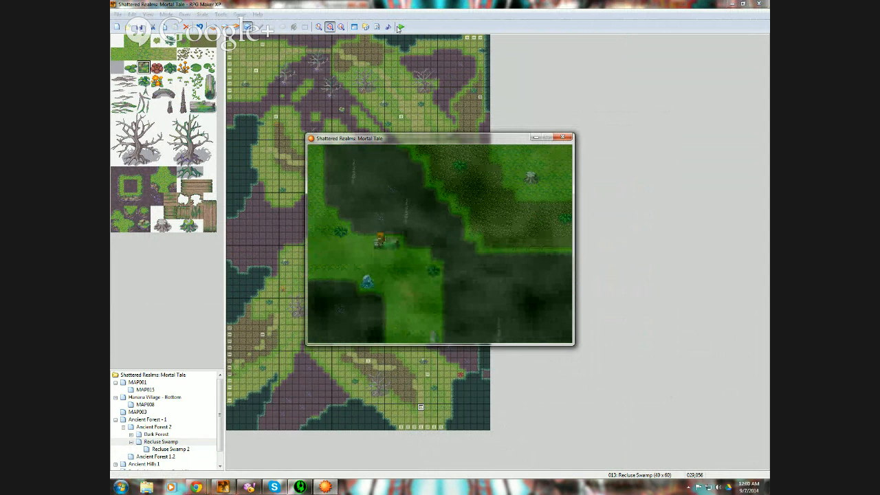
key(Left)
key(Left)
key(Left)
key(Up)
key(Up)
key(Up)
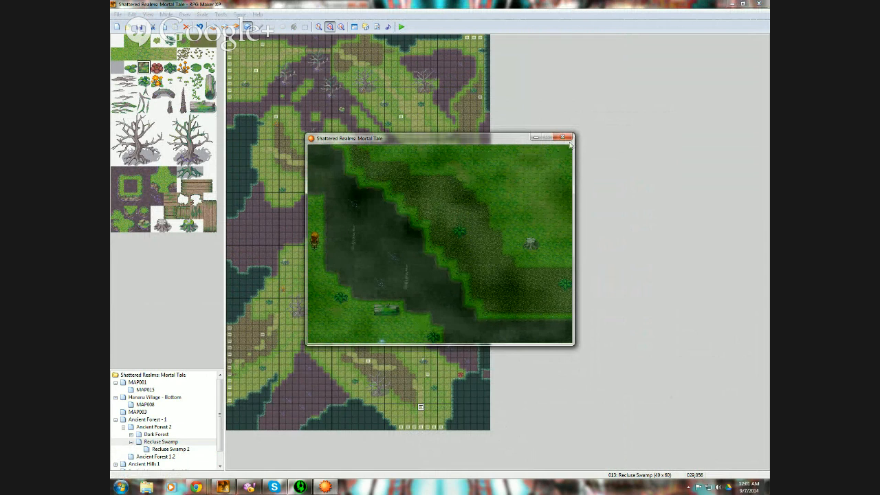
key(alt+F4)
click(182, 451)
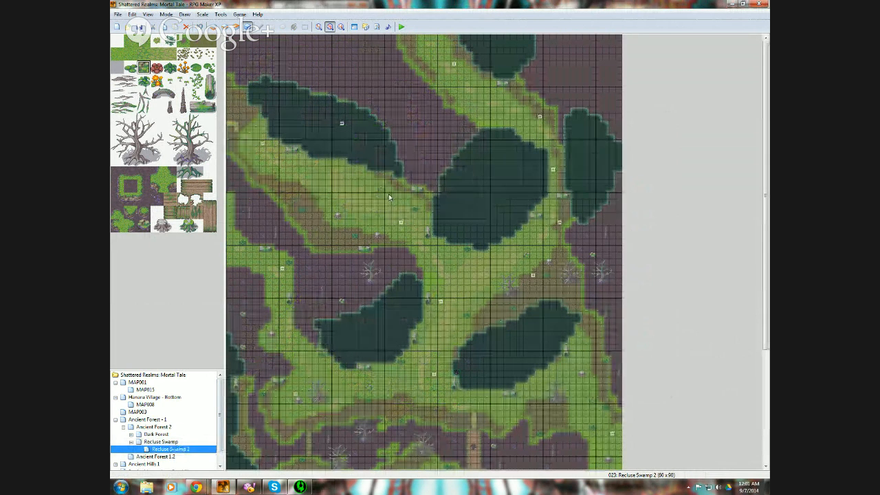
- Create an event at 000,013 on the west edge that transfers the player to Recluse Swamp (029,057), triggered by Player Touch
right_click(232, 122)
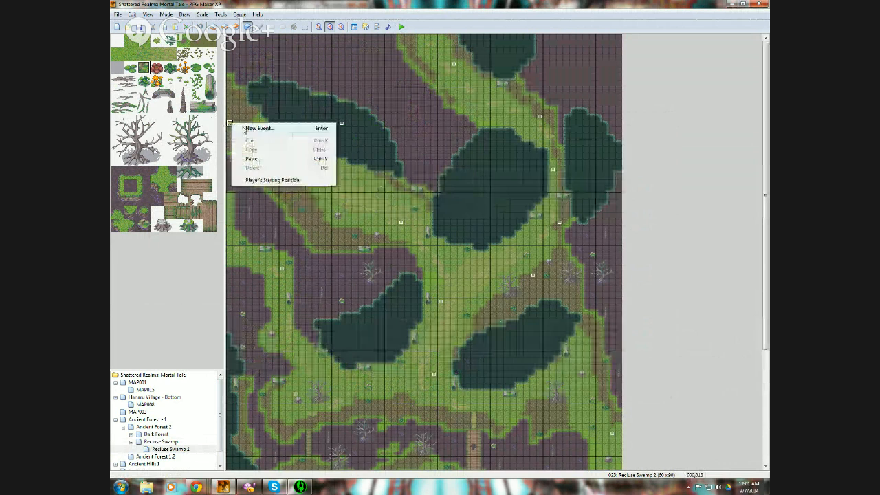
click(249, 127)
double_click(450, 170)
click(446, 177)
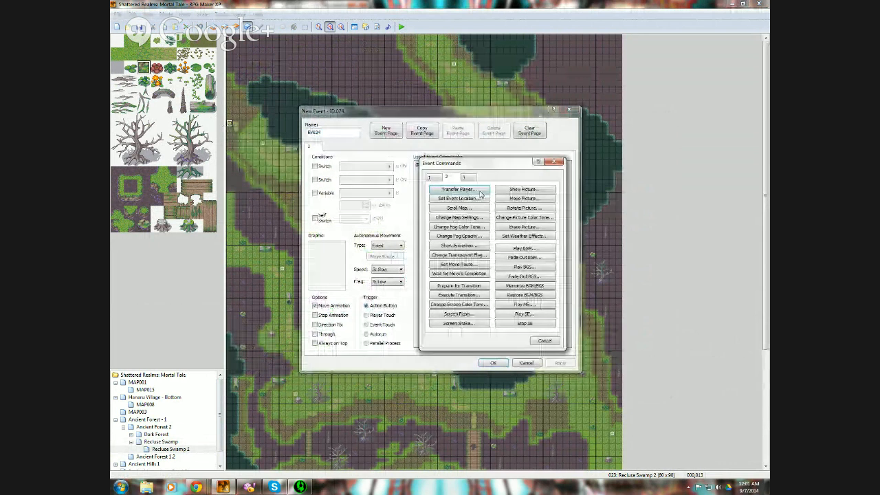
click(458, 189)
click(531, 224)
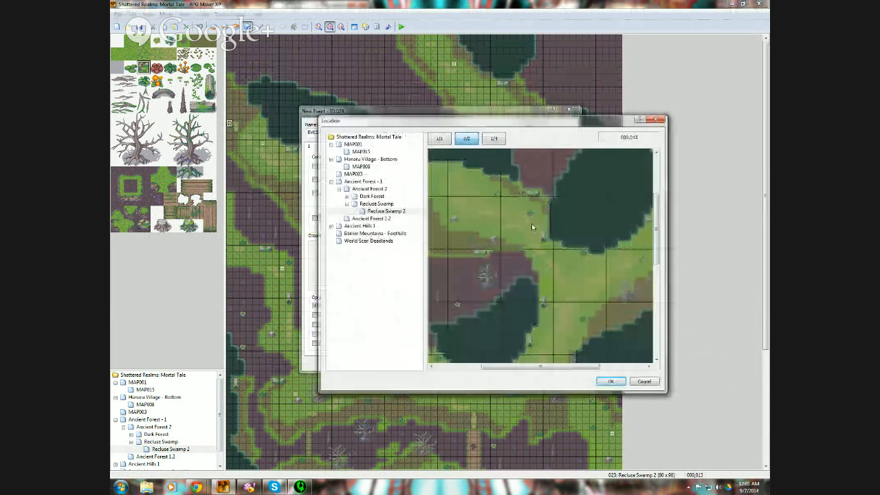
click(377, 203)
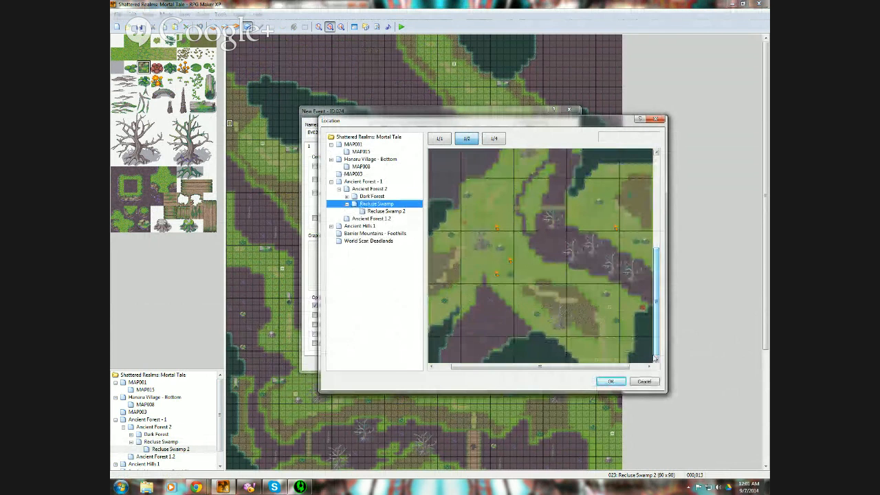
click(603, 353)
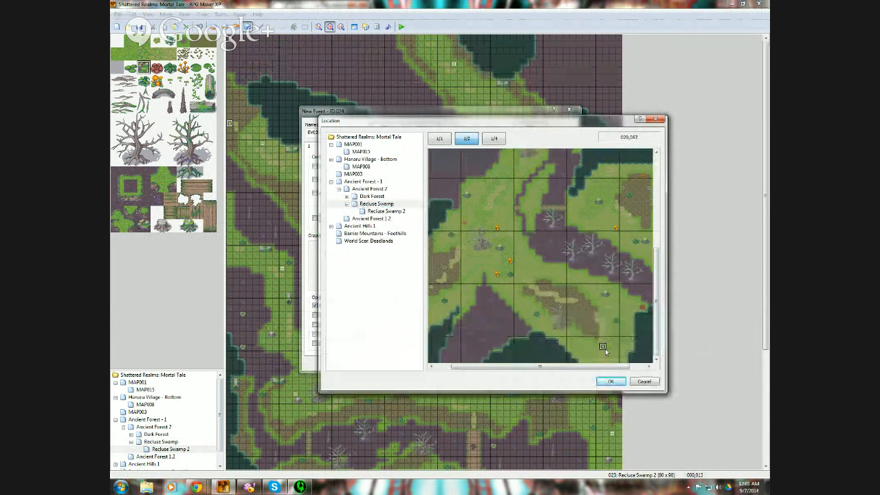
click(610, 381)
click(493, 302)
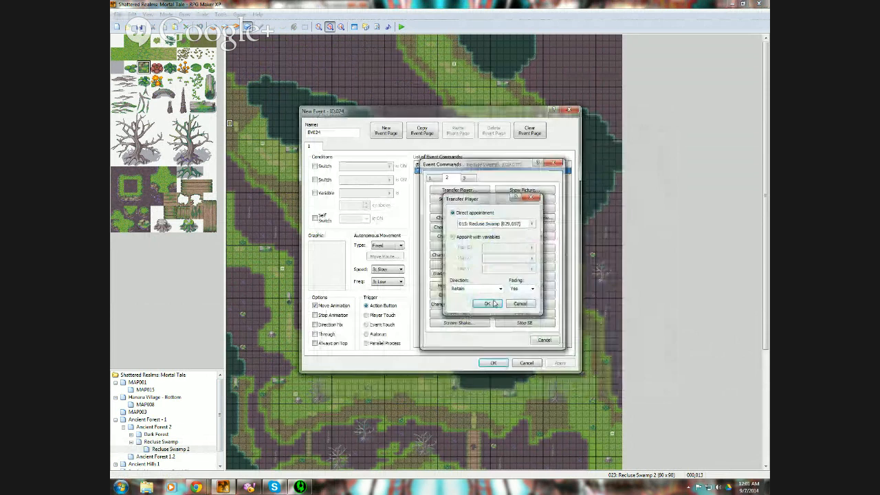
click(382, 315)
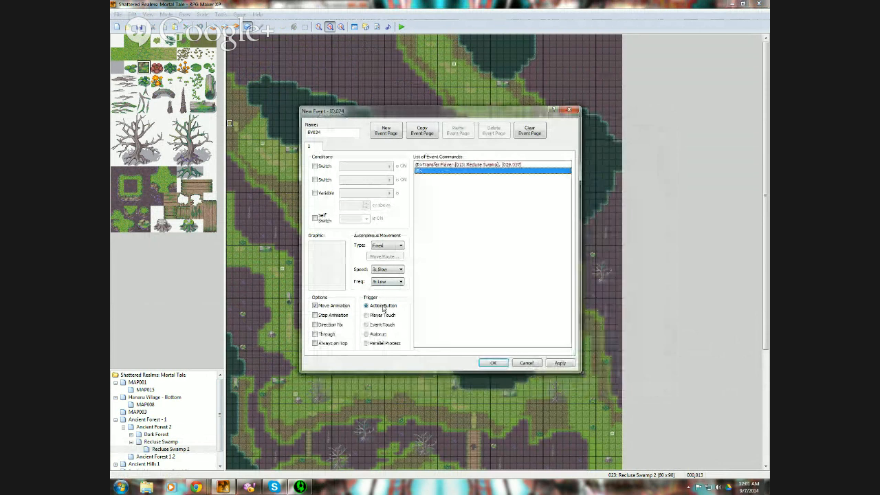
click(494, 364)
- Copy the transfer event at 000,013 and paste it onto the edge tiles below it, 000,014 through 000,017
right_click(231, 125)
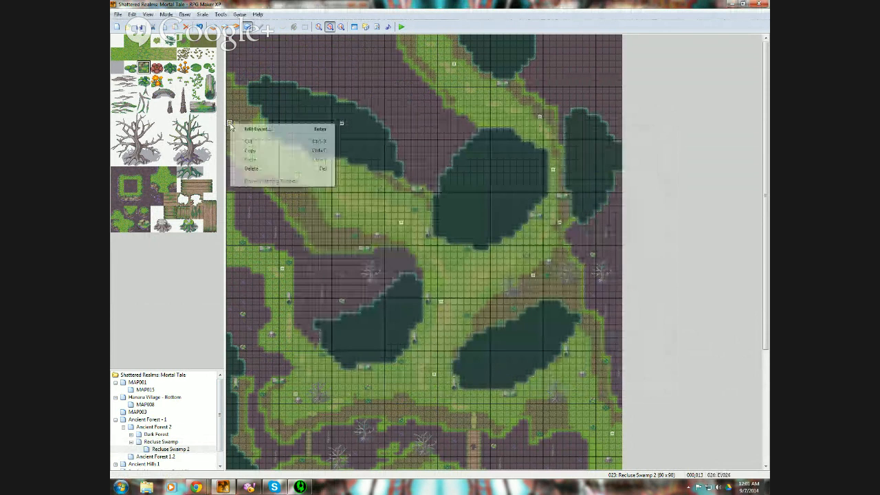
click(266, 150)
click(230, 130)
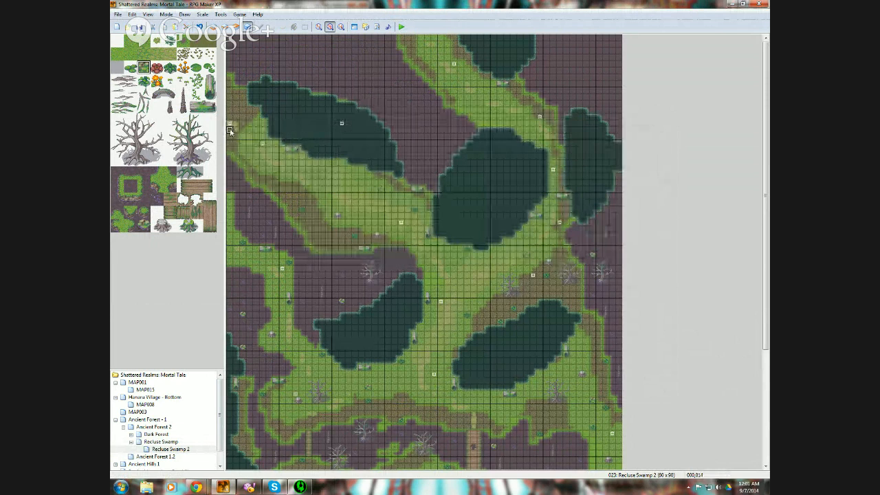
key(ctrl+v)
click(229, 137)
key(ctrl+v)
click(230, 144)
key(ctrl+v)
click(230, 150)
key(ctrl+v)
- Paste the same transfer event onto the west edge tiles above it, from 000,012 up to 000,007
click(231, 118)
key(ctrl+v)
click(230, 111)
key(ctrl+v)
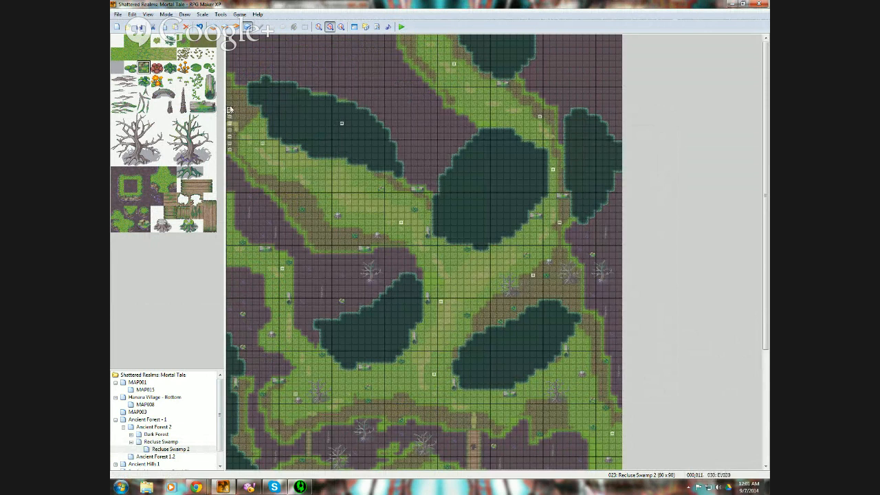
click(230, 104)
key(ctrl+v)
click(230, 98)
key(ctrl+v)
click(230, 92)
key(ctrl+v)
click(230, 85)
key(ctrl+v)
- Create an event at 031,000 in the northern exit that transfers the player to Recluse Swamp (037,038), triggered by Player Touch
right_click(433, 40)
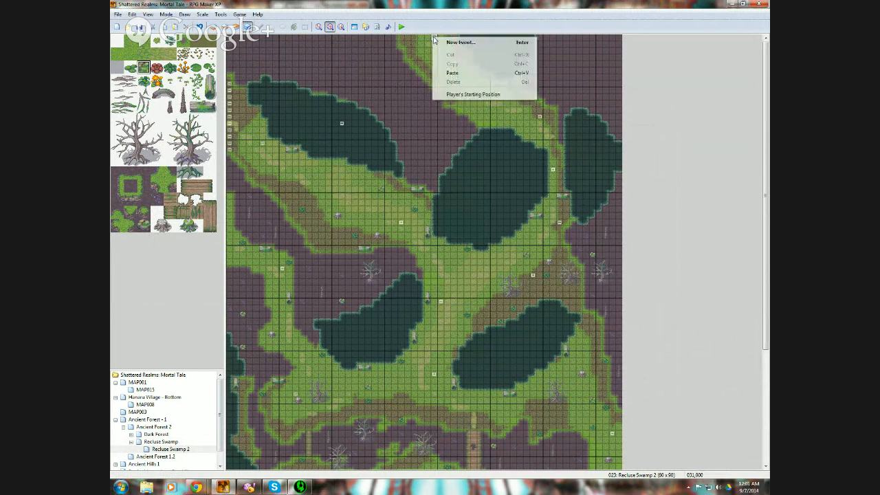
click(450, 45)
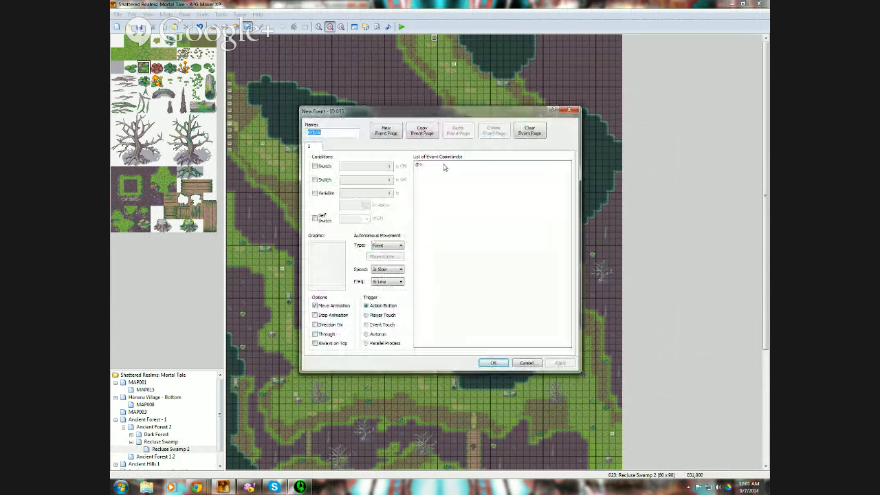
double_click(444, 167)
click(468, 193)
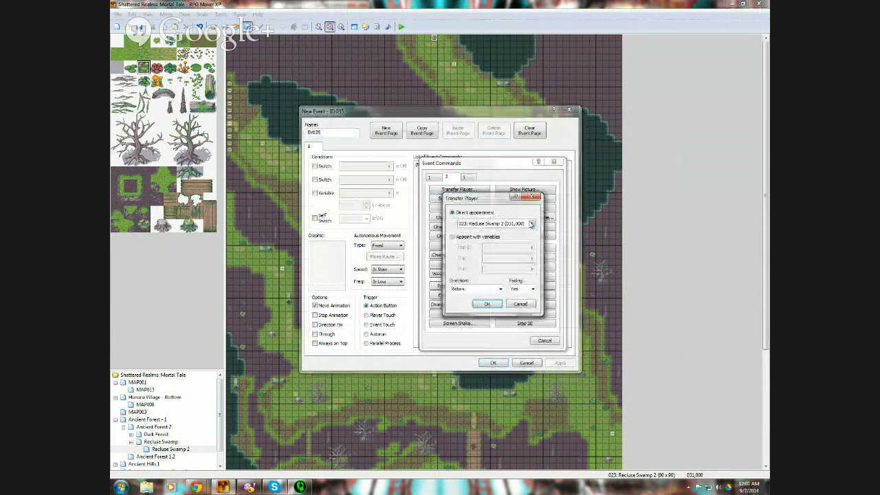
click(490, 224)
click(376, 203)
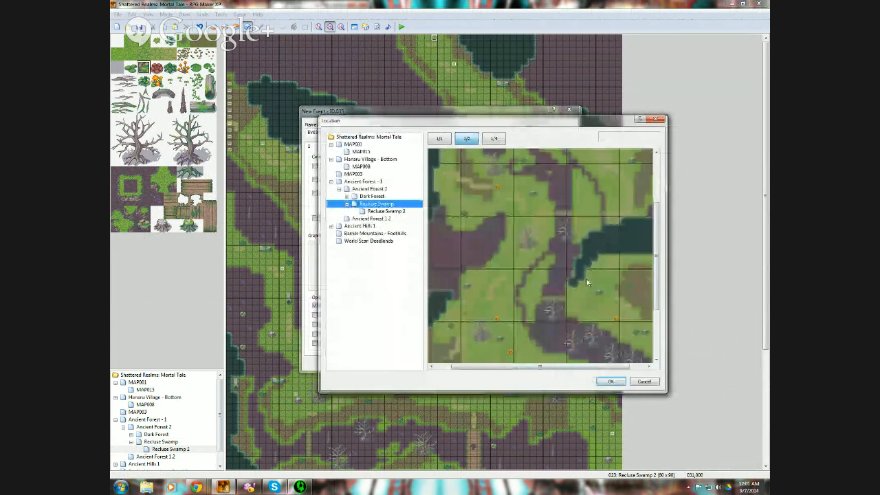
drag(658, 306, 663, 337)
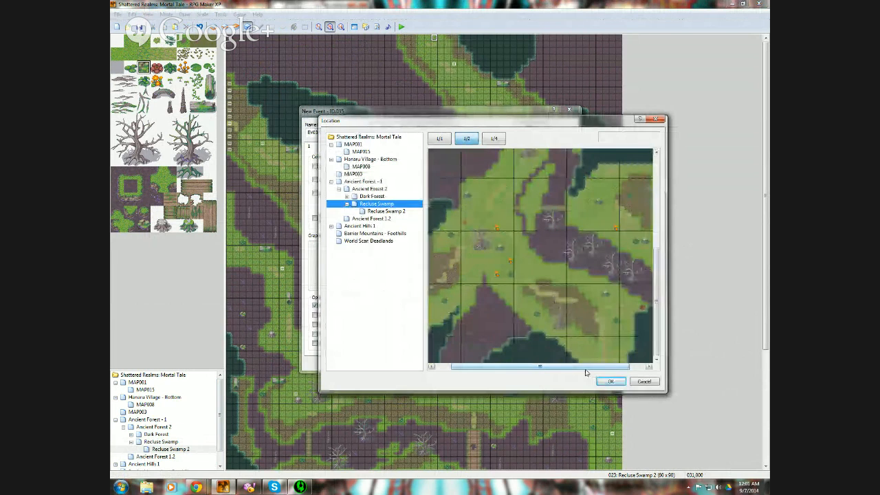
drag(586, 369, 634, 350)
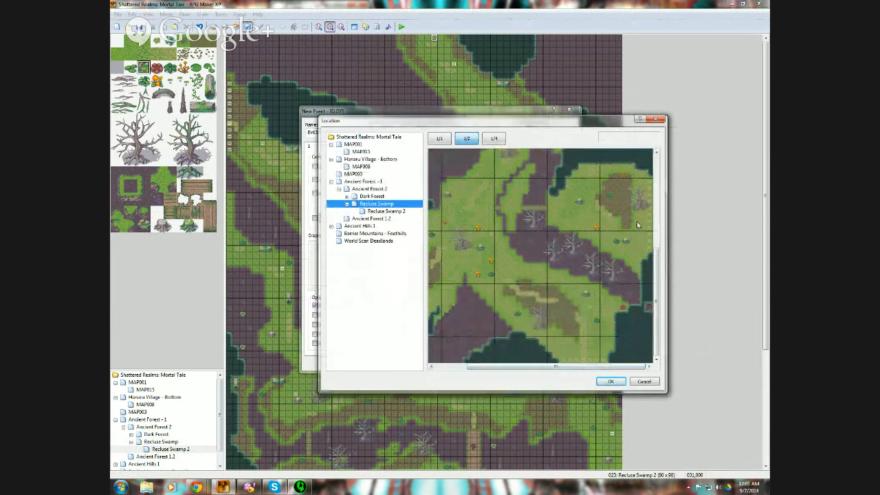
click(611, 381)
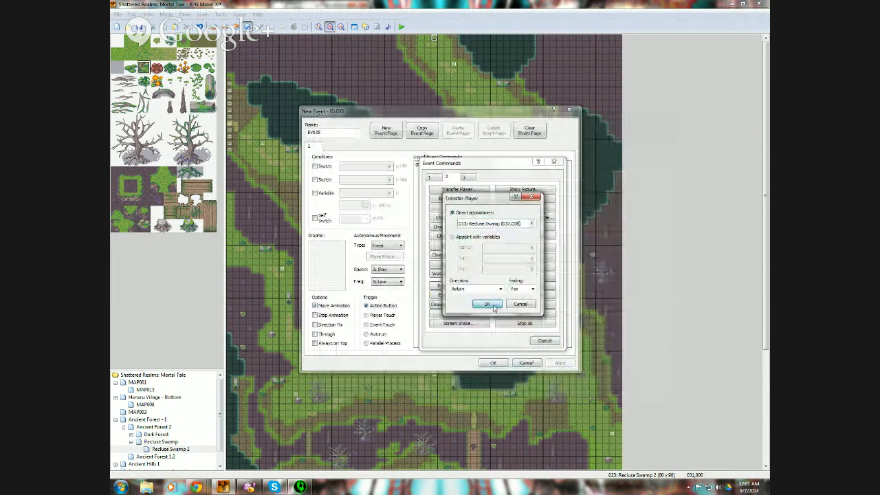
click(486, 304)
click(395, 316)
click(493, 363)
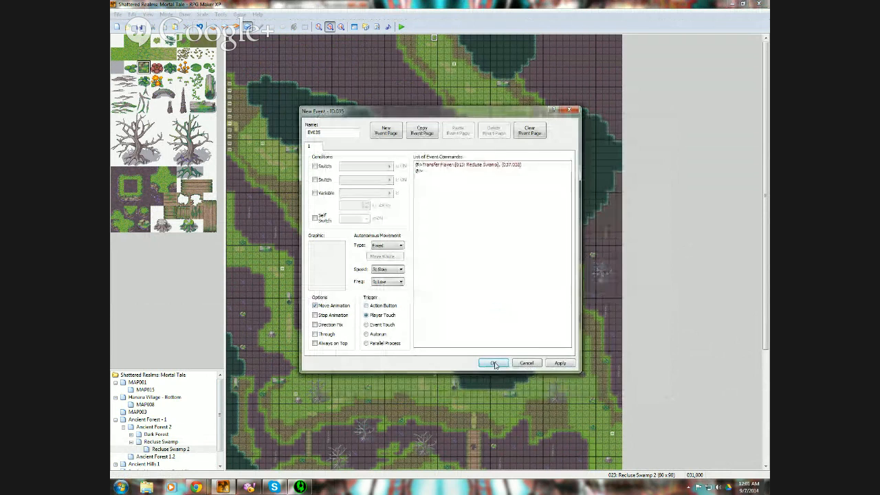
- Copy the northern exit's transfer event and paste it onto the tiles to its east, 032,000 through 034,000
right_click(434, 38)
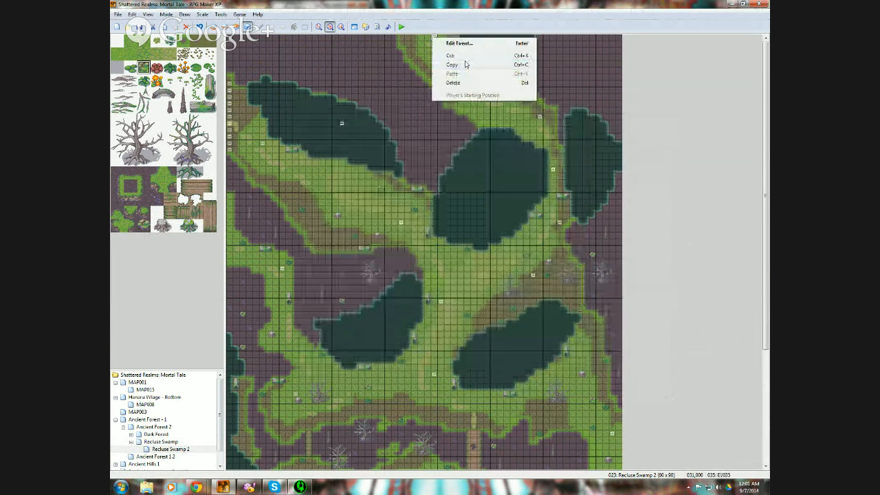
click(464, 65)
click(441, 41)
key(ctrl+v)
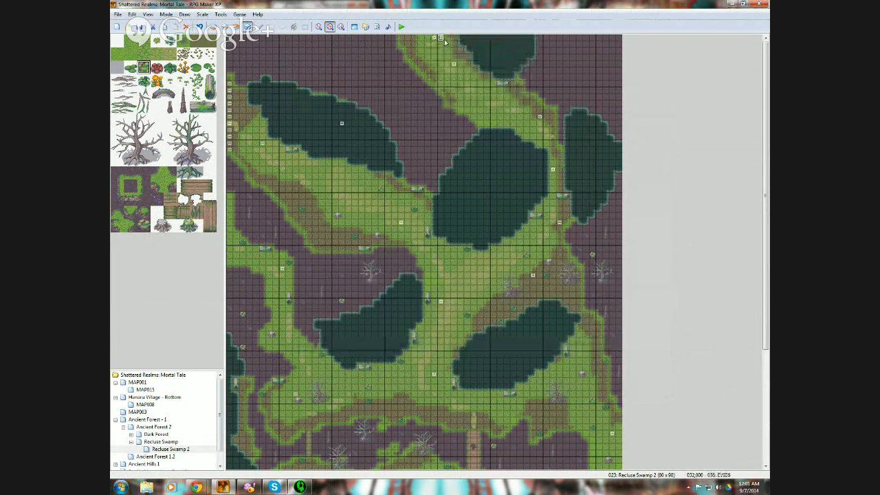
click(448, 39)
key(ctrl+v)
click(454, 40)
key(ctrl+v)
- Paste the northern transfer event onto the remaining exit tiles to the west, from 030,000 to 026,000
click(429, 37)
key(ctrl+v)
click(422, 40)
key(ctrl+v)
click(415, 39)
key(ctrl+v)
click(408, 39)
key(ctrl+v)
click(402, 39)
- Create an event at 000,034 on the lower west exit that transfers the player to Recluse Swamp (002,049)
right_click(232, 264)
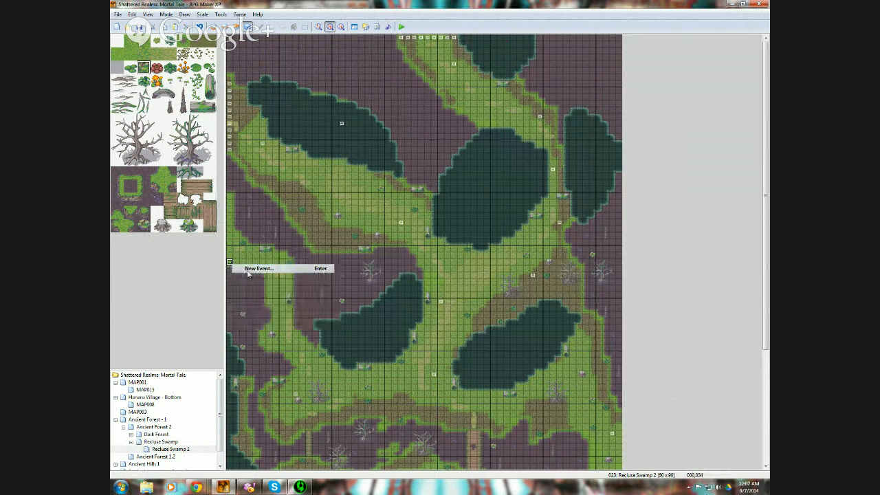
click(248, 268)
double_click(425, 171)
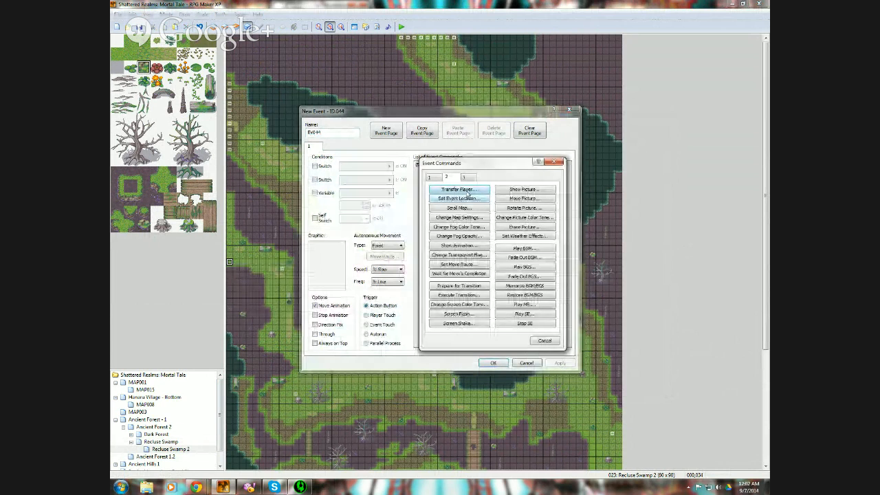
click(461, 190)
click(481, 223)
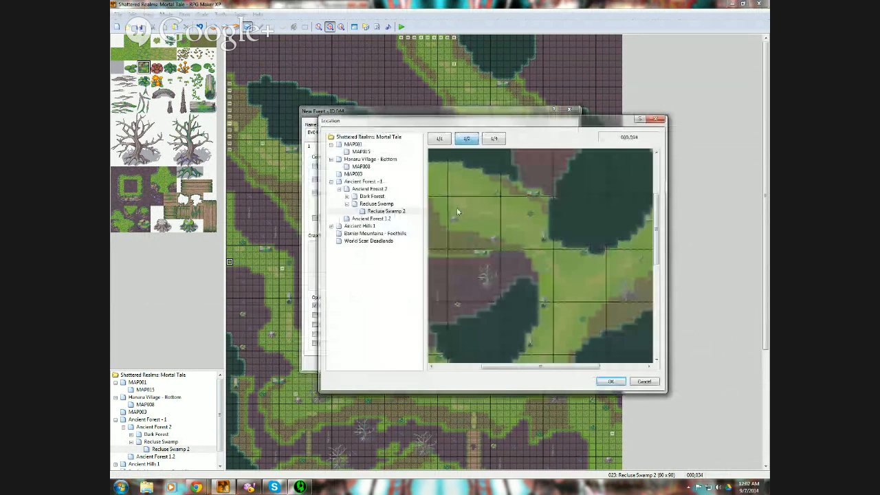
click(376, 204)
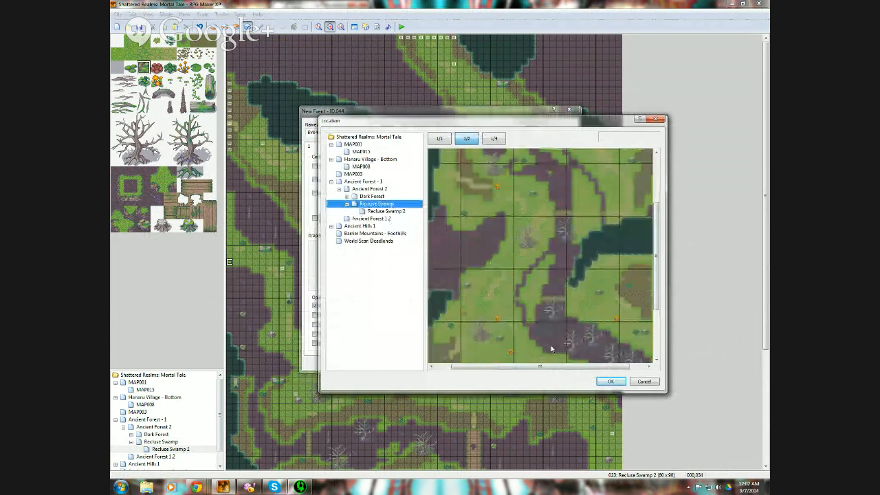
drag(543, 366, 527, 367)
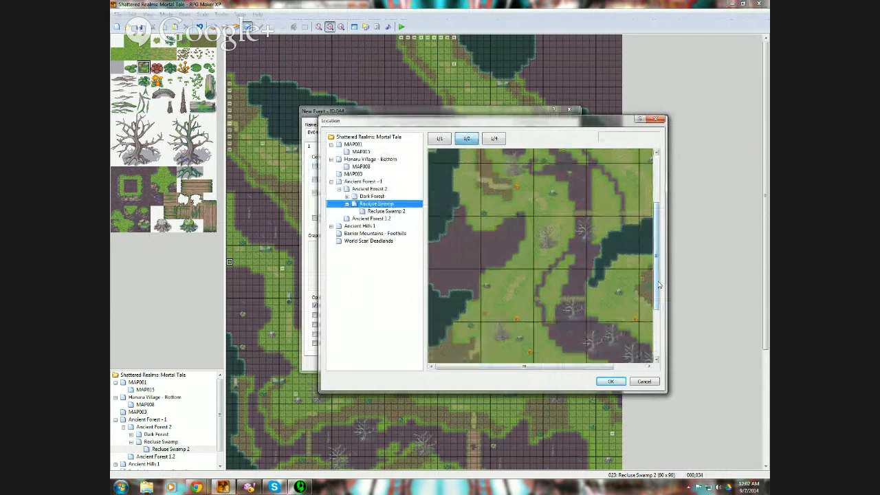
drag(658, 285, 658, 326)
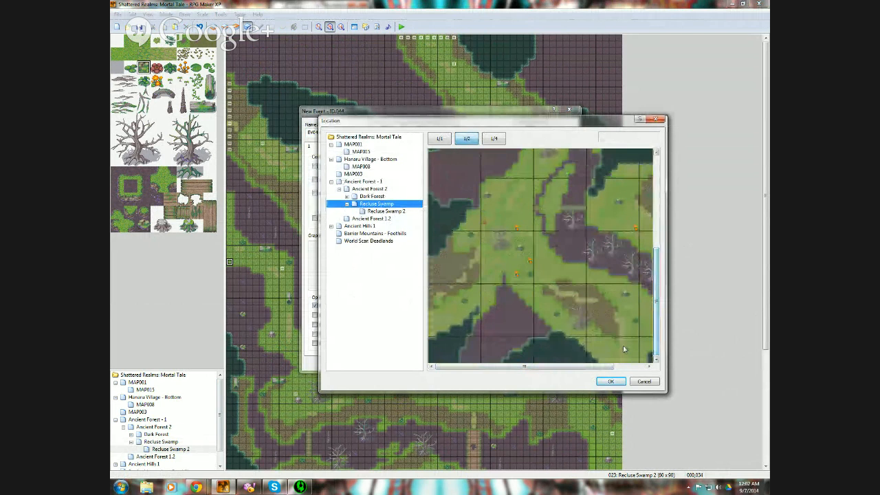
click(444, 293)
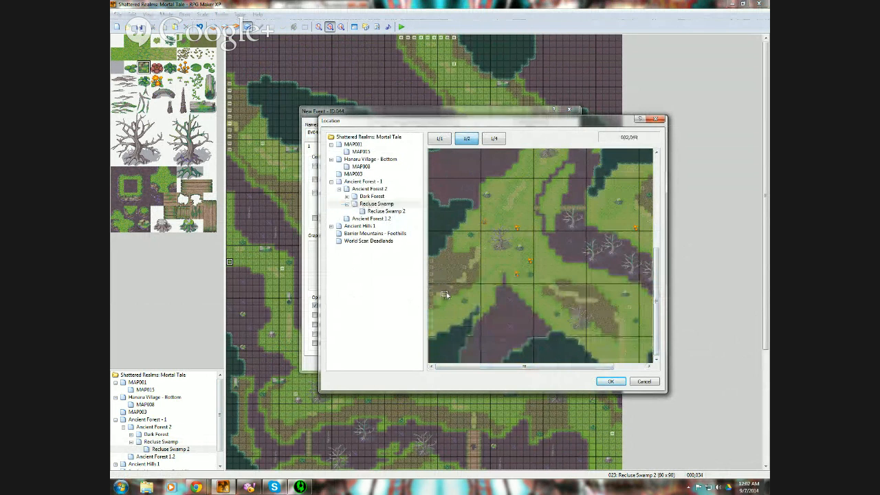
click(604, 382)
click(487, 305)
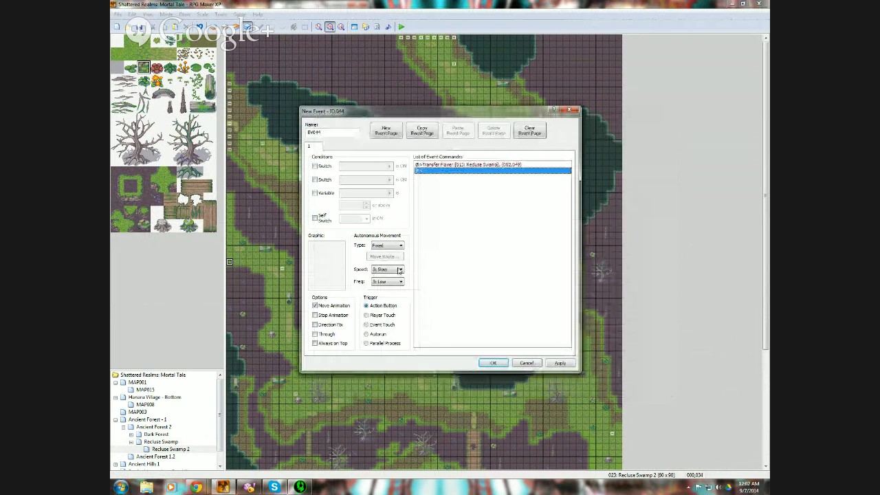
click(493, 363)
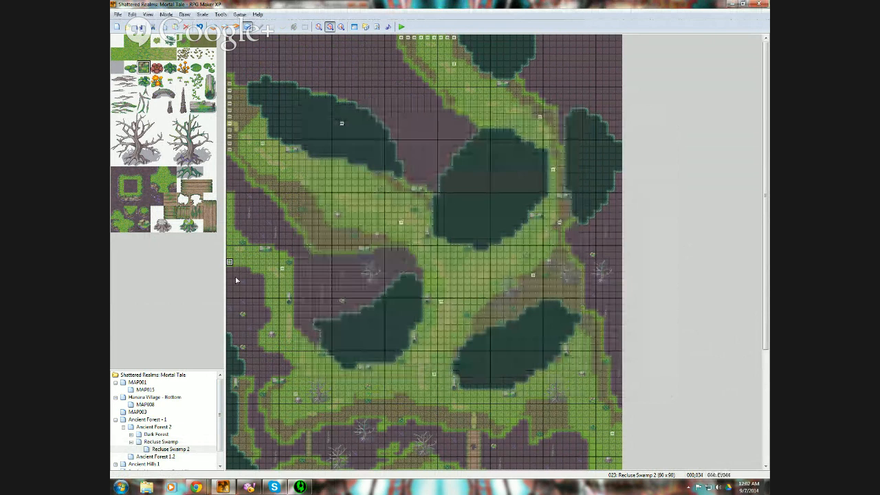
- Copy the lower west exit's transfer event and paste it up the map edge from 000,033 to 000,029
right_click(234, 261)
click(249, 286)
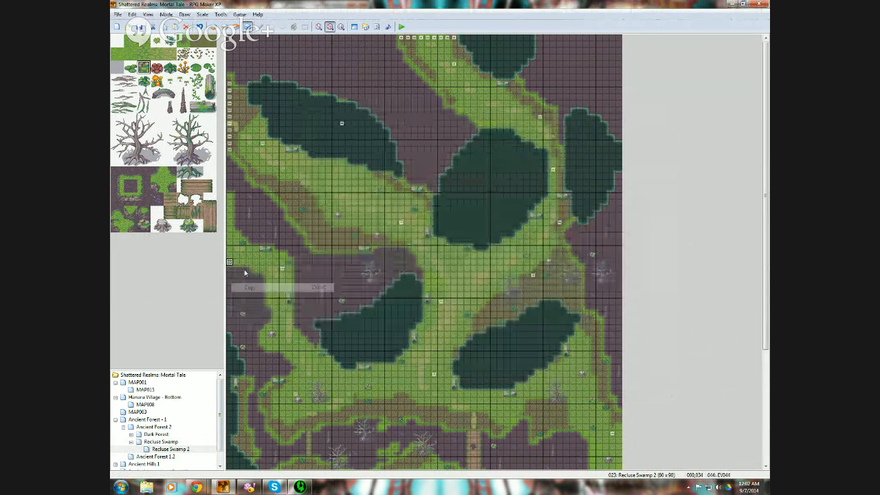
click(230, 257)
key(ctrl+v)
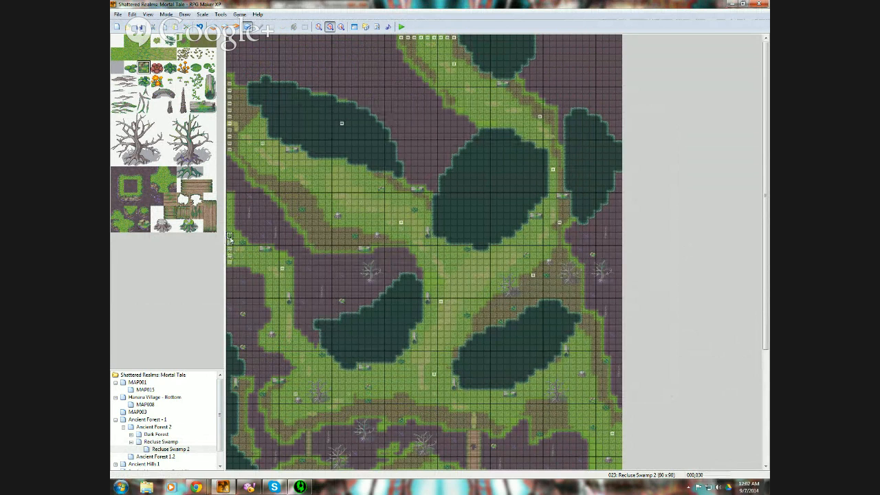
click(229, 231)
key(ctrl+v)
click(248, 249)
- Start a playtest, saving the project changes, and begin a new game
click(402, 26)
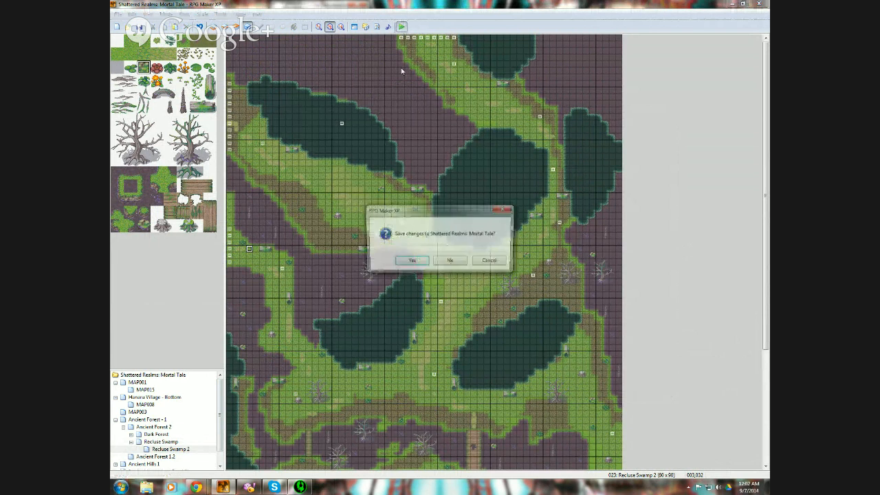
click(411, 261)
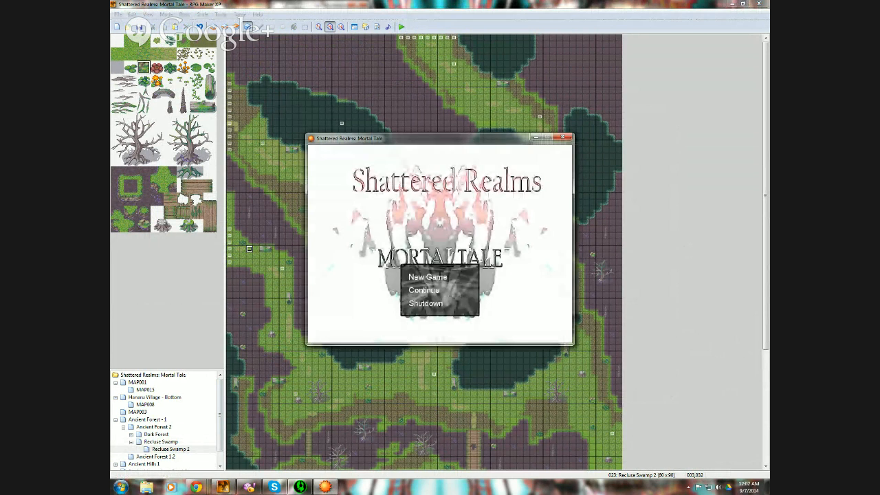
key(Return)
- Walk the character through Recluse Swamp 2 to check its paths, slimes and fog, and end the playtest
key(Left)
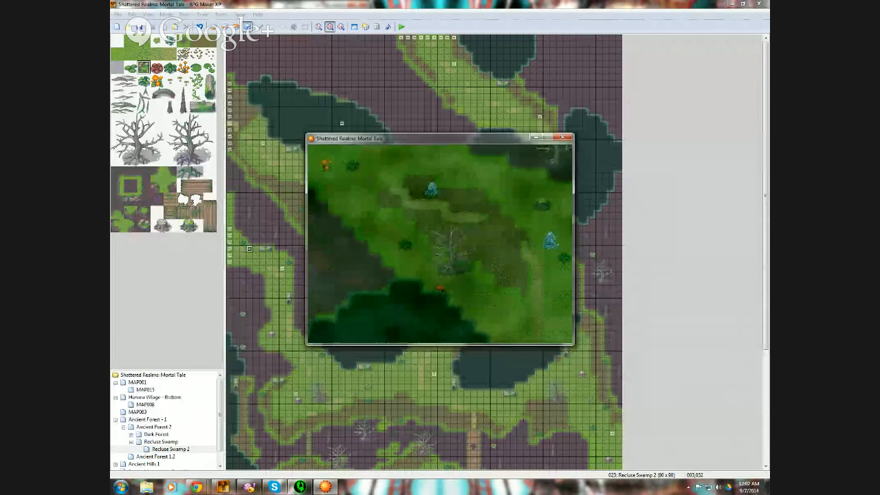
key(Up)
key(Right)
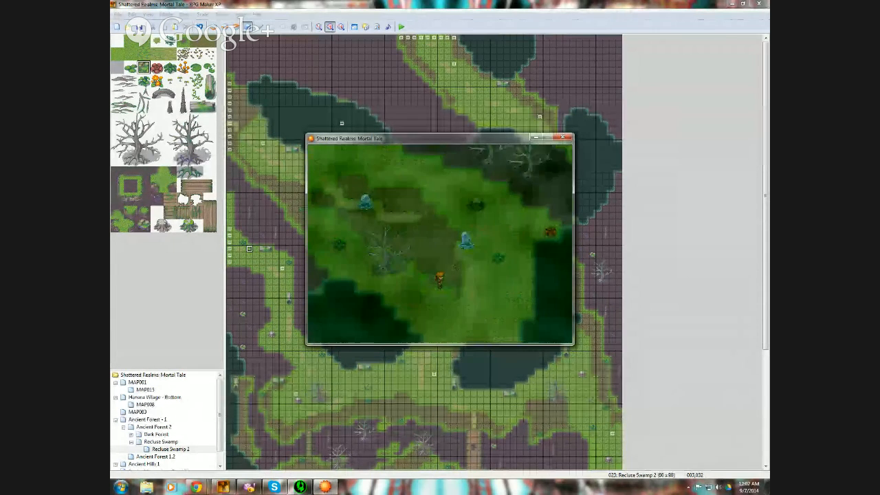
key(Down)
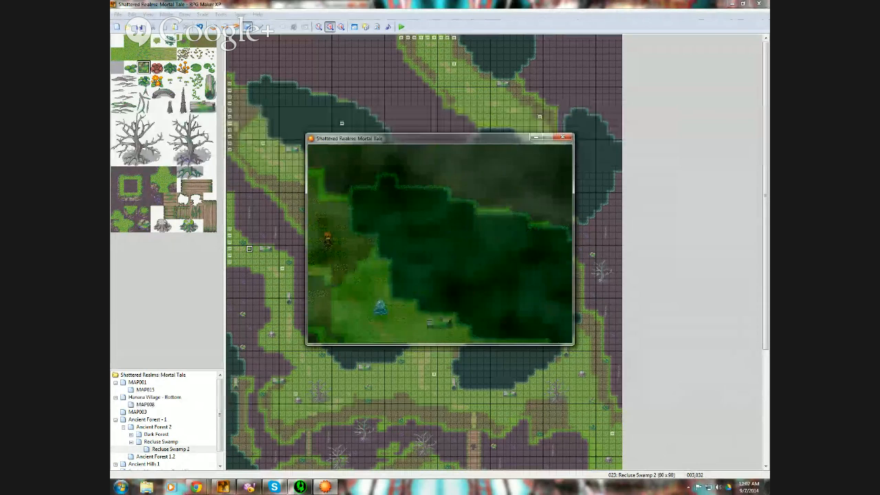
key(Down)
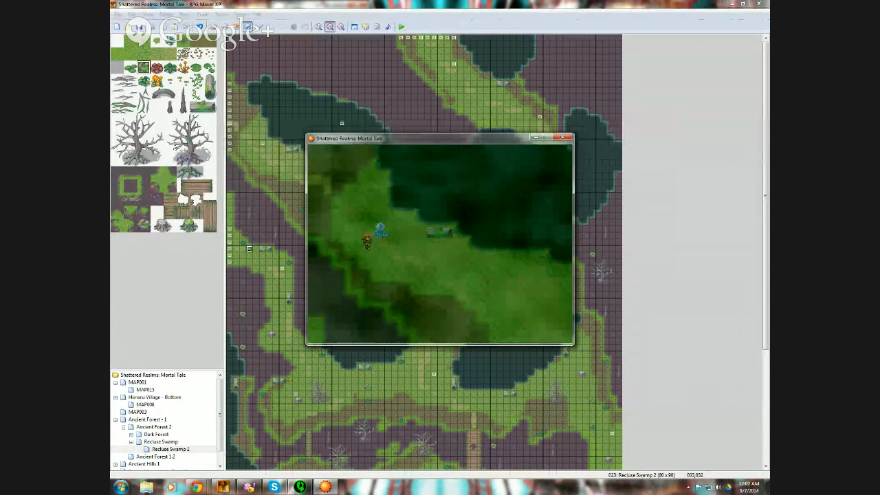
key(Down)
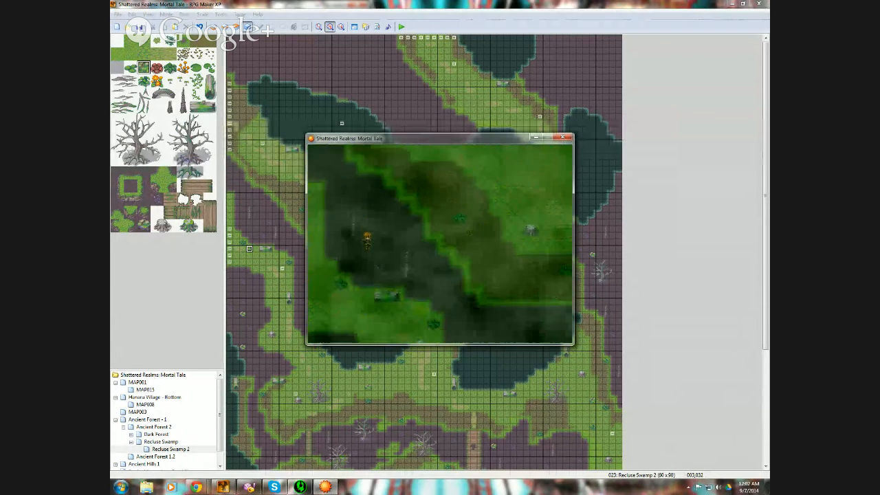
key(Left)
key(Left)
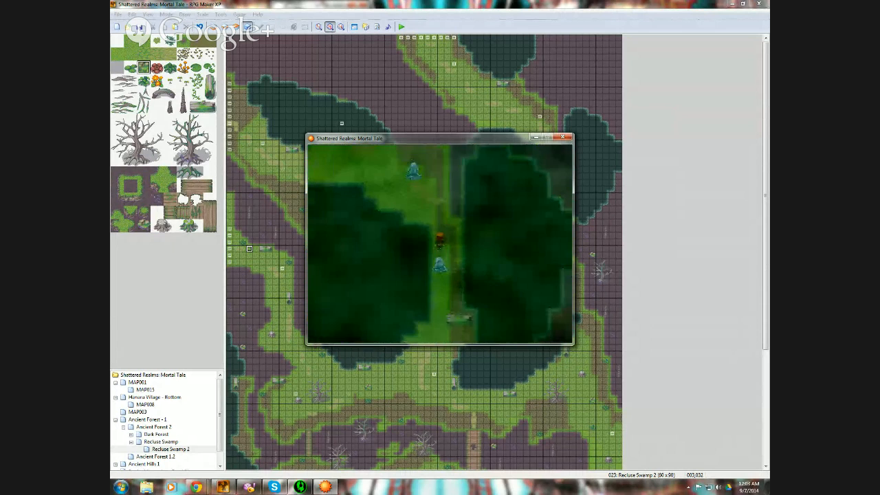
key(Down)
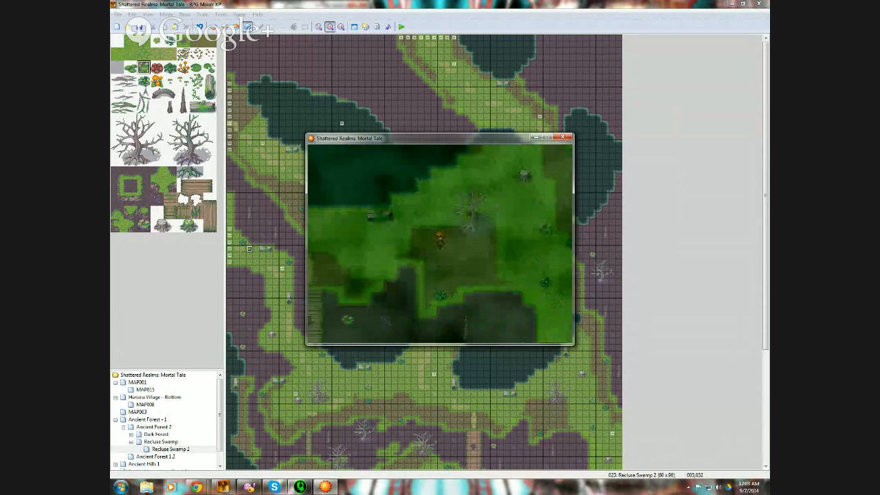
key(Down)
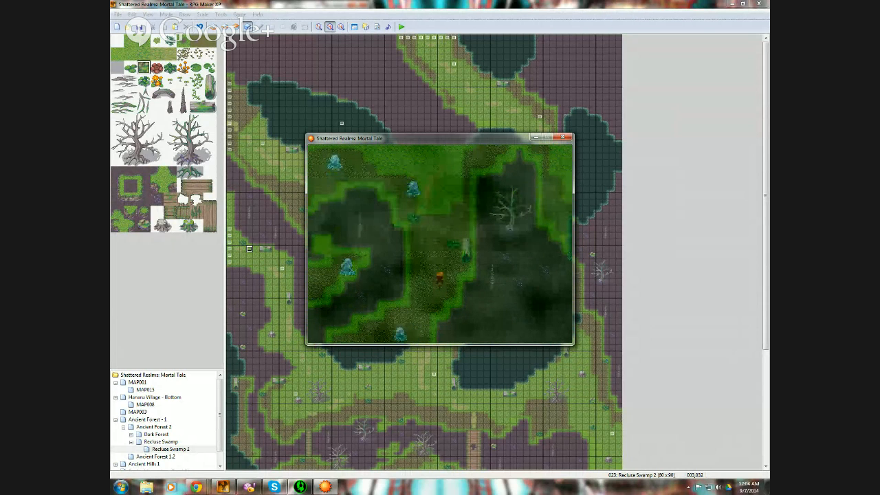
click(563, 137)
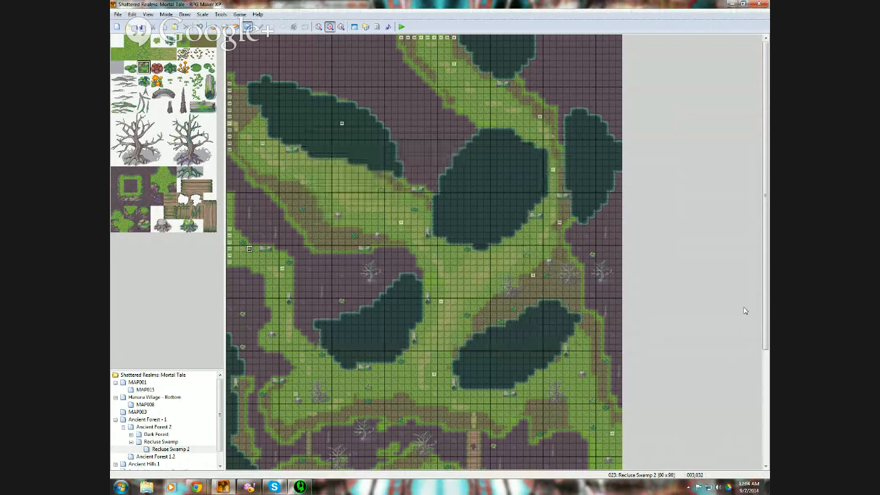
- Create a Player Touch event at 023,089 on the southern exit that transfers the player to Barrier Mountains - Foothills (004,002)
scroll(757, 438, down, 5)
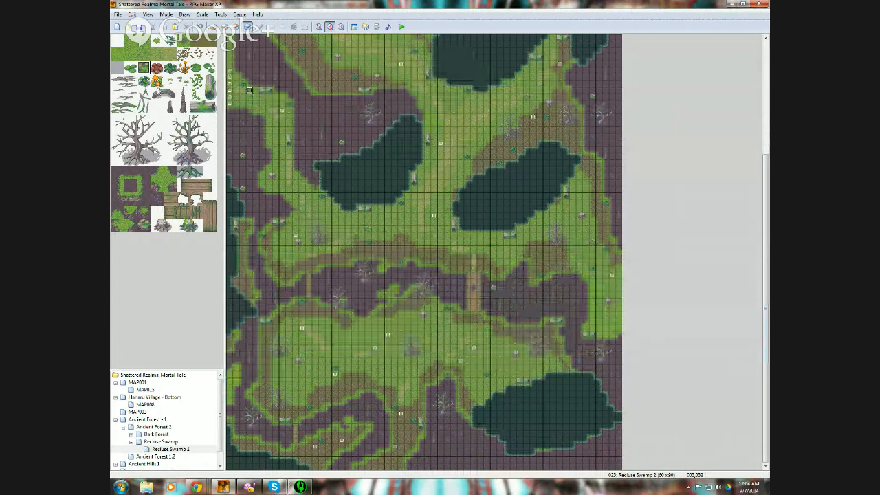
right_click(382, 472)
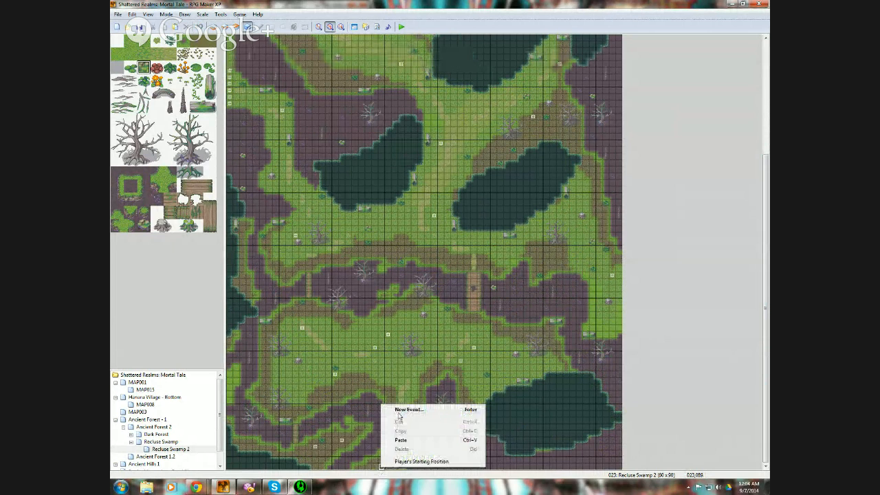
click(402, 407)
double_click(440, 166)
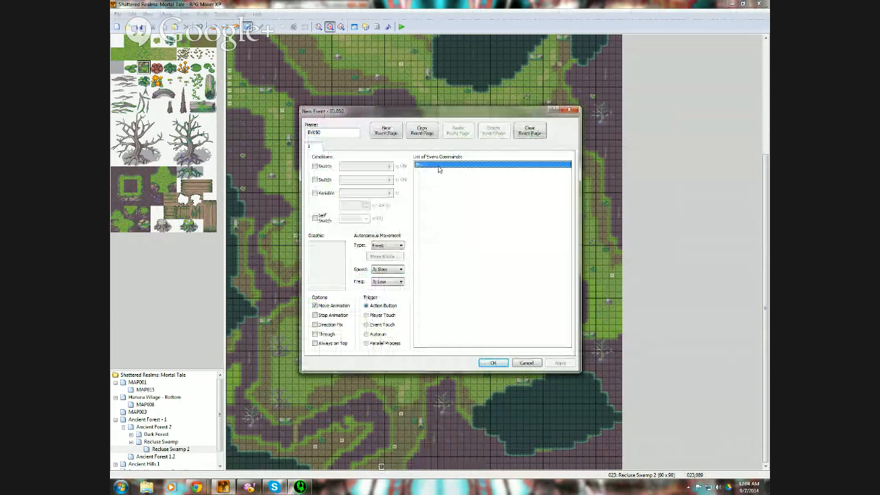
click(458, 189)
click(498, 224)
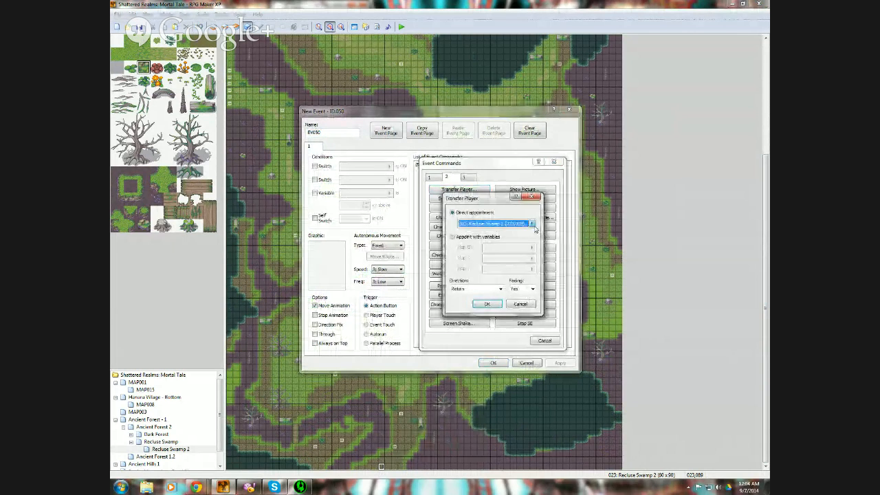
click(382, 233)
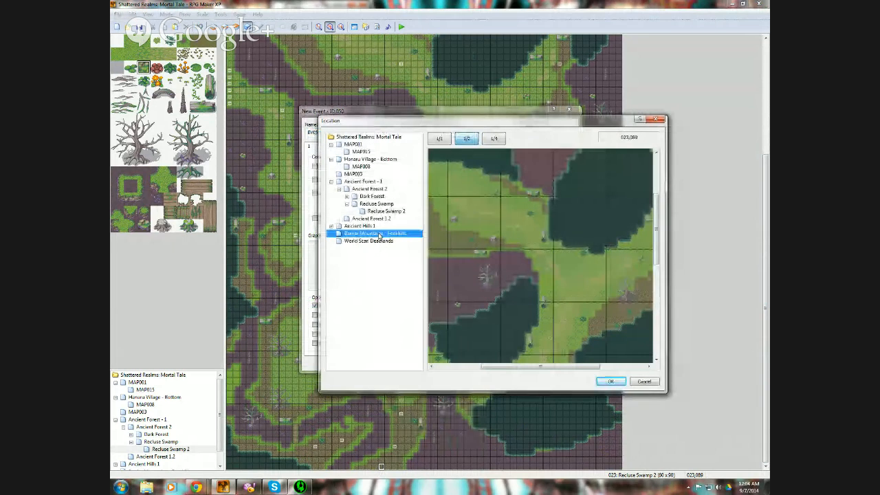
drag(565, 367, 493, 383)
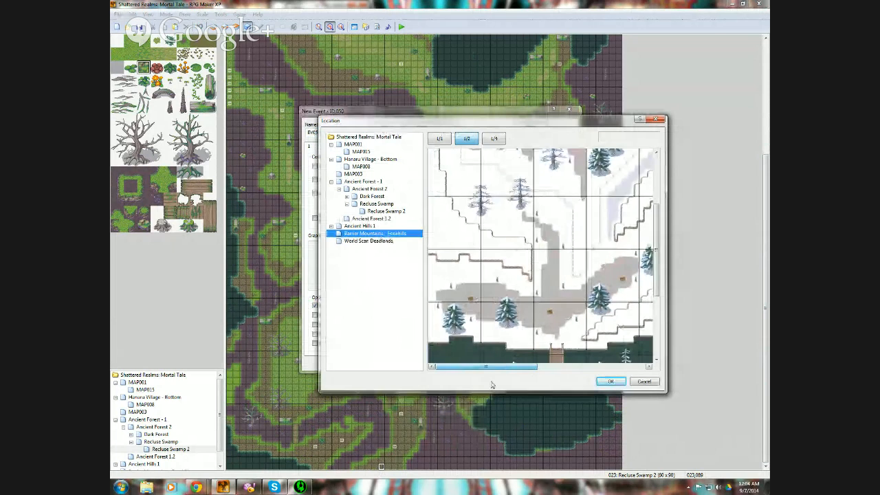
drag(655, 265, 655, 206)
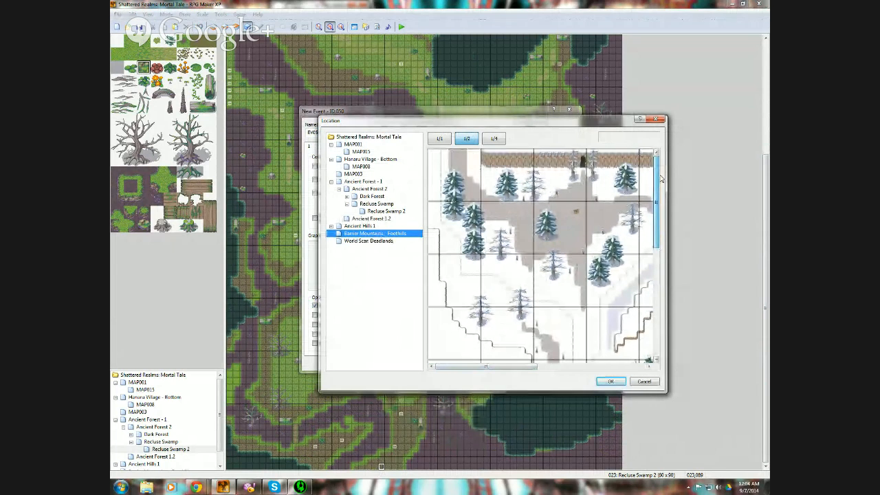
click(611, 381)
click(489, 304)
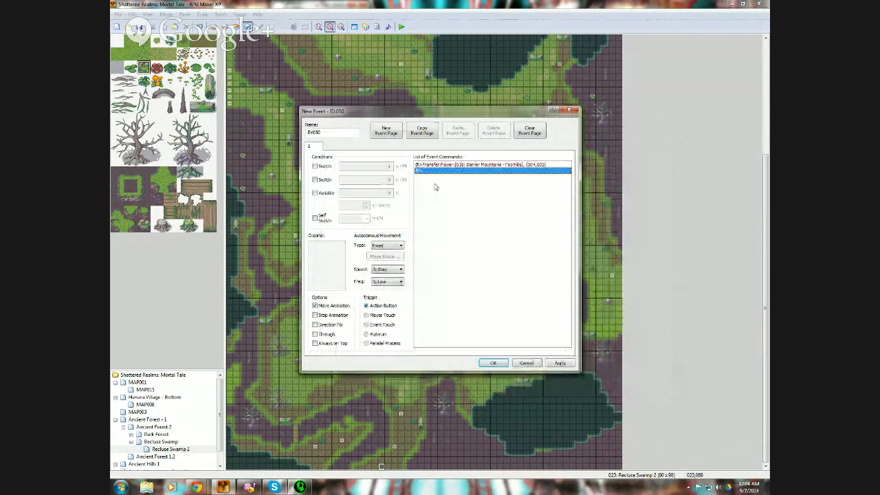
click(382, 315)
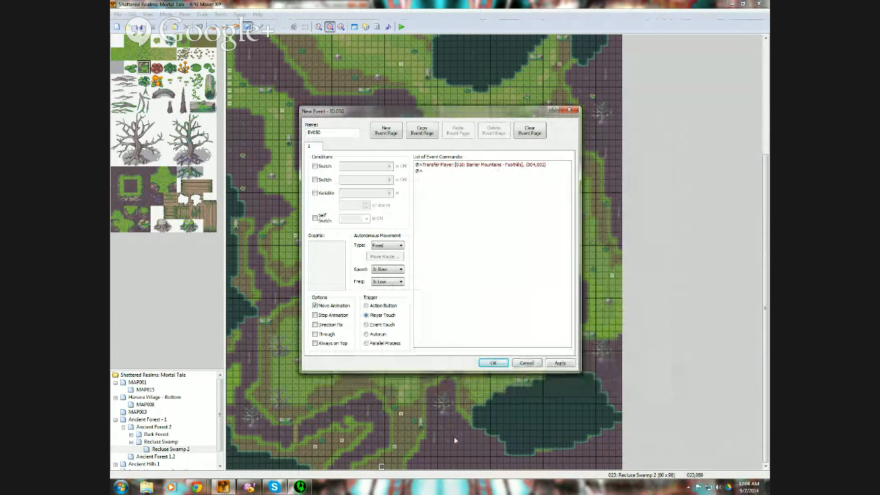
click(493, 364)
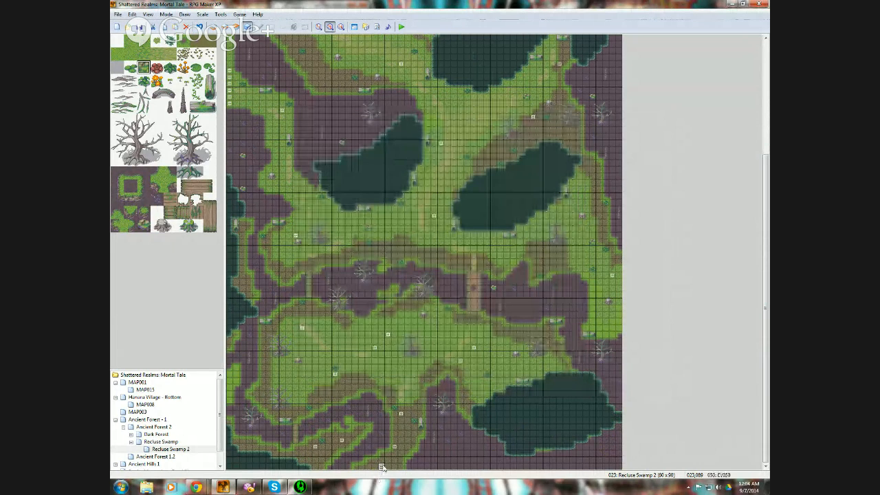
- Copy the southern exit's transfer event and paste it along the map edge at 024,089 to 026,089, 022,089 and 021,089
right_click(382, 467)
click(403, 430)
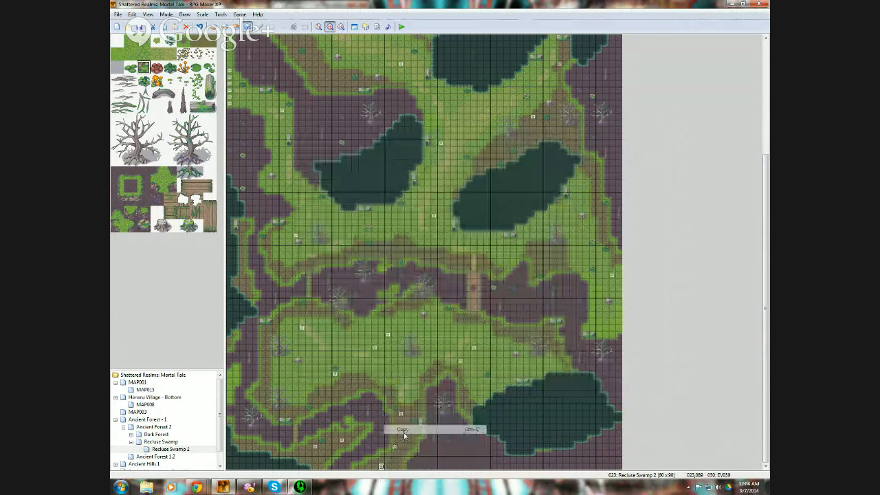
click(389, 467)
key(ctrl+v)
click(395, 467)
key(ctrl+v)
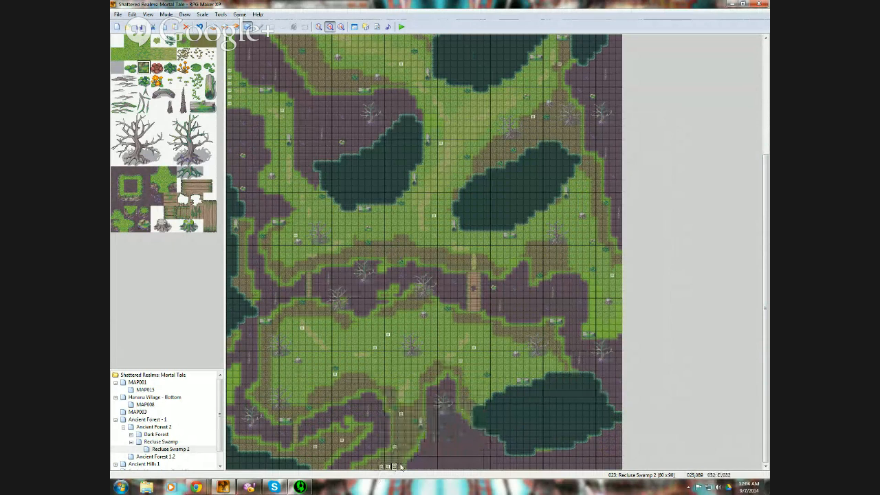
click(402, 468)
key(ctrl+v)
click(381, 468)
click(375, 468)
key(ctrl+v)
click(368, 468)
key(ctrl+v)
click(420, 348)
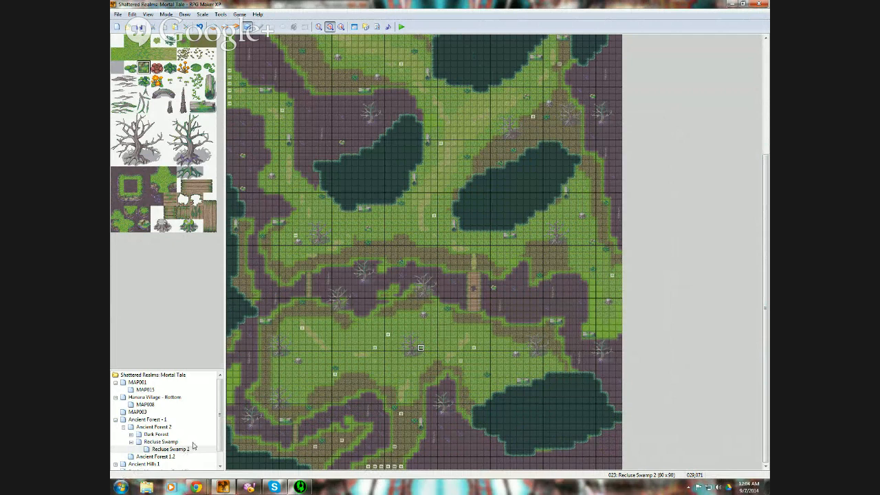
- On the Barrier Mountains - Foothills map, create a Player Touch event at 004,000 that transfers the player to Recluse Swamp 2 (025,088)
scroll(221, 436, down, 1)
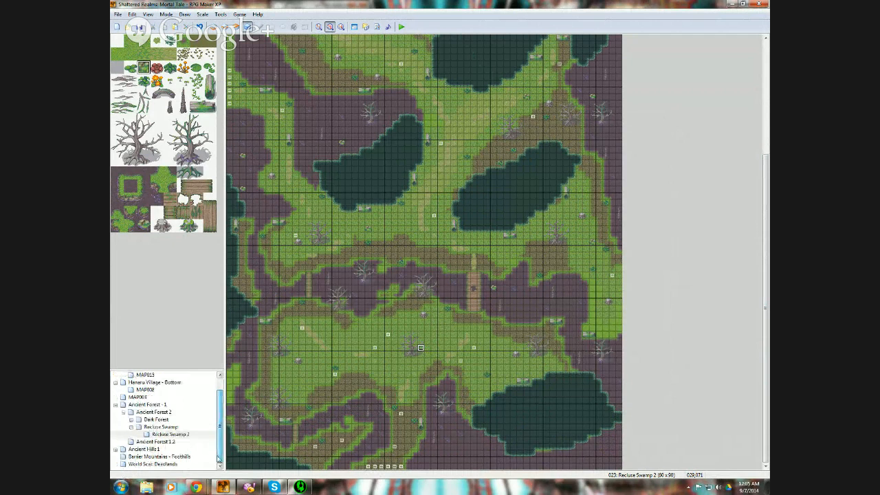
click(177, 457)
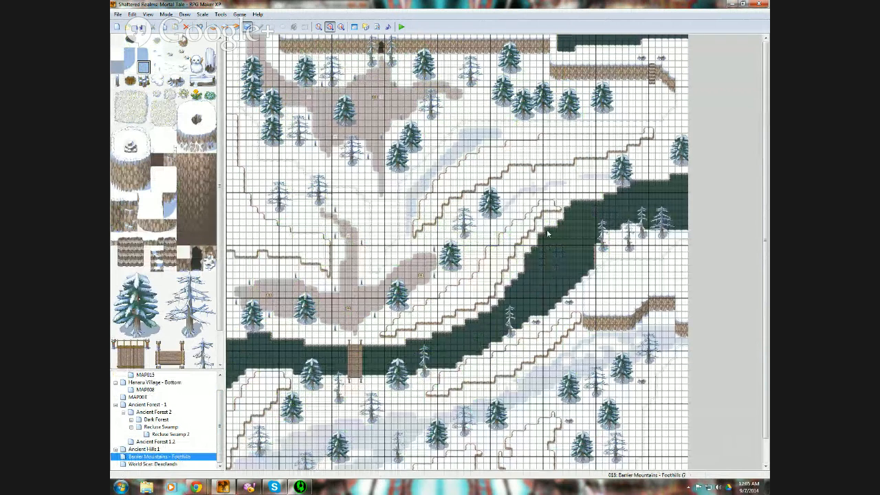
right_click(261, 43)
click(272, 45)
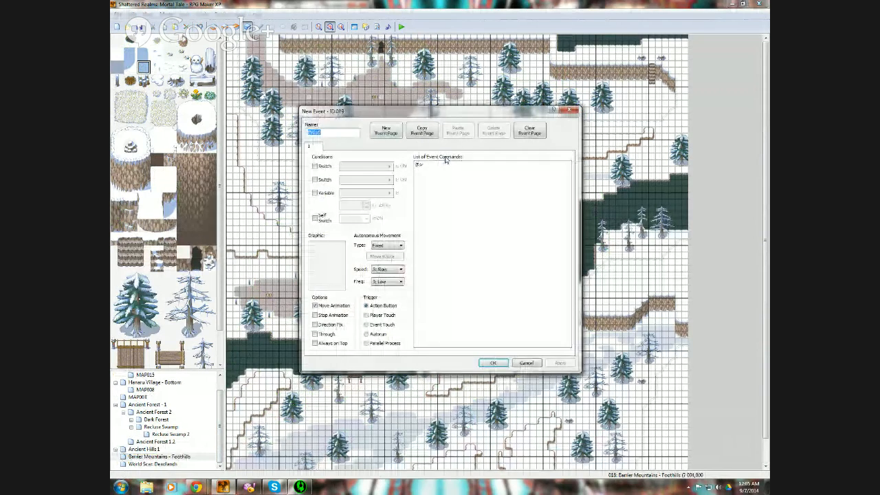
double_click(437, 169)
click(472, 190)
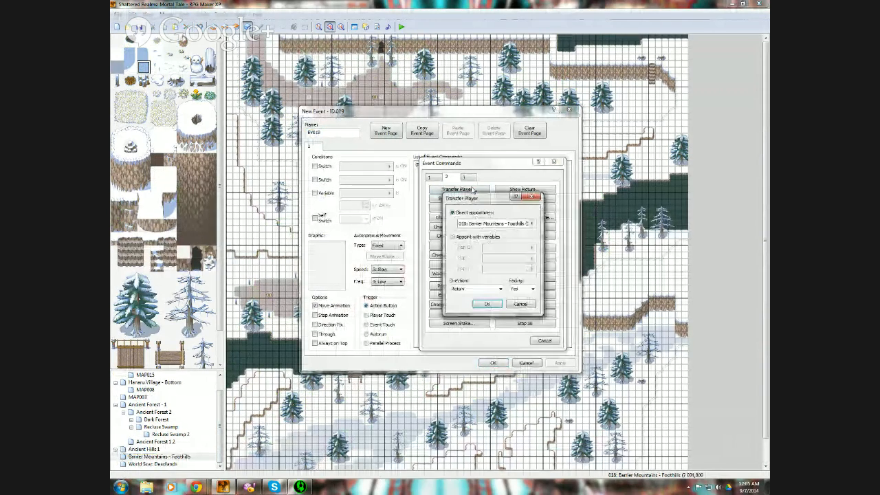
click(531, 224)
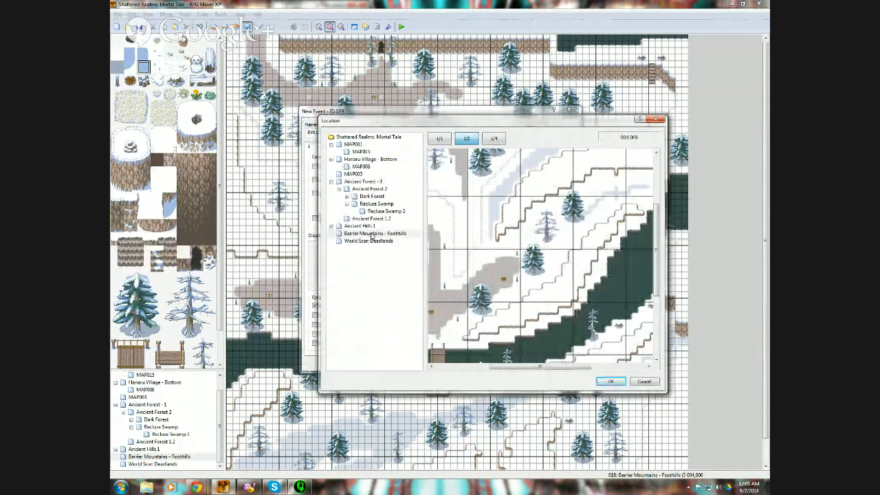
click(382, 212)
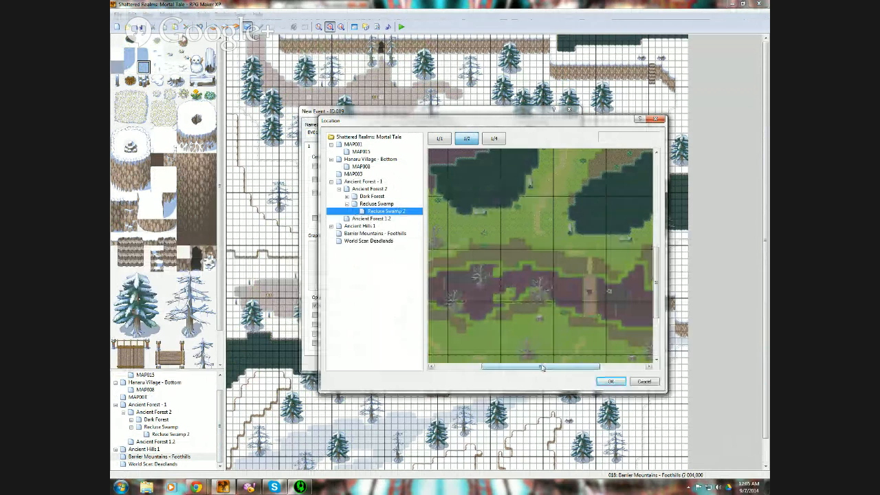
drag(540, 366, 475, 367)
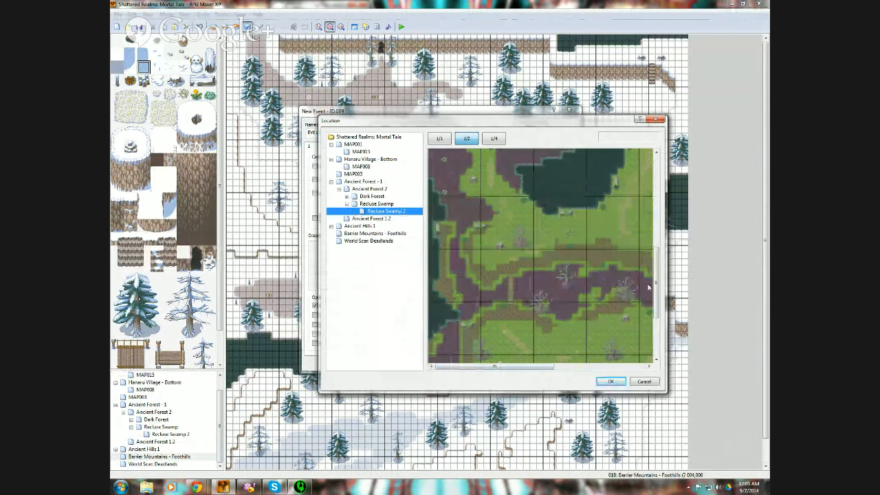
scroll(646, 321, down, 3)
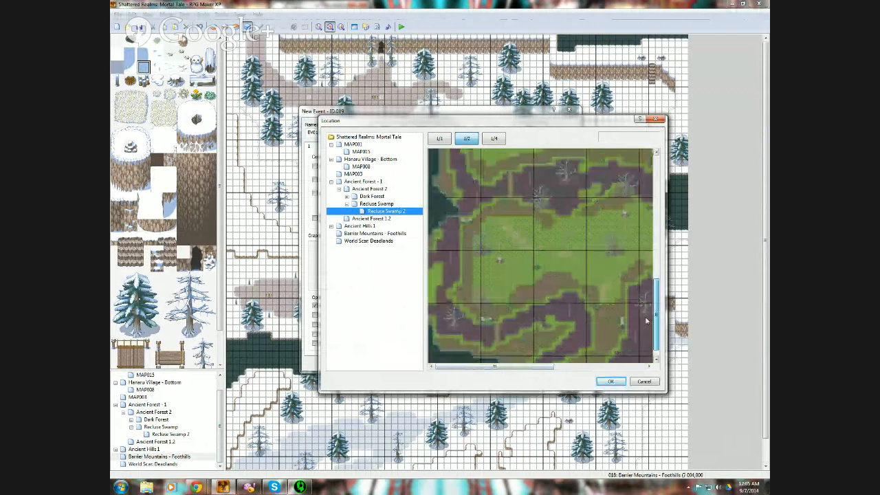
click(596, 350)
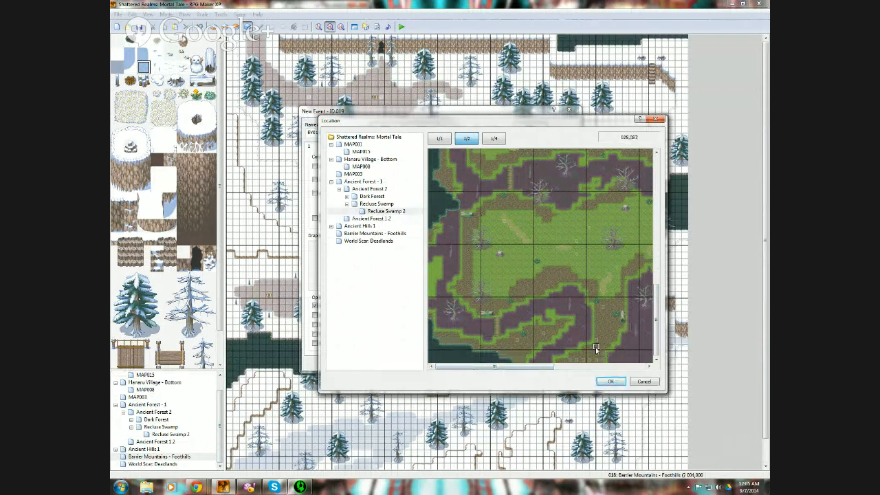
click(610, 381)
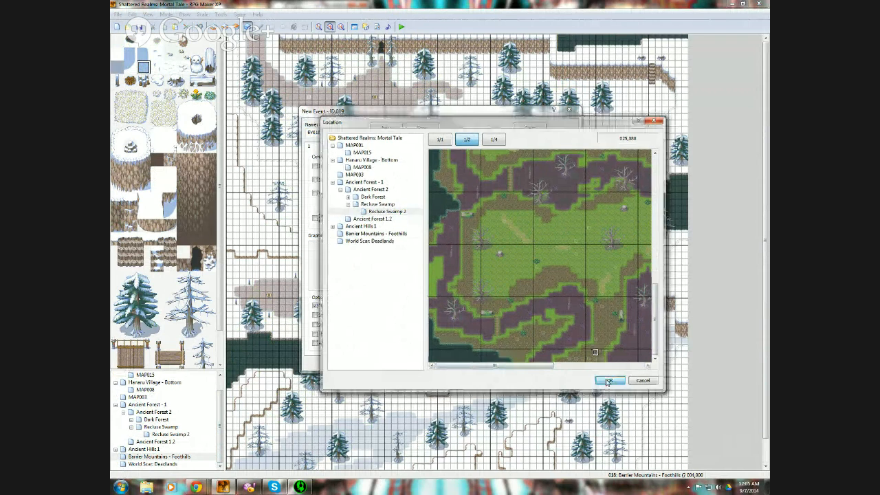
click(487, 304)
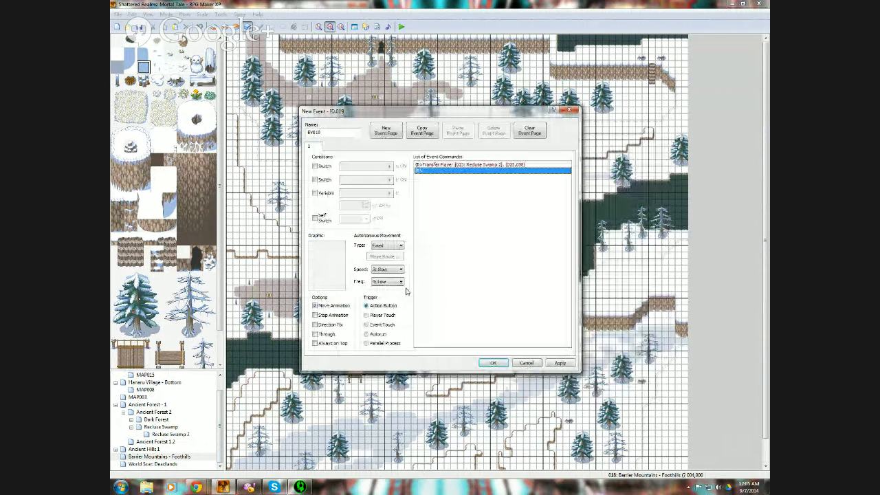
click(385, 316)
click(494, 363)
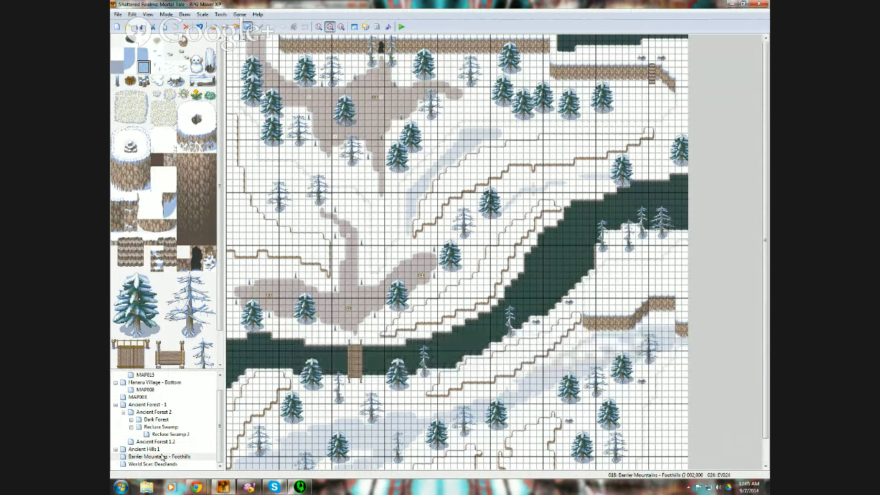
- Return to the Recluse Swamp 2 map, launch a playtest with the project changes saved, and enter the game
click(170, 435)
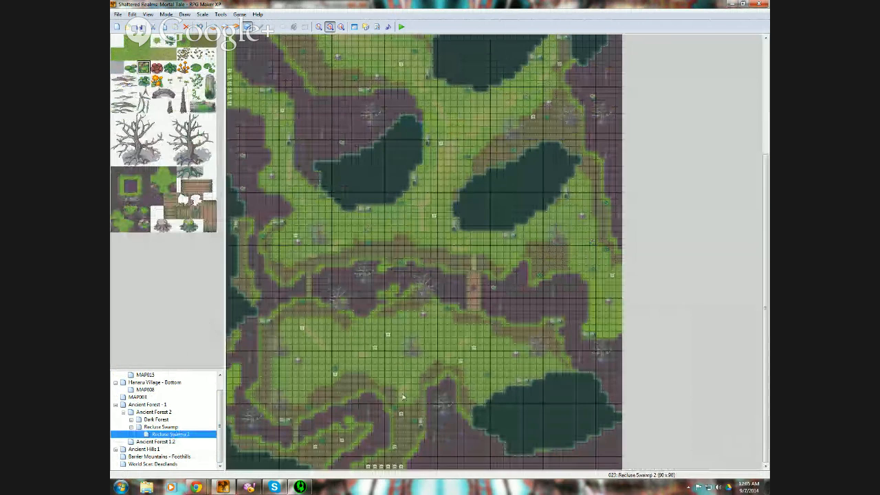
click(394, 447)
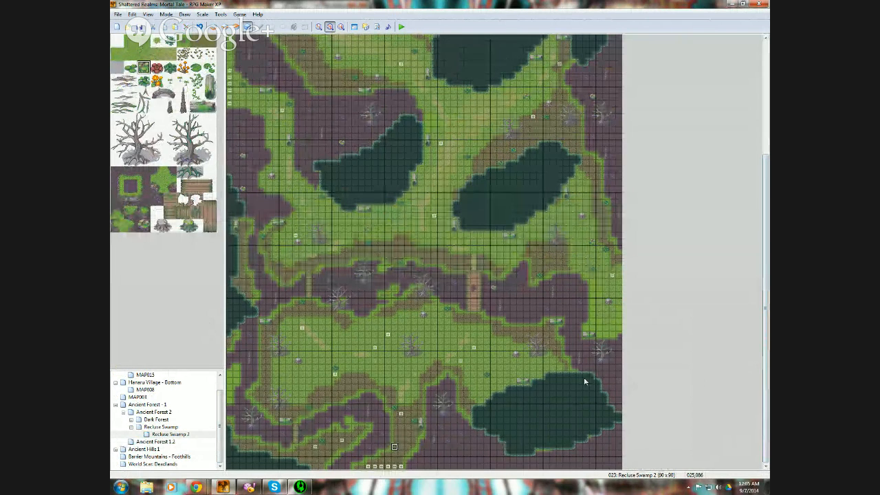
click(403, 26)
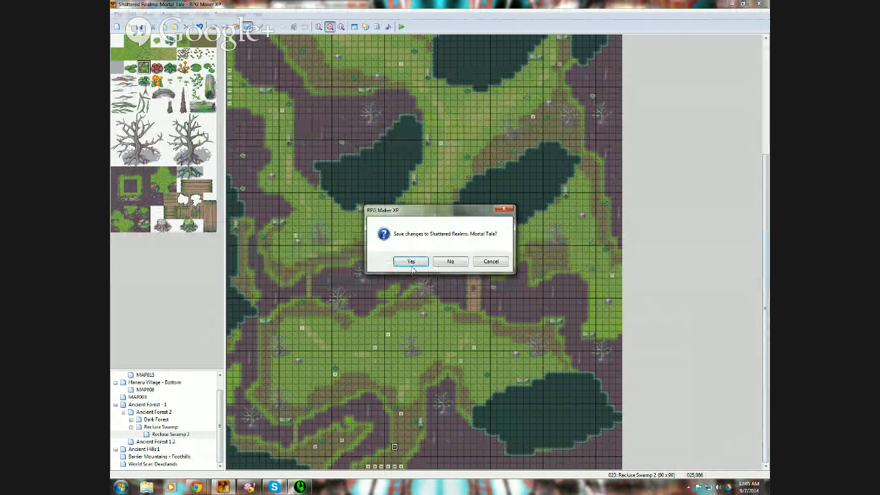
click(411, 262)
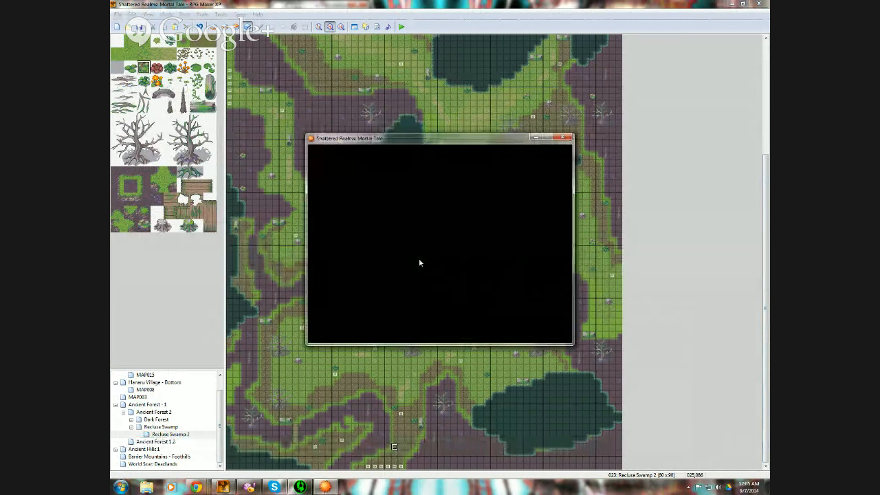
key(Return)
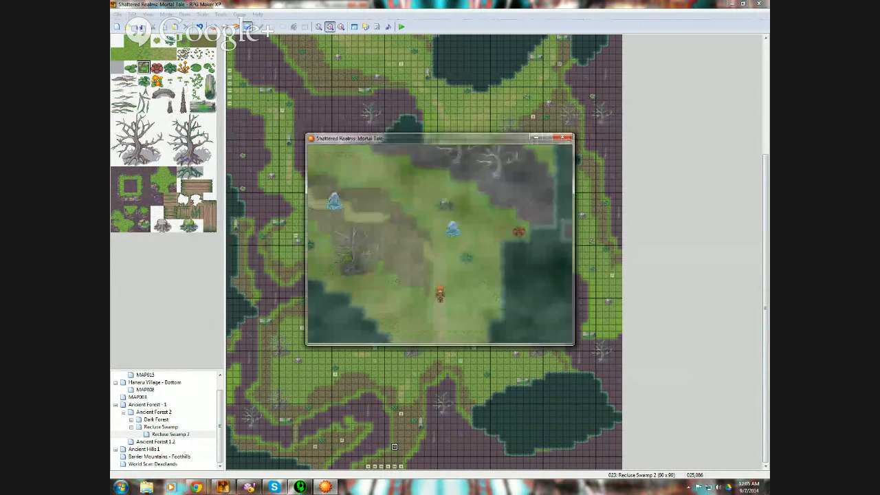
- Walk the character through the swamp past the slimes and out through the southern exit to test the transfer to Barrier Mountains - Foothills
key(Down)
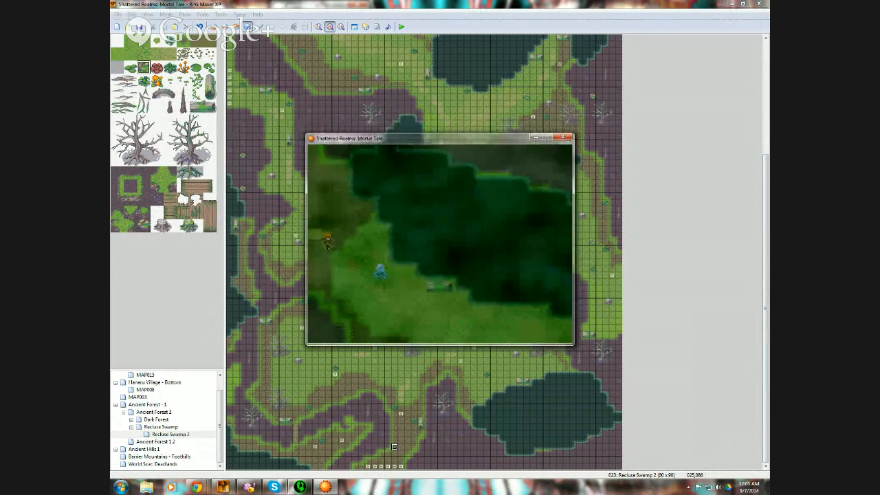
key(Down)
key(Right)
key(Down)
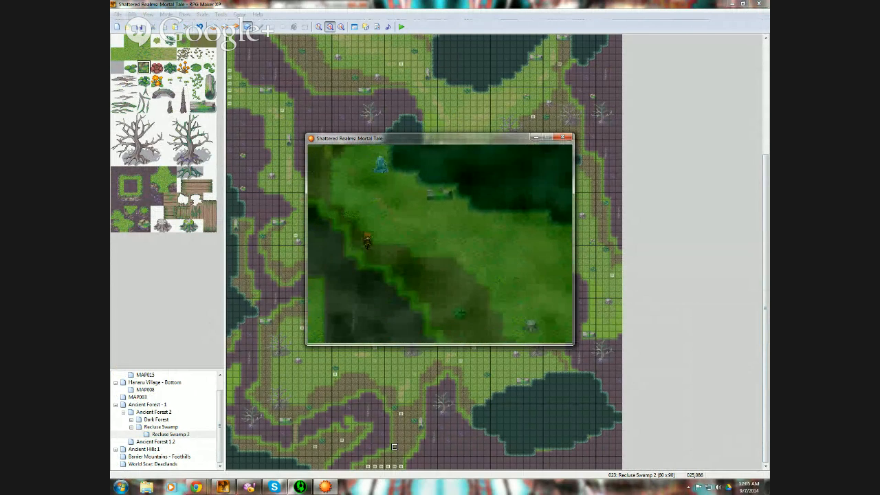
key(Right)
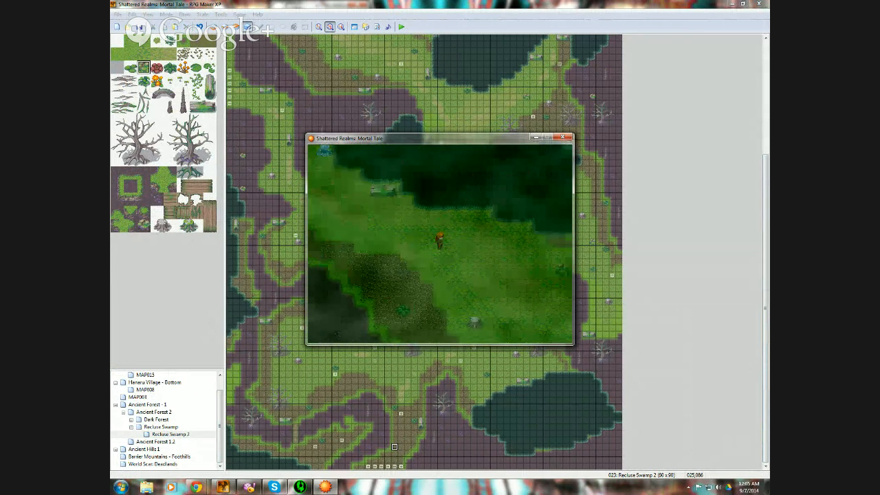
key(Down)
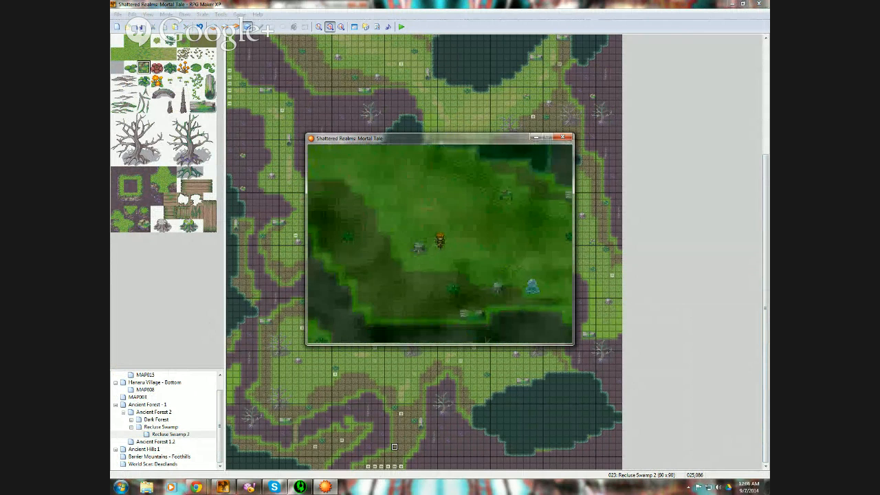
key(Right)
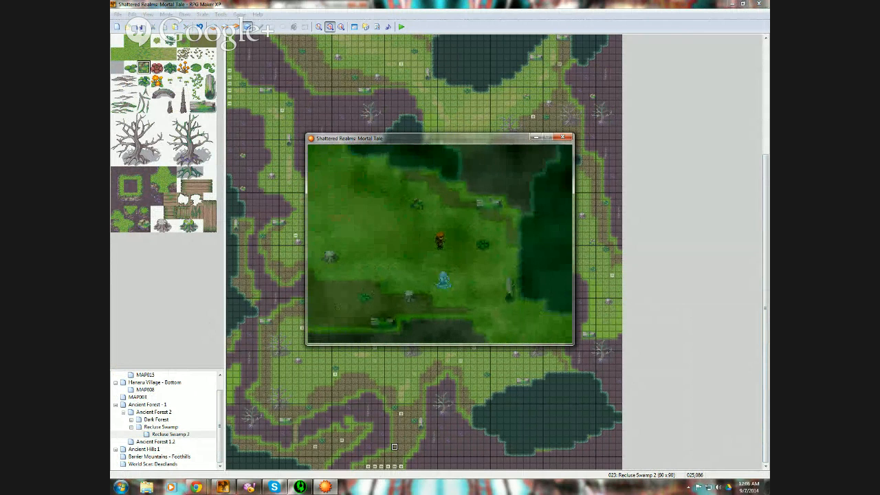
key(Right)
key(Down)
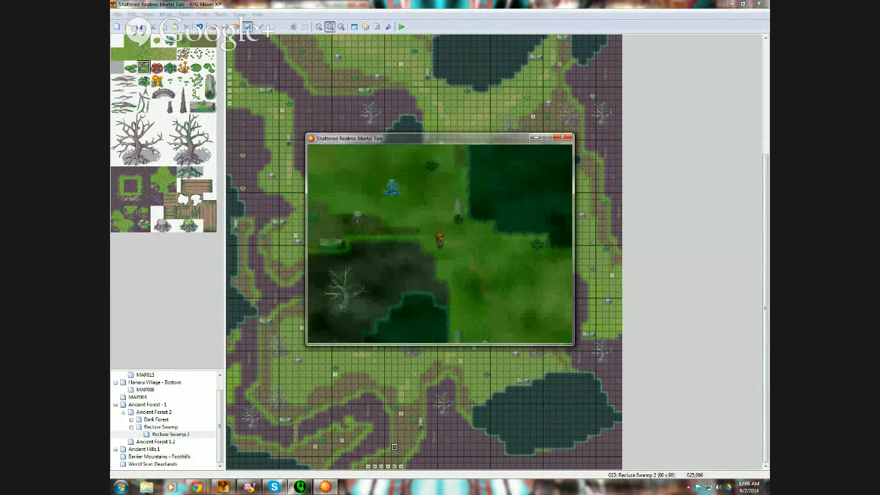
key(Right)
key(Down)
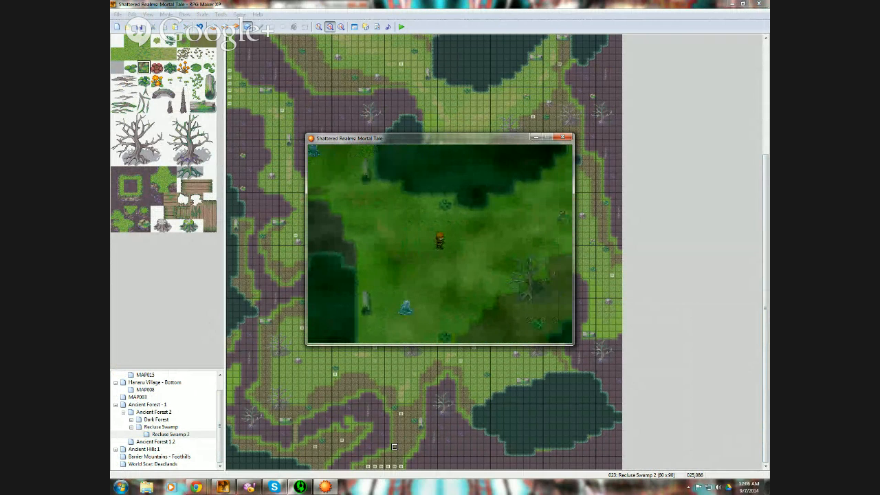
key(Right)
key(Down)
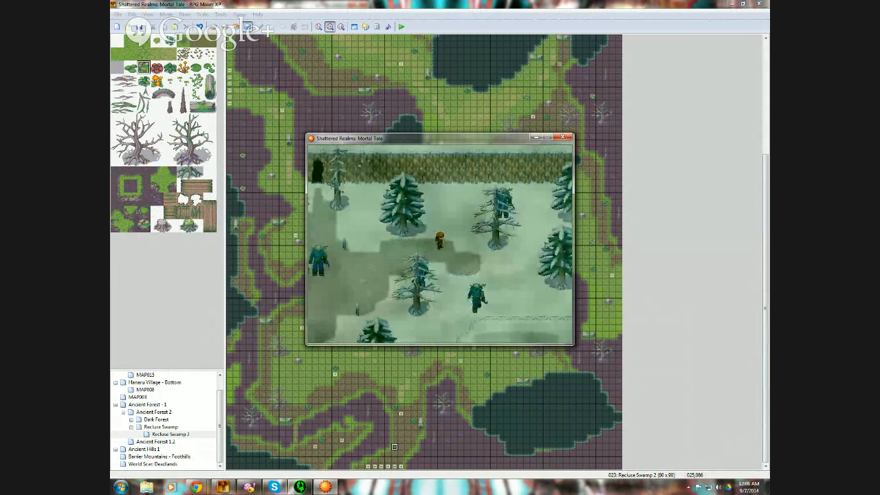
- Walk the character east along the foothills' northern cliff and up its ladder to check passability
key(Right)
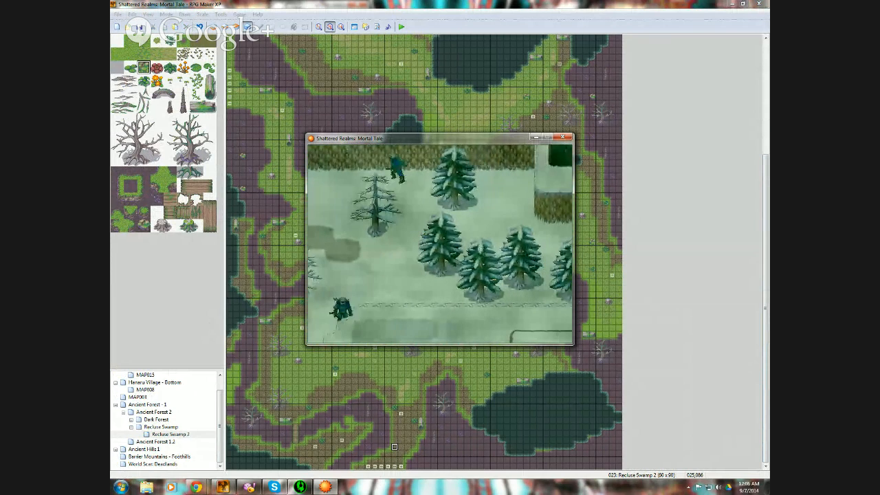
key(Right)
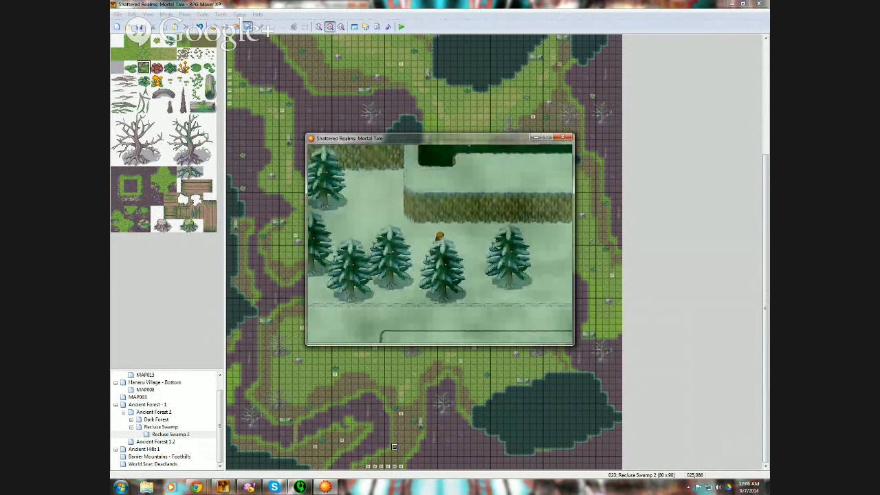
key(Right)
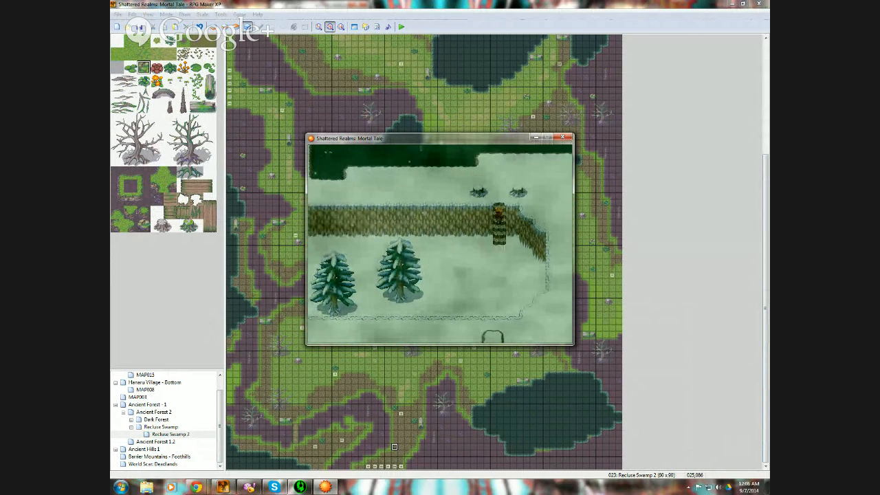
key(Up)
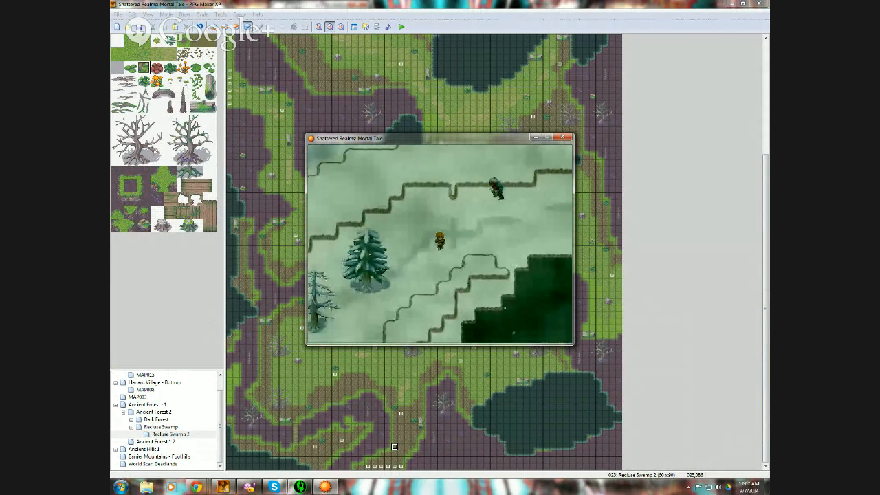
- Walk the character southwest between the snowy ridges to the dirt clearing north of the bridge
key(Down)
key(Left)
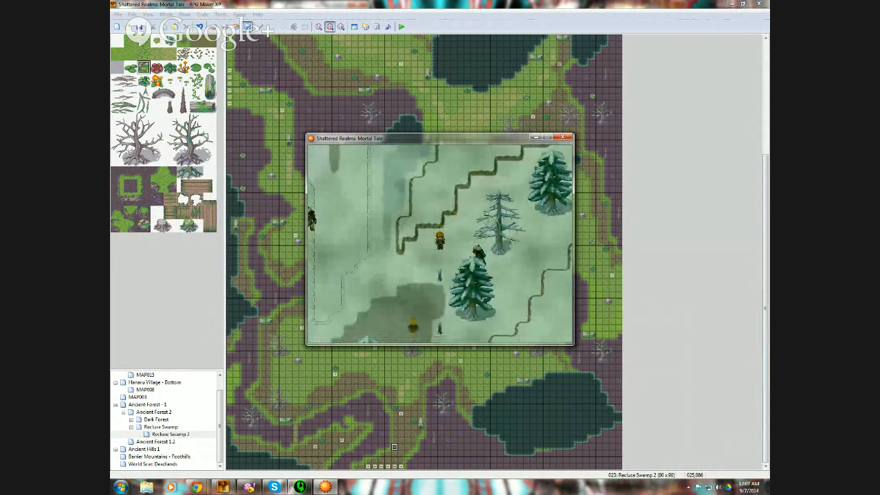
key(Left)
key(Down)
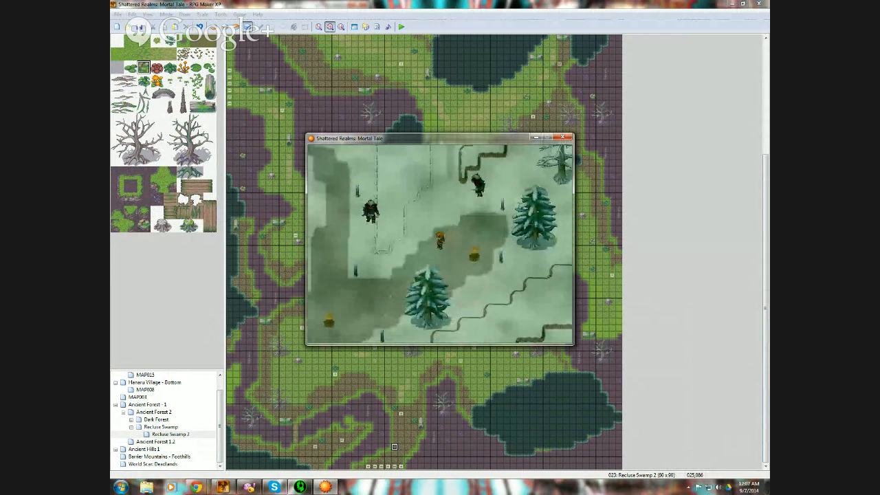
key(Down)
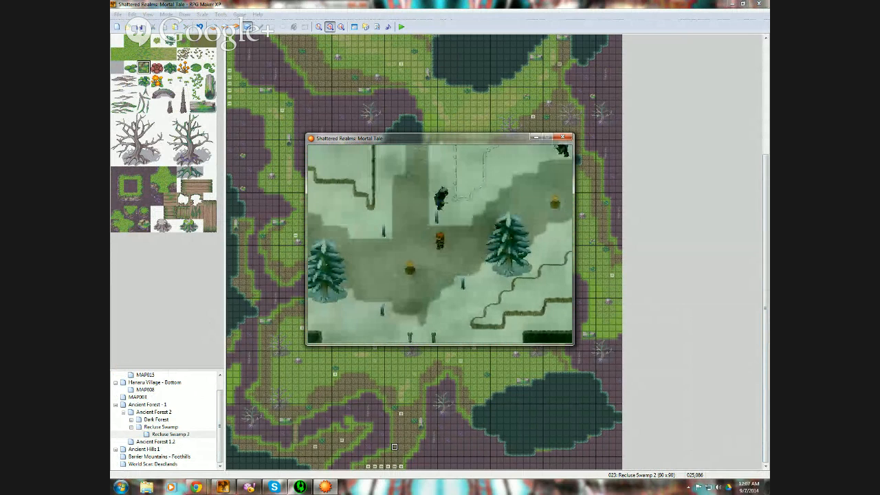
- Explore the western snow ledge of the foothills, walking north past the bare trees along the ridge edge
key(Left)
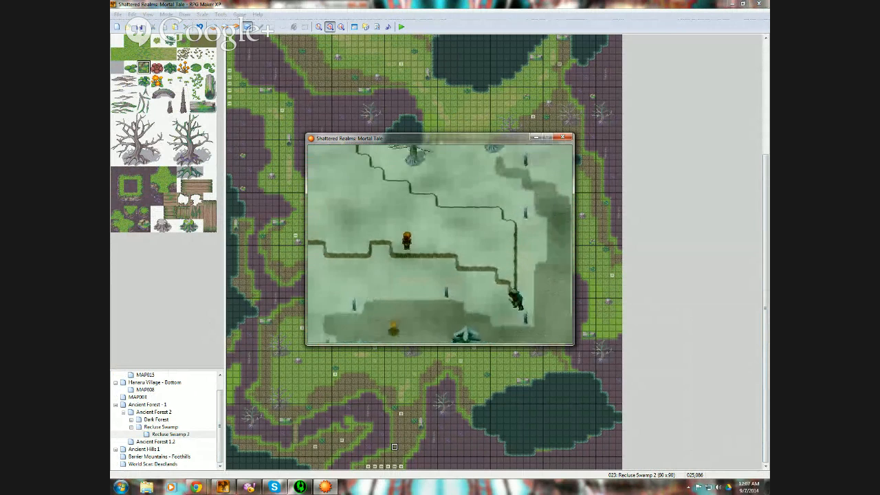
key(Up)
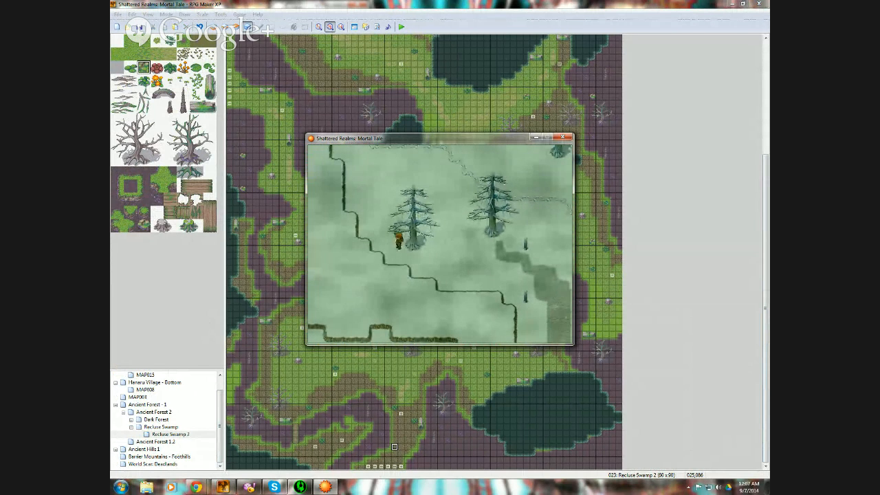
key(Left)
key(Up)
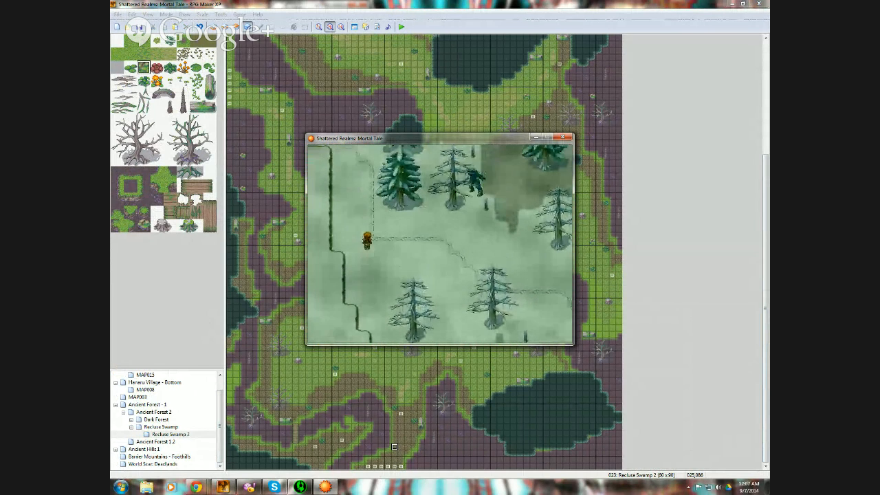
key(Up)
key(Left)
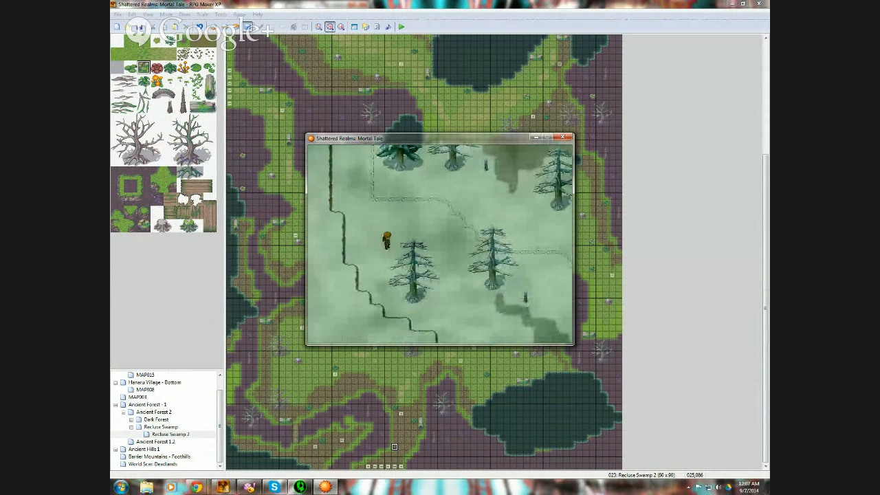
- Walk the character back through the dirt clearing and south across the wooden bridge into the southern snowfield
key(Down)
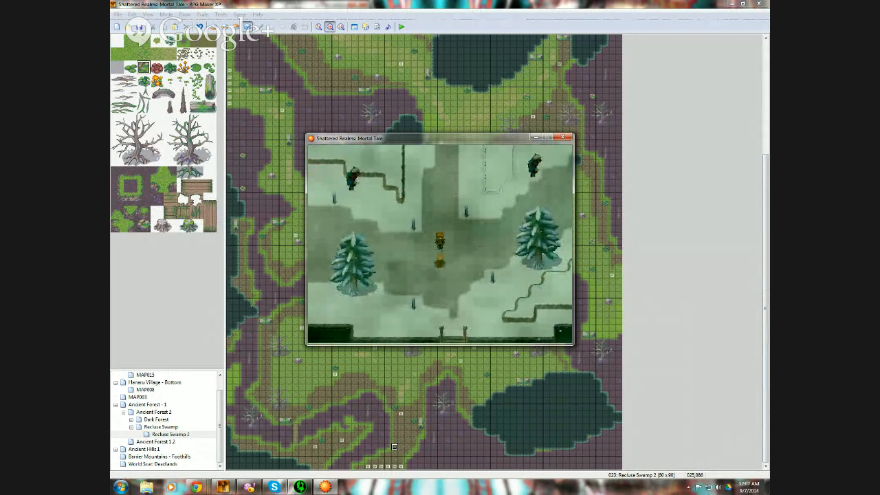
key(Down)
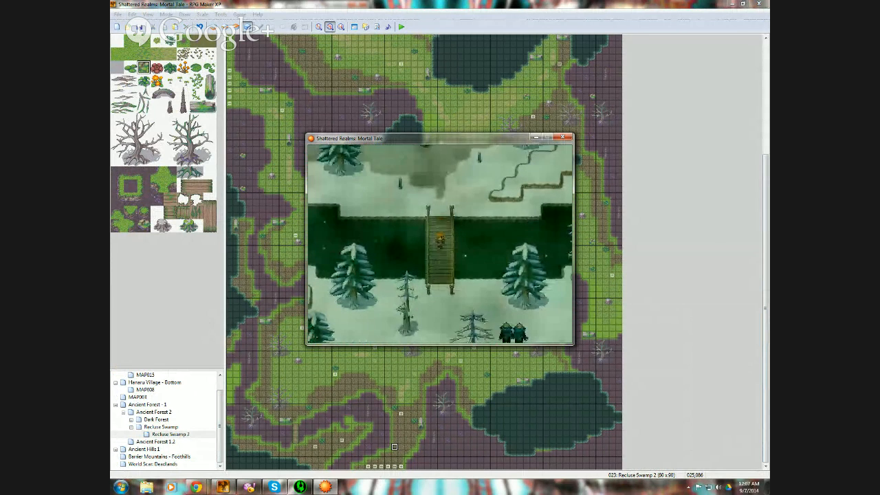
key(Down)
key(Down)
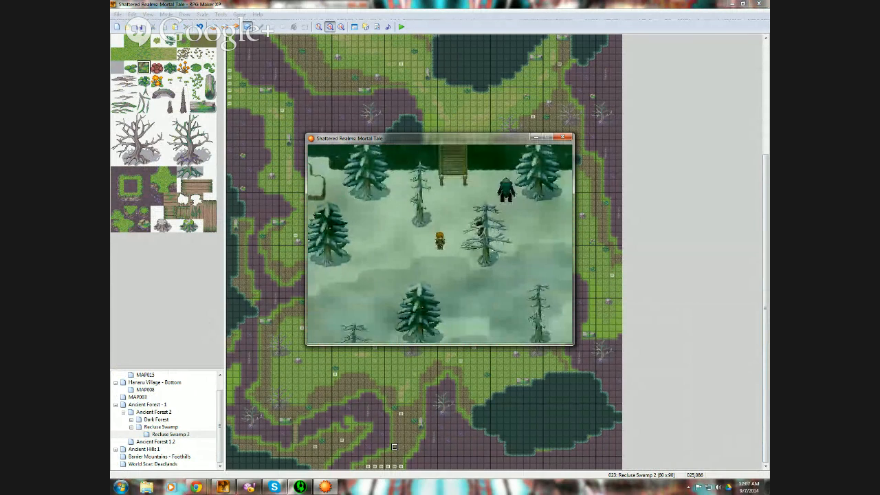
key(Down)
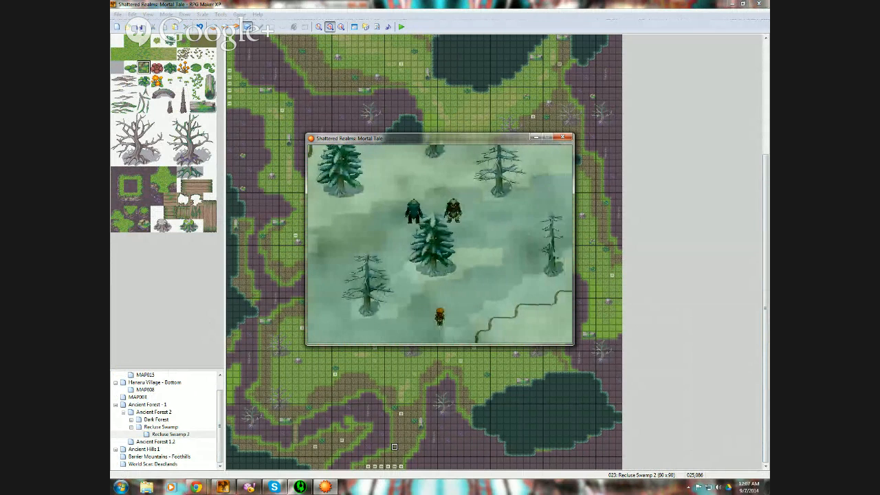
- Walk the character east across the southern snowfield and down into the gap between the two ledges
key(Up)
key(Up)
key(Right)
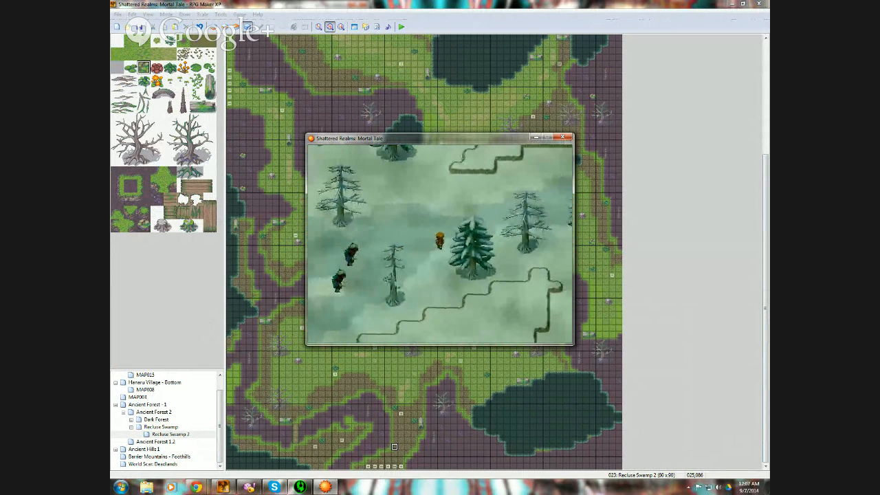
key(Right)
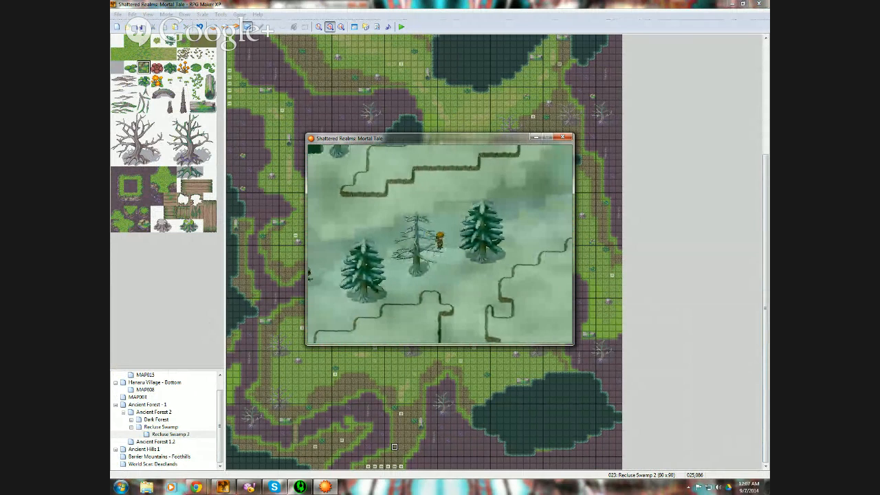
key(Down)
key(Down)
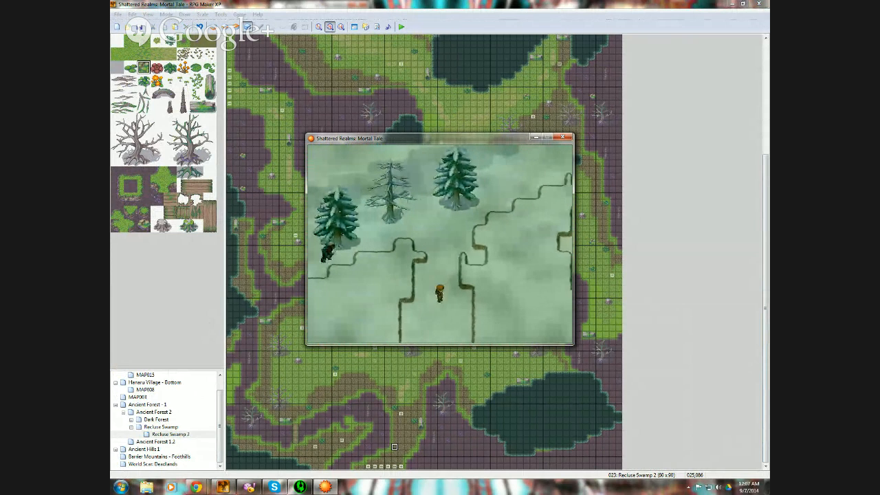
- Walk the character out of the gap and northeast along the slope toward the upper cliff
key(Up)
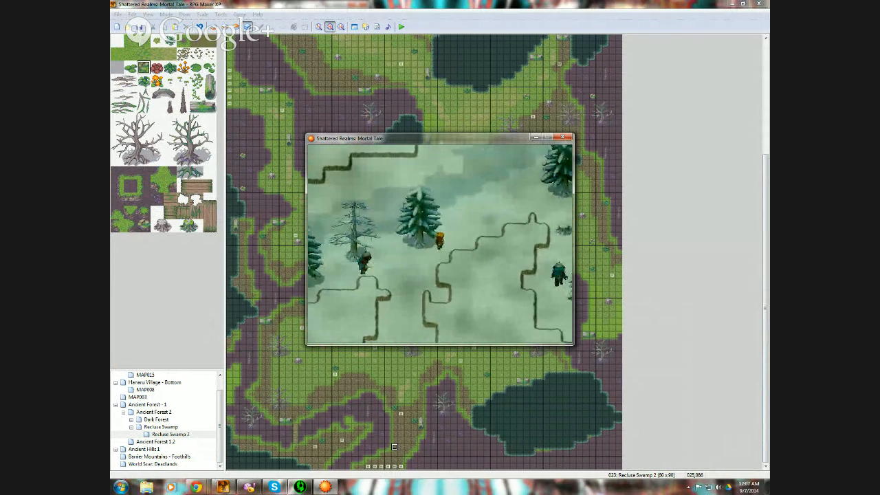
key(Right)
key(Up)
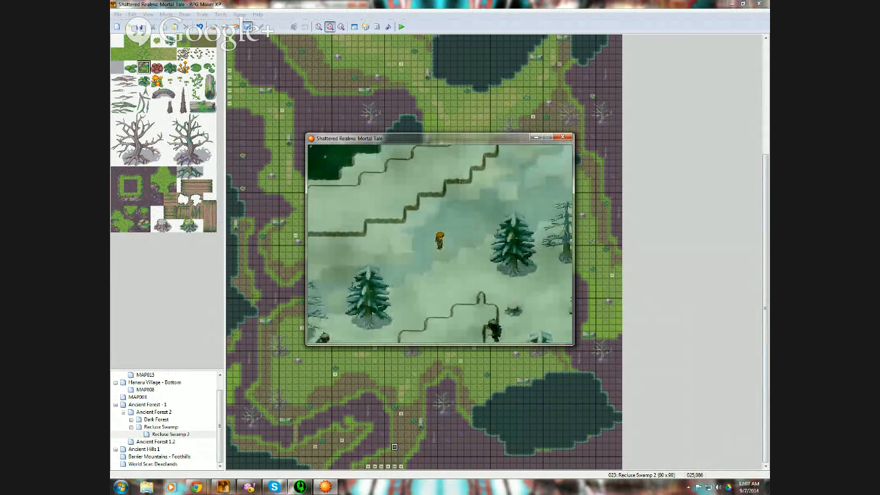
key(Right)
key(Up)
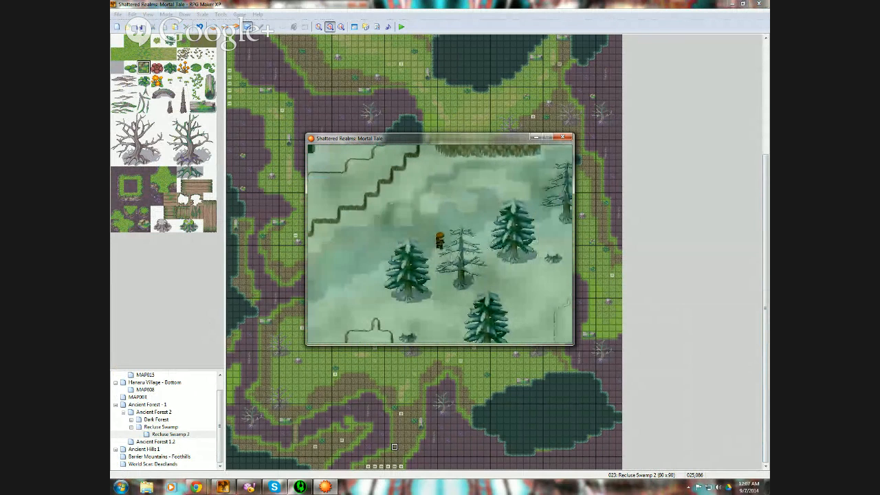
- Explore the eastern pine grove of the foothills, checking passability around its trees and ledges and how the enemies chase the character
key(Right)
key(Down)
key(Right)
key(Down)
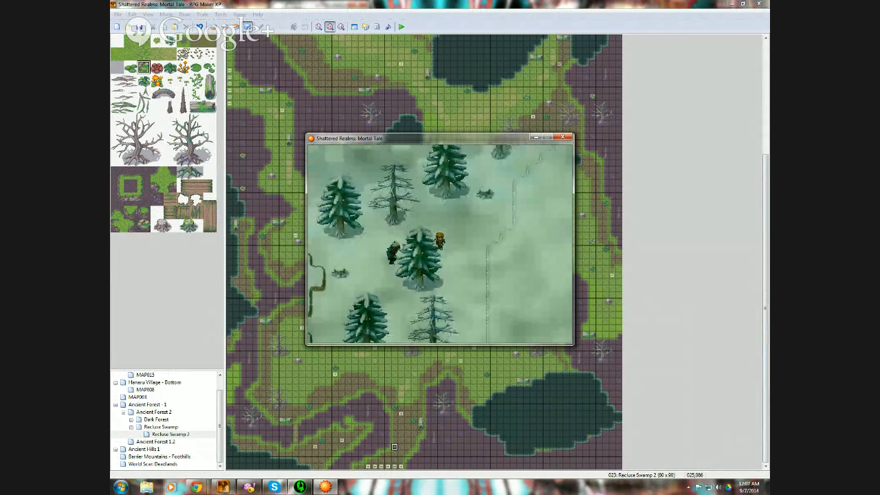
key(Right)
key(Down)
key(Down)
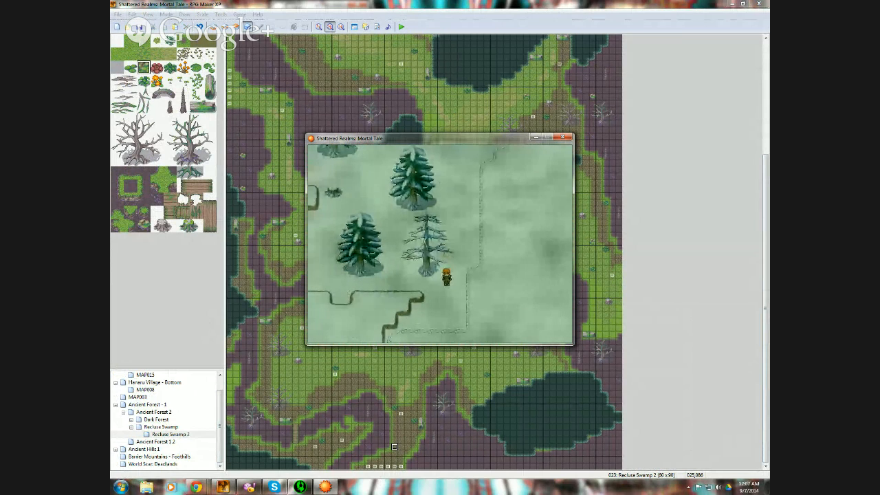
key(Left)
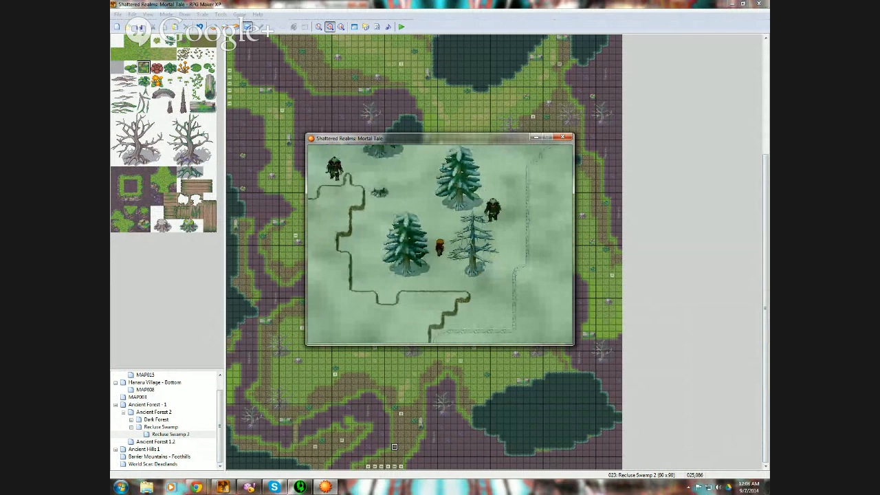
key(Up)
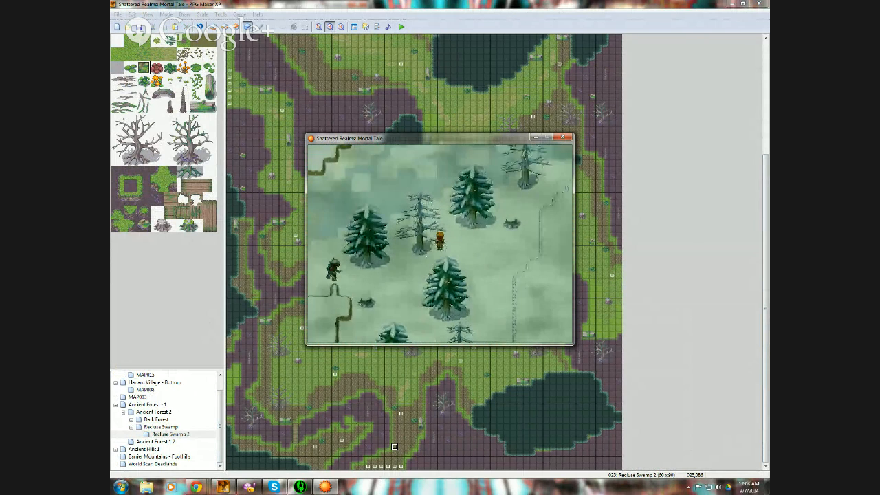
- Walk the playtest character north past the snowy pines to the cliff wall and east along it
key(Up)
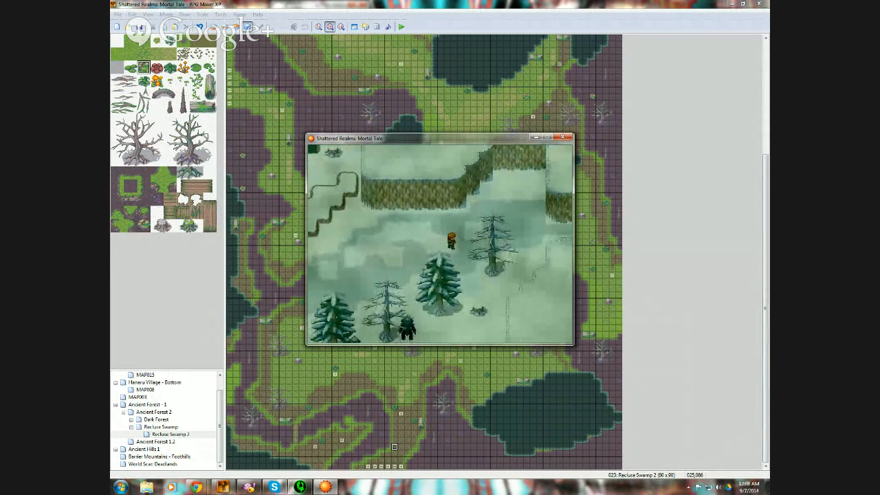
key(Right)
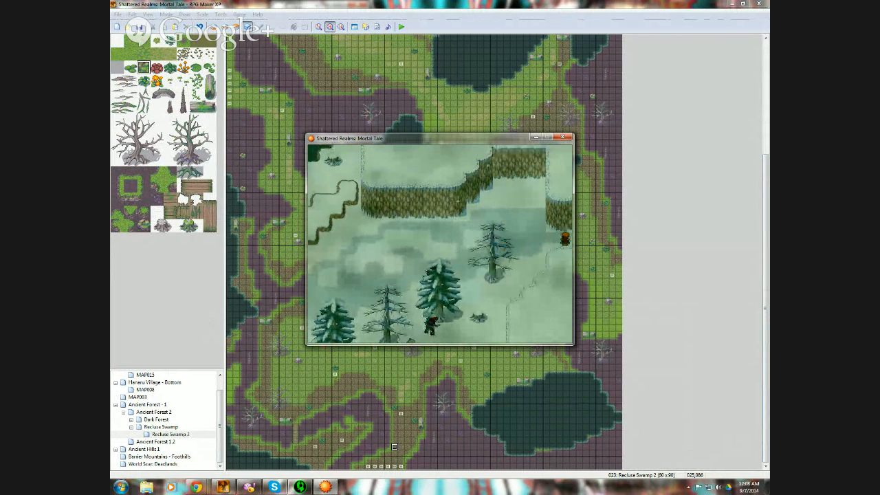
key(Left)
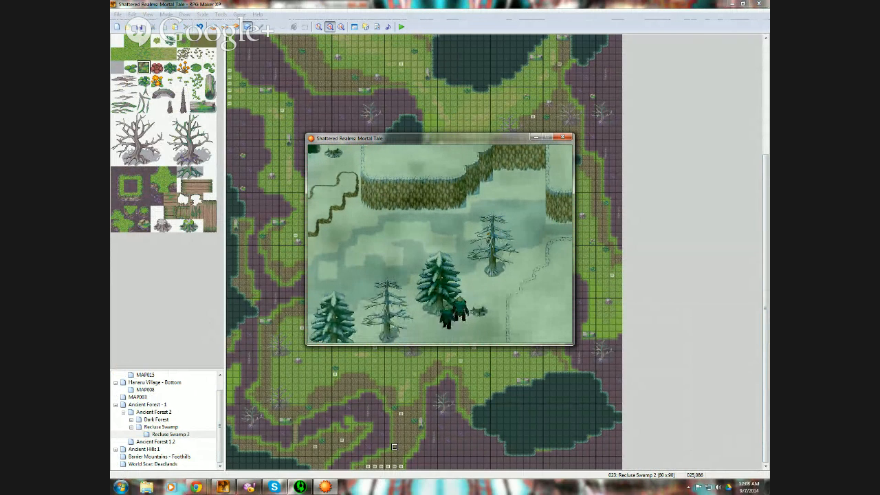
- Walk the character west along the snowy ridge, away from the pursuing enemies, and onto the wooden bridge
key(Left)
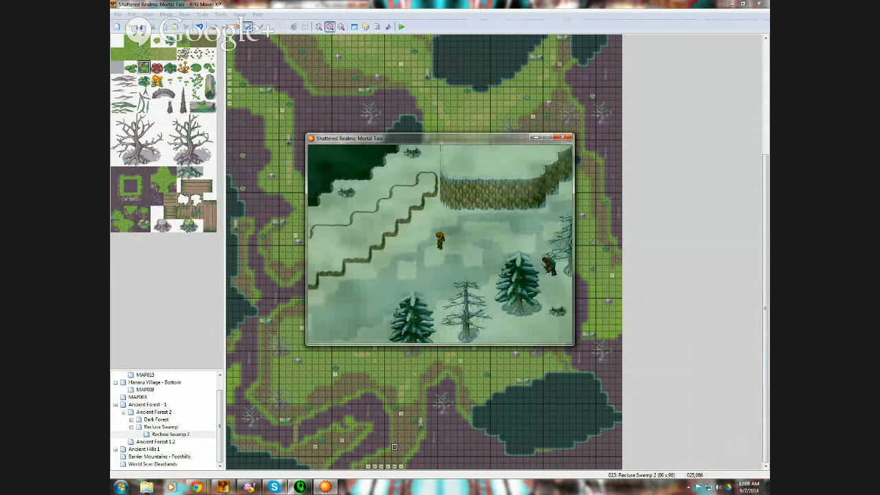
key(Left)
key(Down)
key(Left)
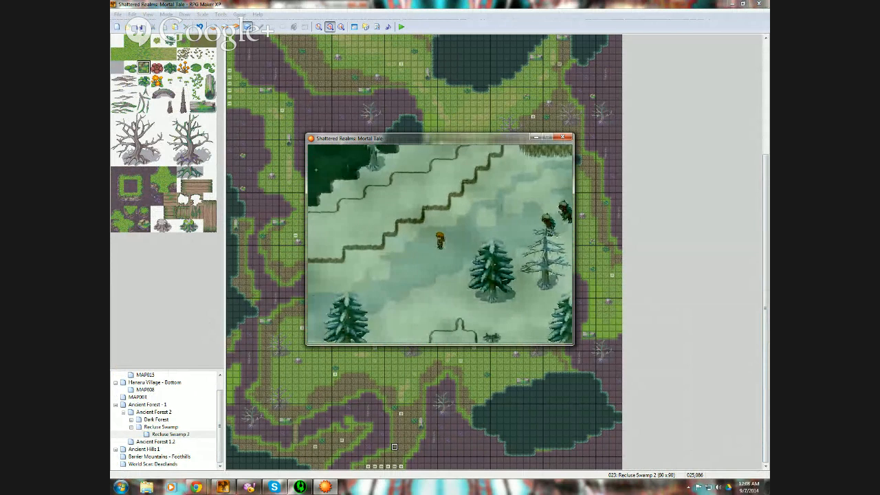
key(Left)
key(Down)
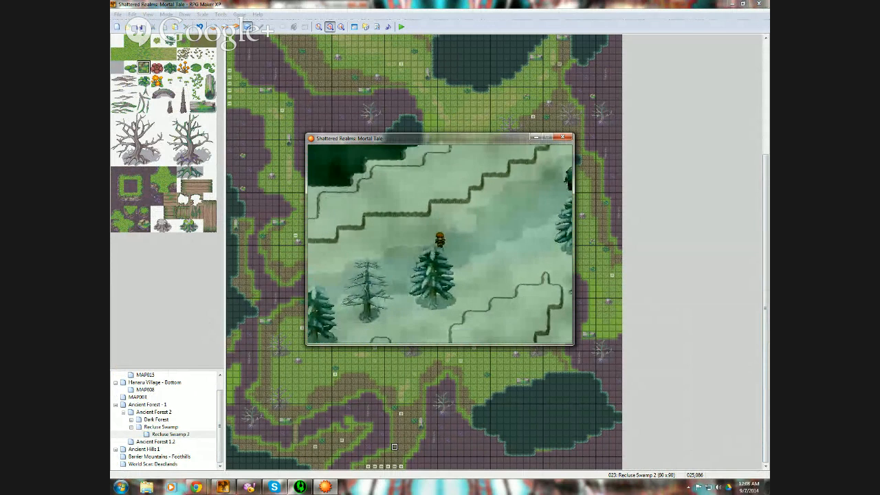
key(Left)
key(Left)
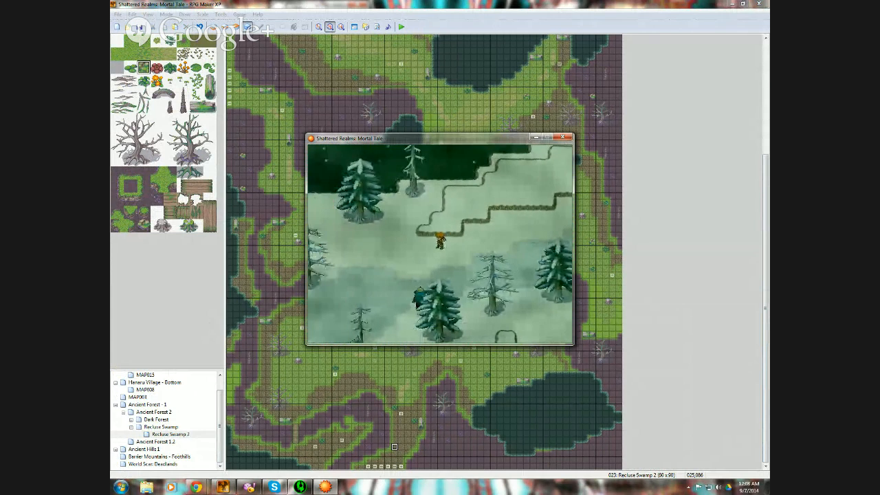
key(Left)
key(Up)
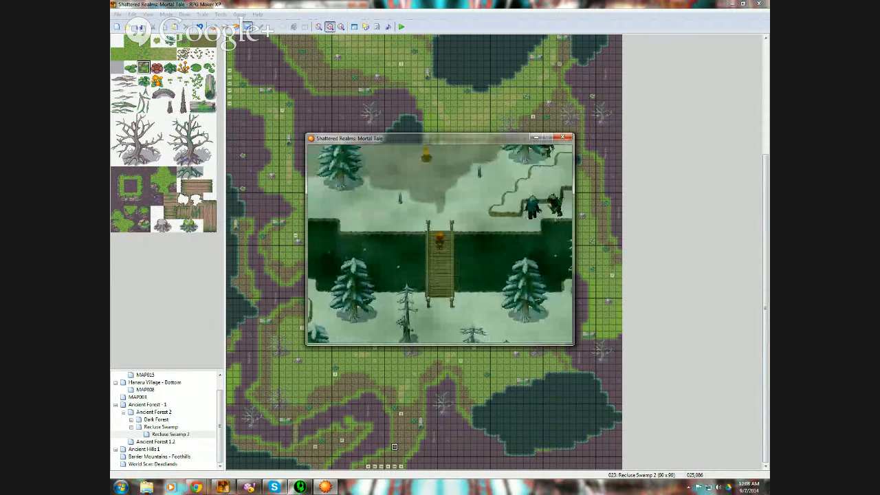
- Cross the bridge and follow the dirt path northeast past the campfires
key(Up)
key(Up)
key(Right)
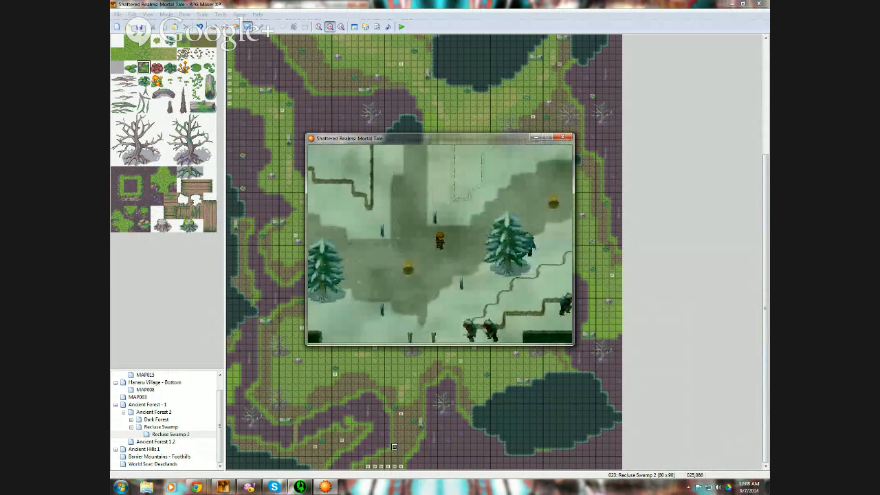
key(Right)
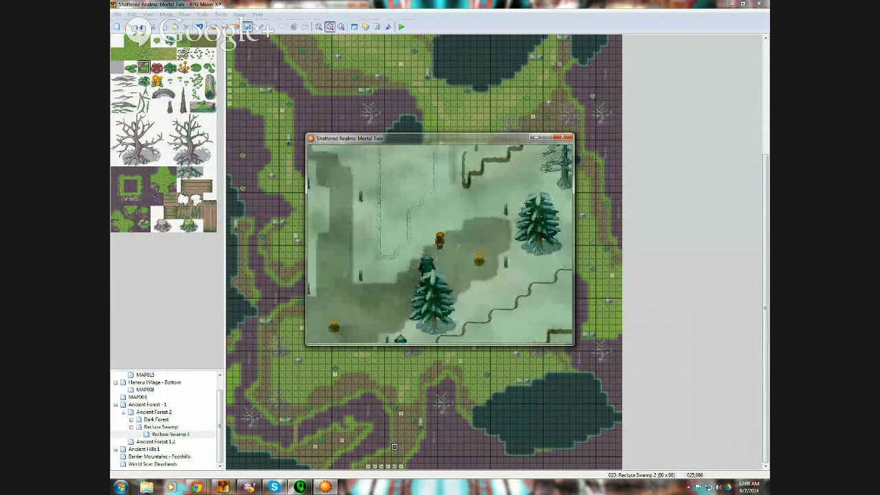
key(Right)
key(Up)
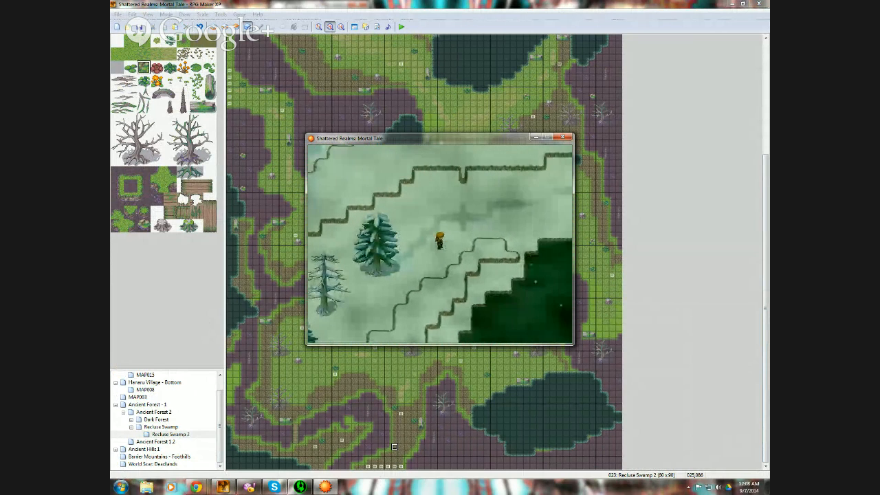
- Explore the snowy slope northeast between the ridges, up to the cliff with the ladder
key(Up)
key(Right)
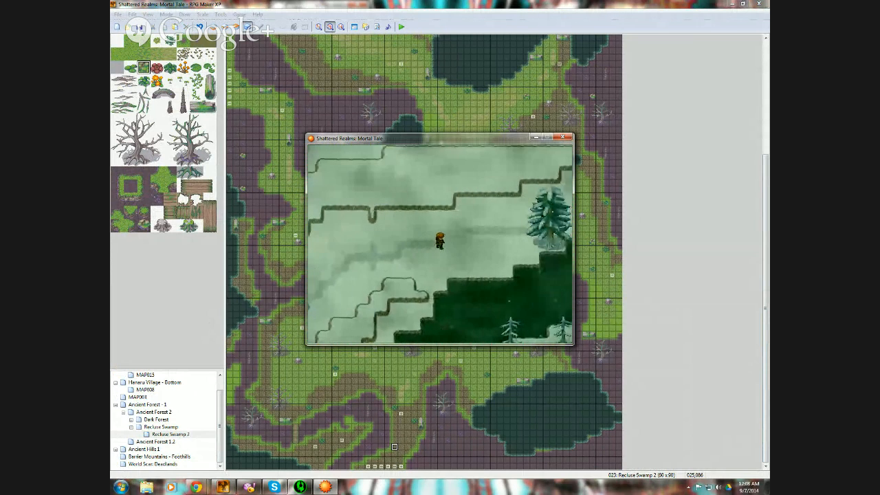
key(Up)
key(Right)
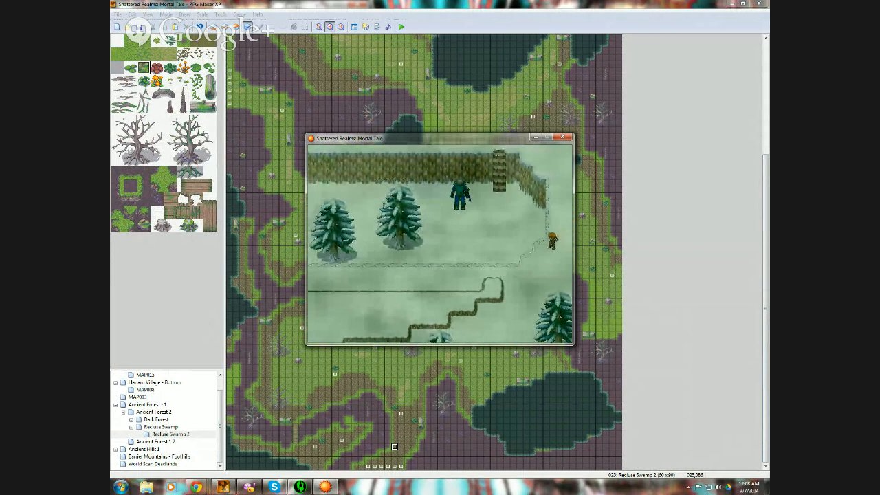
key(Up)
key(Right)
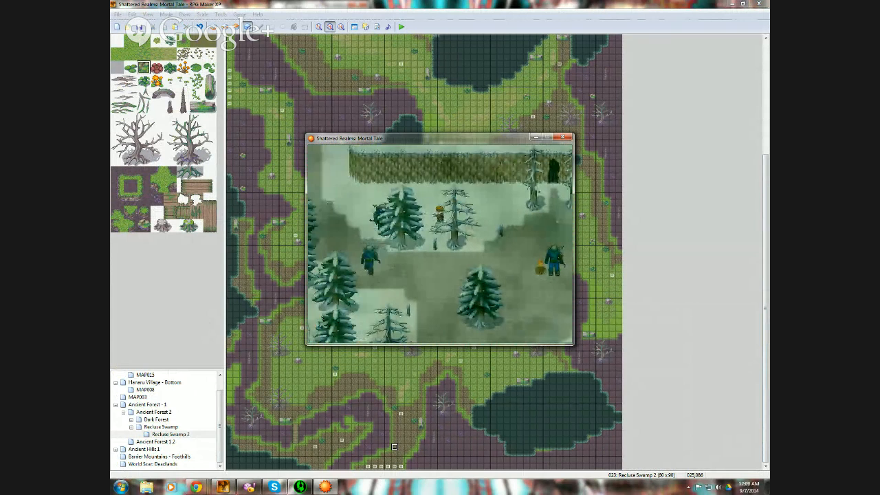
- Evade the enemies among the trees at the dirt clearing and leave north past the end of the cliff wall
key(Down)
key(Down)
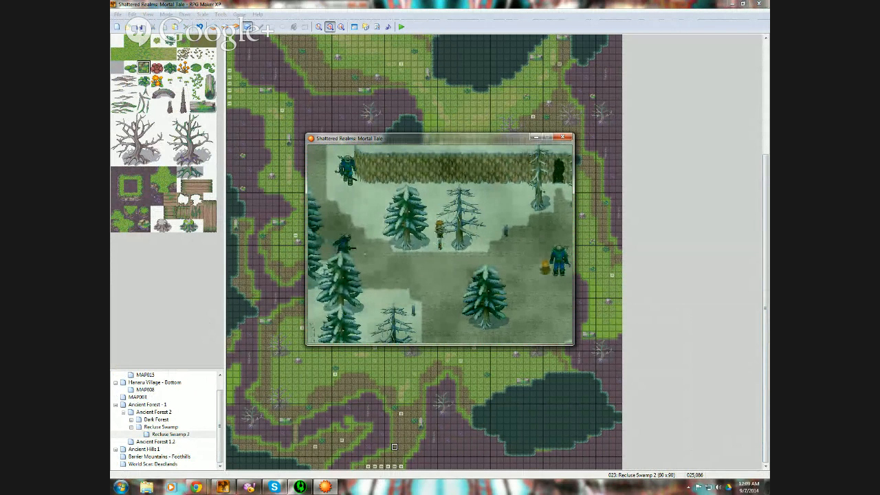
key(Down)
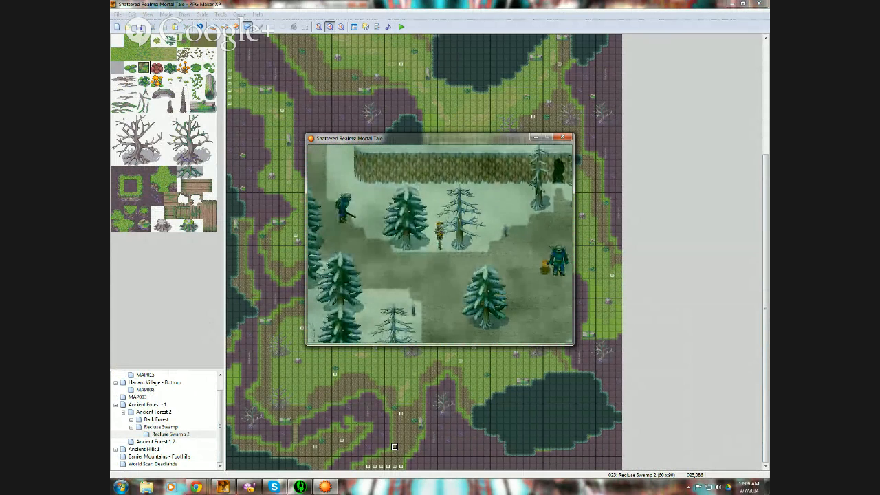
key(Up)
key(Left)
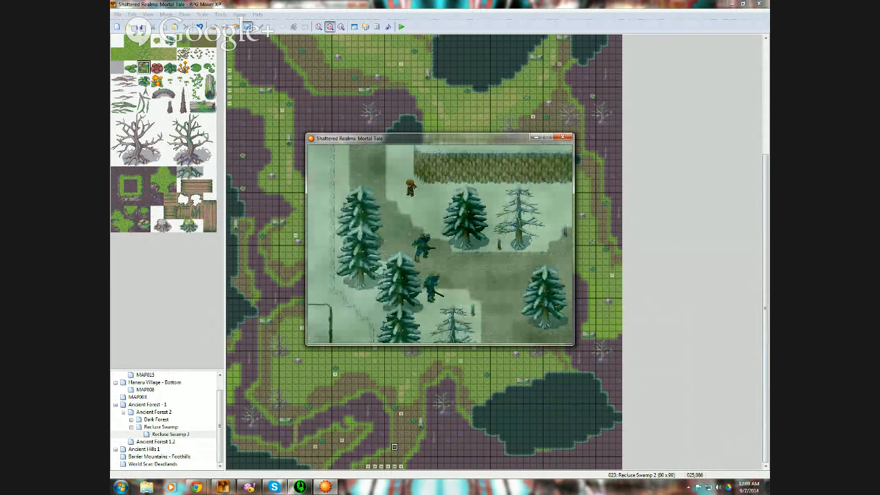
key(Up)
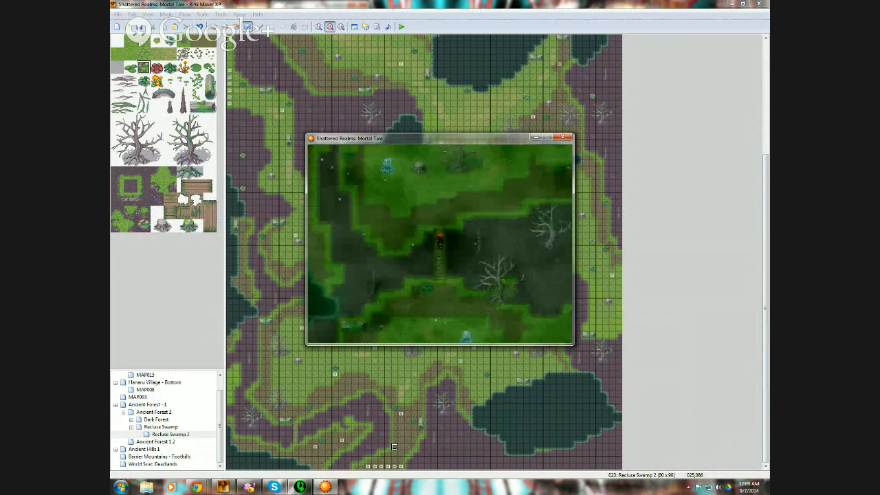
- Climb from the swamp's narrow crossing onto the grassy bank and pass the dead tree
key(Up)
key(Up)
key(Up)
key(Up)
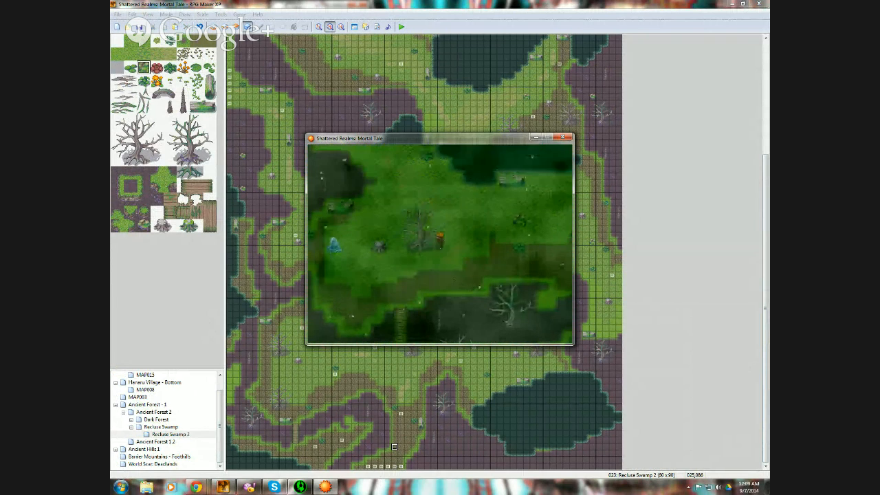
key(Left)
key(Left)
key(Left)
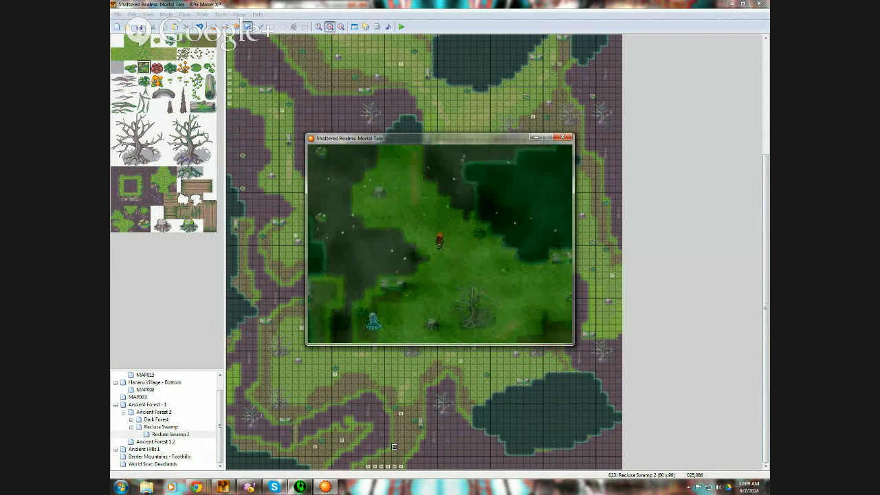
- Follow the swamp's grass path northwest between the dark water areas and past the tree stump
key(Up)
key(Up)
key(Up)
key(Up)
key(Left)
key(Left)
key(Left)
key(Up)
key(Up)
key(Up)
key(Up)
key(Up)
key(Up)
key(Up)
key(Up)
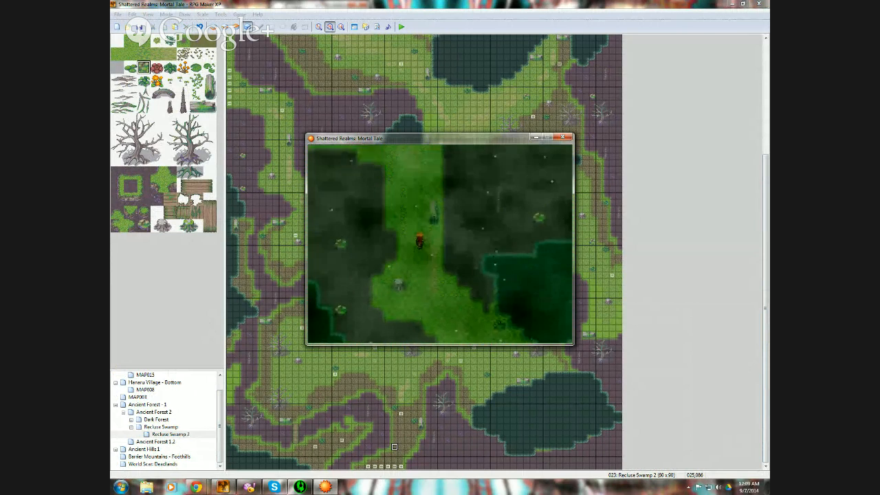
- Continue north past the blue creature and head west to the swamp clearing with orange plants
key(Left)
key(Left)
key(Up)
key(Up)
key(Up)
key(Up)
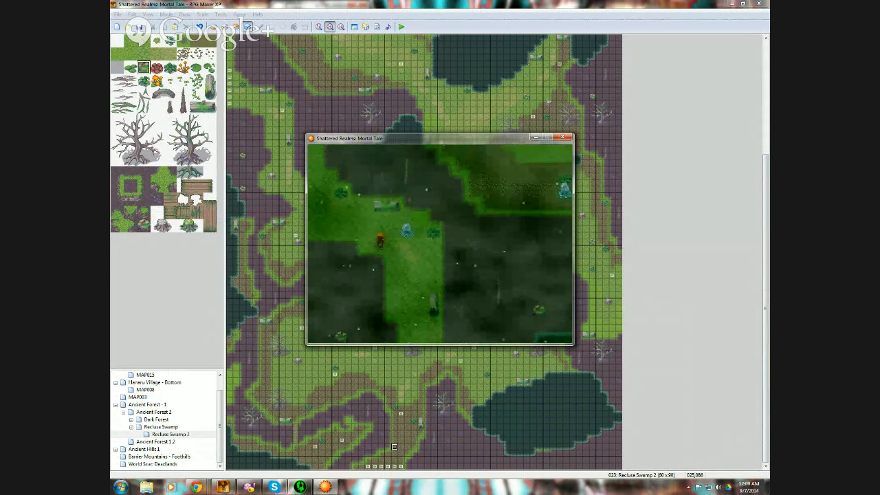
key(Left)
key(Left)
key(Left)
key(Left)
key(Left)
key(Left)
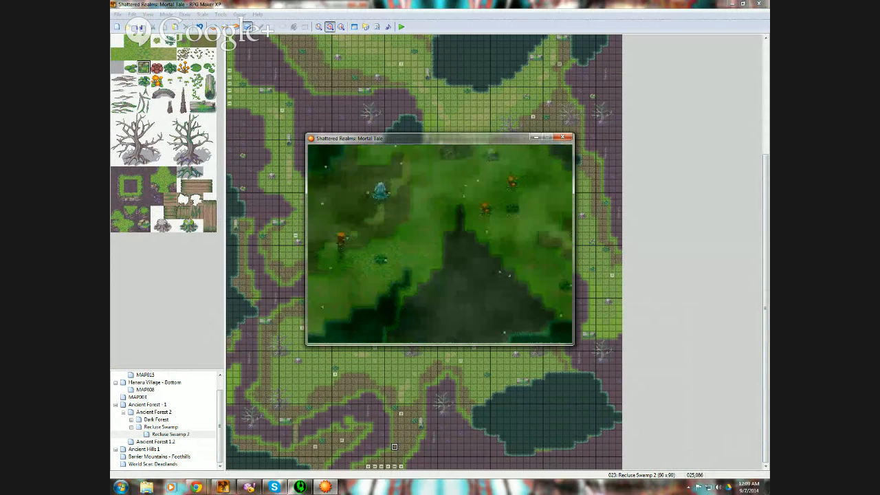
- Walk north along the clearing's western edge beside the dark green pool
key(Up)
key(Up)
key(Up)
key(Up)
key(Up)
key(Right)
key(Right)
key(Up)
key(Up)
key(Up)
key(Up)
key(Up)
key(Up)
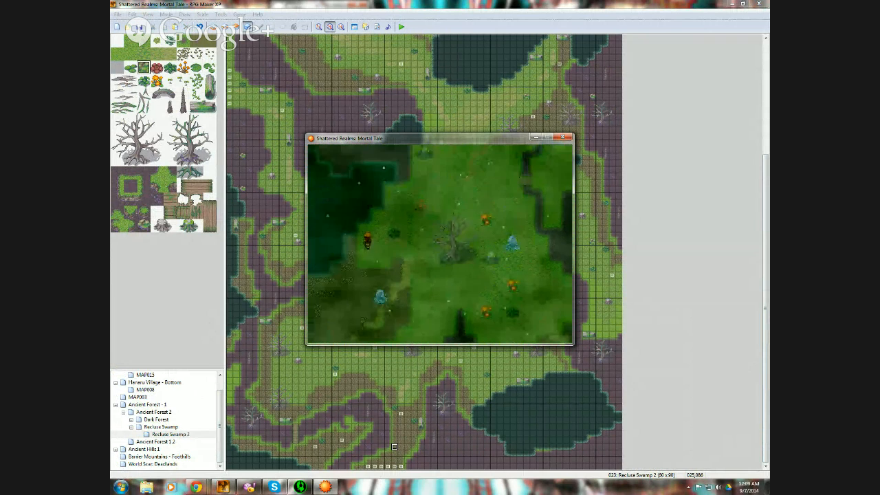
- Explore northeast beyond the orange plants to the grassy corridor near the small plank bridges
key(Right)
key(Right)
key(Right)
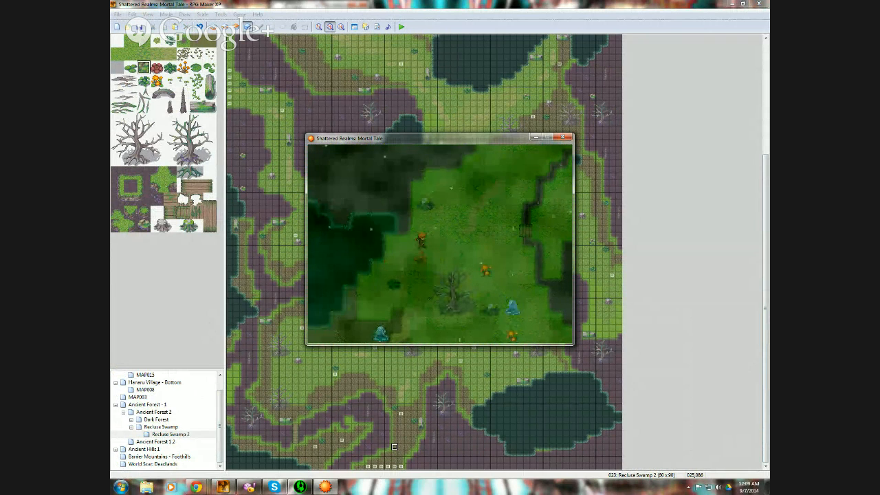
key(Up)
key(Up)
key(Up)
key(Up)
key(Up)
key(Right)
key(Right)
key(Right)
key(Right)
key(Right)
key(Up)
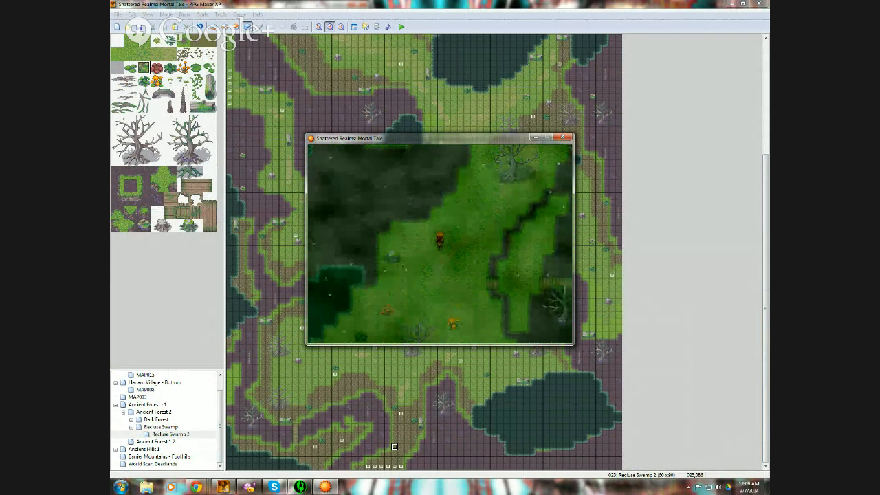
- End the playtest and open the World Scar: Deadlands map for review
click(563, 137)
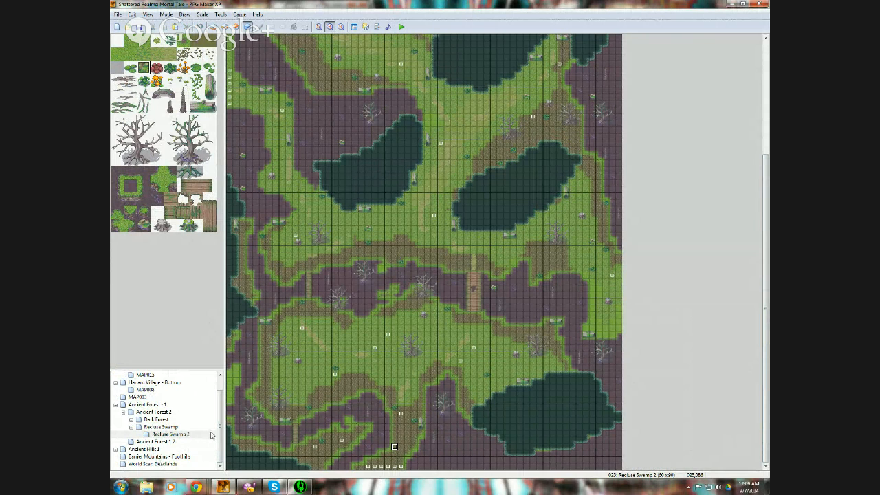
drag(220, 426, 220, 418)
scroll(221, 419, down, 1)
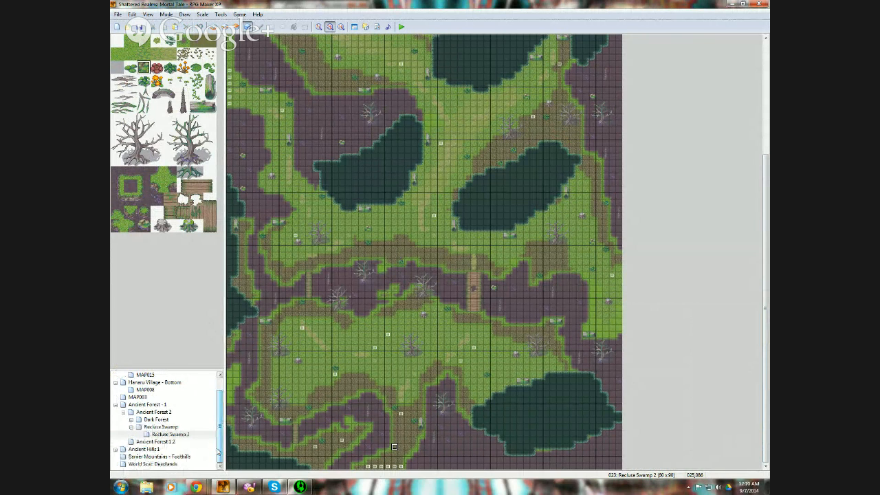
click(172, 465)
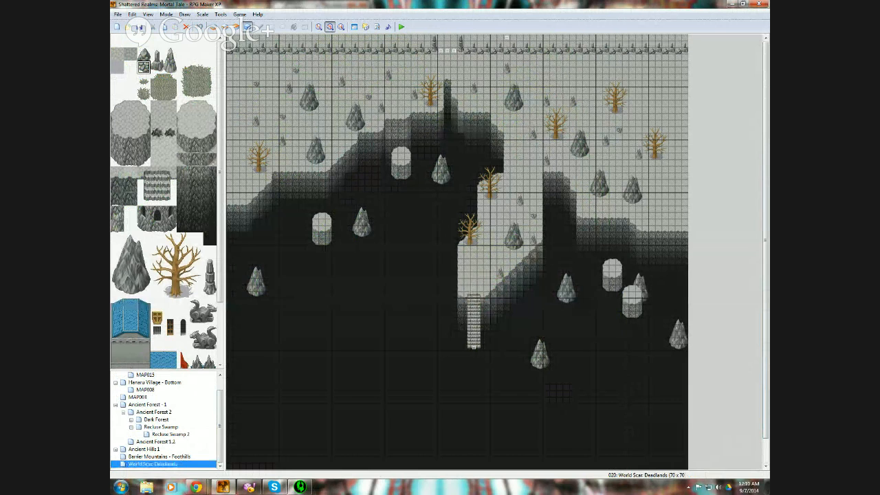
click(196, 487)
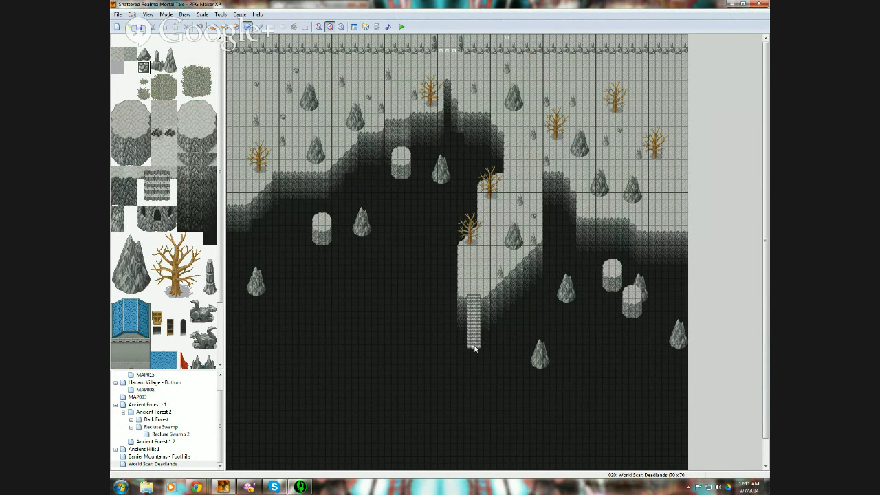
- Open the Barrier Mountains - Foothills map and edit event EV019 on its northern edge
click(169, 457)
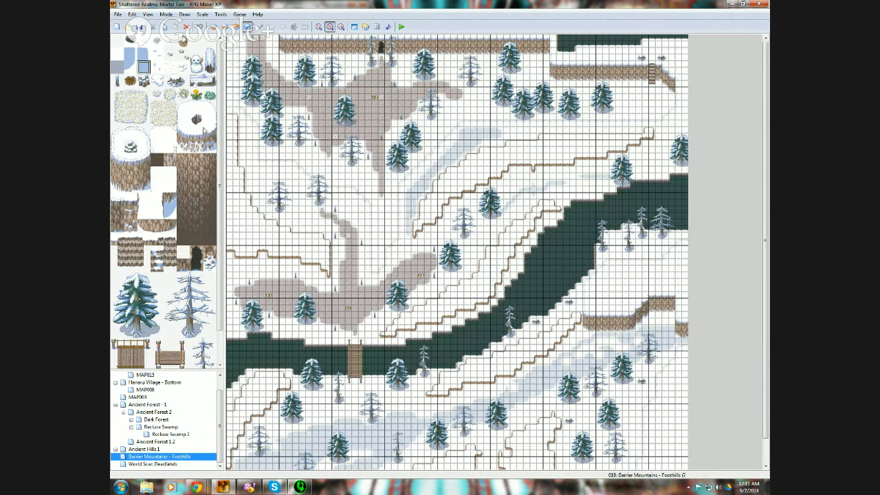
right_click(277, 42)
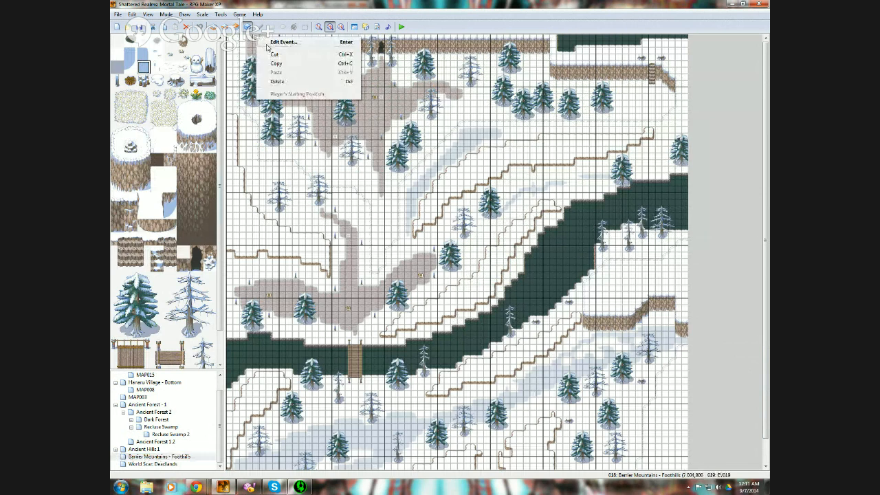
click(293, 48)
- Add a Set Weather Effects command to event EV019 with weather None and a time of 20 frames
double_click(461, 171)
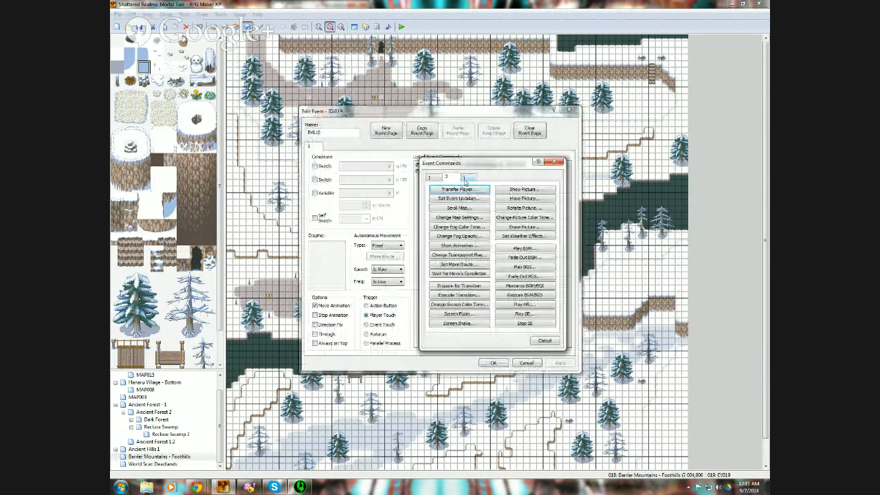
click(526, 236)
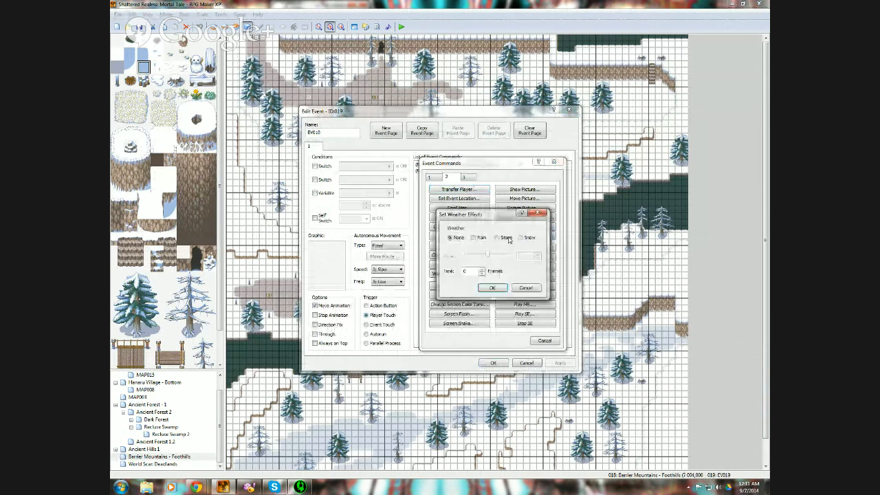
key(BackSpace)
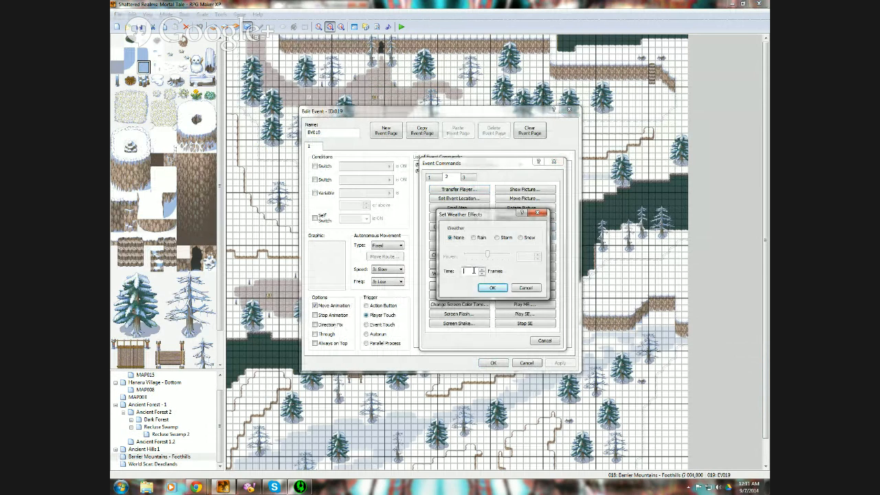
text(10)
click(501, 288)
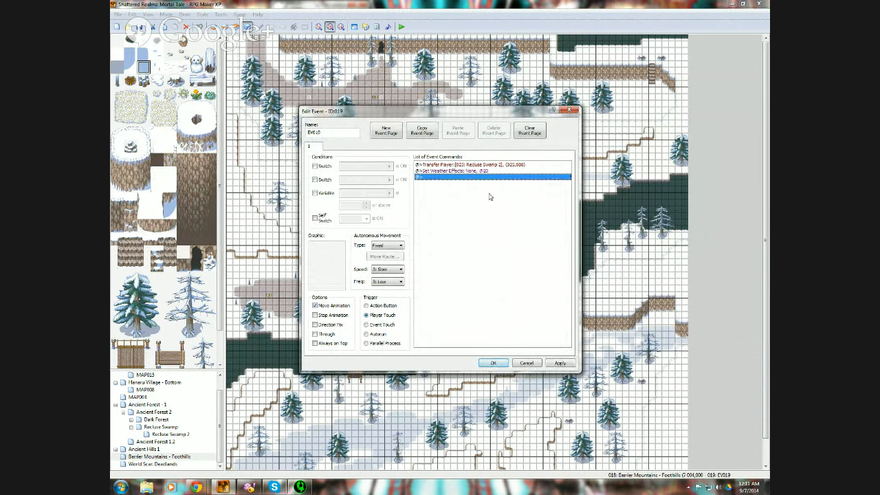
- Copy EV019's Set Weather Effects command and save the event
right_click(461, 171)
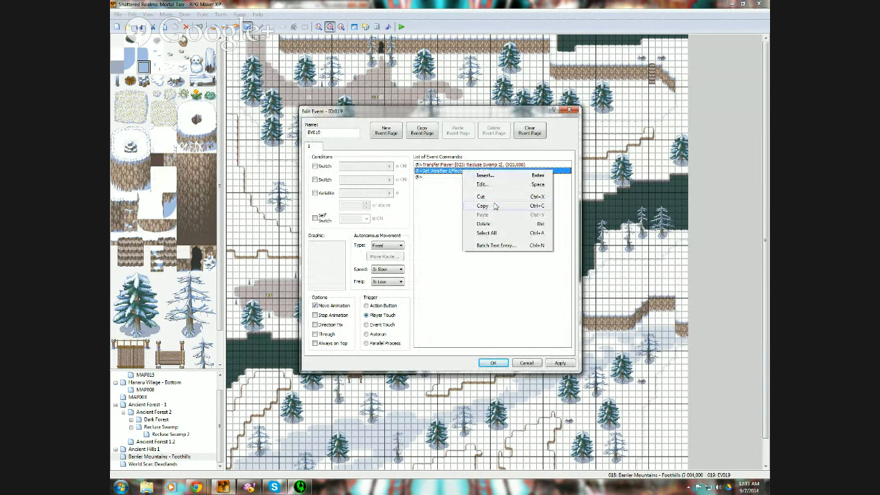
click(495, 205)
click(494, 362)
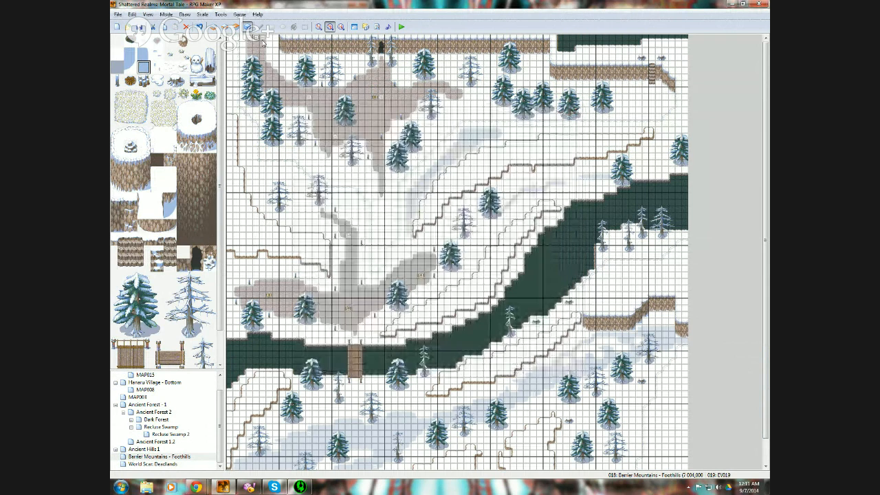
- Paste the weather command below the player transfer in the neighbouring event EV020 and save it
right_click(270, 43)
click(285, 45)
click(439, 176)
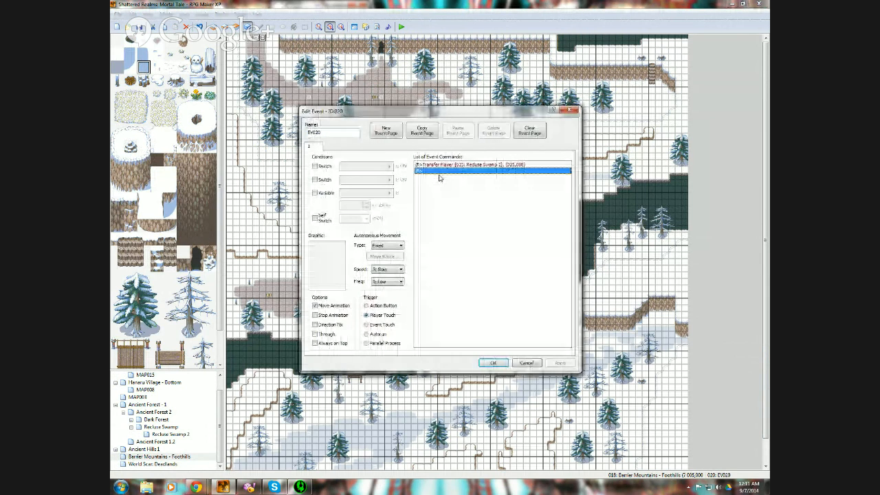
key(ctrl+v)
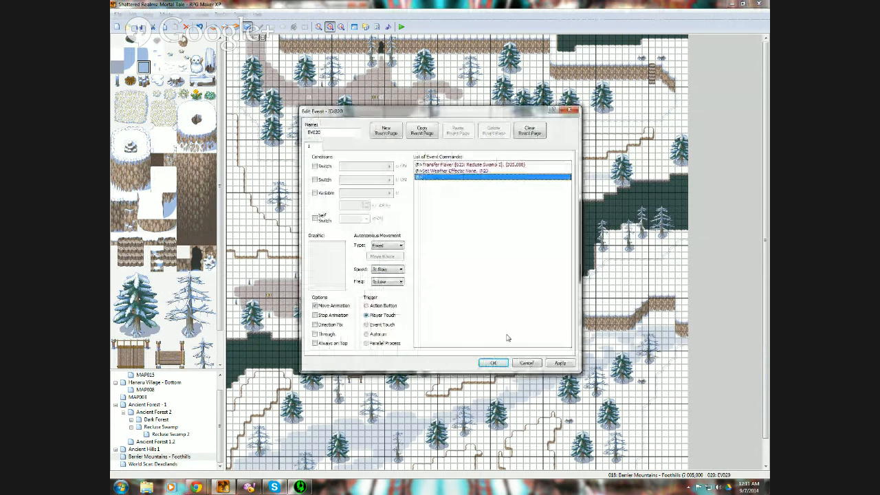
click(495, 362)
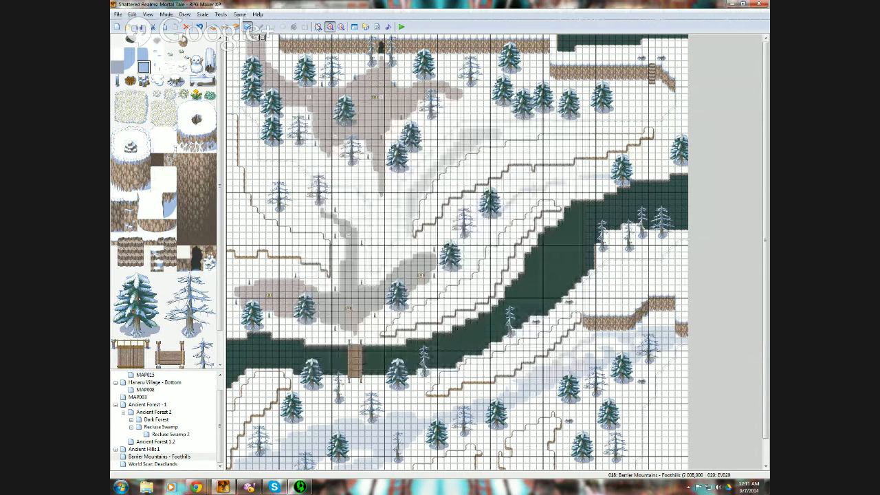
- Paste the weather command after the Transfer Player command in event EV021 and save the event
right_click(273, 40)
click(285, 45)
click(447, 170)
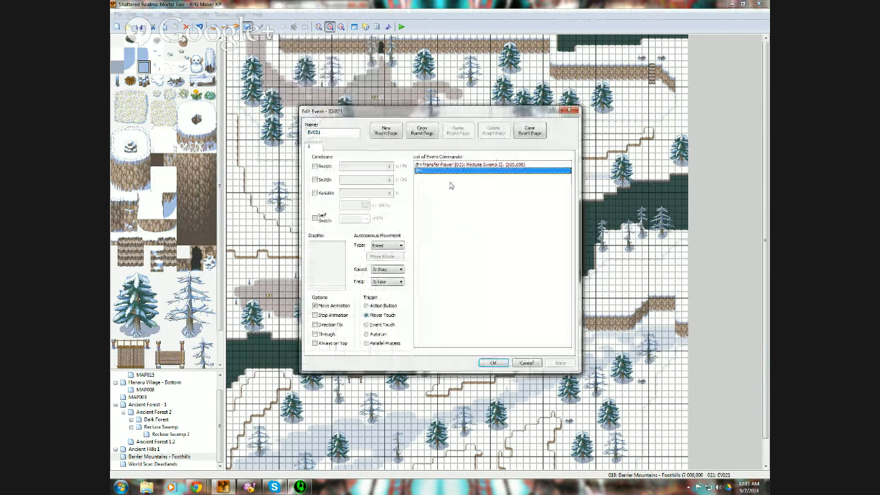
key(ctrl+v)
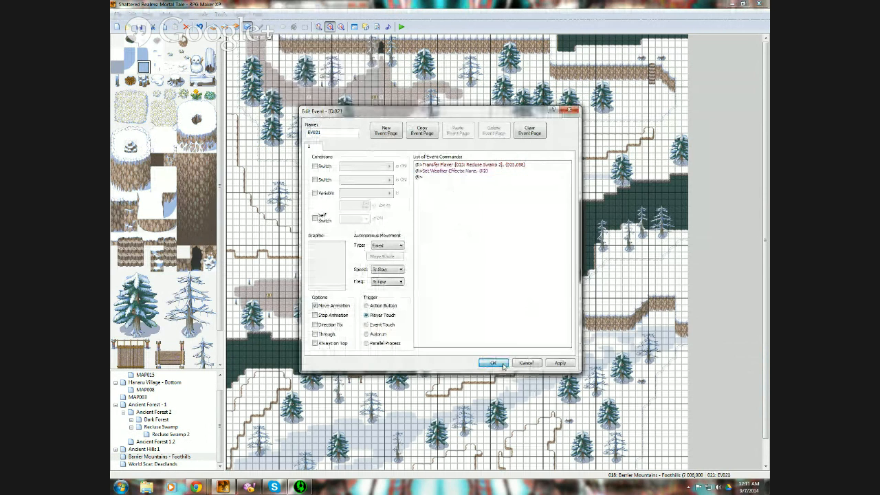
click(493, 362)
- Add the copied weather command to event EV022 on the map's northern edge and save the event
right_click(282, 42)
click(289, 45)
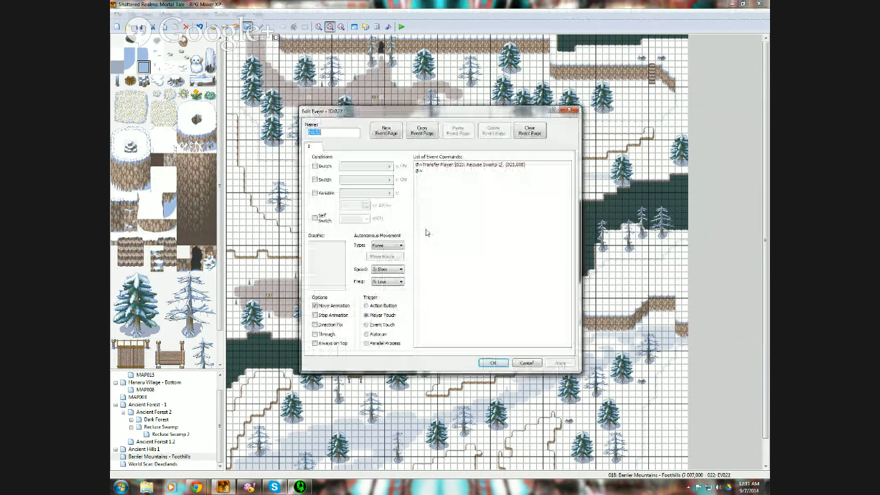
key(ctrl+v)
click(493, 363)
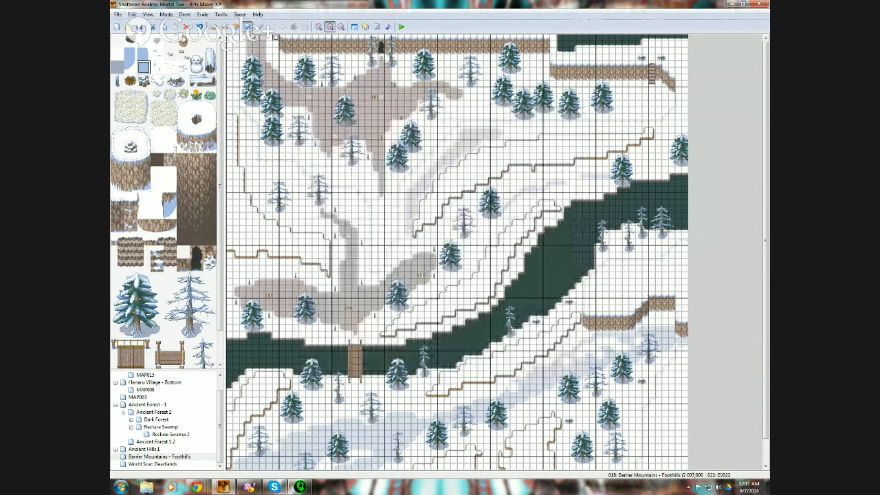
- Paste the copied weather command into event EV024 near the map's northwest corner and save the event
right_click(243, 36)
click(256, 41)
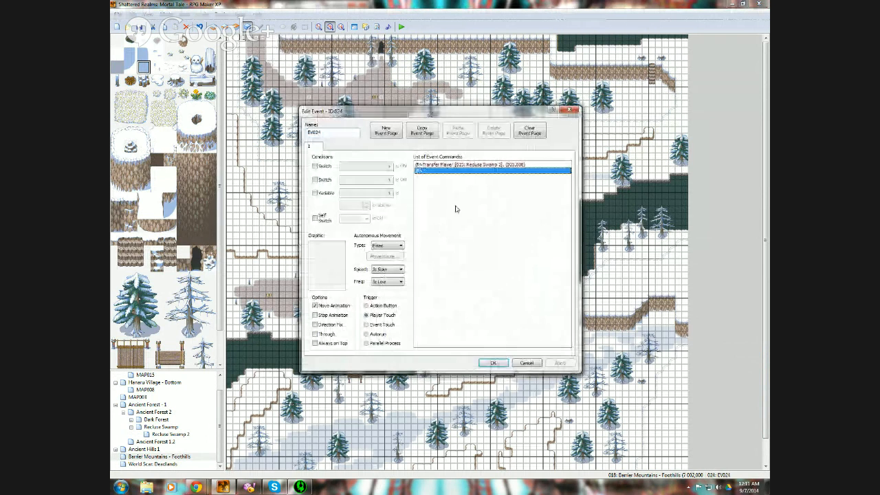
key(ctrl+v)
click(493, 363)
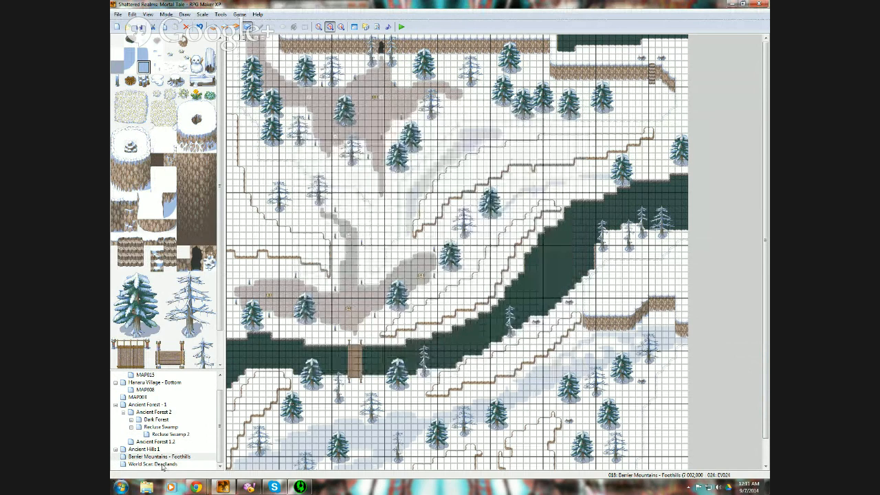
- Open the Recluse Swamp 2 map and check its map properties
click(169, 433)
right_click(169, 435)
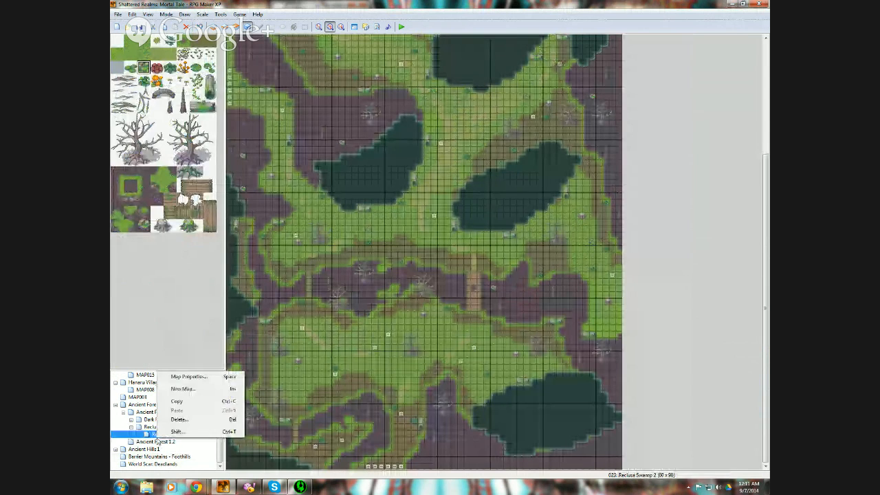
click(172, 385)
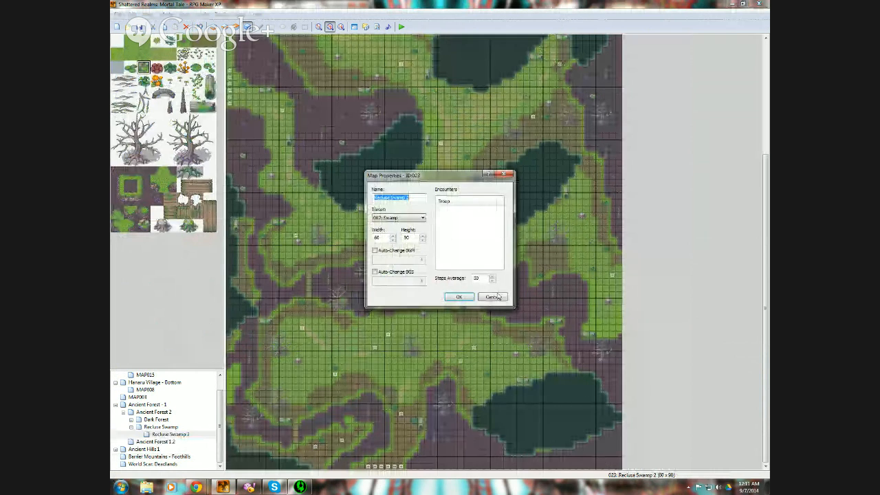
key(Escape)
- Check the background music track, volume and pitch in the Recluse Swamp map's properties
key(Up)
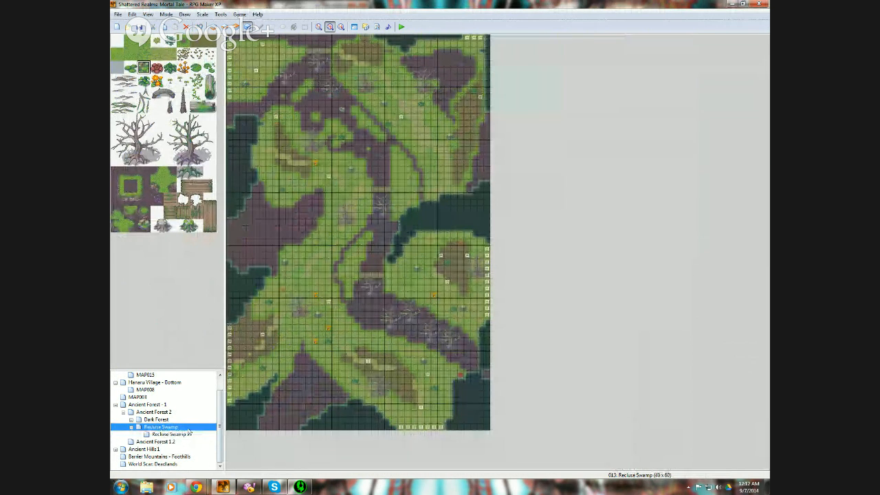
right_click(195, 427)
click(219, 366)
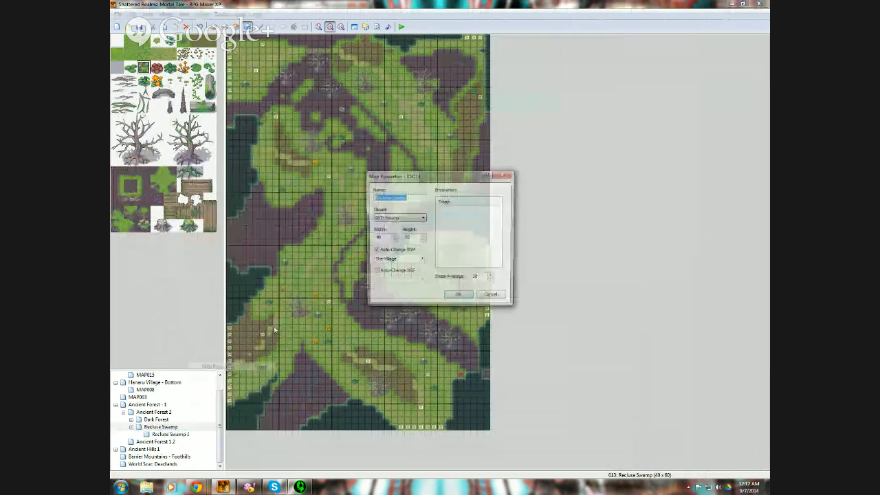
click(422, 259)
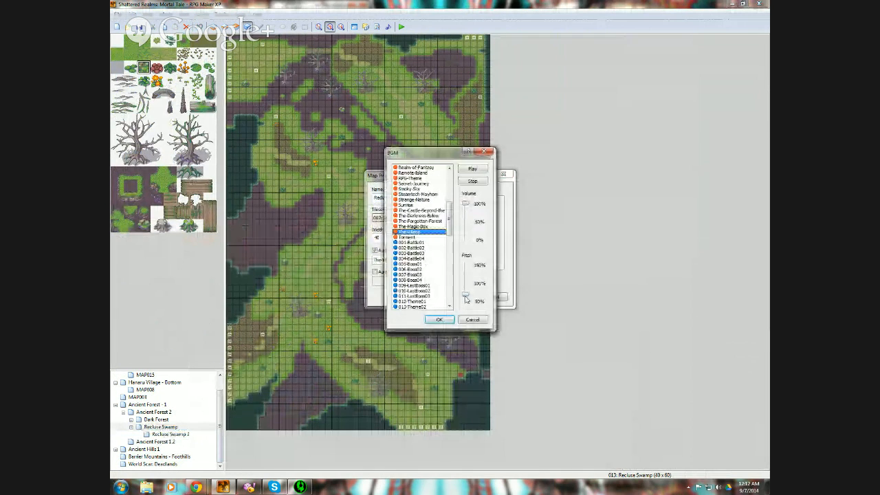
click(473, 319)
click(491, 295)
- Enable automatic background music for Recluse Swamp 2, using The-Village at 100% volume and about 65% pitch
click(171, 433)
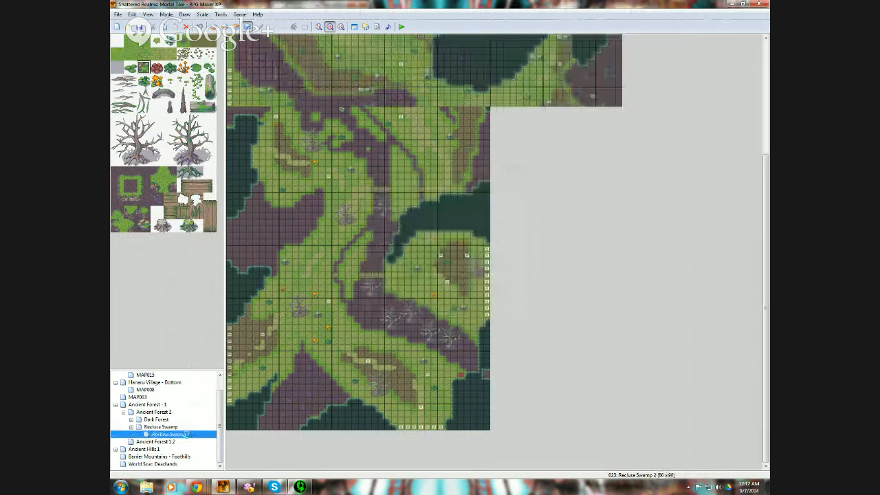
right_click(184, 434)
click(207, 370)
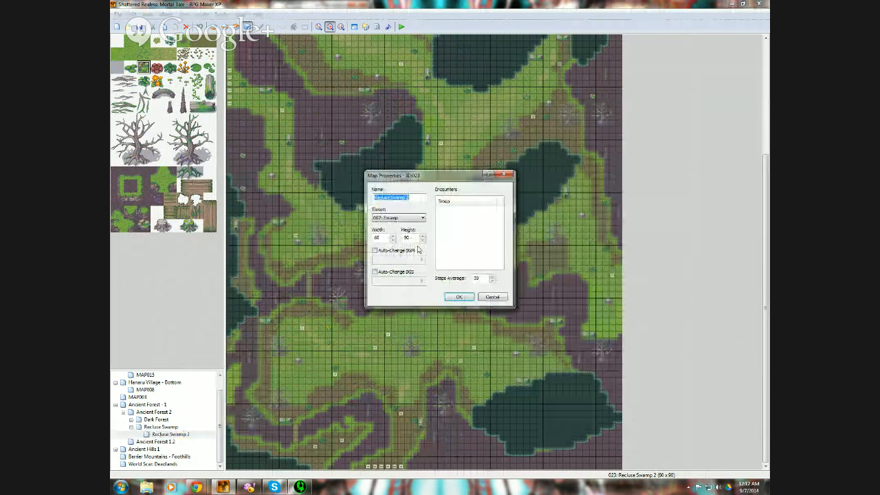
click(383, 251)
click(421, 260)
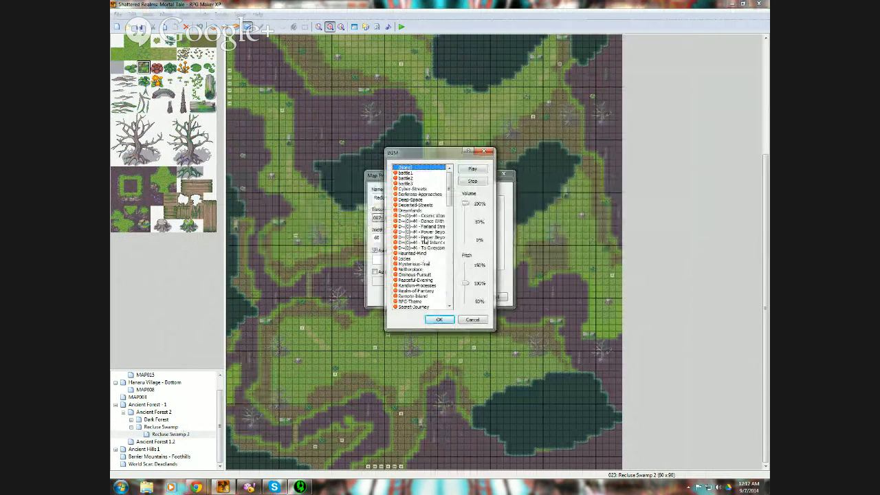
click(450, 306)
click(450, 306)
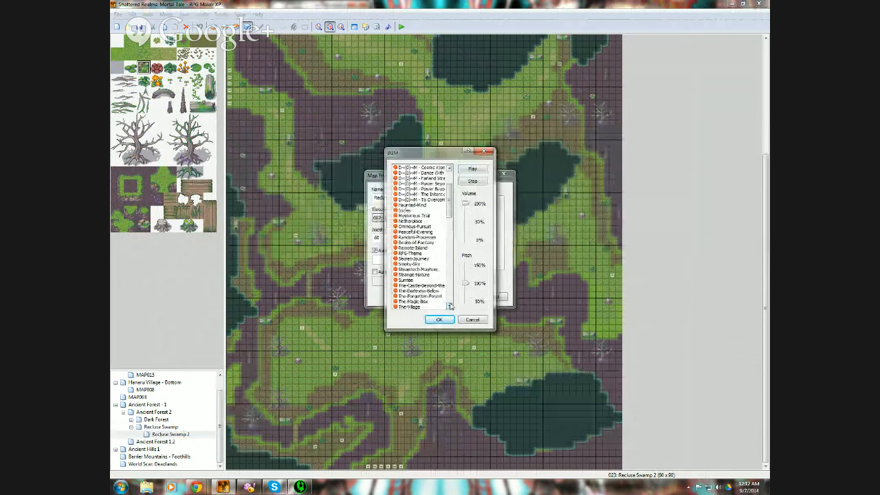
click(436, 307)
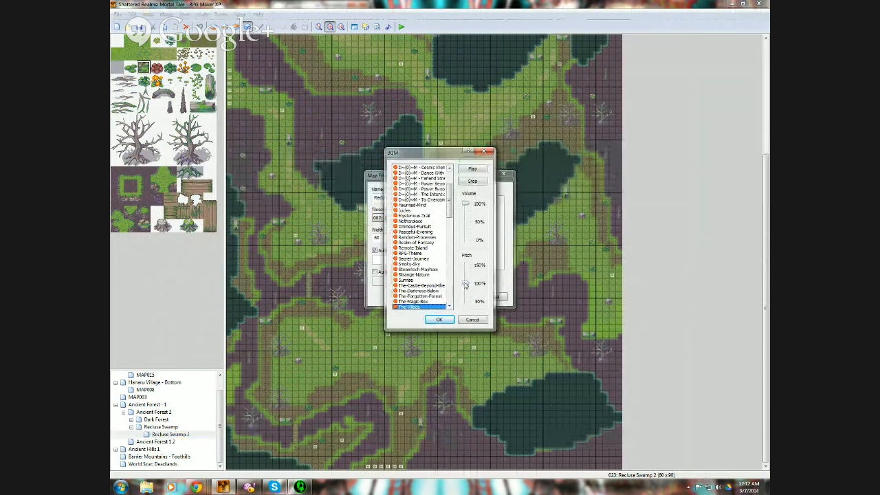
drag(465, 283, 465, 296)
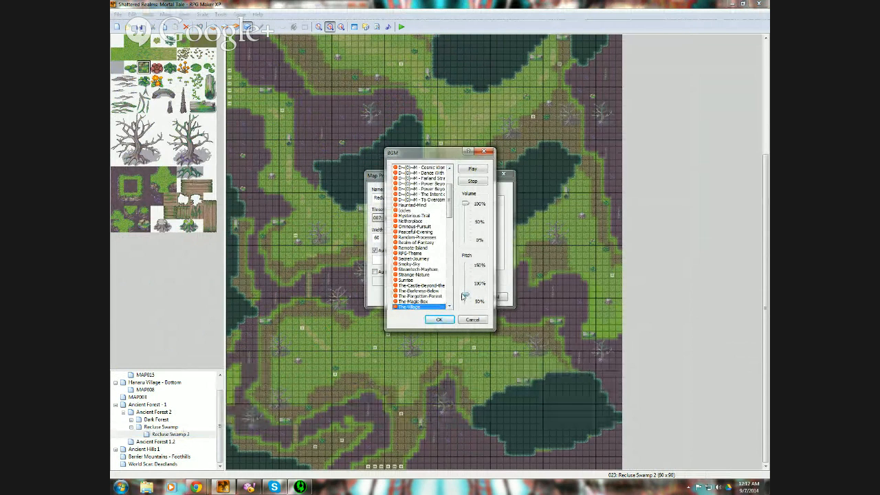
click(439, 320)
click(422, 261)
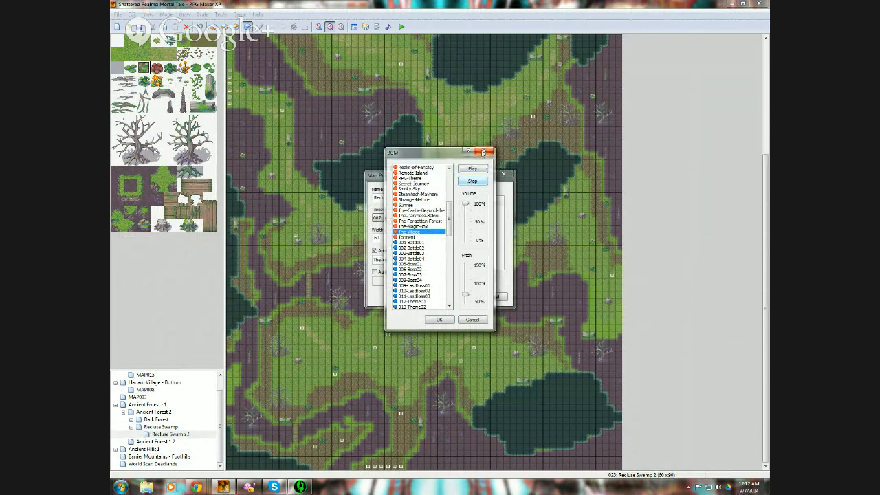
click(485, 150)
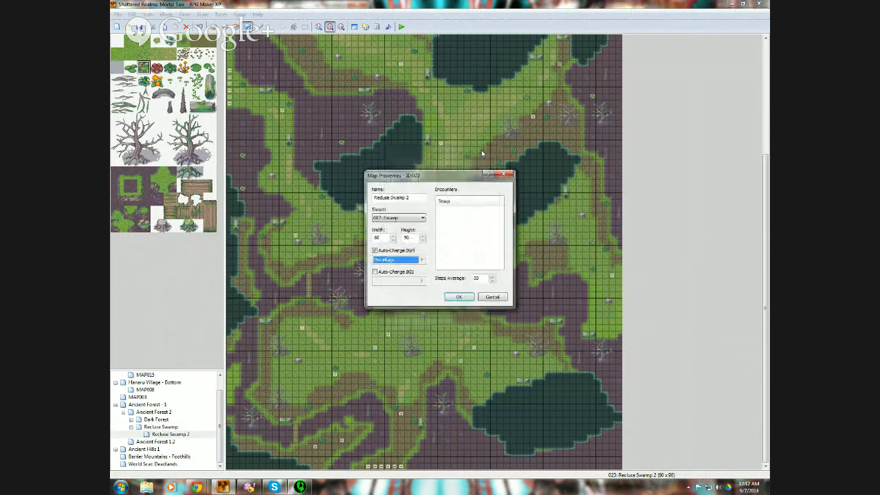
- Enable automatic background sound for Recluse Swamp 2, compare wind and wave sounds, and select 010-River01
click(375, 272)
click(421, 281)
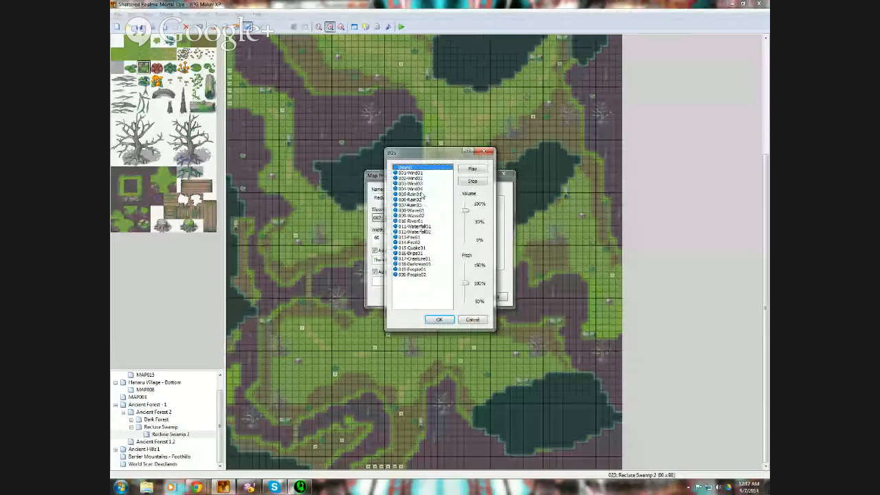
click(417, 173)
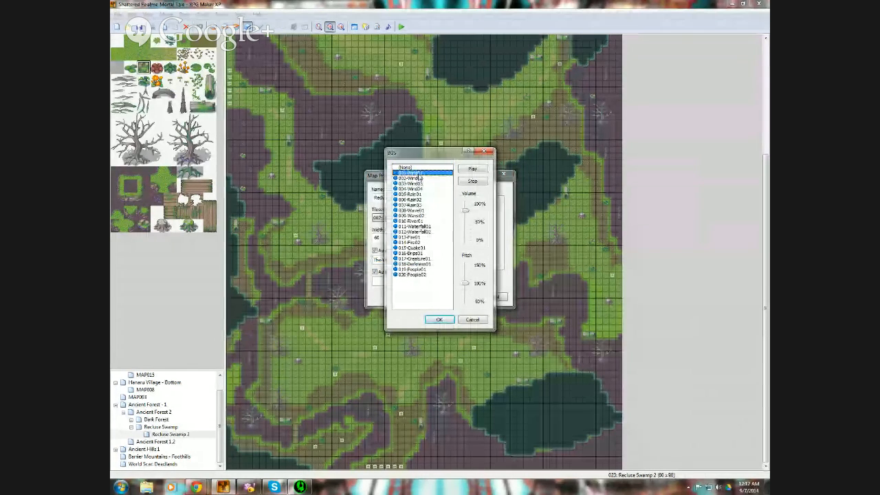
click(422, 211)
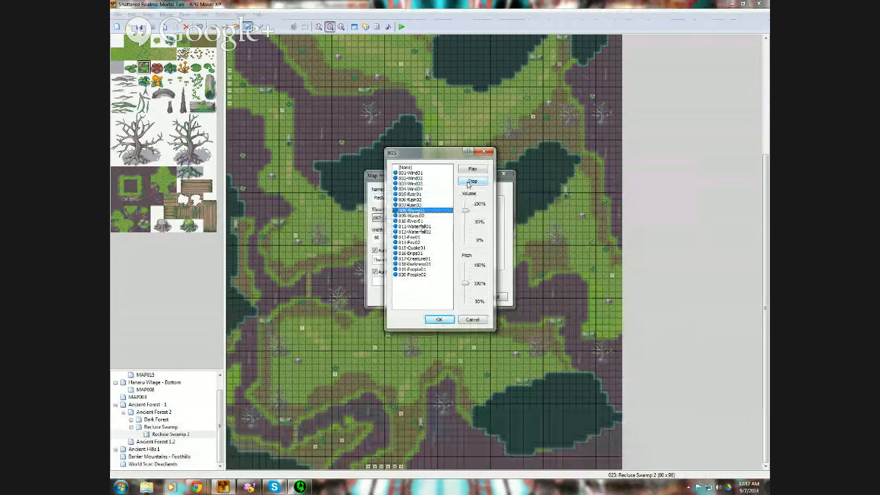
click(422, 216)
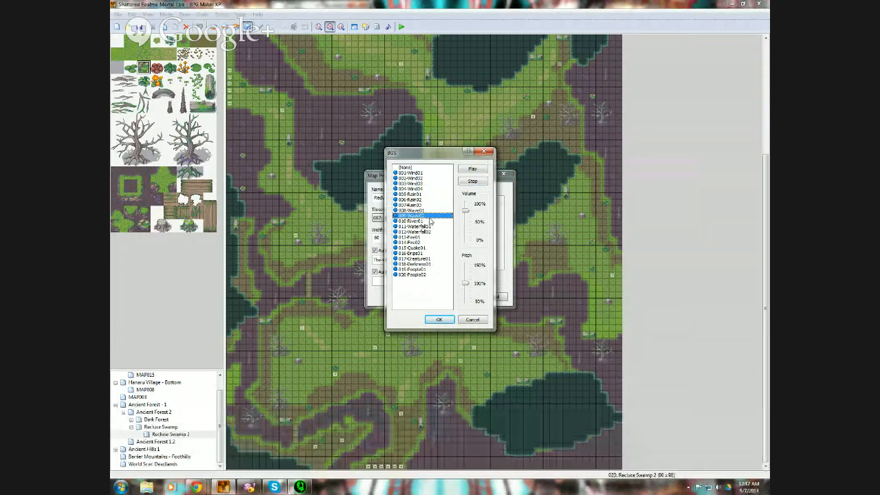
click(429, 221)
- Set the river sound's pitch to 50%, lower its volume, preview it, and save Recluse Swamp 2's map properties
drag(466, 283, 465, 311)
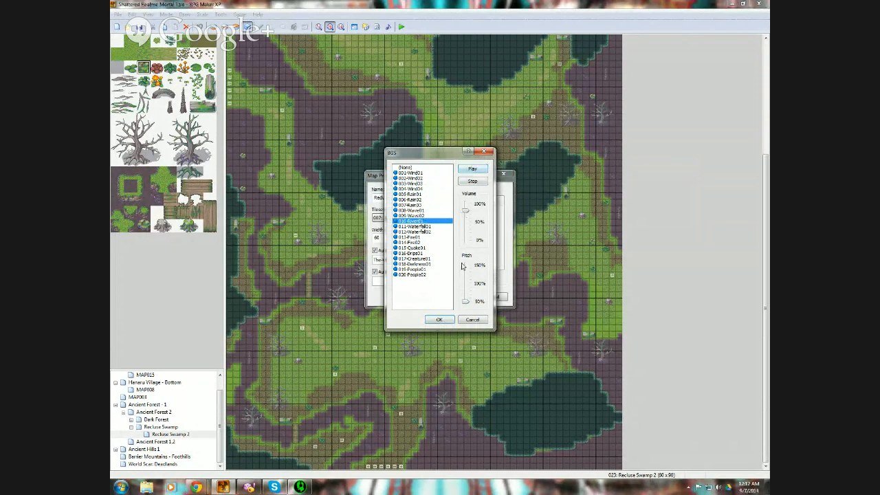
drag(465, 301, 464, 328)
click(472, 169)
click(473, 171)
drag(466, 209, 464, 220)
click(473, 171)
click(438, 320)
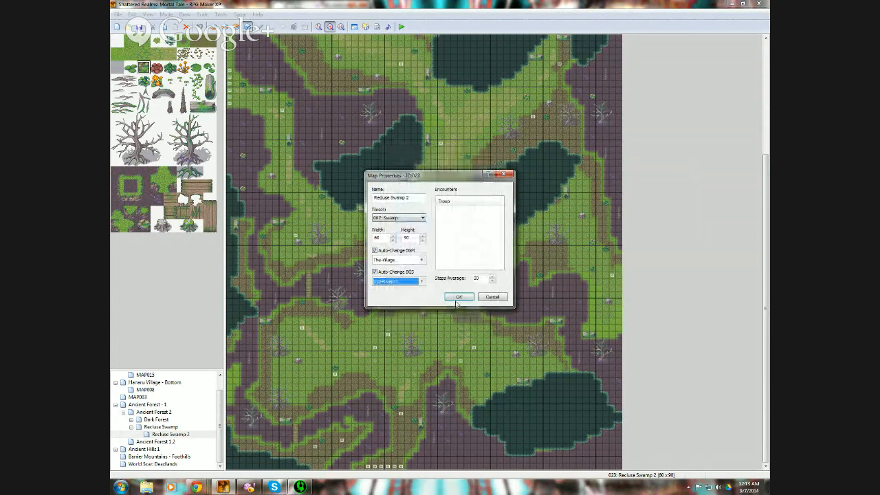
click(458, 297)
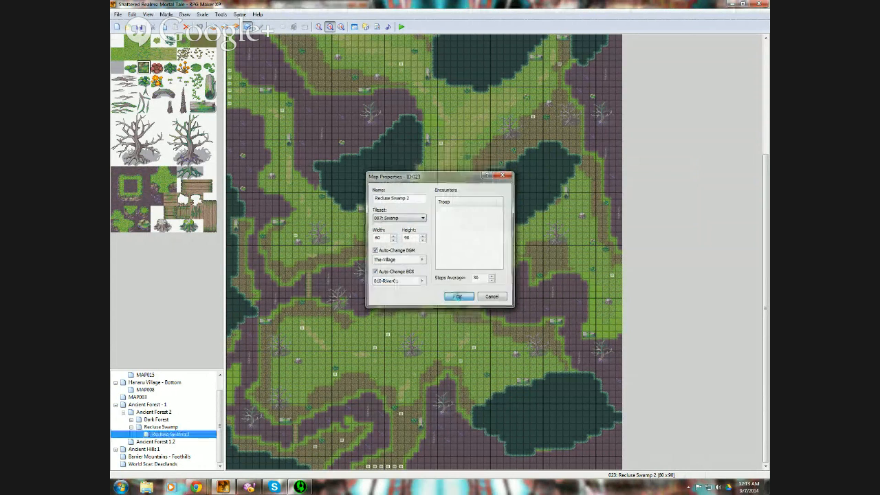
- Enable automatic background sound in the Recluse Swamp map's properties and select 010-River01
right_click(174, 429)
click(204, 363)
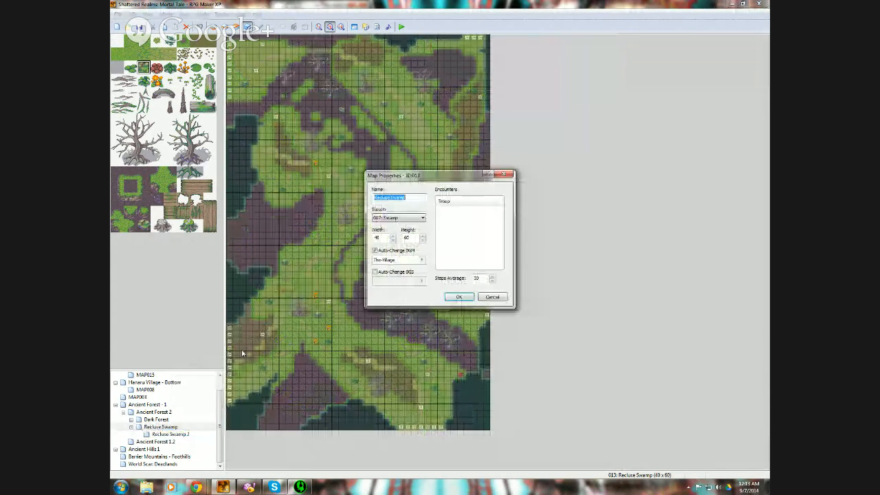
click(389, 272)
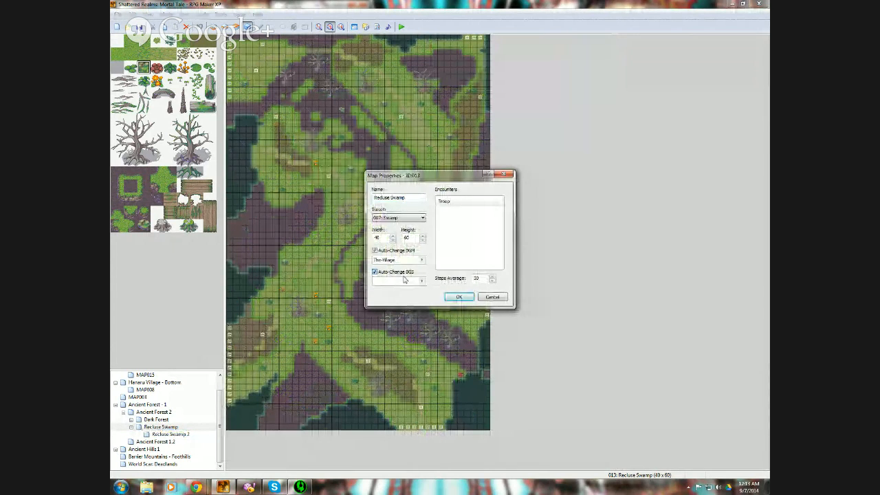
click(420, 279)
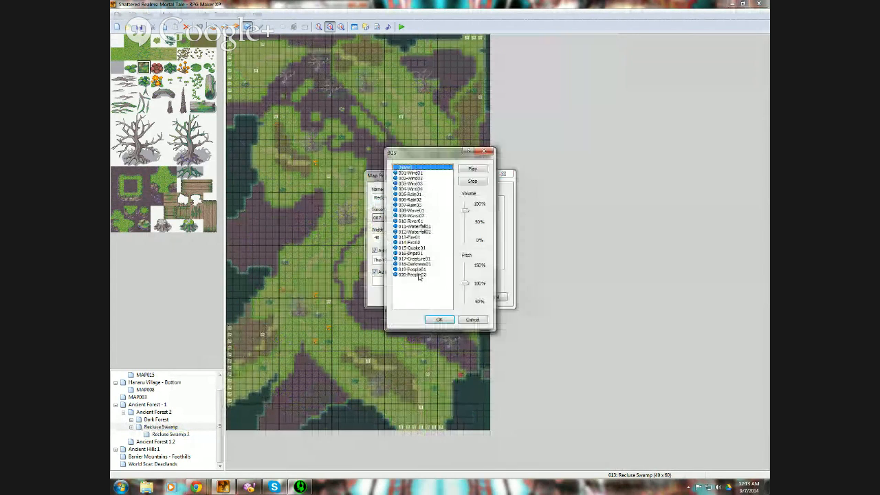
click(415, 221)
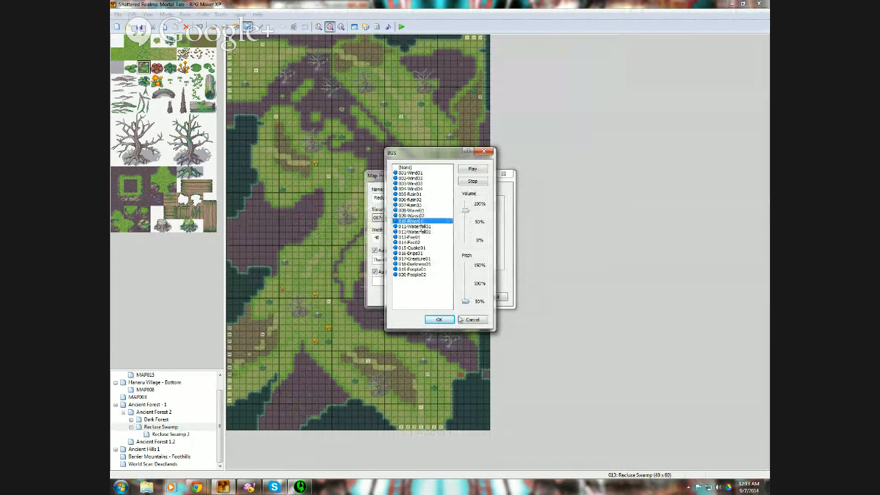
- Set the river sound's pitch to 50%, preview it while lowering the volume, and save Recluse Swamp's map properties
drag(465, 282, 462, 320)
click(471, 169)
drag(465, 216, 465, 223)
click(472, 180)
click(440, 319)
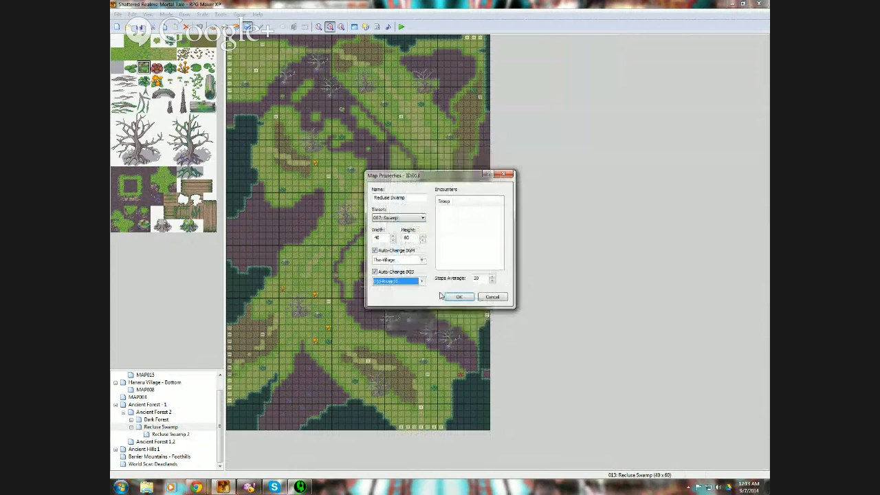
click(459, 297)
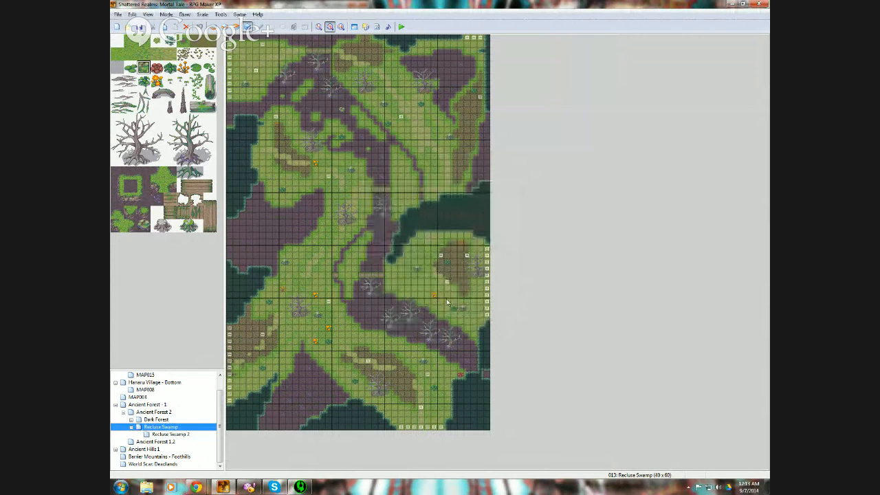
- Inspect event EV010 near the bridge on the Ancient Forest 1.2 map, then close it
click(172, 442)
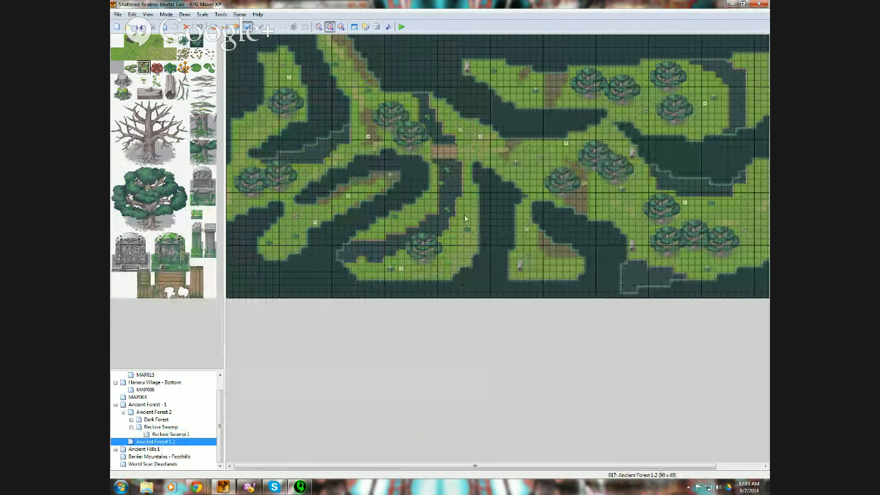
right_click(461, 128)
click(466, 135)
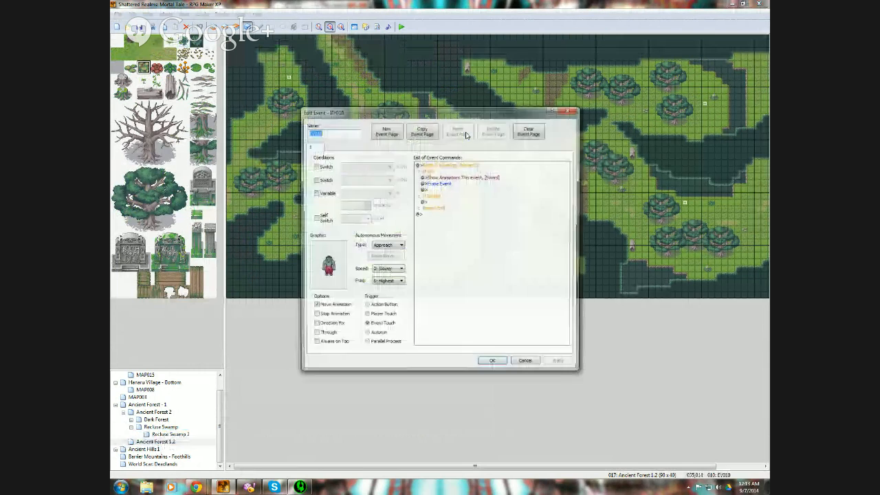
click(565, 112)
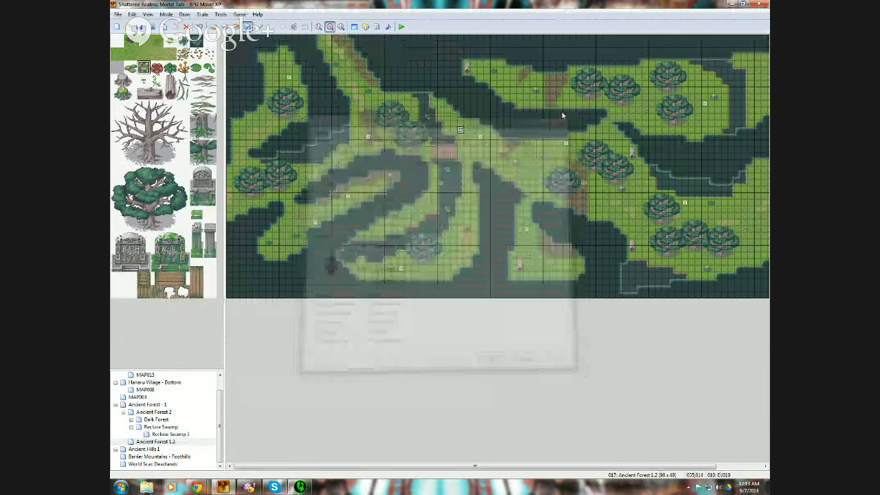
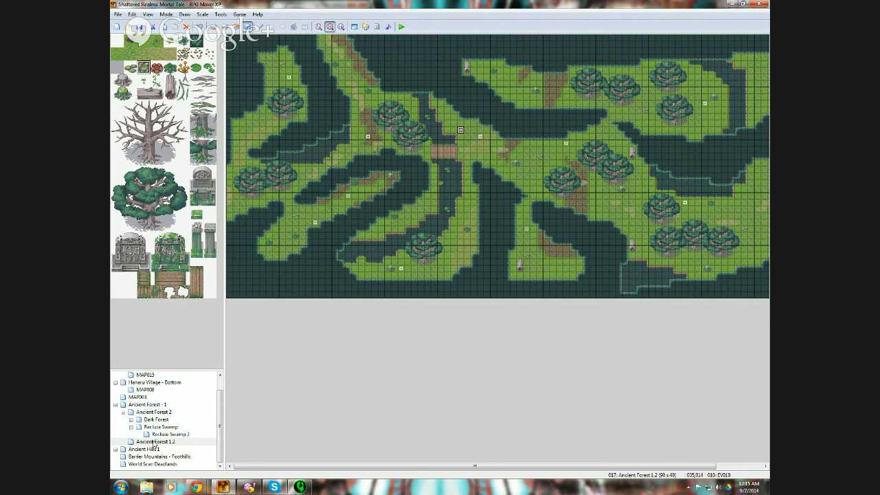
- Start a new map at the project's top level, named East Plain, keeping the 001: Grassland tileset
scroll(219, 397, up, 1)
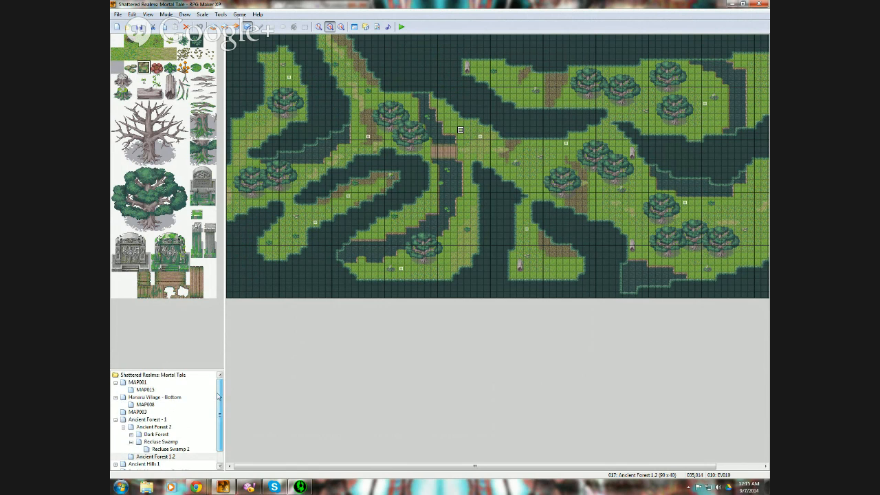
right_click(170, 375)
click(189, 382)
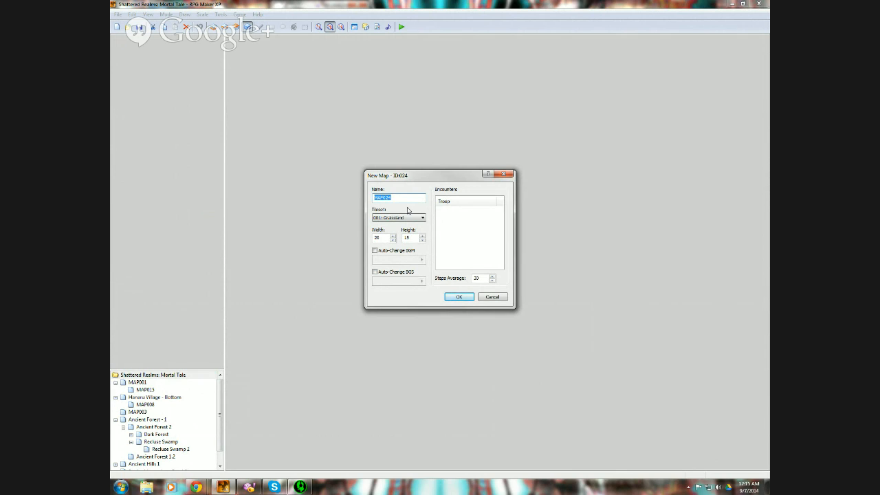
key(BackSpace)
text(East Plain)
click(422, 218)
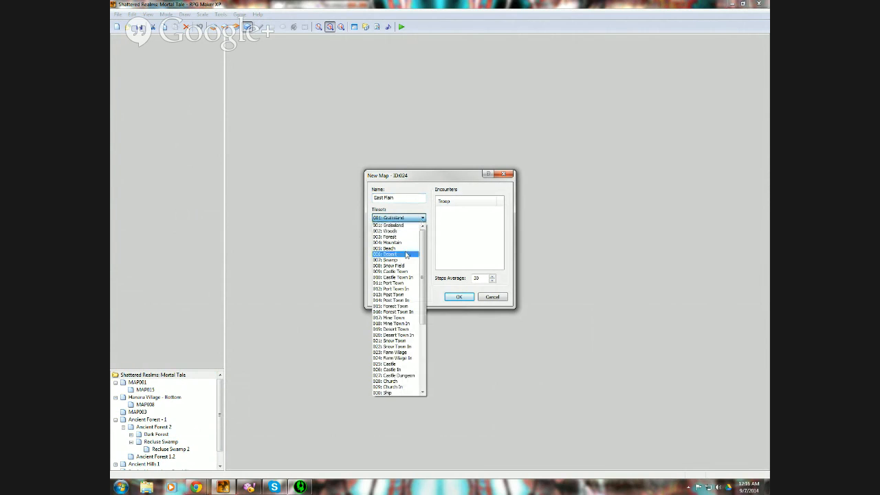
click(416, 212)
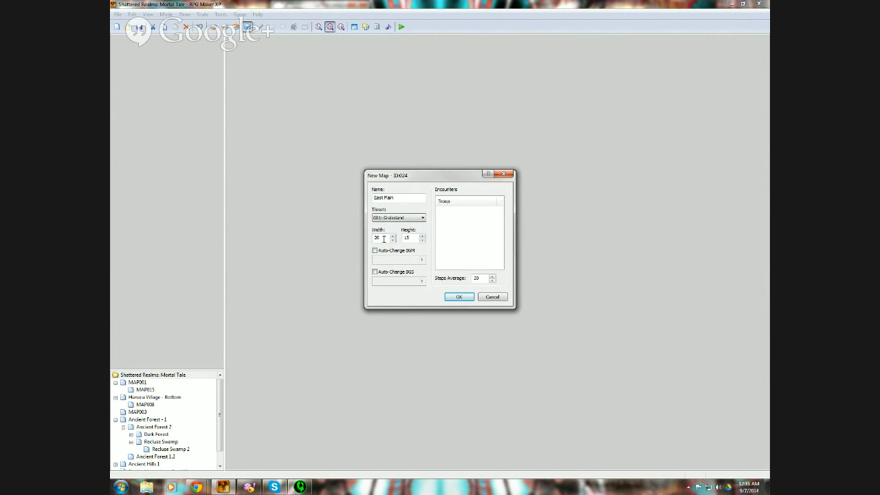
- Set the new map's width and height to 50 and create it
key(BackSpace)
text(50)
click(410, 236)
text(50)
click(459, 298)
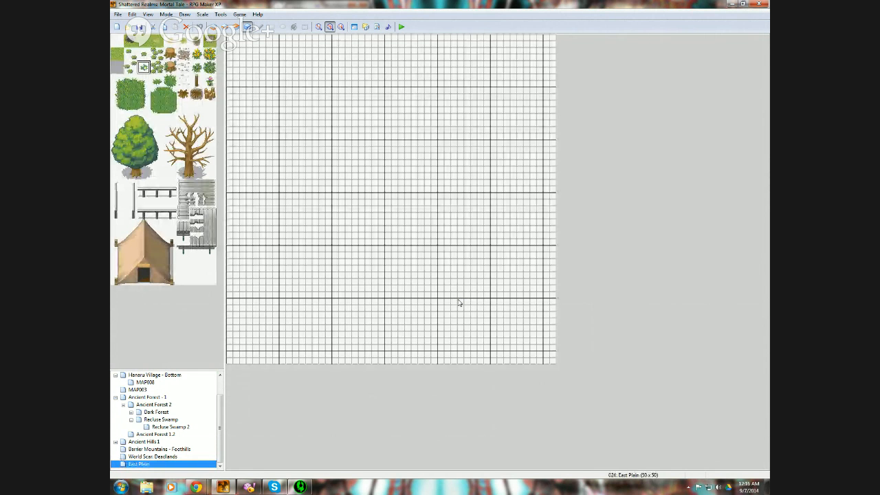
- Fill the whole first layer of East Plain with the plain grass tile
click(215, 27)
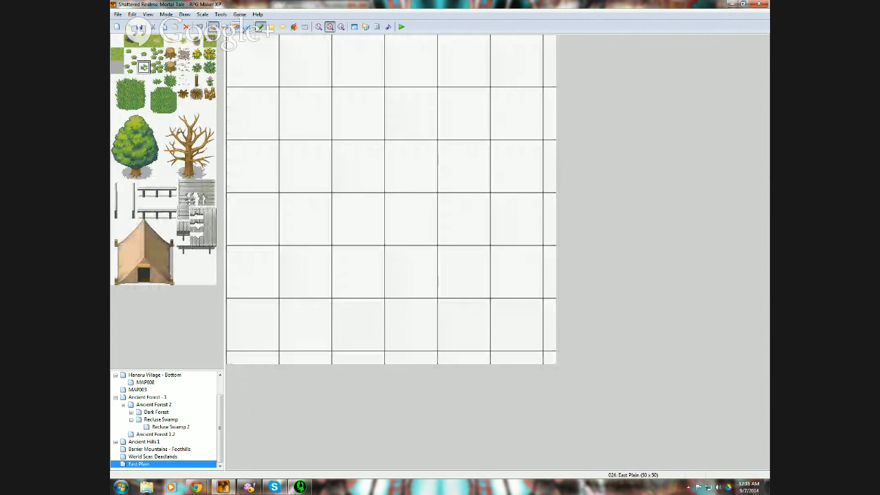
click(294, 28)
click(117, 54)
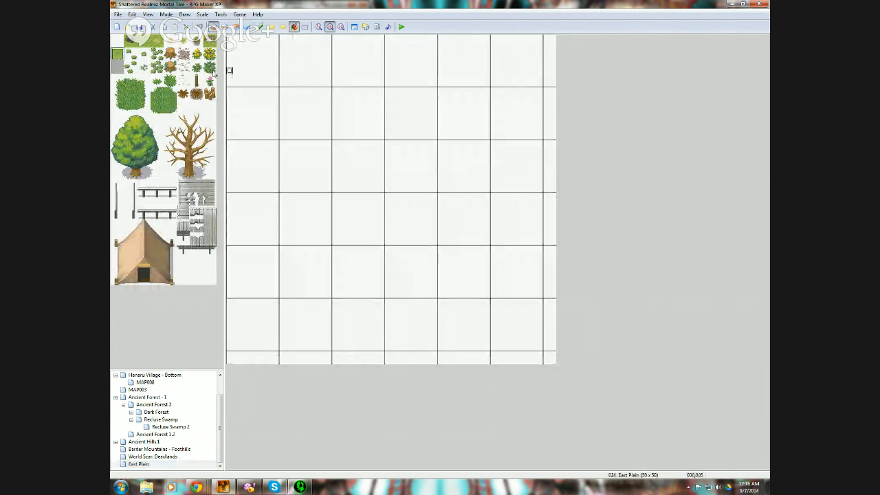
click(230, 69)
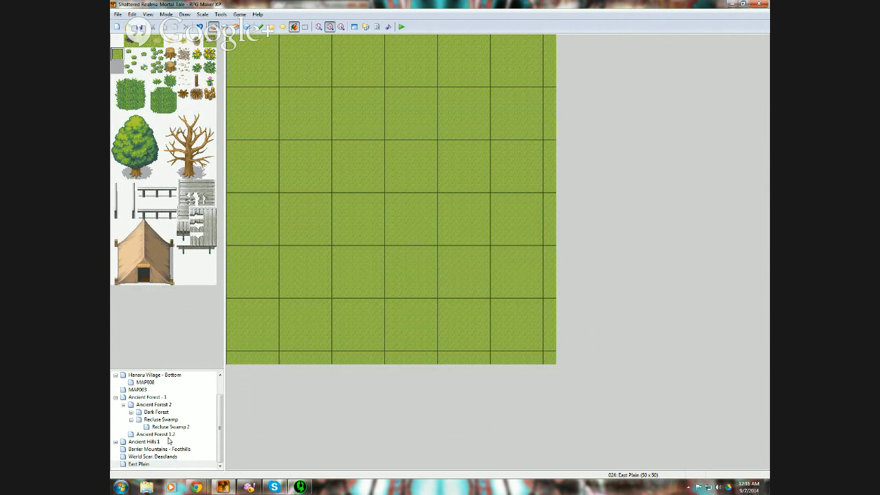
- Draw the edged grass autotile on the second layer along East Plain's southern and lower western borders, leaving a gap in the south
click(120, 121)
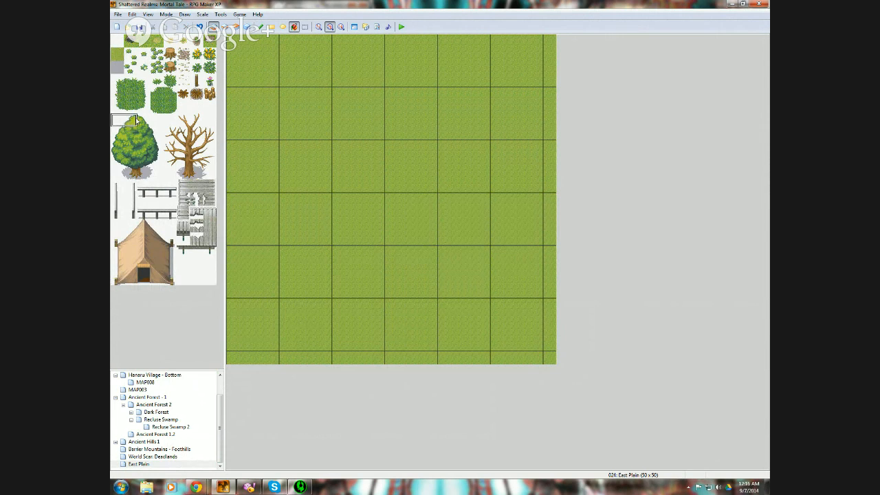
click(149, 51)
click(197, 41)
click(224, 27)
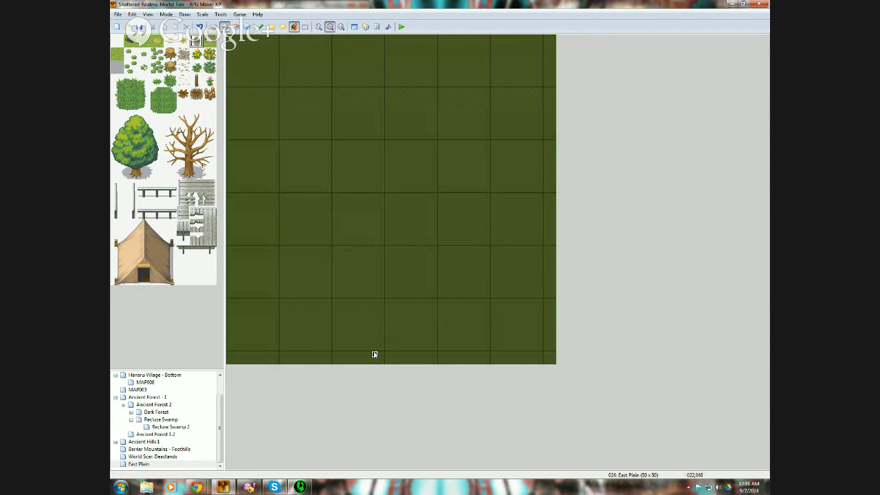
click(260, 27)
mouse_move(368, 336)
mouse_down()
mouse_move(395, 357)
mouse_move(458, 315)
mouse_up()
click(440, 349)
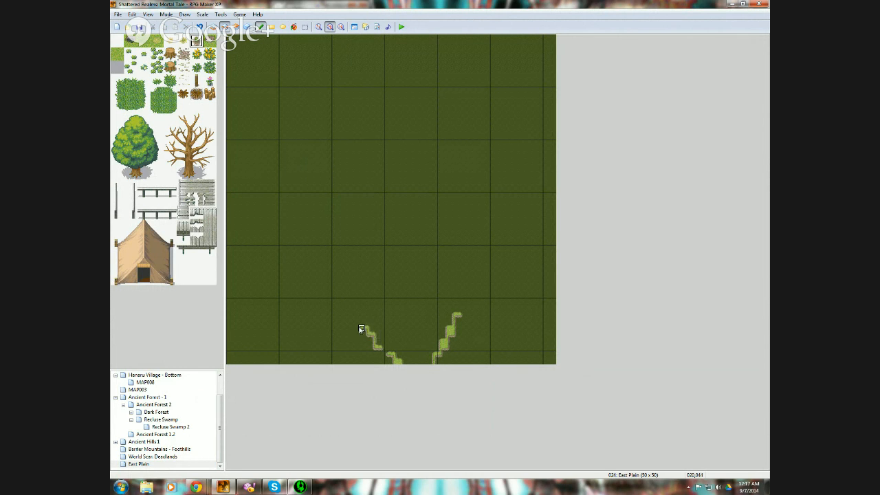
mouse_move(360, 329)
mouse_down()
mouse_move(289, 356)
mouse_move(263, 348)
mouse_move(262, 309)
mouse_move(243, 263)
mouse_move(225, 271)
mouse_up()
mouse_move(262, 232)
mouse_down()
mouse_move(228, 224)
mouse_move(253, 148)
mouse_move(212, 116)
mouse_up()
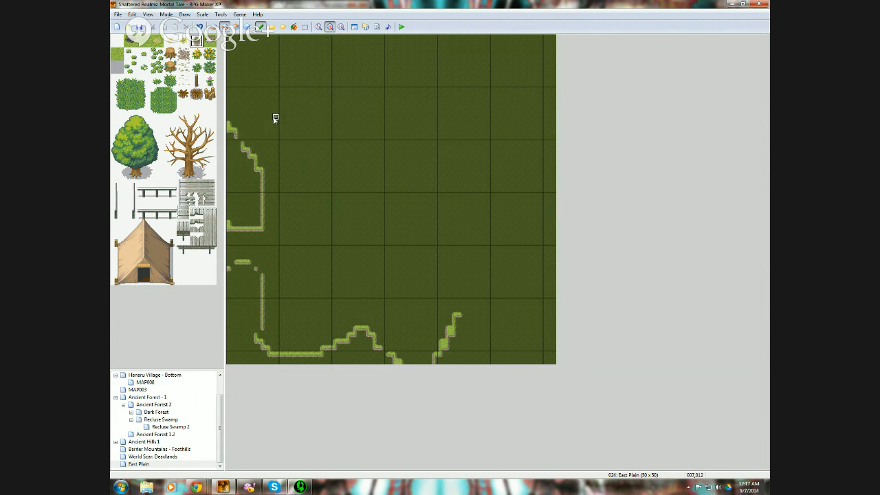
drag(275, 118, 209, 83)
mouse_move(276, 117)
mouse_down()
mouse_move(269, 67)
mouse_move(281, 42)
mouse_move(297, 38)
mouse_up()
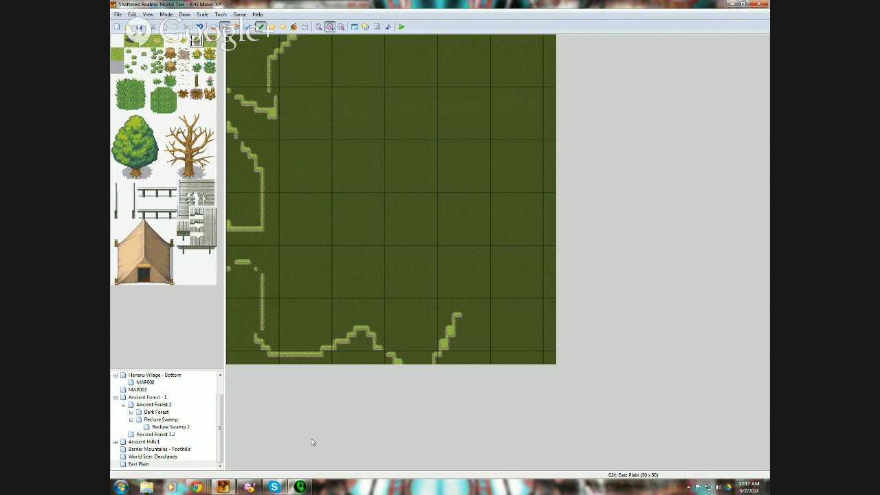
right_click(174, 465)
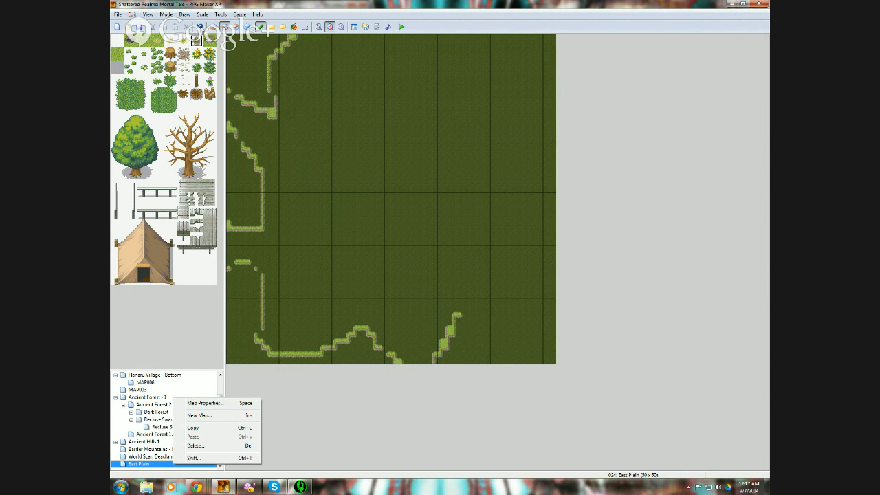
click(200, 27)
click(200, 27)
click(200, 27)
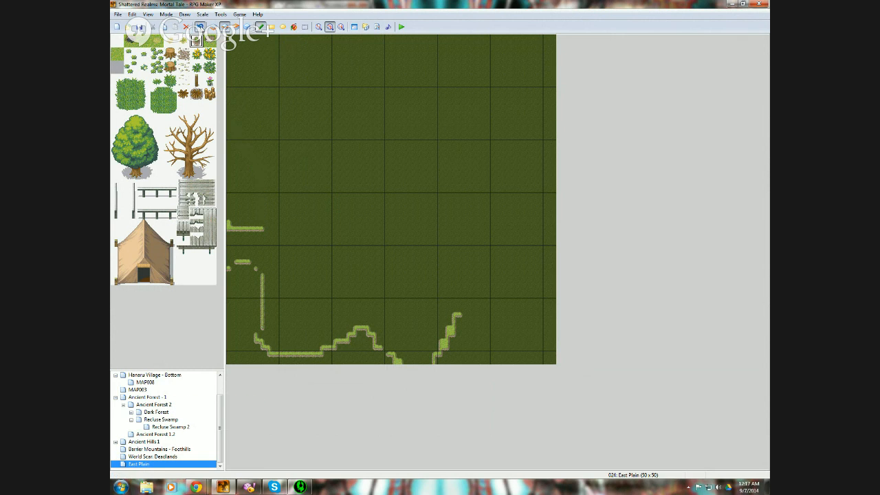
- Draw winding edged-grass borders up the west and east sides to the map's north edge and close the gaps in the lines
mouse_move(262, 230)
mouse_down()
mouse_move(275, 183)
mouse_move(302, 158)
mouse_move(249, 105)
mouse_move(308, 33)
mouse_up()
mouse_move(466, 314)
mouse_down()
mouse_move(520, 334)
mouse_move(535, 291)
mouse_move(489, 138)
mouse_move(499, 99)
mouse_move(452, 29)
mouse_up()
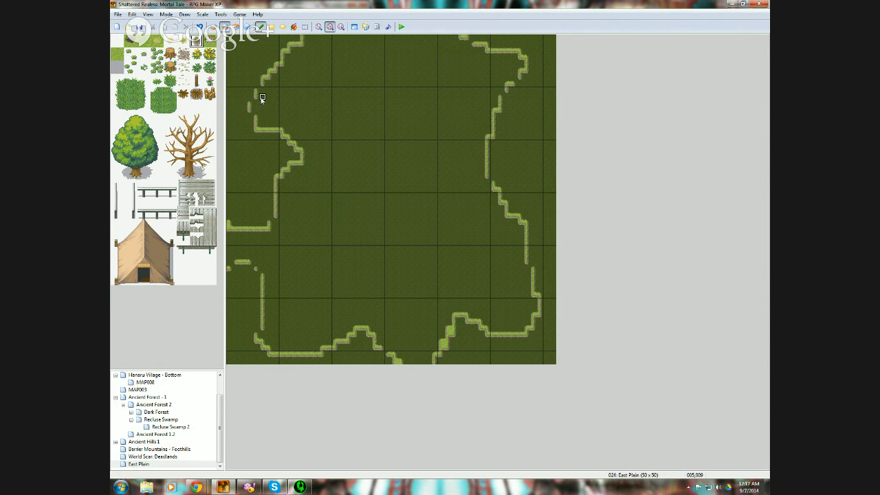
drag(262, 91, 255, 122)
mouse_move(237, 262)
mouse_down()
mouse_move(264, 281)
mouse_move(262, 348)
mouse_up()
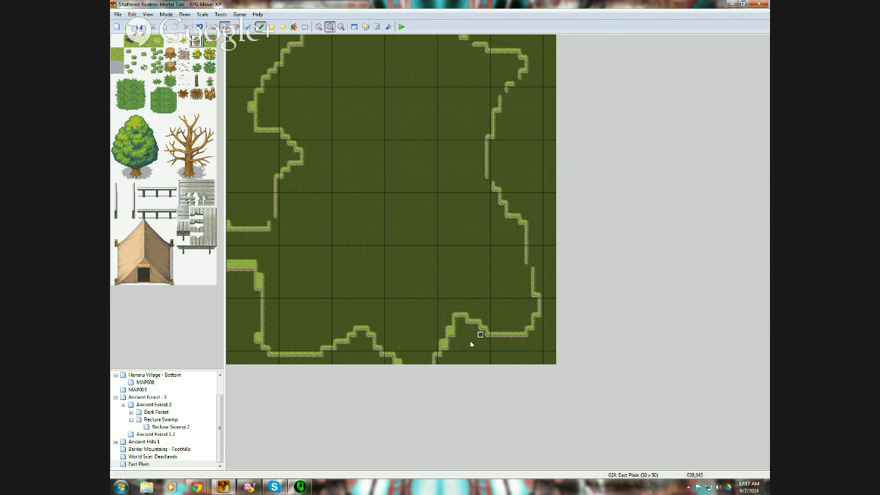
click(531, 268)
mouse_move(525, 75)
mouse_down()
mouse_move(500, 105)
mouse_move(521, 80)
mouse_up()
- Draw both borders of a passage to the east edge, erase the segment blocking its mouth, and close the remaining border gaps
drag(493, 157, 582, 142)
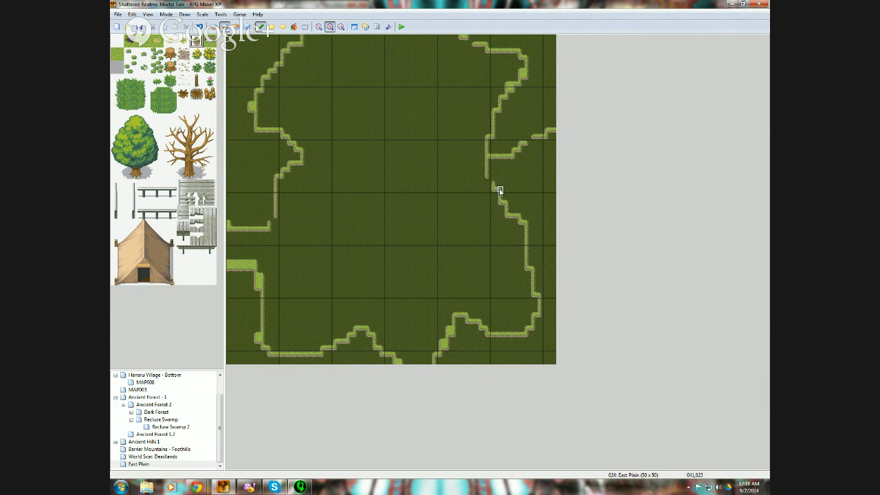
drag(493, 184, 580, 158)
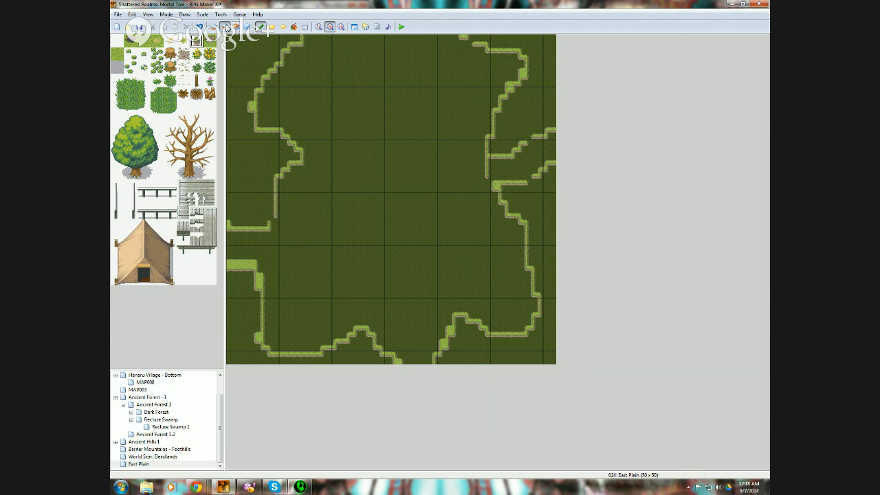
click(117, 41)
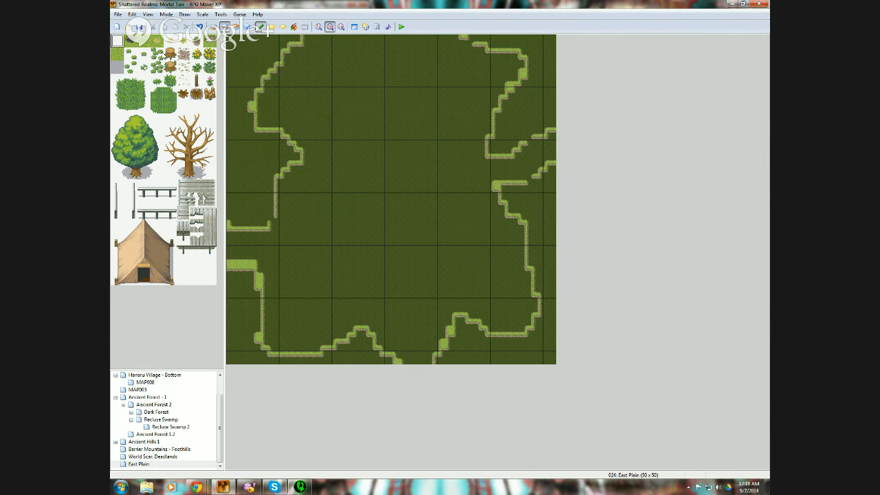
click(197, 39)
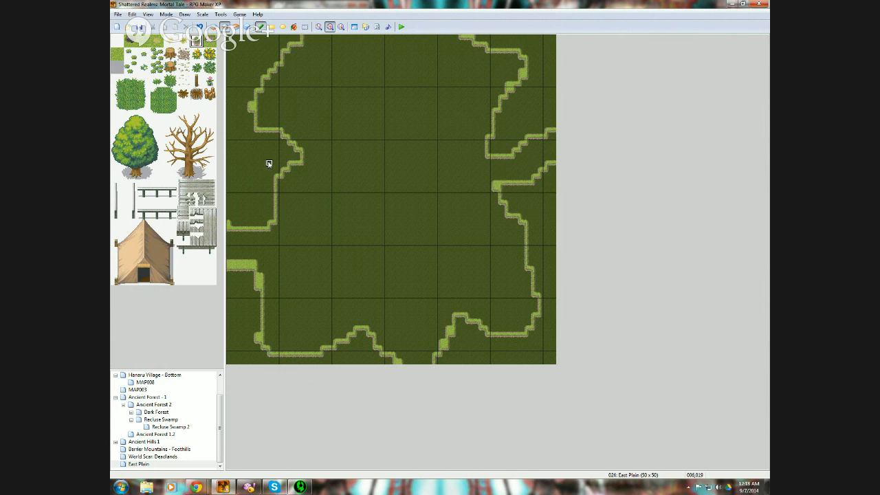
- Fill the areas outside the borders on the west, southwest, southeast and northeast with the edged grass autotile
click(294, 26)
click(269, 57)
click(244, 310)
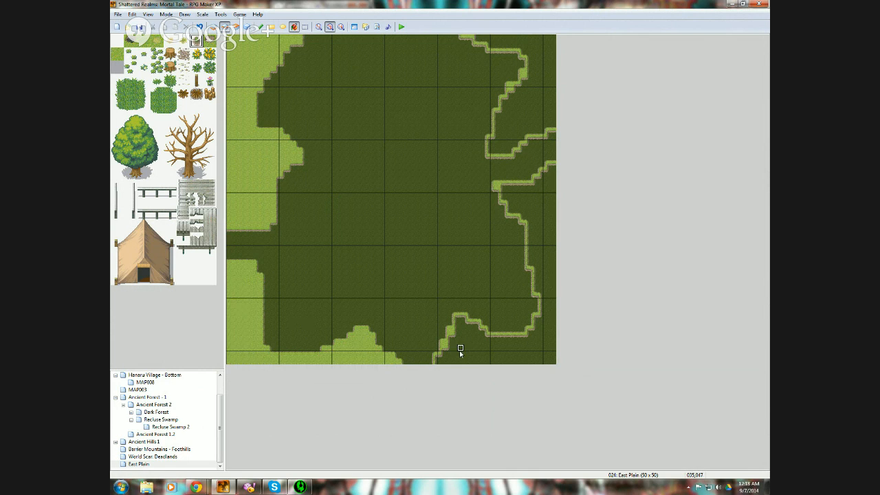
click(460, 351)
click(539, 89)
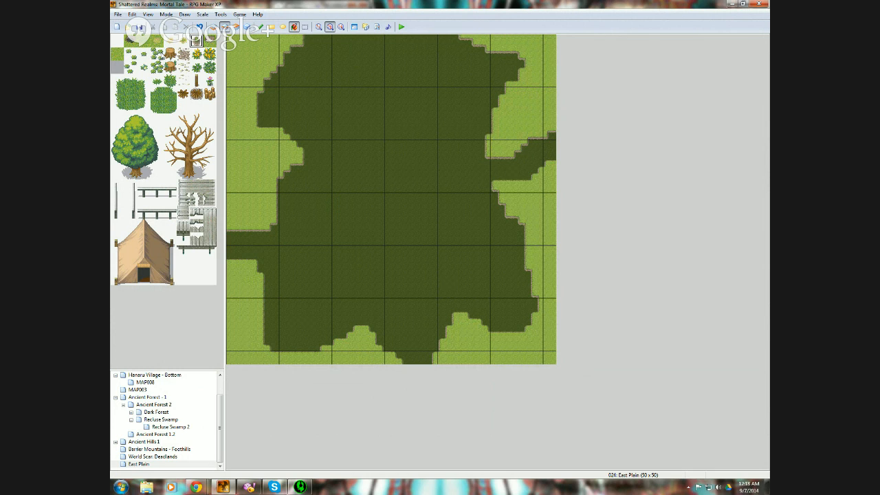
- Draw an edged-grass border along the map's north edge, leaving an opening toward the northwest
click(260, 27)
mouse_move(348, 45)
mouse_down()
mouse_move(462, 43)
mouse_move(356, 51)
mouse_up()
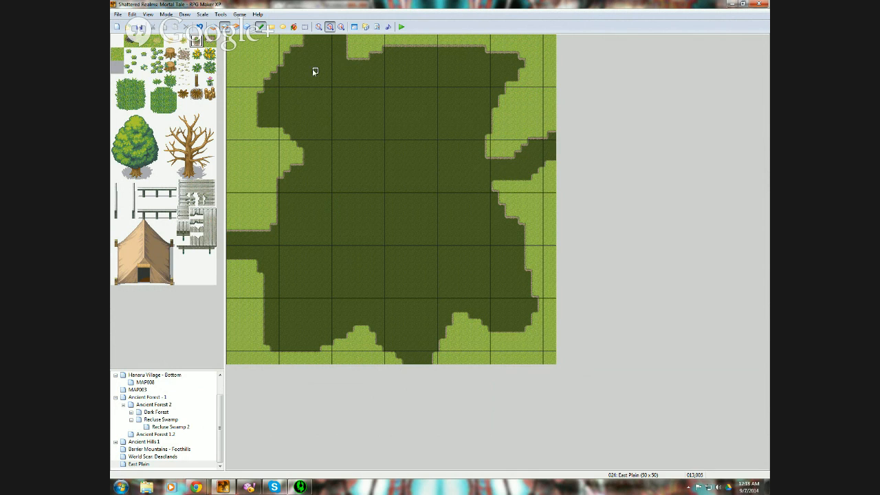
- Choose the large leafy tree from the tileset and plant four on layer 3 around the map's southern passage
mouse_move(114, 117)
mouse_down()
mouse_move(148, 138)
mouse_move(160, 176)
mouse_up()
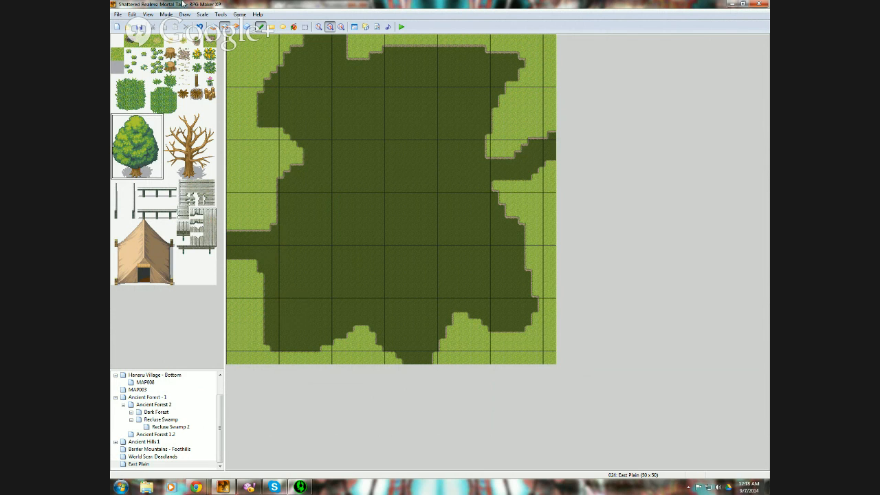
click(236, 26)
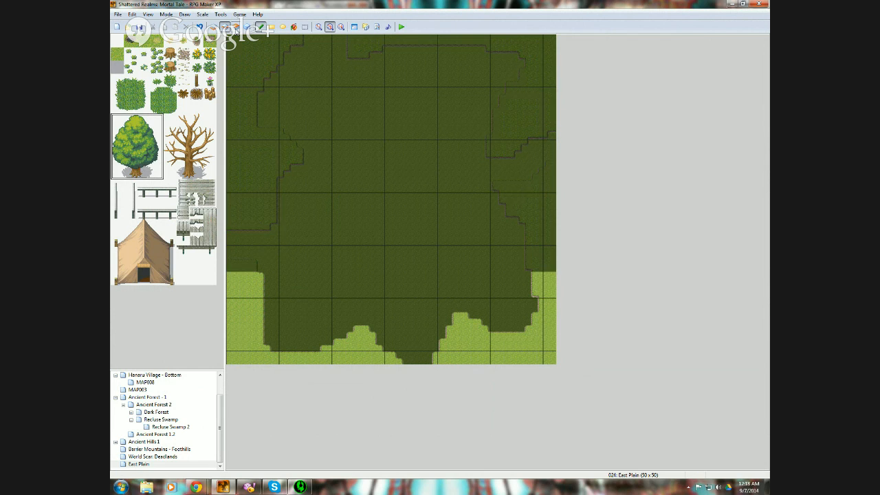
click(383, 356)
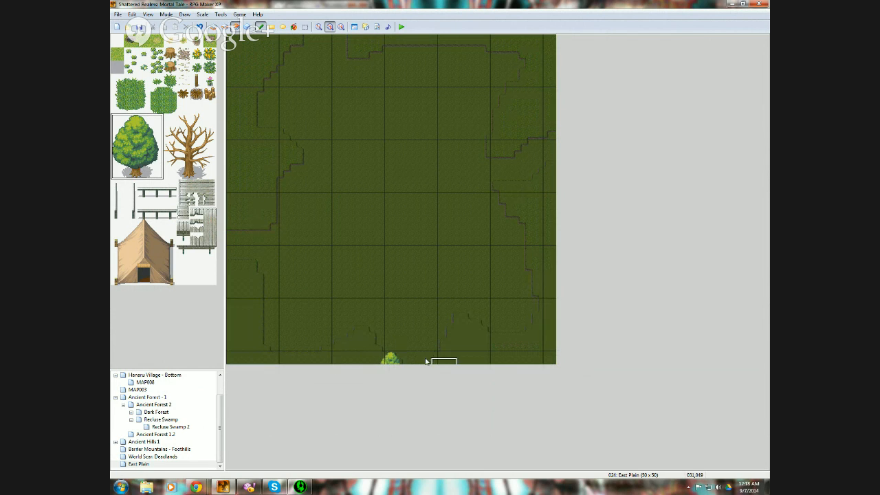
click(437, 356)
click(462, 349)
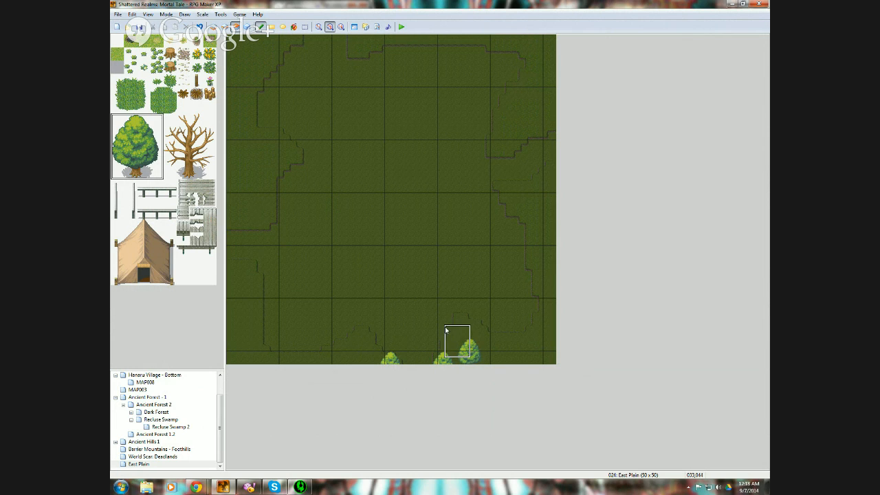
click(438, 325)
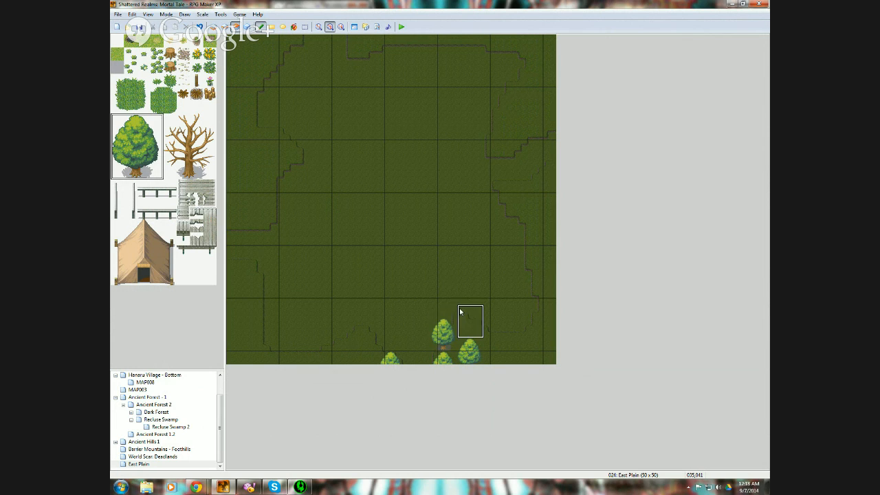
- Fill the southeast corner of the map with spaced leafy trees, extending to its south and east edges
click(457, 301)
click(483, 313)
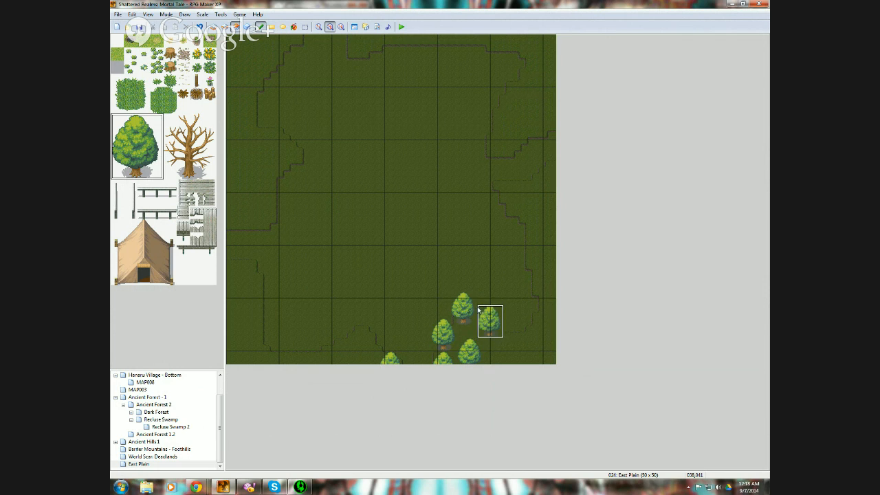
click(490, 346)
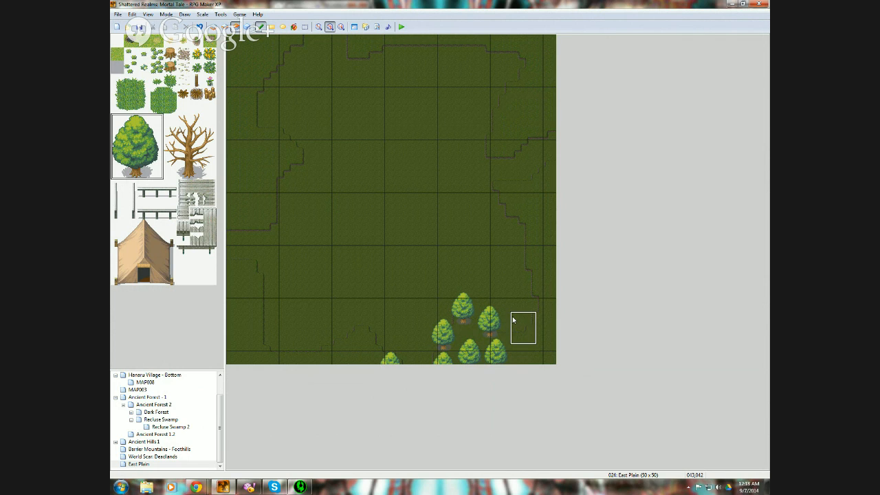
click(513, 319)
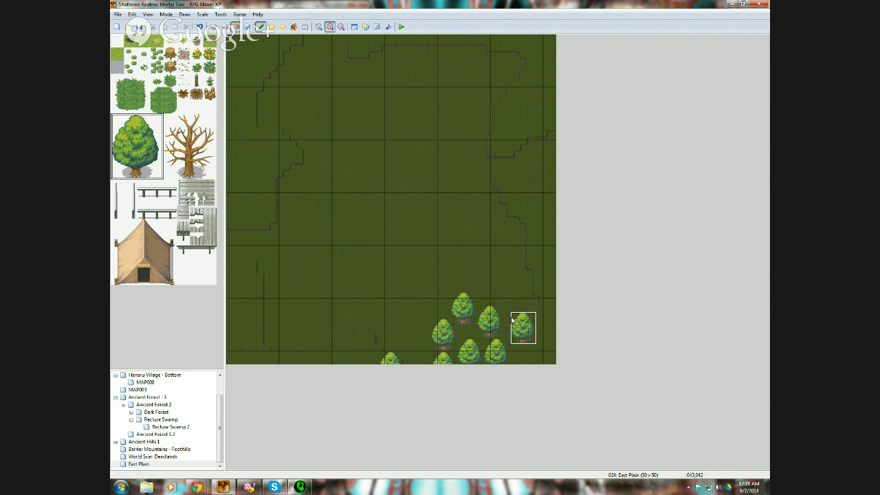
click(512, 352)
drag(535, 334, 535, 301)
- Plant a staggered double row of leafy trees up the east side to just below the eastern passage
click(536, 266)
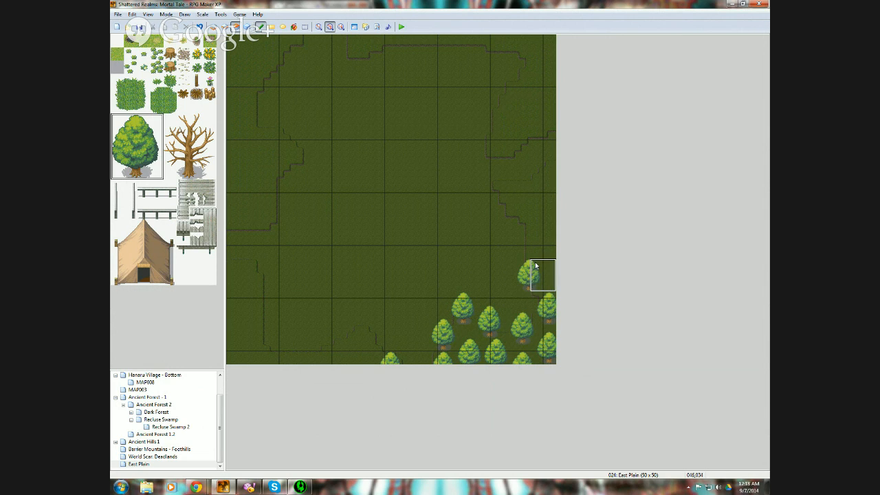
click(548, 264)
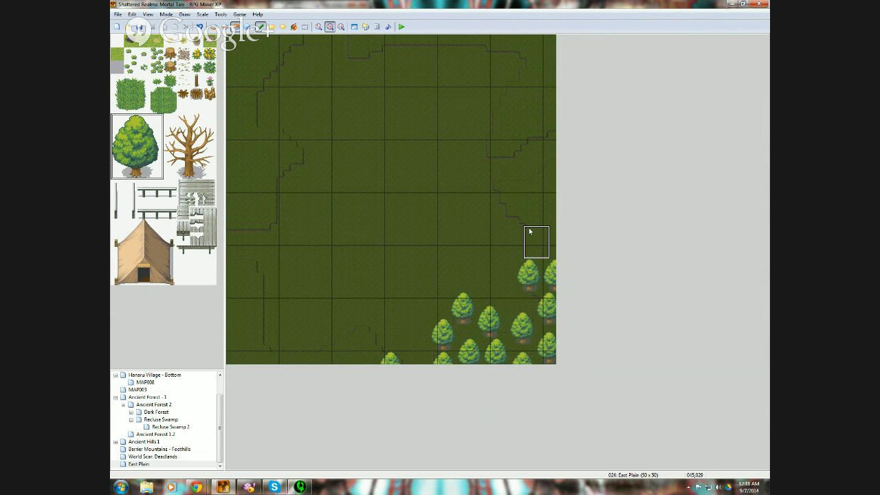
click(530, 233)
click(551, 227)
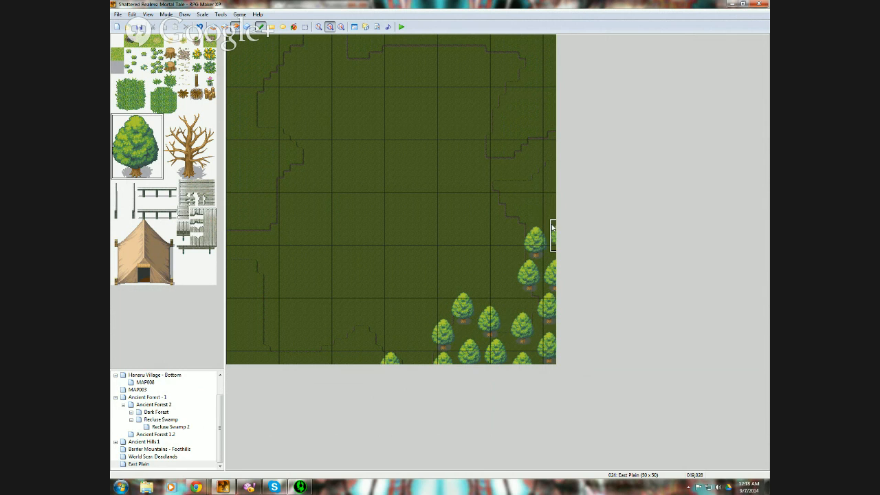
click(550, 198)
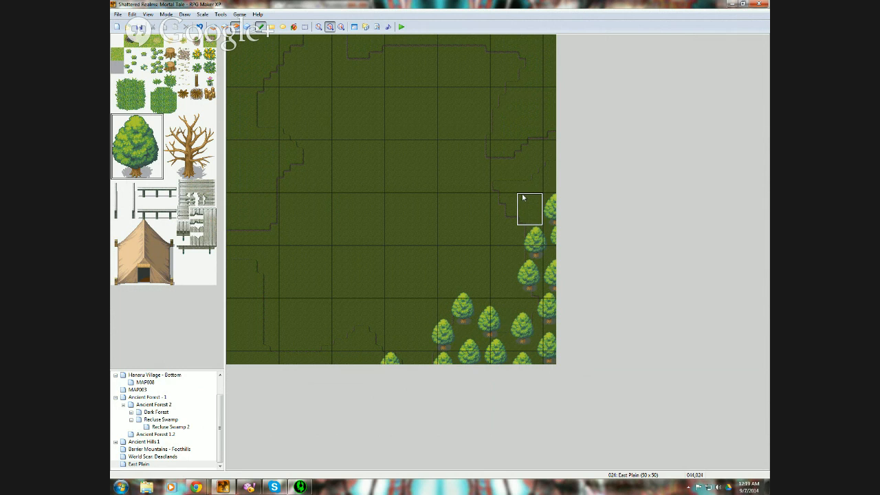
click(523, 197)
click(543, 166)
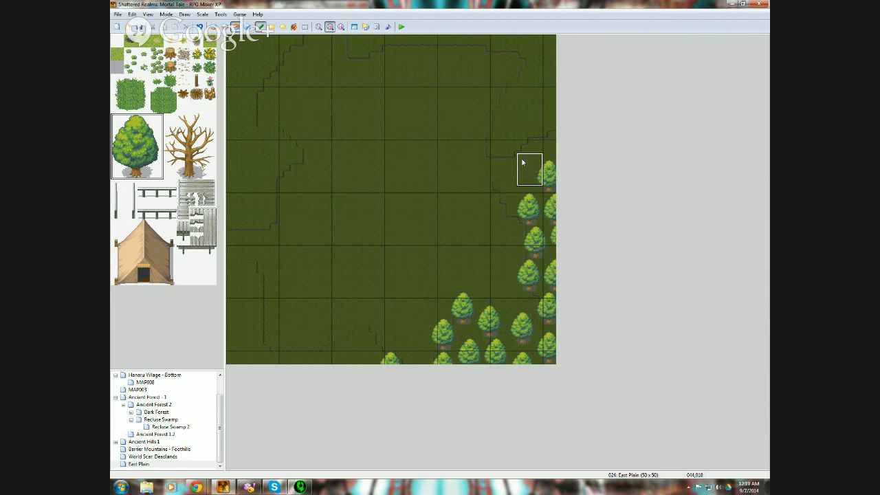
click(510, 167)
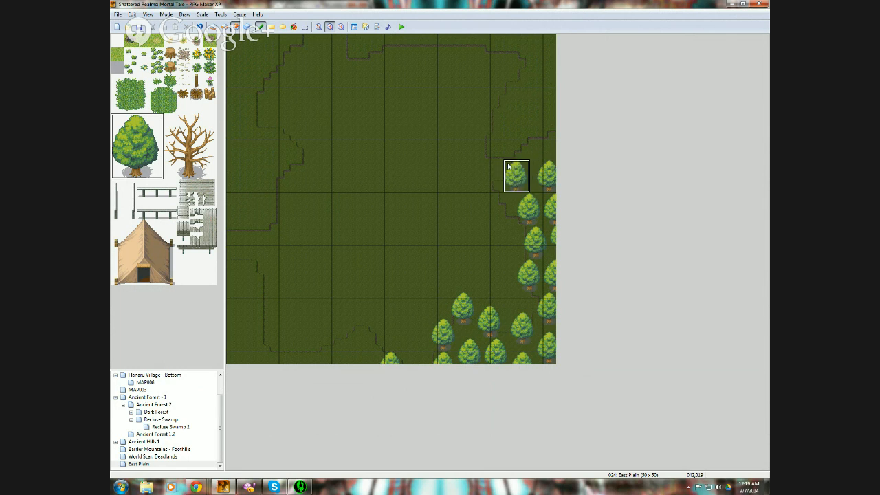
click(493, 202)
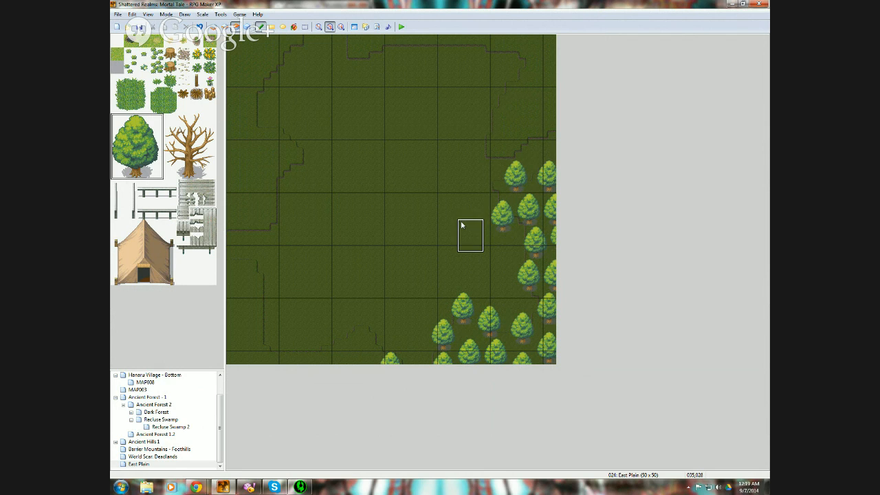
- Plant leafy trees in the northeast area above the eastern passage, shifting the second tree one tile east
click(489, 126)
click(510, 115)
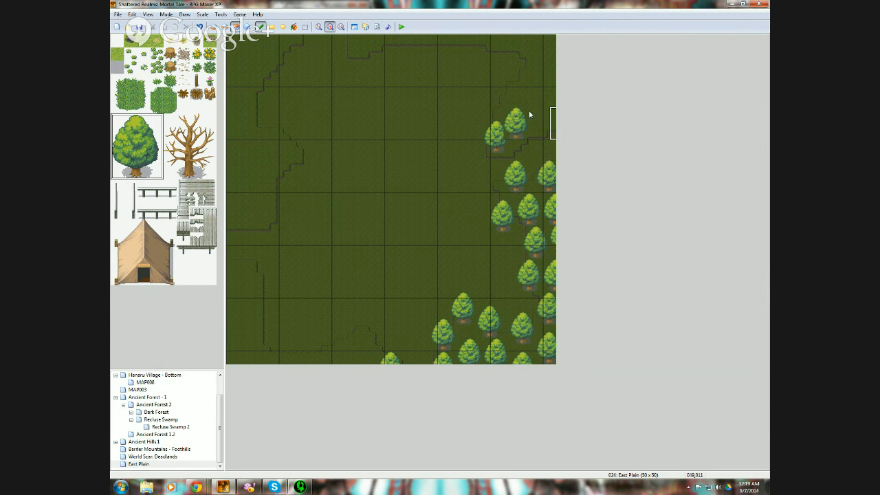
click(202, 28)
click(515, 116)
click(486, 94)
click(521, 82)
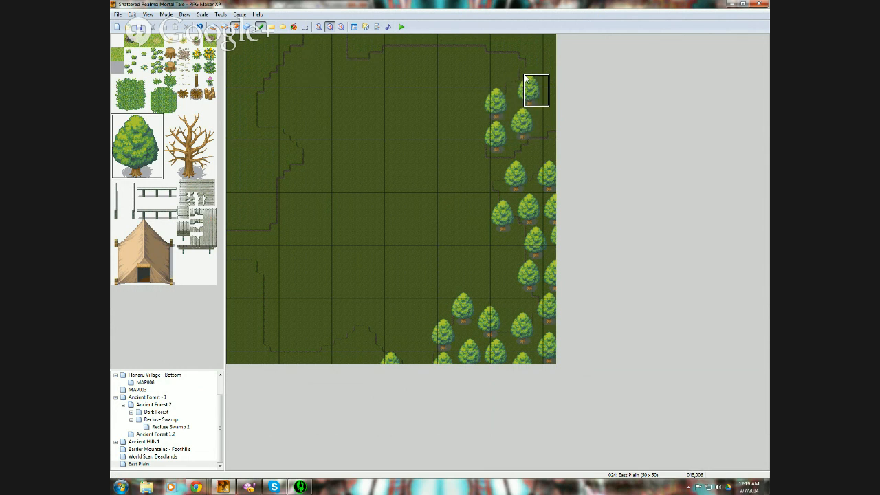
click(543, 102)
click(544, 70)
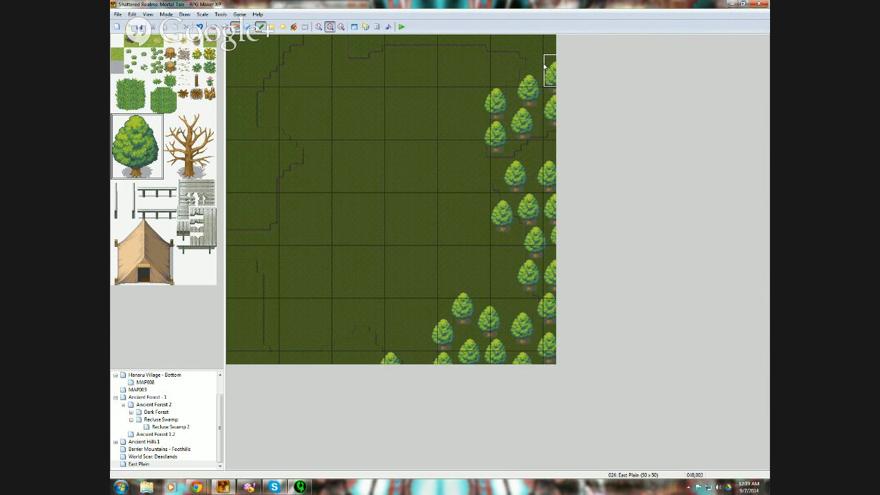
- Place leafy trees along the map's north edge from the northeast corner to the northwest corner, keeping the northern opening clear
click(528, 42)
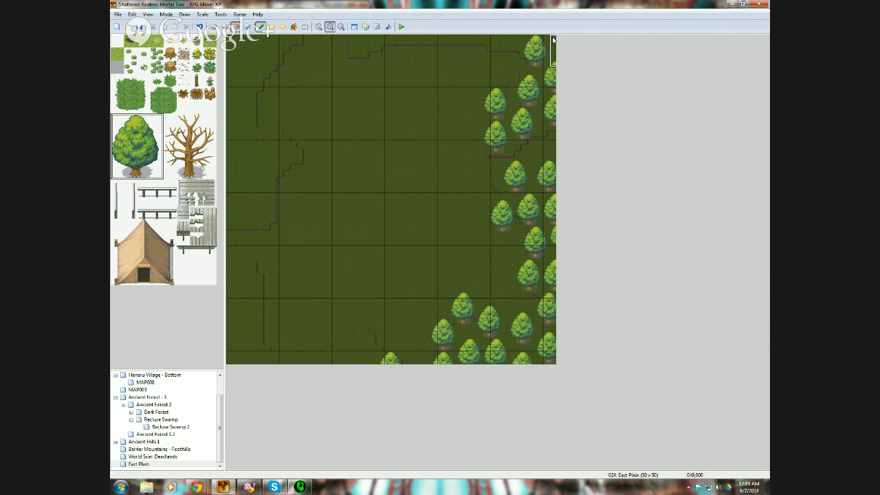
click(495, 42)
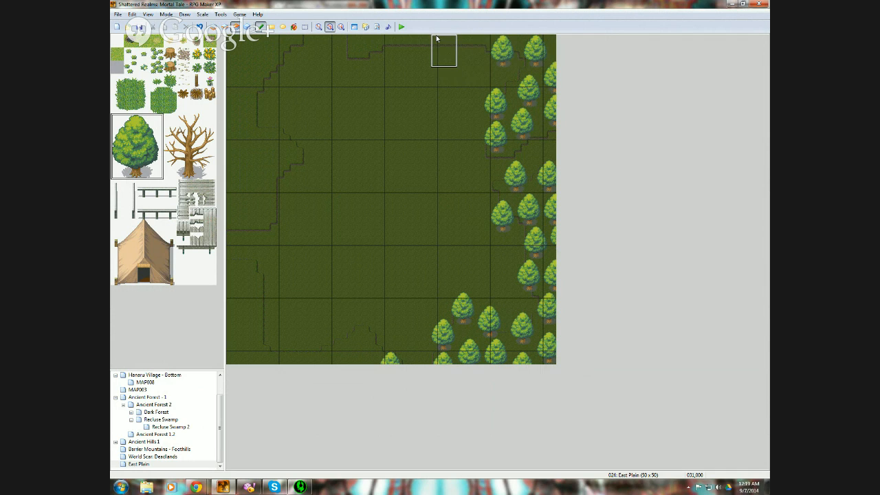
click(434, 41)
click(353, 41)
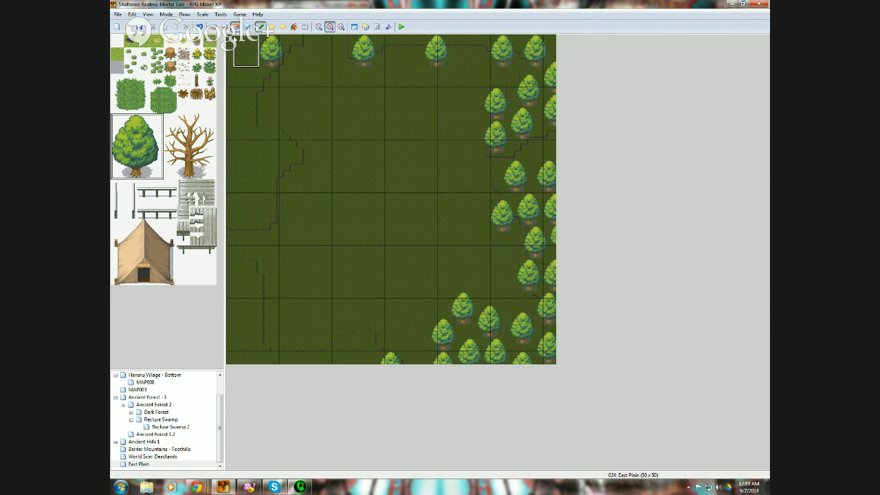
click(227, 43)
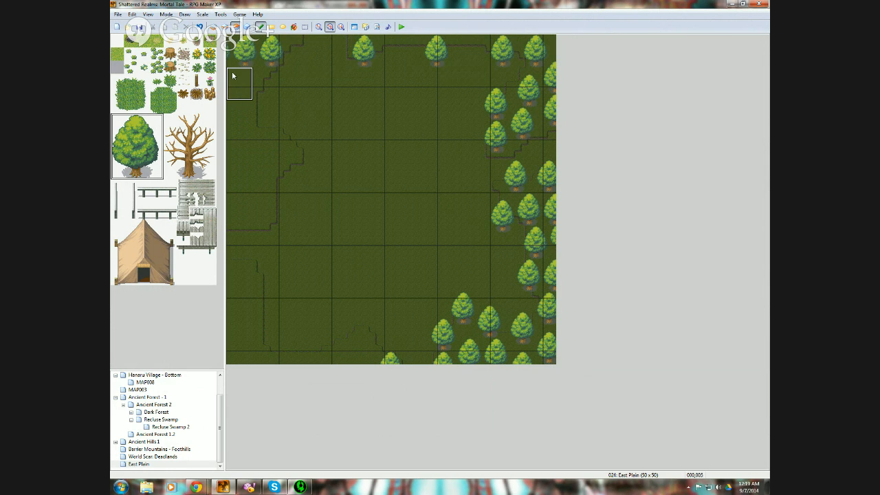
- Plant a staggered double column of leafy trees down the west side to just above the western passage
click(229, 71)
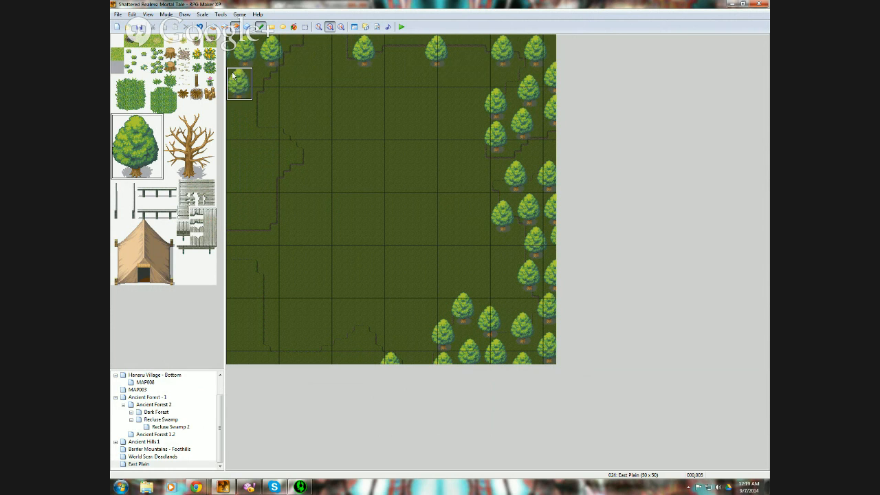
click(235, 118)
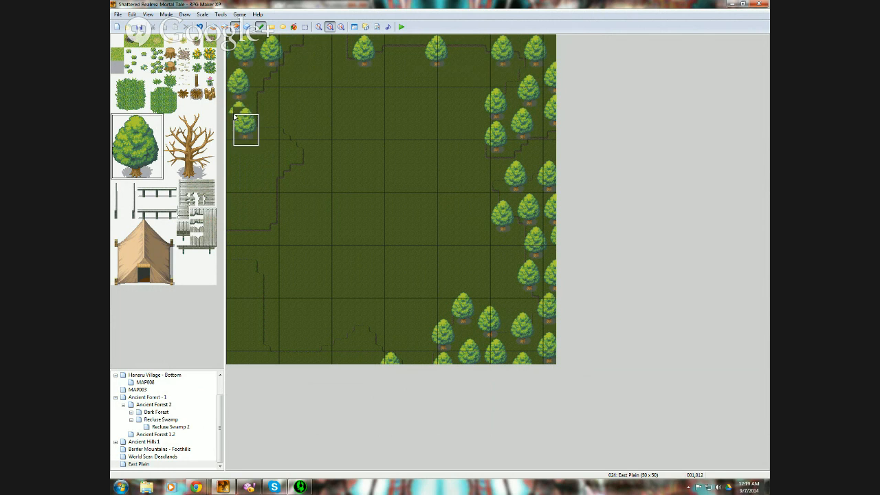
click(230, 149)
drag(230, 147, 229, 151)
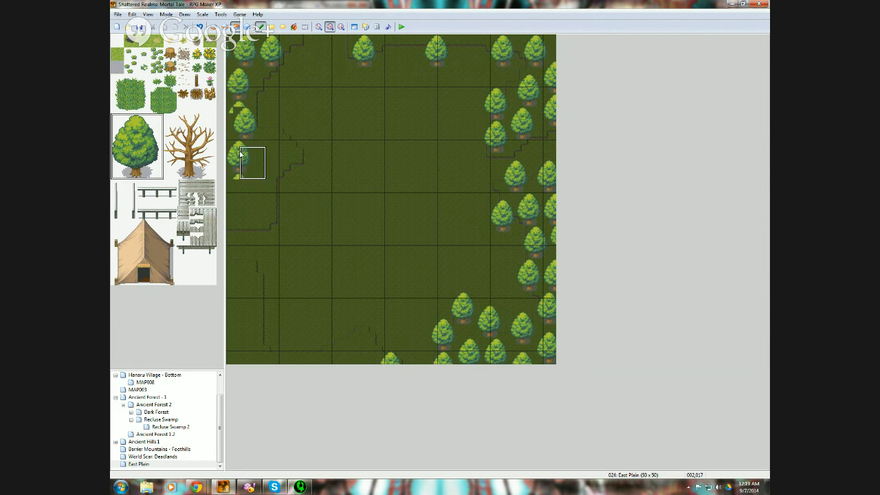
click(262, 133)
click(258, 165)
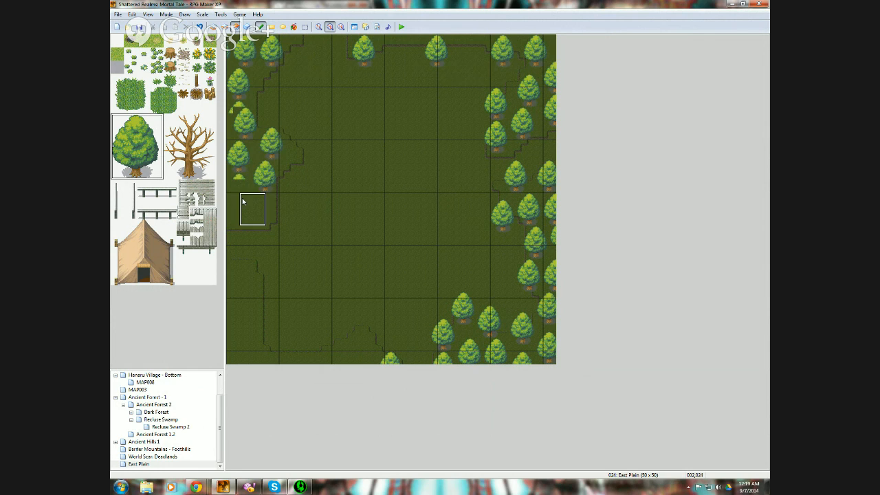
click(229, 180)
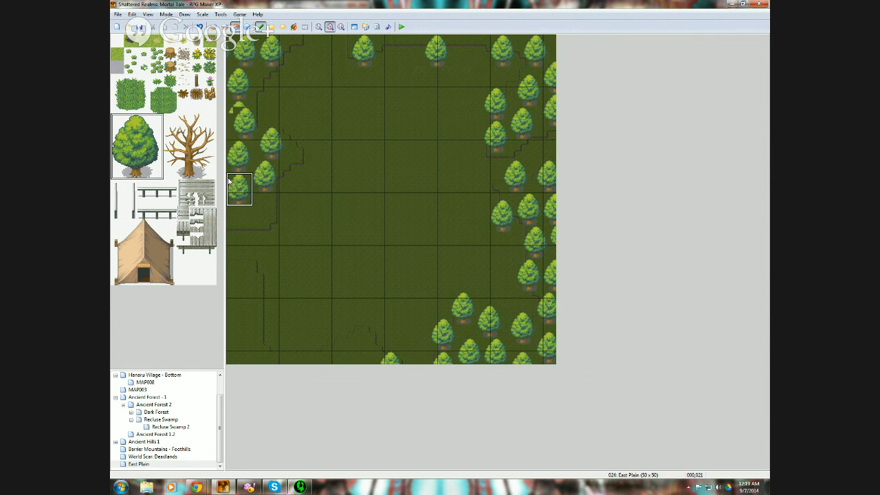
click(256, 199)
click(232, 214)
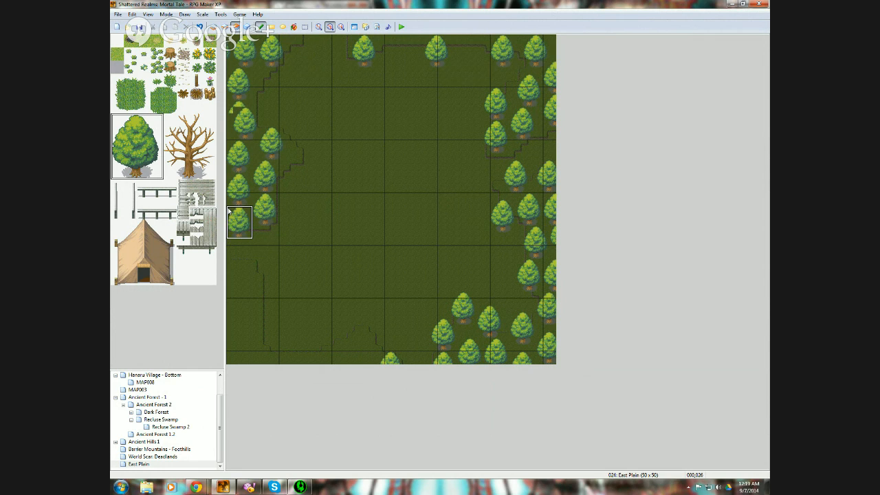
- Plant leafy trees below the western passage, through the southwest corner and along the south edge toward the southern passage
click(232, 265)
click(243, 297)
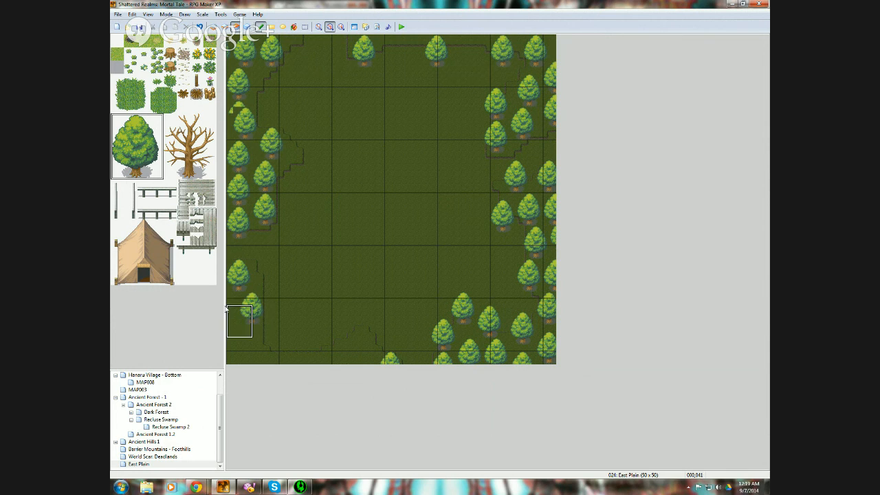
click(230, 330)
click(258, 343)
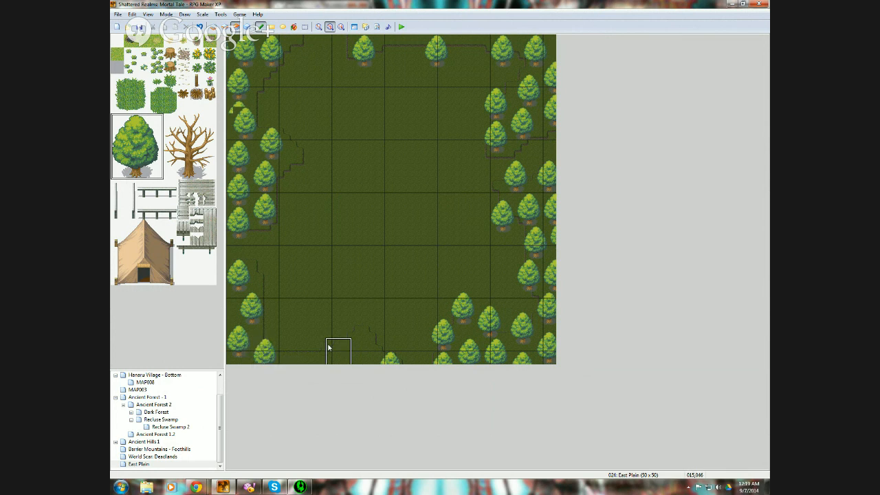
click(289, 343)
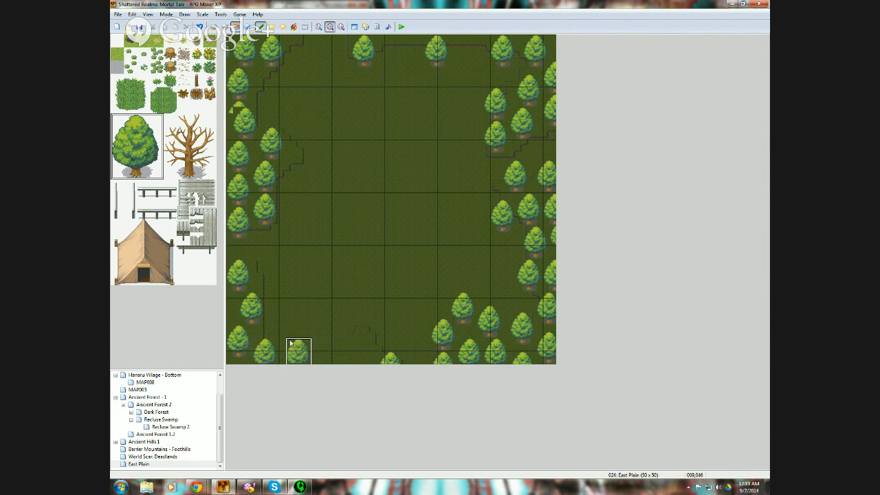
click(344, 357)
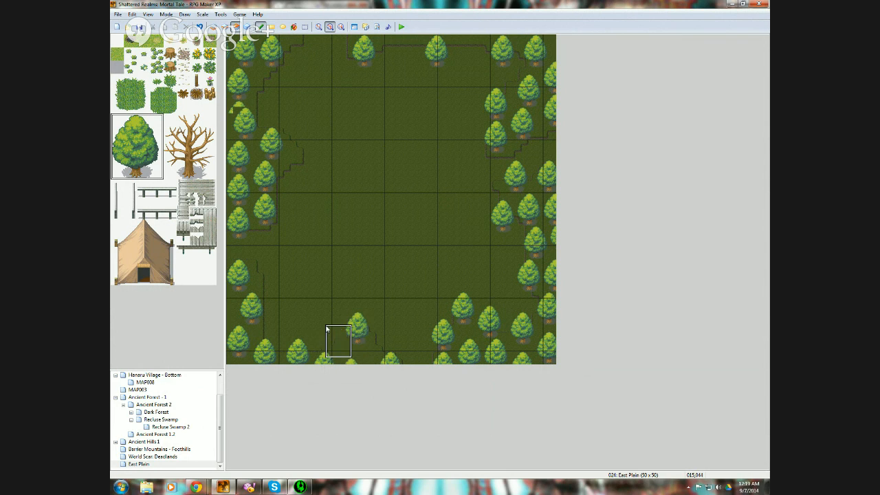
- Scatter single leafy trees along the inner southwest, west and north margins of the plain
click(297, 311)
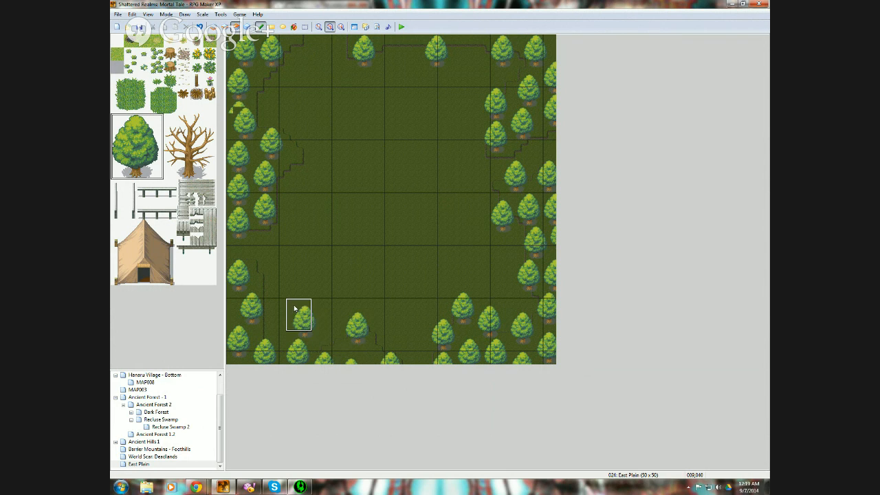
click(275, 264)
click(290, 191)
click(270, 86)
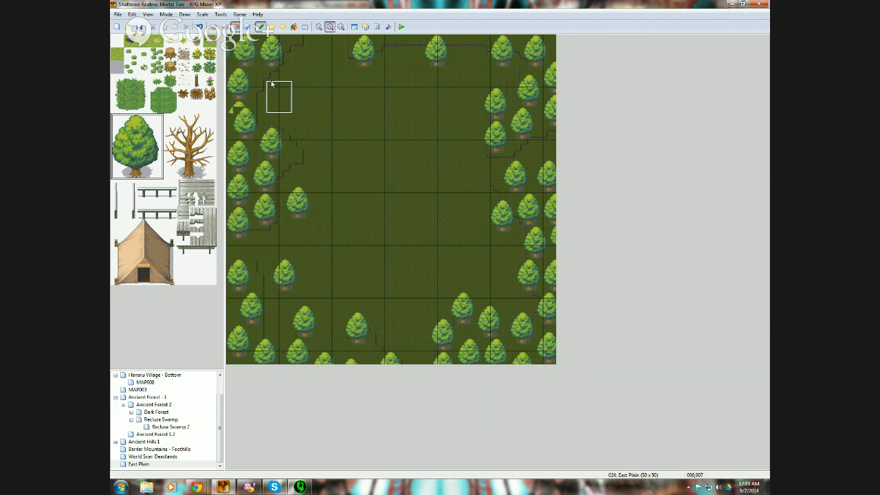
click(297, 66)
click(396, 72)
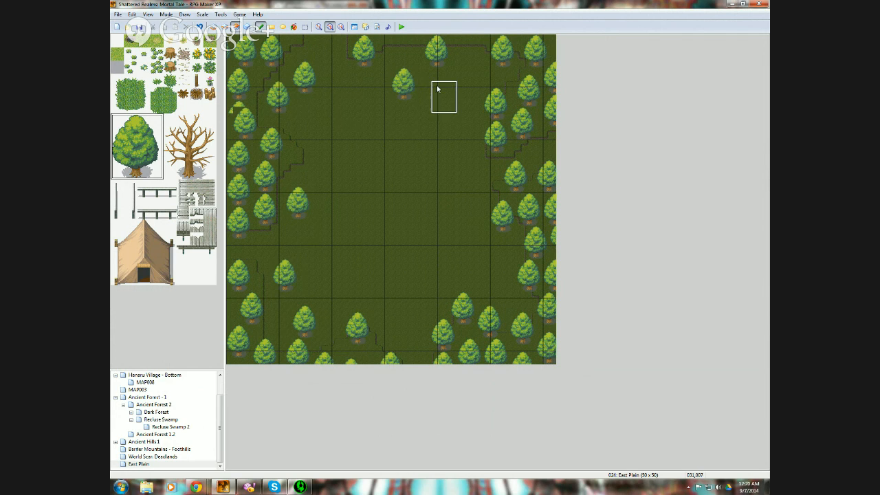
- Add leafy trees inside the northeast and southeast margins, and place three tents on the plain's west, northeast and southeast interior
click(454, 86)
click(476, 258)
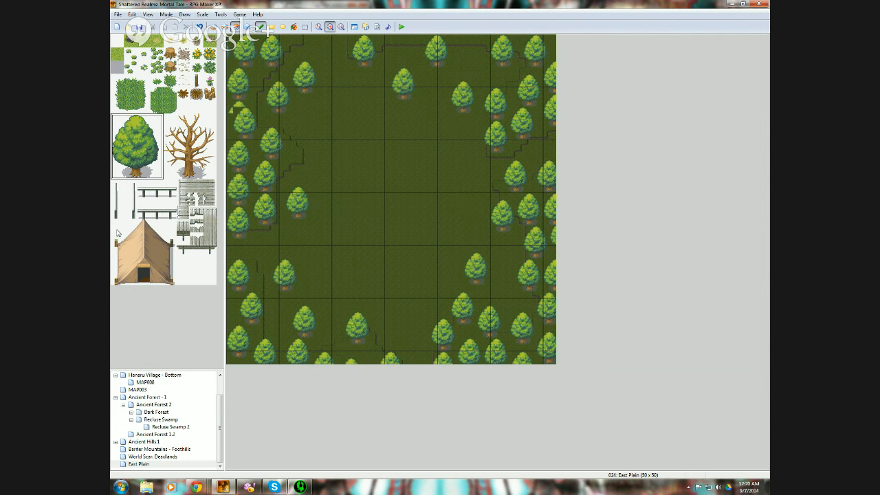
drag(117, 233, 176, 281)
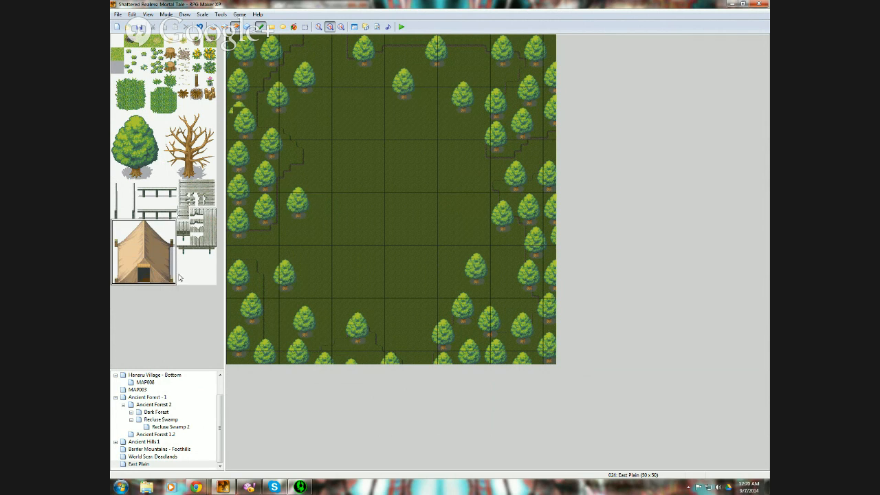
click(418, 112)
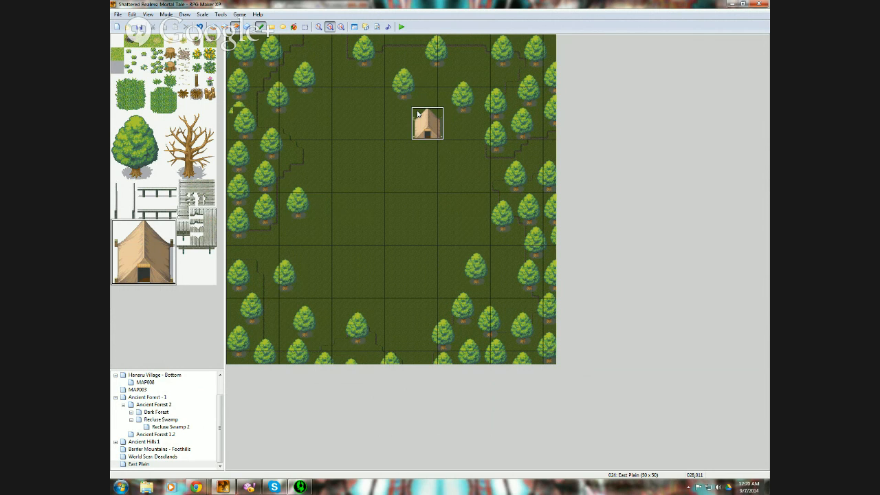
click(325, 147)
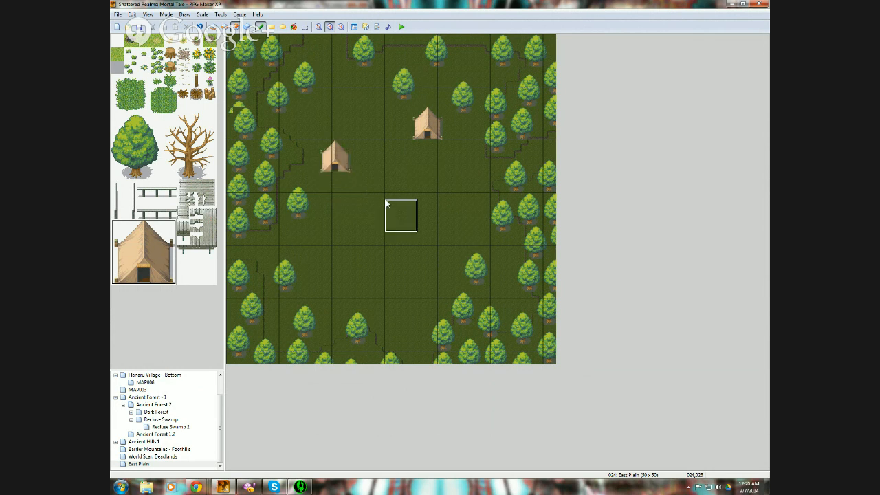
click(430, 218)
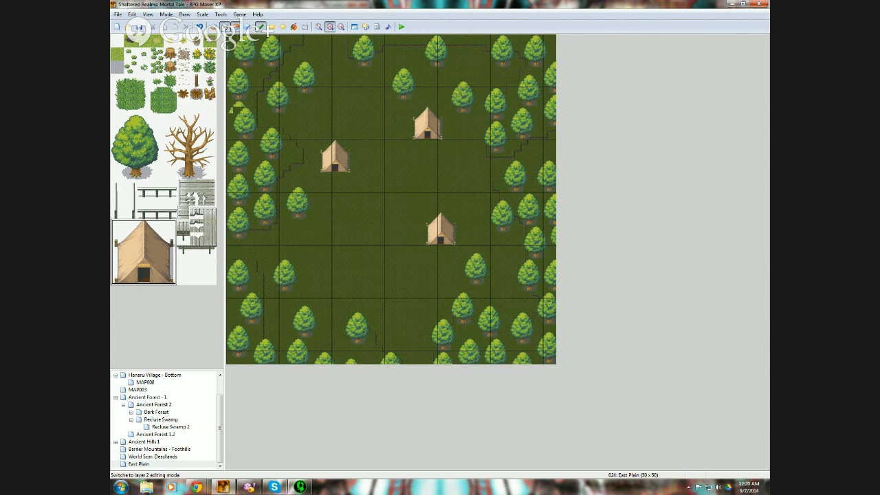
- Paint a winding dirt path on layer 1 from the southern opening up to the southeast tent's entrance
click(225, 26)
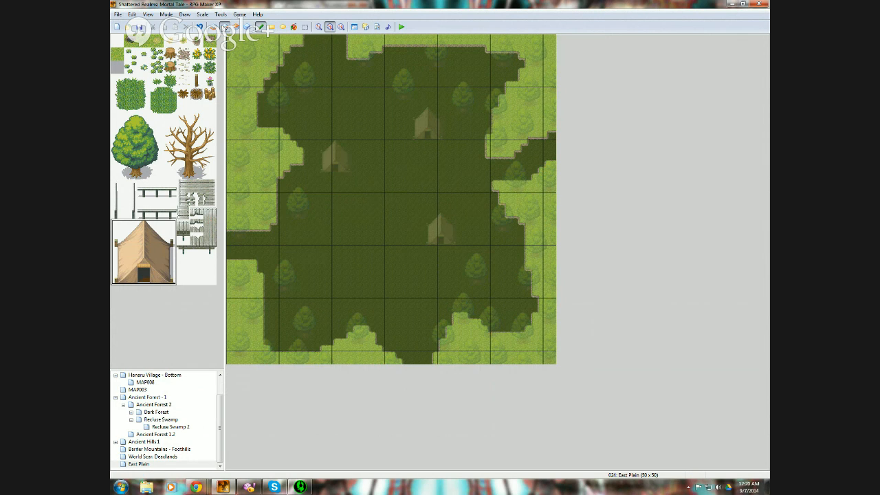
click(158, 42)
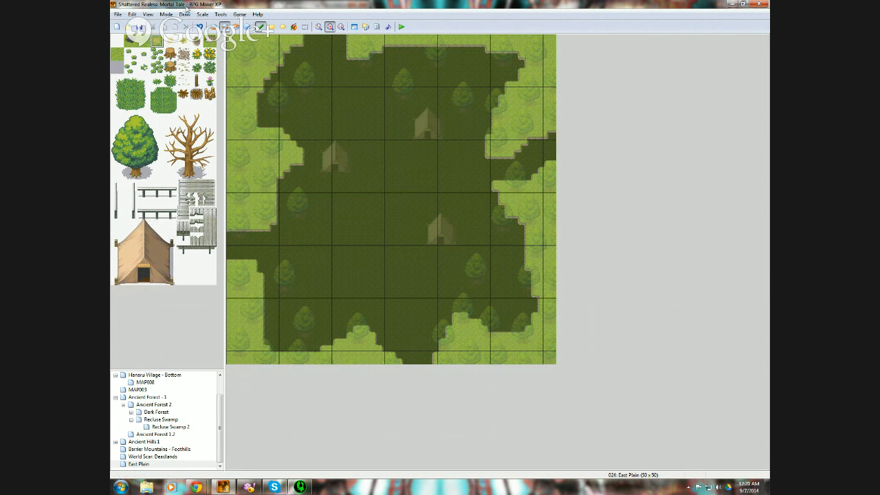
click(269, 93)
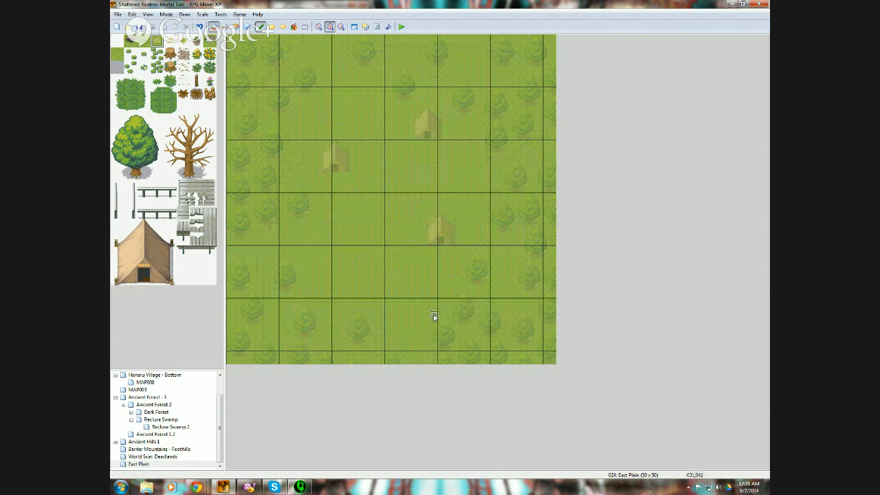
drag(415, 343, 415, 371)
drag(402, 315, 441, 269)
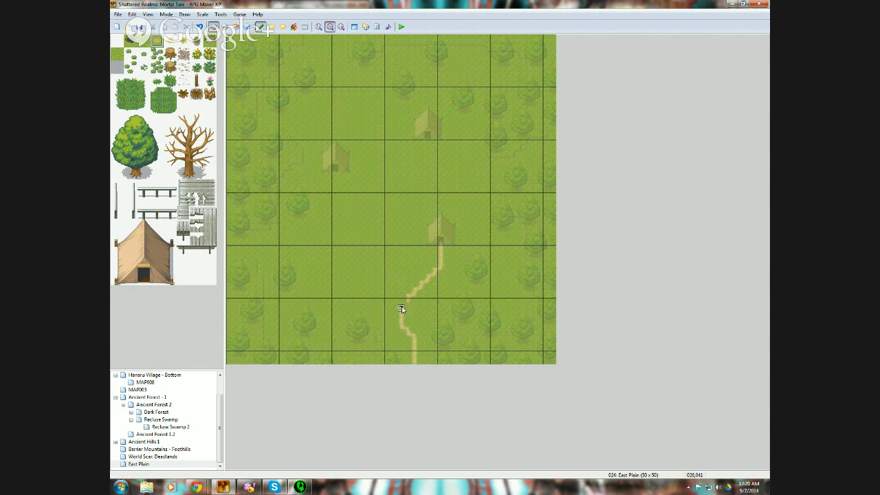
- Branch the dirt path northwest to the west tent and northeast to the northern tent
mouse_move(402, 309)
mouse_down()
mouse_move(406, 295)
mouse_move(367, 258)
mouse_up()
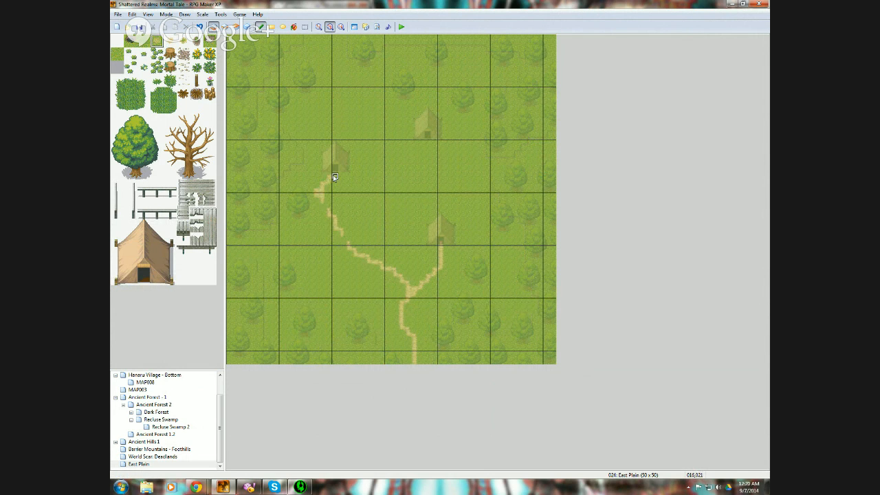
mouse_move(335, 173)
mouse_down()
mouse_move(322, 207)
mouse_move(357, 257)
mouse_move(402, 249)
mouse_move(414, 184)
mouse_up()
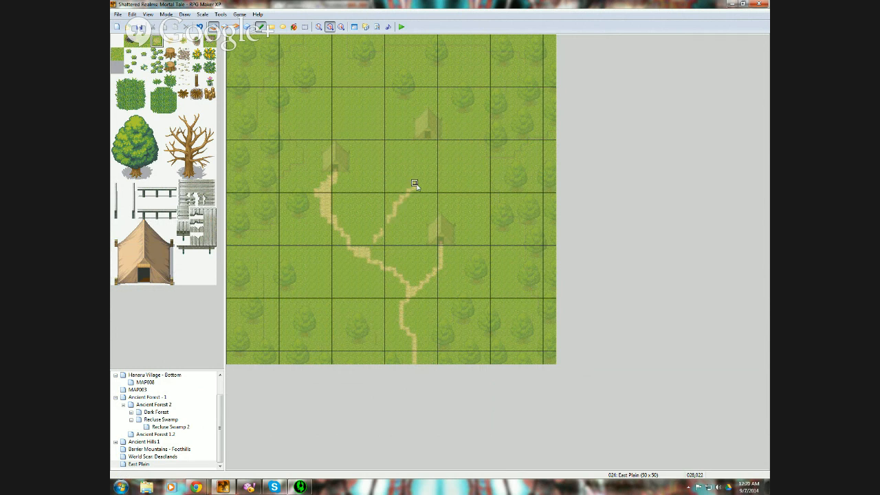
mouse_move(427, 152)
mouse_down()
mouse_move(367, 255)
mouse_move(383, 236)
mouse_up()
mouse_move(406, 204)
mouse_down()
mouse_move(427, 177)
mouse_move(414, 196)
mouse_up()
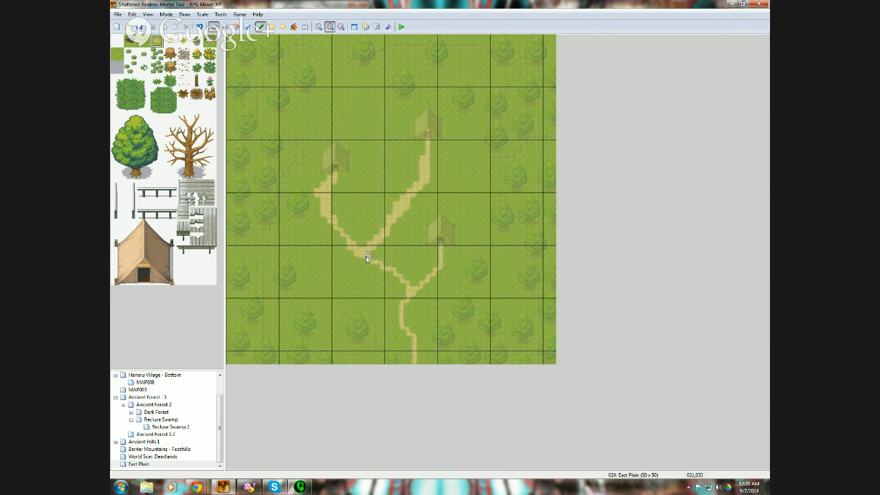
- Widen the dirt paths leading to the west and southeast tents and the main trail to the south edge
drag(368, 257, 330, 199)
mouse_move(407, 289)
mouse_down()
mouse_move(399, 301)
mouse_move(409, 361)
mouse_up()
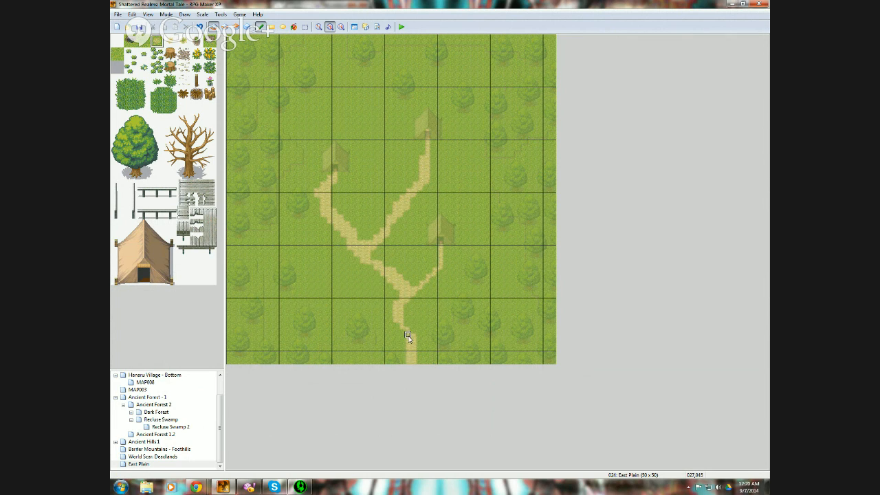
drag(388, 316, 414, 342)
mouse_move(427, 289)
mouse_down()
mouse_move(447, 251)
mouse_move(429, 232)
mouse_move(448, 222)
mouse_move(430, 246)
mouse_move(446, 216)
mouse_move(454, 243)
mouse_move(453, 223)
mouse_up()
- Paint dirt clearings around the tents and link the northern tent to the other two with dirt paths
mouse_move(427, 144)
mouse_down()
mouse_move(426, 157)
mouse_move(420, 119)
mouse_move(422, 143)
mouse_move(434, 122)
mouse_move(415, 132)
mouse_up()
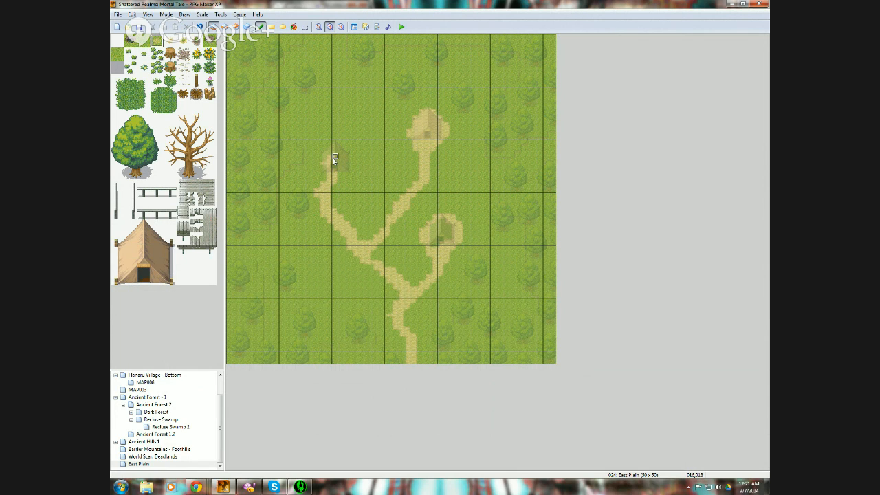
mouse_move(329, 171)
mouse_down()
mouse_move(348, 166)
mouse_move(342, 138)
mouse_up()
mouse_move(335, 140)
mouse_down()
mouse_move(320, 154)
mouse_move(408, 131)
mouse_move(467, 192)
mouse_up()
drag(460, 224, 460, 151)
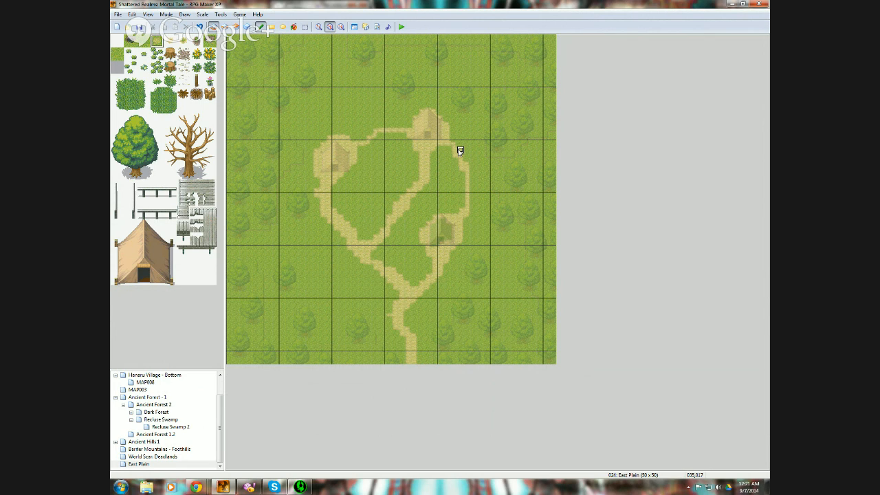
- Place three log-pile tiles on layer 2 in the grass areas between the dirt paths
click(196, 93)
click(225, 26)
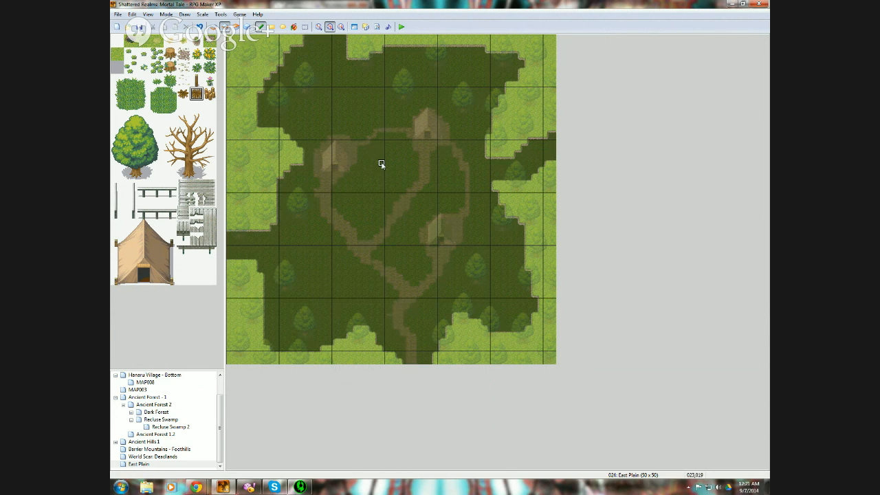
click(441, 203)
click(414, 257)
- Scatter tree stumps on layer 2 across the plain's northern margin
click(170, 54)
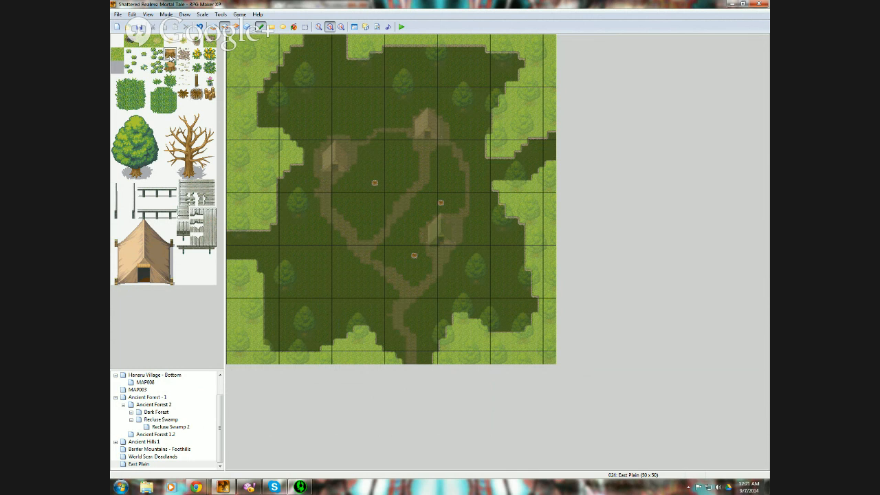
click(354, 76)
click(390, 65)
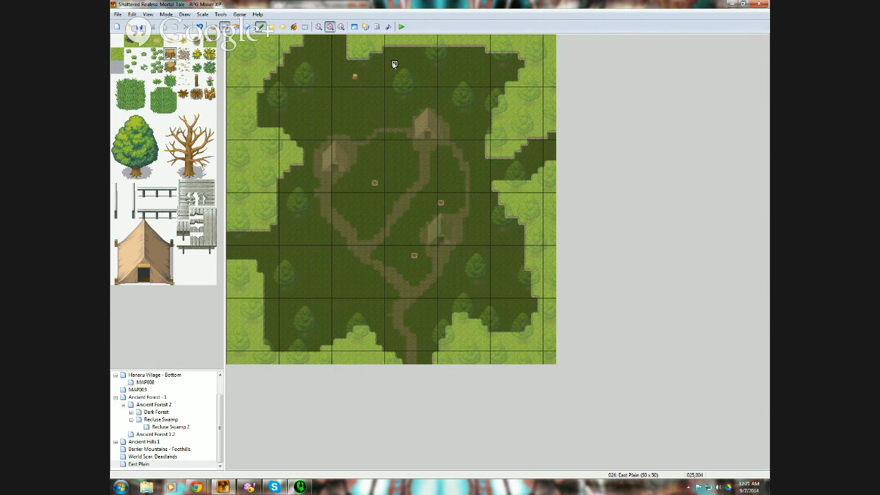
click(467, 58)
click(441, 84)
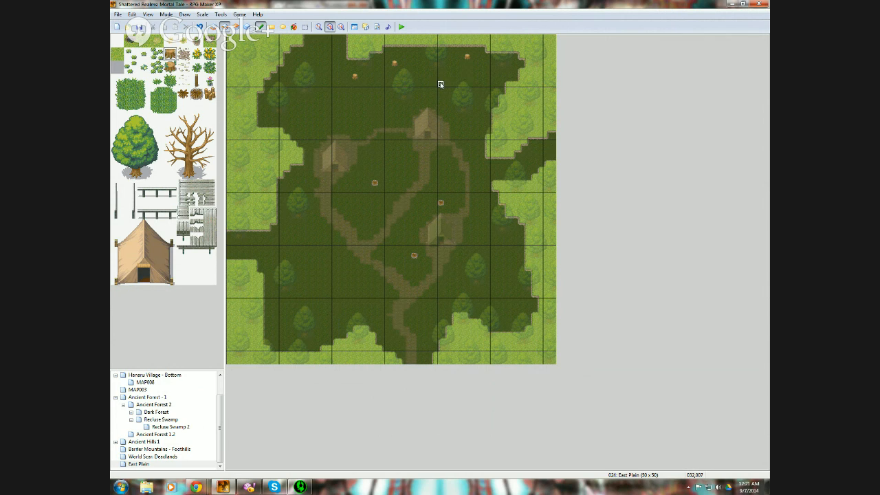
- Scatter tree stumps down the plain's eastern side to the southeast corner area
click(480, 117)
click(474, 130)
click(474, 150)
click(479, 196)
click(512, 249)
click(507, 295)
click(480, 295)
- Scatter tree stumps along the southern and western margins and up to the northern opening
click(375, 321)
click(328, 328)
click(275, 315)
click(269, 261)
click(289, 237)
click(288, 184)
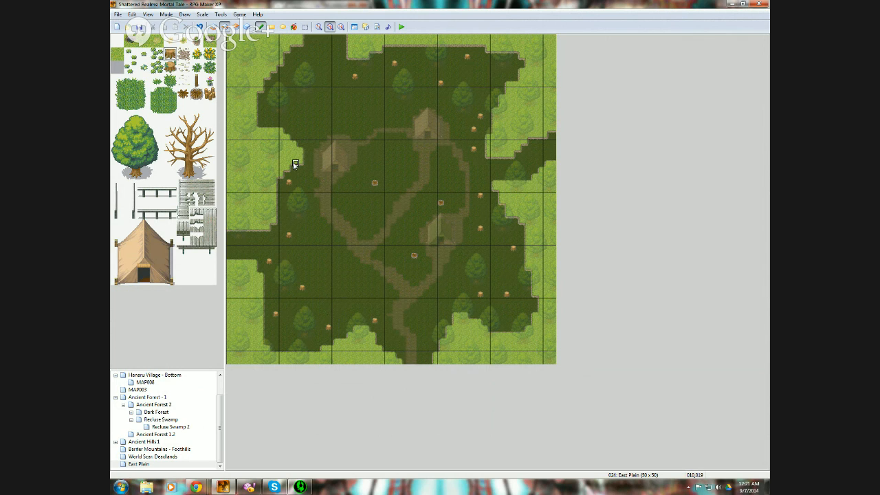
click(309, 176)
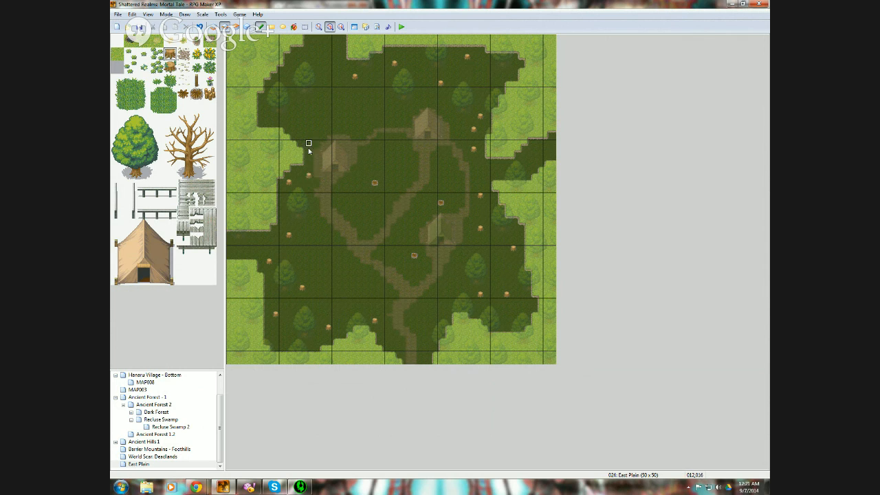
click(303, 101)
click(335, 58)
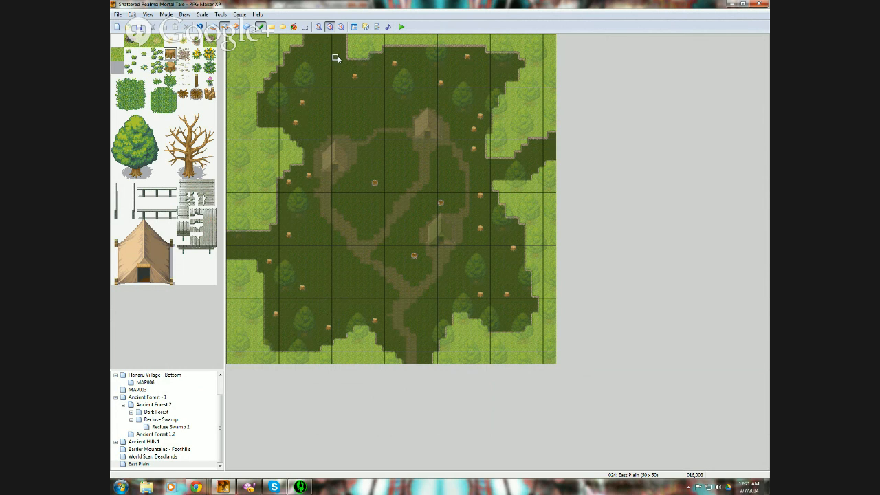
click(368, 92)
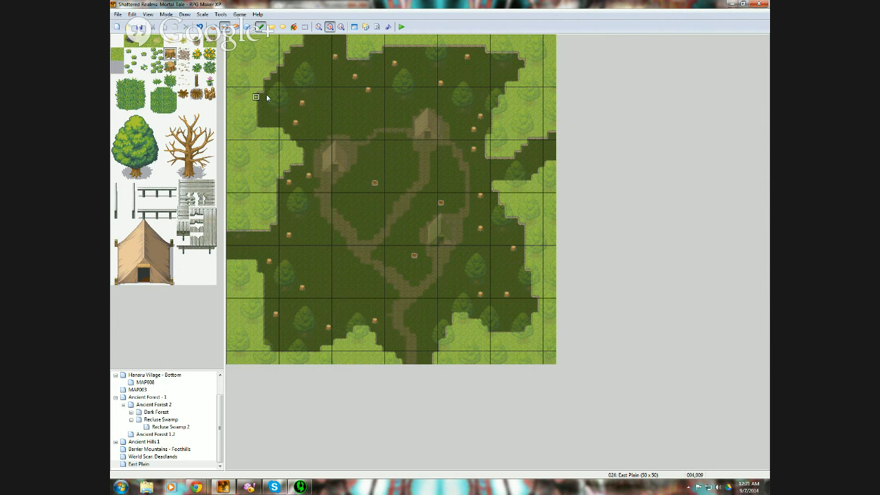
- Place firewood tiles beside the tents, with two next to the west tent
click(209, 94)
click(343, 176)
click(348, 178)
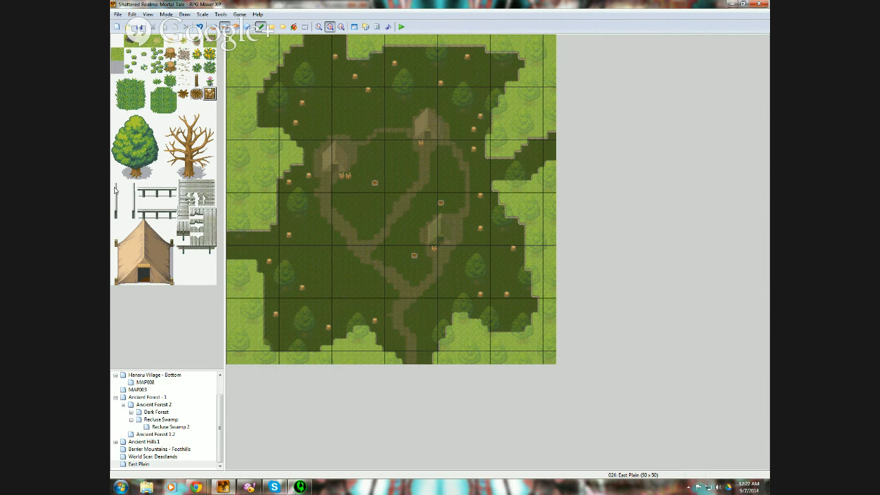
- Block the western passage with a vertical wooden fence and the northern opening with a horizontal one
drag(115, 190, 118, 215)
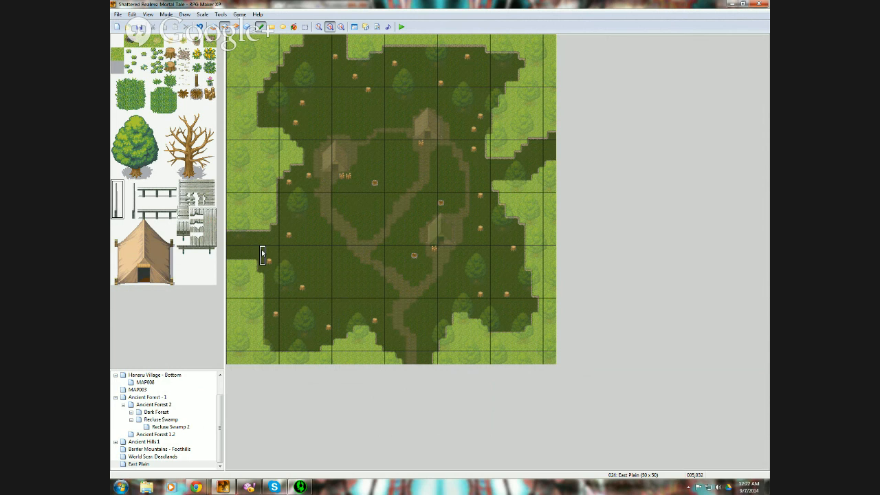
click(262, 253)
click(118, 201)
click(118, 213)
click(118, 200)
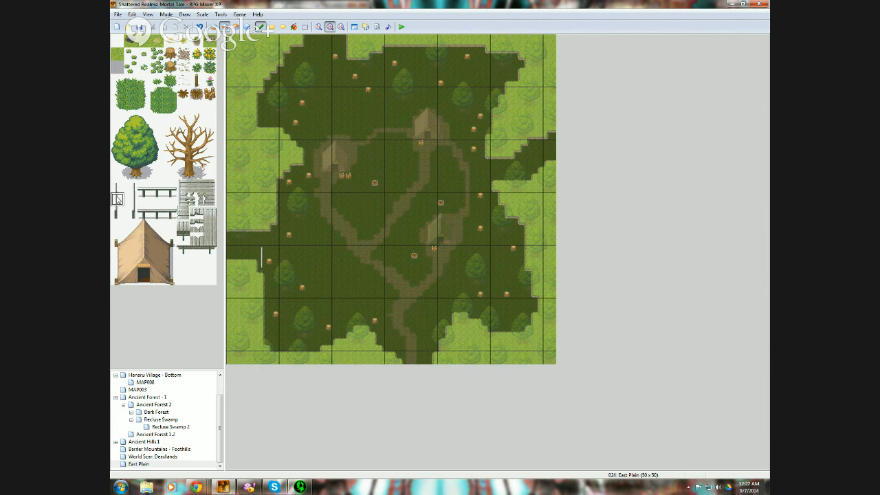
click(118, 187)
click(116, 199)
click(157, 213)
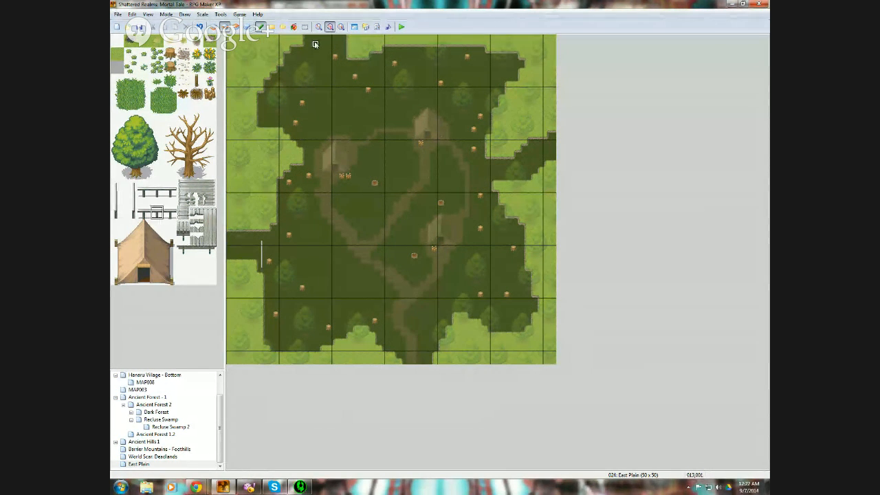
drag(320, 45, 339, 45)
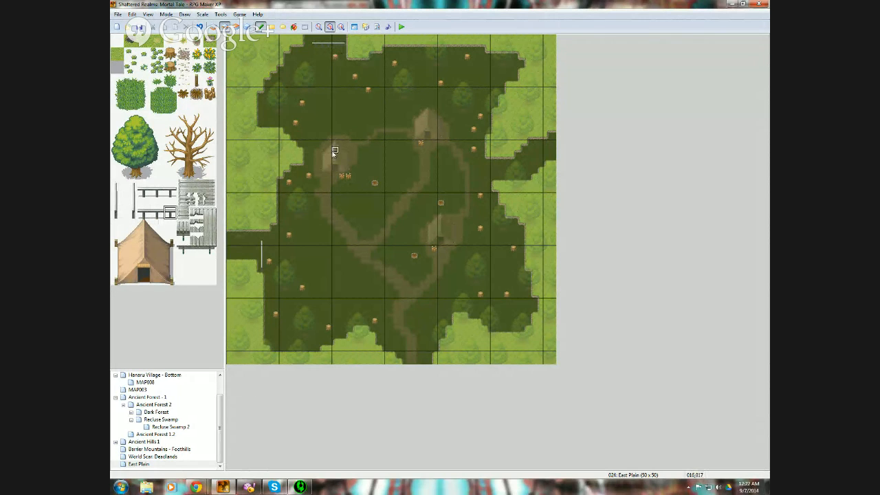
- Place a vertical wooden fence piece at the mouth of the eastern passage
click(144, 214)
click(120, 208)
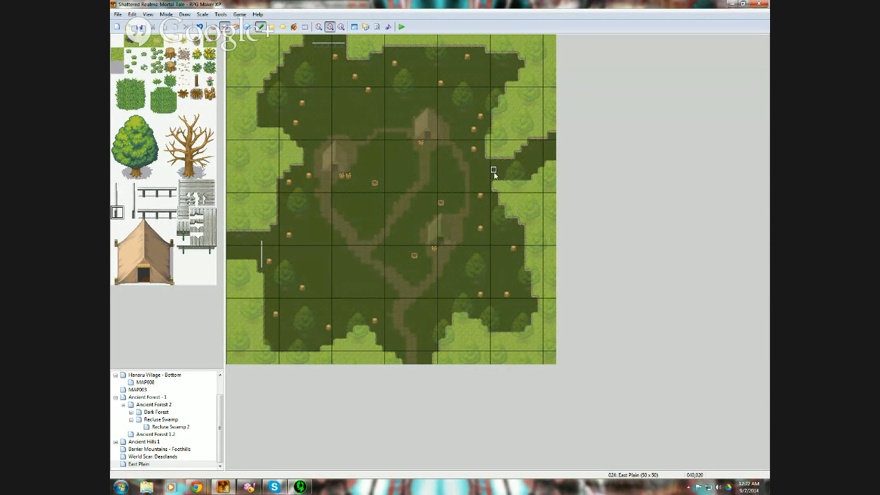
click(116, 183)
click(493, 164)
- Build a three-tile horizontal fence across the southern opening and view the map with all layers in event mode
click(145, 213)
click(414, 358)
click(156, 212)
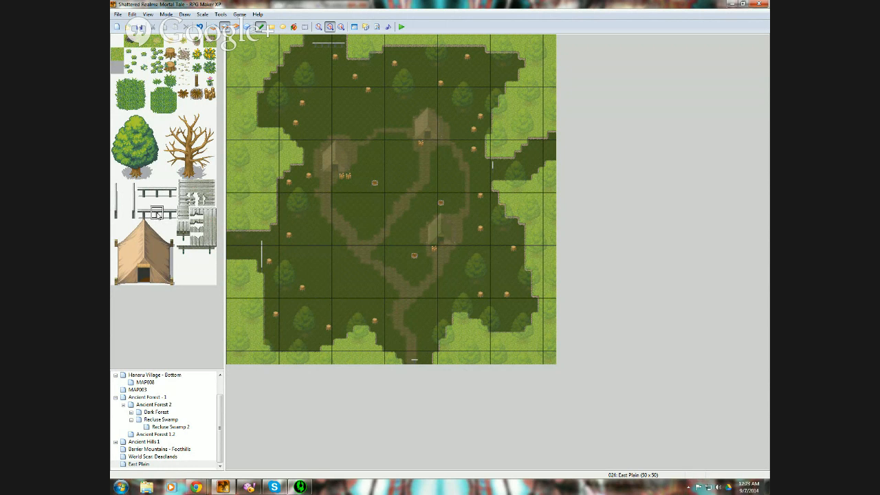
click(421, 360)
click(169, 213)
click(427, 361)
click(248, 27)
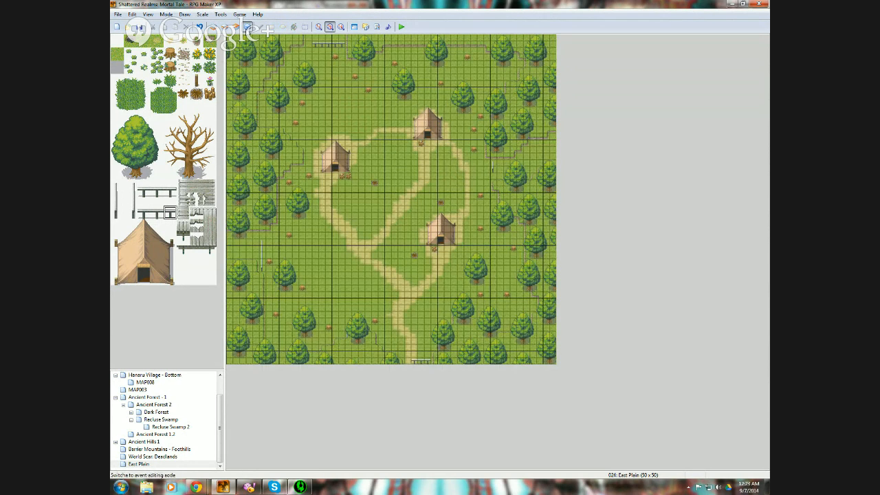
- Scatter small flowering plants on layer 2 around the plain's southwest, southeast, east and north areas
click(209, 80)
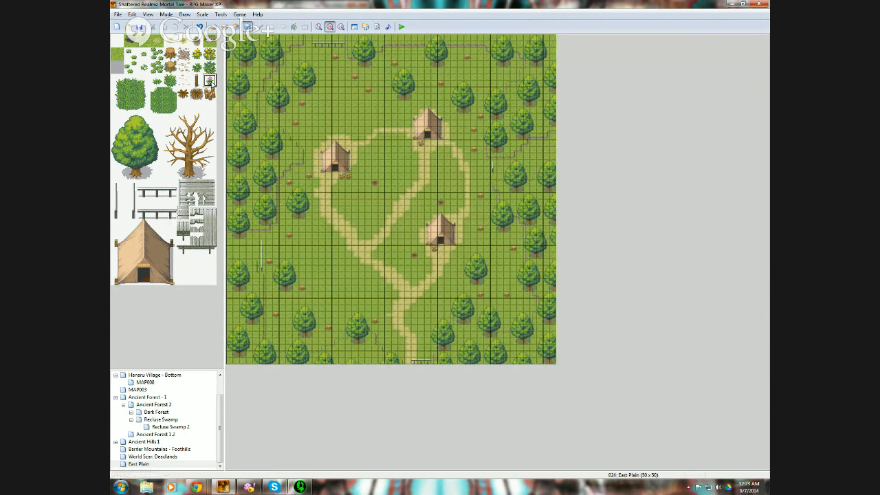
click(226, 27)
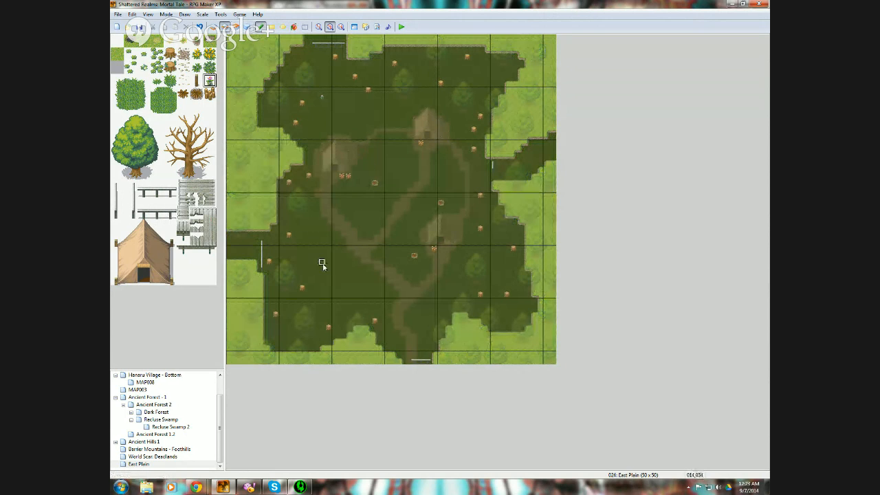
click(322, 265)
click(322, 306)
click(441, 294)
click(500, 274)
click(474, 170)
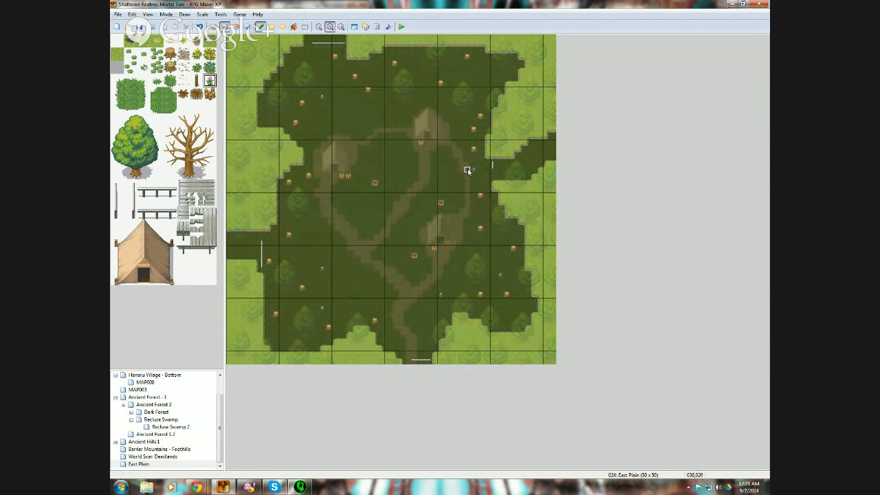
click(480, 77)
click(428, 77)
- Place small green plants in the central grass areas between the dirt paths
click(169, 82)
click(157, 81)
click(388, 143)
click(408, 236)
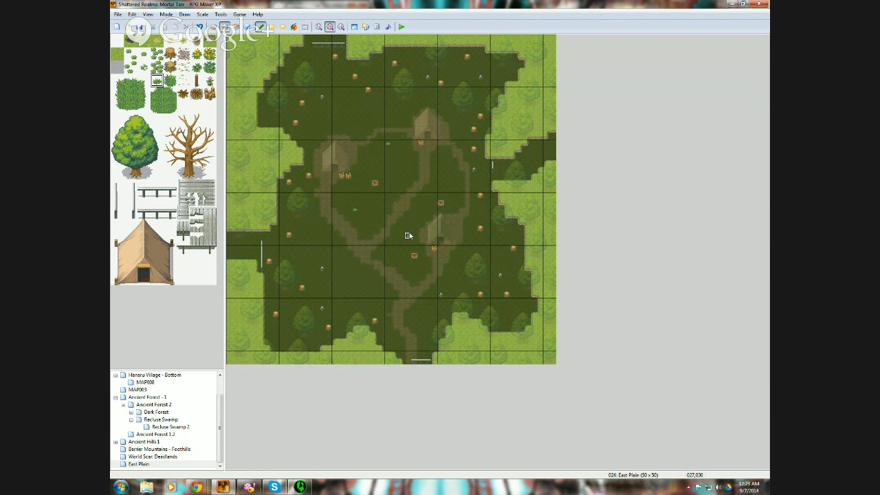
- Place more small green plants around the dirt paths and across the eastern, southern and northern grass areas
click(441, 164)
click(447, 196)
click(486, 248)
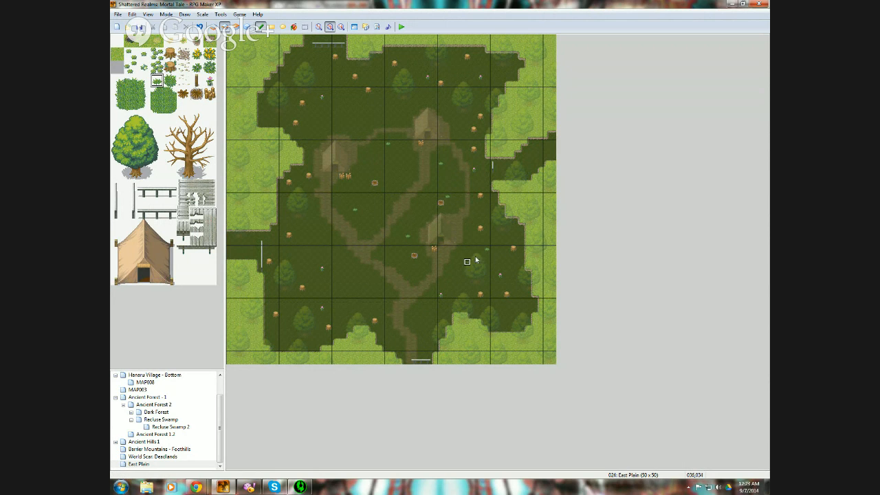
click(374, 289)
click(316, 131)
click(362, 104)
click(342, 91)
click(408, 59)
click(131, 40)
click(213, 26)
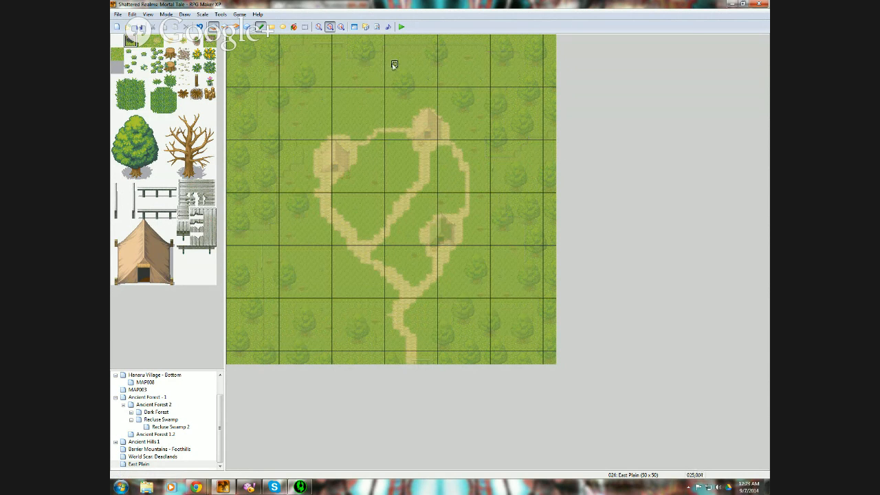
mouse_move(397, 51)
mouse_down()
mouse_move(428, 82)
mouse_move(427, 97)
mouse_move(421, 82)
mouse_move(394, 111)
mouse_up()
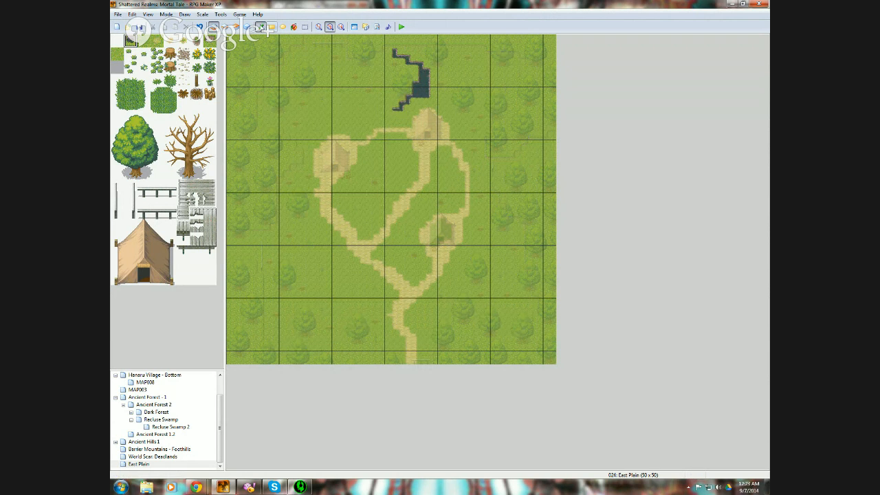
click(248, 28)
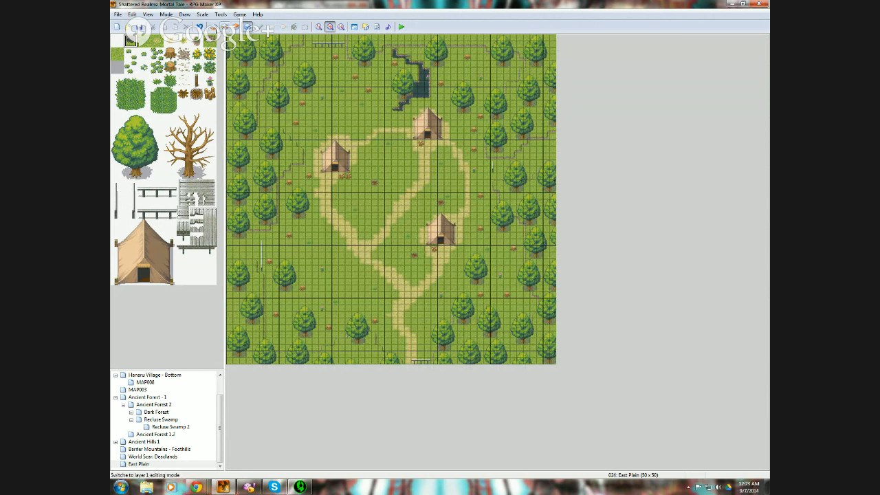
click(200, 27)
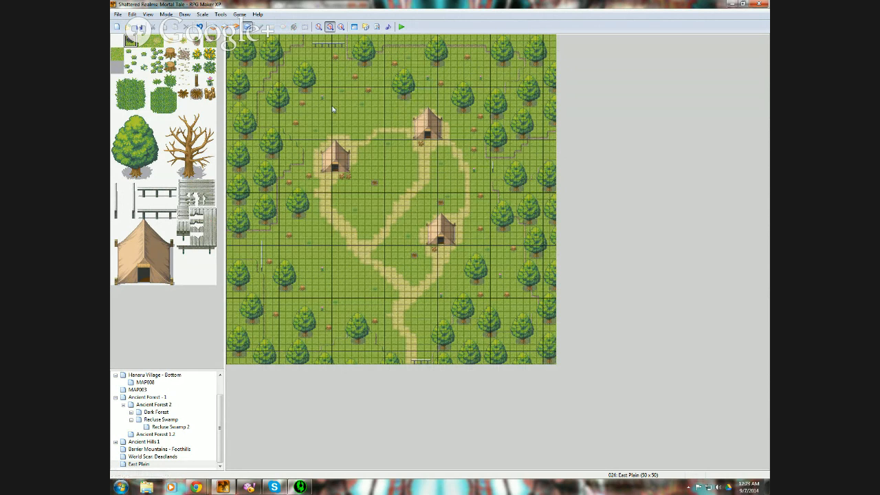
- Draw three irregular dark ponds on layer 1: west of the path junction, northeast of the western tent, and inside the path loop
click(212, 27)
mouse_move(350, 269)
mouse_down()
mouse_move(321, 241)
mouse_move(346, 272)
mouse_move(327, 248)
mouse_move(306, 261)
mouse_move(316, 231)
mouse_up()
mouse_move(337, 95)
mouse_down()
mouse_move(342, 116)
mouse_move(348, 102)
mouse_move(359, 115)
mouse_up()
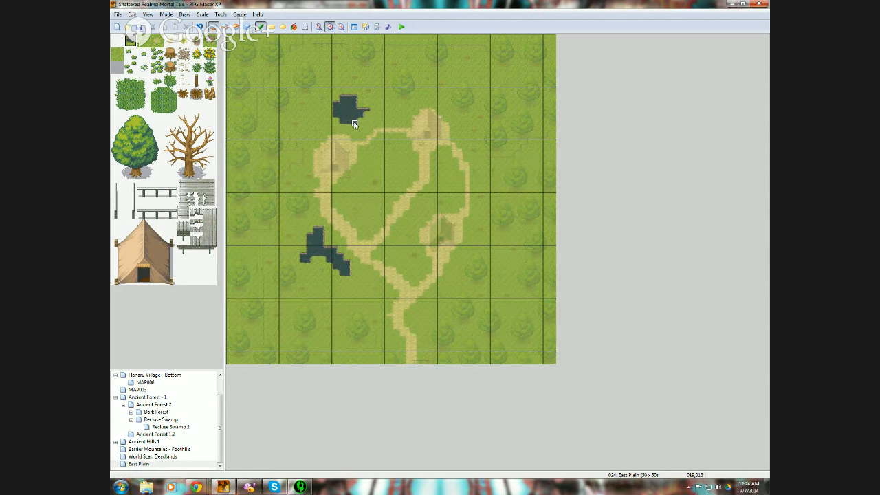
mouse_move(392, 146)
mouse_down()
mouse_move(400, 167)
mouse_move(394, 156)
mouse_move(392, 177)
mouse_move(391, 158)
mouse_move(384, 170)
mouse_up()
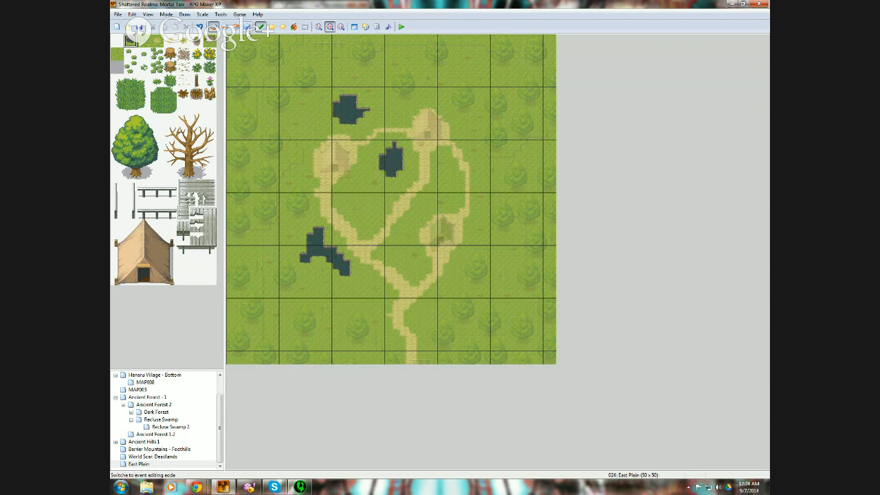
click(248, 28)
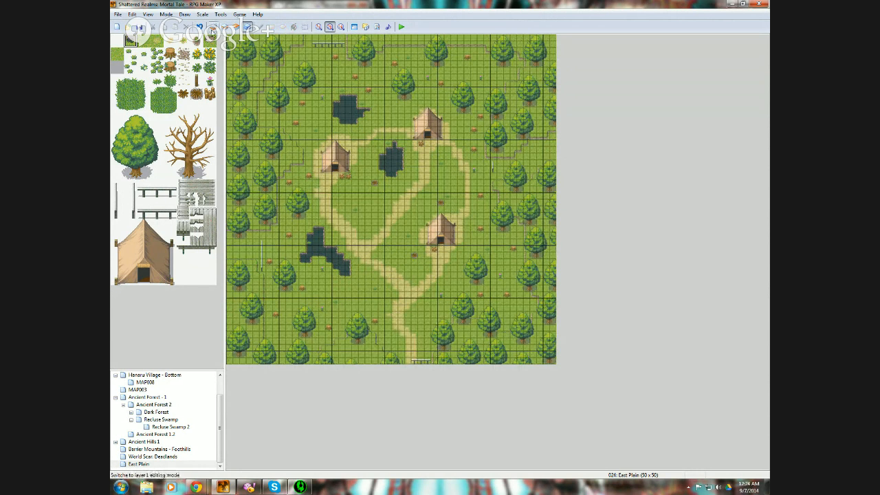
- Scatter tiny grass tufts on layer 2 around the central pond and the dirt paths
click(224, 27)
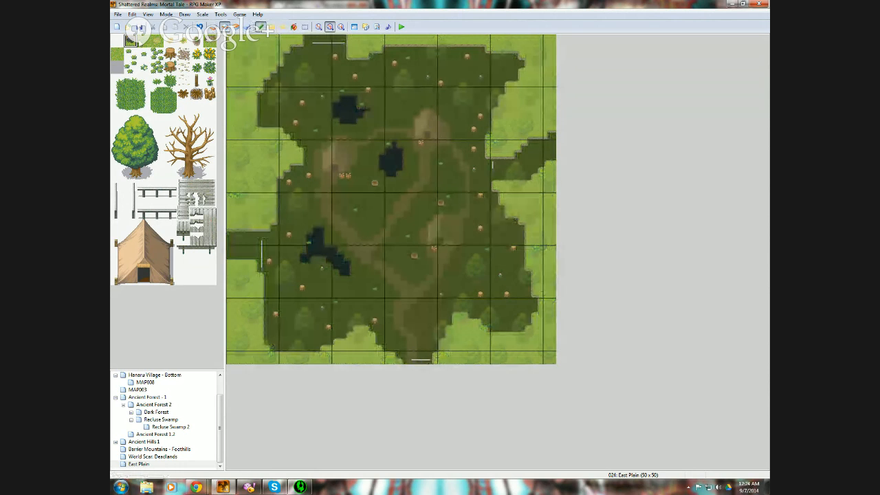
click(117, 40)
click(133, 56)
click(402, 183)
click(376, 163)
click(389, 118)
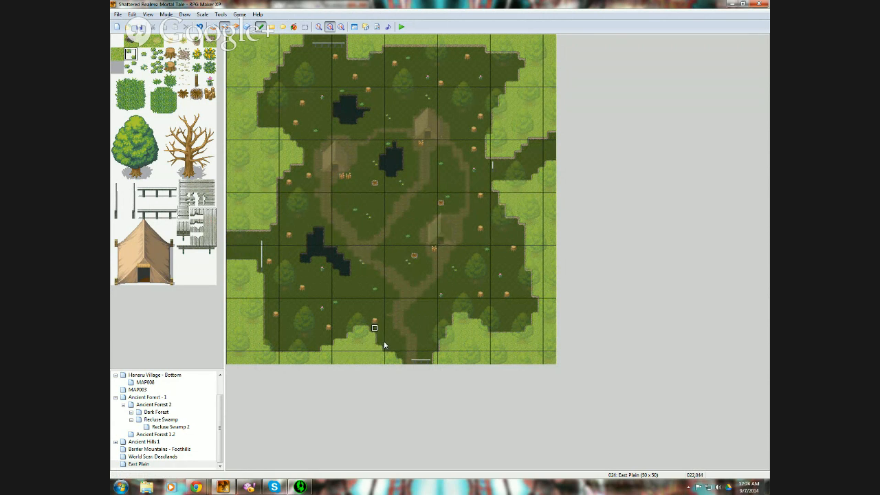
- Scatter larger leafy sprigs around the plain's northwest, north, east, southeast and southwest grass areas
click(157, 67)
click(328, 128)
click(335, 77)
click(295, 104)
click(420, 64)
click(447, 77)
click(468, 131)
click(487, 202)
click(501, 249)
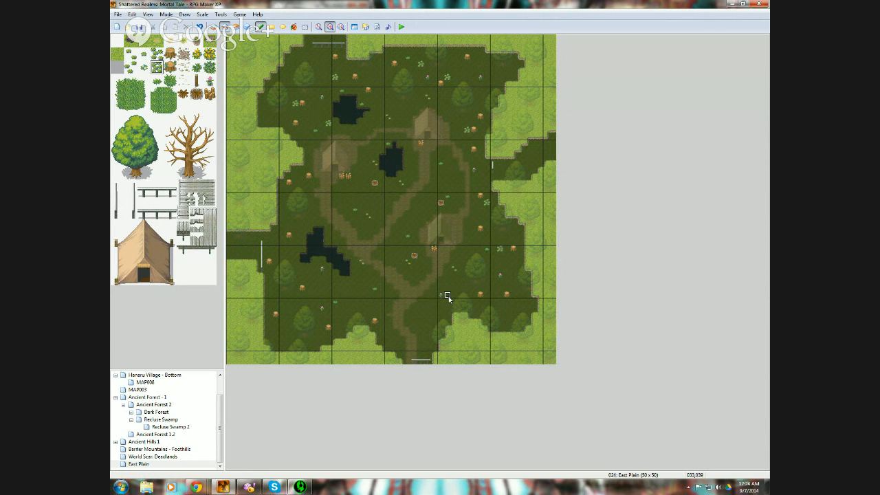
click(447, 292)
click(355, 302)
click(321, 281)
click(328, 288)
- Place dense green bushes near the plain's southwest, northeast and northwest edges
click(209, 67)
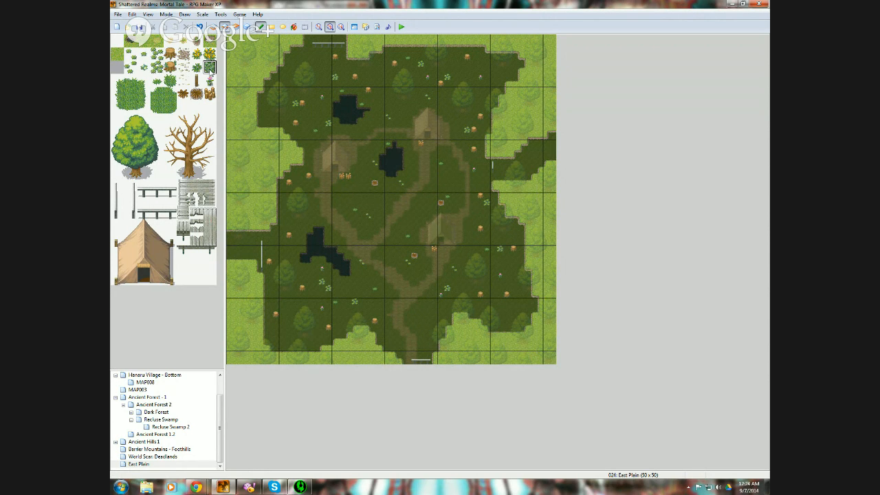
click(269, 301)
click(282, 336)
click(475, 64)
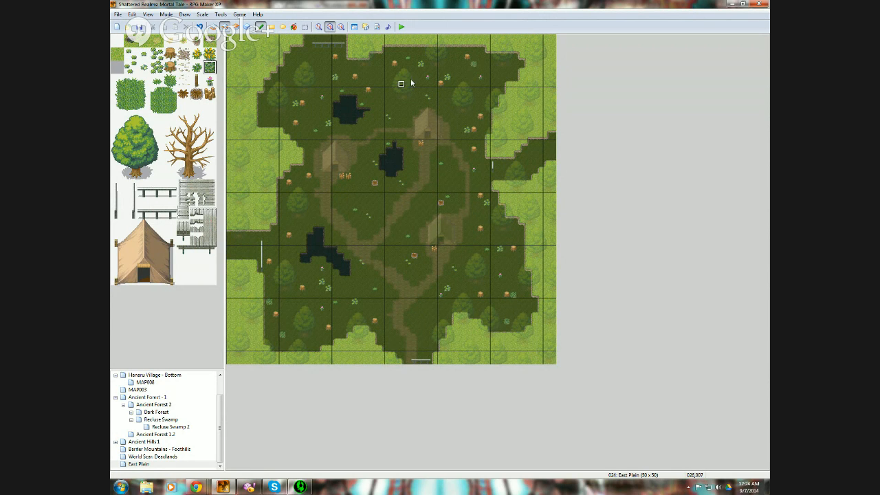
click(322, 64)
- Place small yellow plants in the southeast, northeast, northwest and western parts of the plain
click(197, 68)
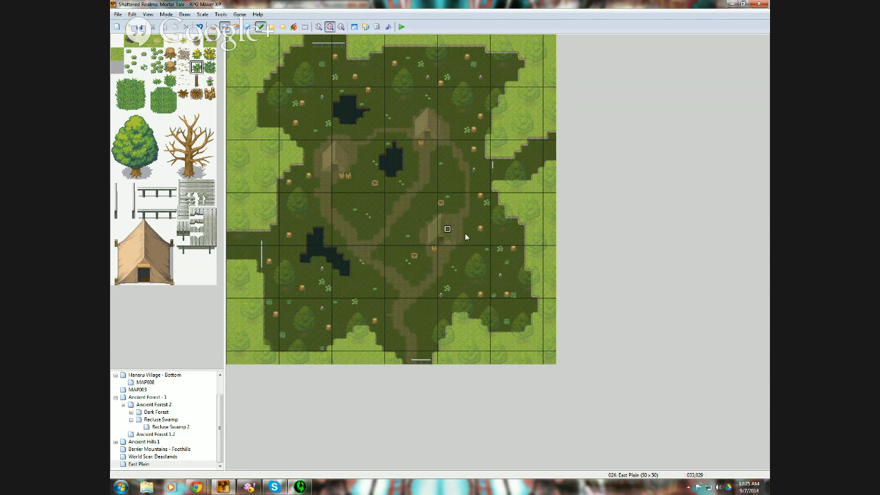
click(197, 55)
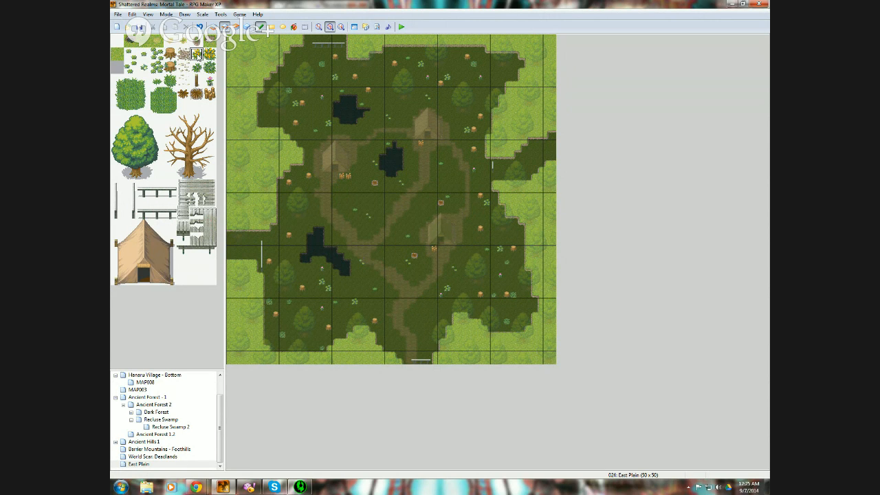
click(512, 283)
click(507, 308)
click(478, 90)
click(447, 71)
click(304, 117)
click(282, 123)
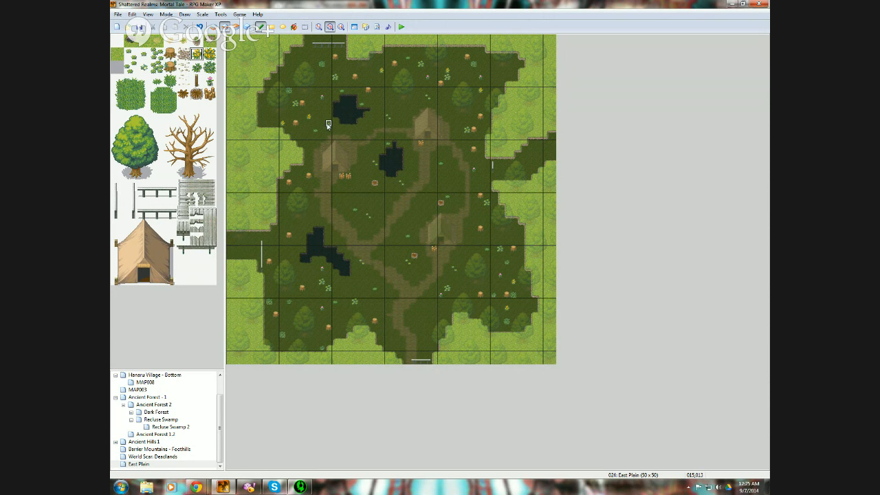
click(288, 224)
- Place fuller yellow plants in the northeast corner, the southeast and across the southwest of the plain
click(209, 55)
click(493, 71)
click(461, 58)
click(480, 308)
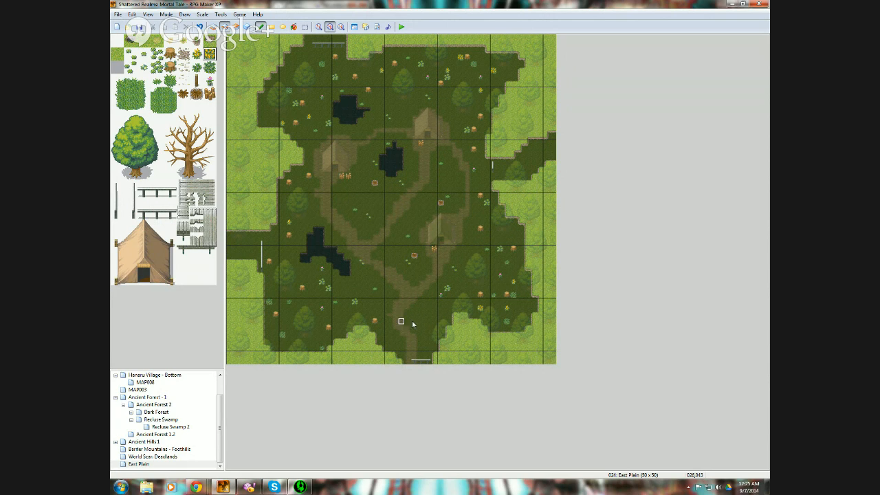
click(342, 317)
click(289, 317)
click(303, 303)
click(276, 289)
- Place two bare dead trees, one at the central path junction and one on the southern path
click(143, 68)
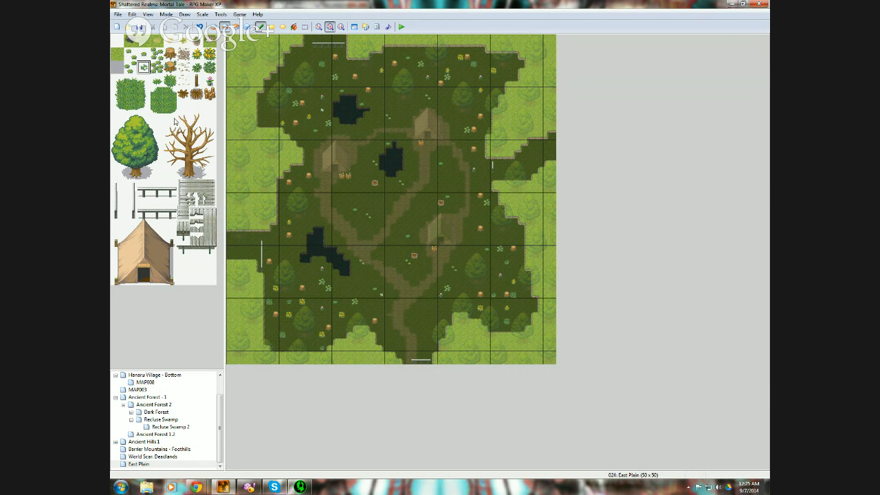
drag(176, 121, 216, 172)
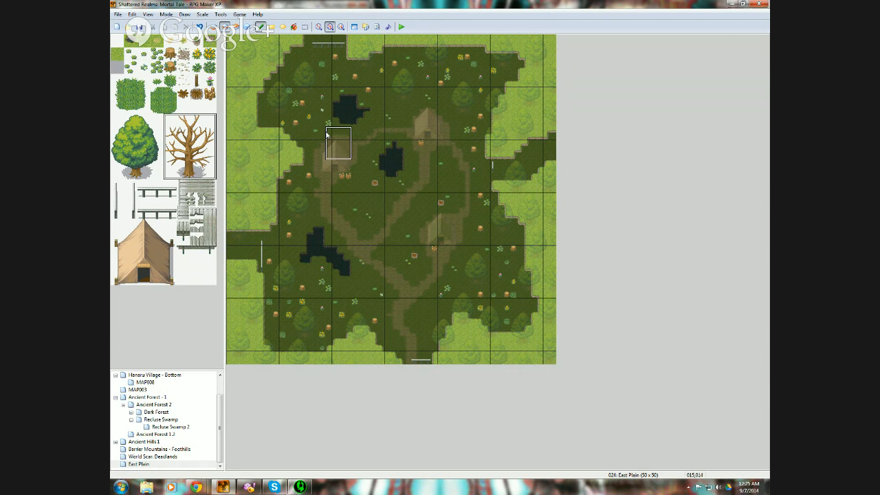
click(376, 235)
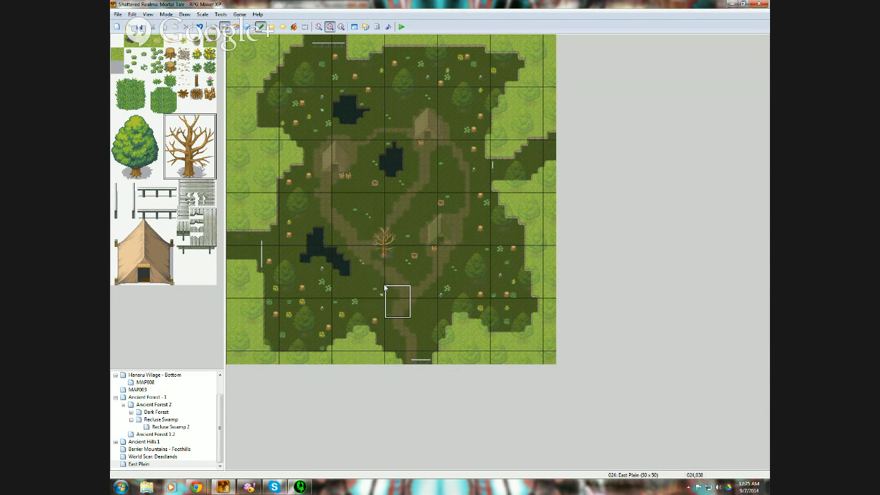
click(403, 307)
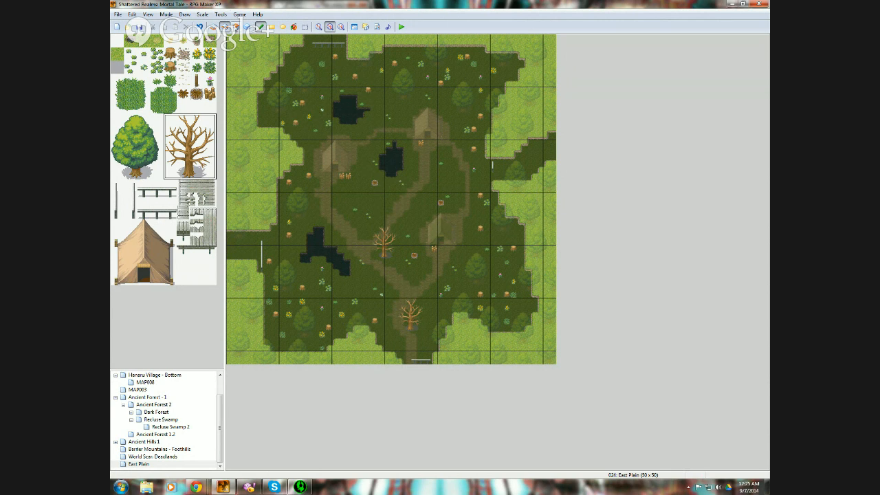
- Place full yellow plants on layer 3 among the trees along the map's southern and western edges
click(235, 27)
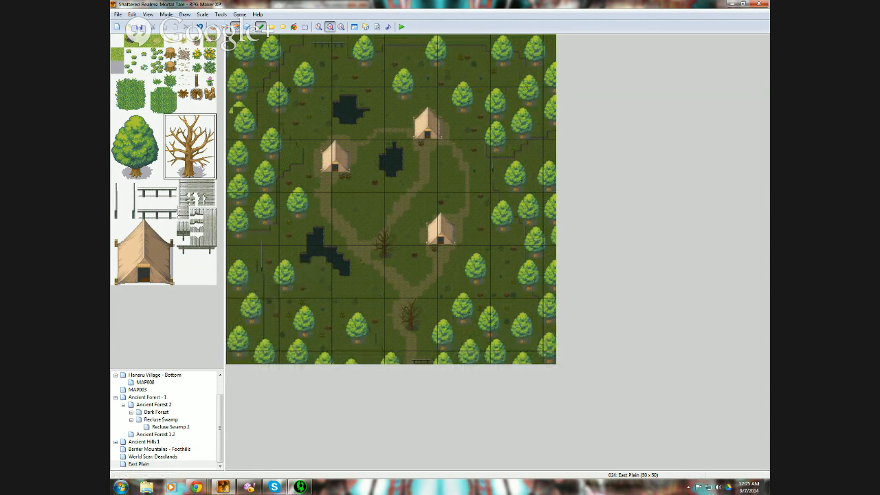
click(209, 54)
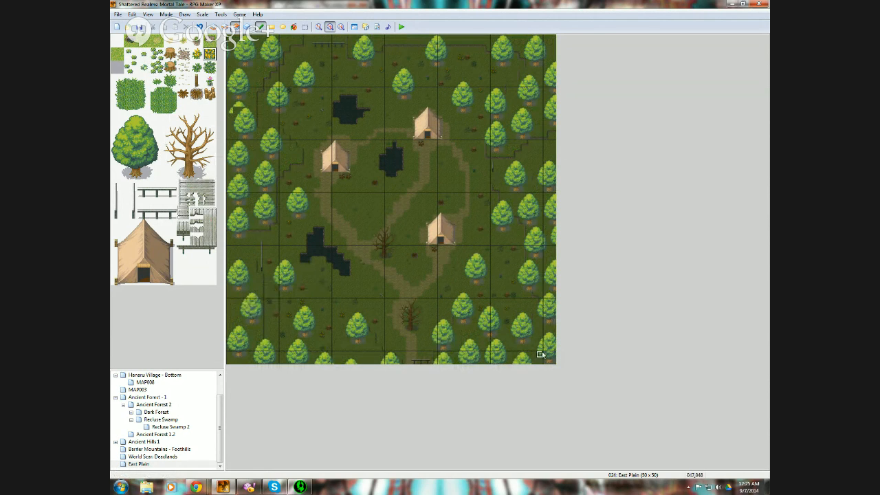
click(506, 342)
click(229, 316)
- Draw dark pond tiles on layer 3 at the map's southern and northern edges and northeast corner, then view all layers
click(117, 40)
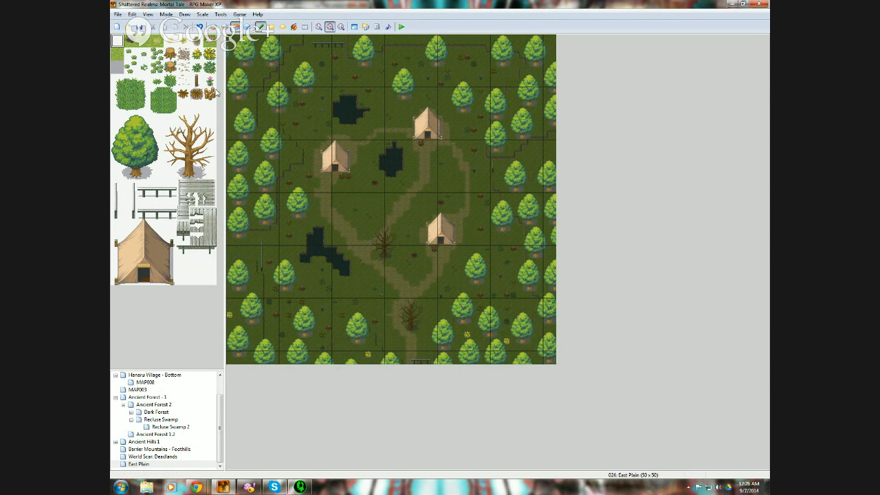
click(130, 40)
click(340, 355)
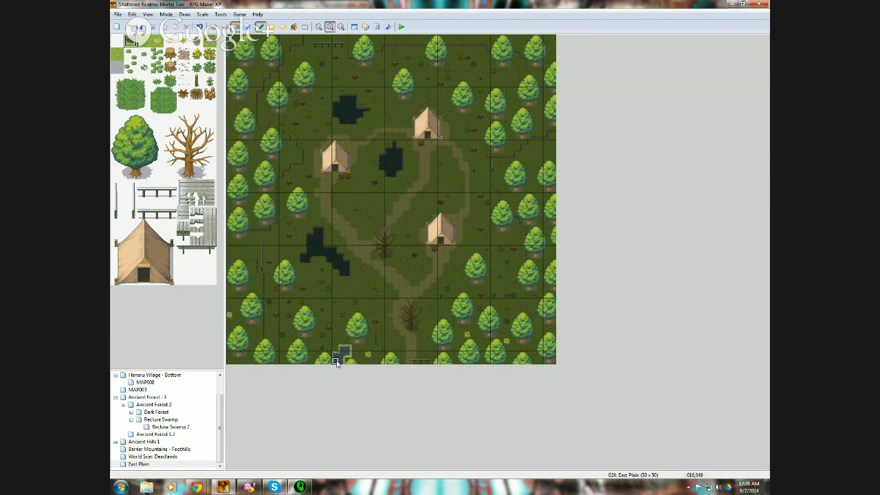
click(353, 356)
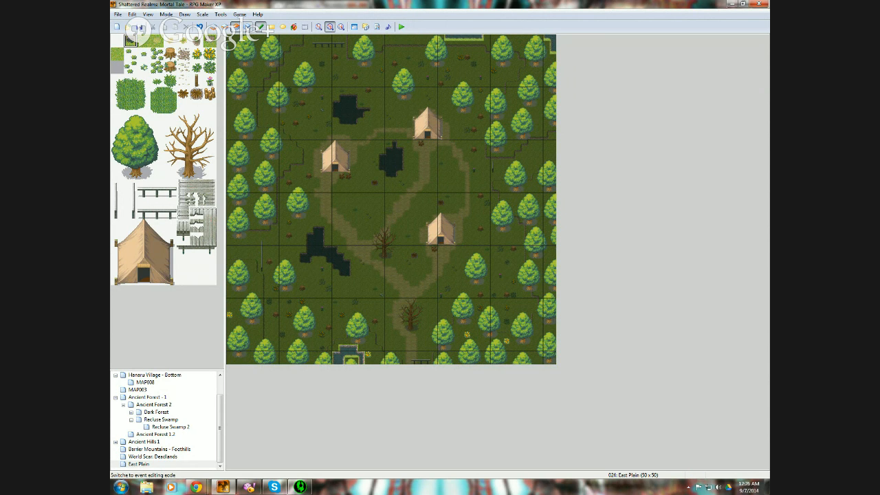
click(260, 26)
- Open the East Plain map properties, enable Auto-Change BGM and preview the Dreamlands track
right_click(172, 465)
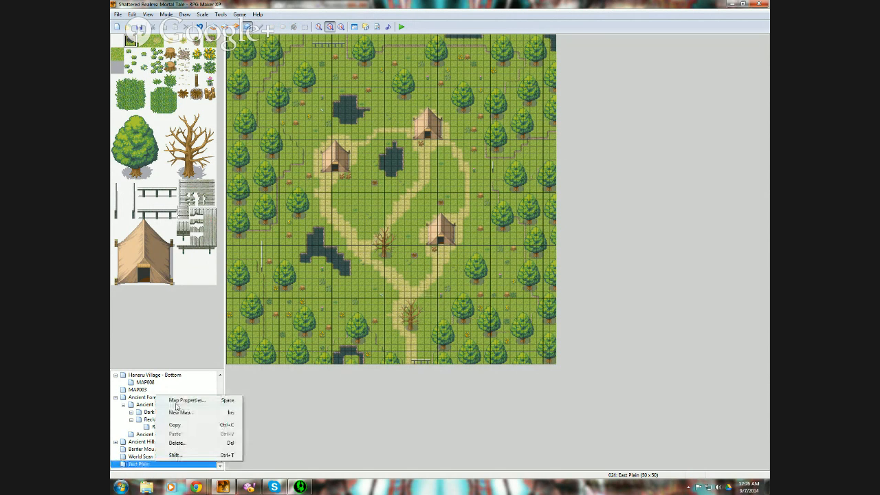
click(176, 400)
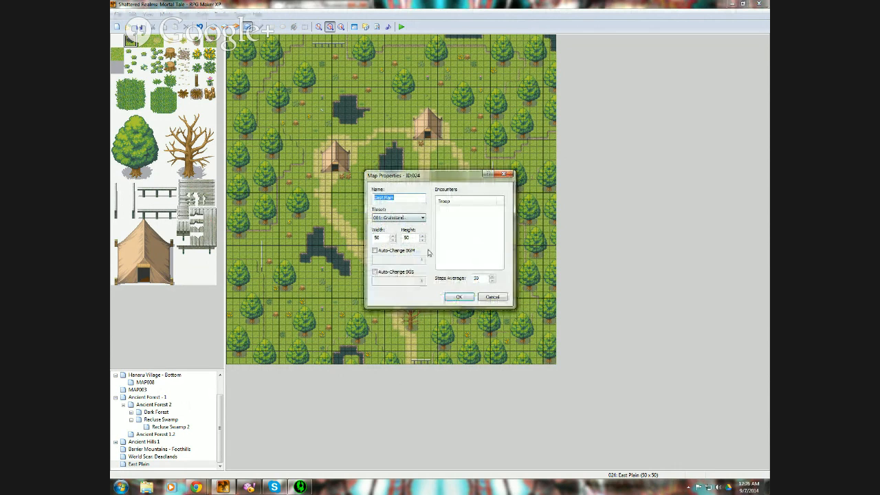
click(384, 253)
click(420, 260)
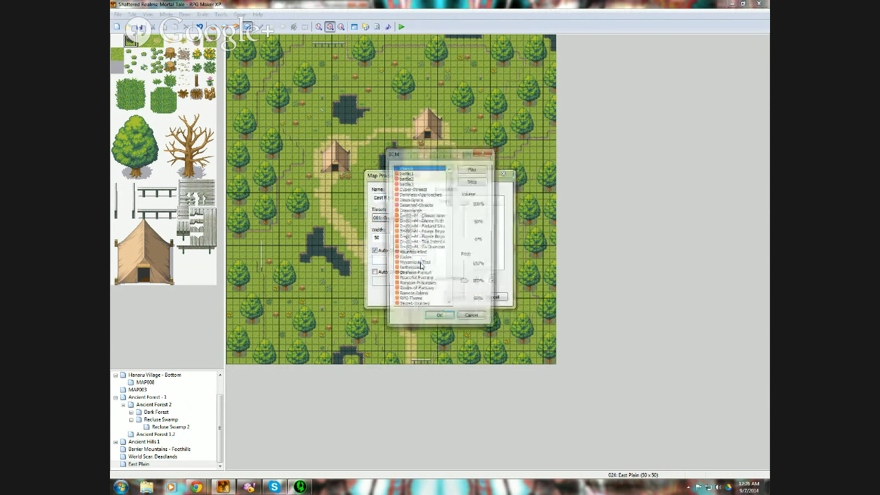
click(420, 211)
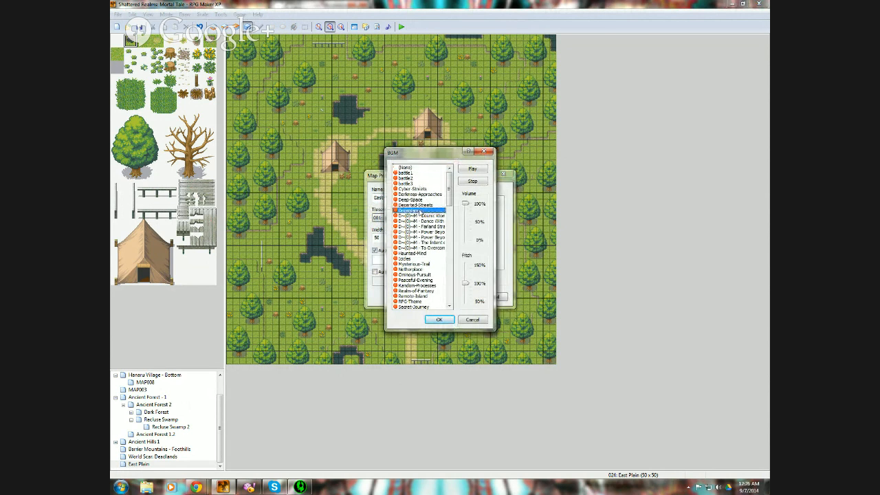
click(481, 171)
- Set the map's background music to RPG-Theme with a slightly lowered pitch
click(450, 306)
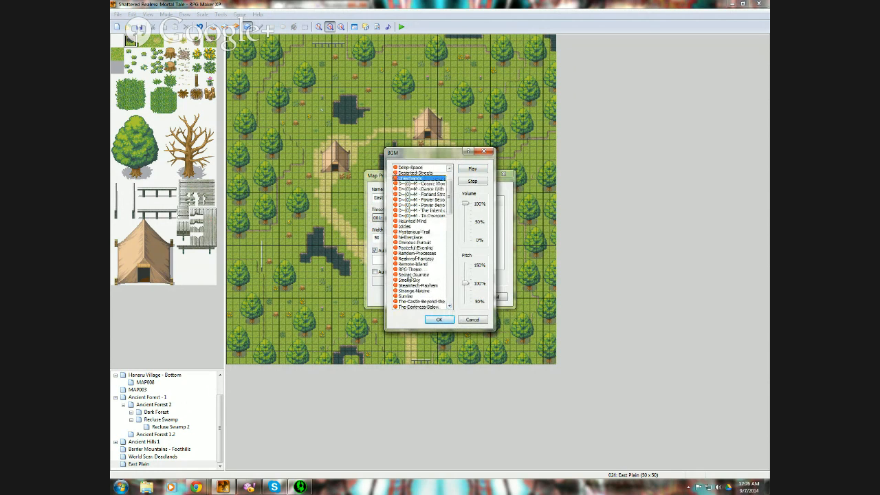
click(410, 275)
key(Up)
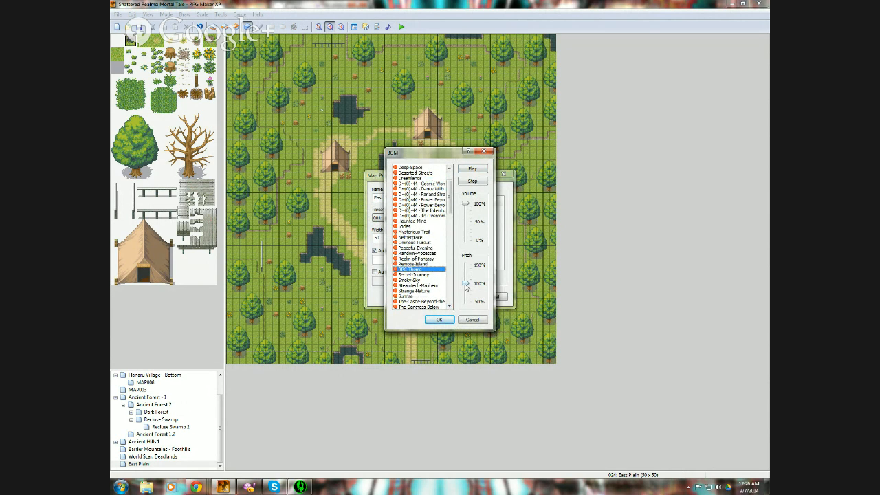
drag(465, 286, 465, 291)
click(471, 180)
click(439, 319)
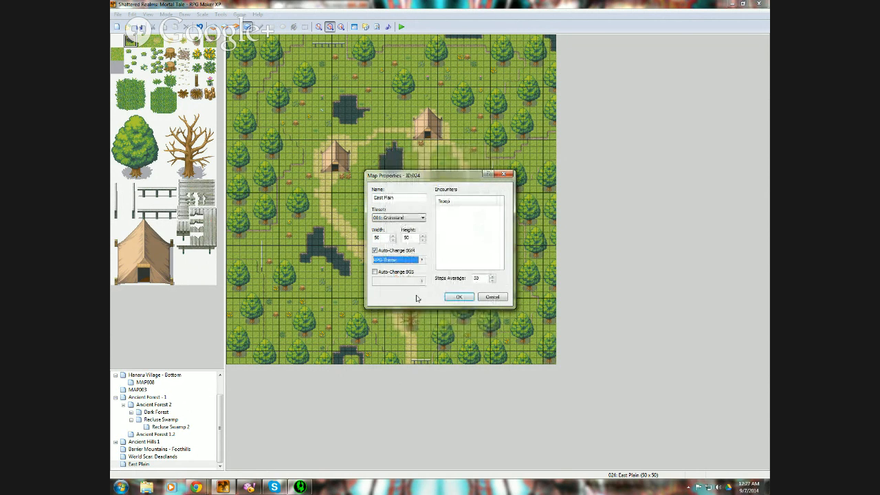
- Enable Auto-Change BGS for the map with the 002-Wind02 sound and apply the map properties
click(374, 272)
click(421, 281)
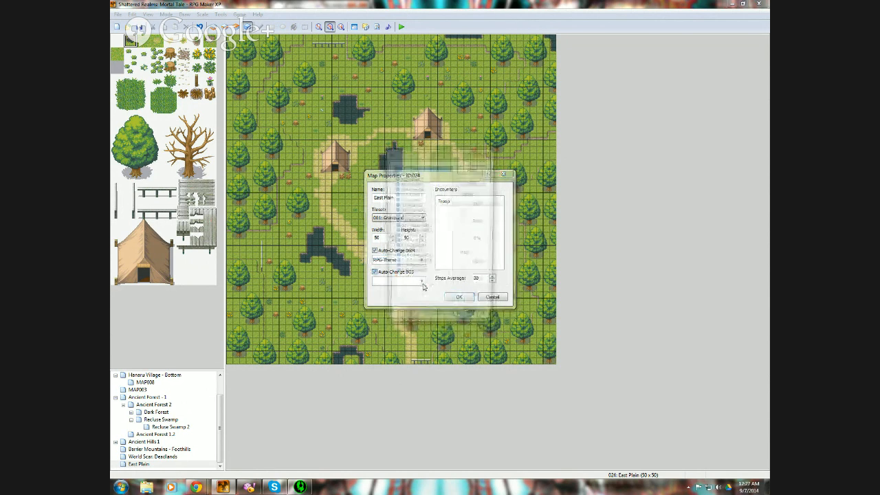
click(411, 178)
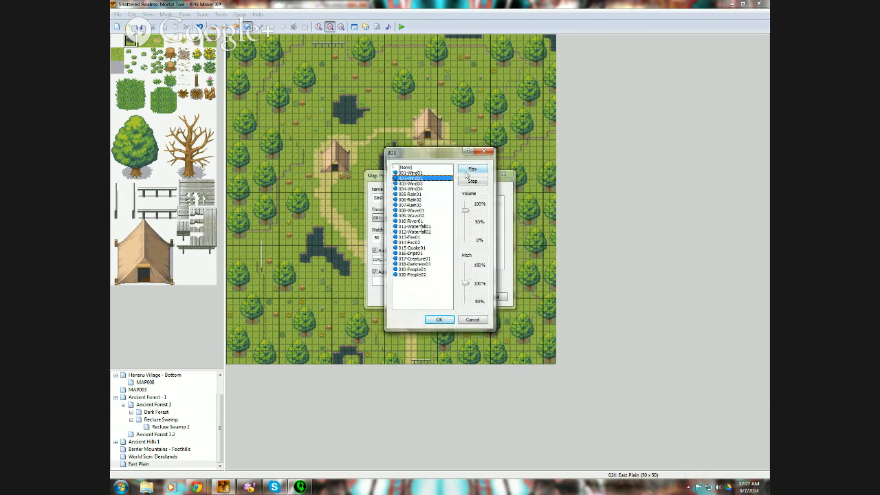
click(433, 321)
click(458, 296)
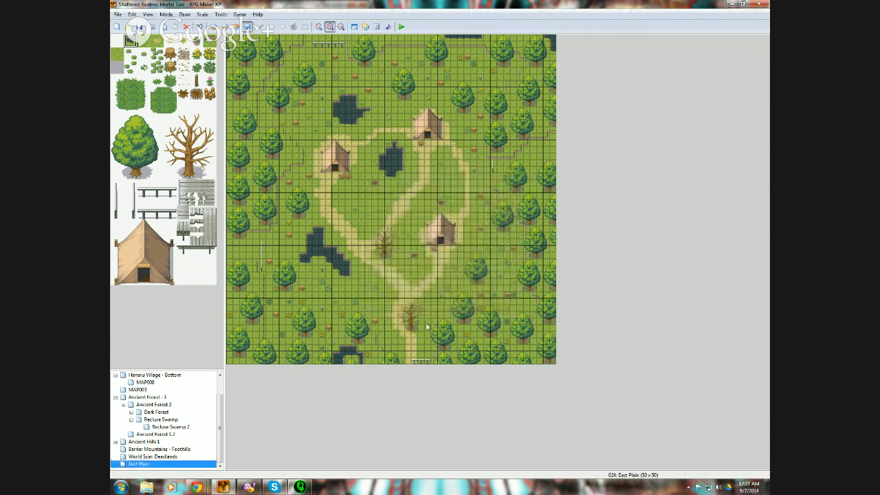
- Set the player's starting position on the southern path at 027,048, then save the project and start a new game in a playtest
right_click(409, 353)
key(Escape)
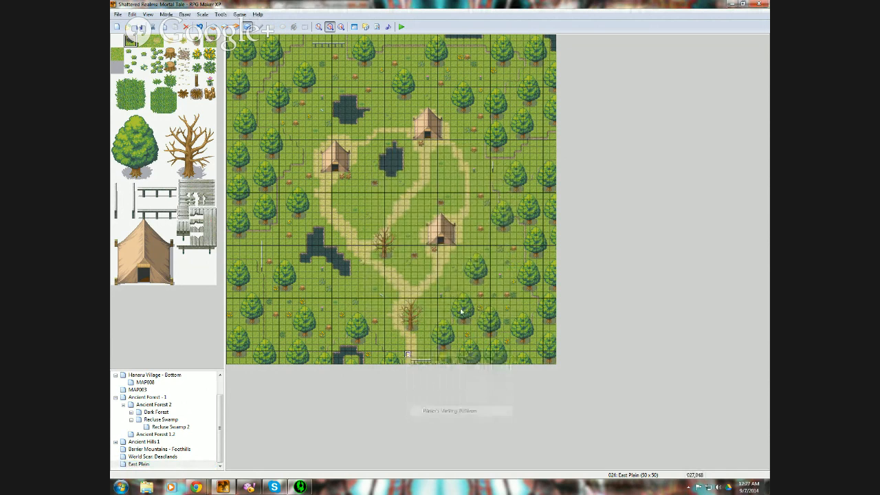
click(401, 26)
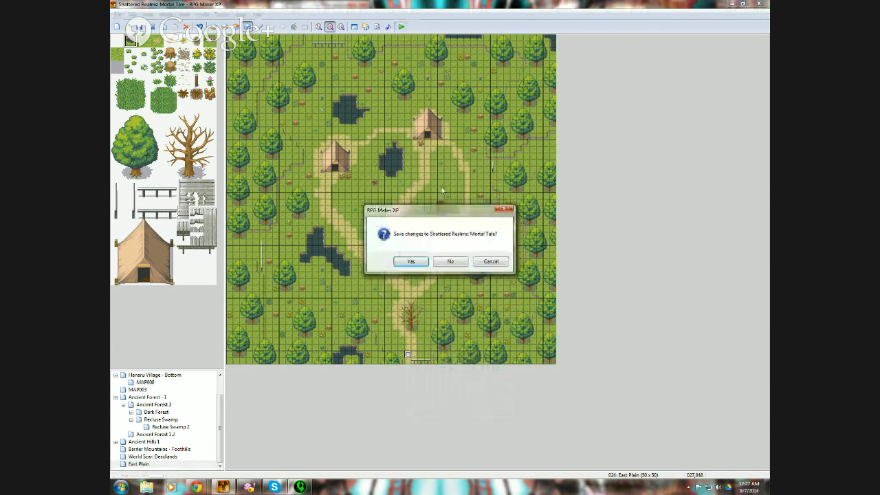
click(411, 263)
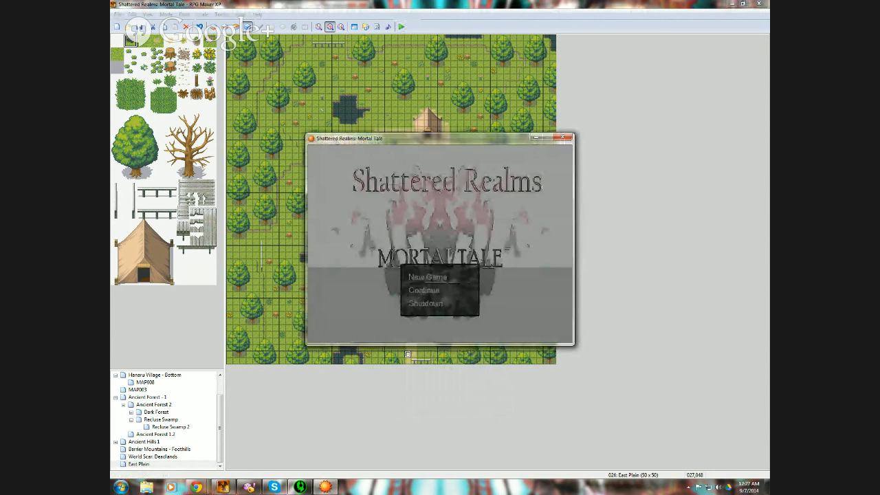
key(Return)
- Walk the character north along the western path, past the dead trees and pond, to inspect the map up to the western tent
key(Up)
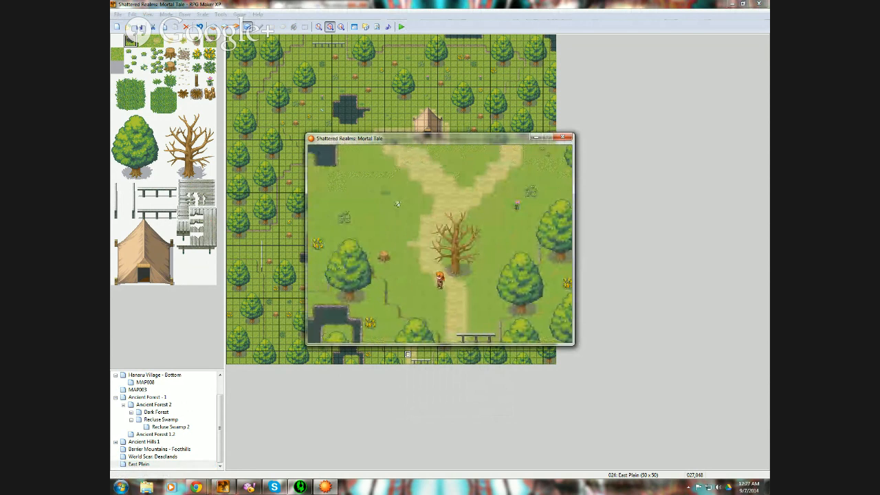
key(Up)
key(Left)
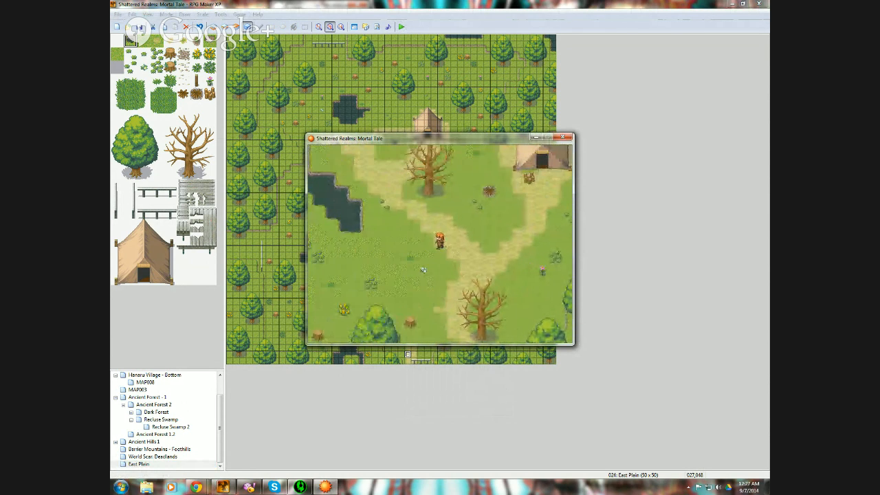
key(Up)
key(Left)
key(Up)
key(Left)
key(Up)
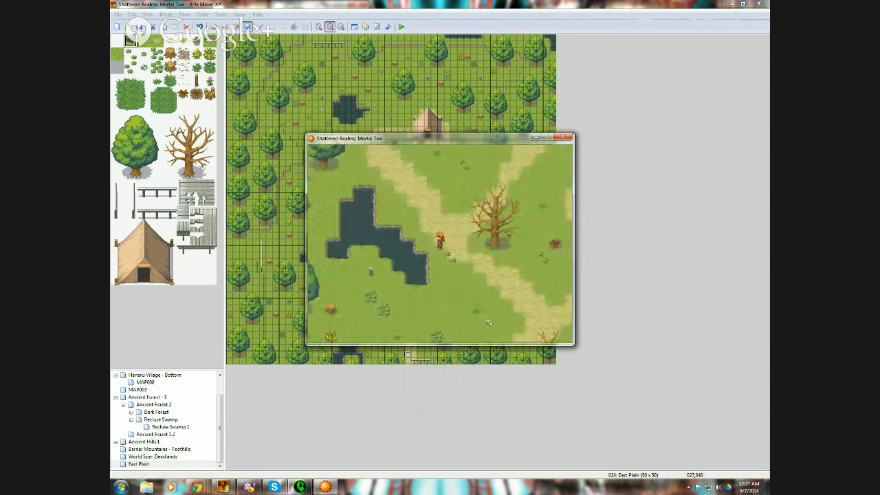
key(Left)
key(Up)
key(Left)
key(Up)
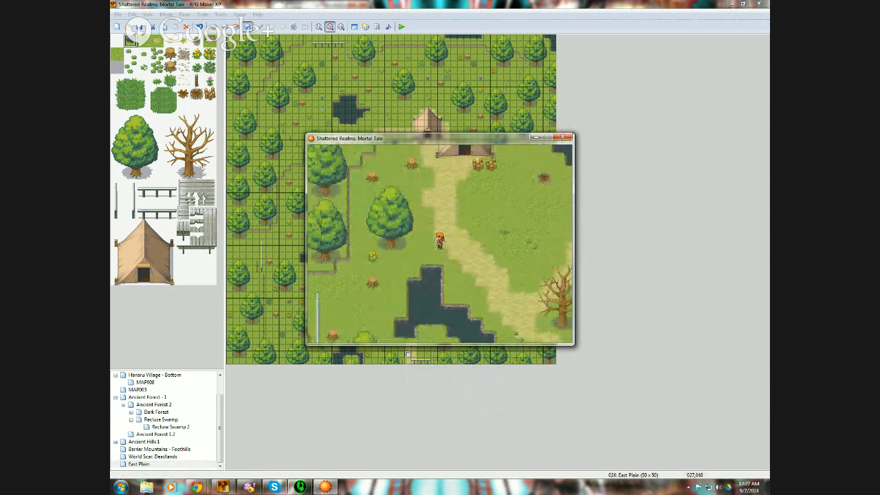
key(Up)
key(Left)
key(Up)
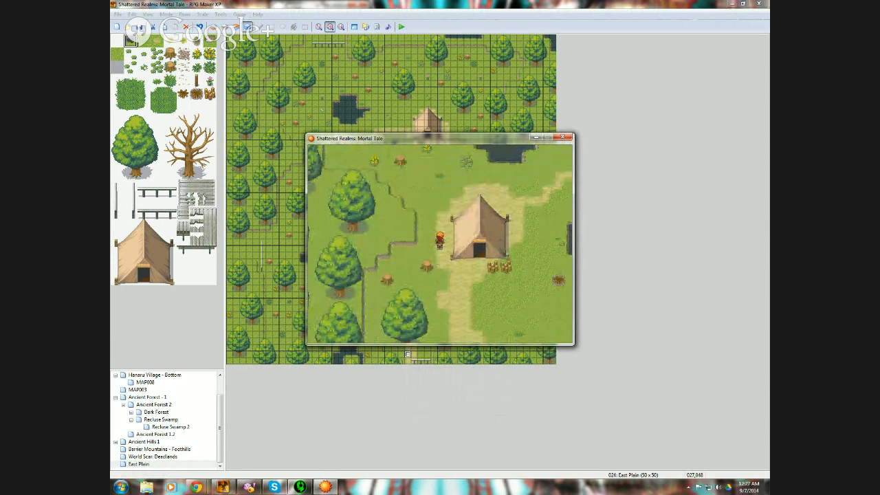
- Walk the character past the northern pond to the fence, then east among the trees to inspect the northern area
key(Left)
key(Up)
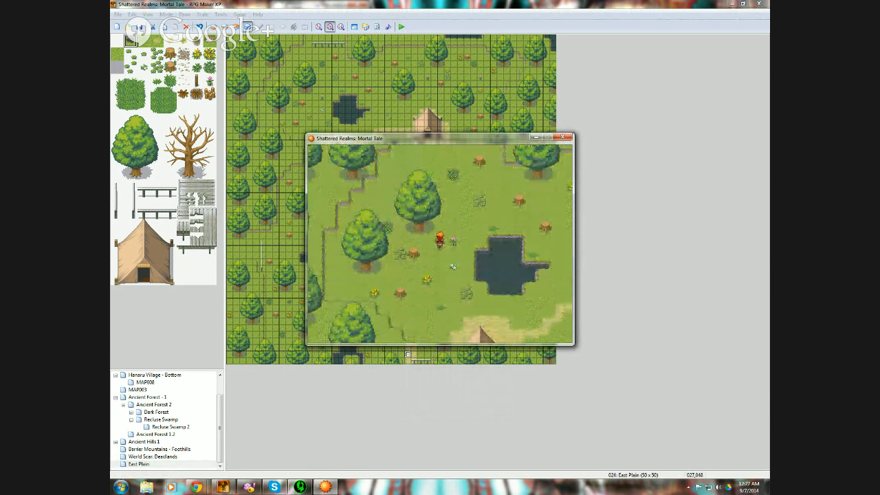
key(Up)
key(Right)
key(Up)
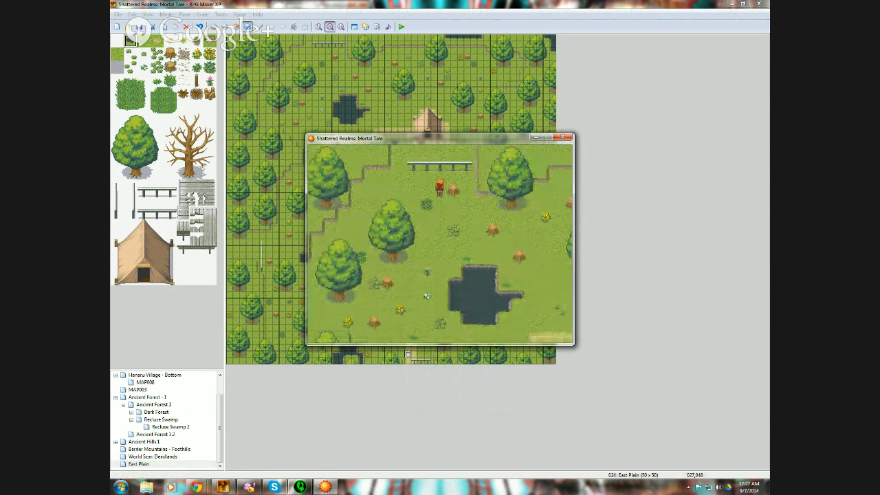
key(Left)
key(Right)
key(Down)
key(Right)
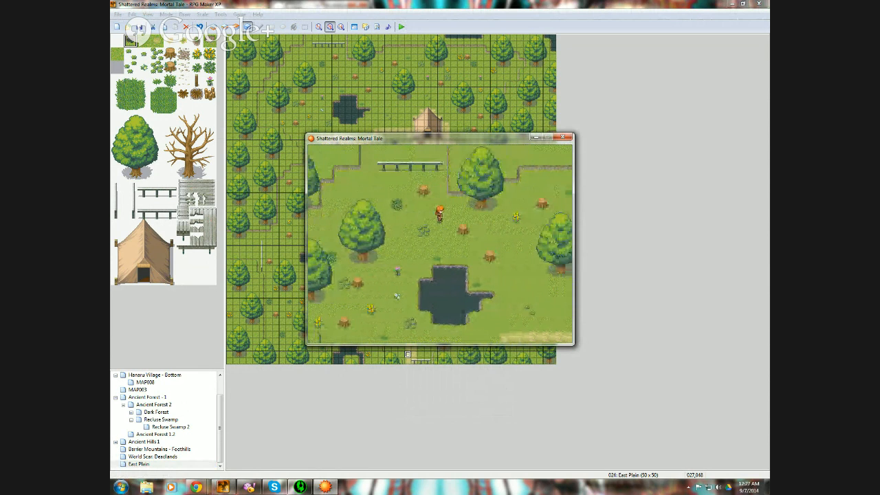
key(Right)
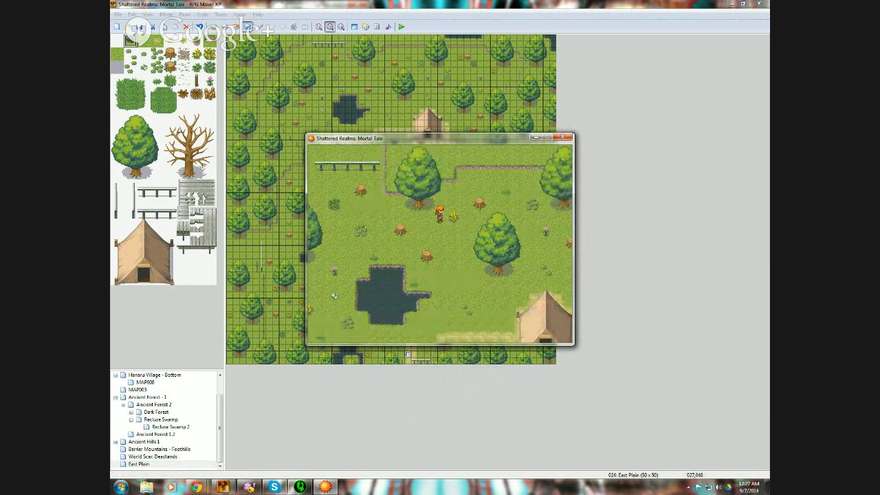
key(Right)
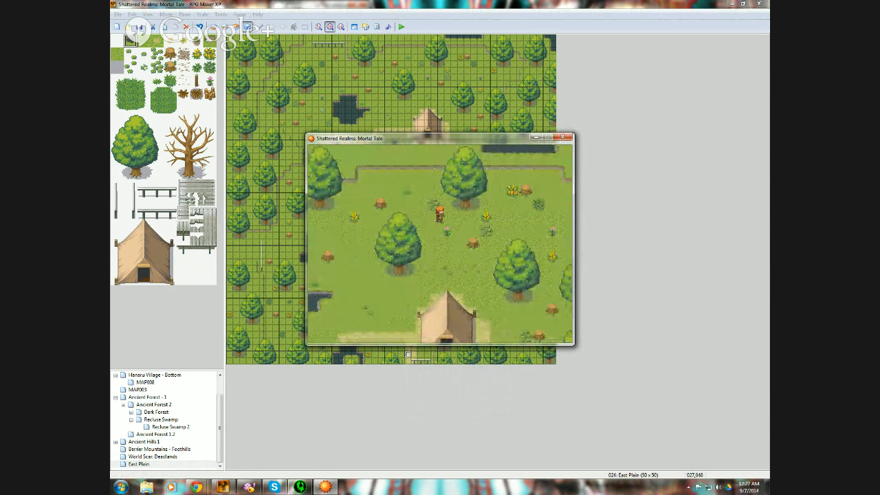
key(Right)
key(Down)
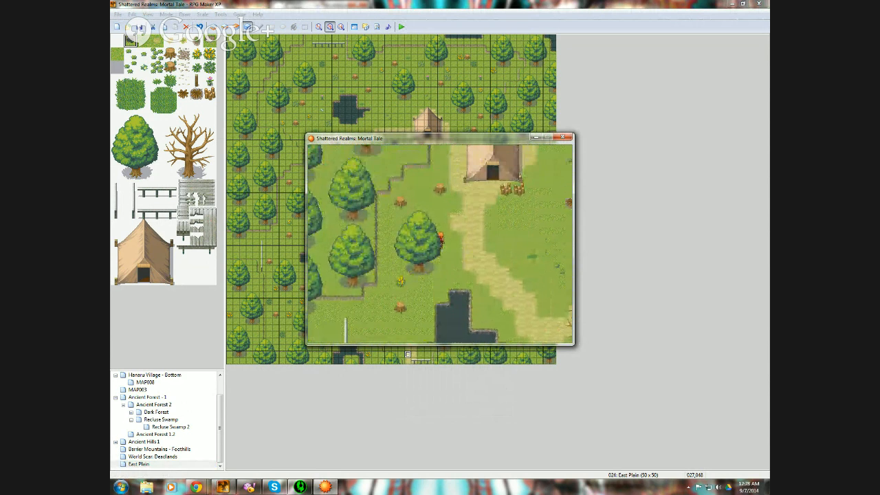
- Walk the character from the western tent back up to the northern pond, then end the playtest
key(Up)
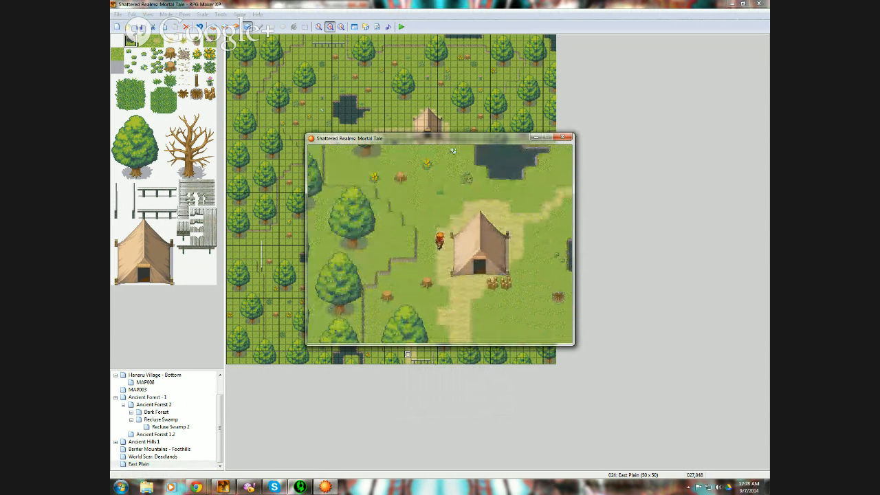
key(Up)
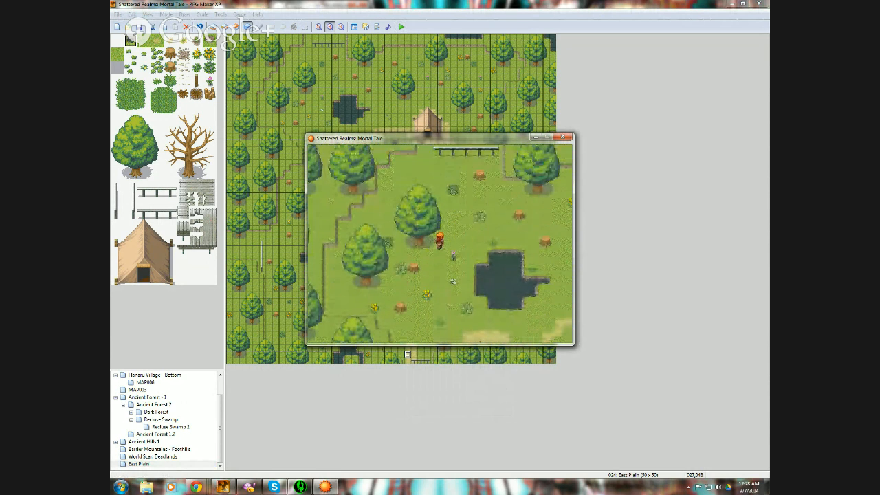
key(Right)
key(Up)
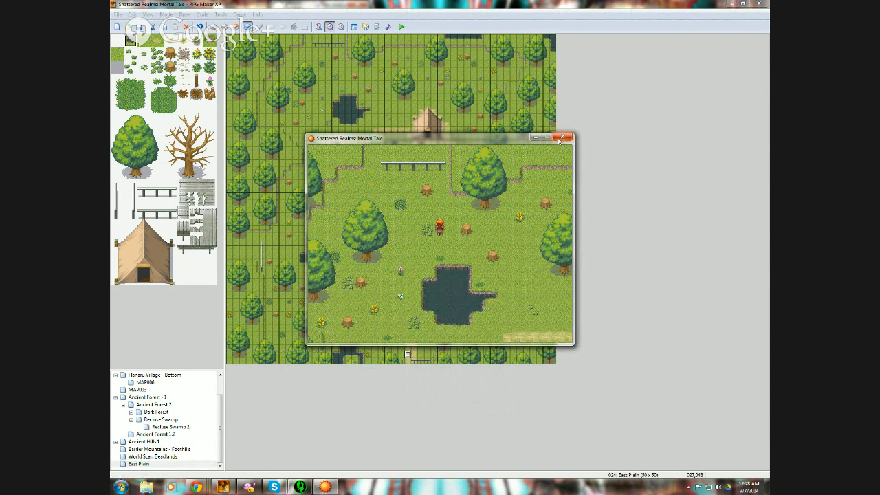
key(alt+F4)
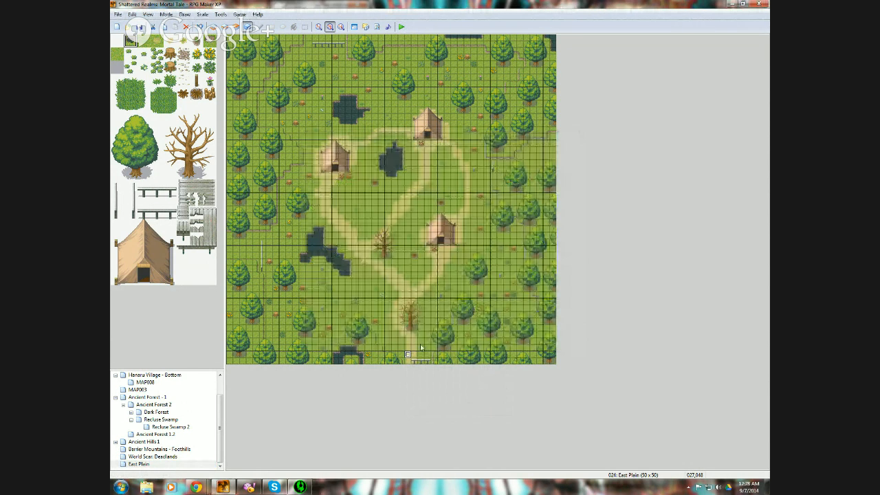
- Create an event at the southern path exit, 027,049, and add a Transfer Player command with its location selection open
right_click(407, 360)
click(432, 369)
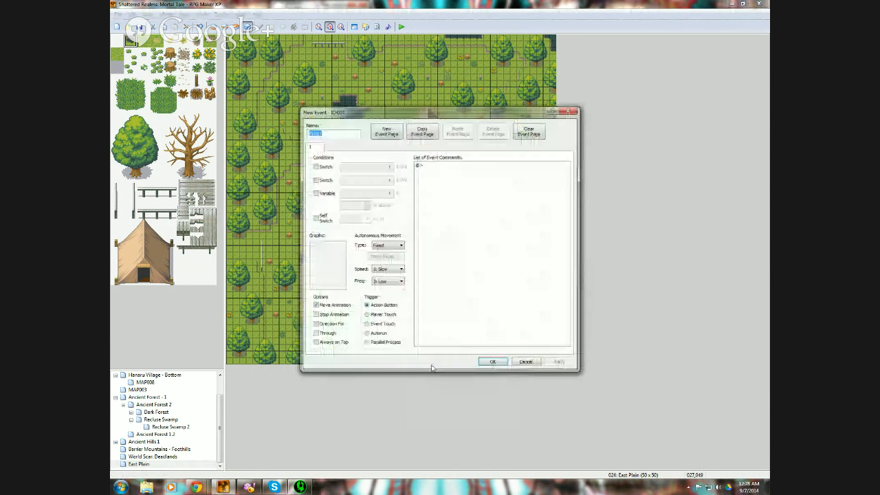
double_click(432, 171)
click(461, 189)
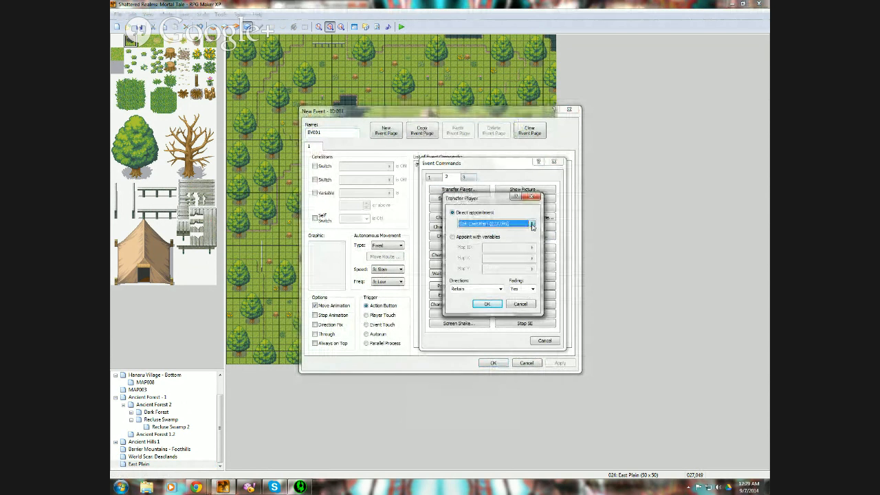
click(533, 225)
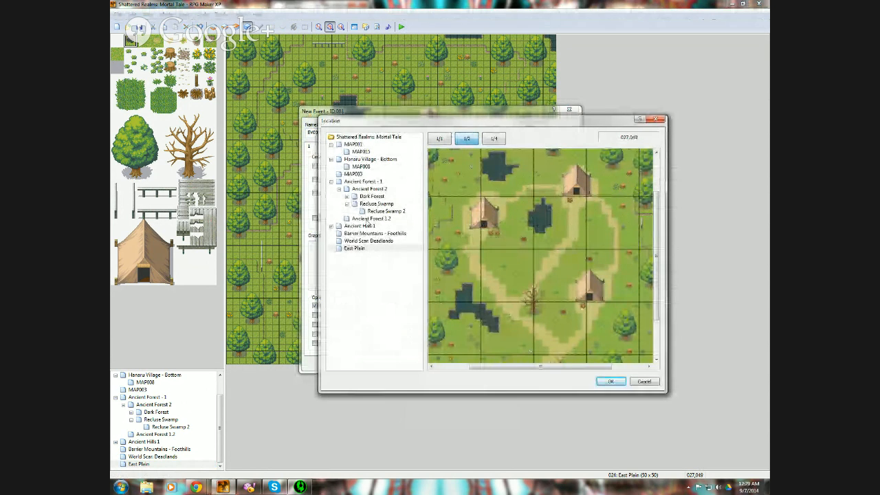
- Set the transfer destination to Ancient Forest 1.2 at 015,001 and the event's trigger to Player Touch
click(371, 218)
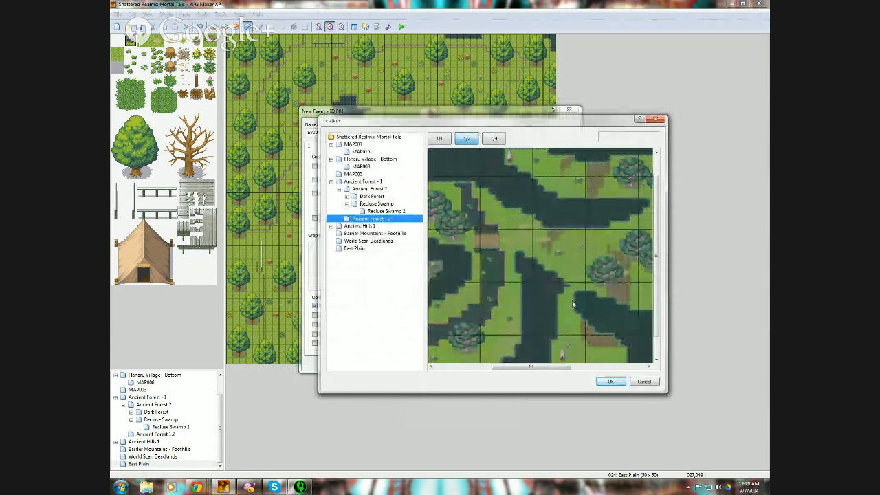
drag(552, 368, 497, 372)
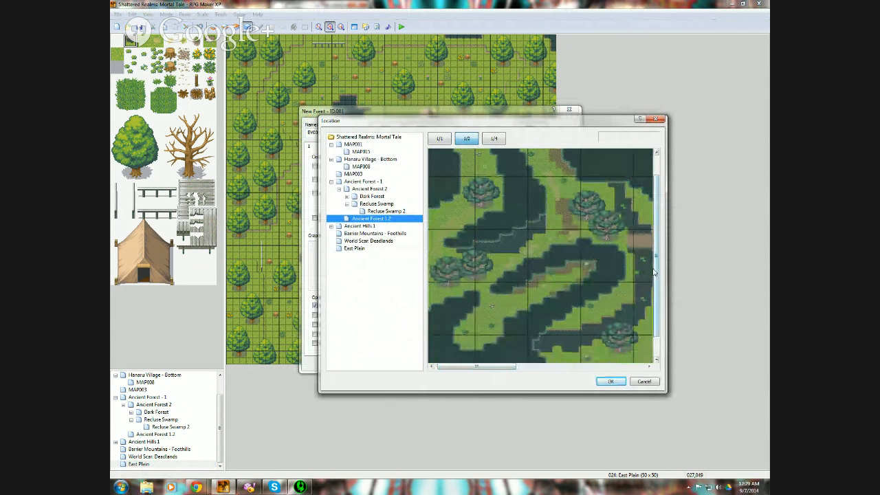
scroll(505, 363, up, 2)
mouse_move(506, 365)
mouse_down()
mouse_move(631, 364)
mouse_move(499, 365)
mouse_up()
click(530, 159)
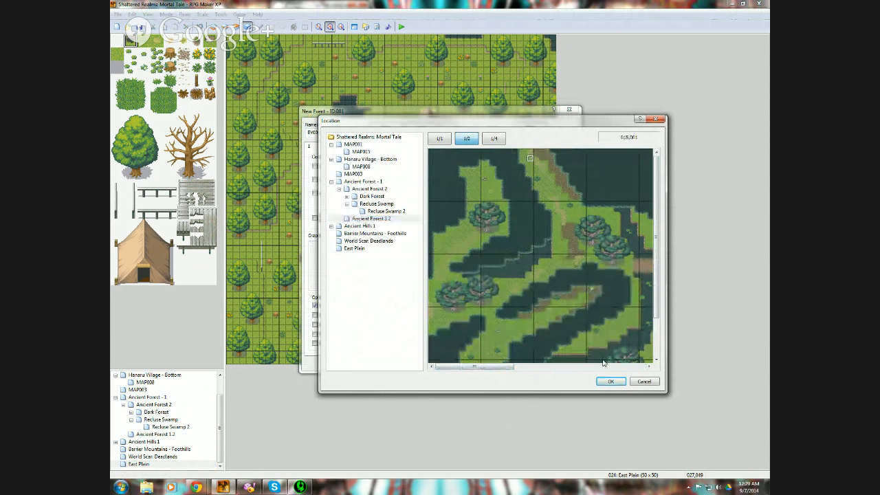
click(611, 381)
click(487, 305)
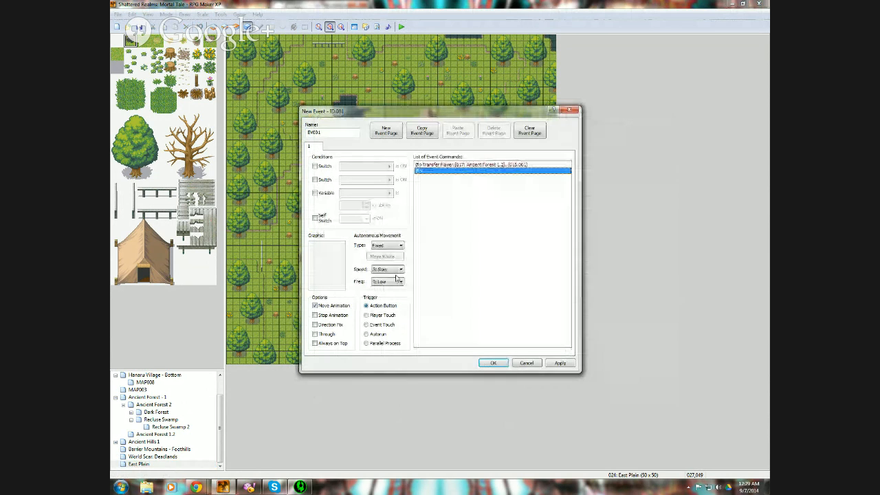
click(382, 315)
click(493, 363)
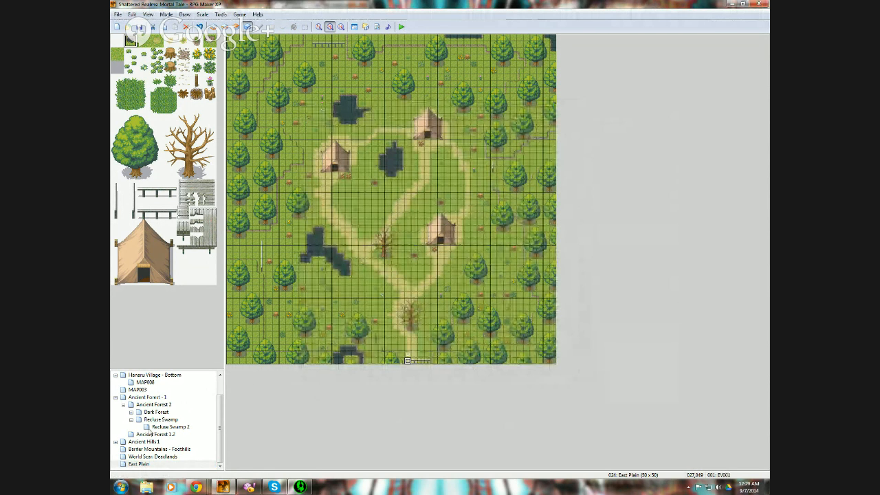
- In the Ancient Forest 1.2 map, create an event at the northern path exit, 015,000, and add a Transfer Player command
click(164, 406)
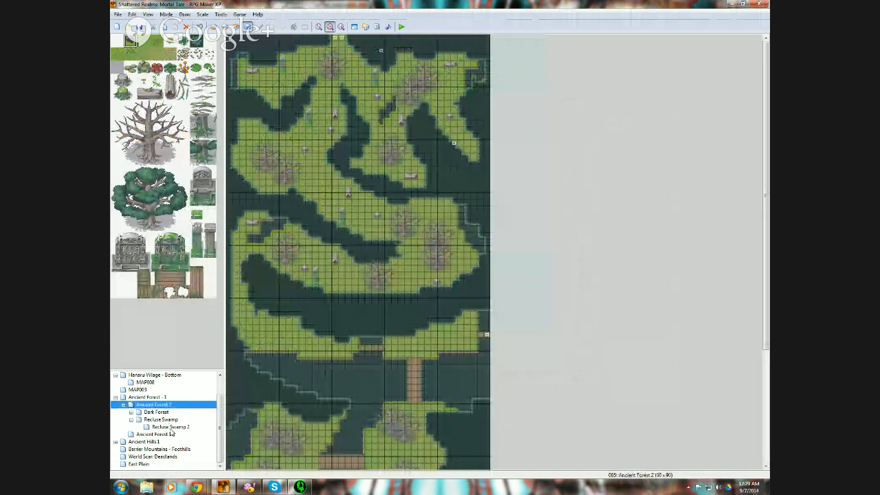
click(169, 434)
right_click(329, 38)
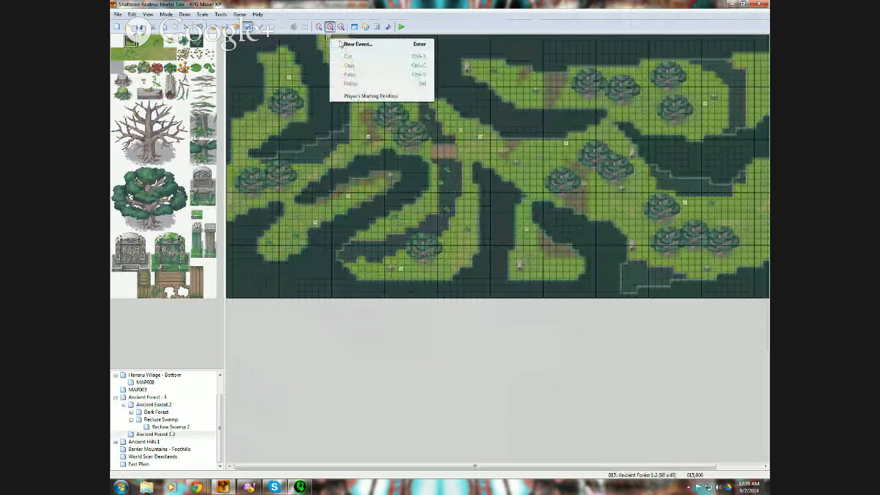
click(348, 44)
double_click(462, 167)
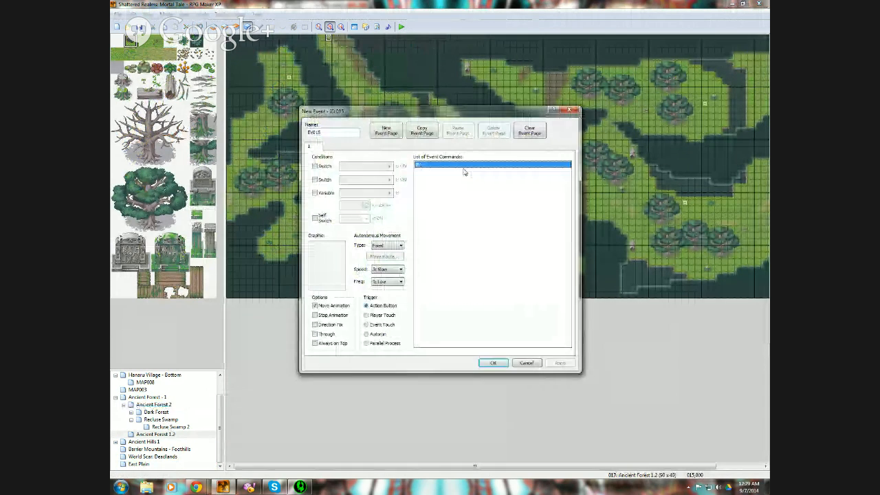
click(447, 177)
click(454, 189)
- Set the transfer destination to East Plain at 027,048 and the event's trigger to Player Touch
click(532, 223)
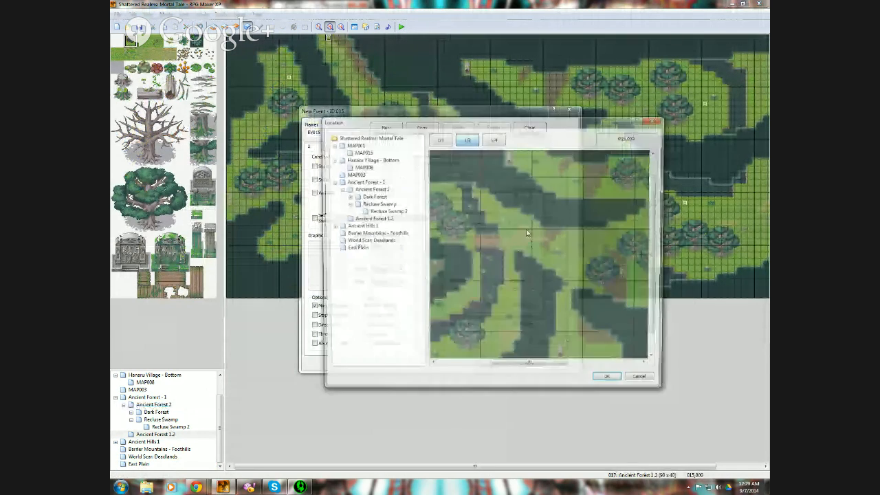
click(363, 249)
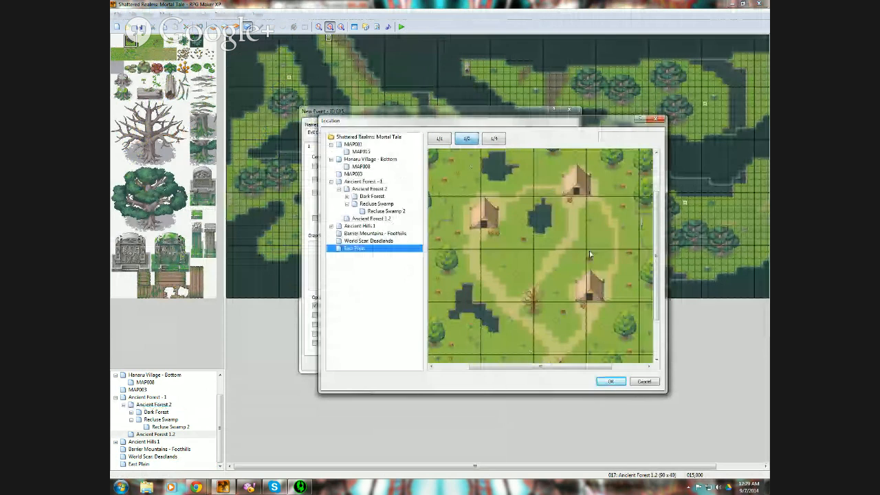
drag(656, 261, 660, 314)
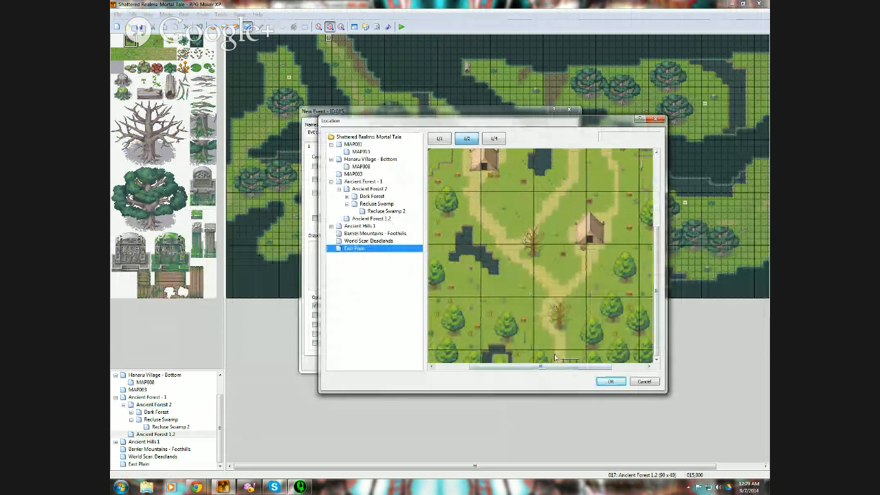
click(610, 382)
click(487, 304)
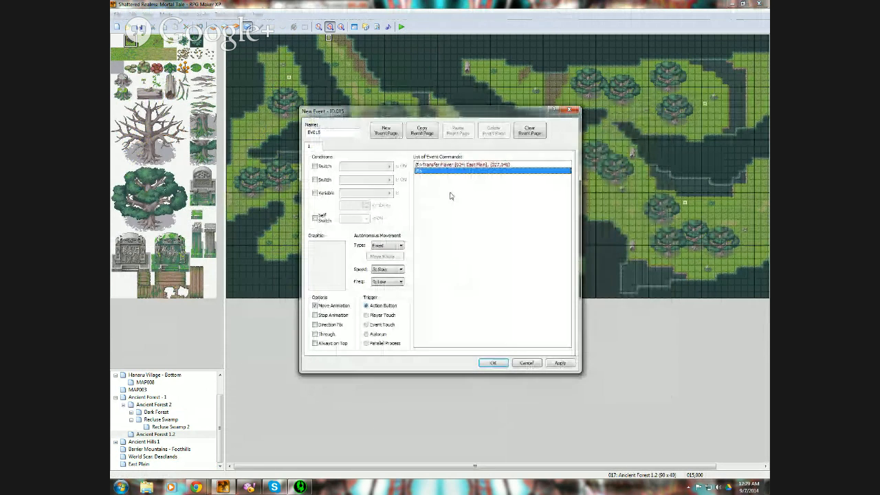
click(392, 316)
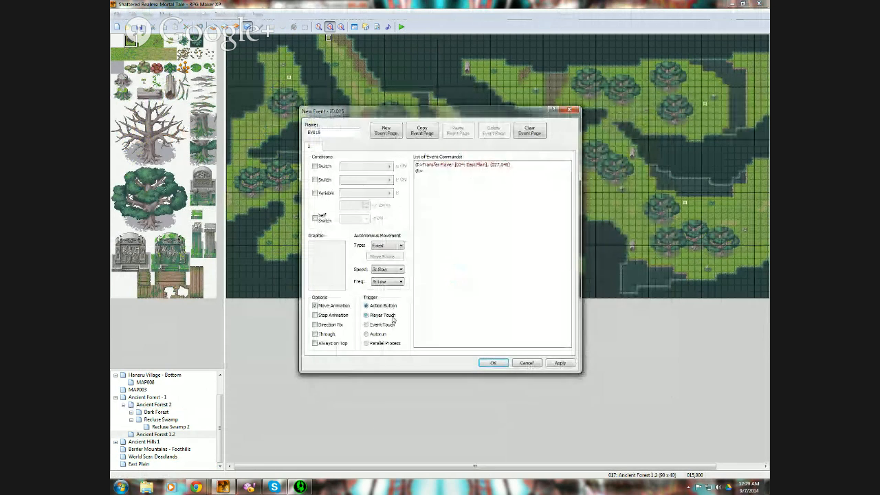
click(489, 363)
- Copy the northern exit's transfer event onto the neighbouring path tiles, two to its east and one to its west at 014,000
right_click(328, 37)
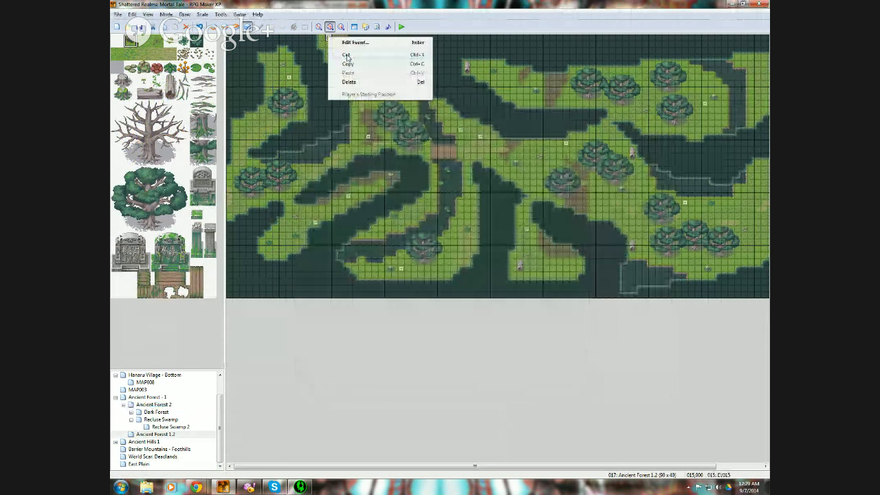
click(347, 63)
click(337, 41)
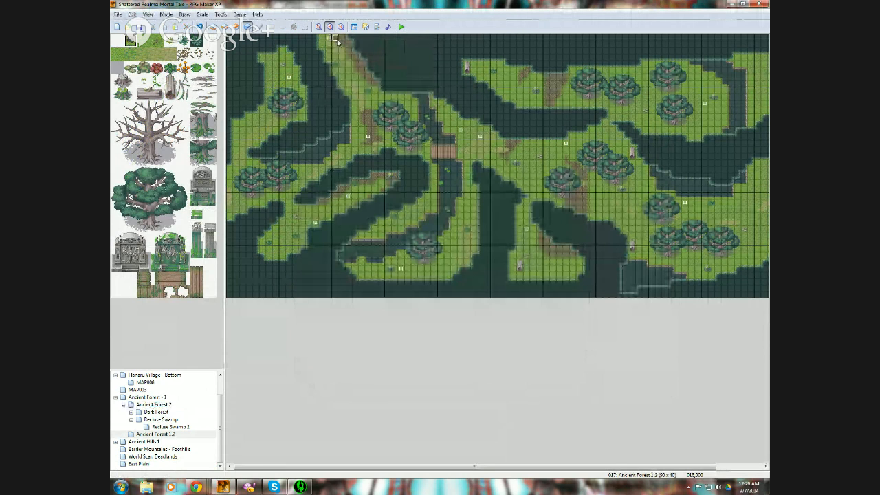
key(ctrl+v)
click(343, 39)
key(ctrl+v)
click(323, 39)
key(ctrl+v)
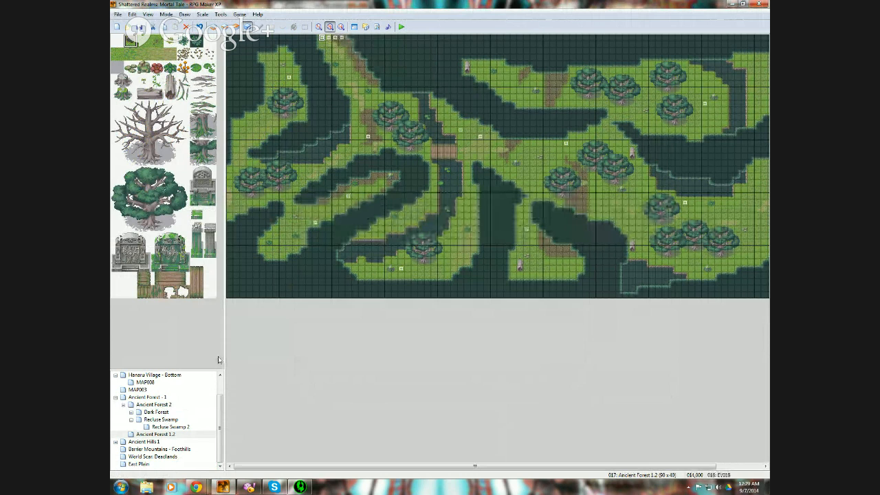
- In the East Plain map, create an event at 046,022 among the eastern trees and start adding its first command
click(141, 464)
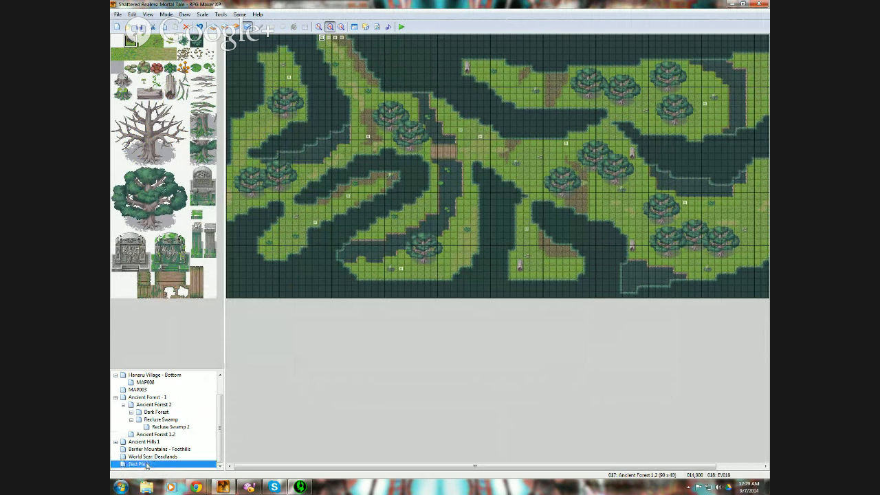
click(534, 184)
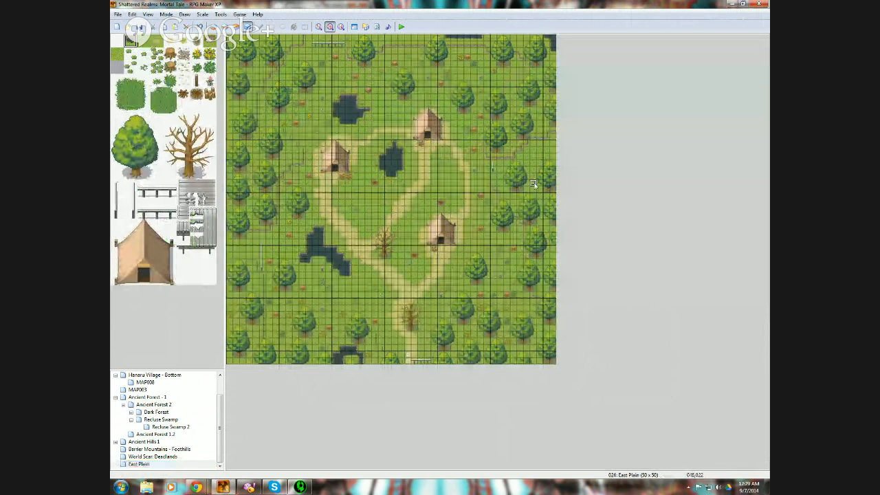
right_click(533, 185)
click(550, 187)
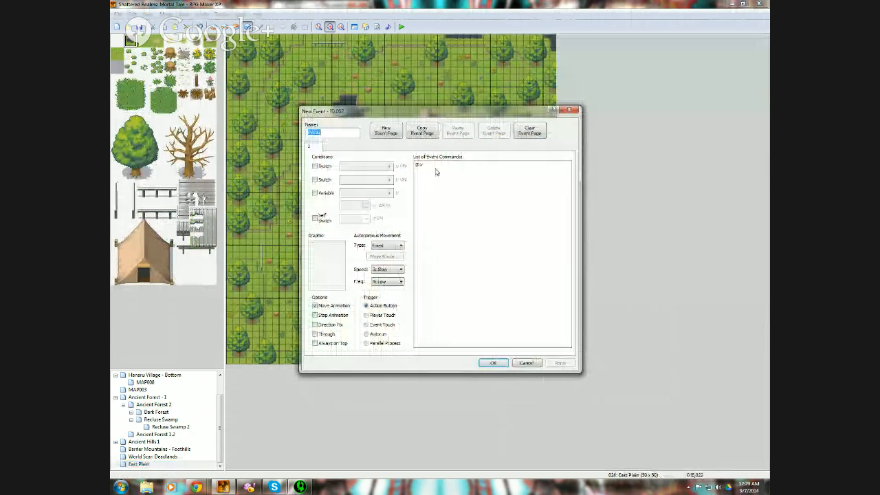
double_click(436, 172)
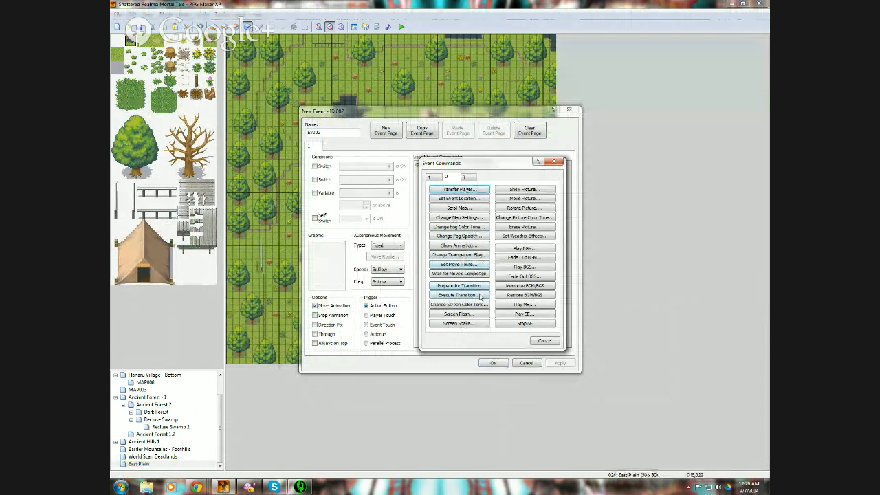
- Add a Change Map Settings command with fog graphic 002-Clouds01, opacity 64, normal blending, zoom 200 and SX -4
click(476, 214)
click(475, 244)
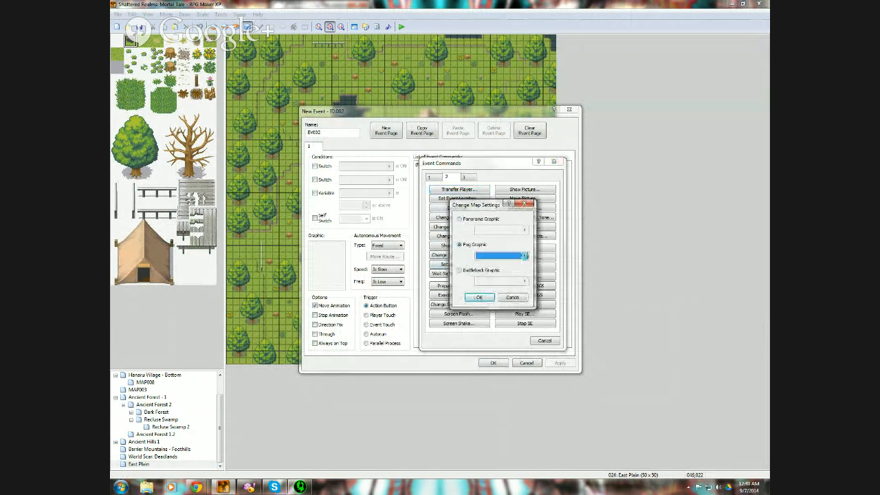
click(524, 255)
key(Down)
key(Down)
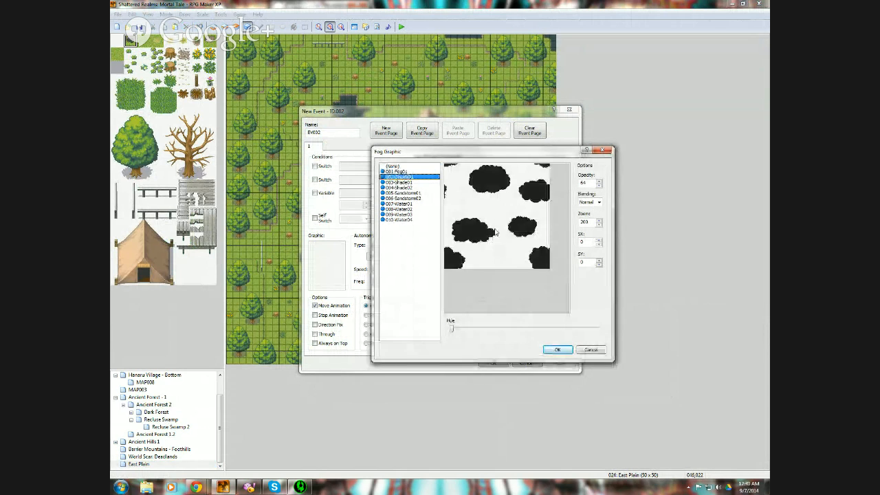
click(599, 243)
click(558, 349)
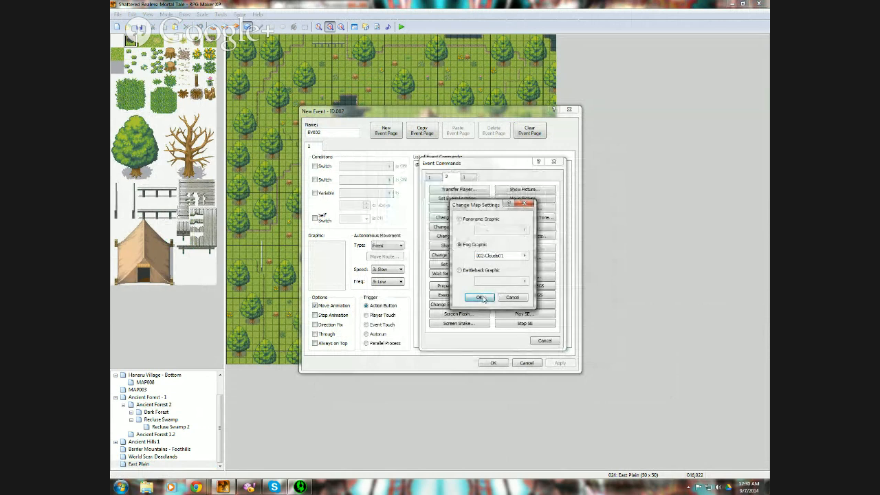
click(480, 297)
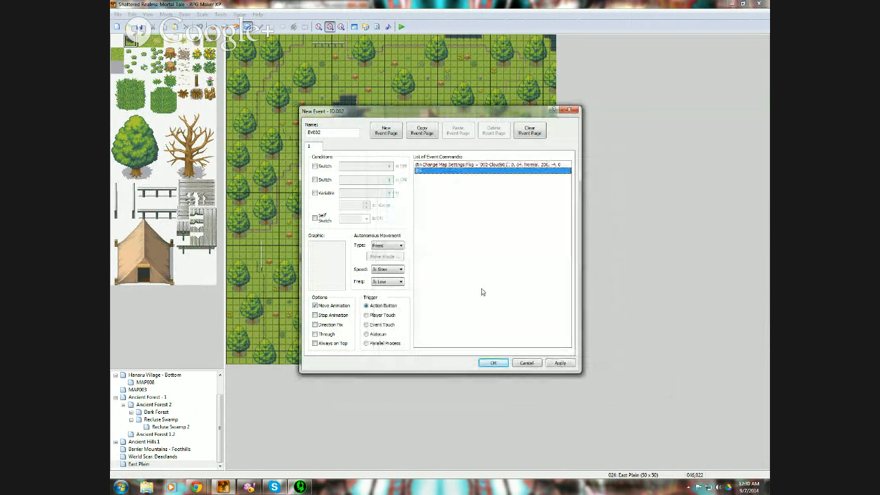
- Set the event's trigger to Autorun and add a Change Screen Color Tone command with red 51, green 34 and blue 34 over 20 frames
click(374, 316)
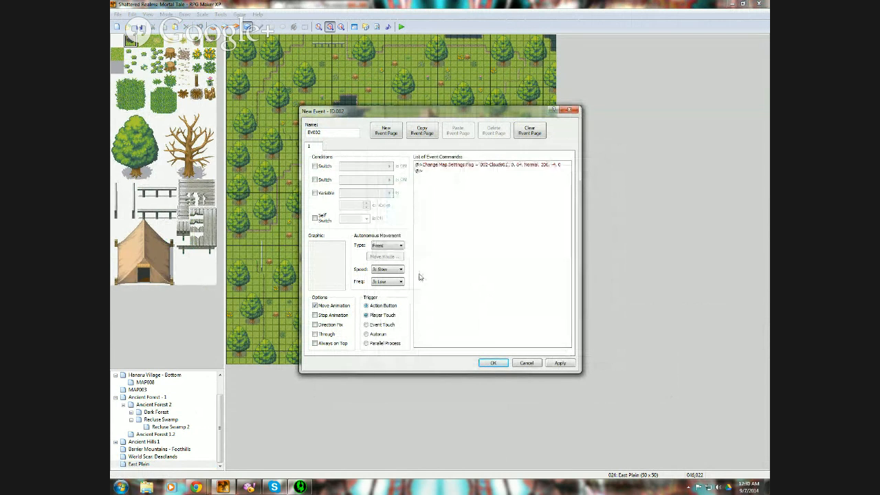
click(372, 335)
double_click(527, 170)
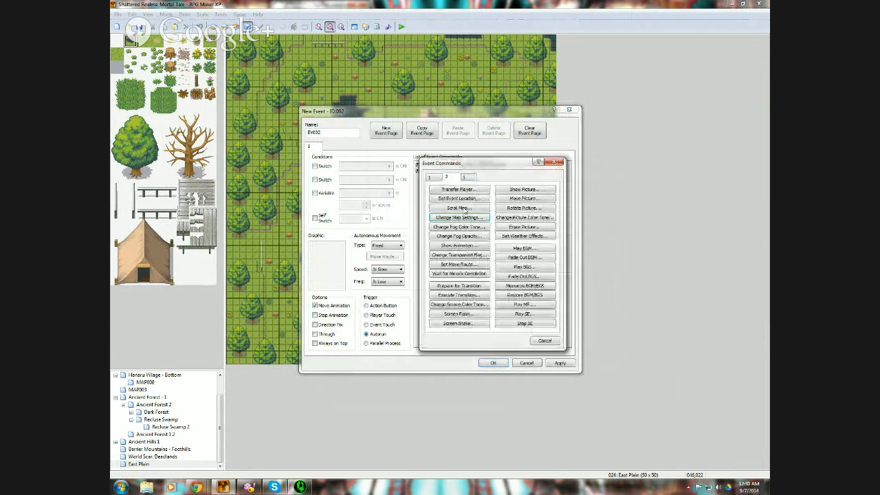
click(458, 304)
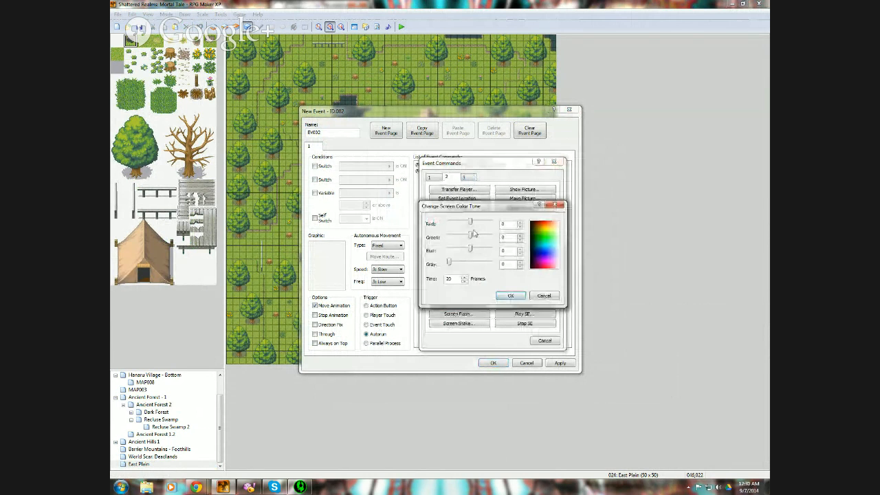
drag(471, 223, 472, 249)
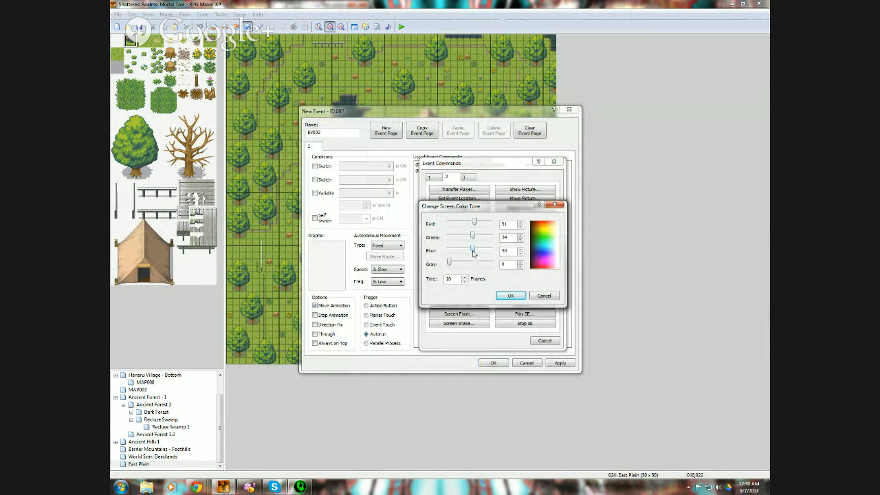
click(510, 295)
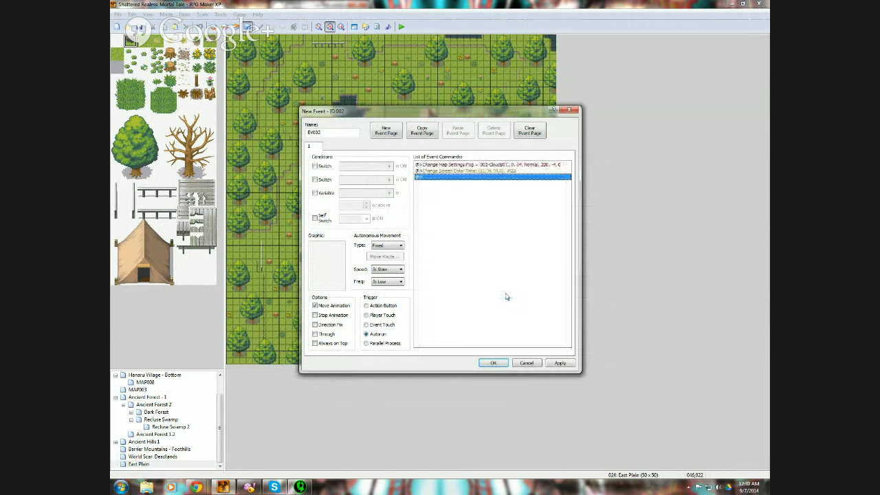
- Add an Erase Event command after the color tone change and accept the event
double_click(464, 178)
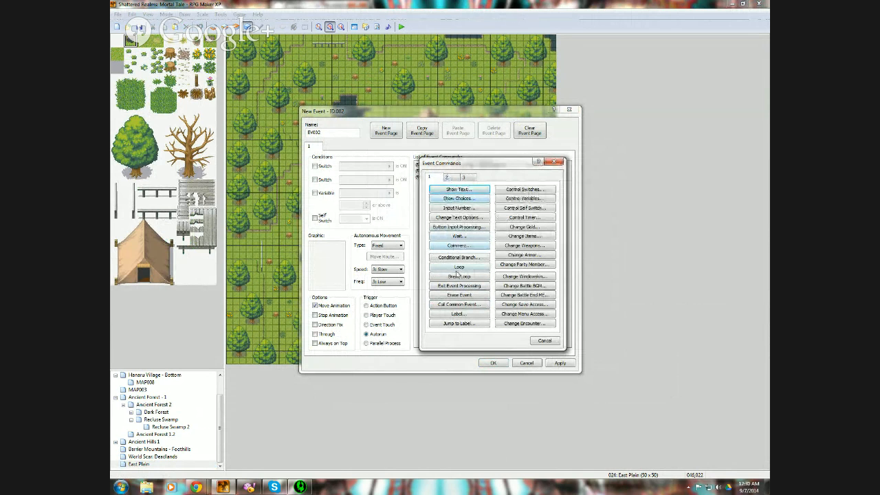
click(459, 297)
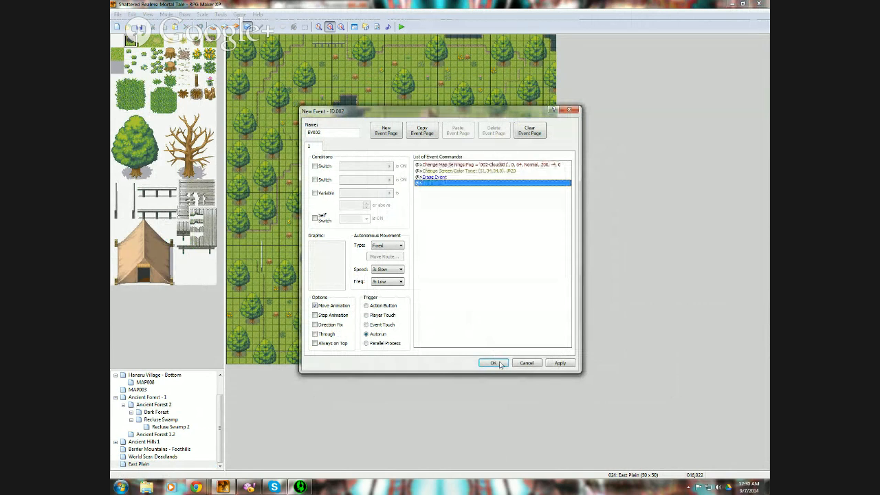
click(495, 363)
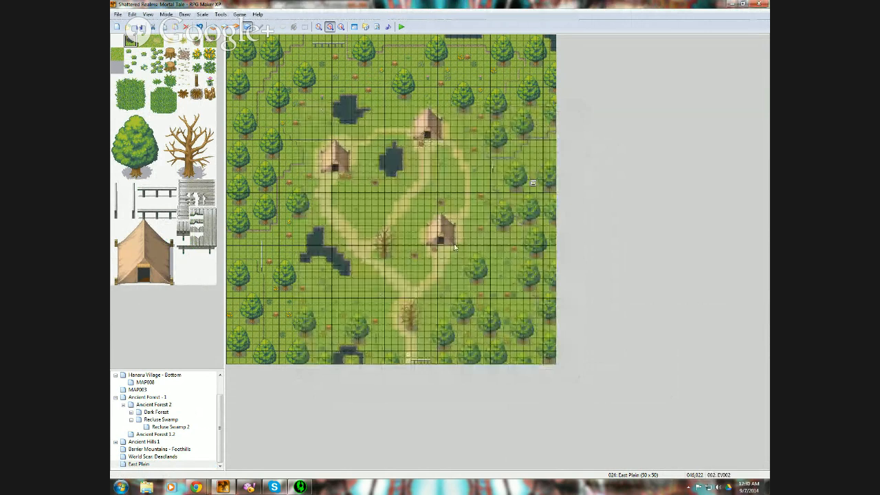
- Playtest a new game and walk the character north from the southern exit past the bare trees to check the cloud fog
click(402, 26)
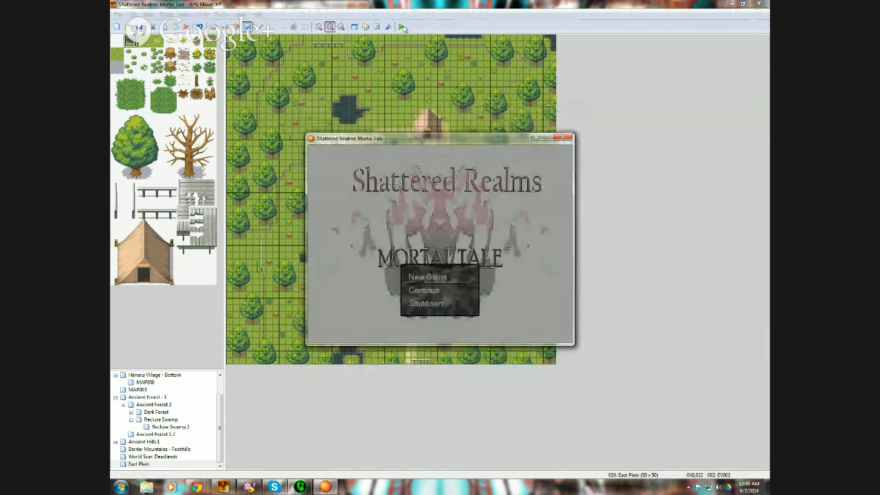
key(Return)
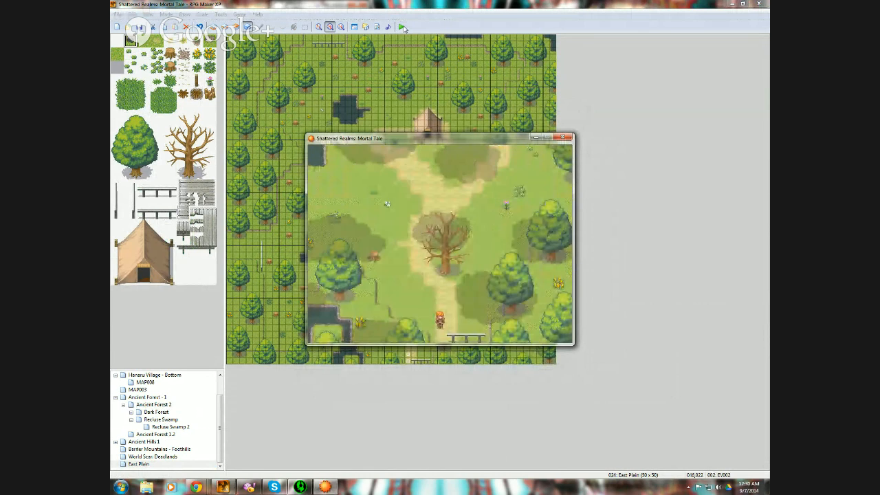
key(Up)
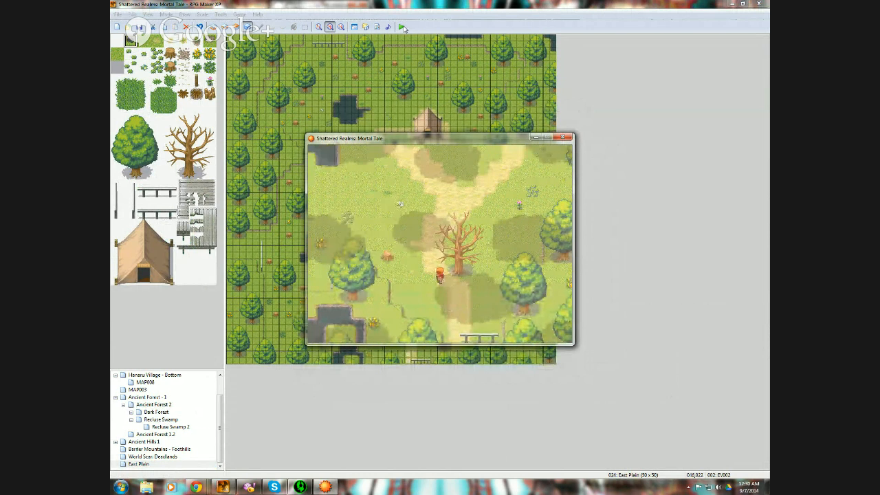
key(Up)
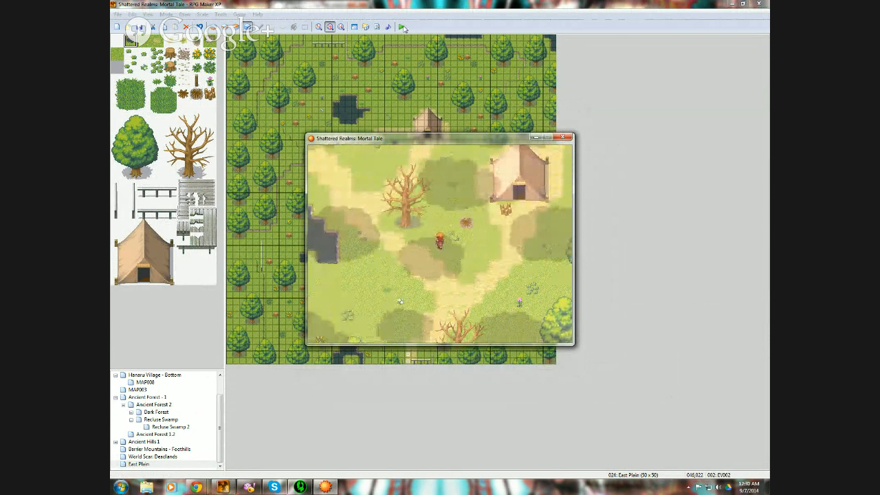
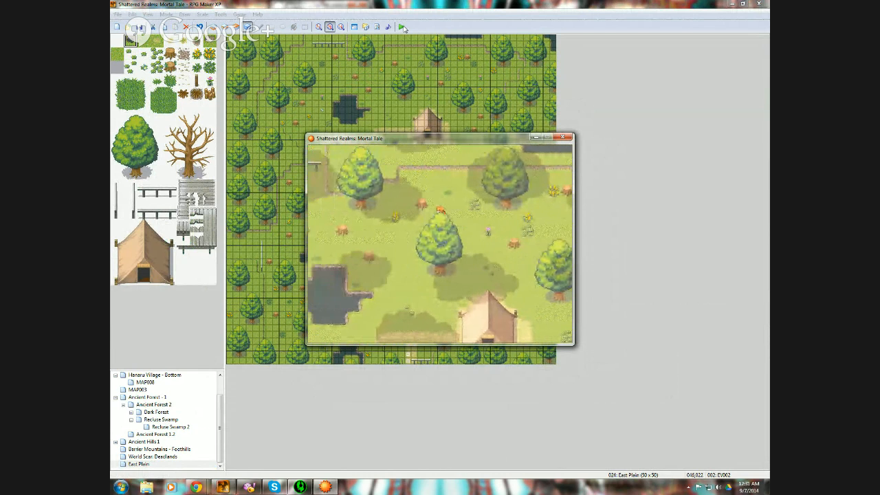
- Walk the character west above the northern pond, then end the playtest
key(Left)
key(Left)
key(Left)
key(Left)
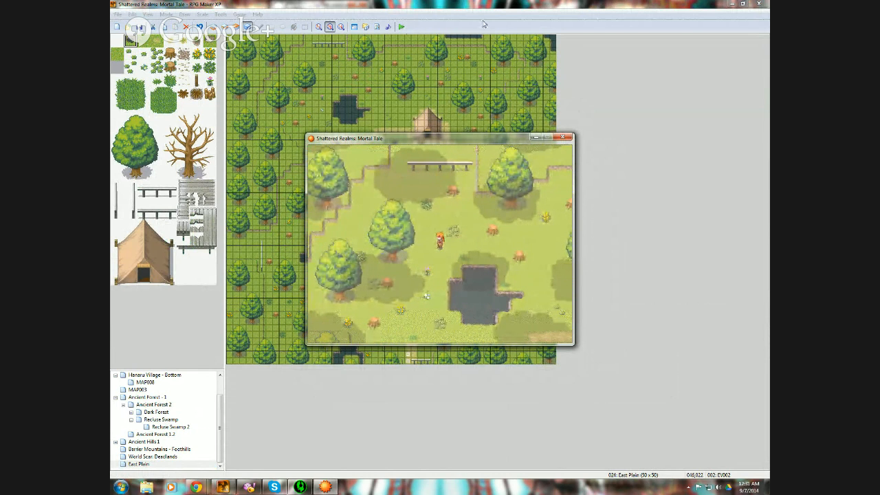
click(561, 137)
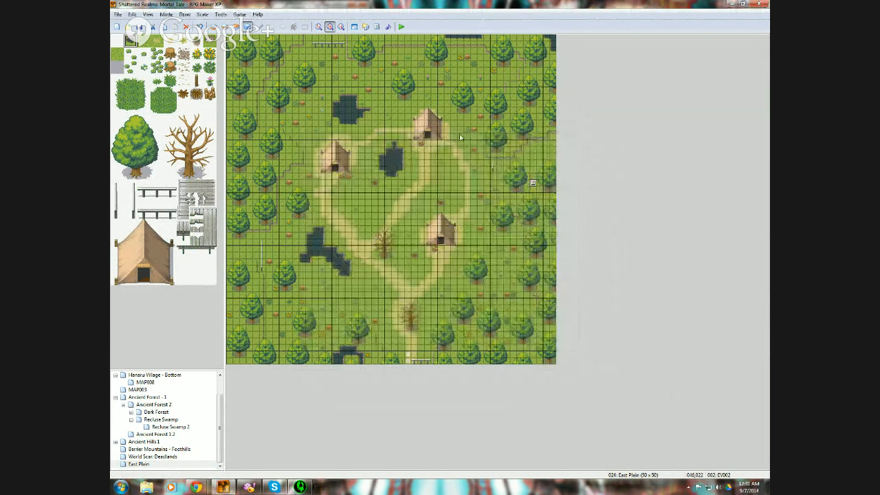
- Create a new event at the entrance of the northeastern tent and open its character graphic choices
right_click(427, 143)
click(444, 147)
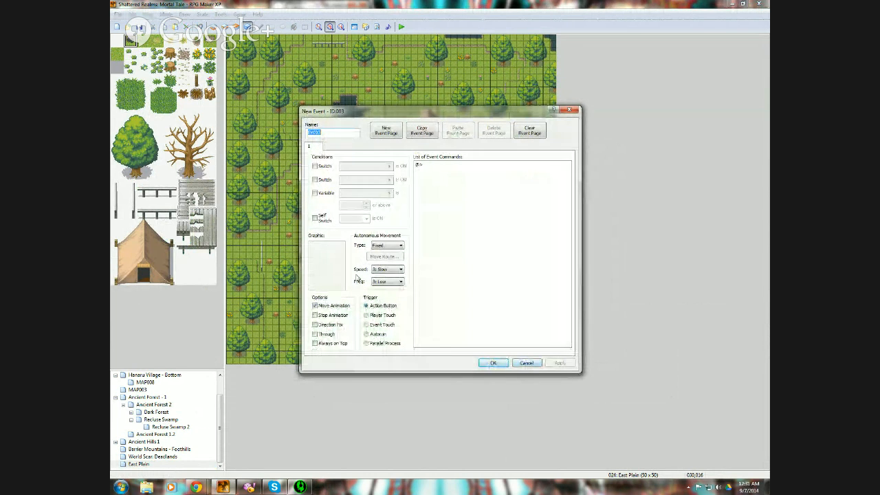
double_click(328, 266)
drag(385, 152, 393, 258)
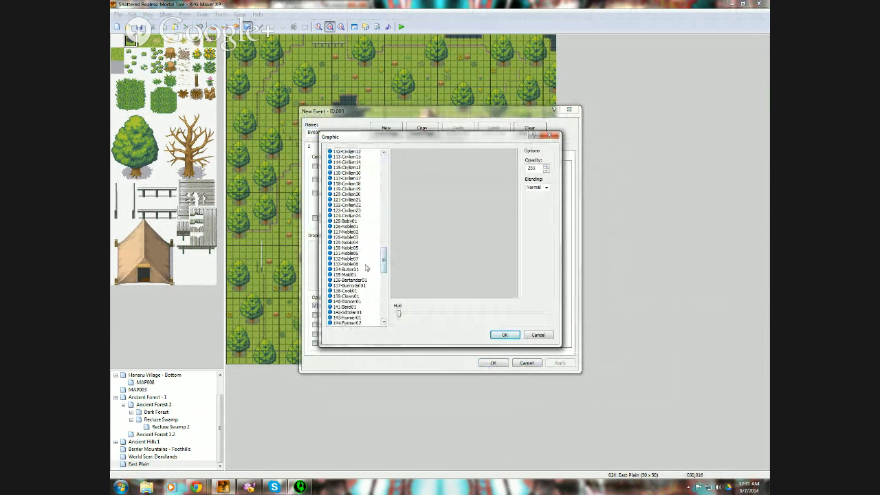
- Preview the occupational character graphics from 134-Butler01 through the farmers, prisoners and storekeepers to 150-Sailor01
click(360, 270)
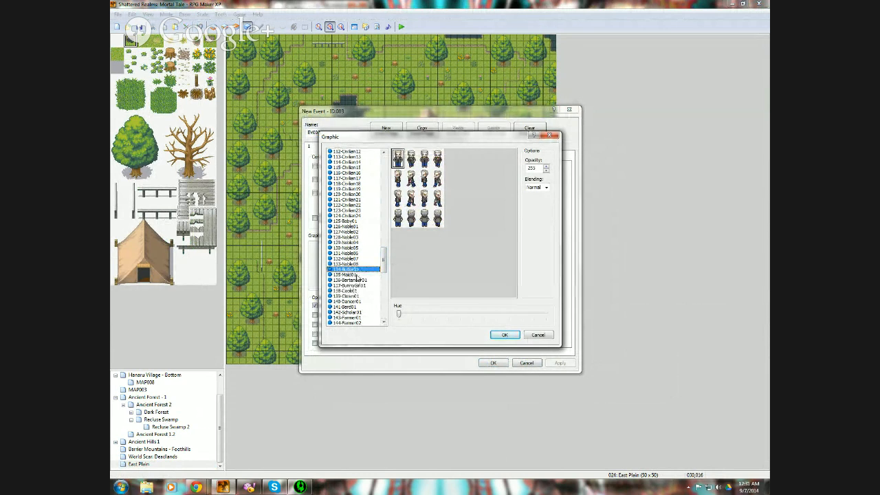
click(358, 275)
click(356, 281)
click(358, 291)
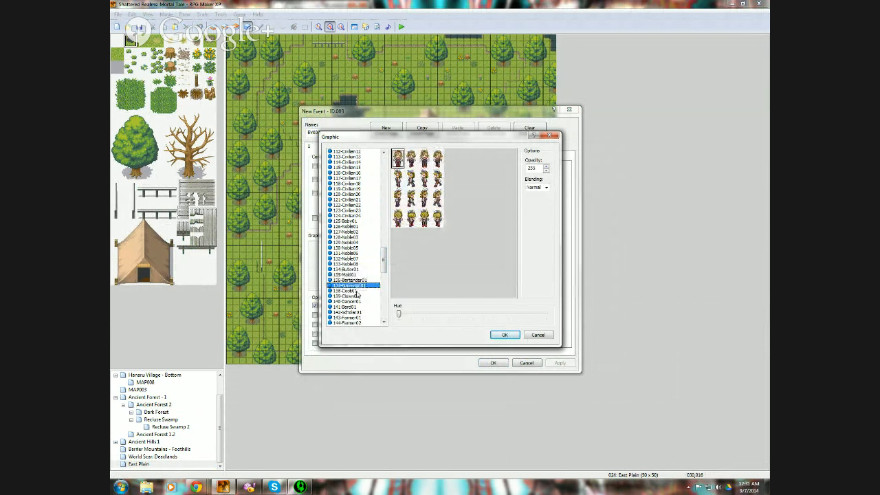
click(359, 295)
click(359, 301)
click(359, 307)
click(361, 312)
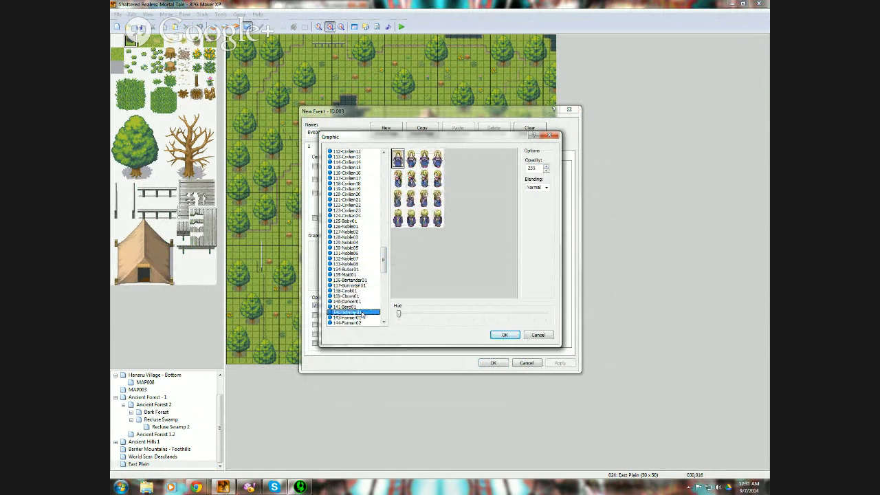
click(364, 317)
scroll(364, 313, down, 1)
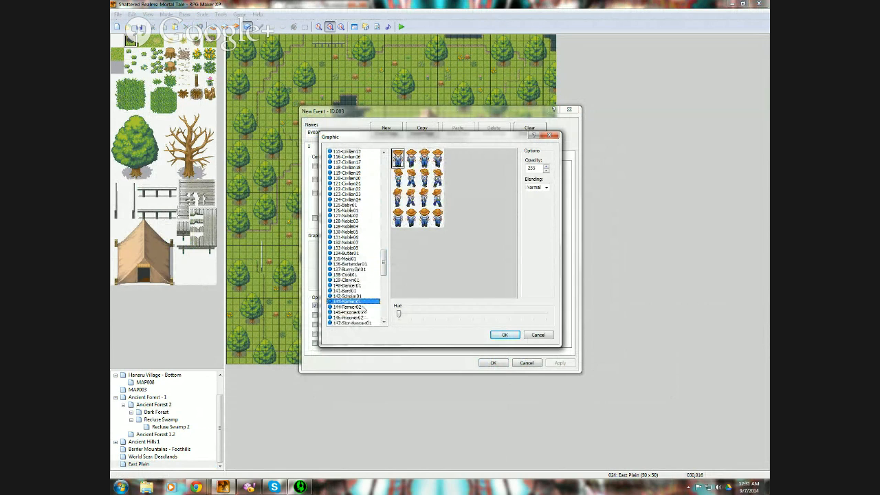
click(363, 307)
click(363, 312)
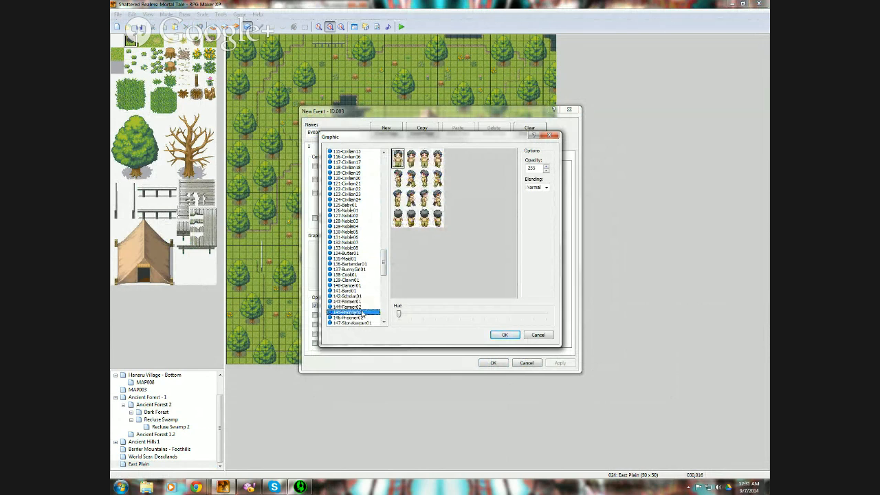
scroll(363, 314, down, 1)
click(362, 302)
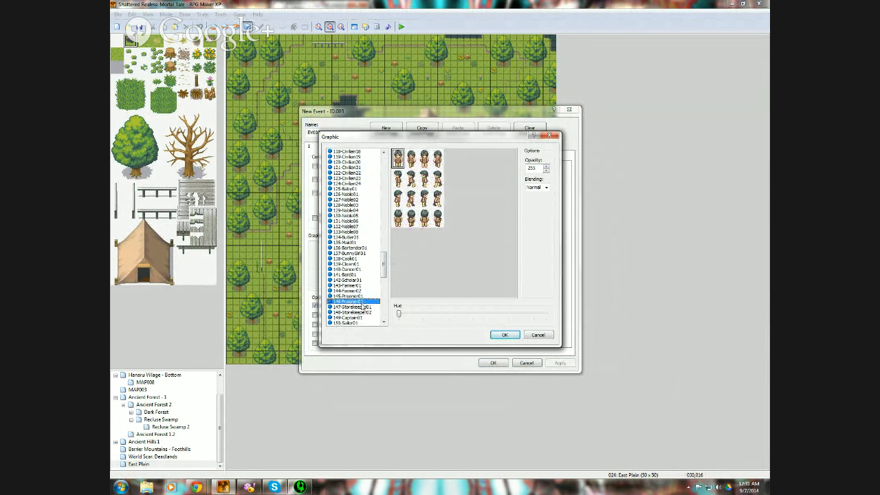
click(362, 307)
click(365, 313)
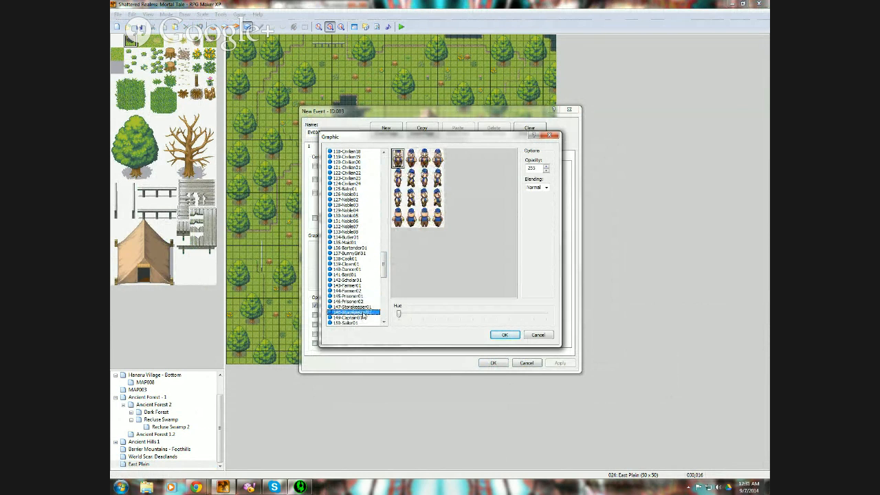
scroll(365, 315, down, 1)
click(365, 303)
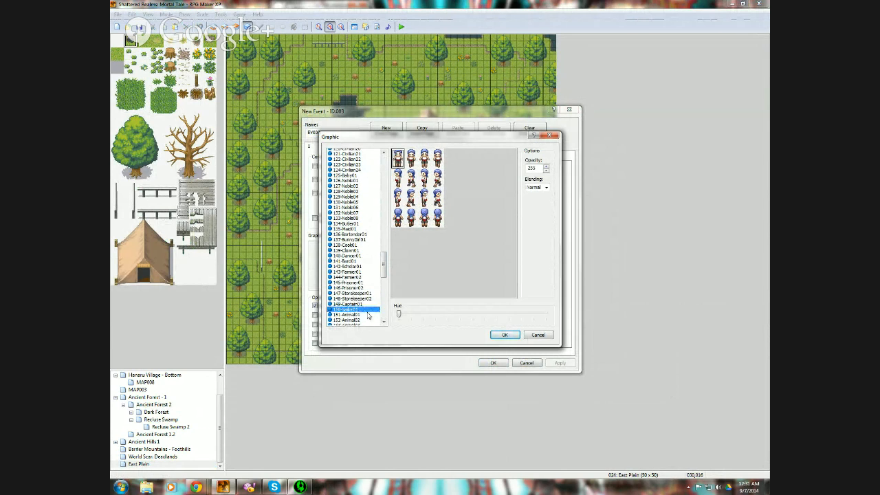
- Preview the civilian character graphics from 101-Civilian01 to 124-Civilian24 for the tent character
scroll(368, 316, up, 1)
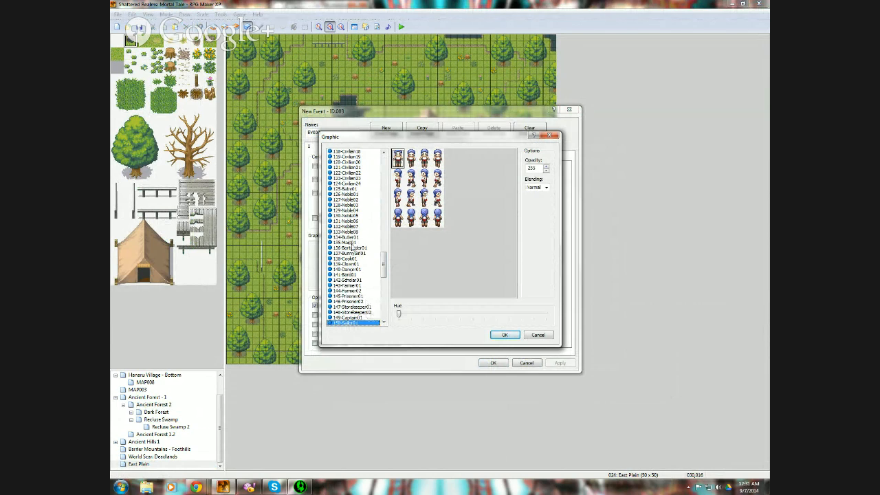
scroll(352, 211, up, 7)
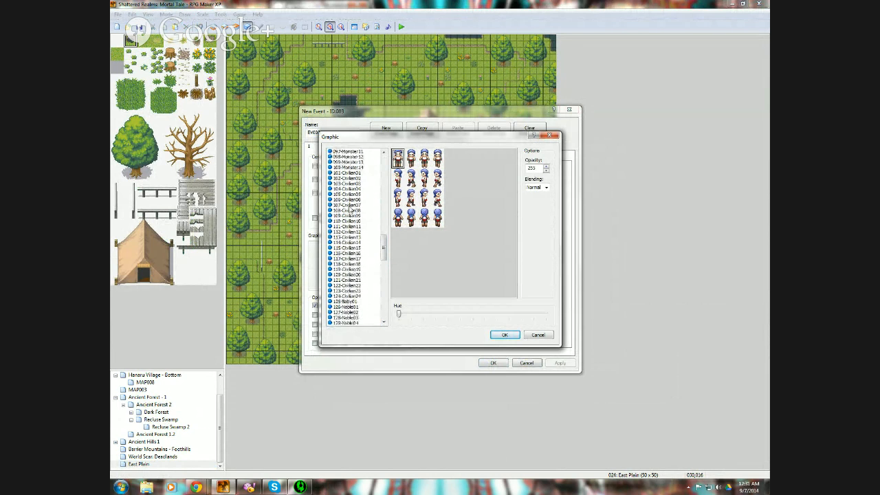
scroll(351, 210, up, 3)
click(351, 221)
click(351, 227)
click(351, 238)
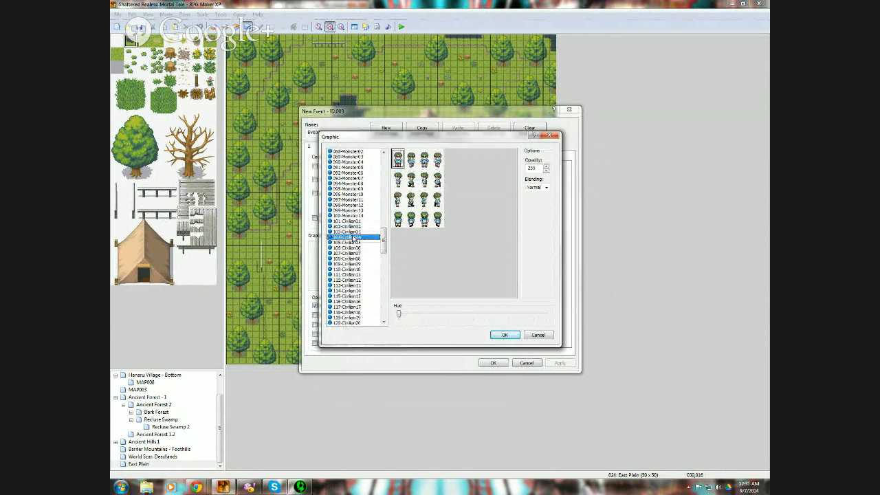
click(351, 249)
click(351, 259)
click(351, 269)
click(352, 280)
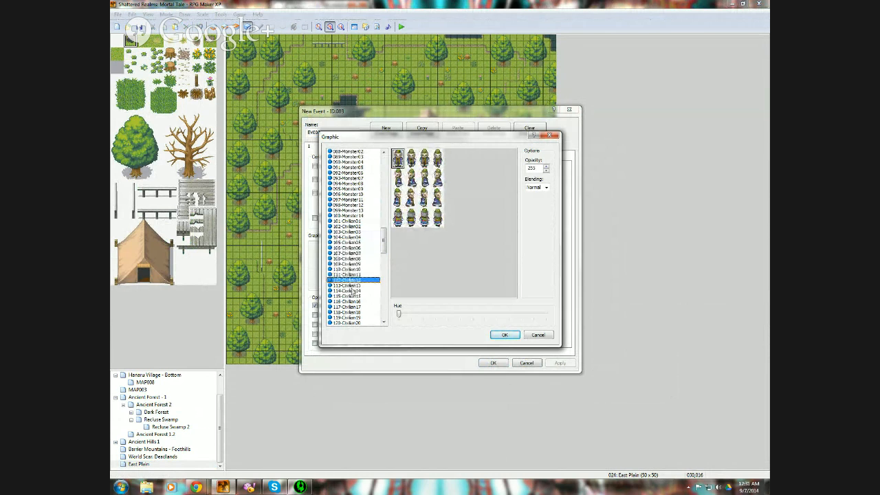
click(351, 290)
scroll(352, 291, down, 2)
scroll(351, 264, down, 2)
click(351, 248)
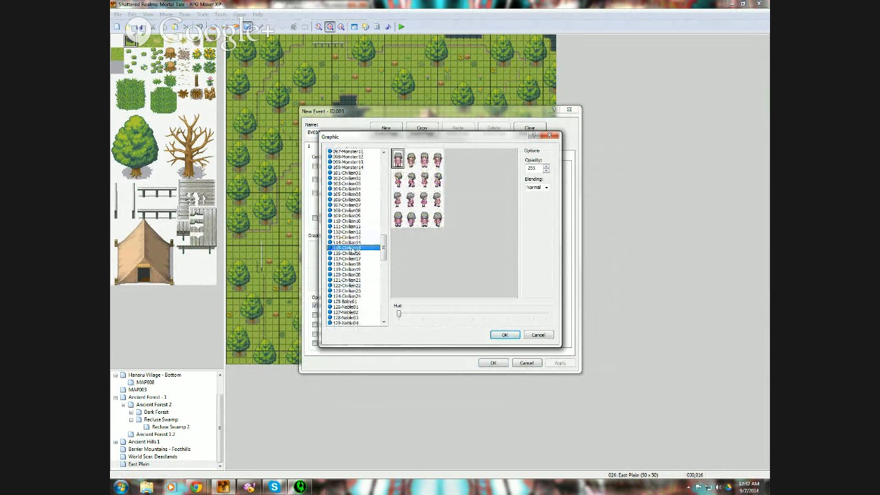
click(353, 264)
click(353, 270)
click(353, 280)
click(354, 286)
click(354, 291)
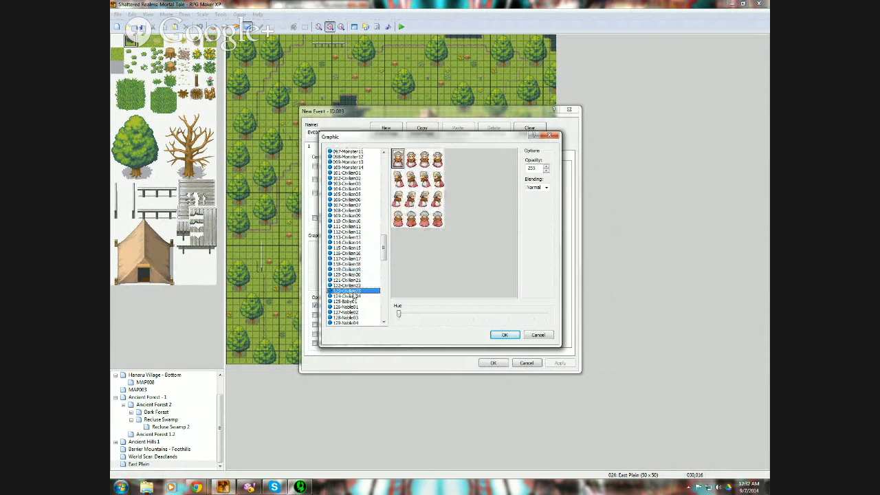
click(352, 297)
- Preview the character graphics from 125-Baby01 through the Noble series to 134-Butler01
scroll(352, 296, down, 3)
click(352, 253)
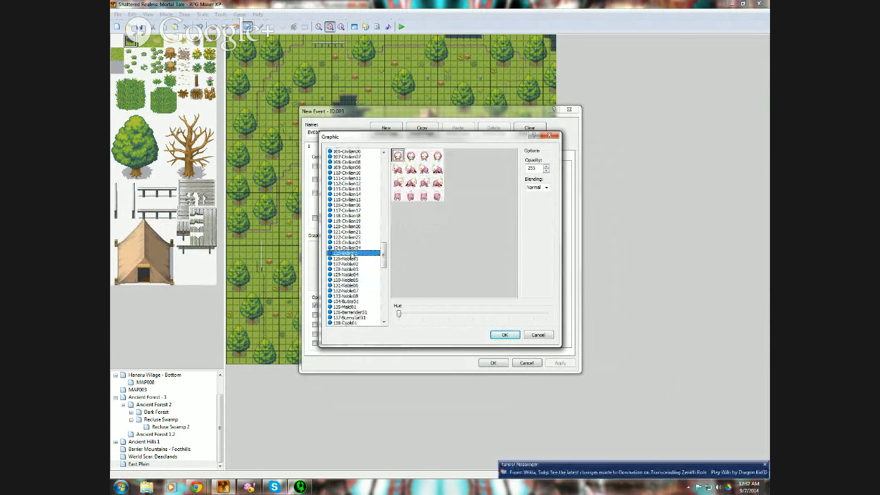
click(352, 264)
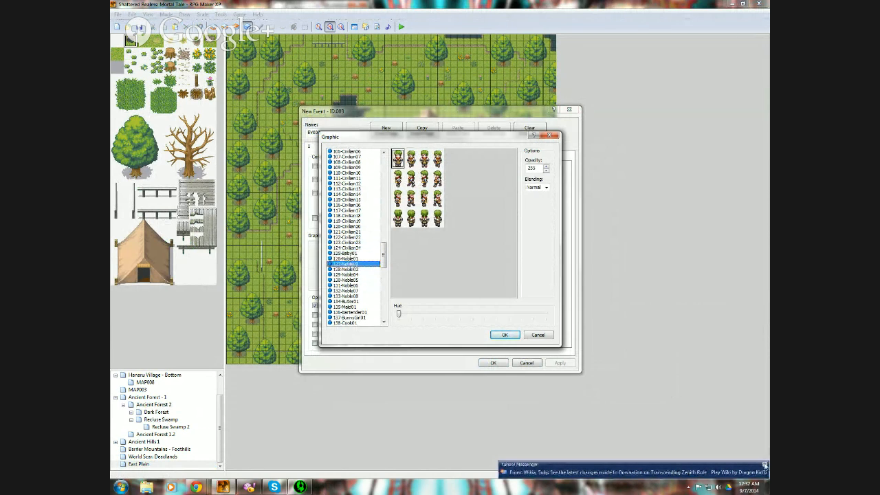
click(357, 269)
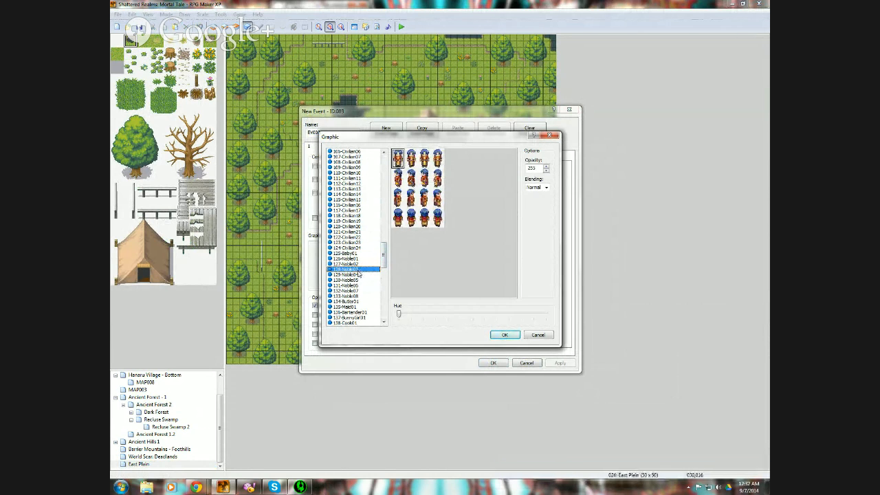
click(358, 274)
click(357, 280)
click(357, 291)
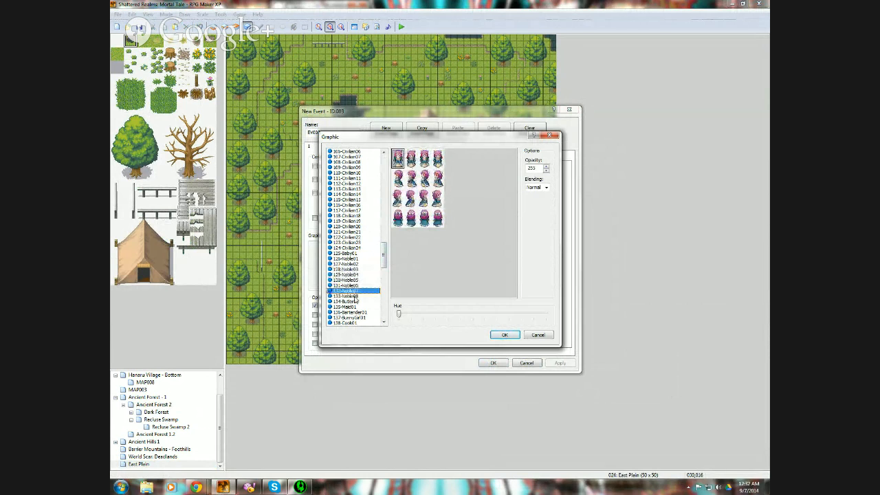
click(355, 301)
scroll(356, 306, down, 1)
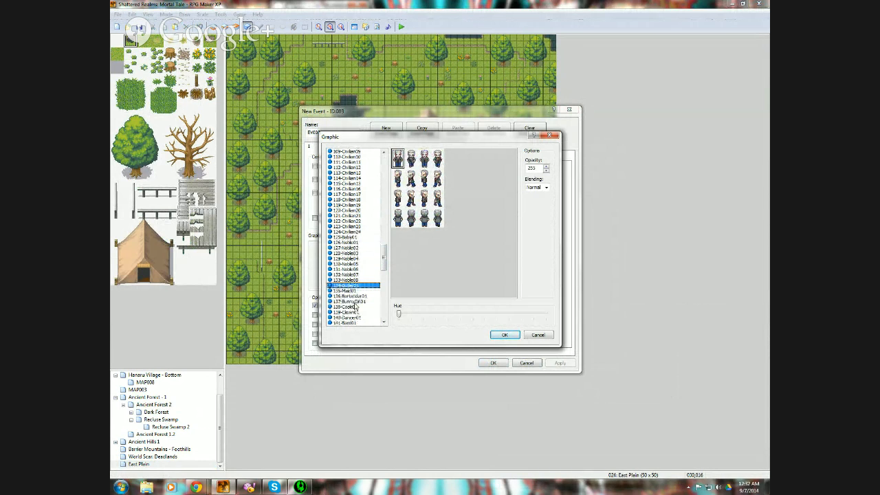
- Compare the bard, sailor and captain graphics, give the event the 147-Storekeeper01 graphic and accept the event
click(357, 323)
scroll(358, 322, down, 1)
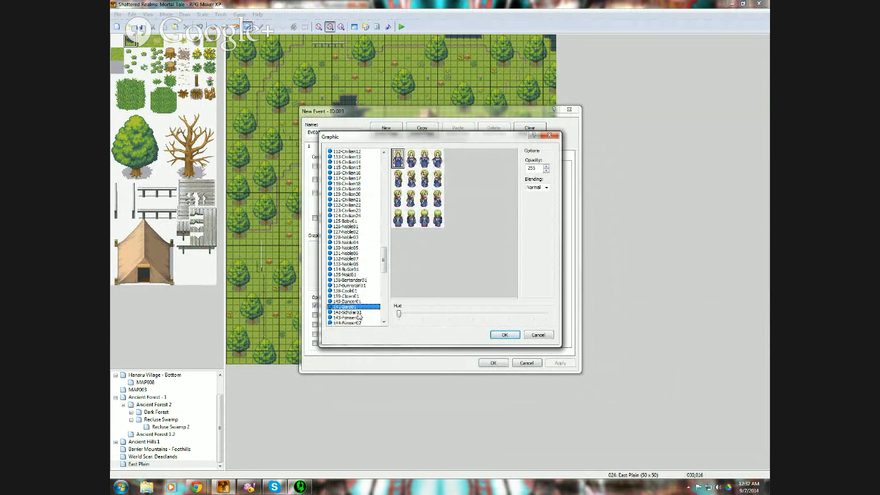
scroll(358, 317, down, 2)
click(355, 323)
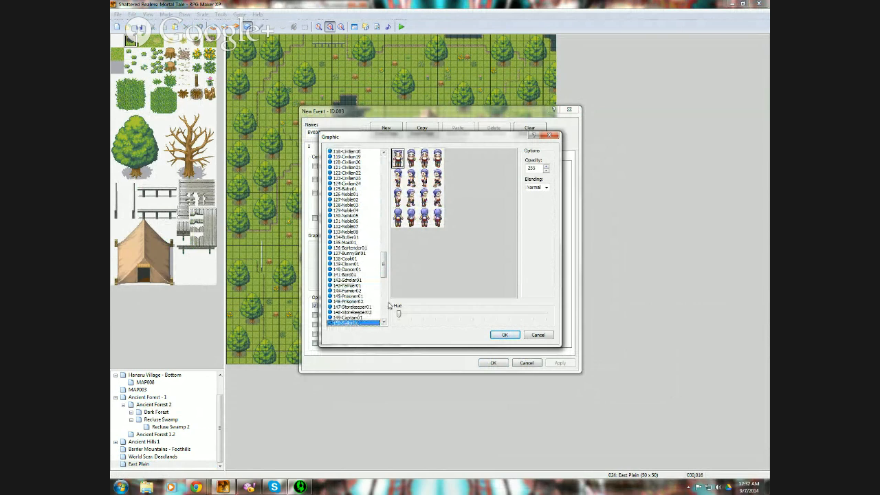
click(356, 318)
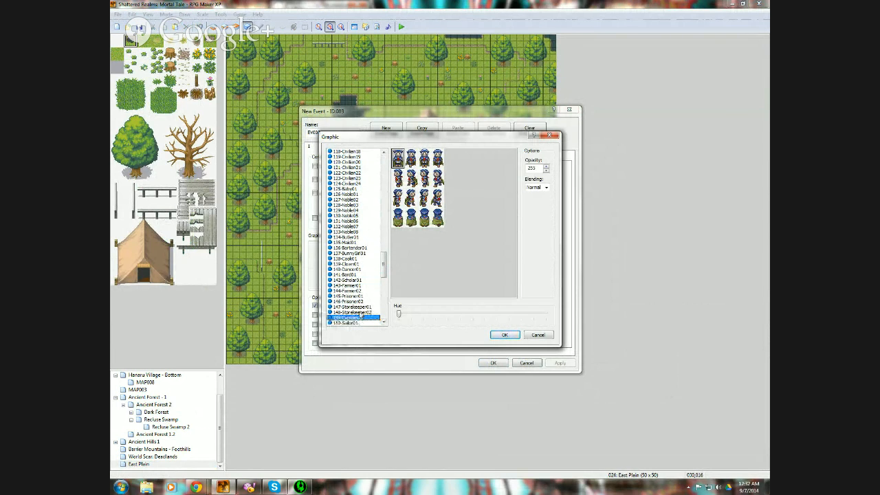
click(359, 307)
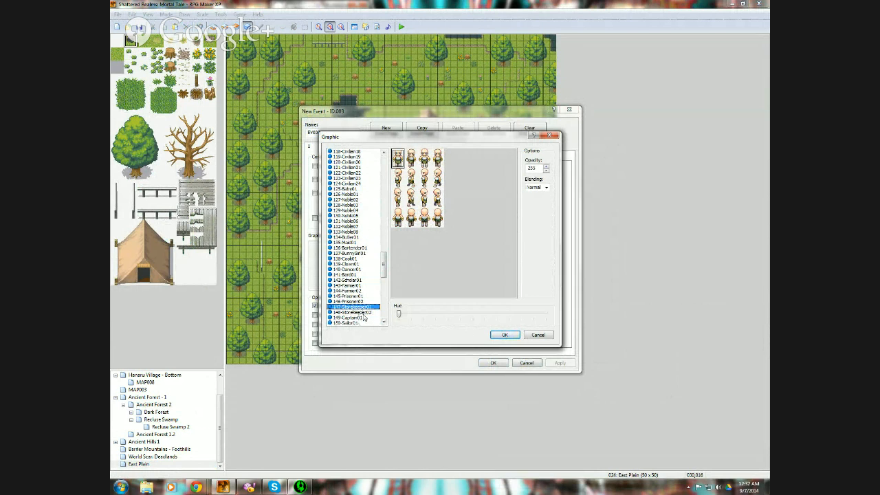
click(501, 337)
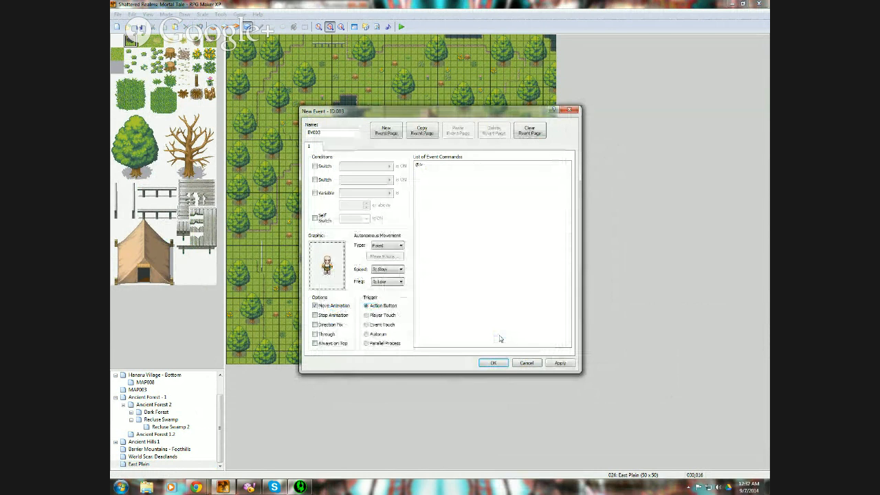
click(492, 364)
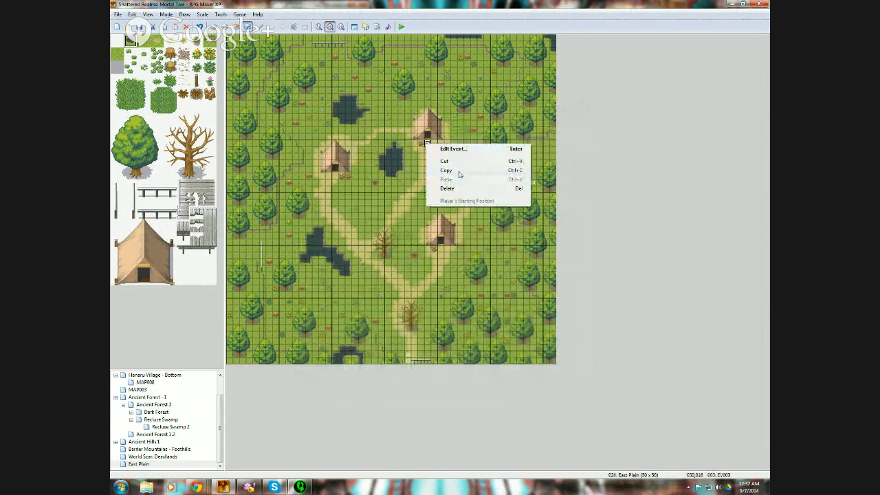
- Paste a copy of the storekeeper event below the western tent and set its graphic to the right-facing pose
double_click(342, 180)
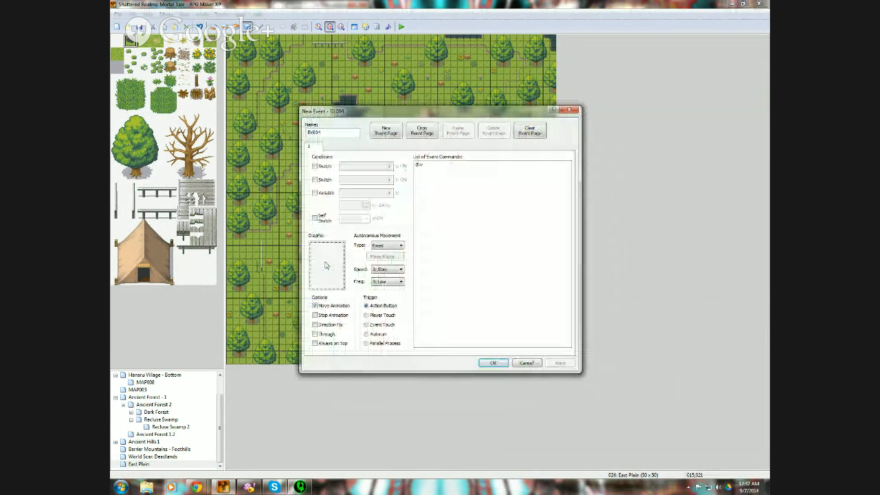
click(527, 364)
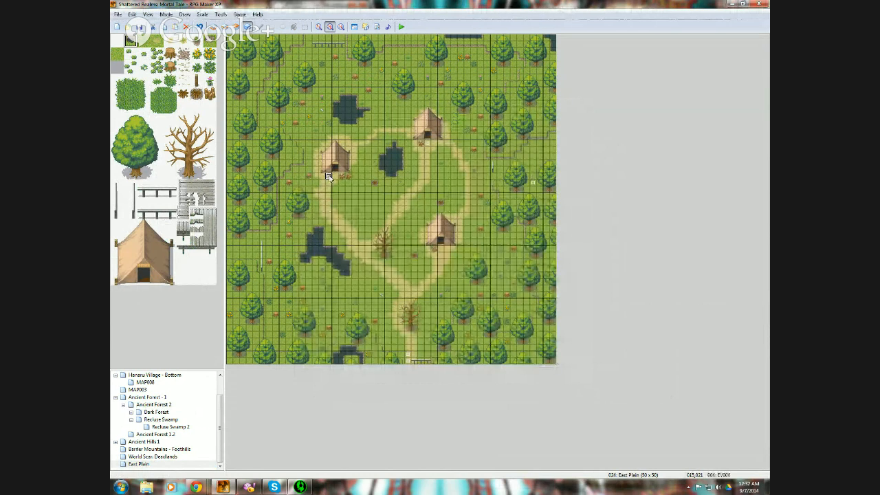
double_click(329, 177)
double_click(325, 257)
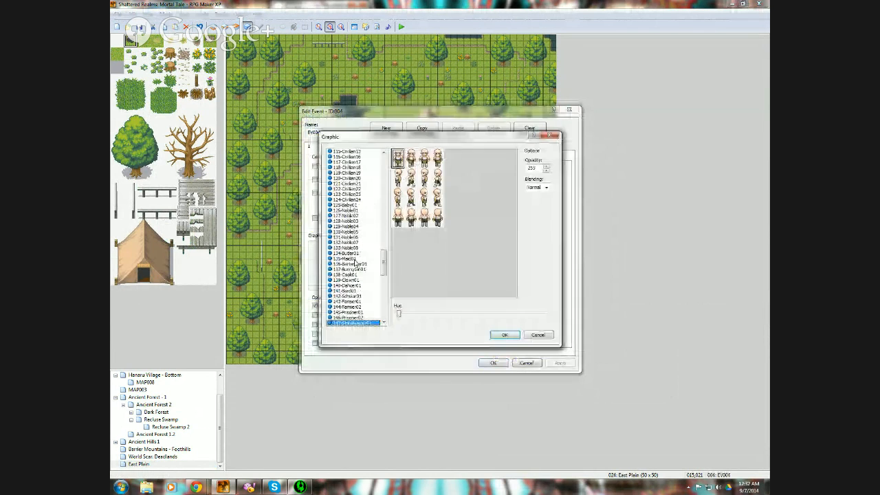
click(399, 197)
click(505, 335)
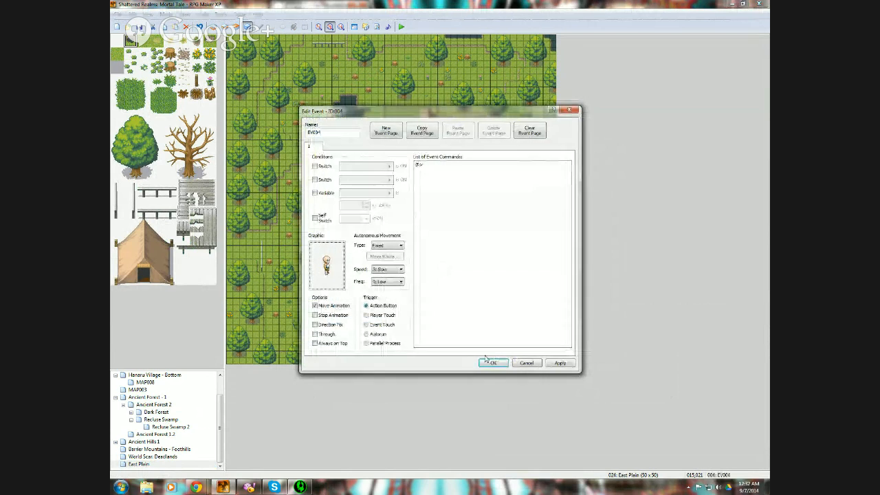
click(489, 363)
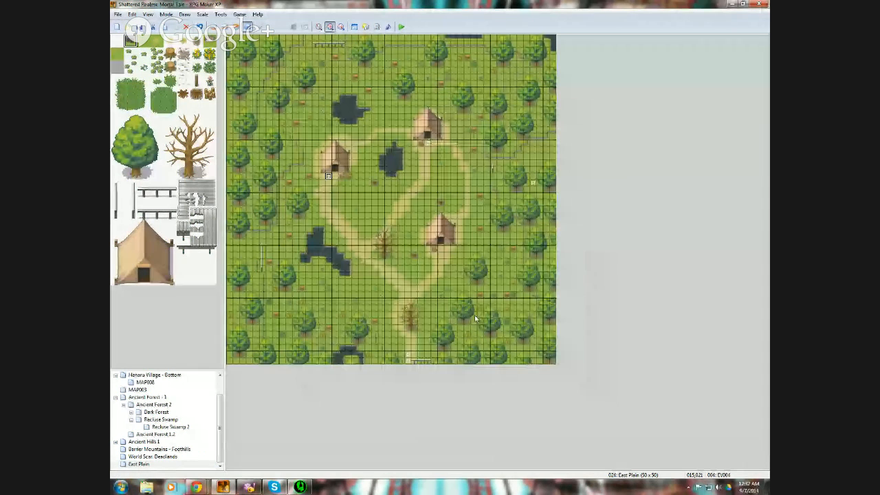
- Paste a copy of the storekeeper event below the southeastern tent and set its graphic to the left-facing pose
double_click(448, 250)
click(527, 362)
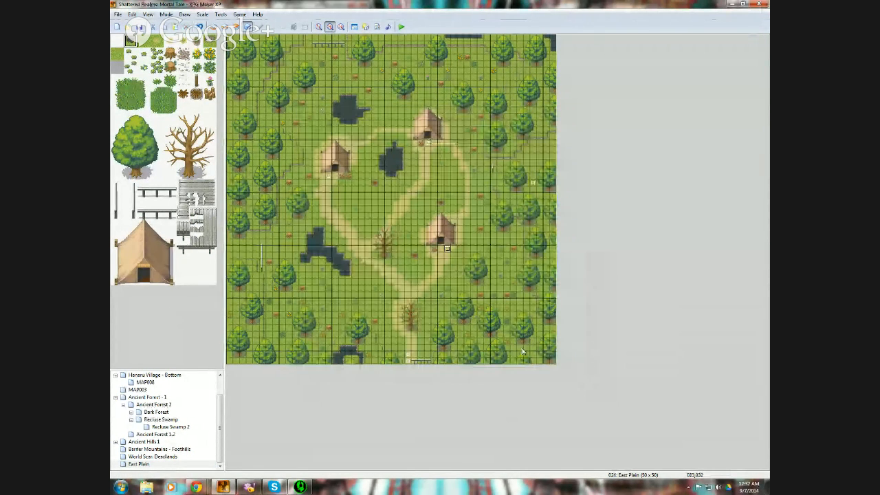
right_click(448, 250)
click(463, 254)
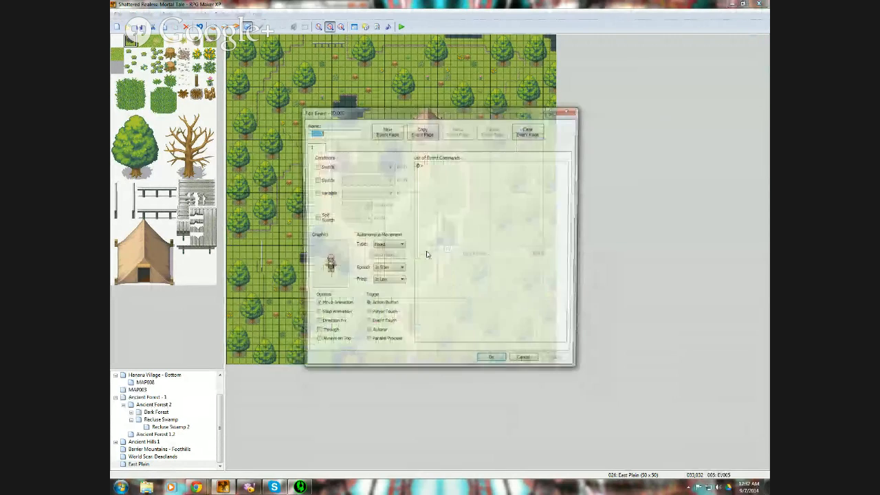
double_click(331, 263)
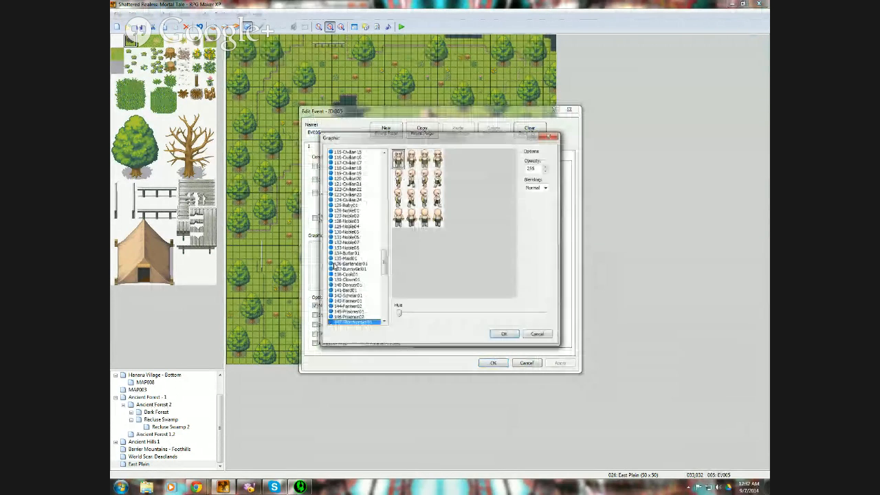
click(398, 181)
click(504, 334)
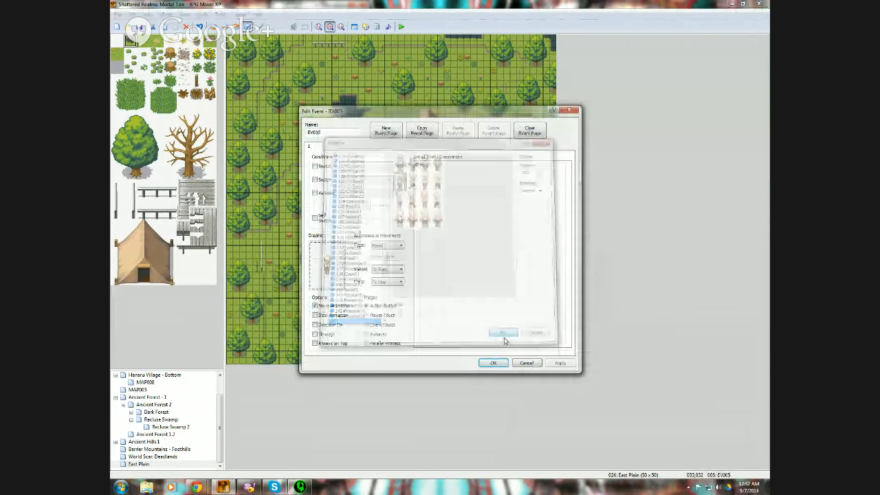
click(493, 362)
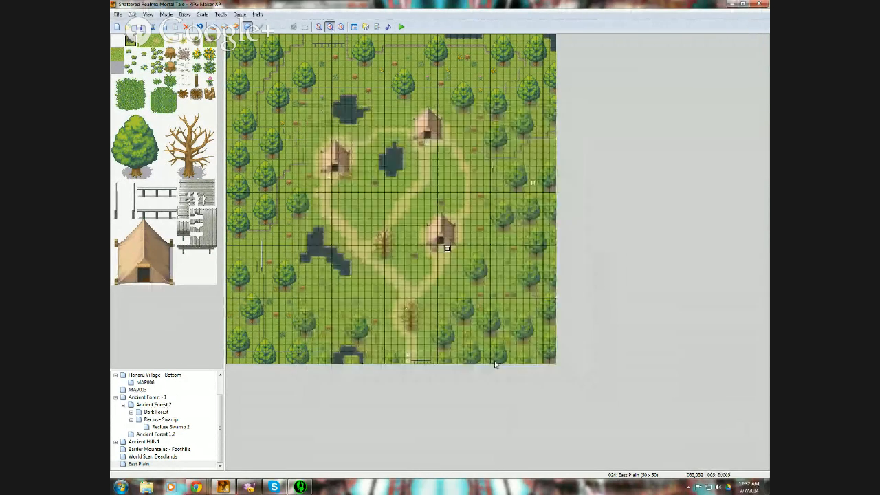
- Place another copy of the storekeeper event on the grass between the three tents
right_click(374, 198)
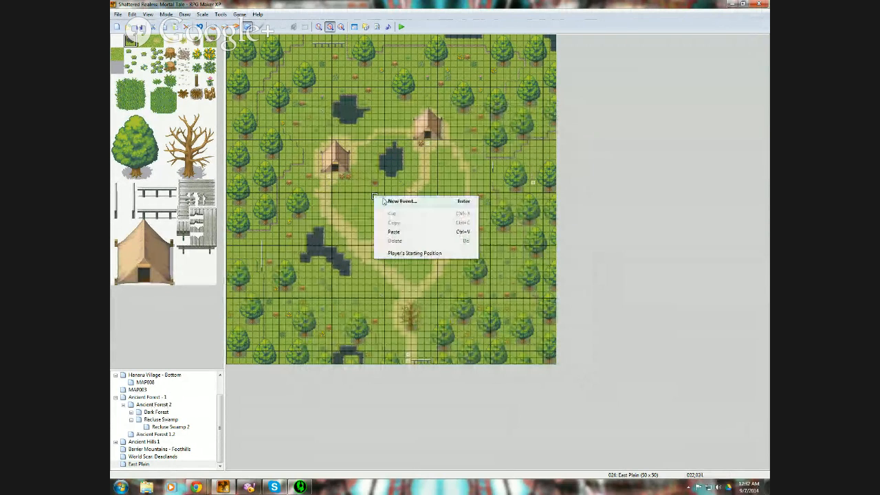
click(402, 201)
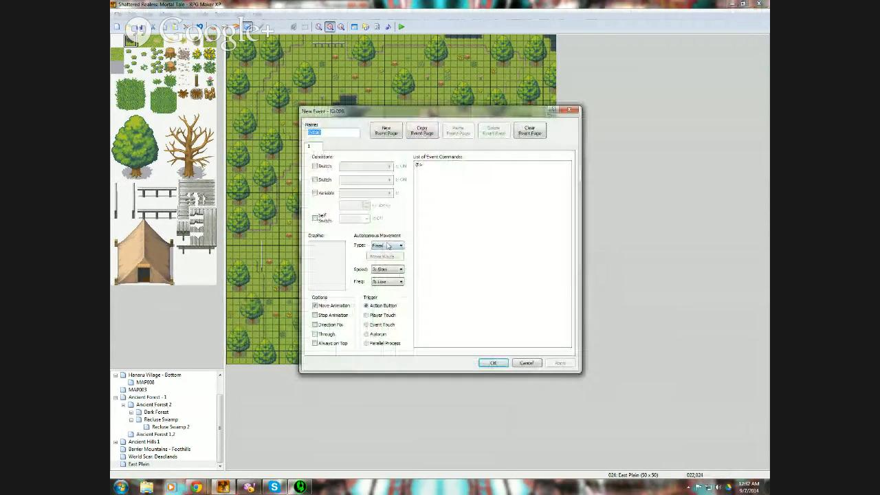
click(527, 363)
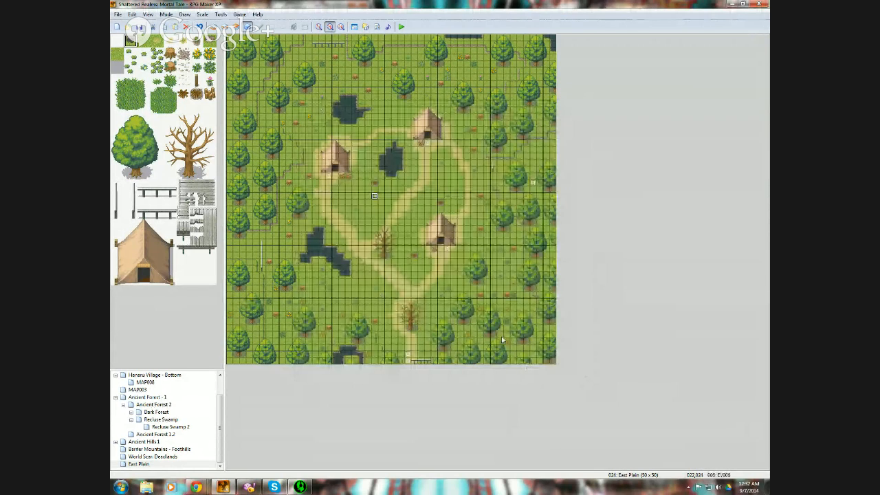
- Open the central storekeeper event for editing and open its autonomous movement speed and frequency choices
right_click(376, 197)
click(402, 200)
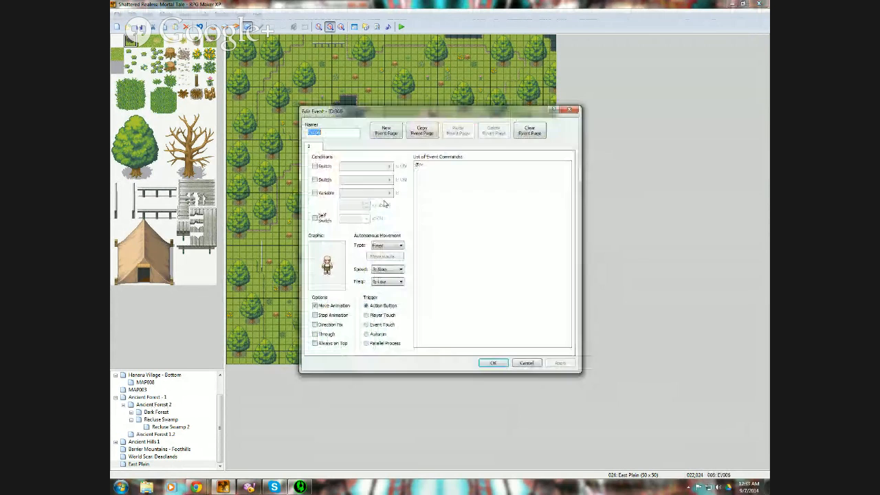
click(386, 269)
click(386, 270)
click(388, 281)
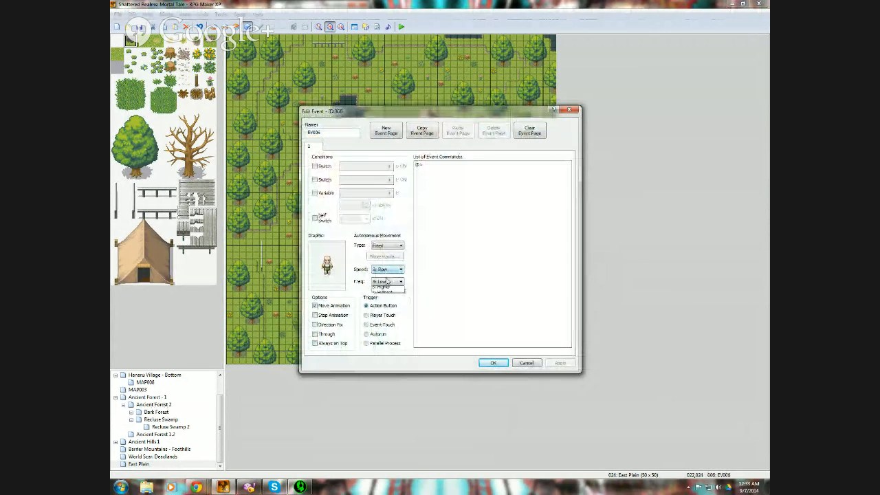
- Set the villager event EV006 to Random autonomous movement with frequency 5: Higher and save the event
click(385, 306)
scroll(387, 281, down, 1)
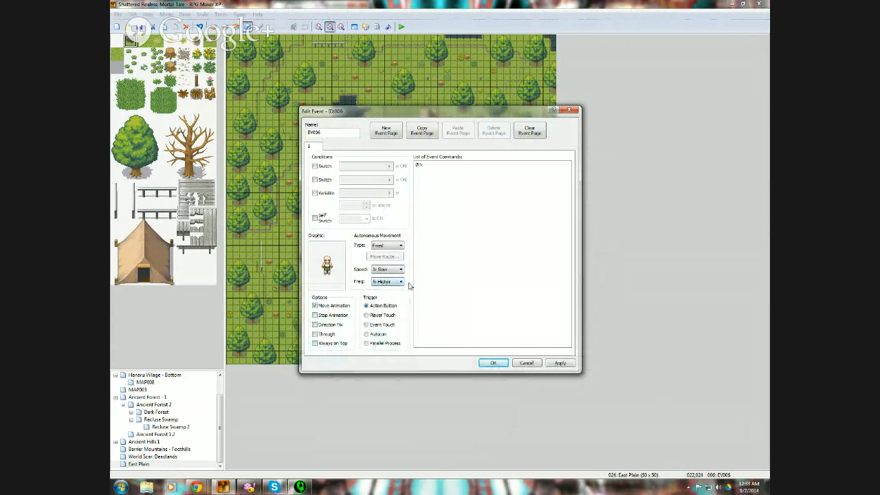
click(392, 245)
click(390, 259)
click(492, 362)
- Copy the villager event and paste copies around the camp, including at map positions 031,021, 019,037, 030,007 and 041,038
right_click(375, 196)
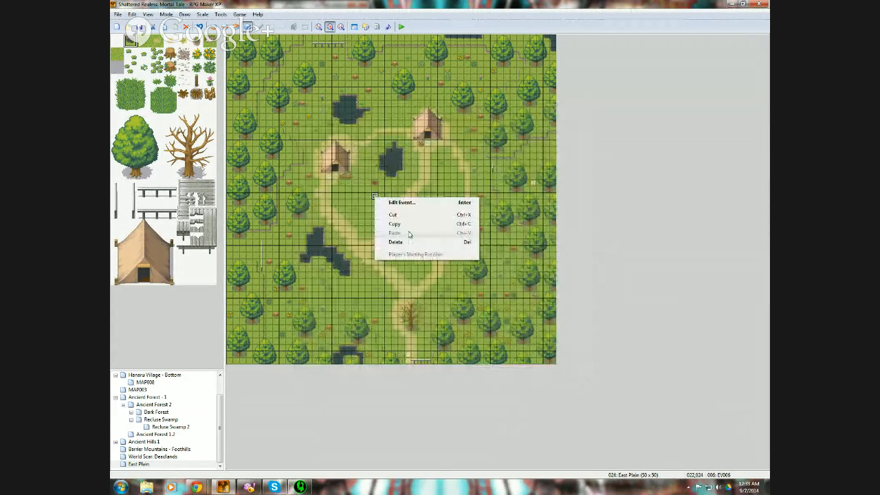
click(404, 226)
click(435, 177)
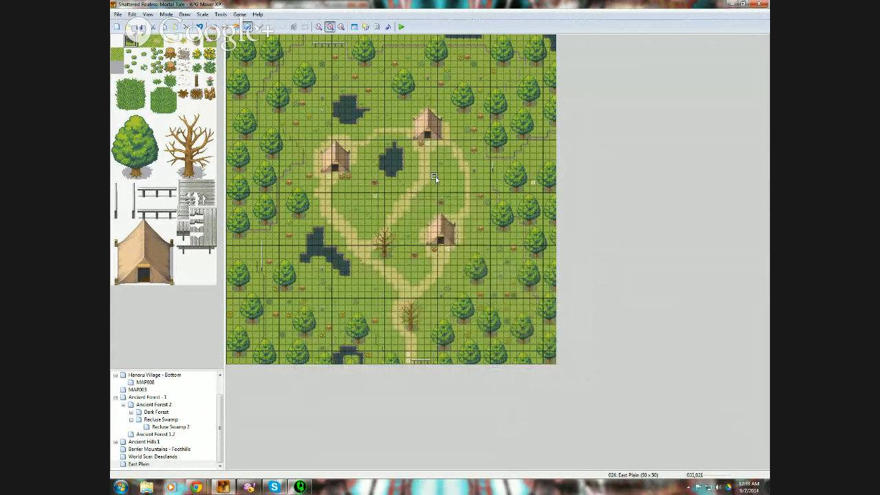
key(ctrl+v)
click(355, 283)
key(ctrl+v)
click(427, 85)
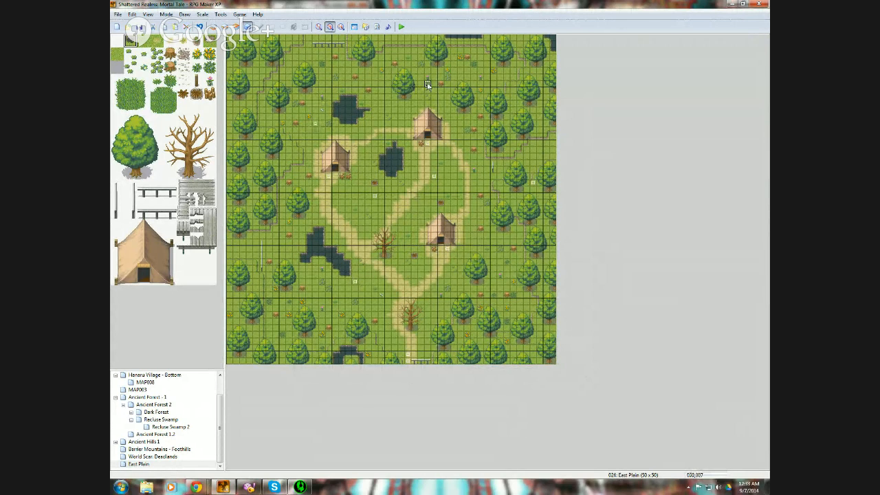
click(499, 289)
- Playtest the game, walking from the southern path up through the camp to check how the villagers move, and close it
click(401, 27)
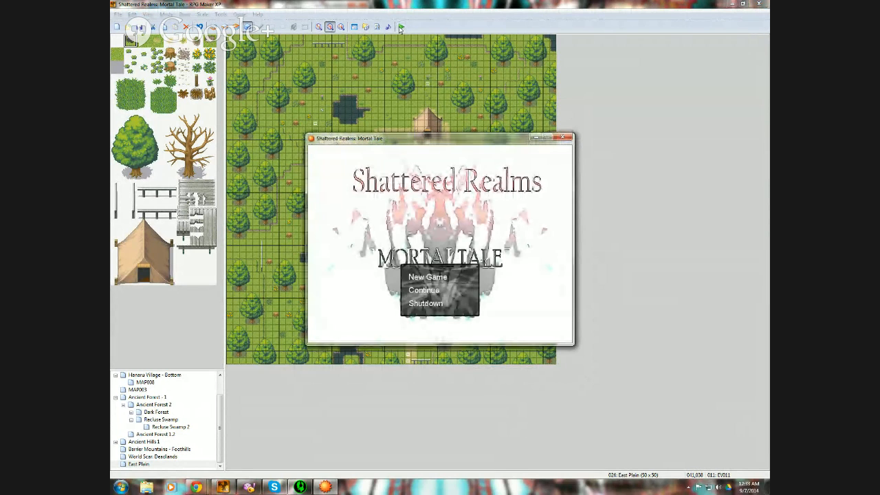
key(Return)
key(Up)
key(Right)
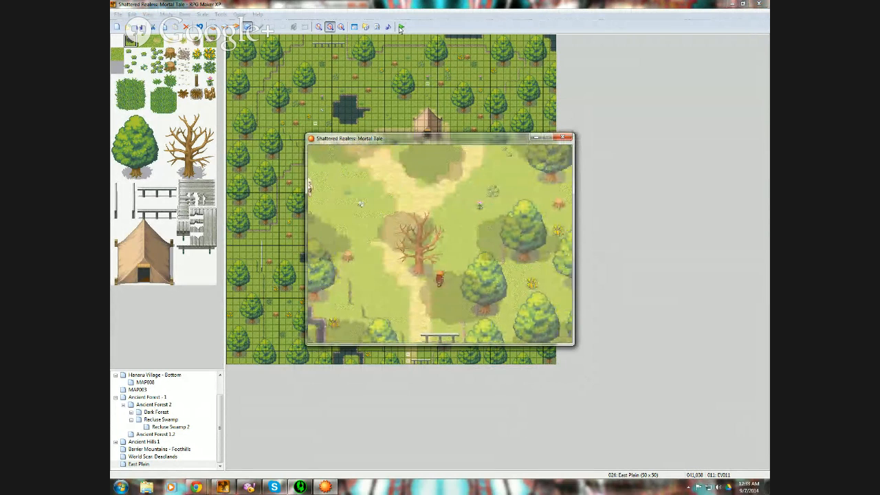
key(Left)
key(Up)
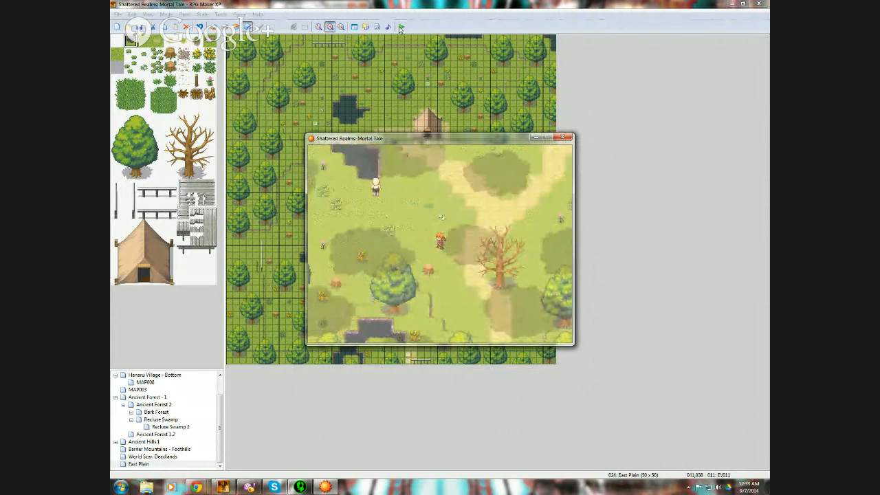
key(Up)
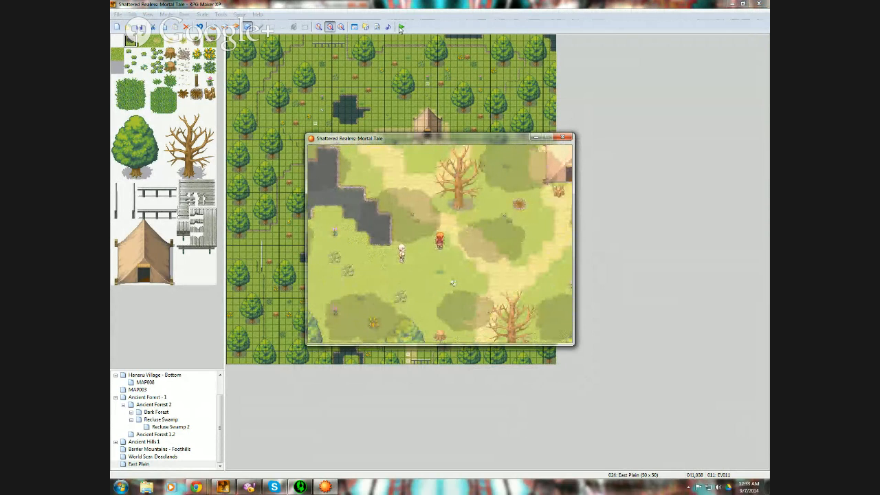
key(Up)
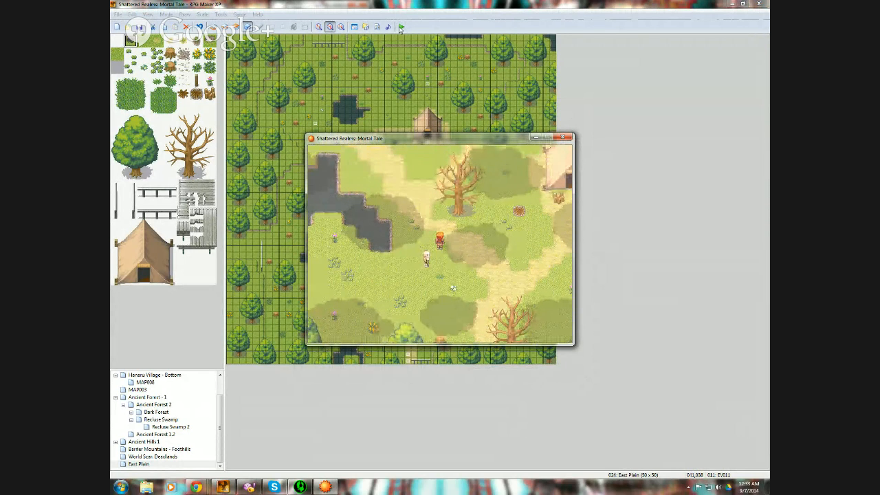
key(Down)
key(Down)
key(Right)
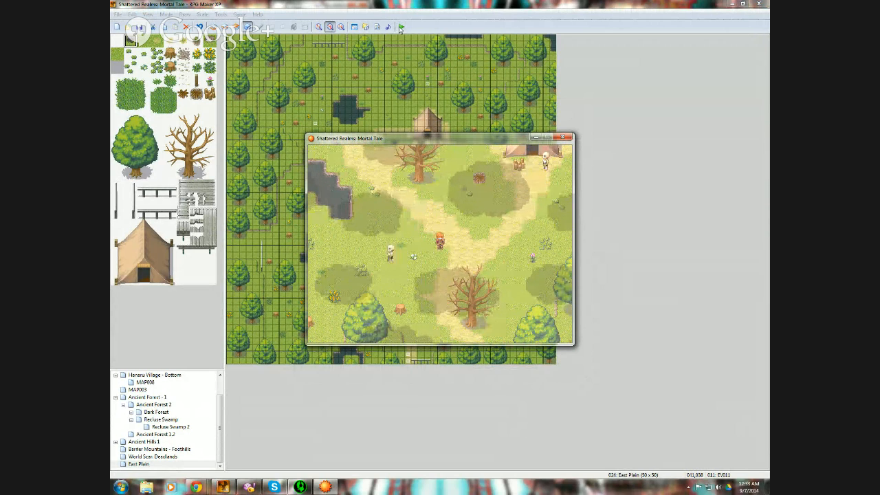
key(Up)
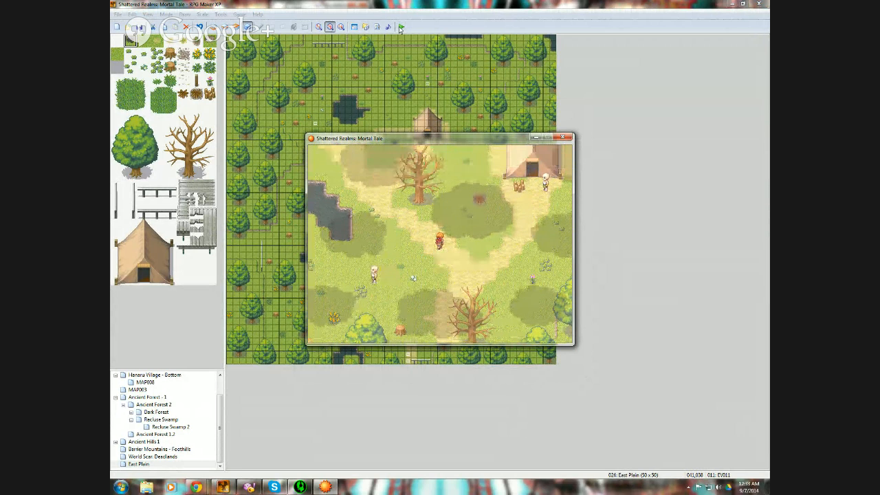
key(Up)
key(Up)
key(Up)
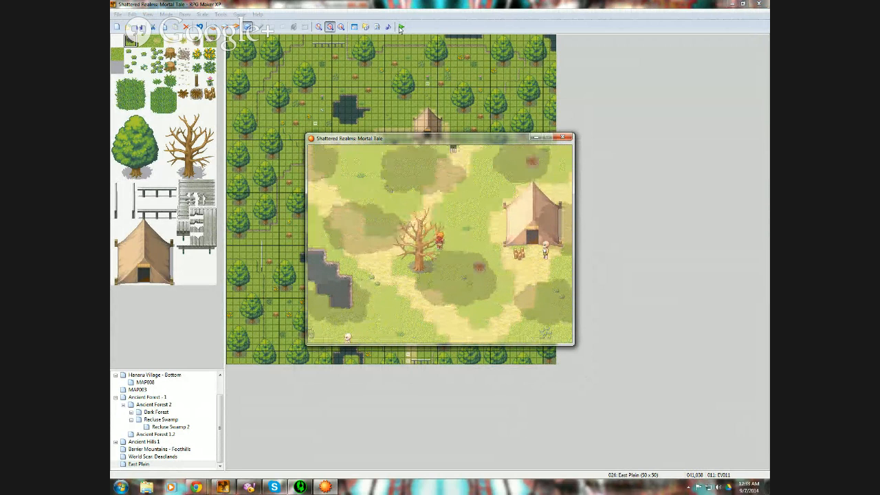
key(Up)
key(Up)
key(Up)
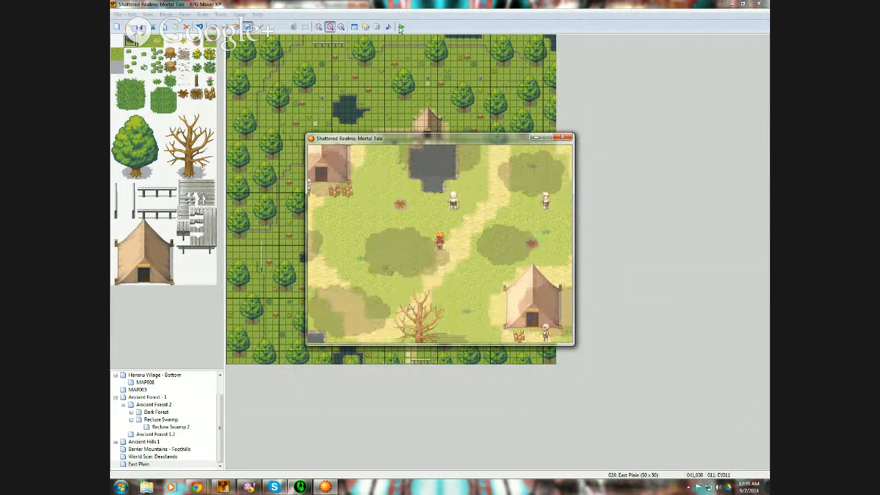
click(563, 137)
- Set the movement frequency of the villager event at 031,021 to 6: Highest
right_click(434, 180)
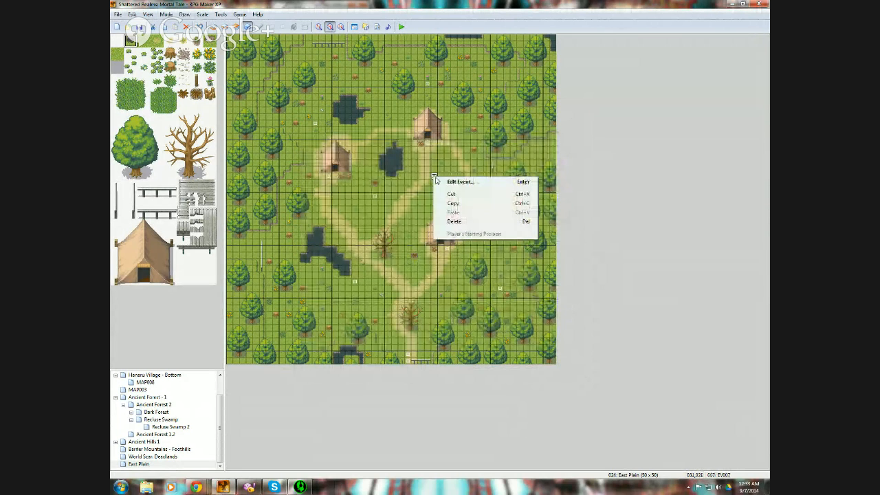
click(444, 182)
click(387, 282)
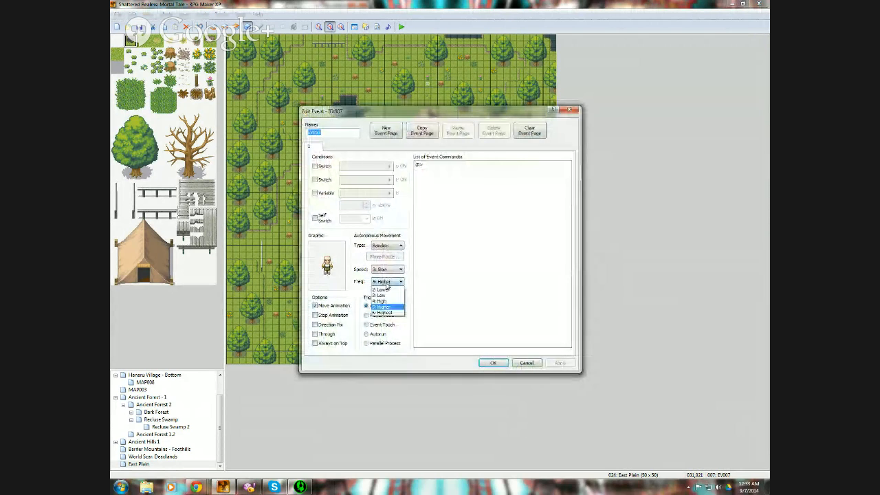
click(387, 286)
click(493, 362)
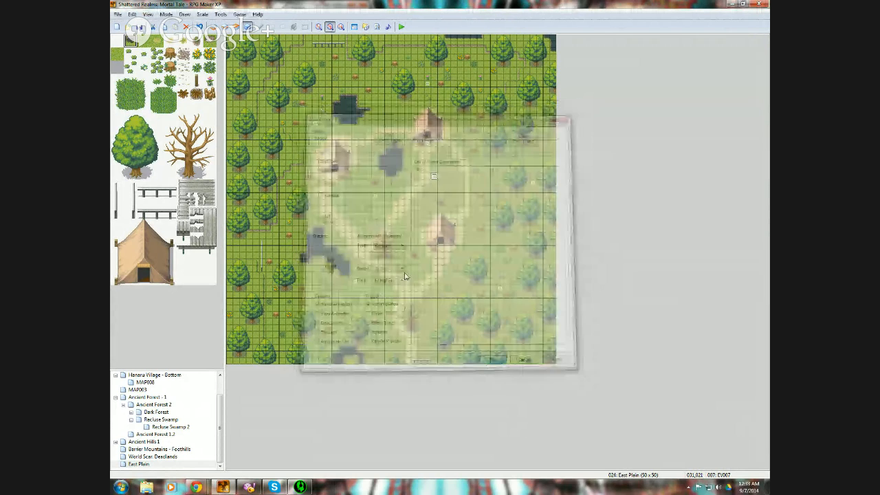
- Set the movement frequency of the original villager event at 022,024 to 6: Highest
right_click(375, 197)
click(386, 203)
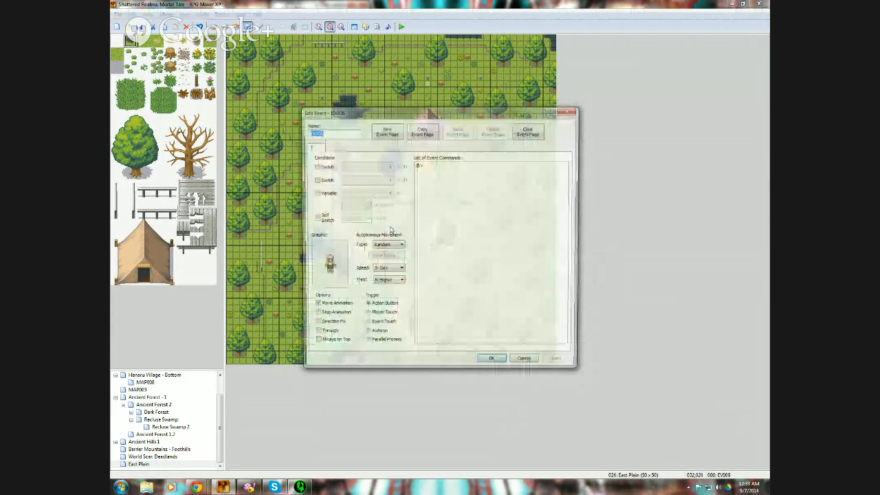
click(377, 281)
click(378, 312)
click(493, 362)
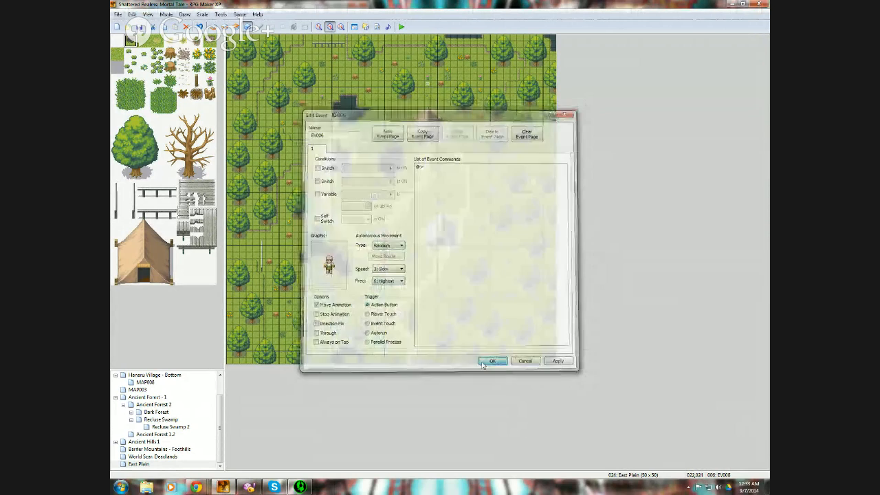
- Set the movement frequency of the villager event at 019,037 to 6: Highest
right_click(355, 284)
click(358, 288)
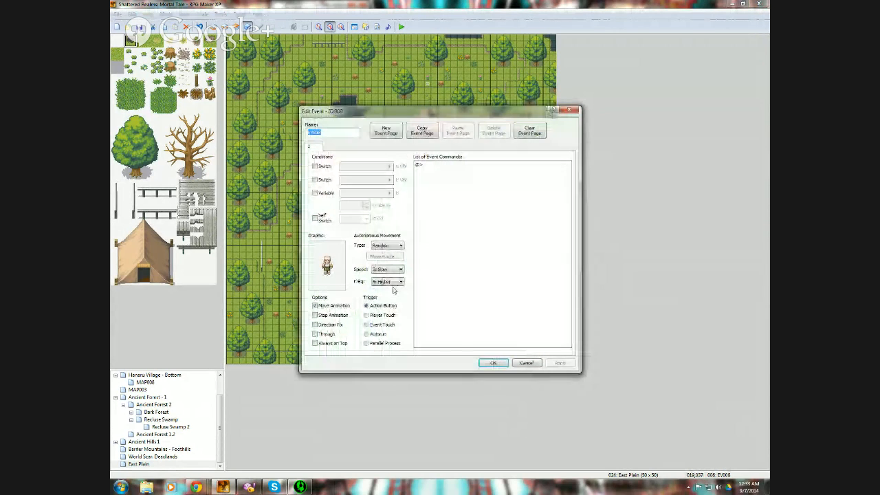
click(493, 362)
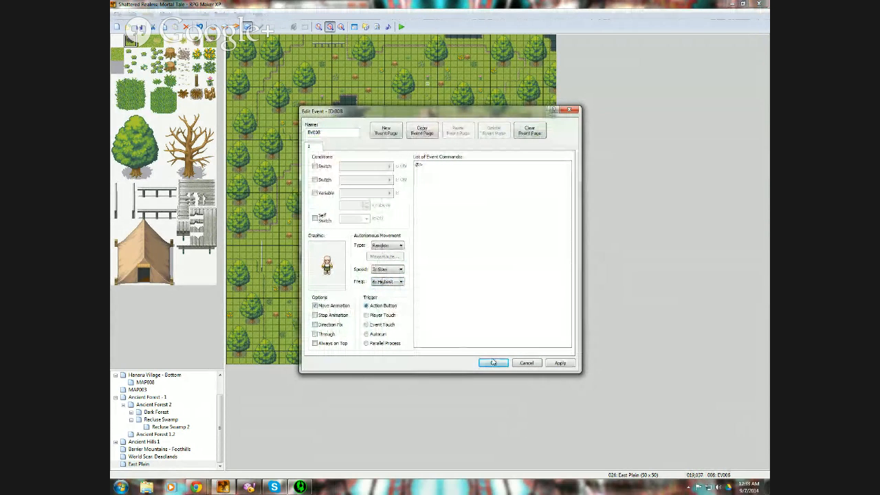
- Set the movement frequency of the villager event at 041,038 to 6: Highest
right_click(493, 284)
click(502, 290)
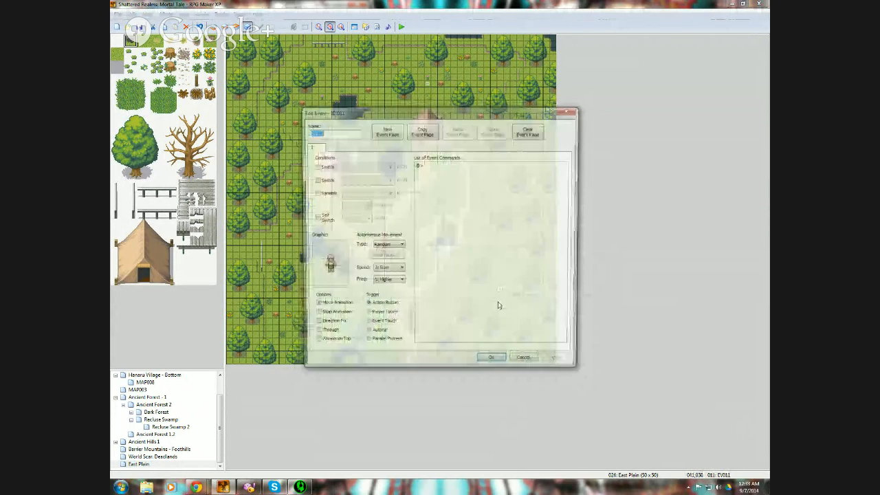
click(402, 283)
scroll(403, 284, down, 1)
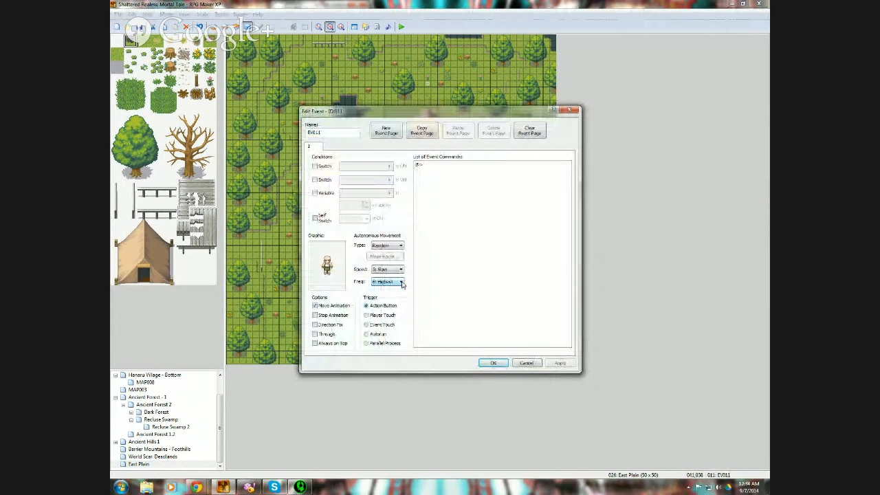
click(489, 364)
- Set the movement frequency of the villager event at 030,007, north of the upper tent, to 6: Highest
double_click(427, 84)
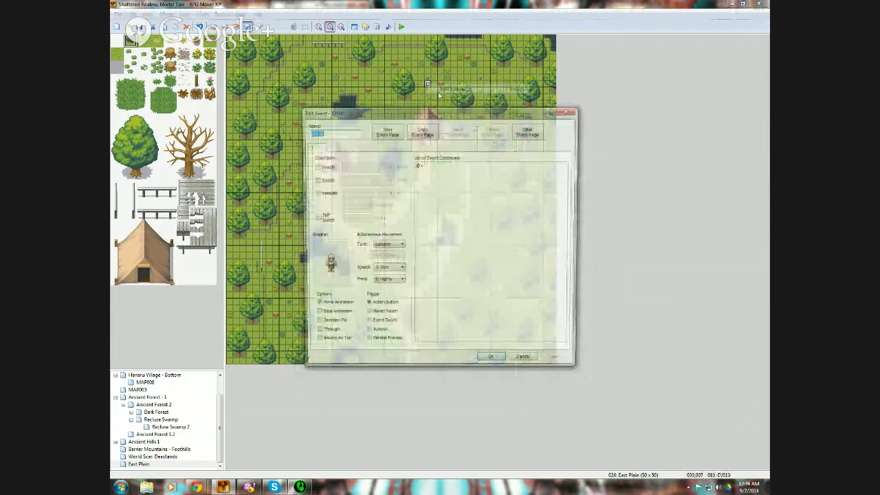
click(386, 282)
scroll(386, 284, down, 1)
click(507, 364)
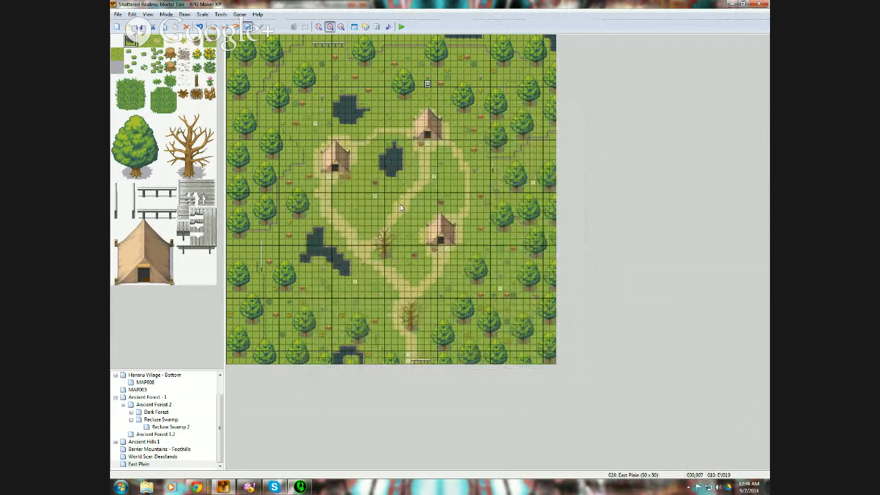
- Playtest the game again, walking around the camp paths to check the villagers' movement at the new frequency, and close it
click(402, 27)
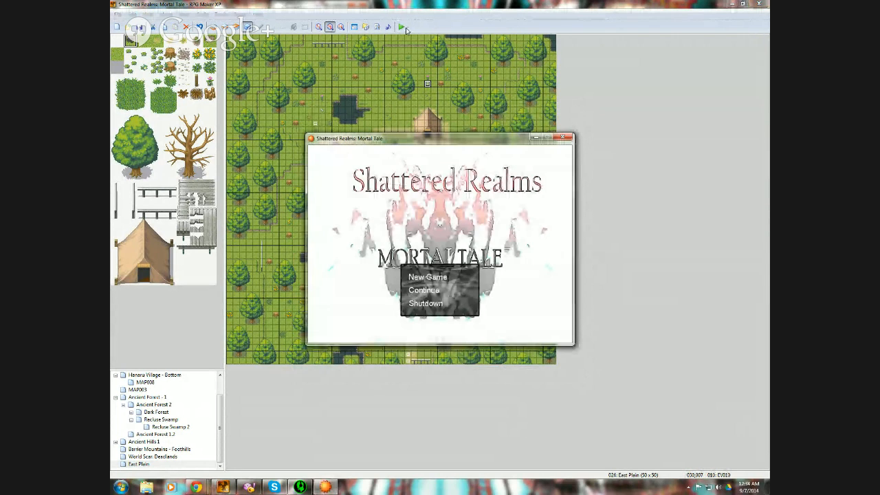
key(Return)
key(Left)
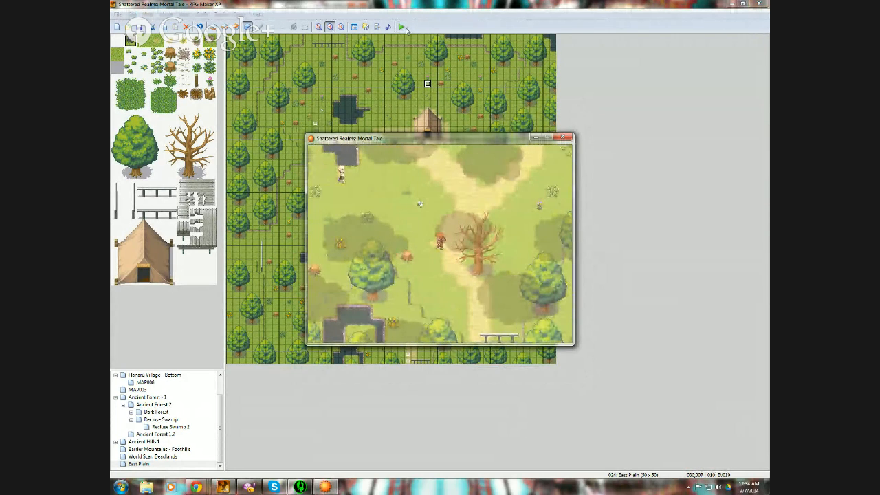
key(Up)
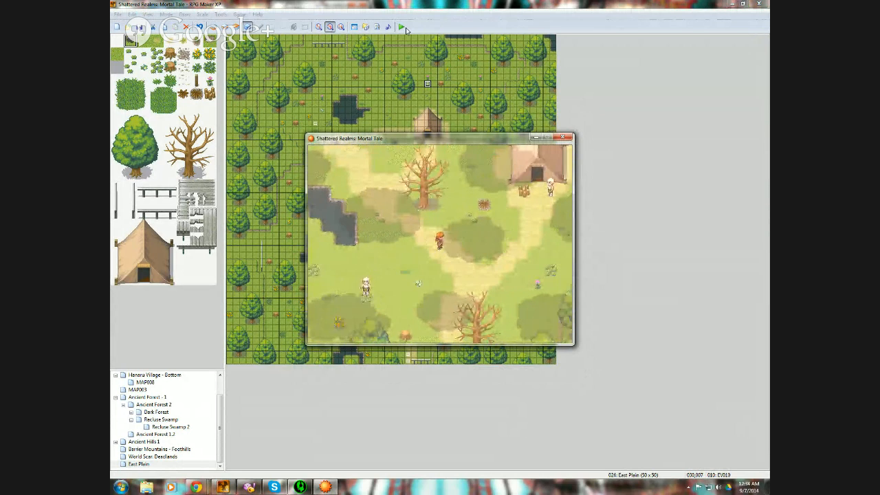
key(Right)
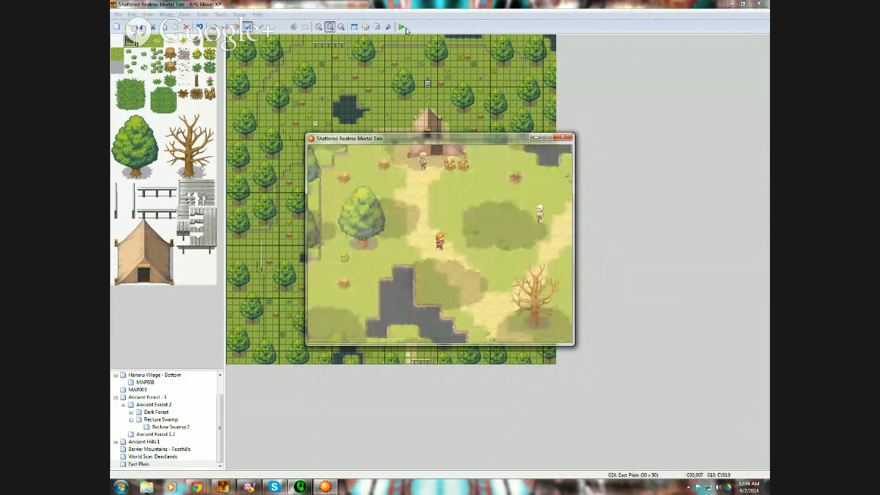
key(Down)
key(Right)
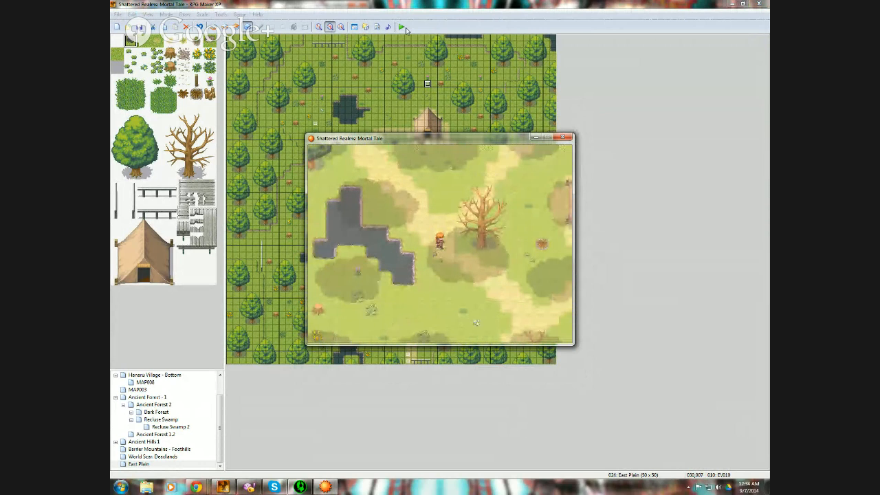
key(Down)
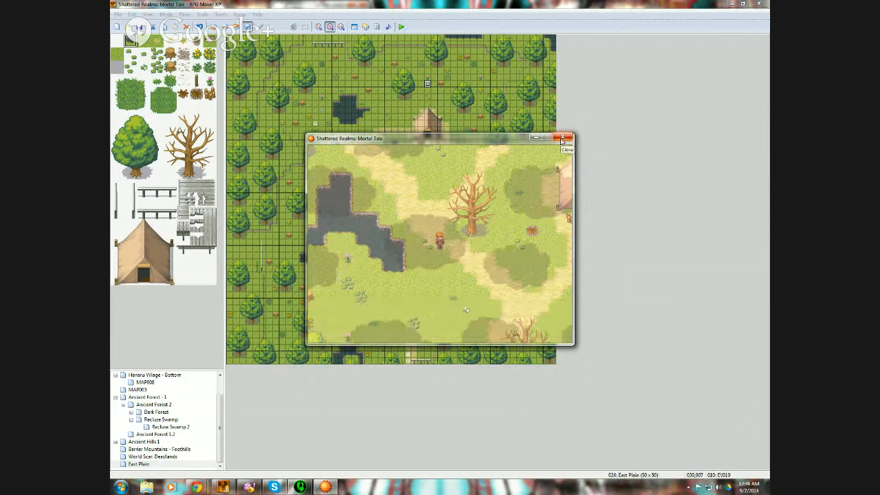
click(563, 138)
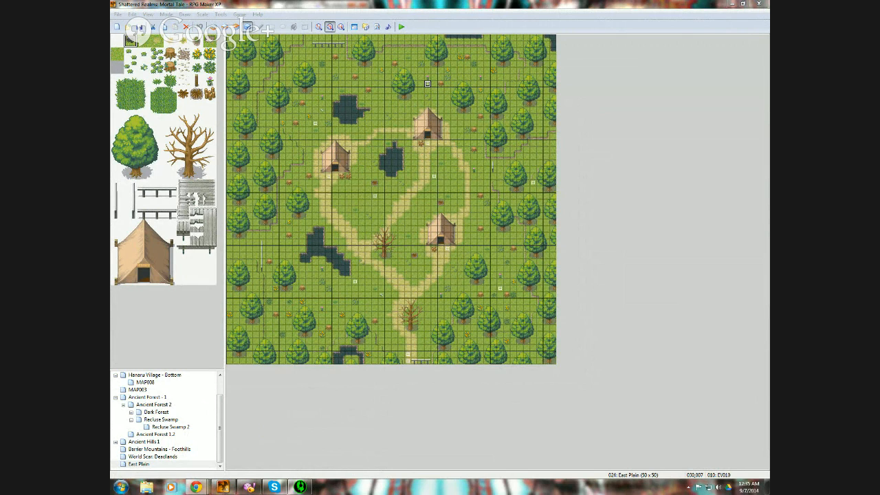
key(super+Down)
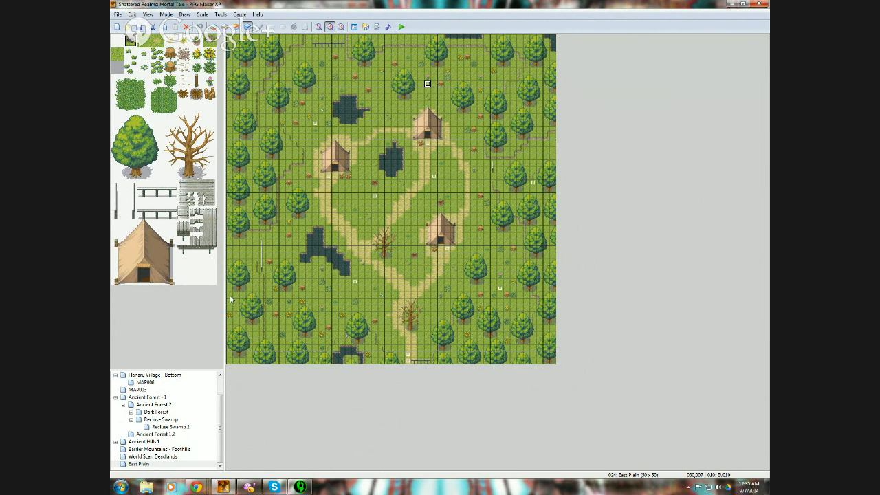
- Create a new 70 x 70 map under East Plain using the 023: Farm Village tileset
right_click(157, 468)
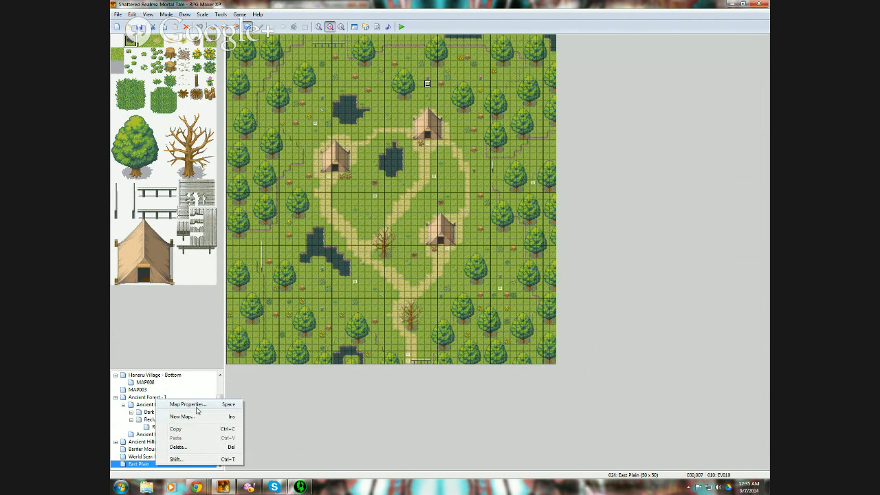
click(193, 416)
double_click(379, 238)
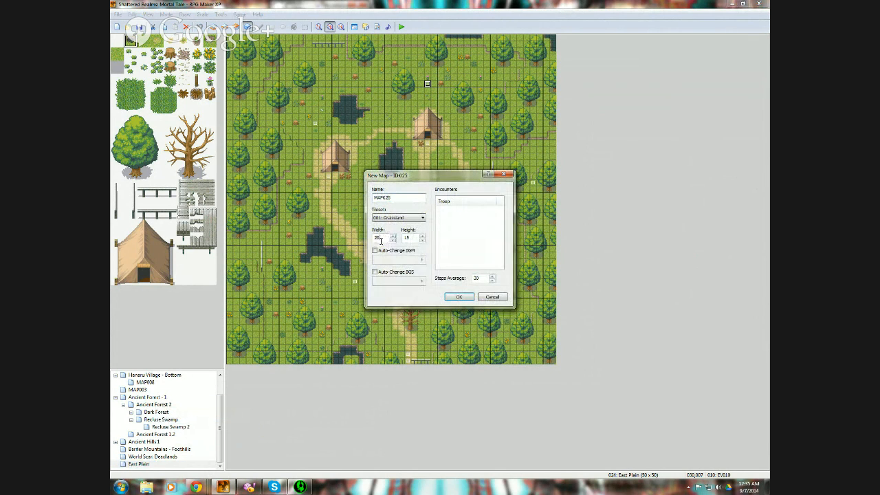
text(70)
click(402, 217)
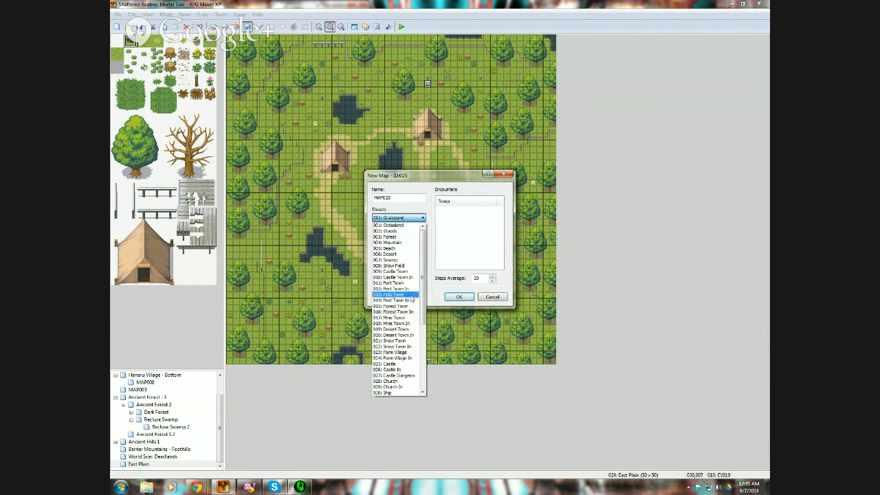
click(405, 352)
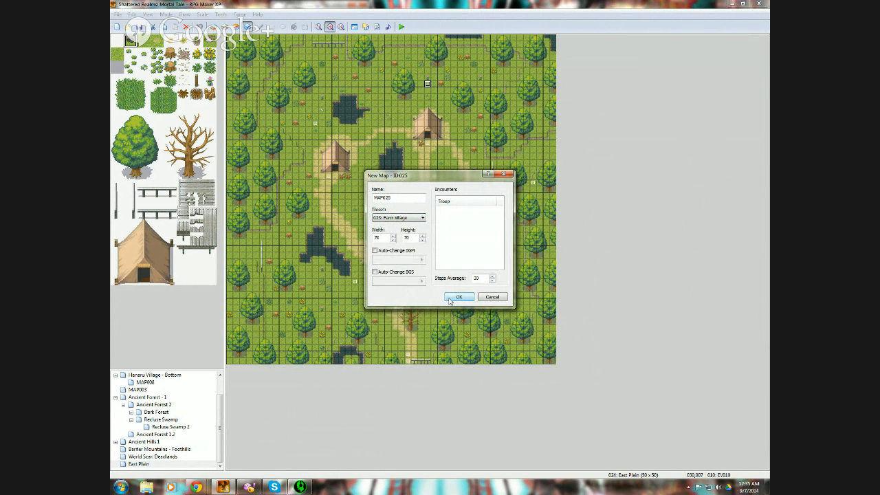
click(457, 297)
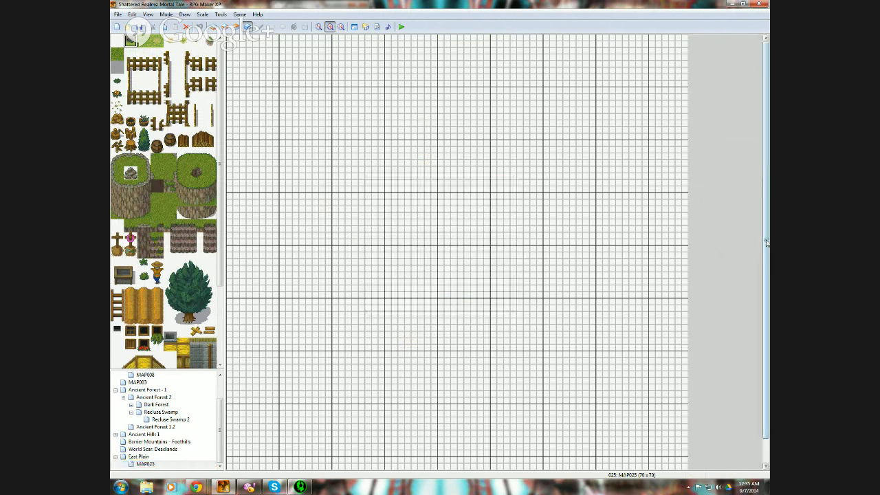
- Fill the whole of layer 1 on the new map with the plain dark green grass tile
drag(766, 243, 767, 264)
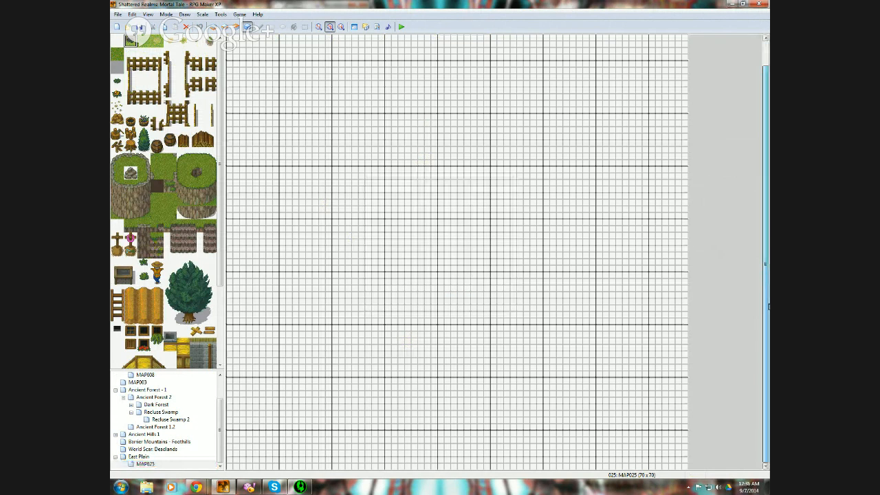
click(118, 55)
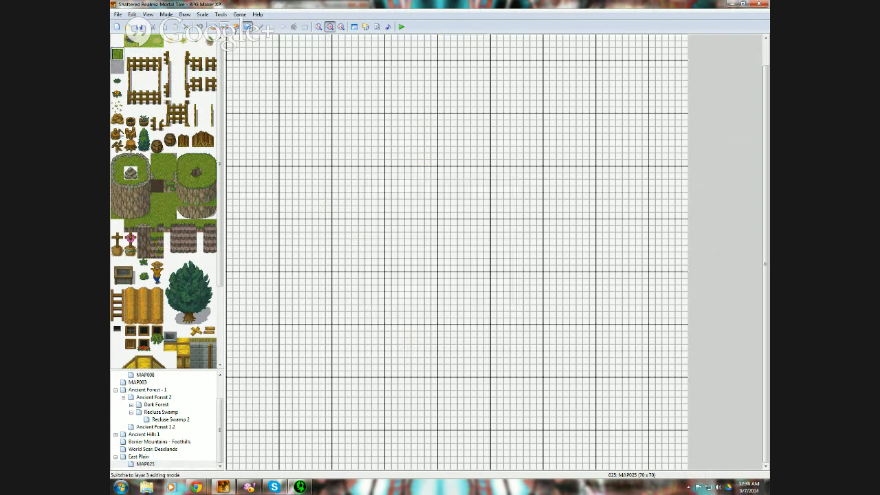
click(213, 26)
click(295, 26)
click(296, 104)
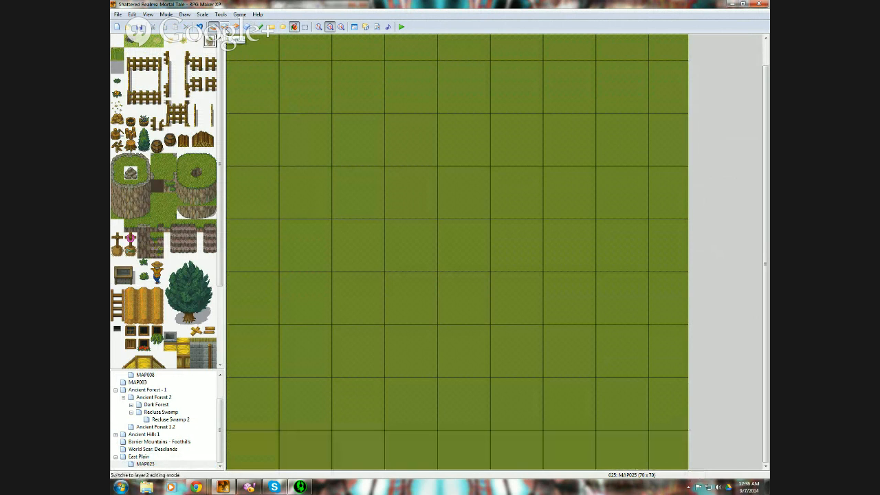
- On layer 2, draw a freehand light-grass outline around the map's playable area, with two inlets in the west and an exit in the south
click(224, 27)
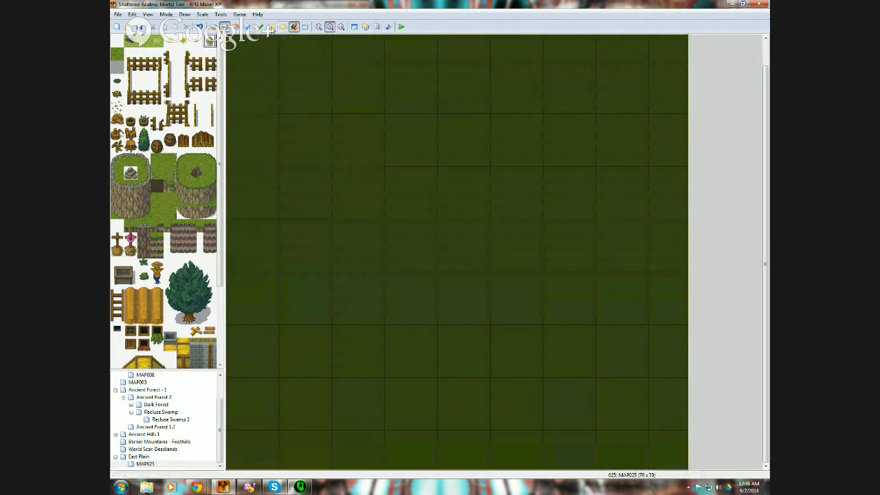
click(260, 27)
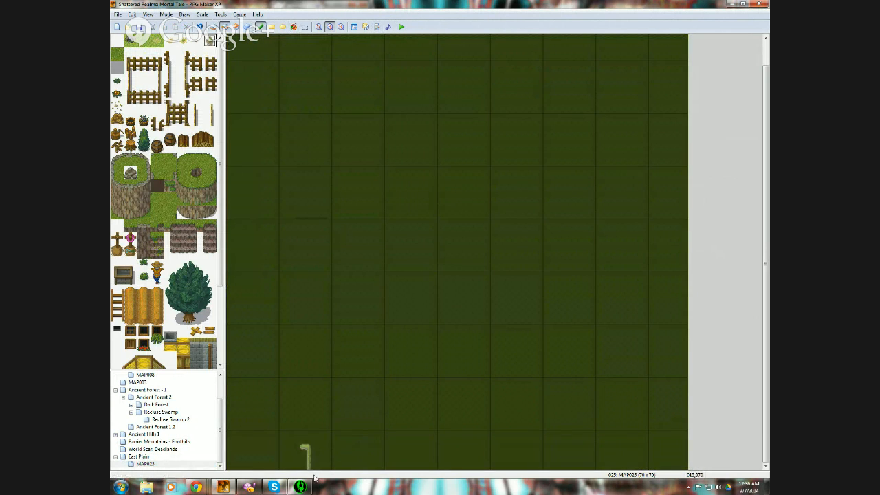
click(329, 460)
mouse_move(341, 448)
mouse_down()
mouse_move(588, 448)
mouse_move(665, 404)
mouse_move(666, 368)
mouse_move(579, 330)
mouse_move(576, 277)
mouse_move(644, 271)
mouse_move(656, 209)
mouse_move(653, 126)
mouse_move(568, 53)
mouse_move(401, 73)
mouse_move(303, 58)
mouse_move(276, 85)
mouse_move(383, 146)
mouse_move(370, 162)
mouse_move(281, 122)
mouse_move(262, 155)
mouse_move(262, 177)
mouse_move(341, 210)
mouse_move(409, 211)
mouse_move(402, 238)
mouse_move(321, 253)
mouse_move(248, 231)
mouse_move(223, 210)
mouse_up()
mouse_move(253, 255)
mouse_down()
mouse_move(312, 281)
mouse_move(371, 262)
mouse_move(422, 223)
mouse_up()
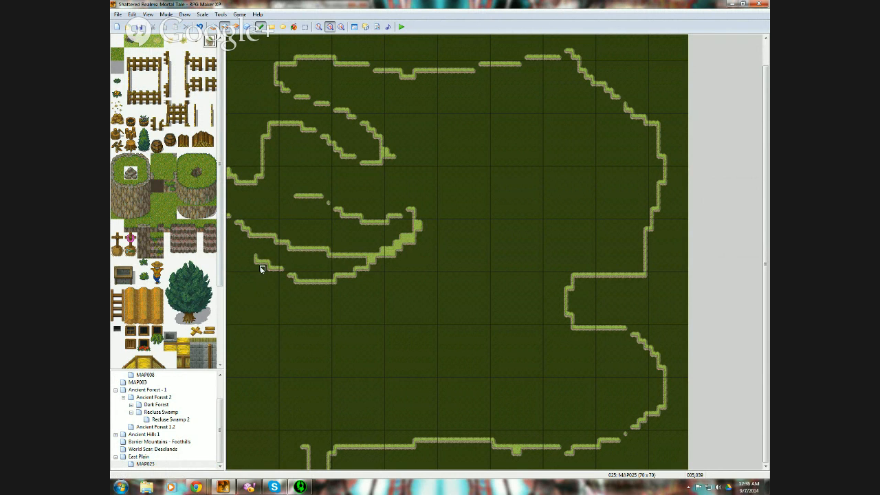
mouse_move(262, 265)
mouse_down()
mouse_move(252, 340)
mouse_move(269, 365)
mouse_move(268, 430)
mouse_move(283, 489)
mouse_up()
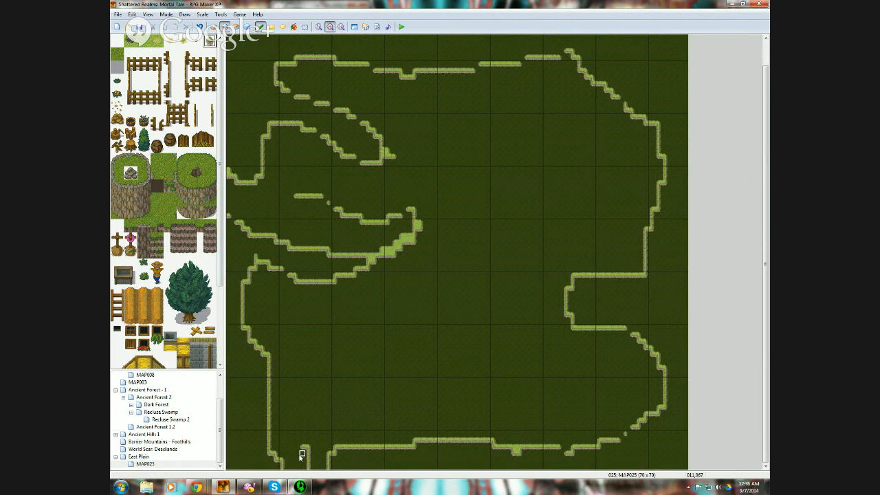
drag(303, 450, 279, 472)
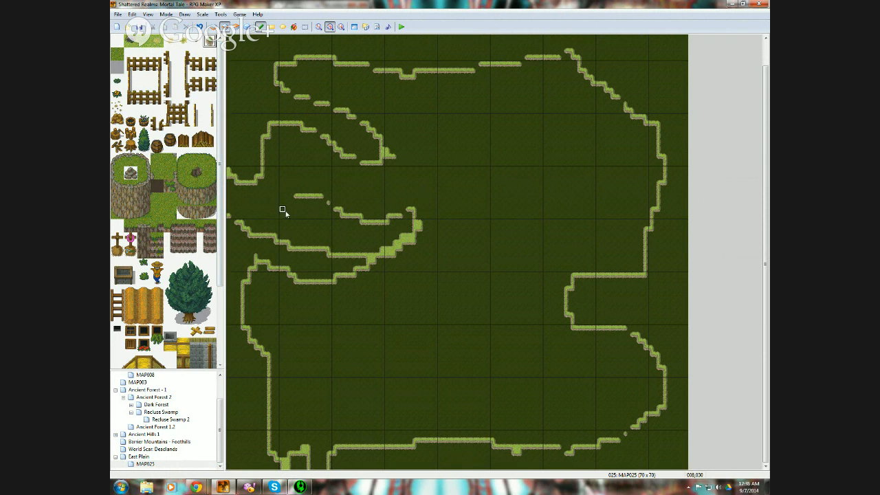
- Close the gaps in the light-grass outline along the western inlets, the northern edge, and the northeast and southeast corners
mouse_move(293, 201)
mouse_down()
mouse_move(219, 205)
mouse_move(232, 217)
mouse_move(294, 199)
mouse_move(361, 217)
mouse_move(411, 212)
mouse_up()
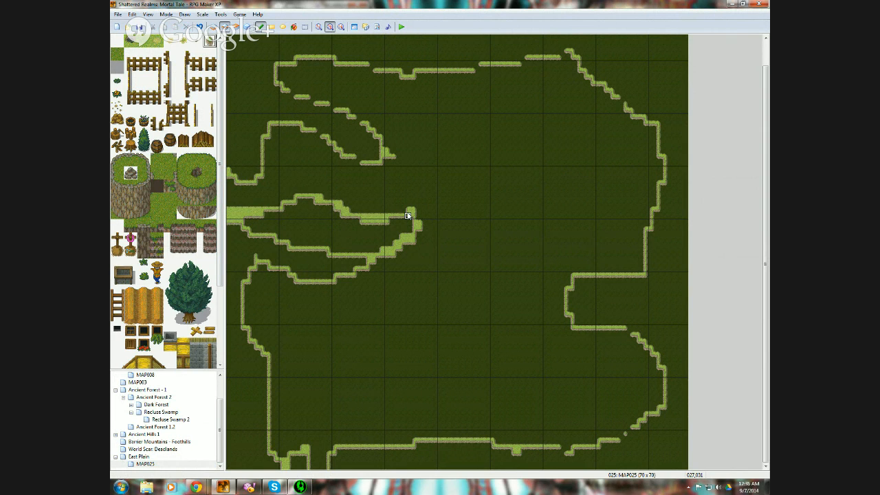
mouse_move(297, 99)
mouse_down()
mouse_move(348, 117)
mouse_move(383, 153)
mouse_move(352, 154)
mouse_move(315, 131)
mouse_up()
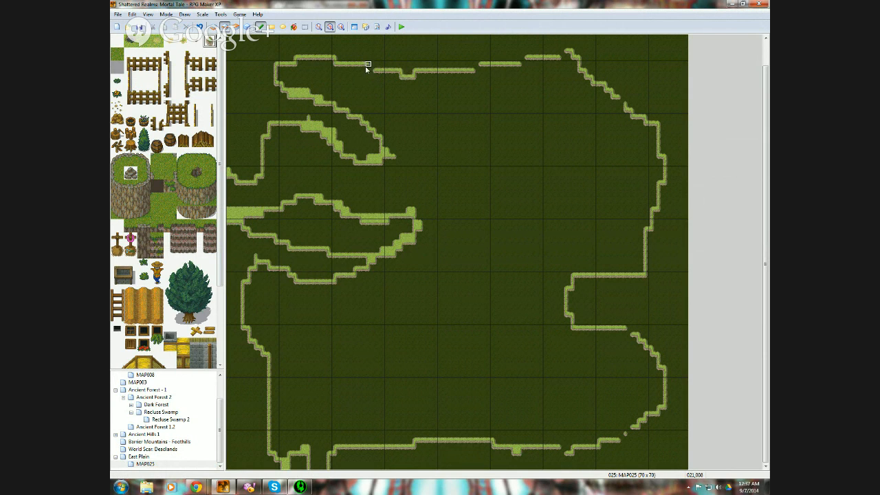
mouse_move(368, 64)
mouse_down()
mouse_move(454, 71)
mouse_move(567, 55)
mouse_up()
click(621, 104)
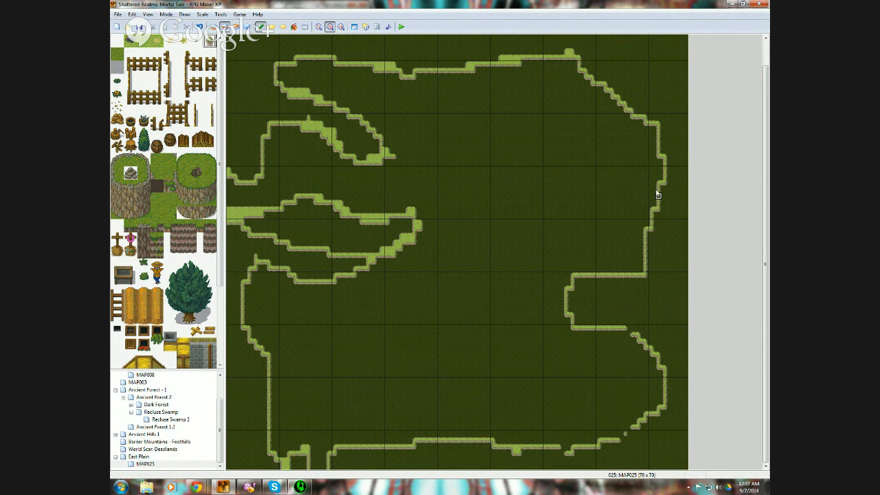
drag(616, 433, 643, 419)
click(557, 451)
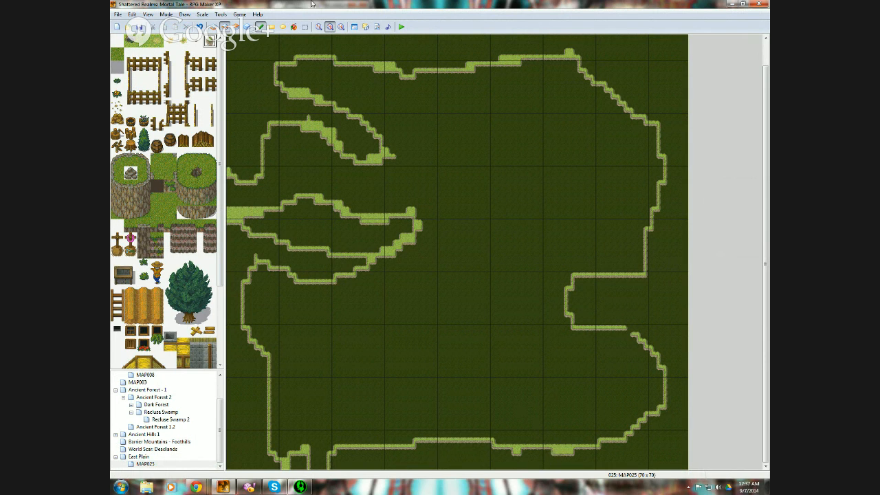
- Flood-fill the border regions outside the outline, including the western inlets and the small southern pocket, with light grass
click(294, 26)
click(260, 111)
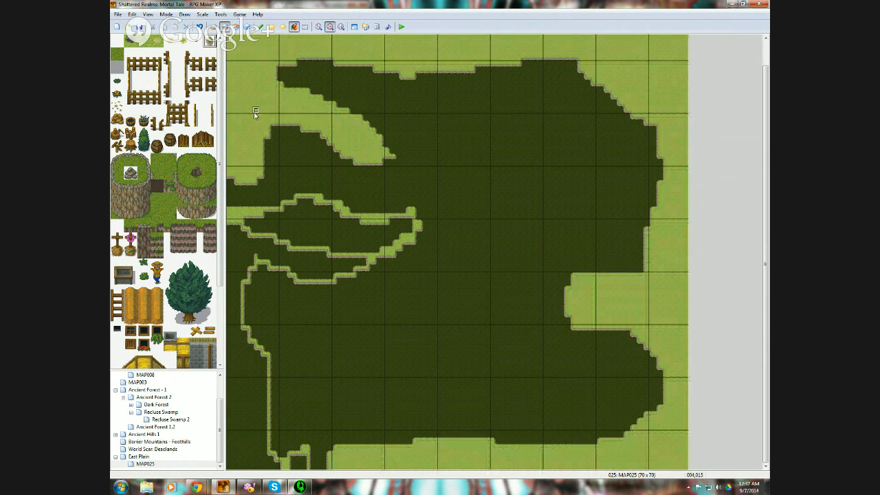
click(295, 235)
click(283, 257)
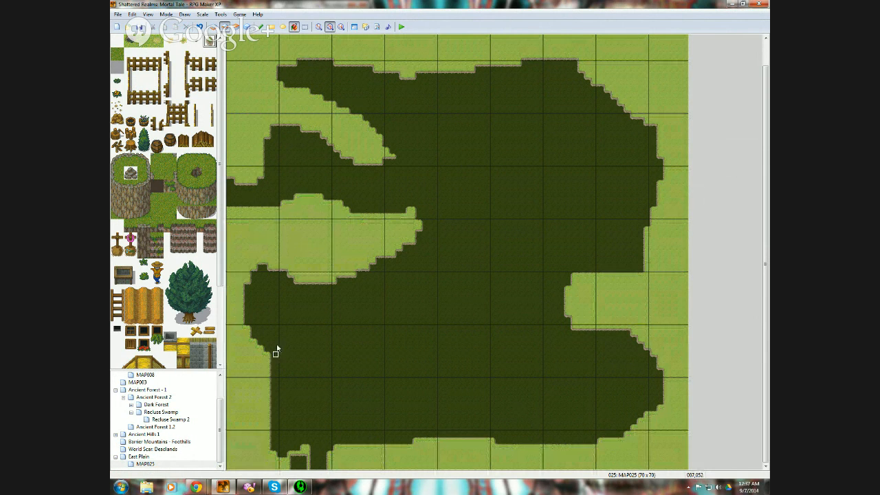
click(301, 467)
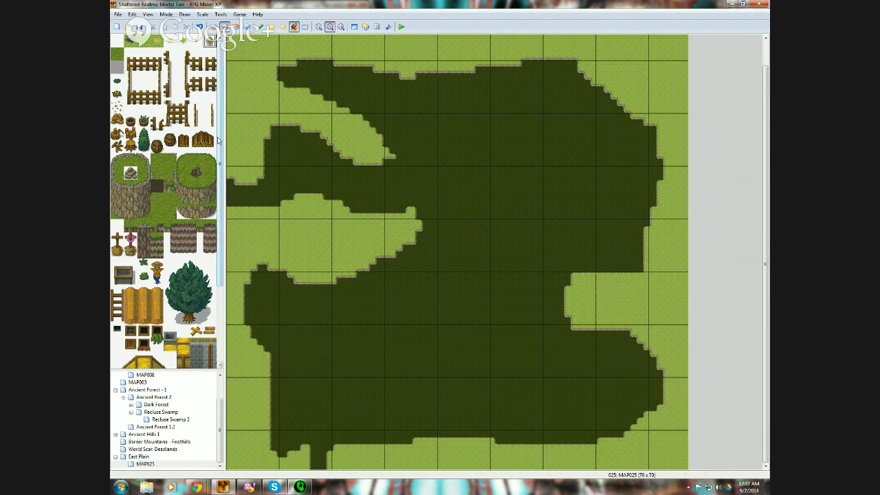
- On layer 1, outline a lake in the map's northeast corner with the water tile and fill it
click(214, 27)
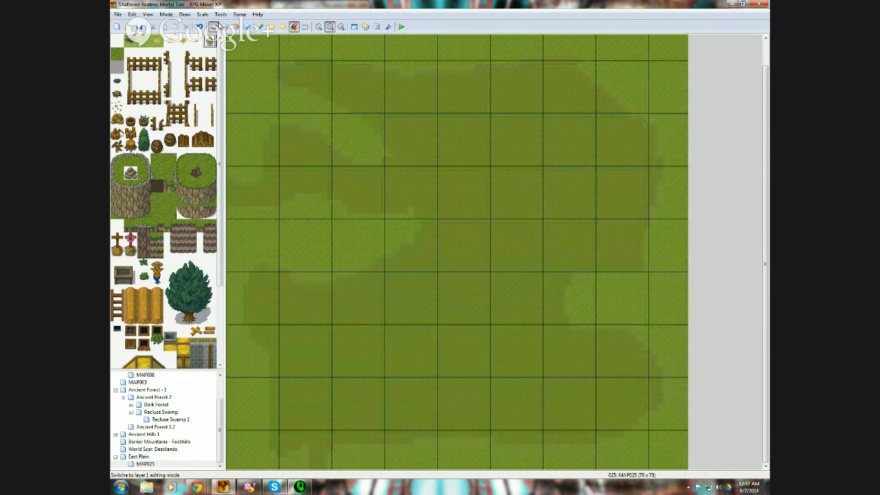
click(130, 39)
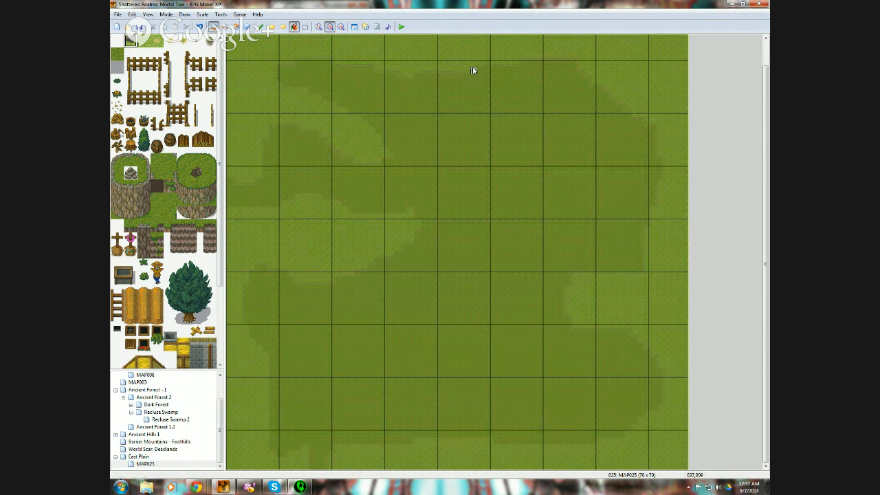
click(567, 119)
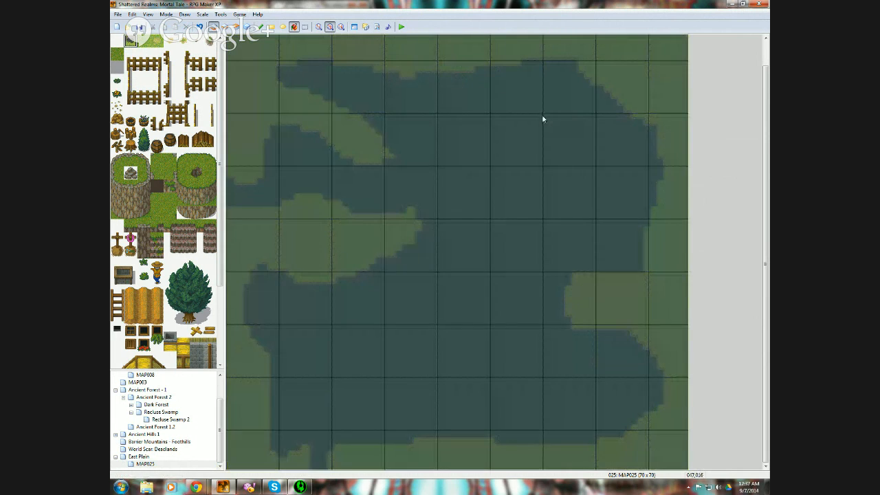
click(200, 26)
click(260, 26)
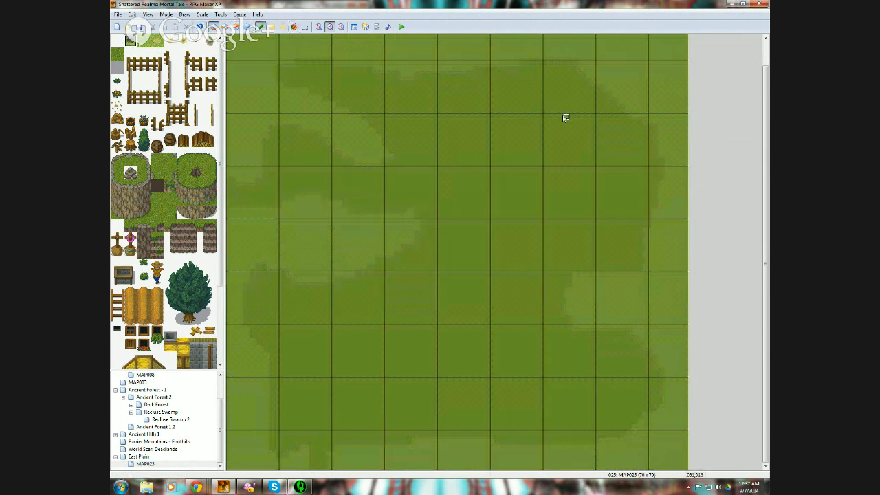
mouse_move(566, 117)
mouse_down()
mouse_move(530, 104)
mouse_move(491, 55)
mouse_move(510, 28)
mouse_up()
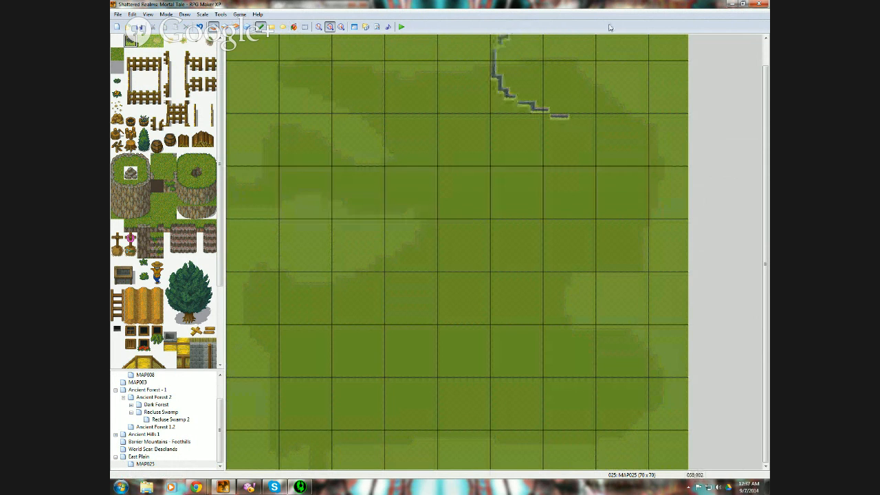
mouse_move(637, 38)
mouse_down()
mouse_move(613, 133)
mouse_move(554, 160)
mouse_move(530, 154)
mouse_move(558, 118)
mouse_move(519, 98)
mouse_up()
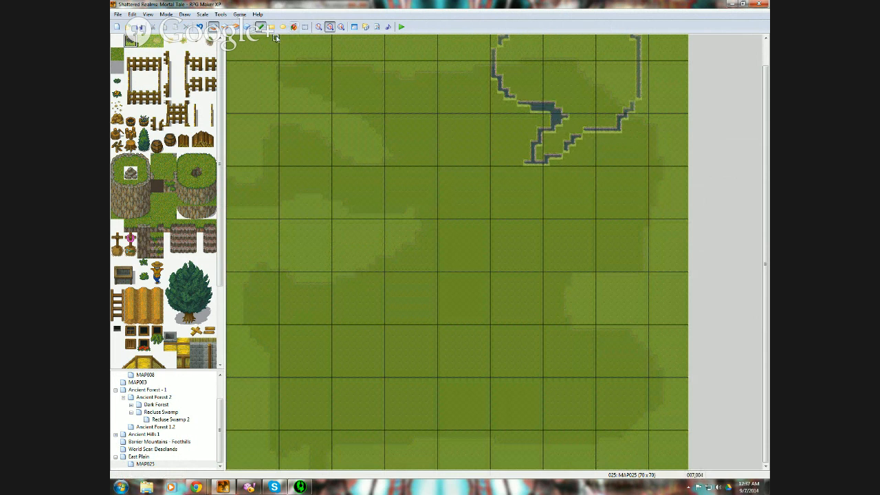
click(294, 26)
click(565, 90)
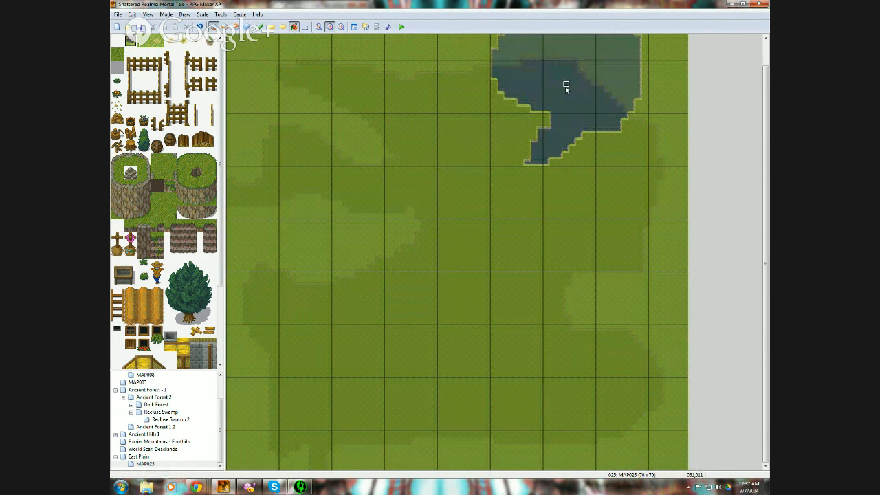
click(251, 27)
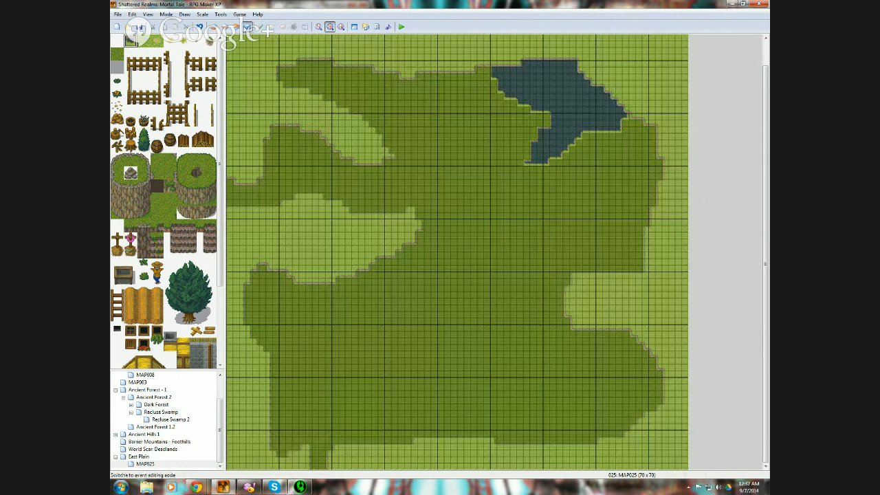
click(236, 27)
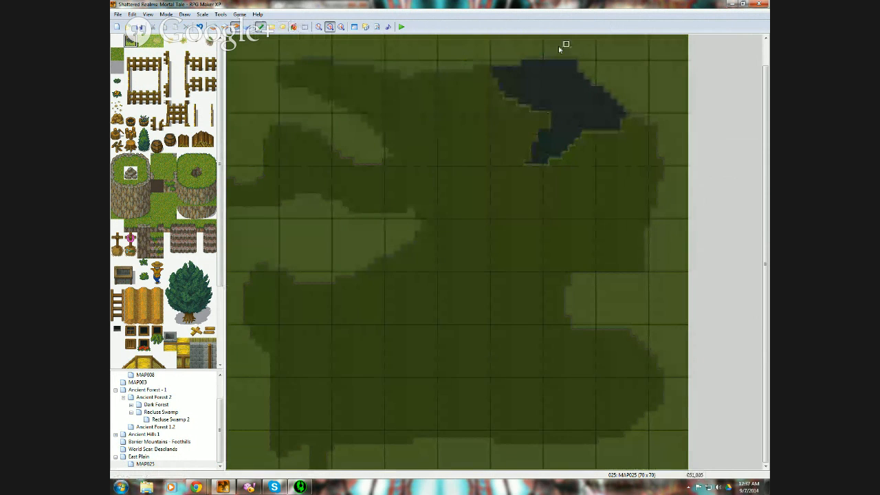
drag(493, 62, 504, 74)
click(247, 27)
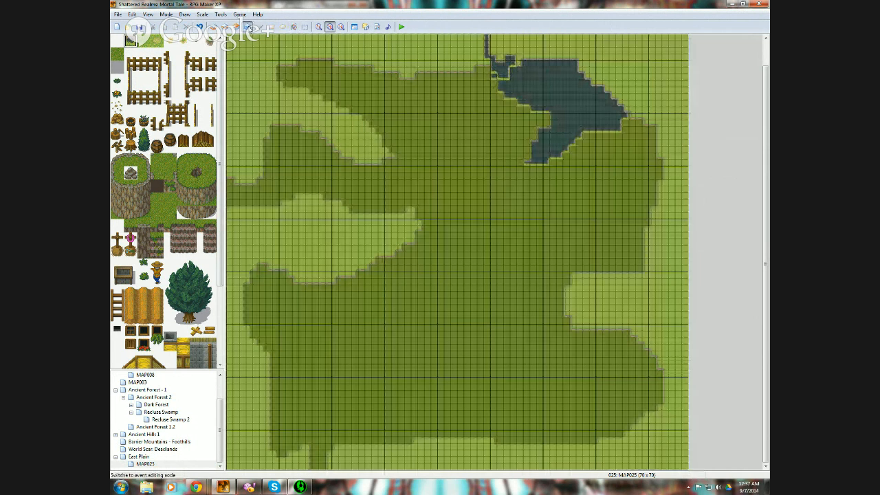
click(200, 27)
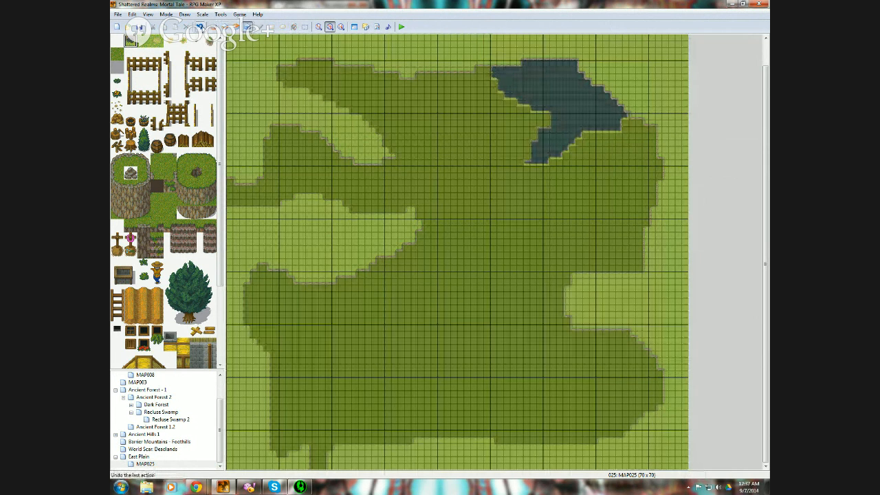
- On layer 1, outline a second lake on the map's western edge below the lower inlet and fill it with water
click(214, 27)
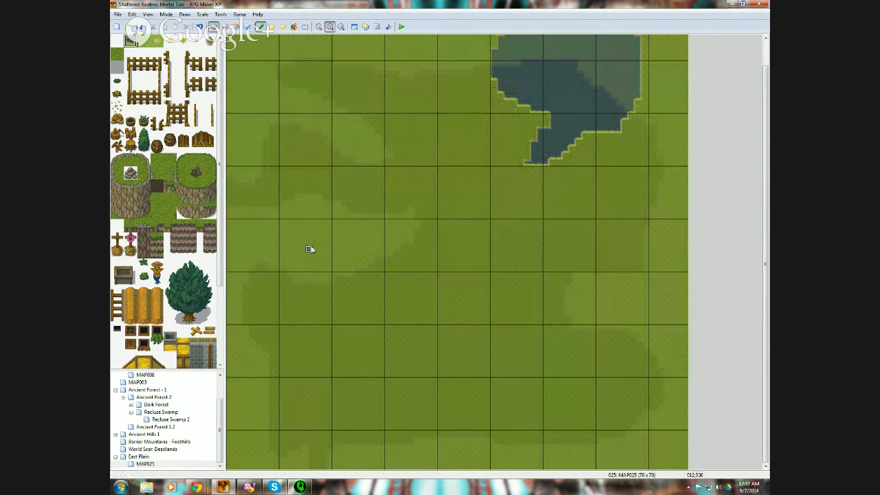
drag(275, 252, 218, 352)
mouse_move(262, 375)
mouse_down()
mouse_move(360, 274)
mouse_move(294, 251)
mouse_move(296, 309)
mouse_move(283, 364)
mouse_move(327, 342)
mouse_move(350, 311)
mouse_move(356, 257)
mouse_move(348, 253)
mouse_up()
click(293, 26)
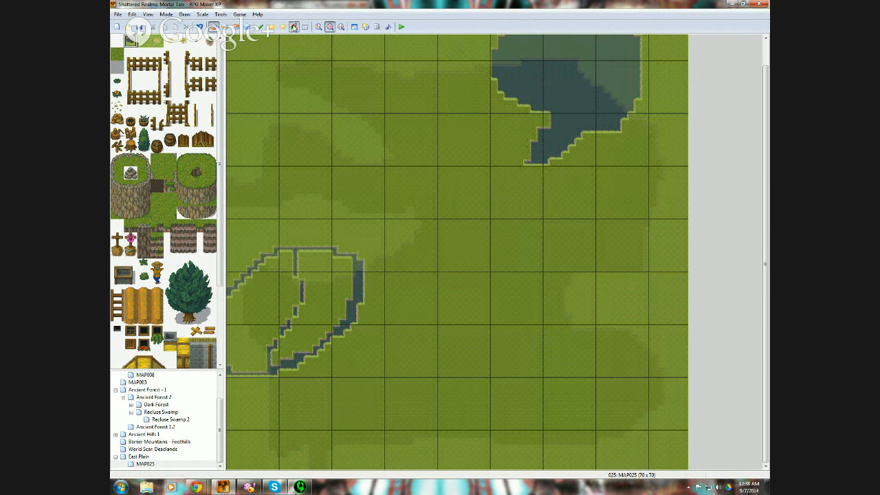
click(327, 279)
click(283, 294)
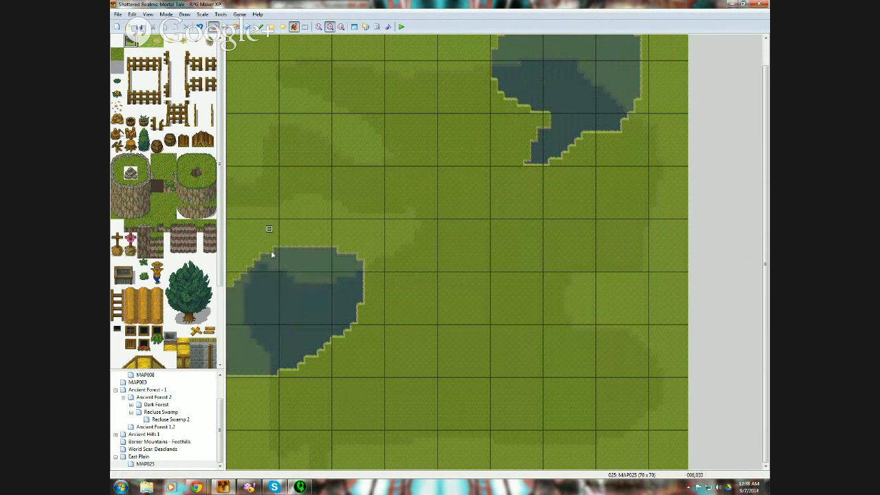
click(249, 26)
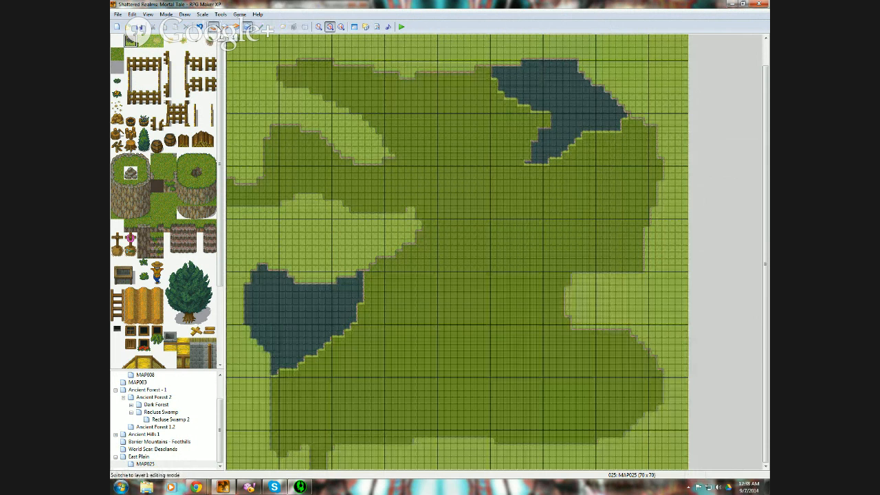
- On layer 1, outline a third lake in the map's southeast corner with the water tile and fill it
click(214, 27)
click(585, 323)
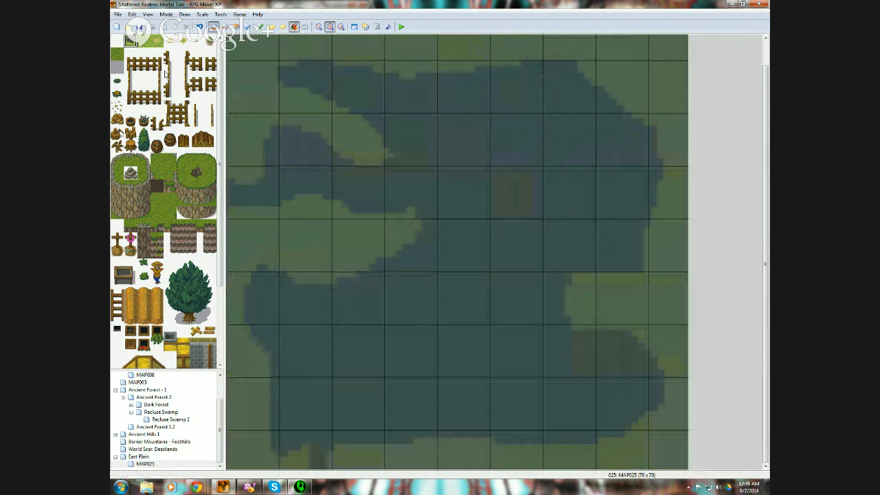
click(200, 27)
click(259, 27)
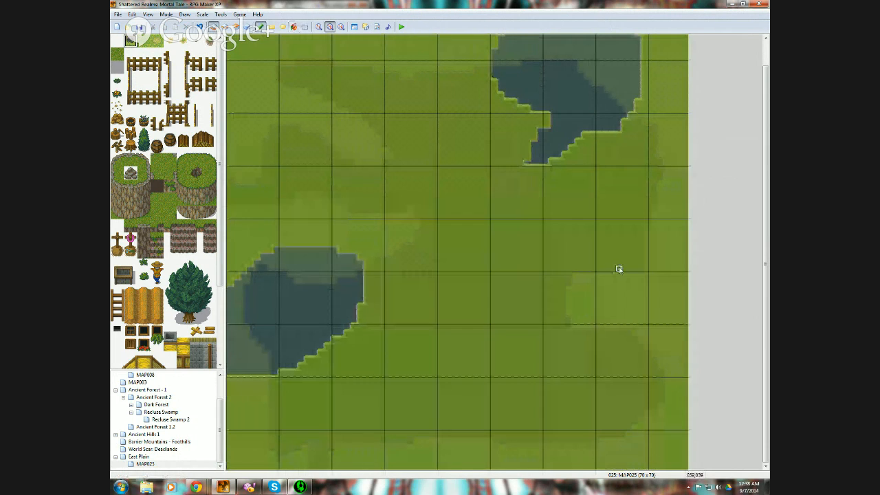
mouse_move(581, 315)
mouse_down()
mouse_move(558, 333)
mouse_move(535, 422)
mouse_move(605, 442)
mouse_move(664, 387)
mouse_move(580, 316)
mouse_move(547, 349)
mouse_move(522, 407)
mouse_move(538, 385)
mouse_move(572, 447)
mouse_move(543, 431)
mouse_move(534, 409)
mouse_up()
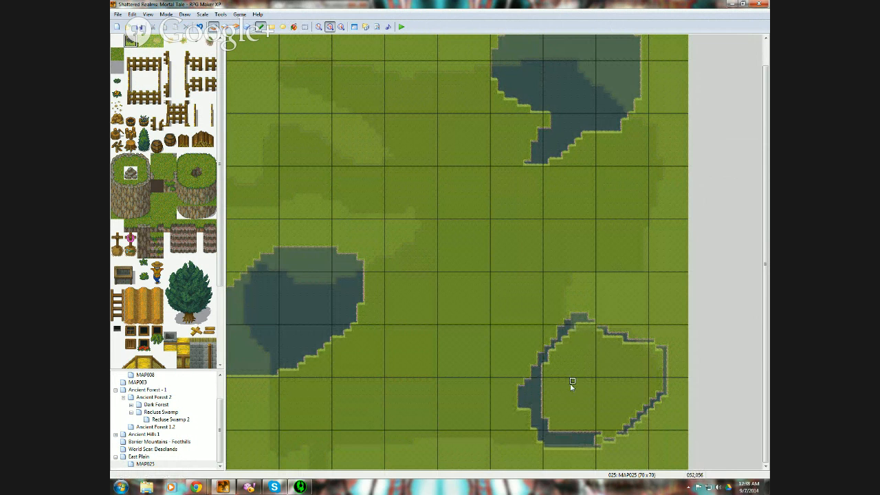
click(294, 27)
click(625, 389)
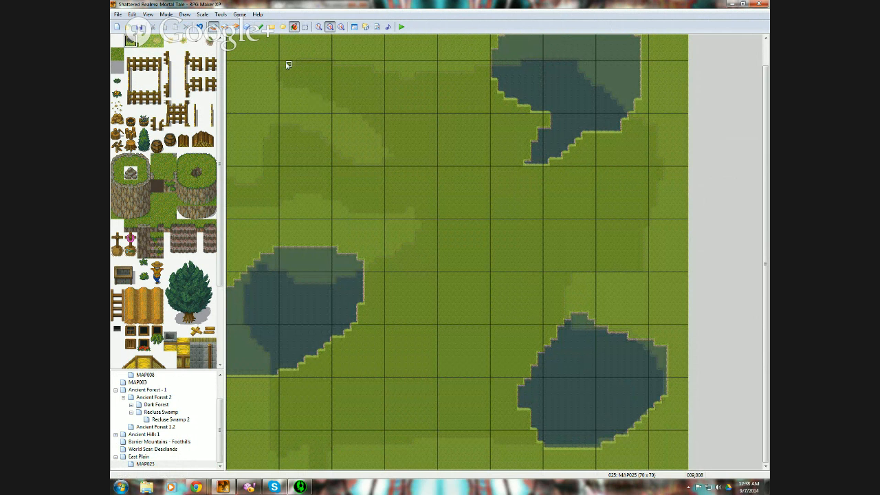
click(248, 27)
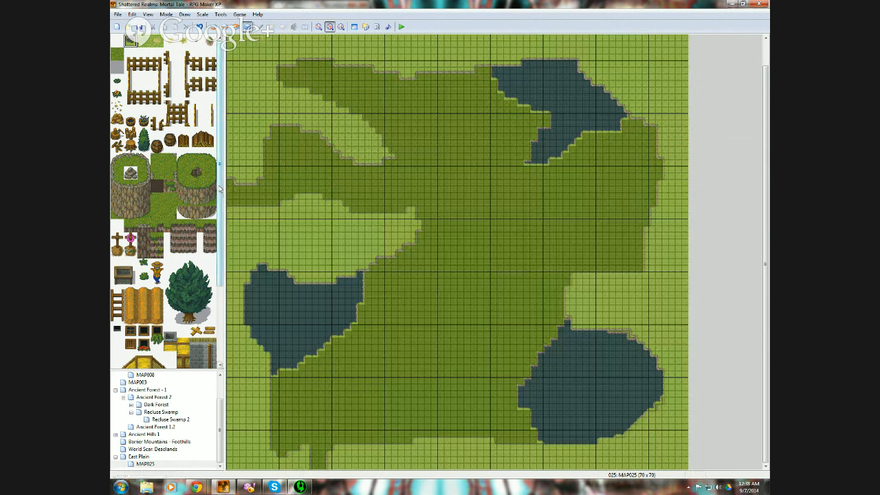
- On layer 1, draw a thin sandy path from the southern edge through the centre to the western edge, with northern and northeastern branches
drag(221, 193, 225, 289)
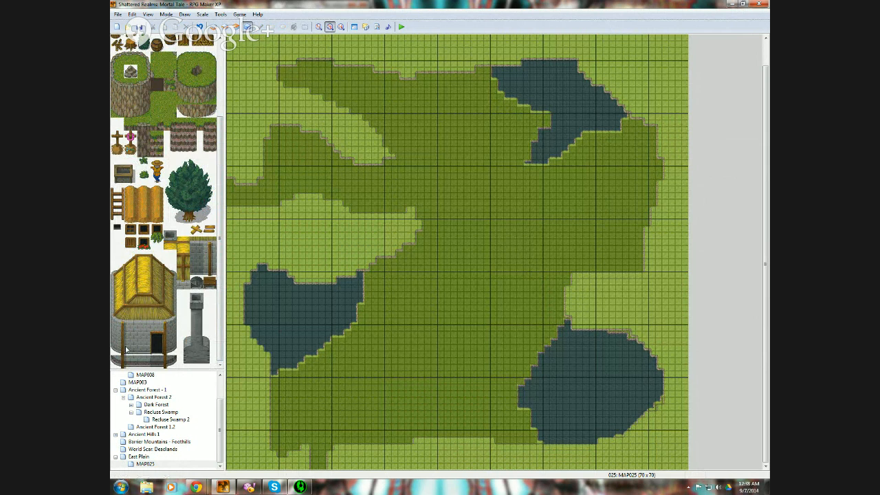
click(213, 27)
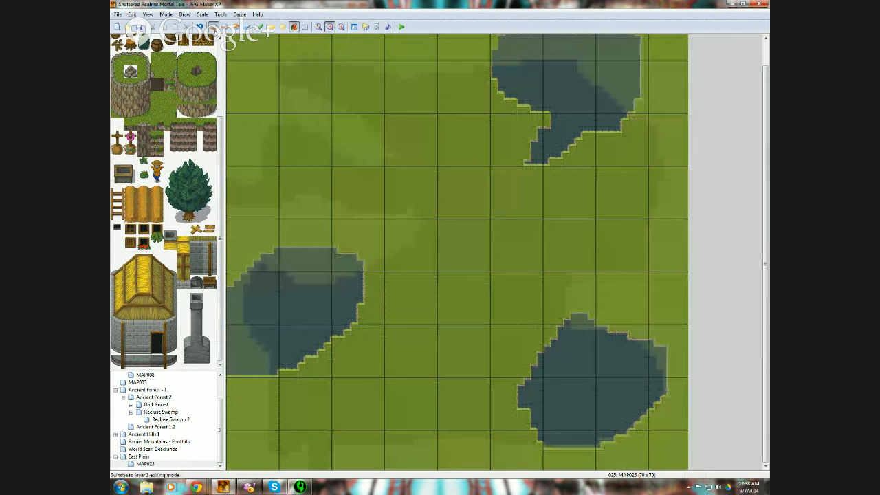
drag(221, 130, 224, 57)
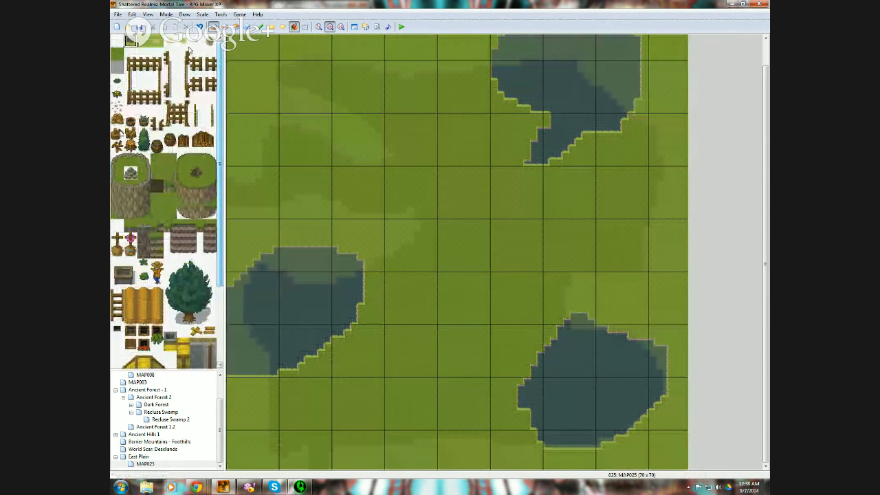
click(159, 43)
click(260, 26)
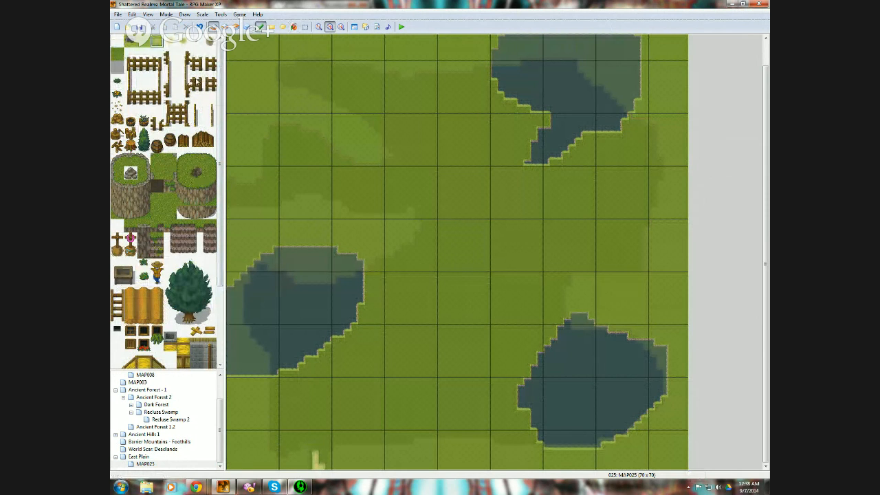
mouse_move(315, 456)
mouse_down()
mouse_move(314, 463)
mouse_move(341, 428)
mouse_move(421, 373)
mouse_move(475, 288)
mouse_move(480, 203)
mouse_up()
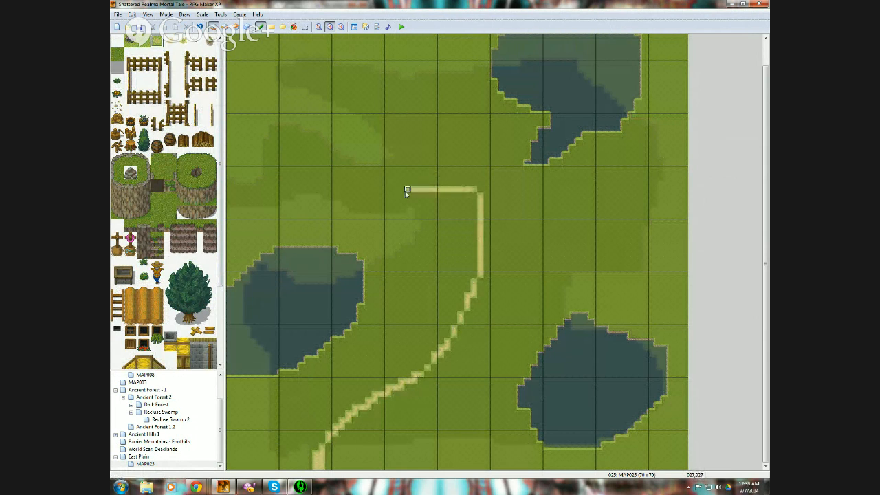
mouse_move(382, 197)
mouse_down()
mouse_move(322, 174)
mouse_move(269, 196)
mouse_move(228, 196)
mouse_up()
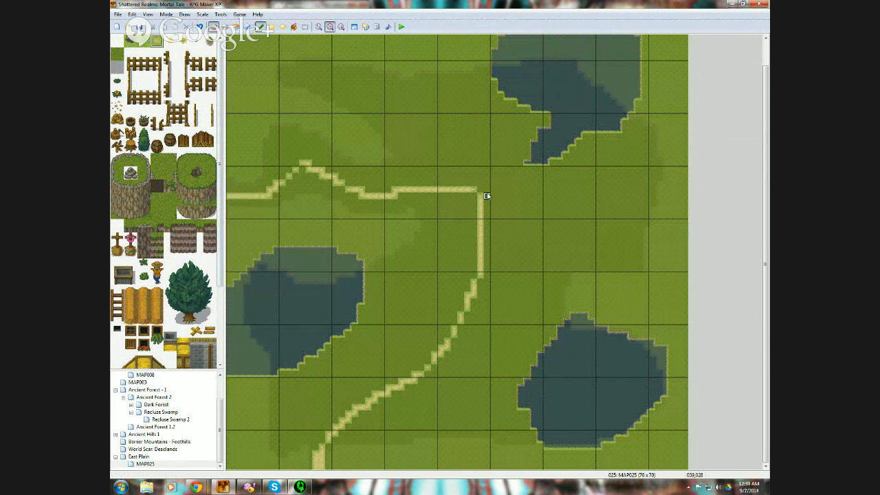
mouse_move(480, 218)
mouse_down()
mouse_move(531, 243)
mouse_move(613, 188)
mouse_move(612, 164)
mouse_up()
mouse_move(427, 184)
mouse_down()
mouse_move(436, 177)
mouse_move(440, 112)
mouse_up()
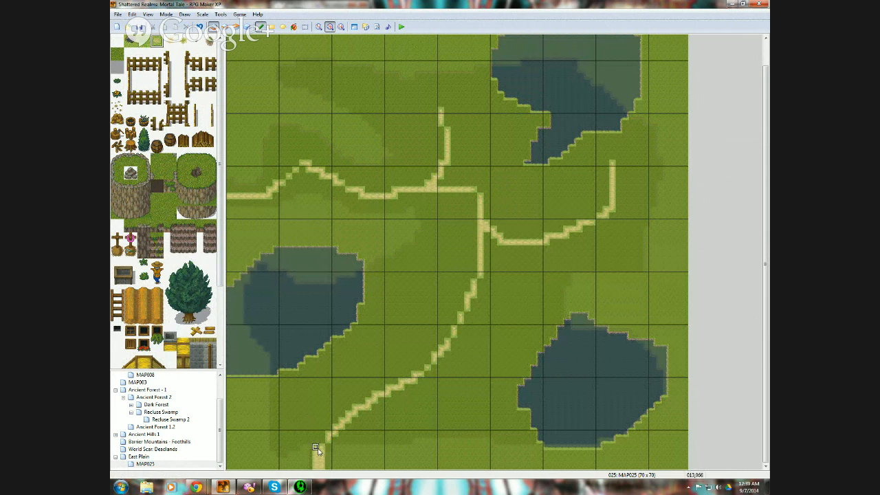
- Thicken the main path and its branches with more sand tiles, closing the gap in the eastern branch
mouse_move(317, 445)
mouse_down()
mouse_move(421, 372)
mouse_move(368, 405)
mouse_move(422, 368)
mouse_move(480, 283)
mouse_move(434, 342)
mouse_up()
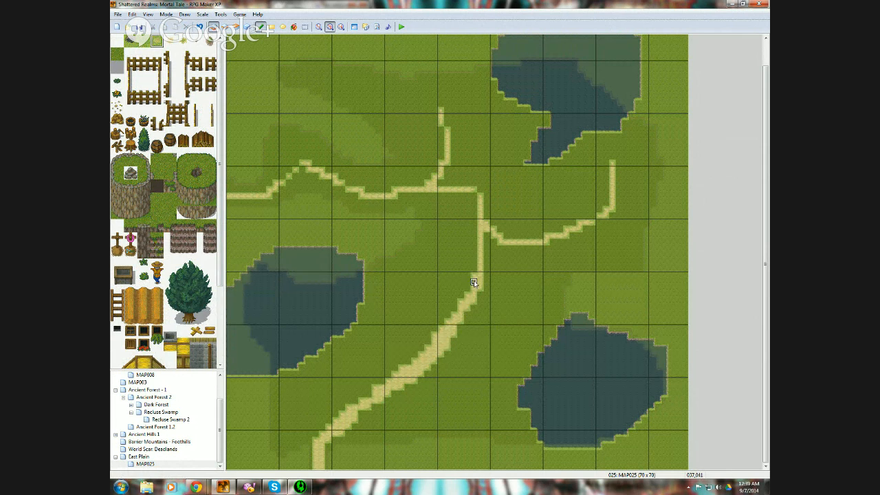
mouse_move(473, 282)
mouse_down()
mouse_move(468, 199)
mouse_move(399, 200)
mouse_move(452, 199)
mouse_move(430, 184)
mouse_move(447, 176)
mouse_move(455, 141)
mouse_move(443, 113)
mouse_move(453, 144)
mouse_move(441, 177)
mouse_up()
mouse_move(309, 180)
mouse_down()
mouse_move(291, 172)
mouse_move(393, 194)
mouse_move(328, 175)
mouse_up()
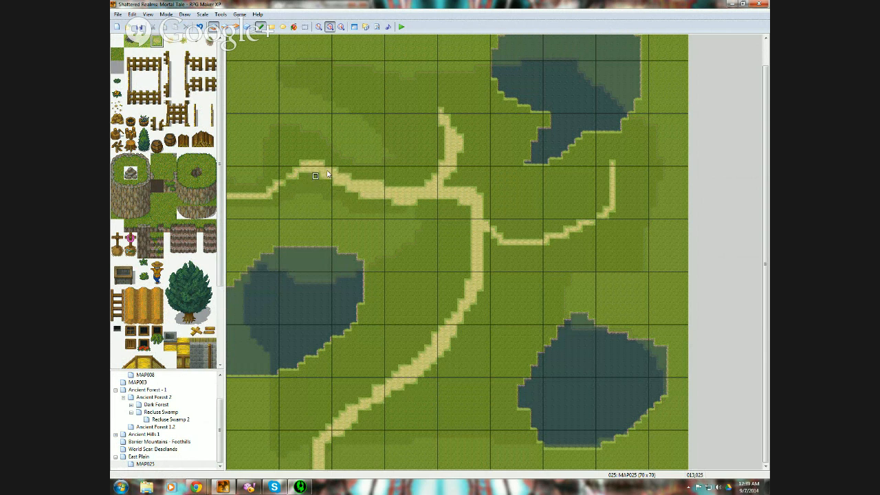
mouse_move(229, 209)
mouse_down()
mouse_move(231, 197)
mouse_move(261, 195)
mouse_move(231, 199)
mouse_move(249, 202)
mouse_move(315, 176)
mouse_up()
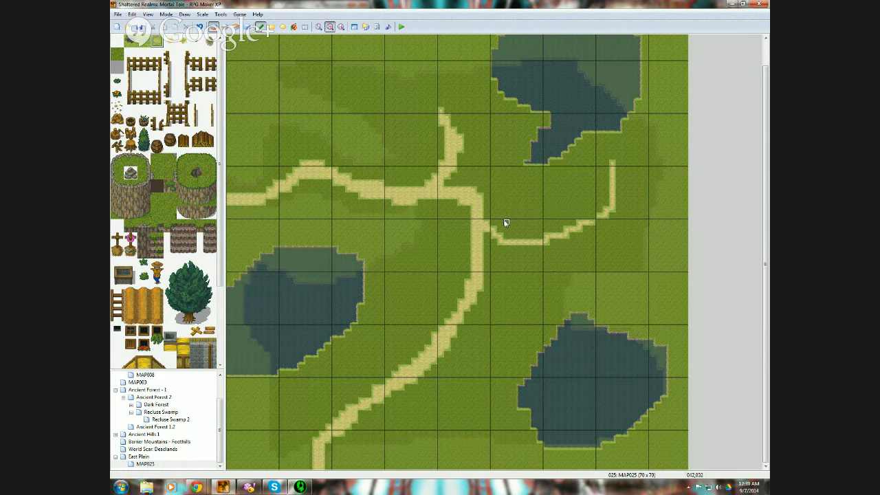
mouse_move(506, 223)
mouse_down()
mouse_move(488, 232)
mouse_move(522, 247)
mouse_move(581, 230)
mouse_move(618, 189)
mouse_move(620, 168)
mouse_move(593, 235)
mouse_move(506, 249)
mouse_up()
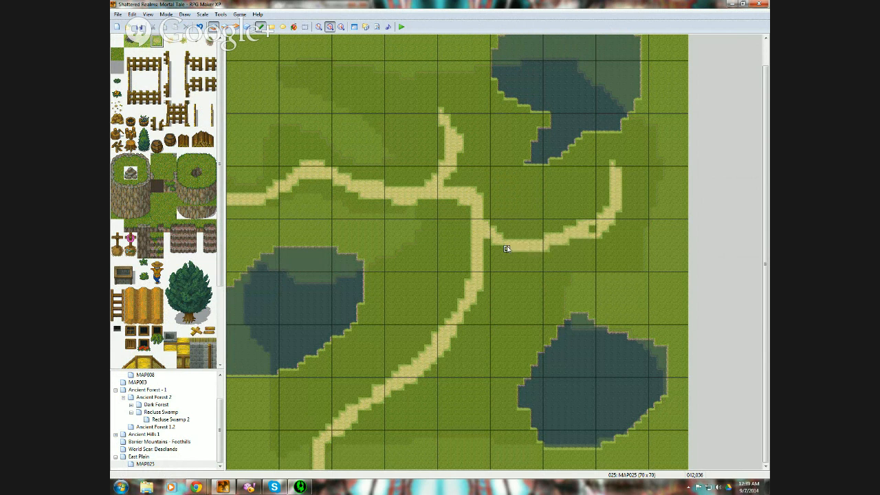
click(594, 229)
- On layer 3, place the left and right ends of the thatched stone house near the northern edge, leaving a three-tile gap between them
scroll(215, 359, down, 5)
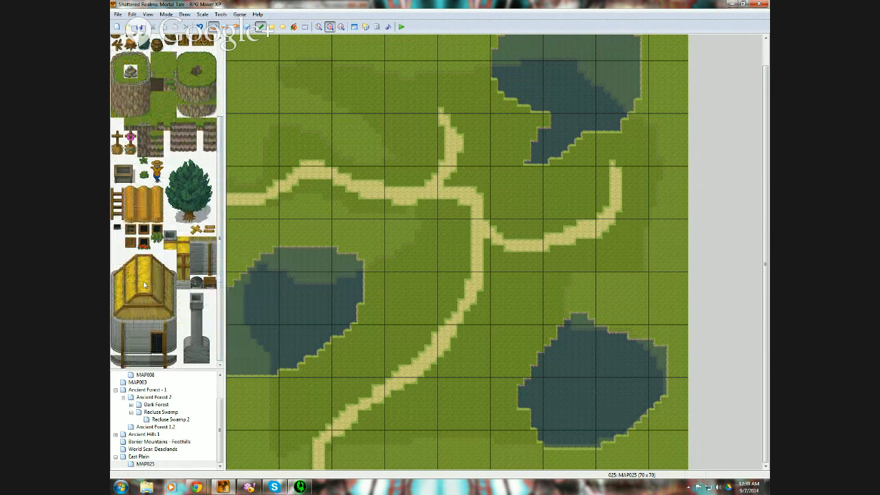
click(144, 269)
drag(130, 256, 122, 353)
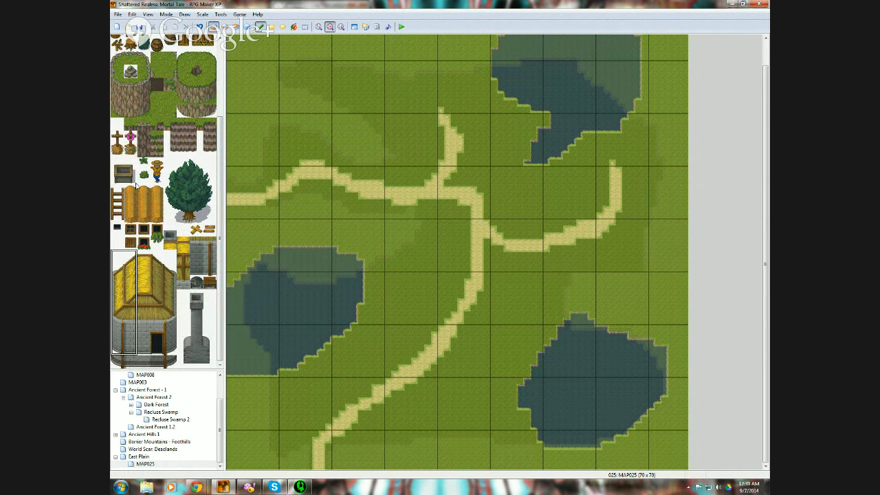
click(234, 27)
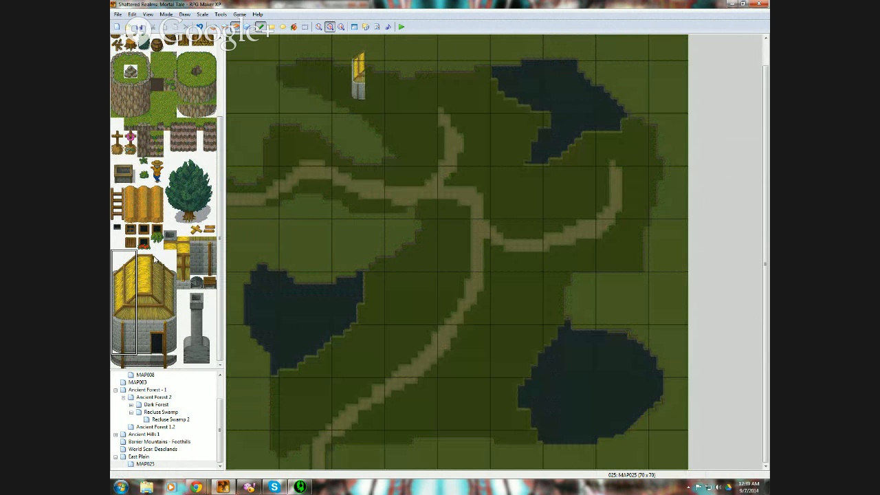
mouse_move(154, 258)
mouse_down()
mouse_move(175, 292)
mouse_move(176, 351)
mouse_up()
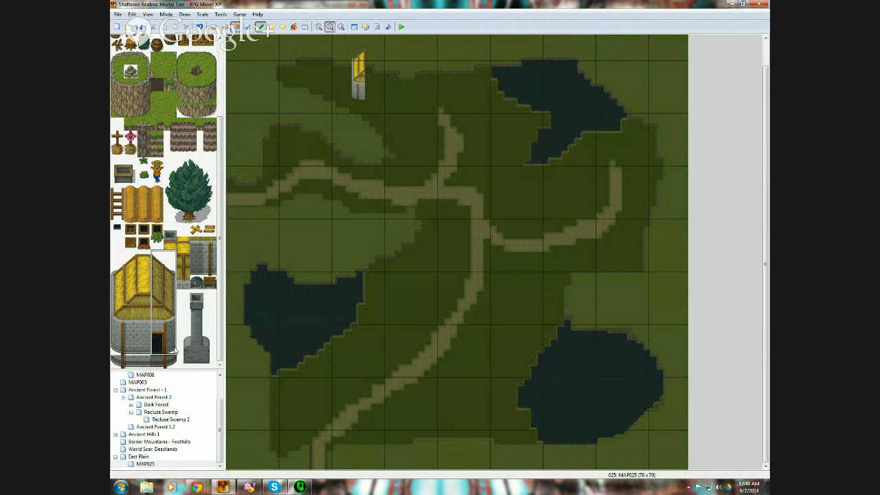
click(394, 53)
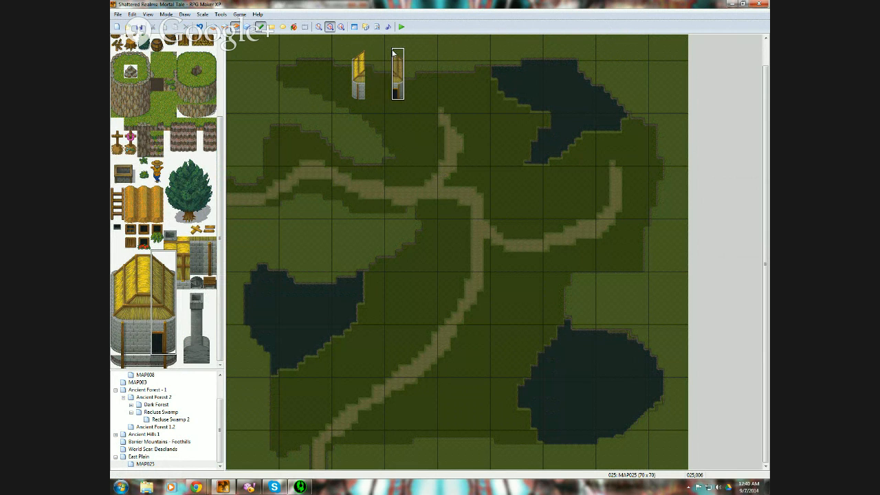
- Bridge the gap between the house ends with the roof's top edge, eave and upper thatch tiles
click(143, 256)
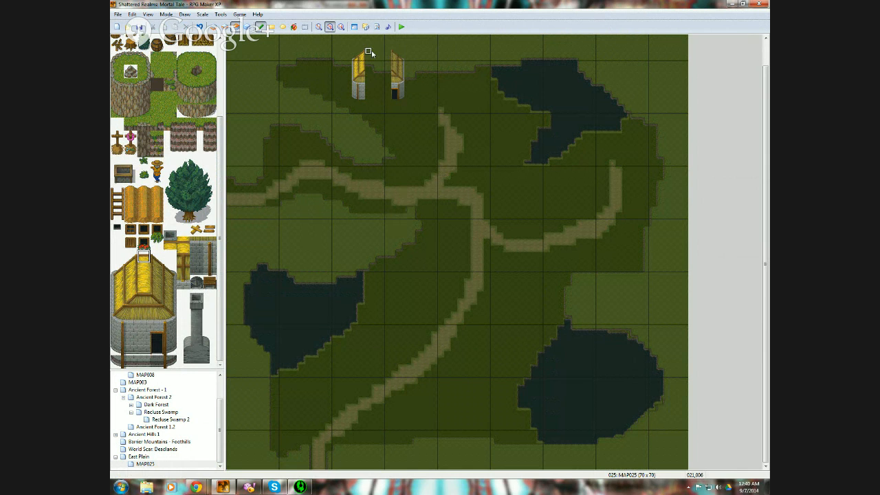
drag(369, 53, 383, 53)
click(139, 329)
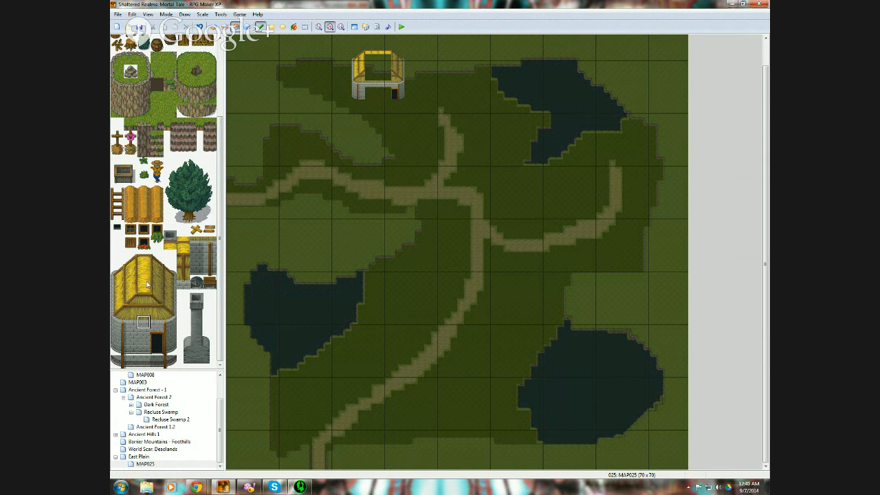
click(144, 273)
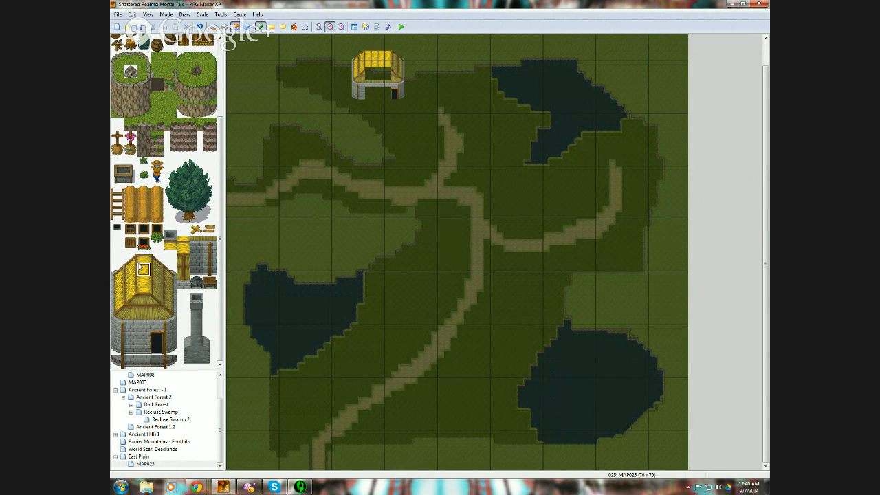
click(146, 295)
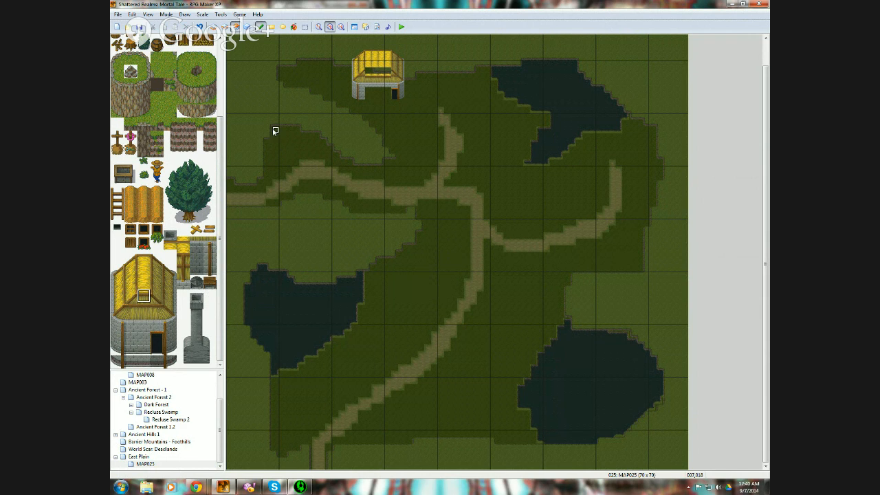
click(183, 244)
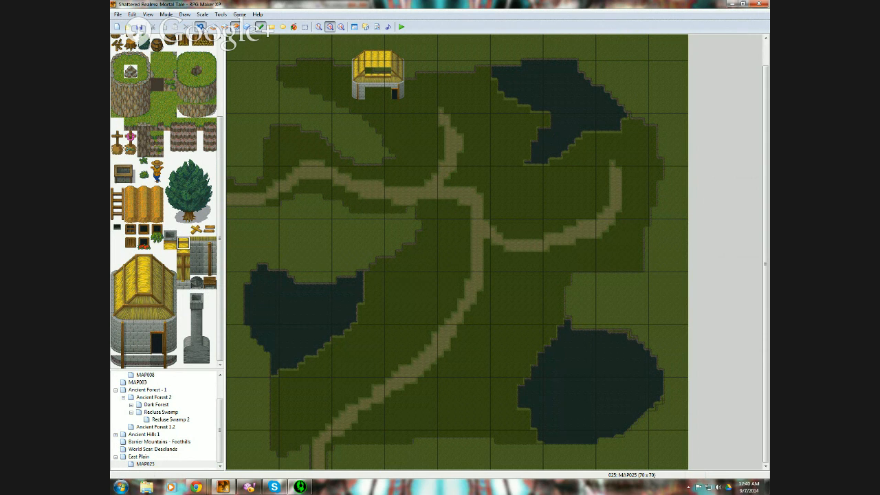
click(168, 245)
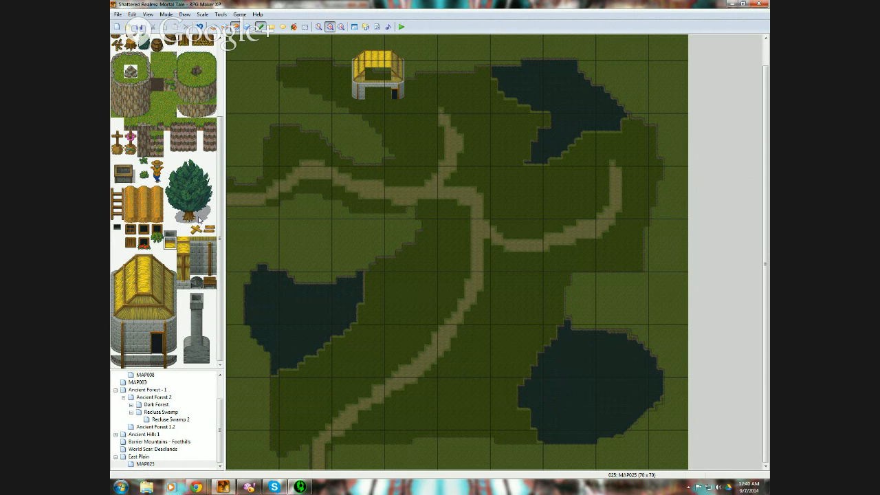
- Complete the middle of the house with the lower roof thatch, the roof beam and the stone front wall tiles
click(143, 311)
click(368, 77)
click(375, 78)
click(382, 78)
click(184, 245)
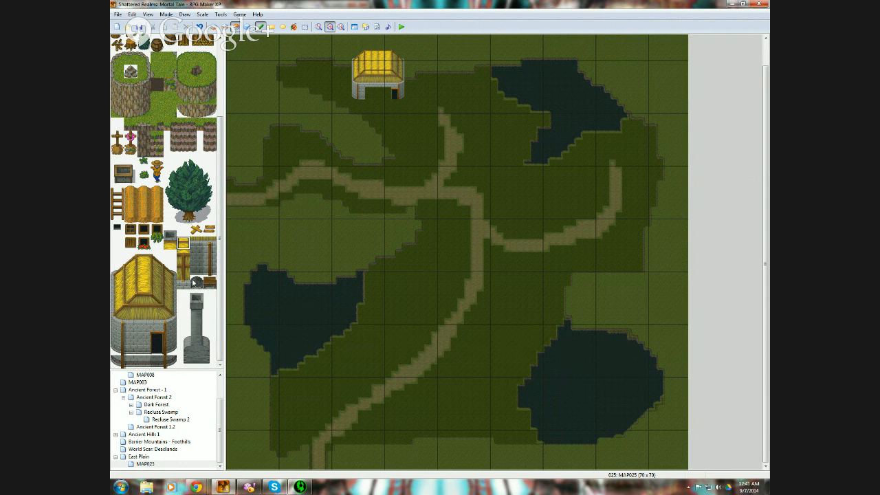
click(144, 294)
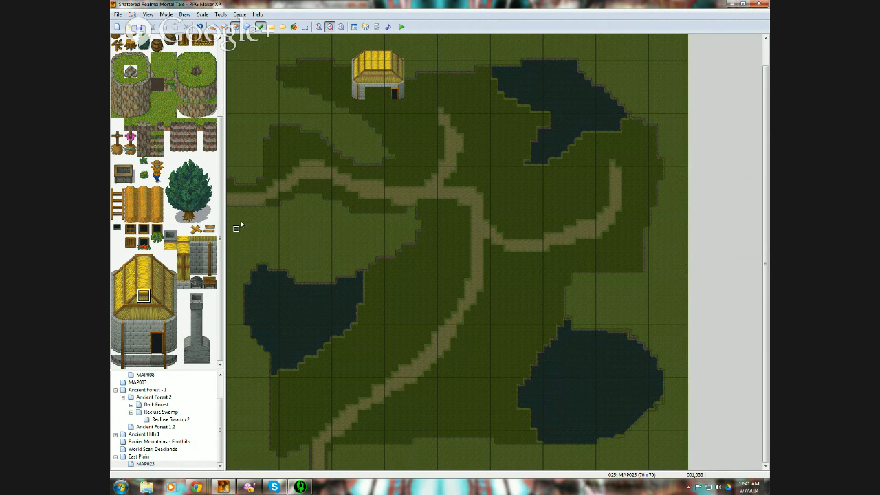
click(143, 342)
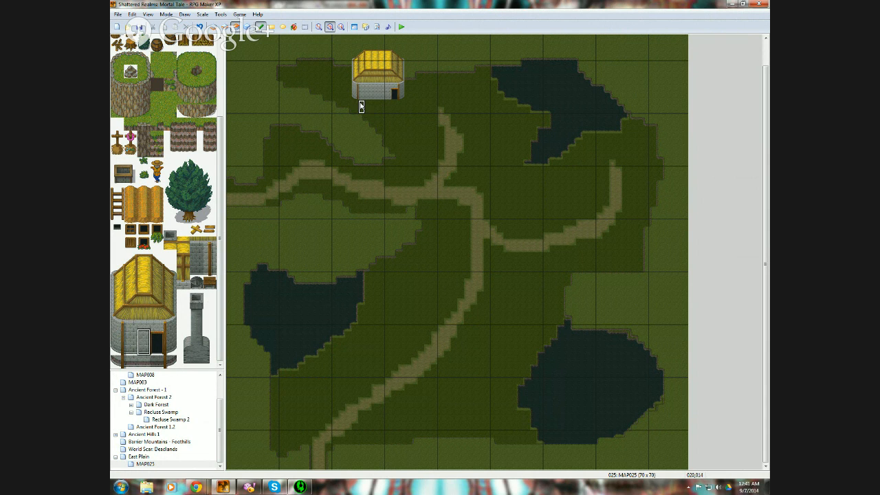
- Place three columns of wooden planks on the northeast lake's western shore and four columns on its southern shore
drag(220, 225, 223, 148)
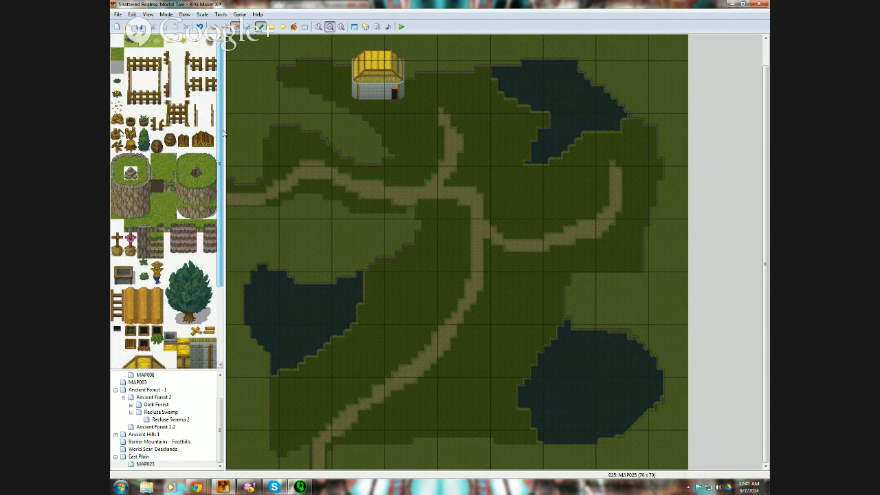
click(130, 293)
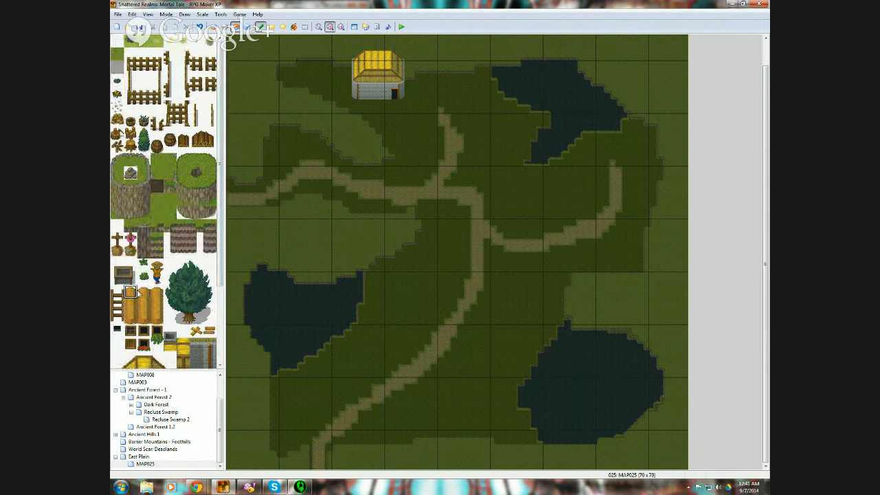
drag(142, 292, 144, 322)
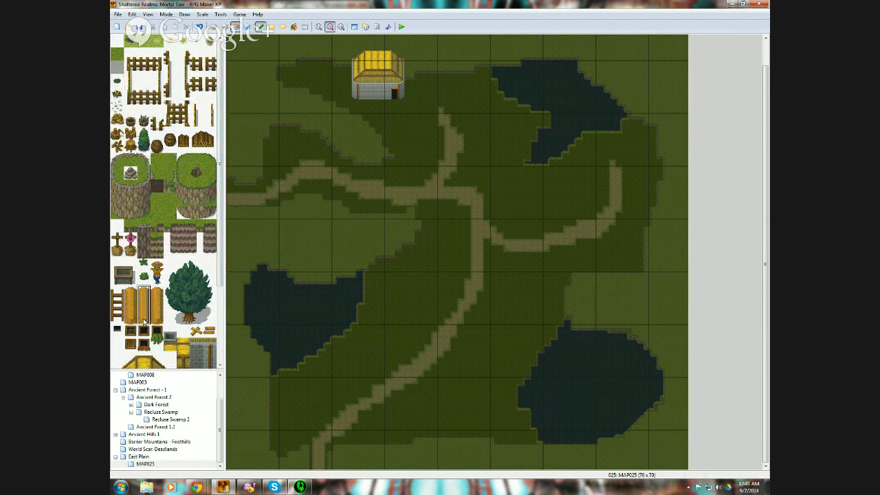
click(506, 107)
click(492, 110)
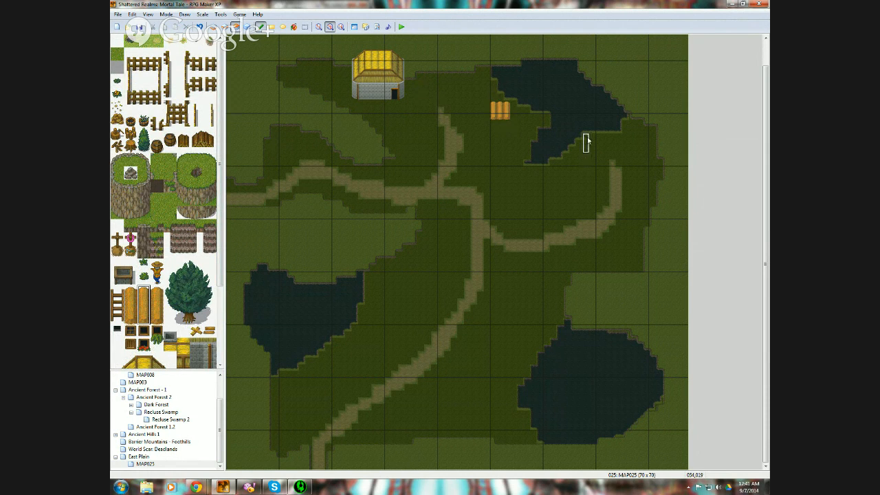
click(592, 143)
drag(598, 143, 612, 143)
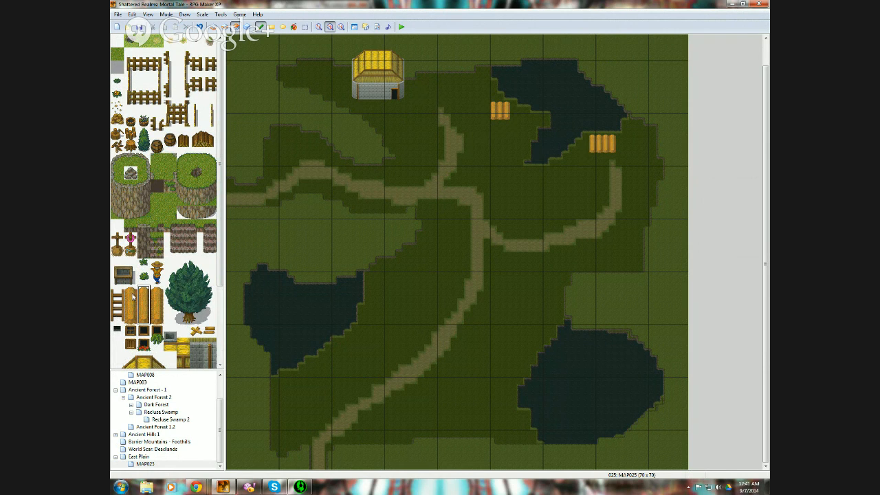
- Widen the plank structures on the northeast lake's southern and western shores by one plank column at each end
click(131, 302)
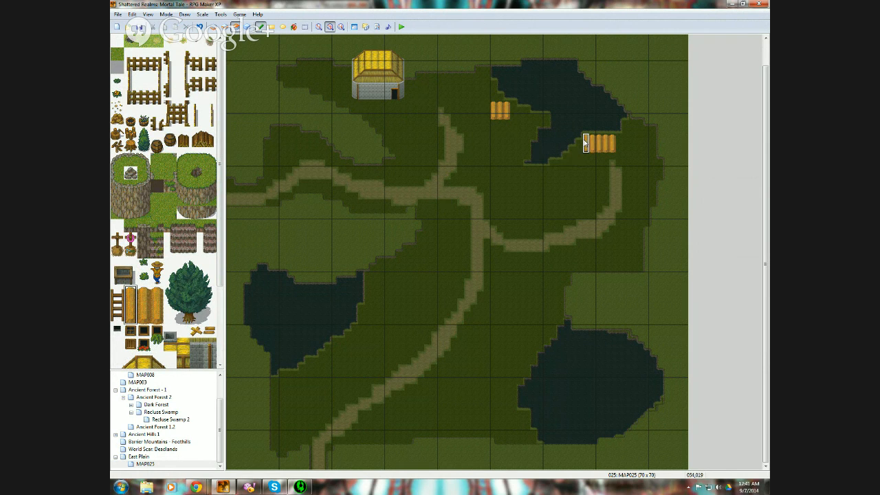
click(585, 143)
click(152, 297)
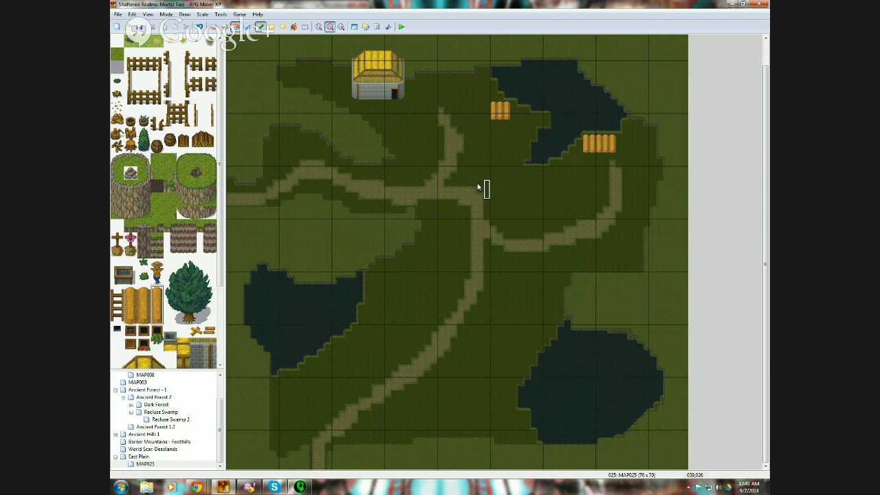
click(619, 143)
drag(131, 295, 130, 333)
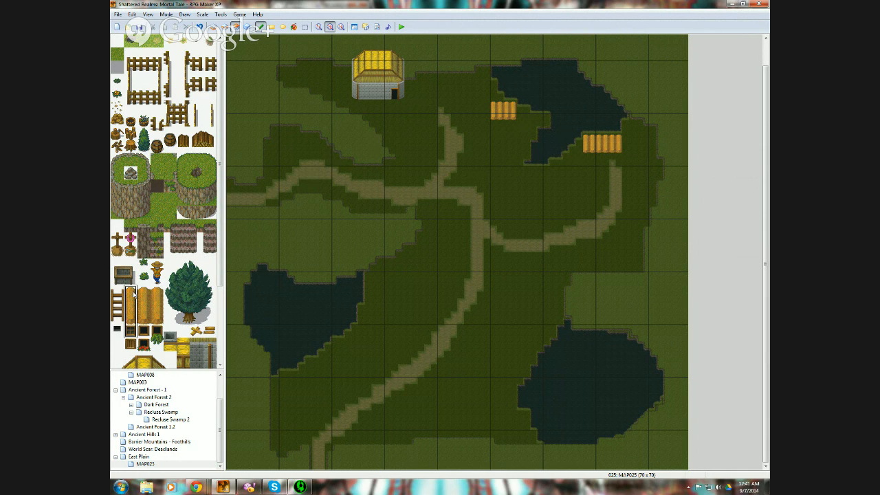
click(487, 107)
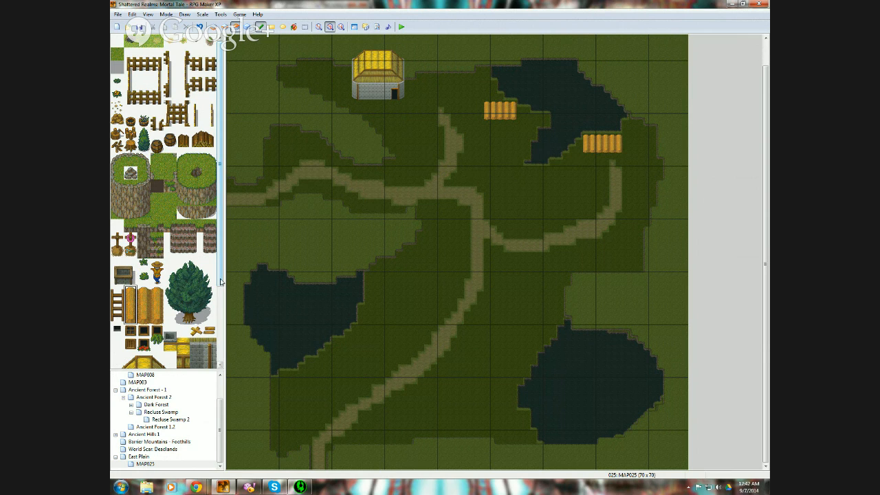
- Place two plank structures, each two columns wide, on the southeast lake's western shore
drag(157, 289, 157, 320)
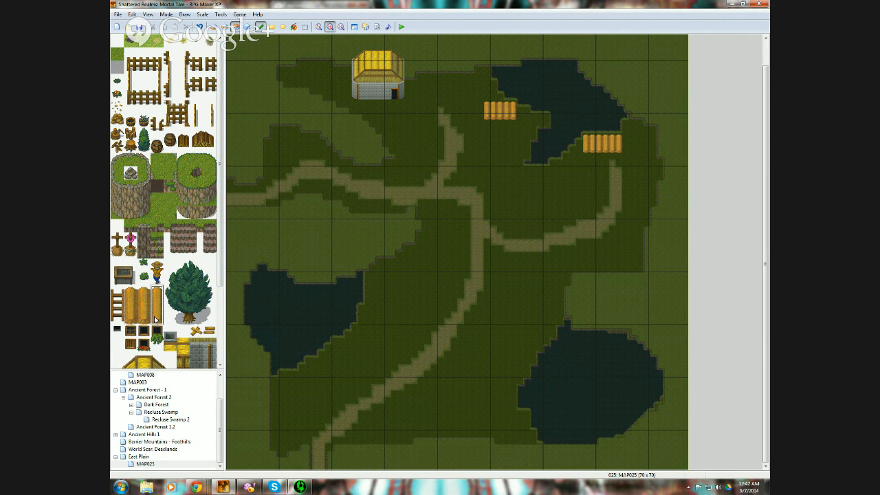
click(534, 413)
drag(131, 288, 135, 321)
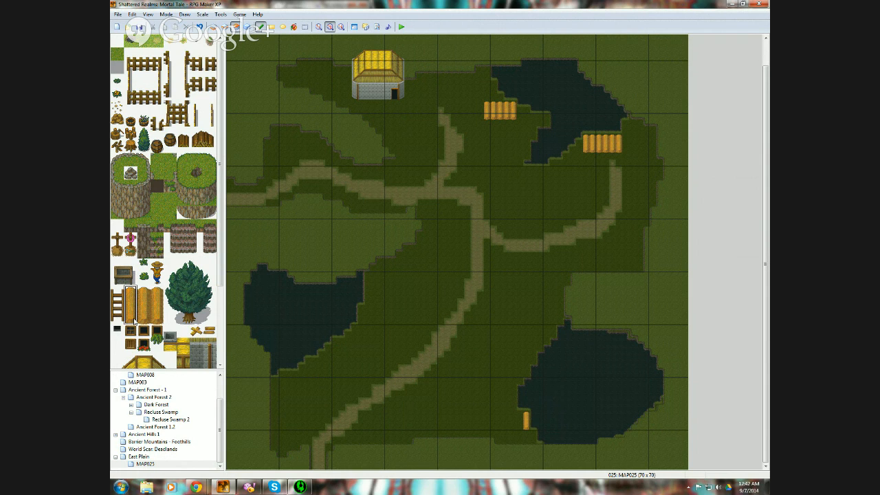
click(521, 416)
drag(144, 294, 161, 320)
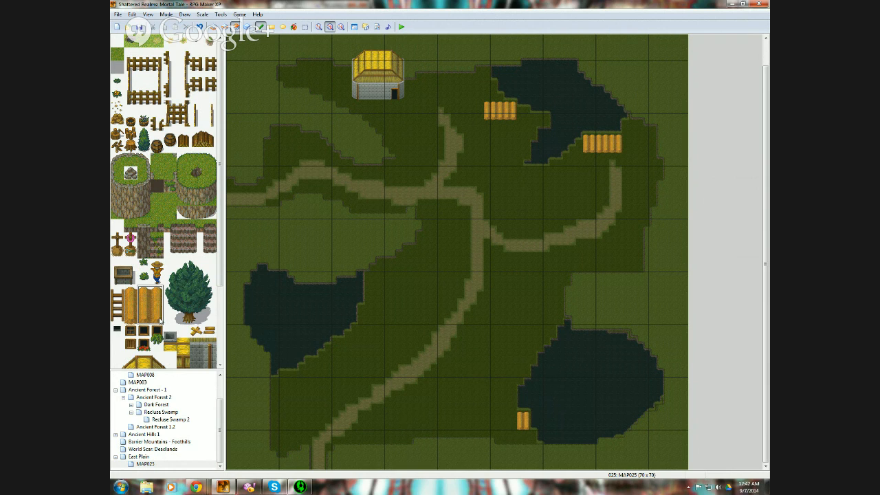
click(520, 367)
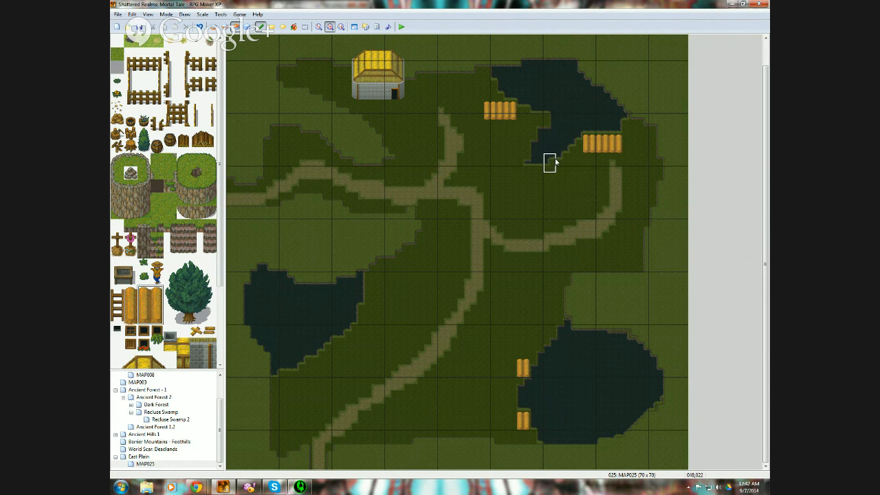
click(528, 151)
- Place three-column plank blocks around the southwest lake: two stacked on its eastern shore and three stepping along its southeastern shore
drag(130, 295, 159, 317)
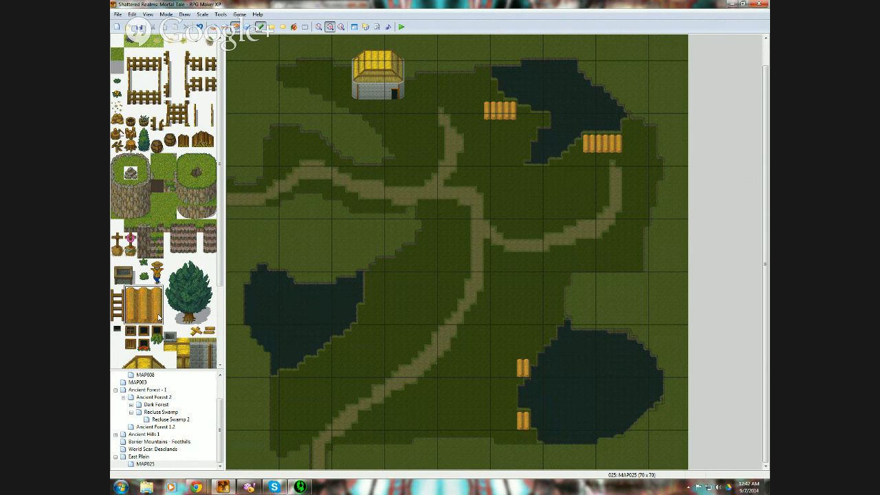
click(374, 282)
click(374, 300)
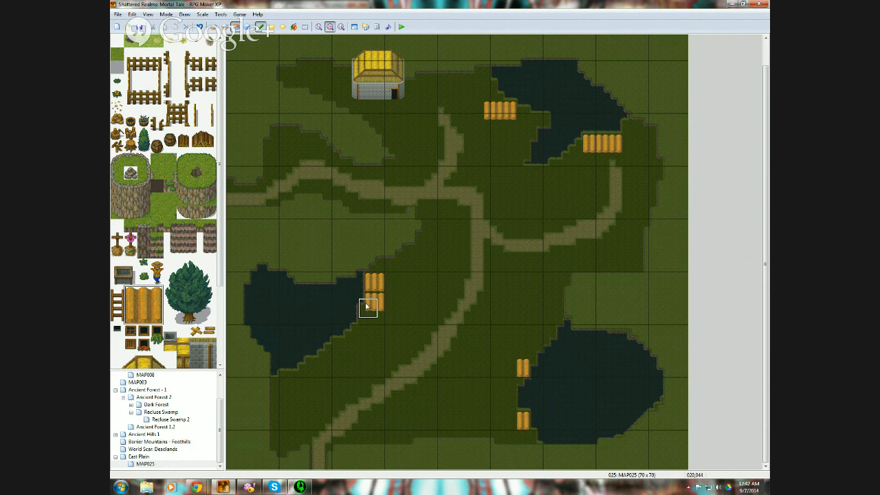
click(289, 380)
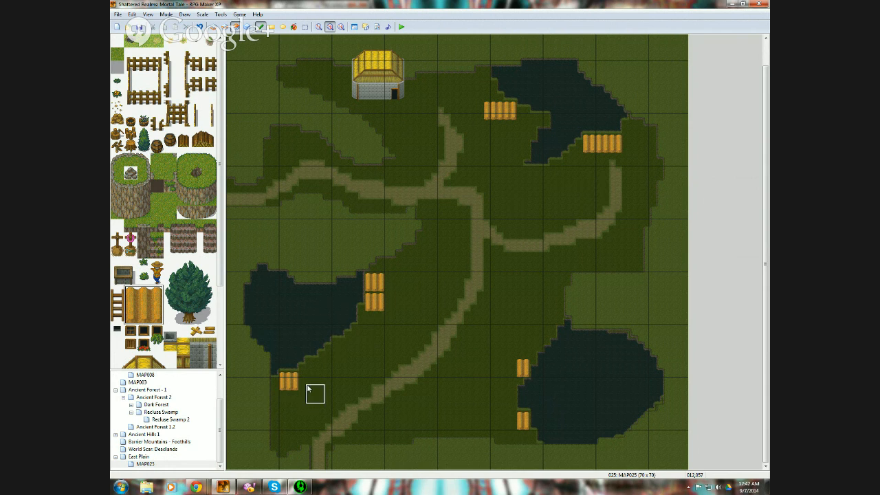
click(309, 366)
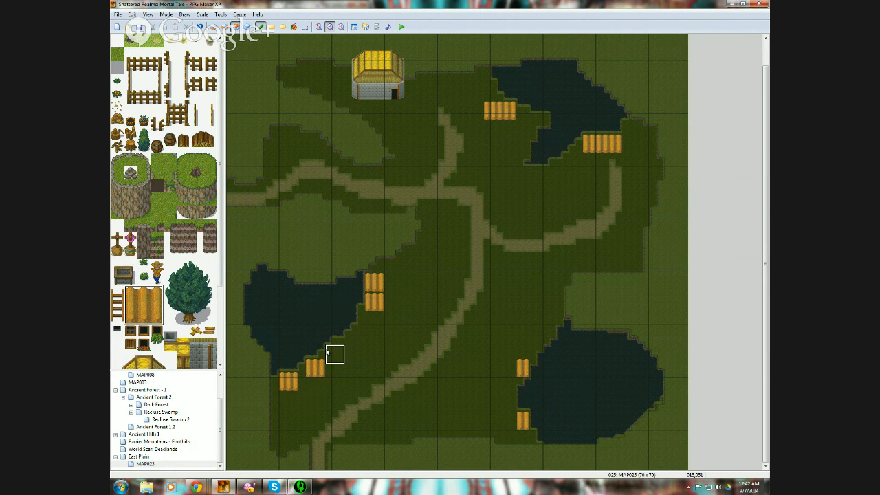
click(337, 345)
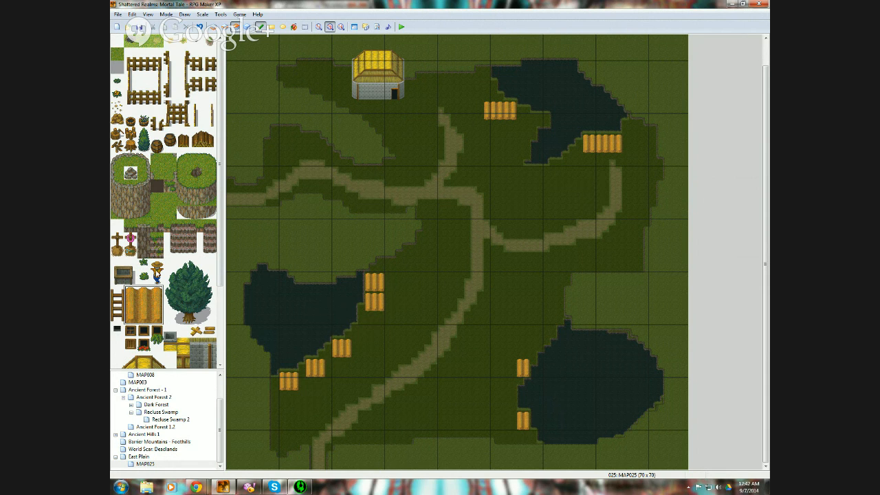
- Place three scarecrows beside the southwest lake's planks and two beside the planks on the southeast lake's western shore
click(157, 272)
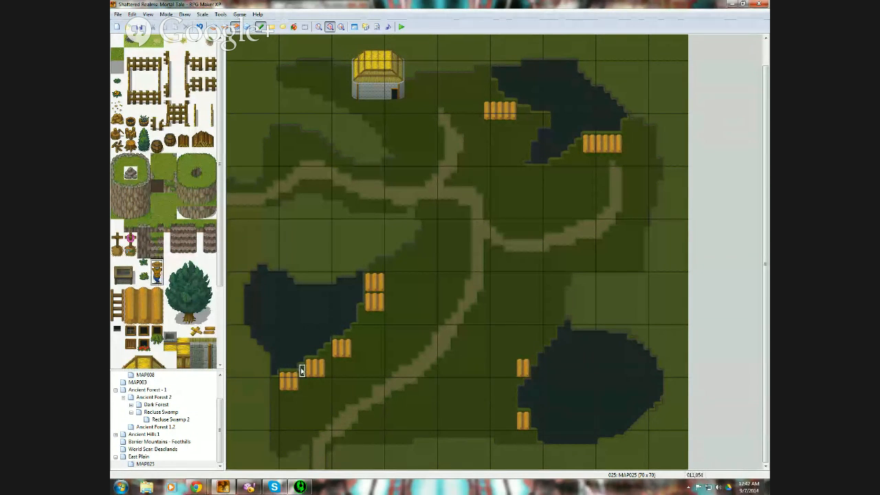
click(362, 310)
click(388, 271)
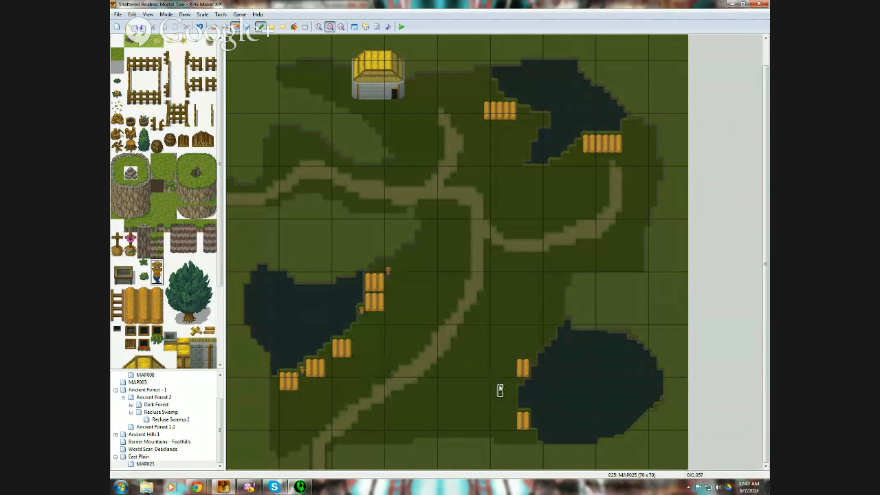
click(513, 390)
click(533, 357)
- Place scarecrows at both ends of the northeast lake's two plank structures and one in front of the northern house
click(580, 145)
click(625, 140)
click(521, 106)
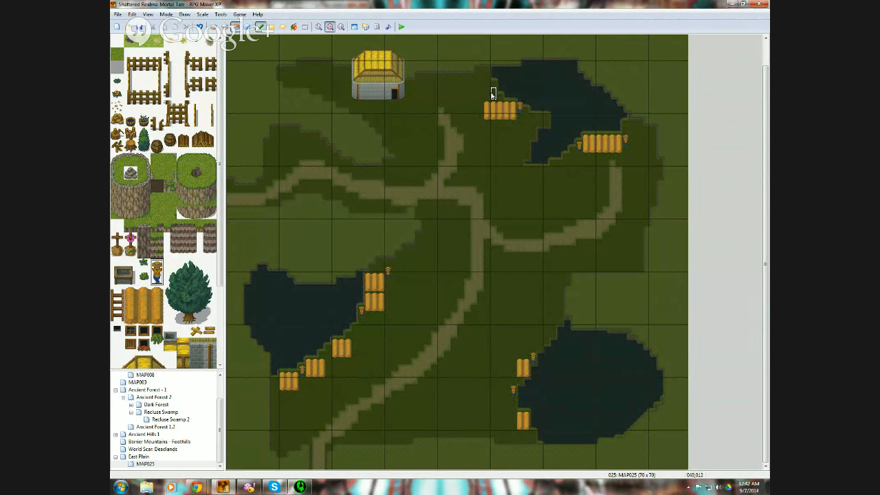
click(488, 93)
click(381, 105)
- Place barrels along the southwest lake's southeastern shore and three more along the southeast lake's western and northwestern shore
click(172, 137)
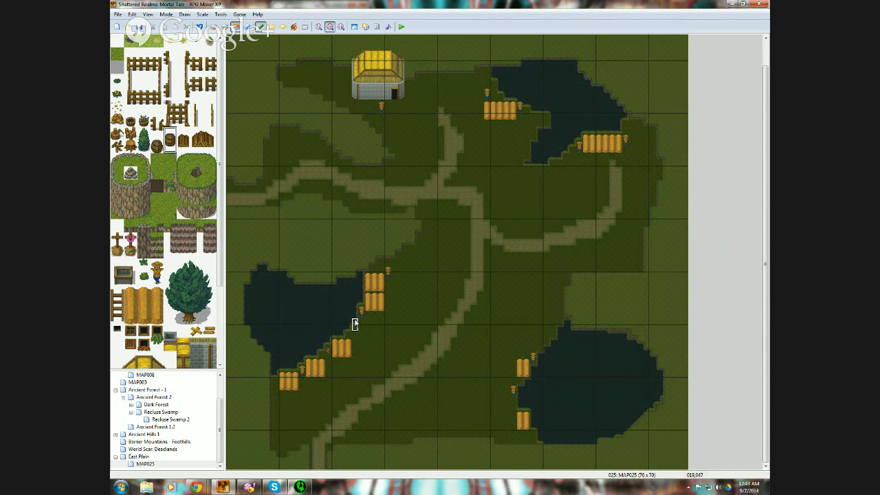
click(356, 323)
click(513, 402)
click(540, 342)
click(559, 322)
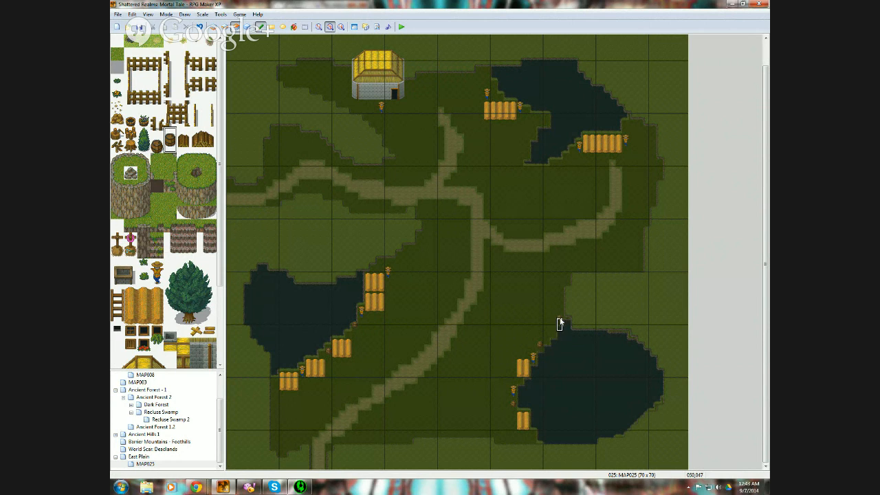
- Place five barrels around the shore of the northeast lake
click(552, 159)
click(527, 151)
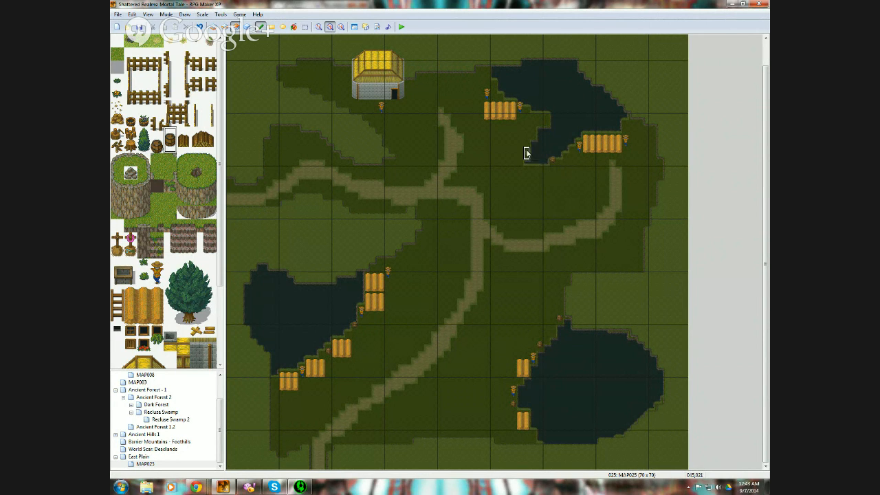
click(534, 114)
click(494, 79)
click(625, 120)
- Decorate the grass edge east of the northern house with wide and narrow wooden props
drag(201, 137, 209, 142)
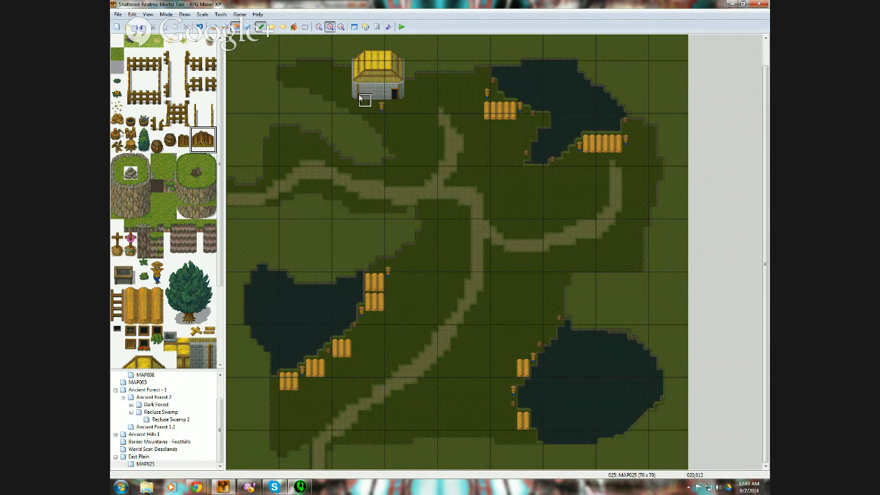
click(410, 80)
click(183, 145)
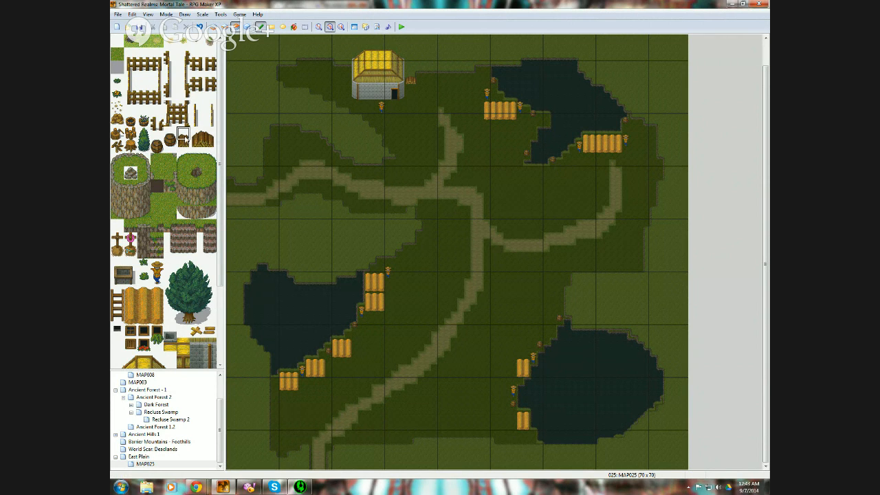
click(420, 75)
click(433, 74)
click(117, 134)
- Place five small thatched stone houses: two along the eastern path, two west of the main path and one west of the southeast lake
scroll(199, 268, down, 3)
scroll(186, 251, up, 3)
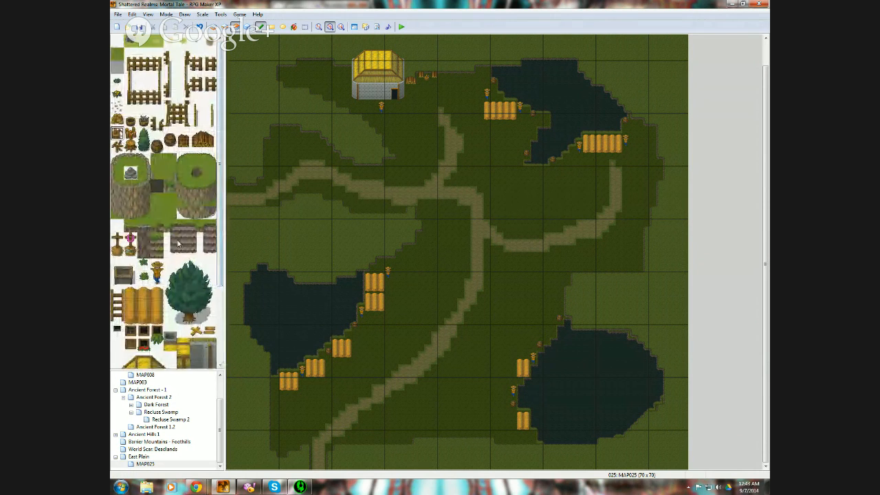
scroll(159, 251, down, 5)
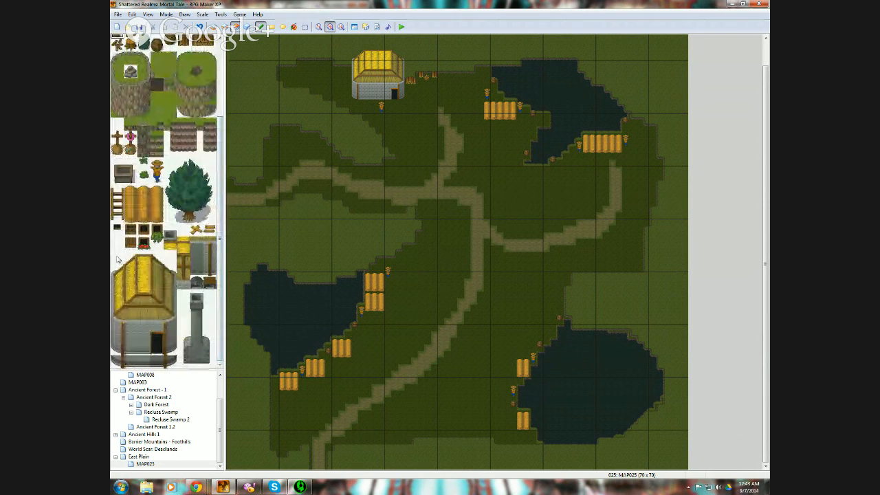
drag(118, 259, 168, 348)
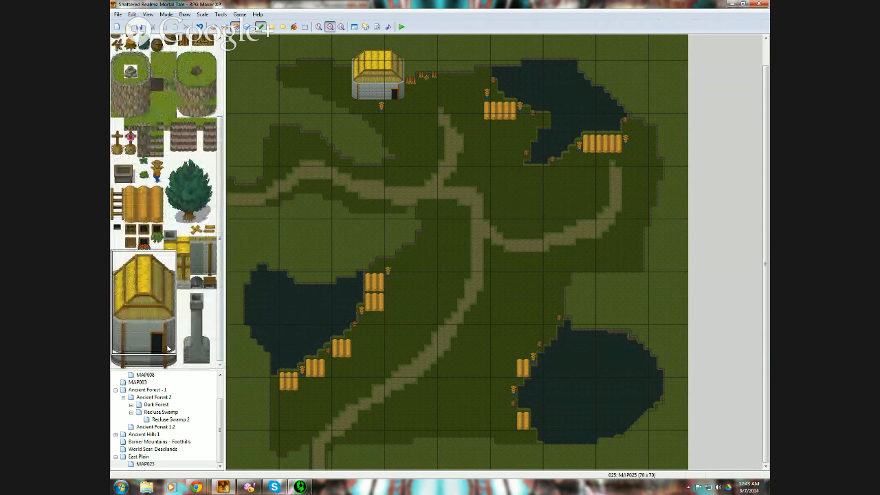
click(512, 190)
click(565, 164)
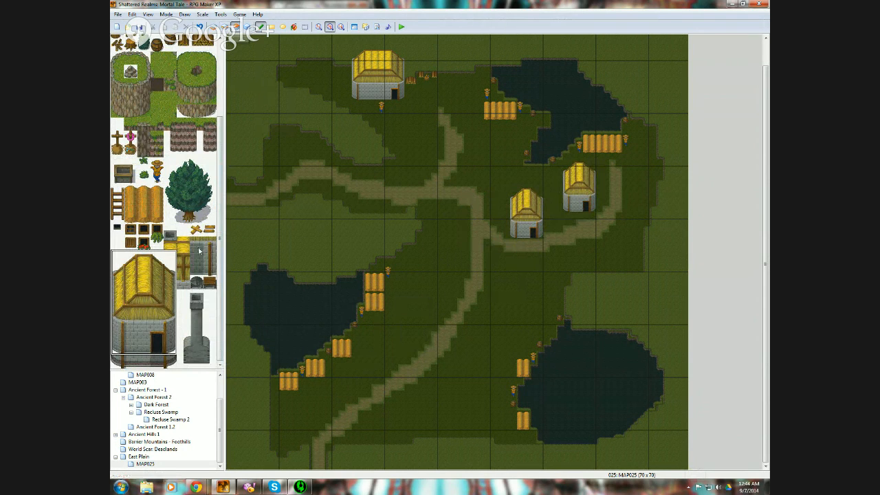
click(441, 221)
click(402, 280)
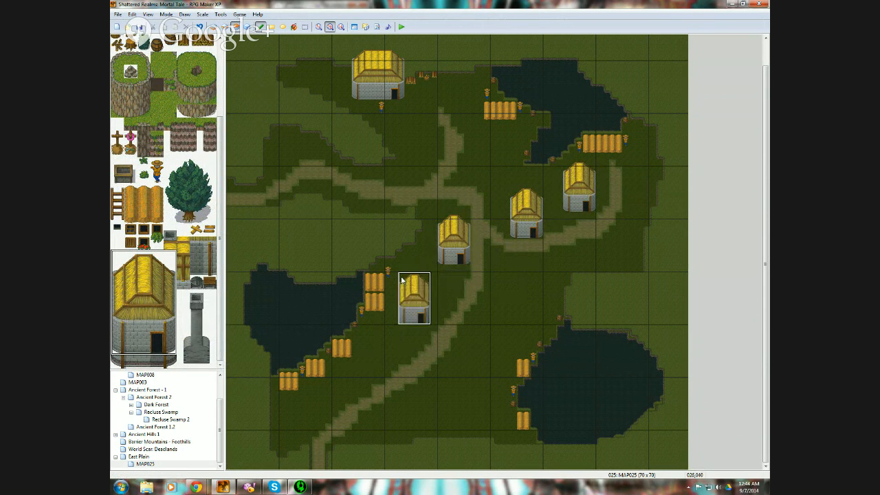
click(454, 363)
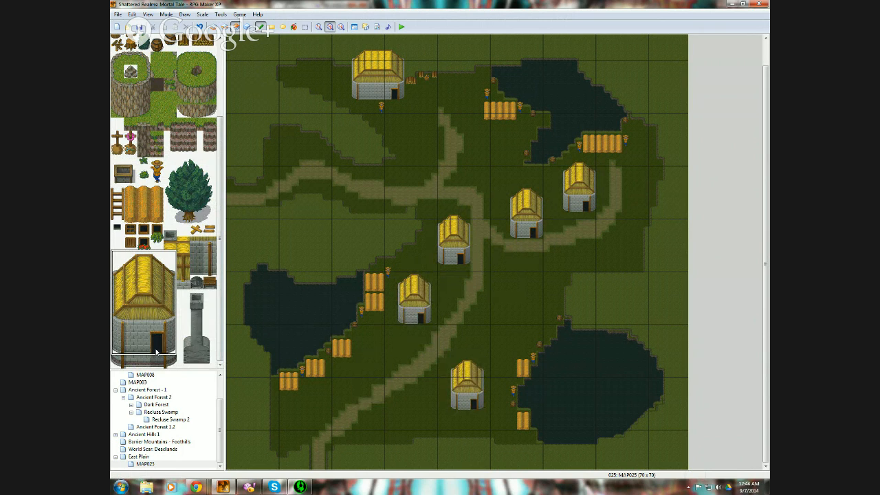
- Wall over the doors of the southernmost house and the house at the path junction, and move the door of the house between them leftward
drag(143, 337, 143, 349)
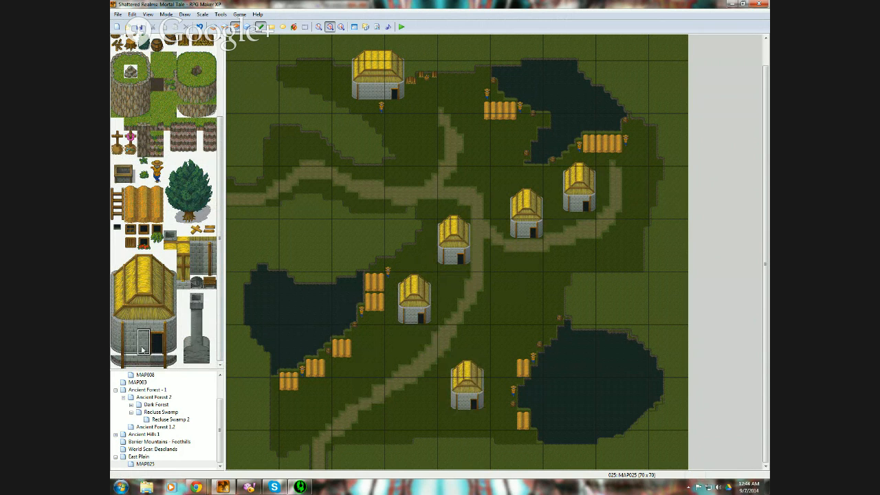
click(469, 403)
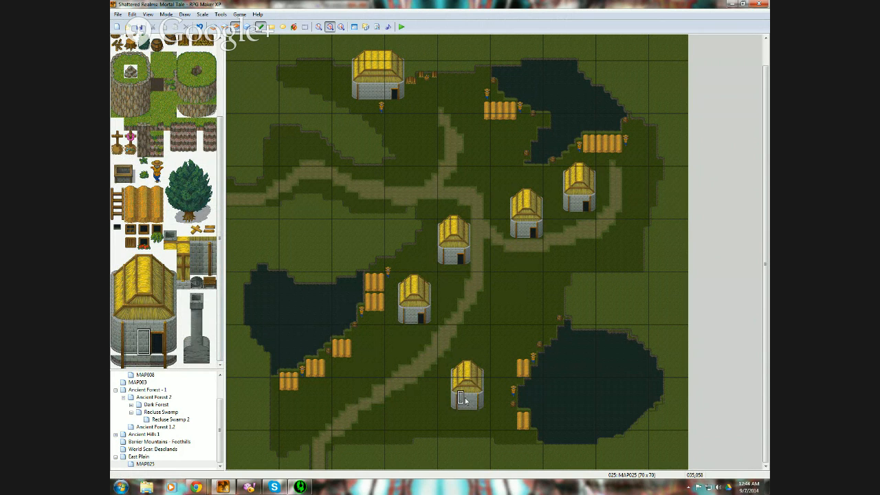
click(460, 258)
click(159, 341)
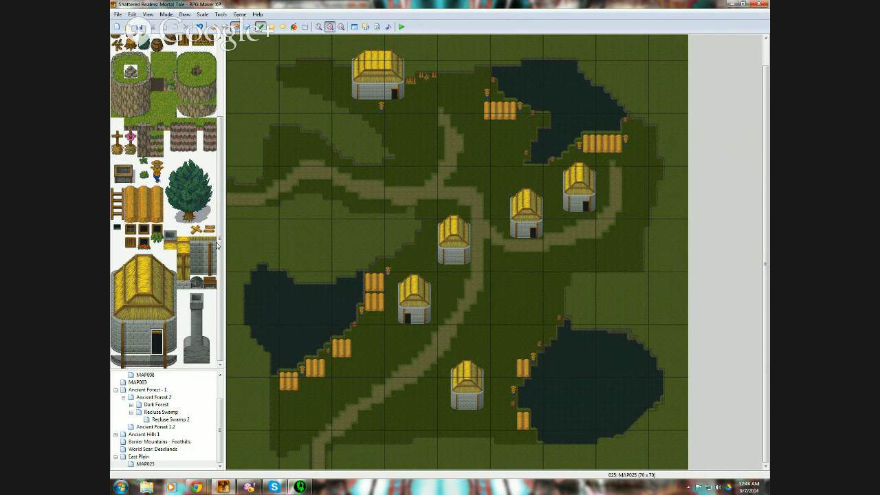
- Wall over the easternmost house's door and move the northern house's door to the middle of its front wall
drag(140, 336, 143, 349)
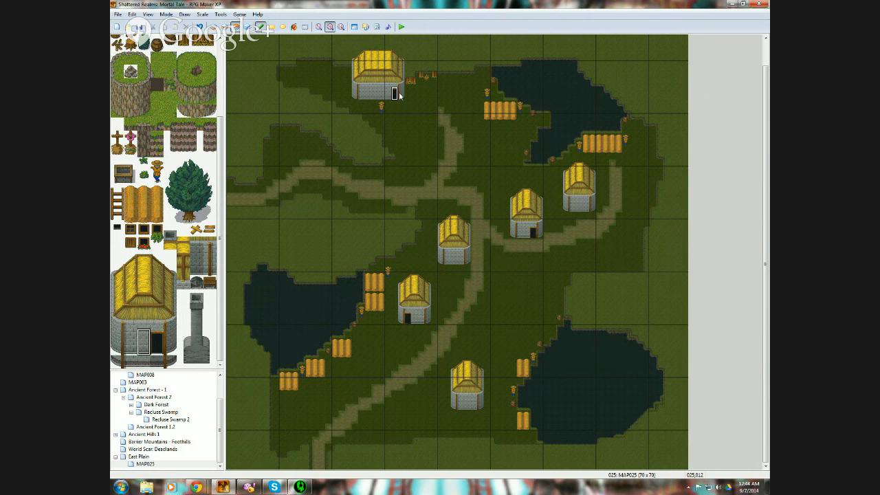
drag(157, 336, 157, 349)
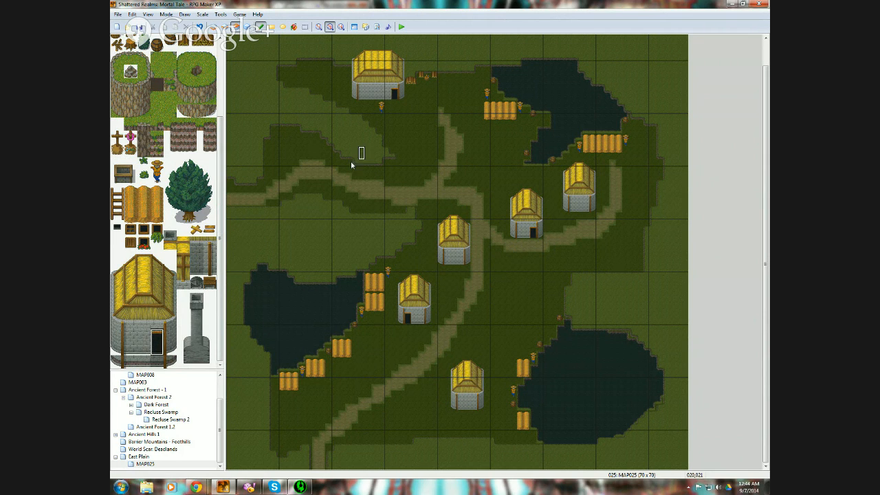
click(381, 93)
drag(144, 341, 144, 350)
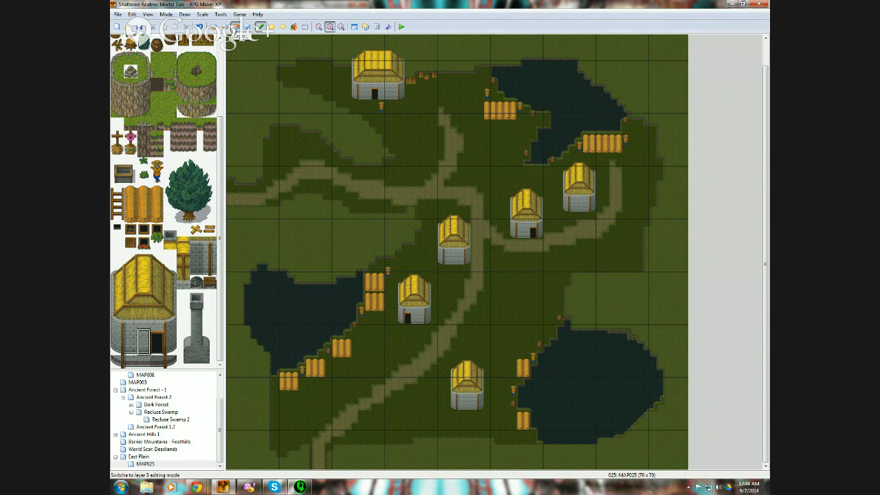
- Copy the plank structures along the southwest lake from layer 3 onto layer 2 at the same spots
right_click(346, 352)
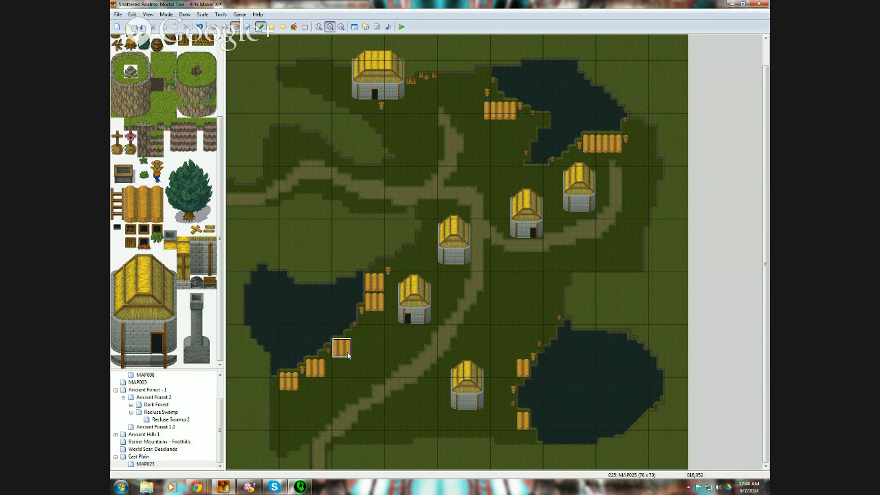
click(225, 28)
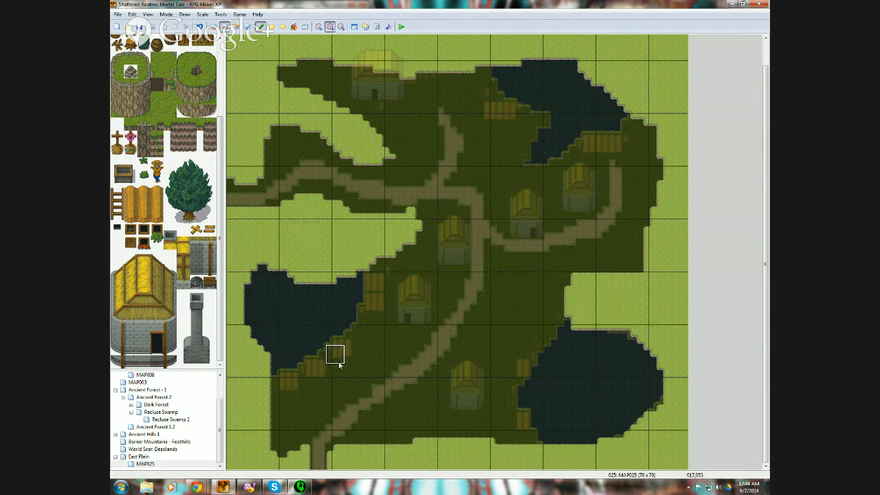
click(348, 356)
click(319, 374)
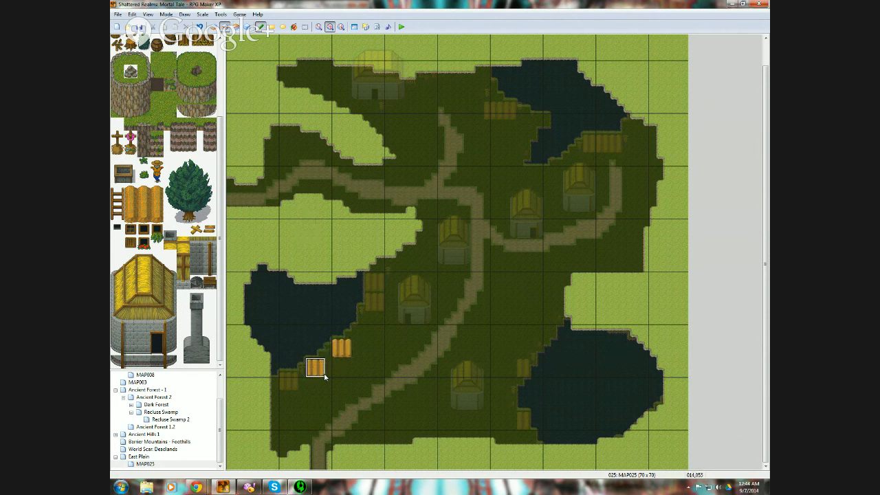
click(294, 386)
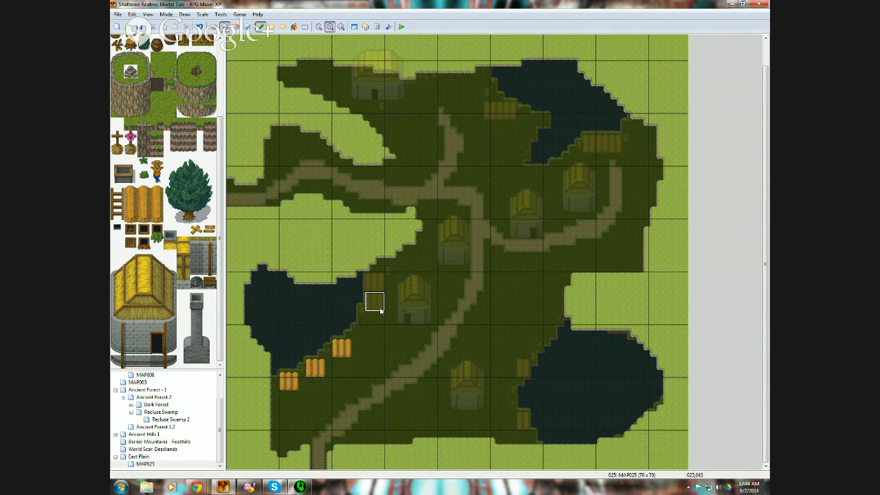
click(378, 304)
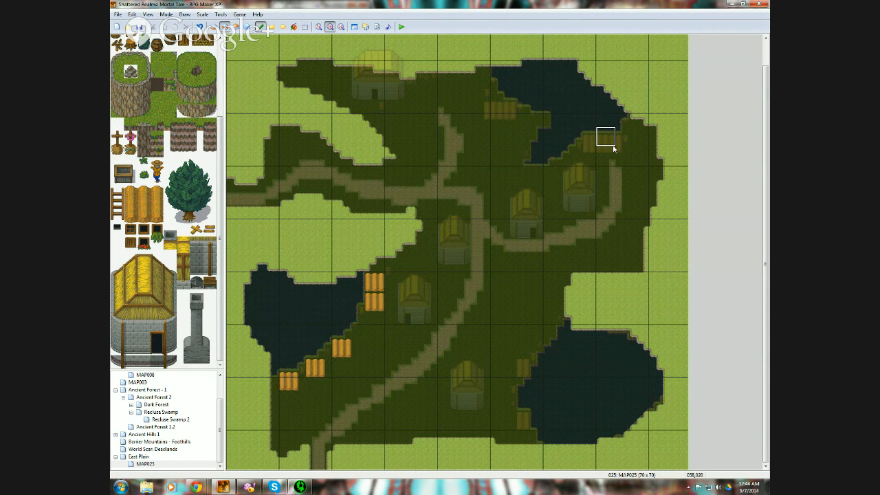
- Copy the two wide plank structures beside the northeast lake from layer 3 onto layer 2 in the same places
click(247, 27)
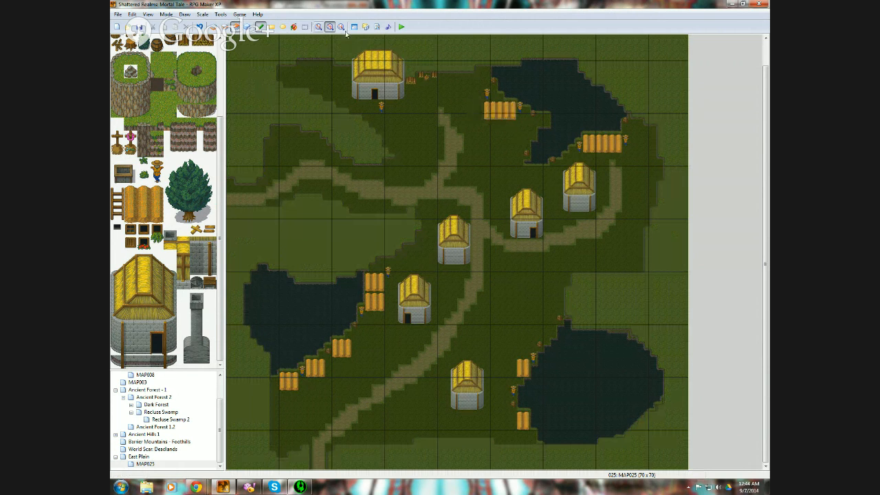
click(225, 27)
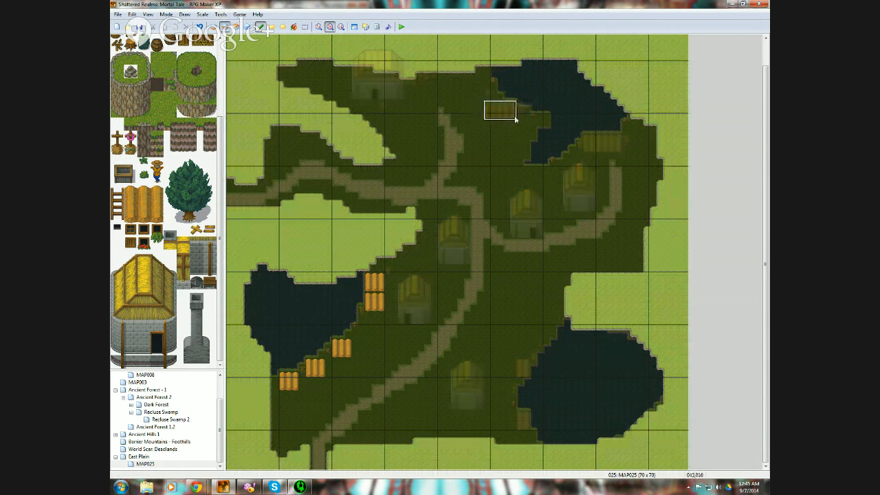
click(515, 118)
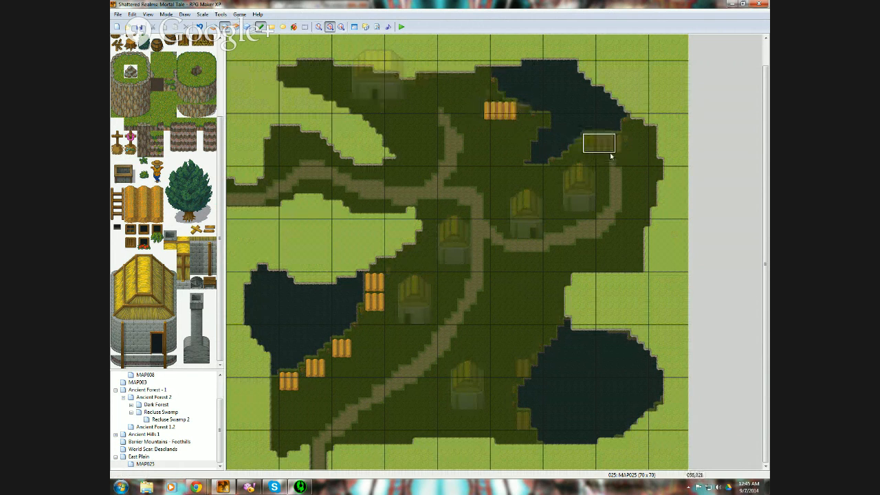
click(236, 26)
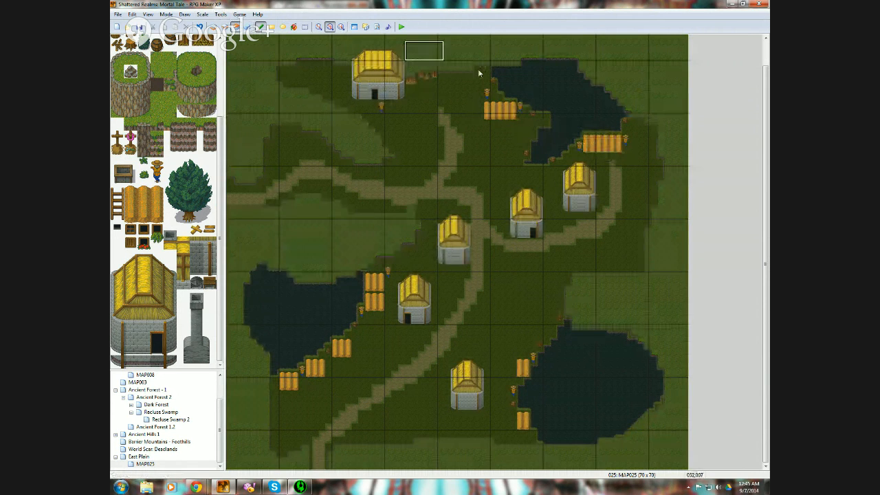
click(224, 27)
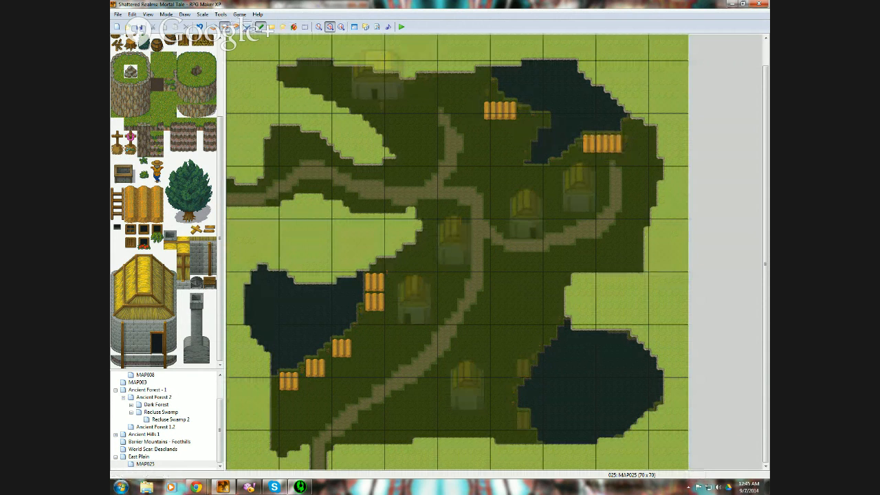
- Duplicate the two narrow plank structures west of the southeast lake from layer 3 onto layer 2
click(248, 27)
right_drag(519, 361, 527, 372)
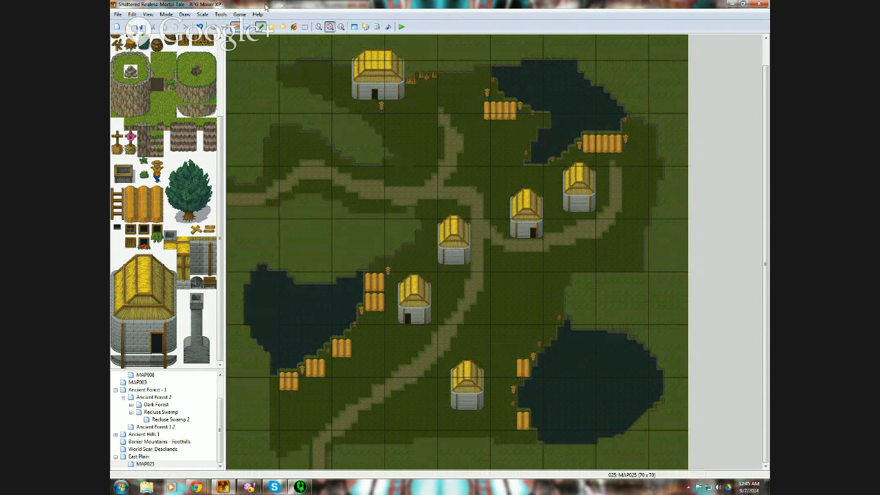
click(224, 27)
click(525, 376)
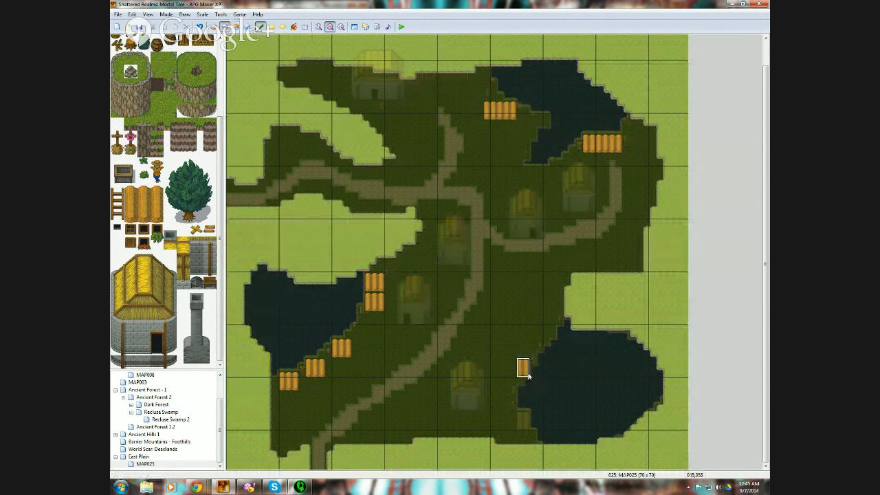
click(526, 428)
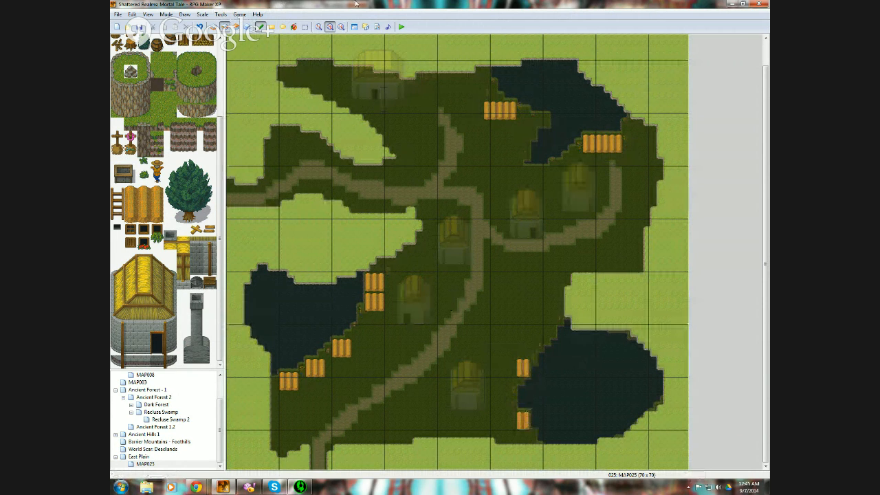
click(236, 27)
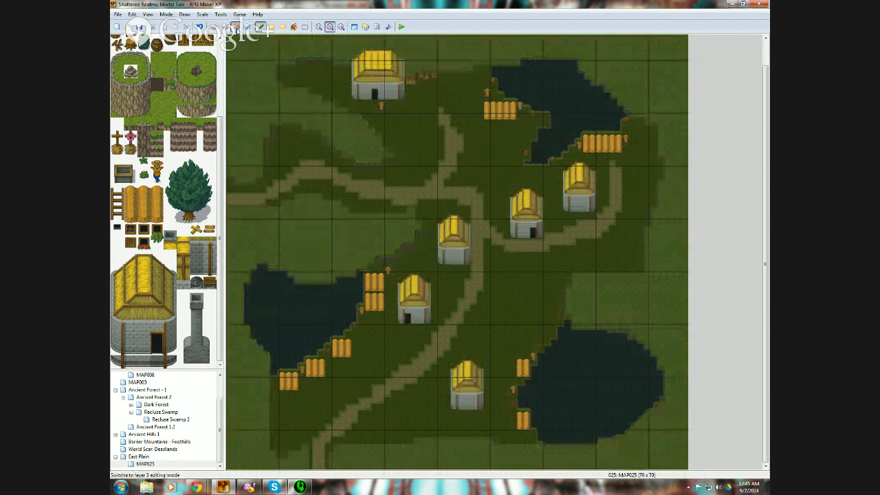
- Erase the layer 3 planks of both structures beside the northeast lake with the empty tile
mouse_move(197, 488)
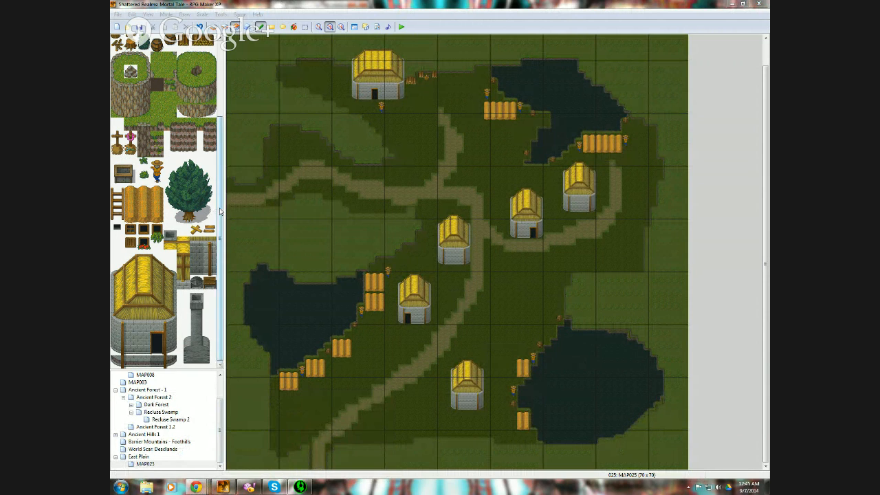
drag(220, 154, 220, 78)
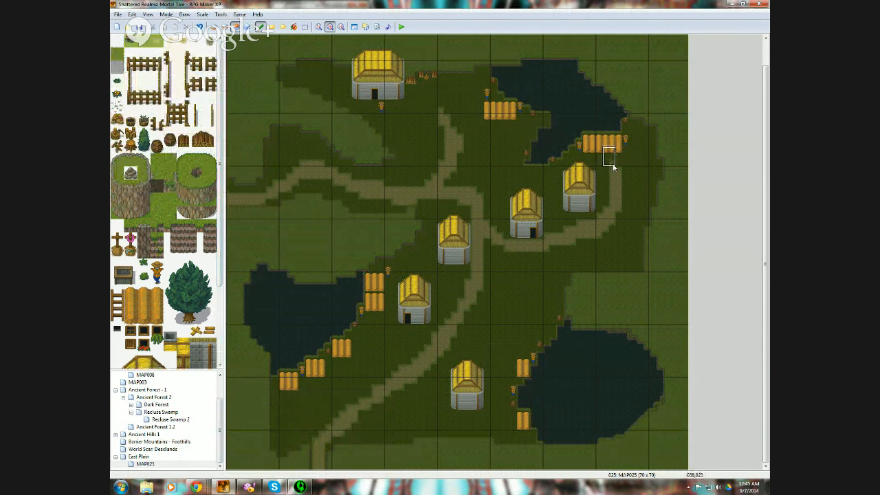
click(116, 41)
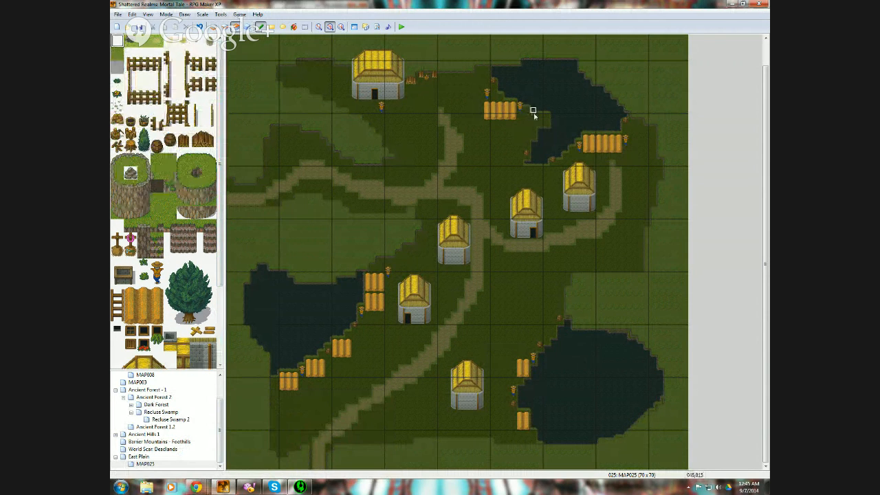
click(487, 110)
drag(487, 110, 506, 112)
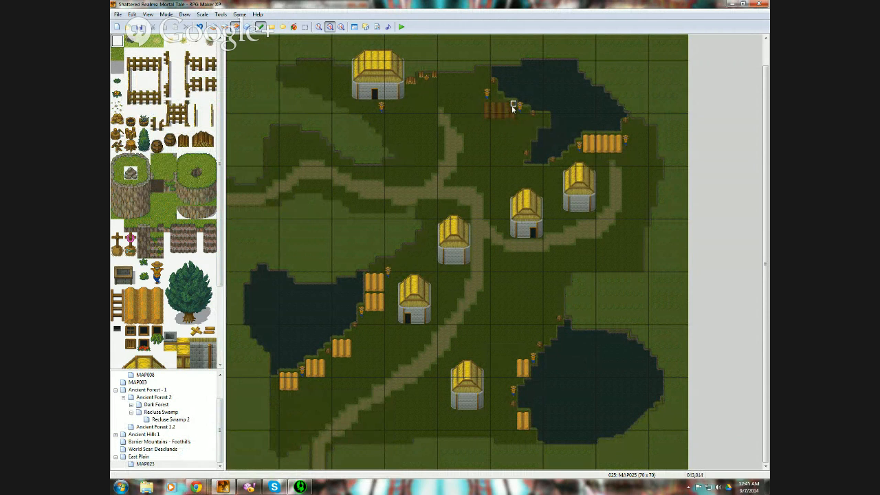
click(587, 140)
mouse_move(587, 140)
mouse_down()
mouse_move(616, 145)
mouse_move(601, 148)
mouse_move(601, 139)
mouse_up()
- Clear the layer 3 planks from the structures beside the southwest and southeast lakes
mouse_move(374, 296)
mouse_down()
mouse_move(372, 304)
mouse_move(382, 297)
mouse_move(372, 278)
mouse_move(375, 285)
mouse_up()
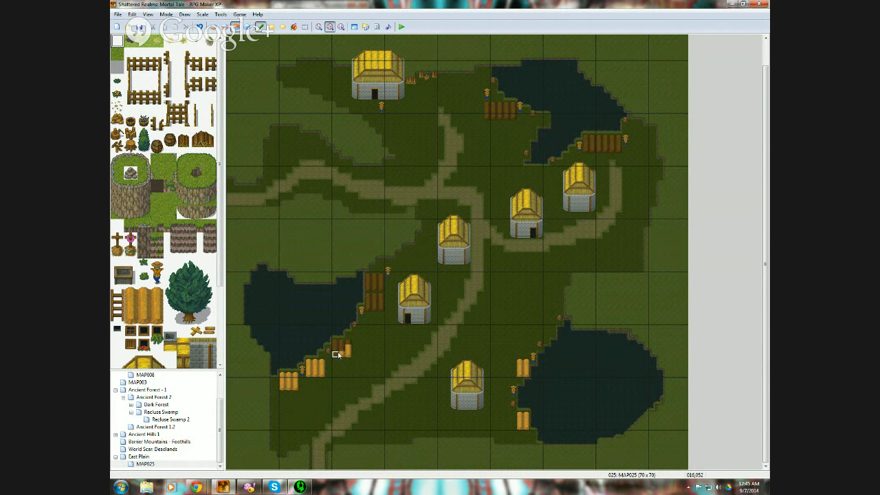
mouse_move(337, 354)
mouse_down()
mouse_move(347, 348)
mouse_move(282, 388)
mouse_up()
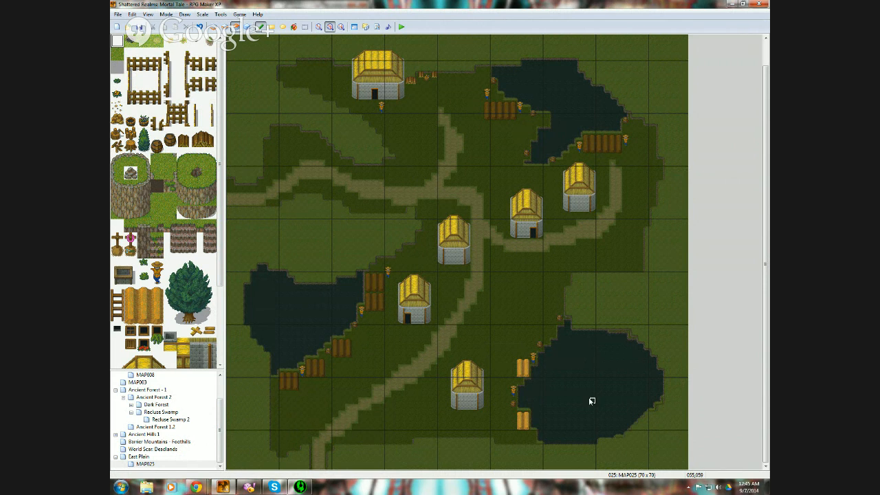
drag(519, 368, 520, 375)
drag(523, 420, 532, 422)
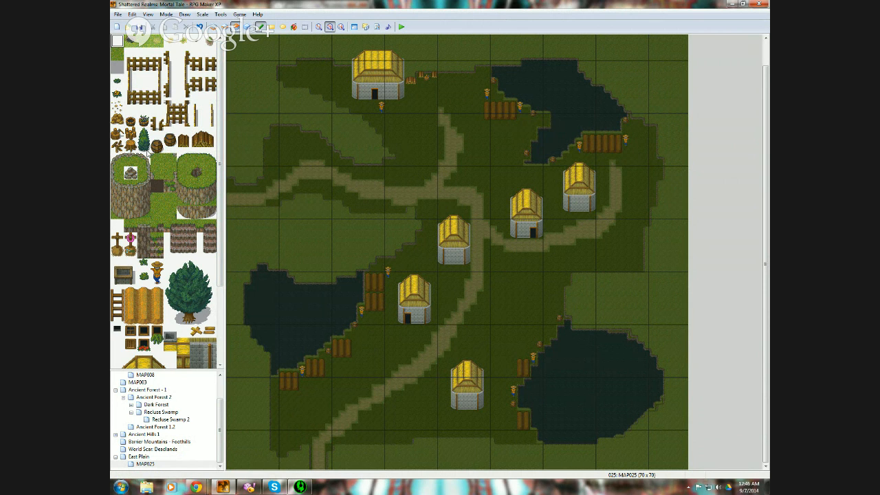
- Plant small leafy plants and flowers on layer 3 over the plank plots beside all three lakes
mouse_move(222, 276)
mouse_down()
mouse_move(216, 370)
mouse_move(221, 264)
mouse_up()
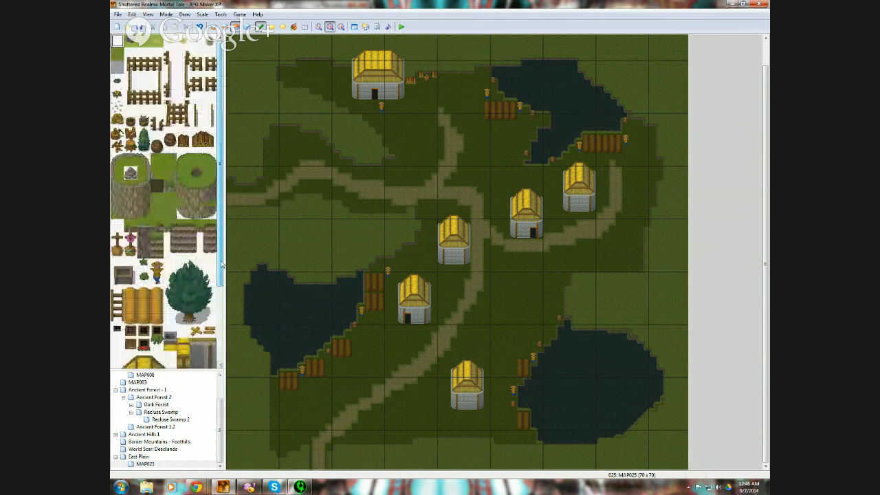
click(118, 81)
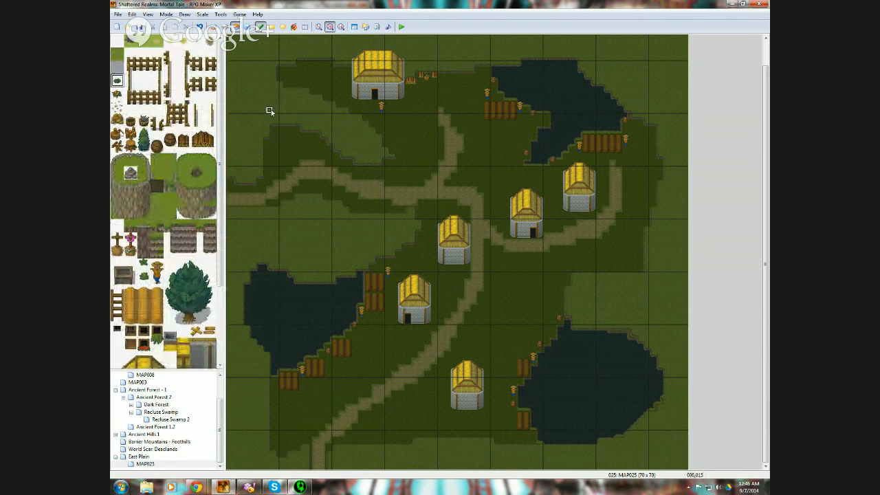
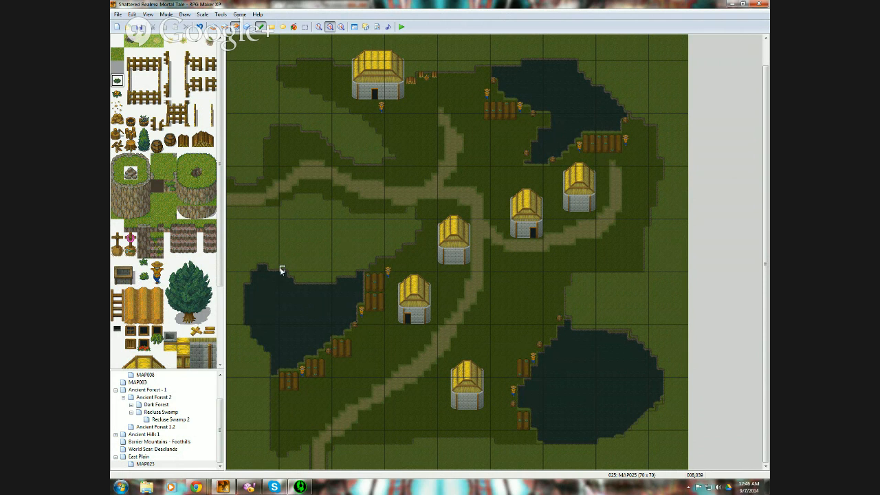
click(143, 265)
click(143, 277)
click(117, 94)
click(117, 81)
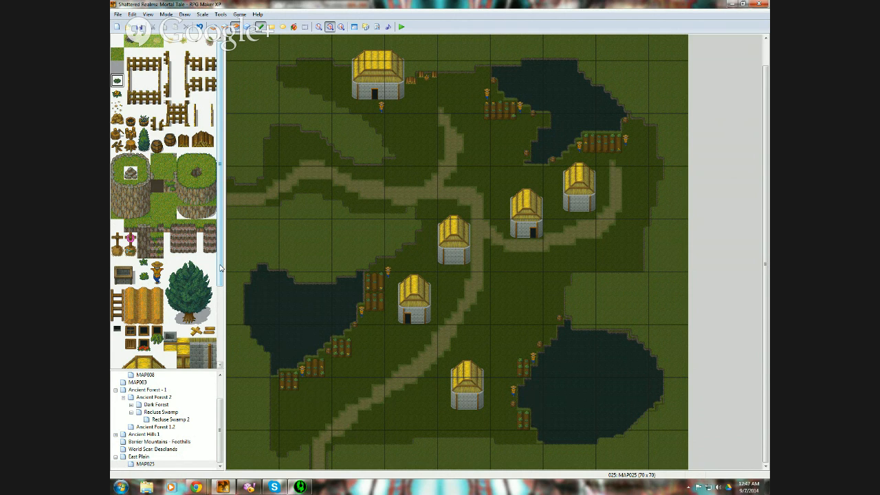
drag(220, 268, 233, 250)
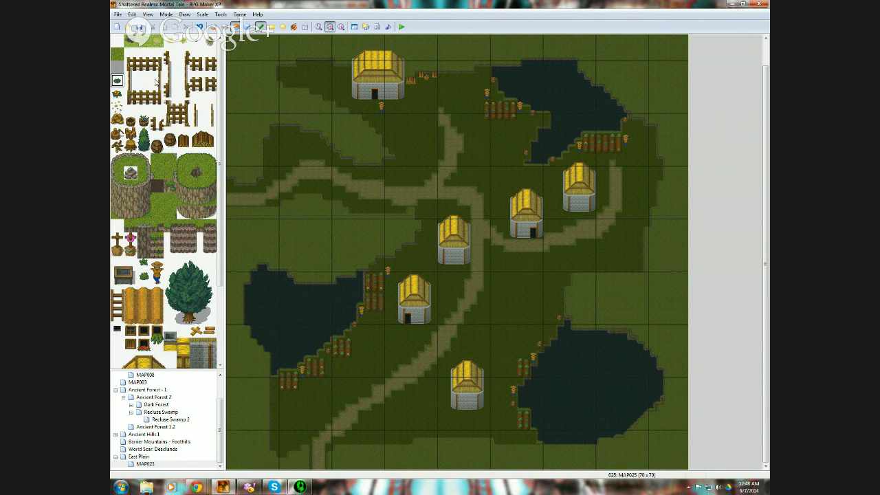
- Plant large leafy trees on layer 3 along the southern map edge, from both sides of the path to just west of the southeast lake
click(225, 27)
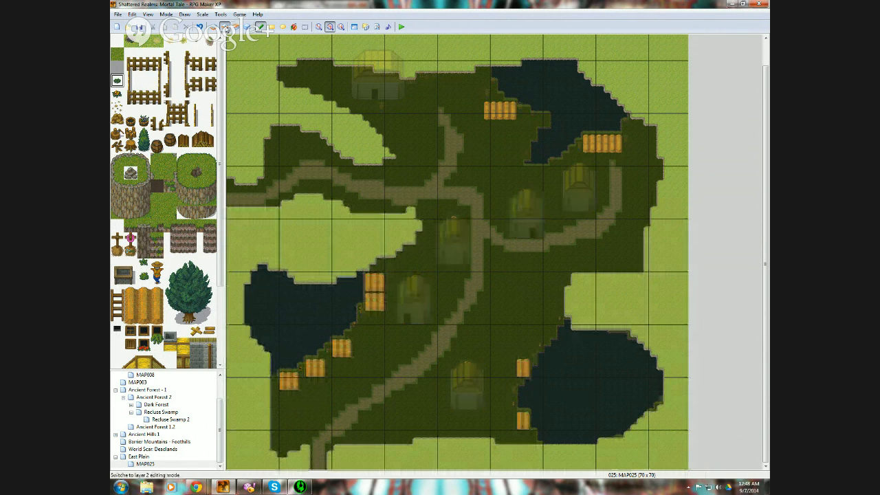
drag(169, 267, 212, 319)
click(236, 26)
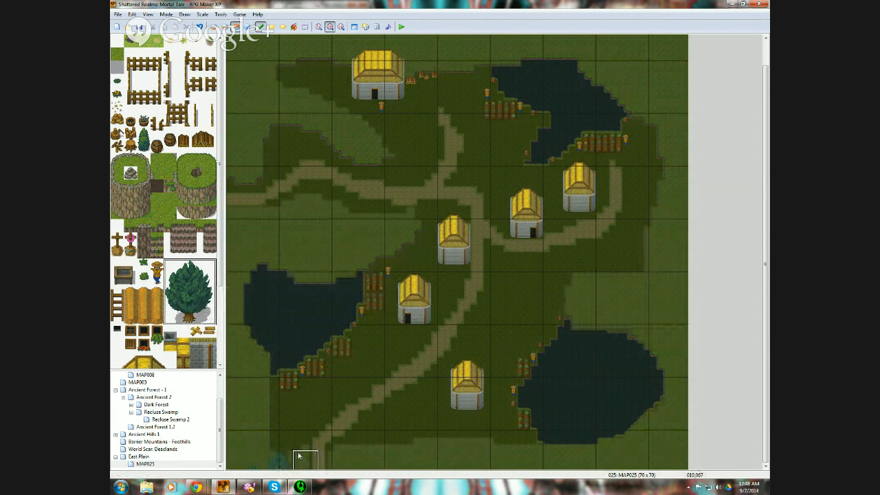
click(297, 455)
click(329, 455)
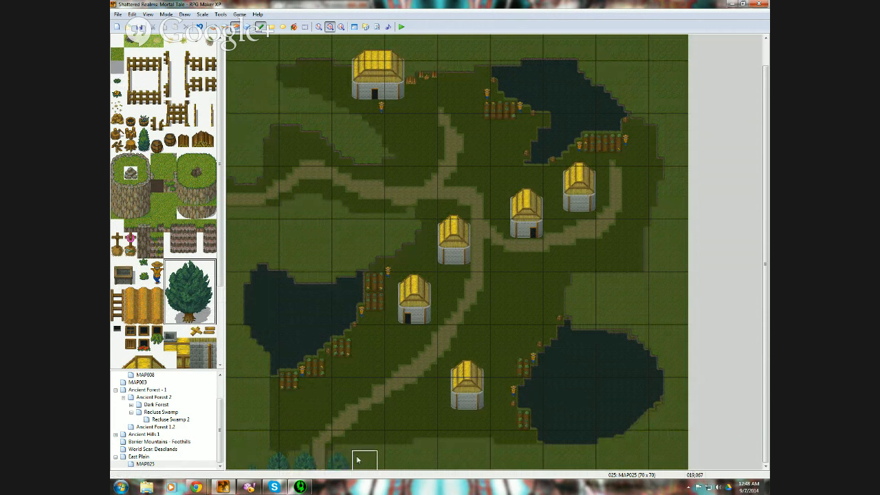
click(353, 440)
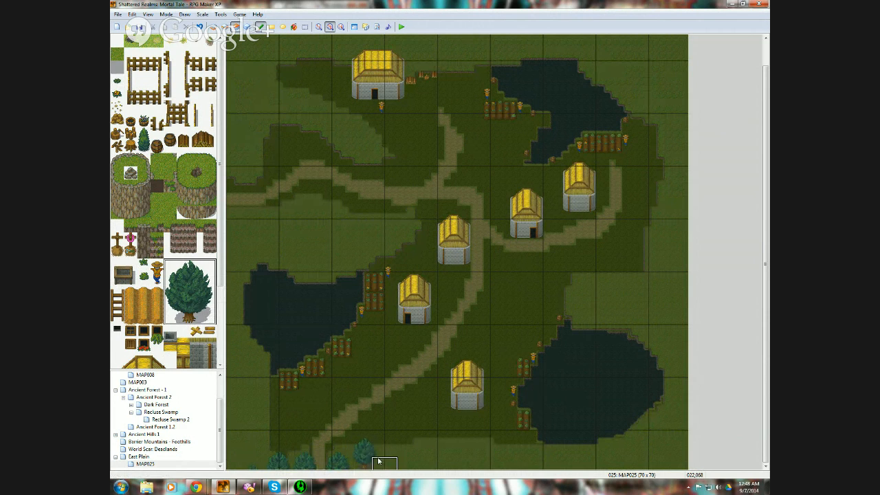
click(384, 423)
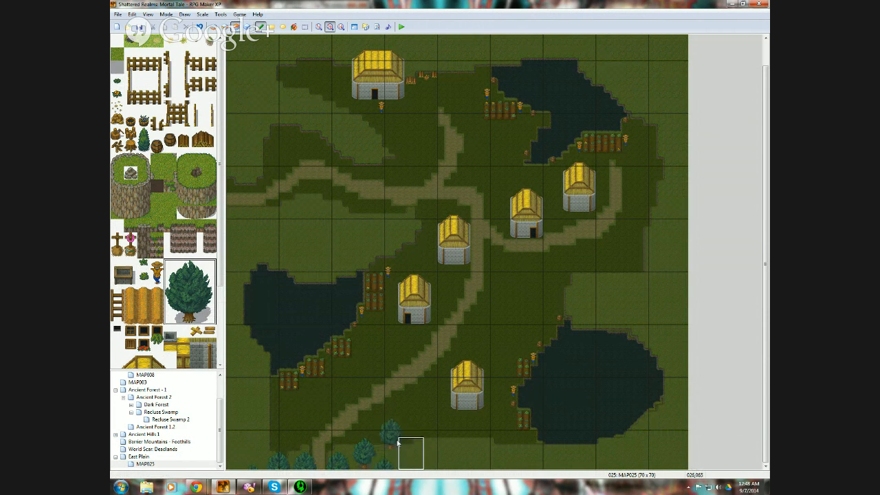
click(402, 452)
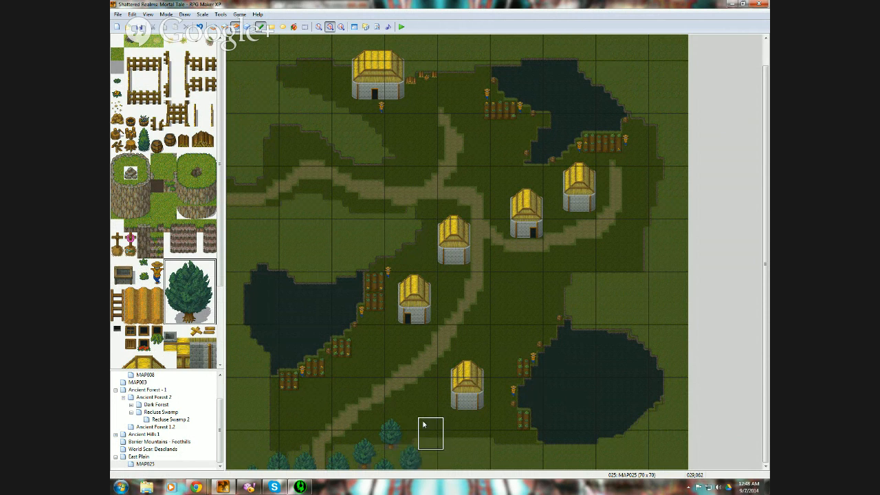
click(427, 429)
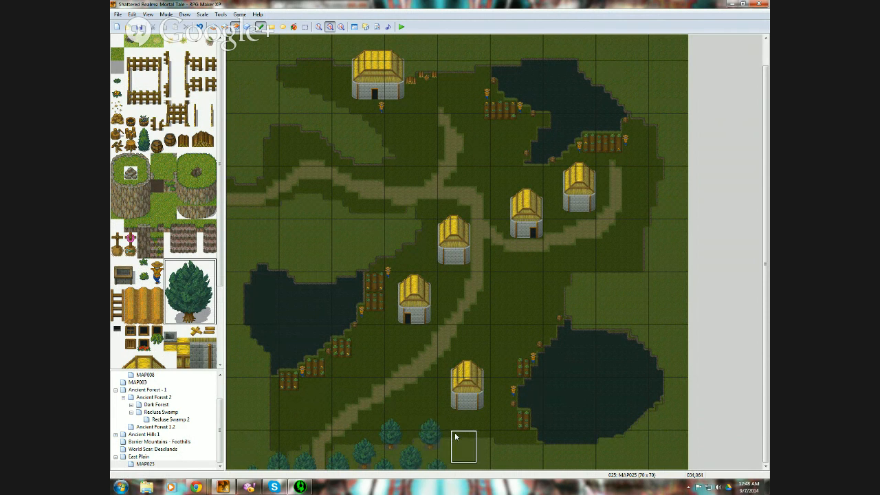
click(455, 441)
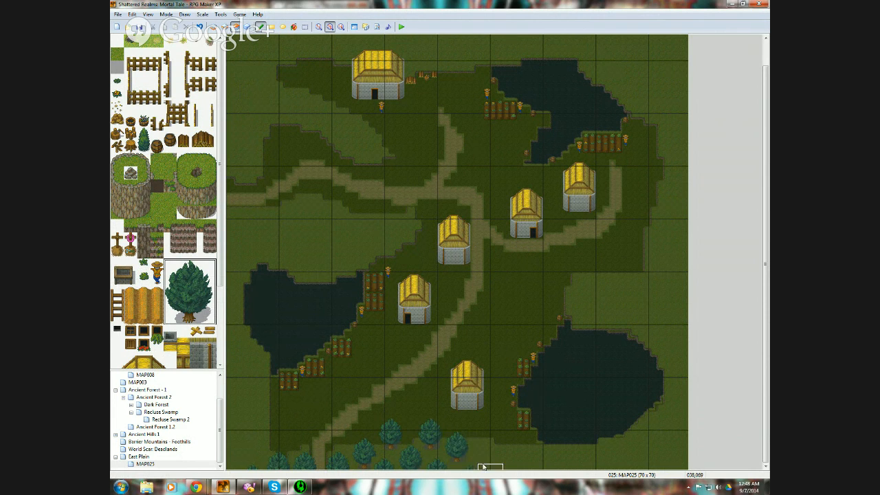
click(481, 446)
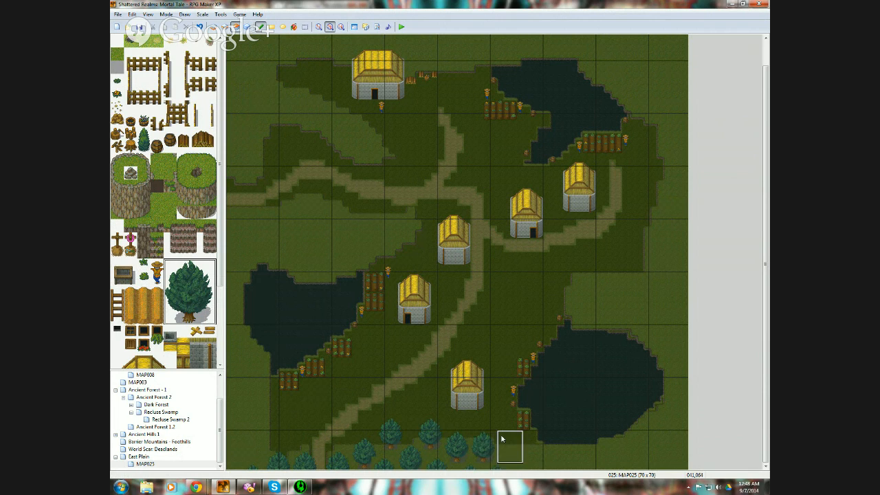
- Continue the row of large trees along the southern edge below the southeast lake to the southeast corner
click(540, 453)
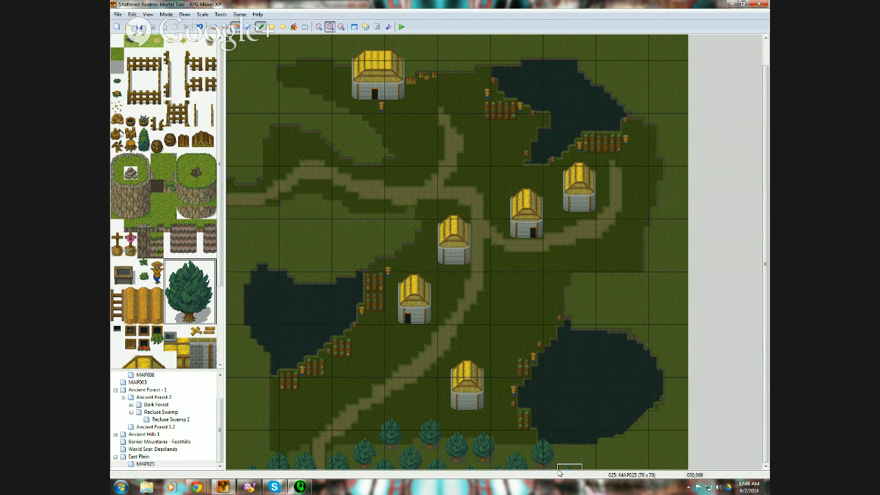
click(568, 446)
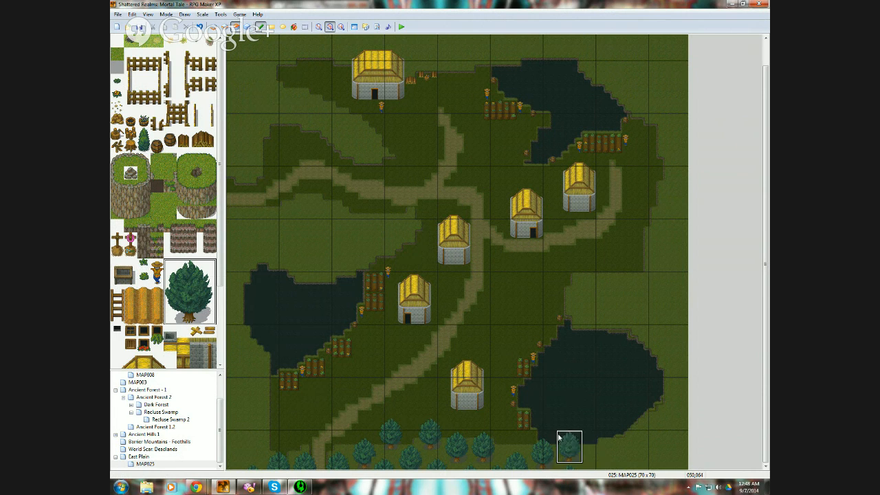
click(598, 429)
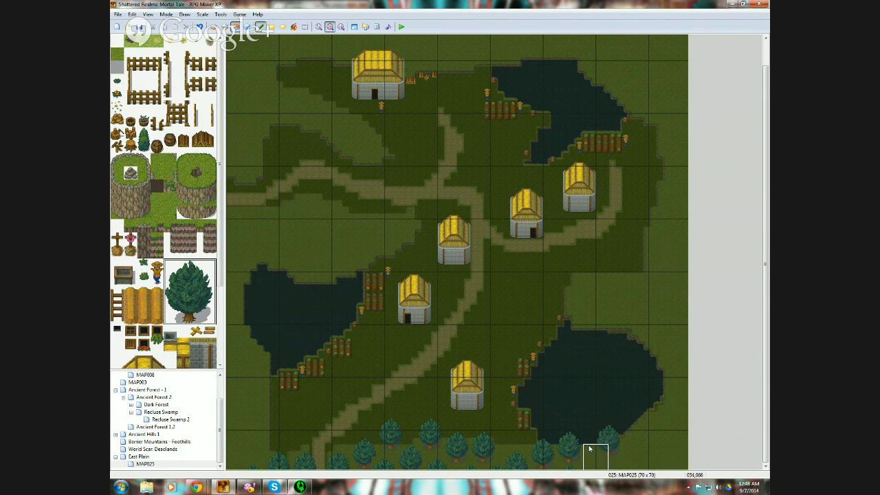
click(632, 455)
click(626, 422)
click(662, 444)
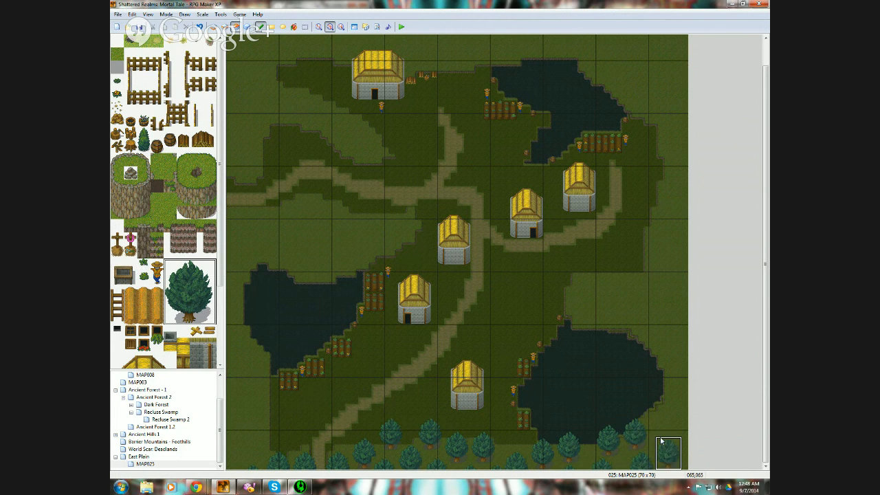
- Plant large trees up the eastern shore of the southeast lake and across the light grass north of it
click(653, 411)
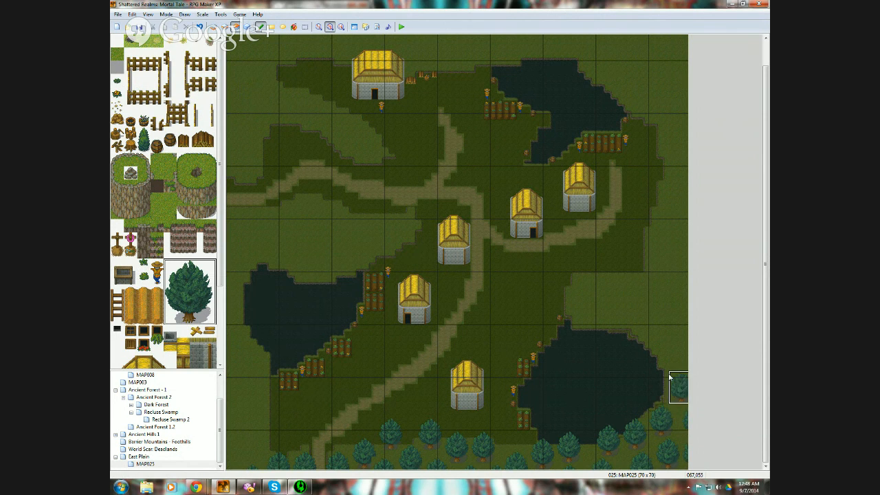
click(665, 350)
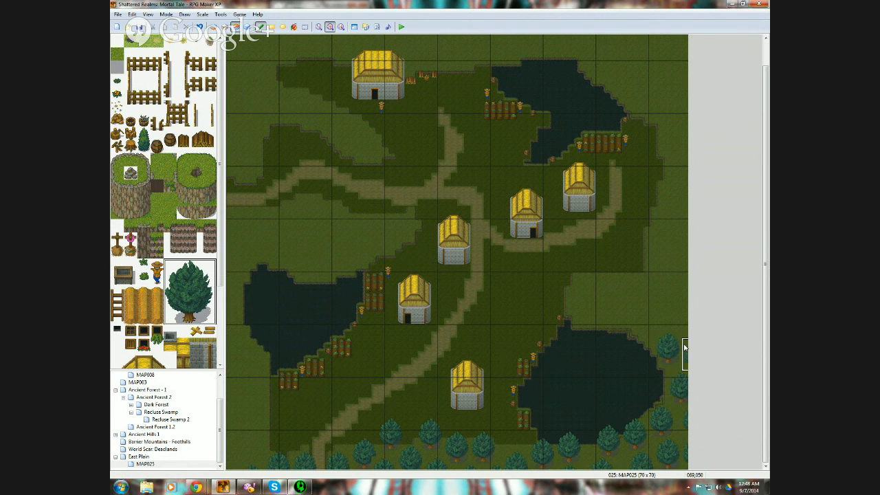
click(638, 315)
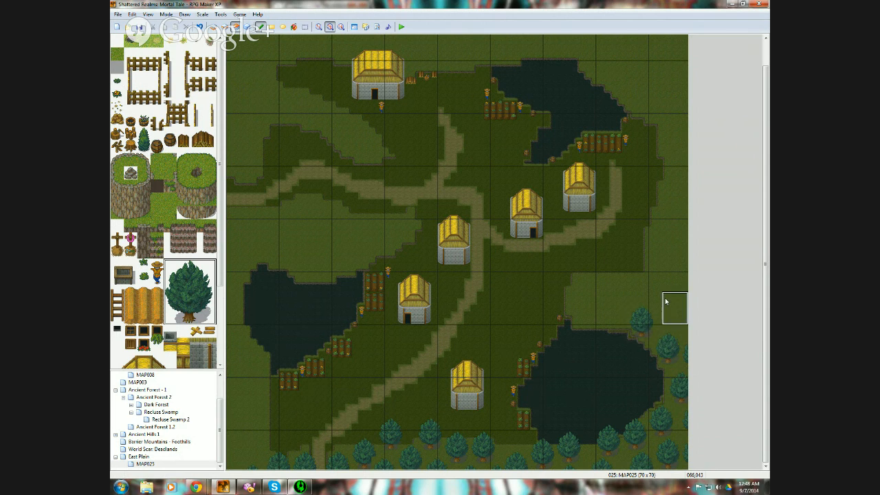
click(667, 302)
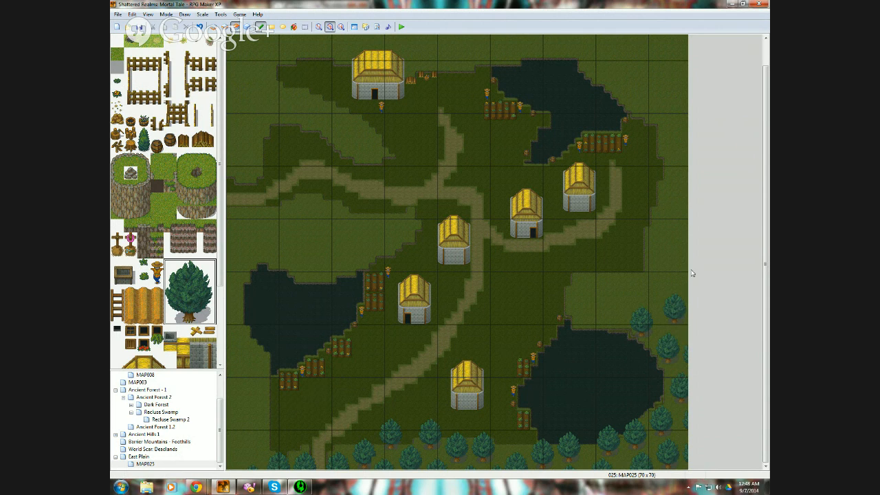
click(598, 296)
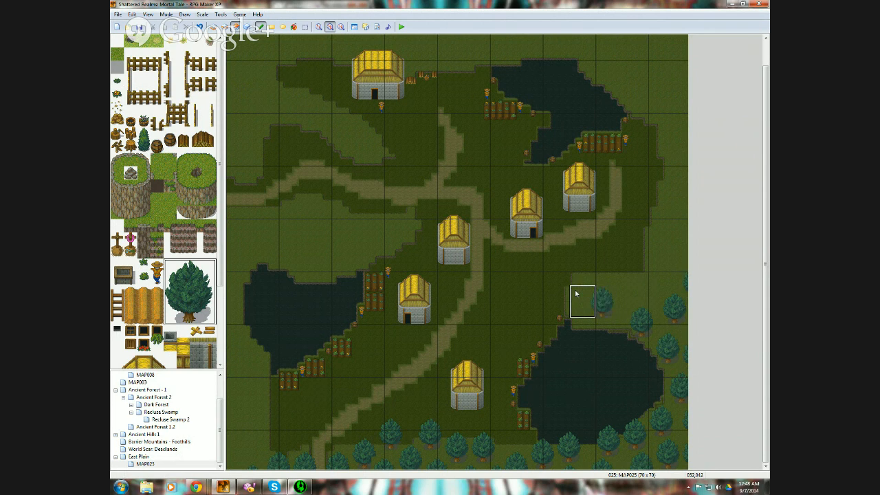
click(566, 267)
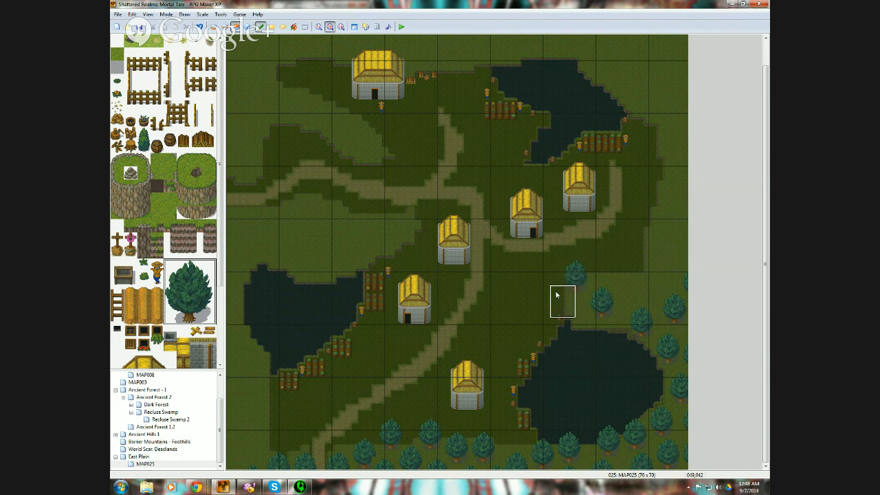
click(560, 298)
click(603, 259)
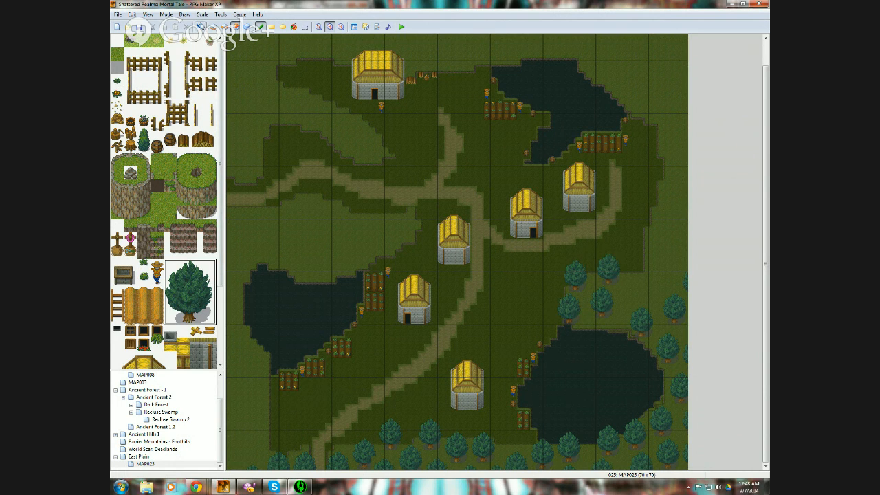
click(199, 26)
click(199, 27)
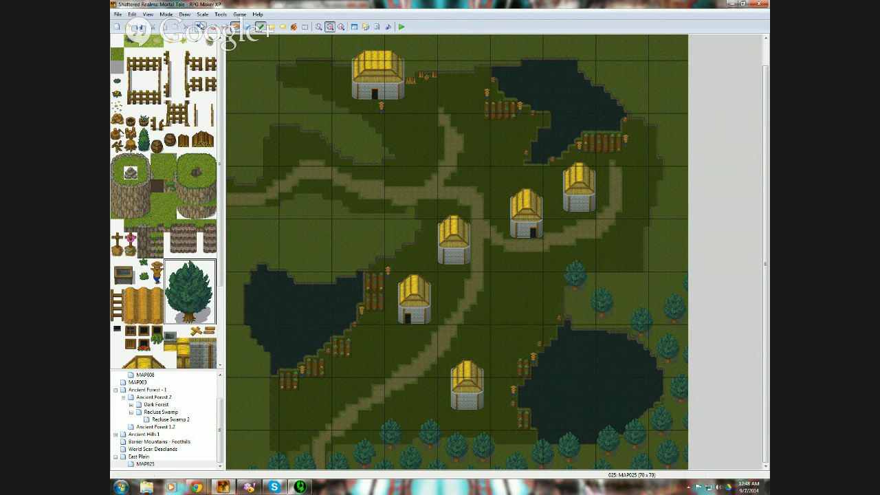
click(568, 295)
- Plant large trees over the upper border of the light grass north of the southeast lake and up the eastern map edge
click(594, 261)
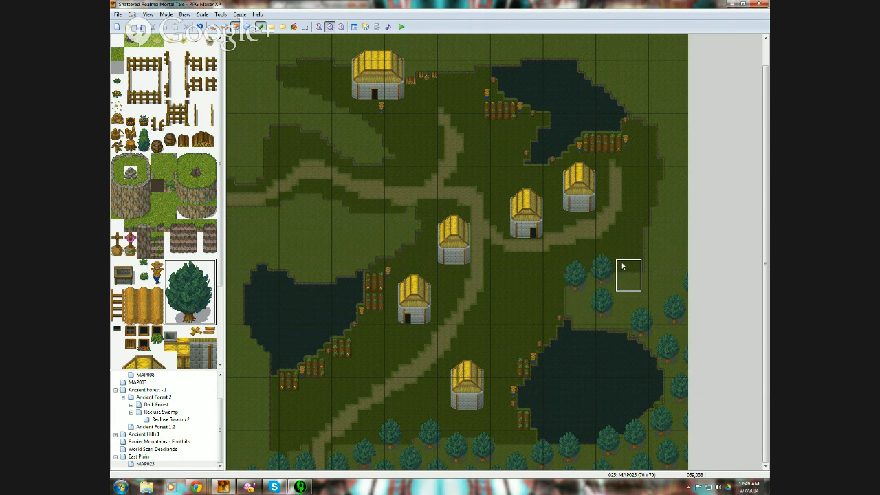
click(619, 278)
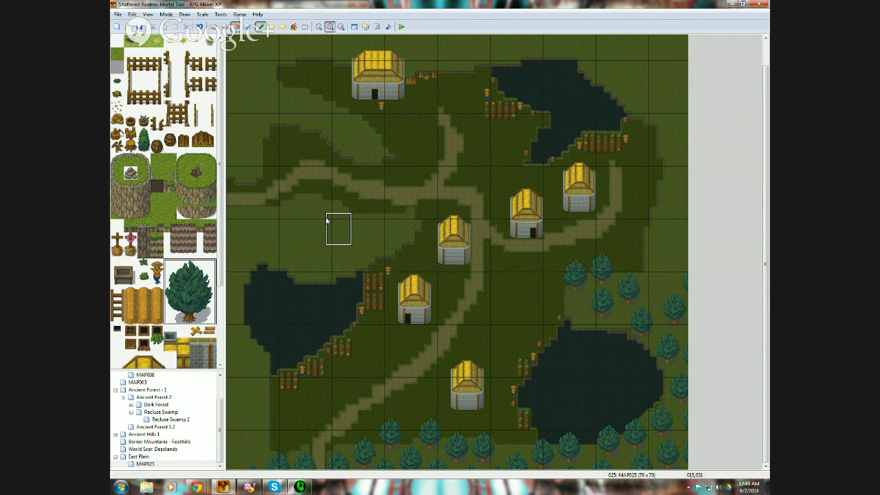
mouse_move(654, 263)
mouse_down()
mouse_move(655, 215)
mouse_move(682, 236)
mouse_up()
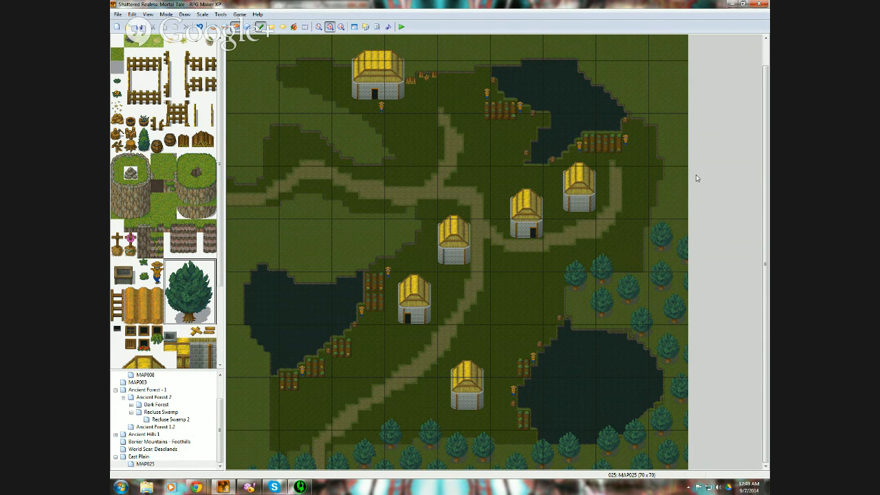
click(652, 185)
click(661, 134)
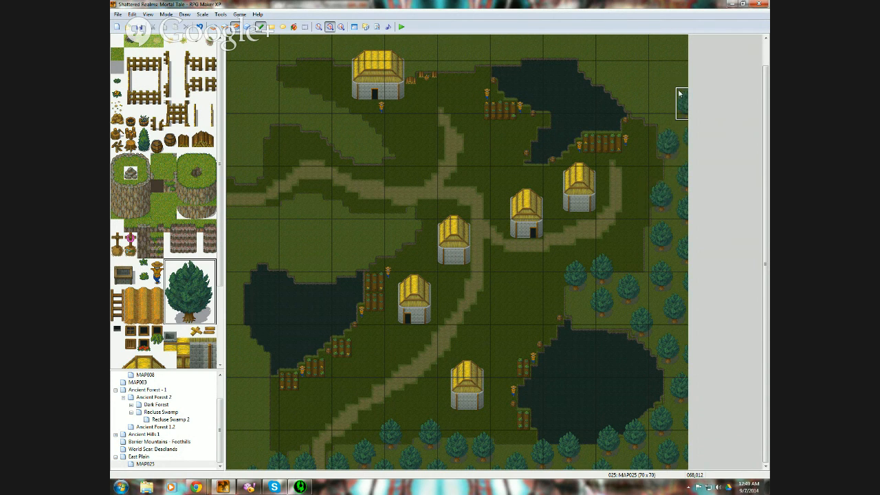
click(671, 67)
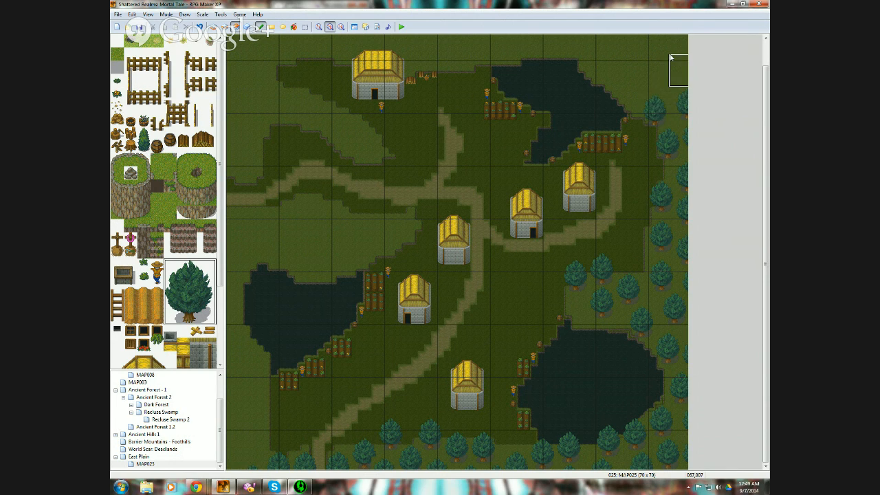
- Plant large trees around the northeast corner and along the northern edge beside the largest house
click(643, 67)
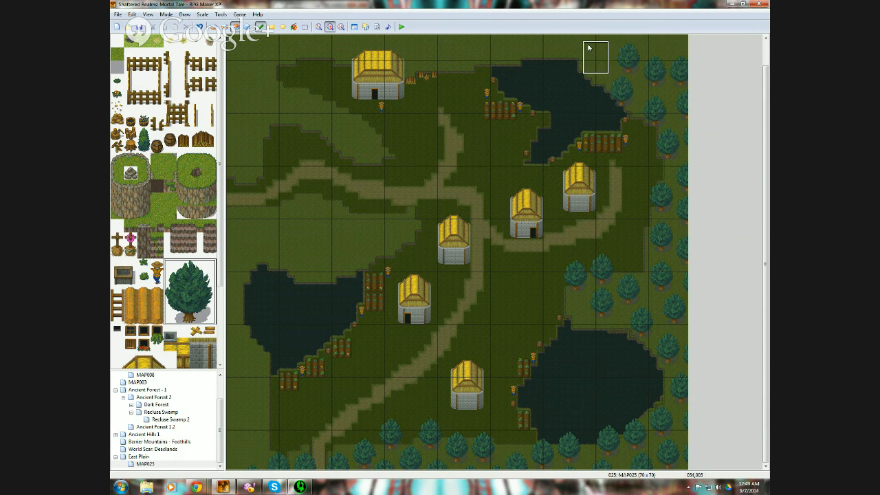
click(589, 48)
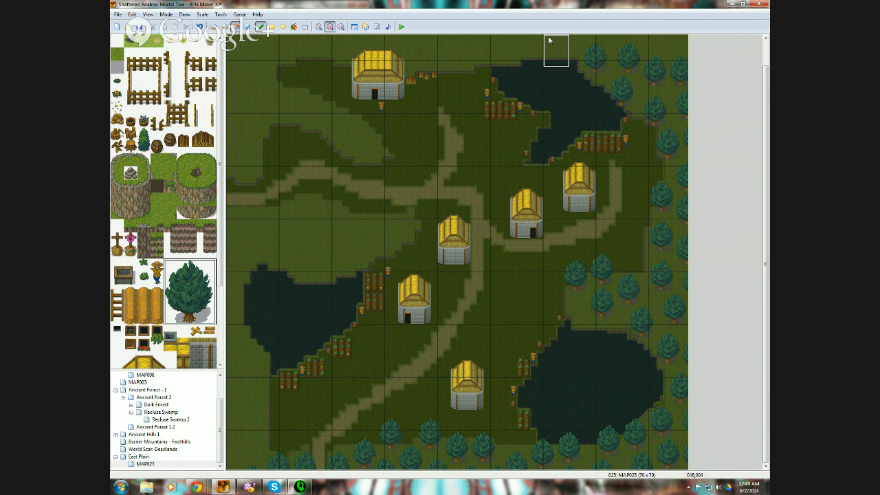
click(457, 42)
click(423, 41)
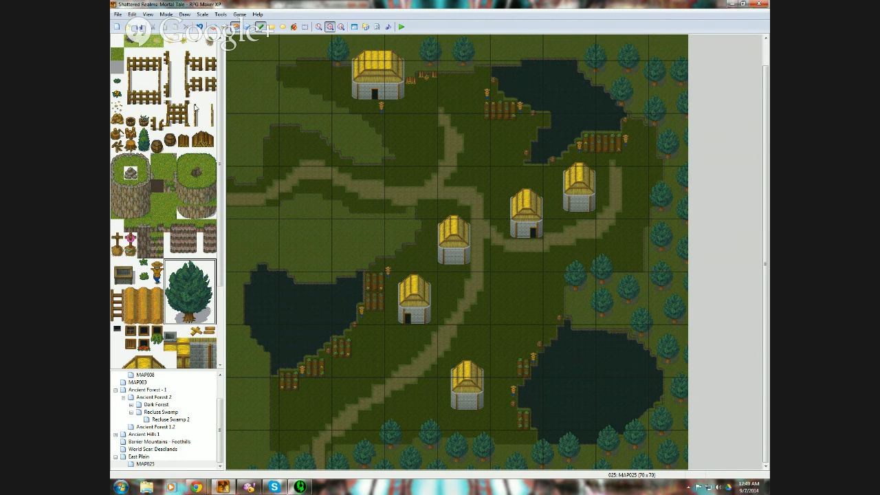
- Fill the gaps along the northern map edge with the lower part of the large tree, cutting off its top
drag(175, 289, 209, 316)
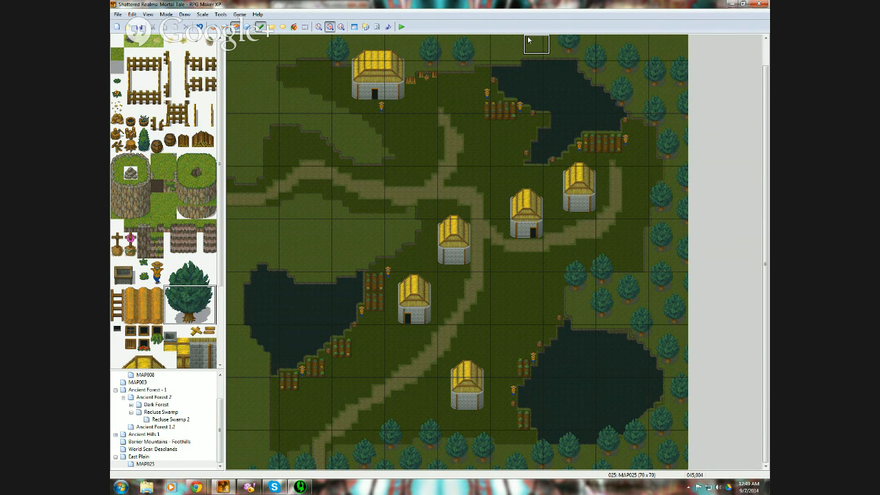
click(495, 40)
click(528, 40)
click(660, 38)
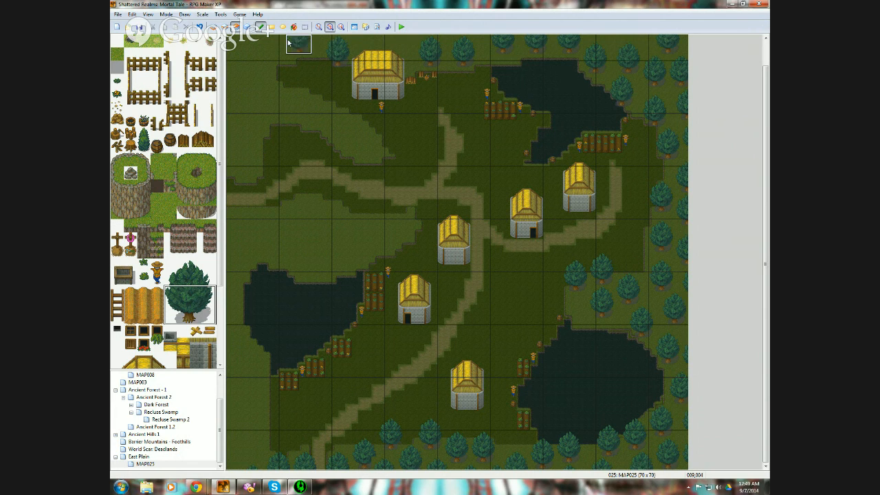
- Plant full-size large trees from the northwest corner down the light grass strip southwest of the largest house
drag(170, 272, 208, 317)
click(234, 65)
click(256, 57)
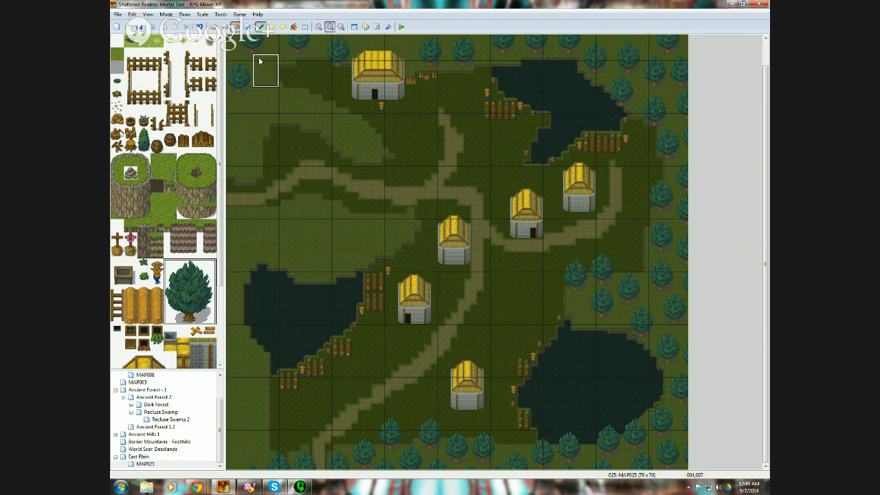
click(282, 82)
click(316, 100)
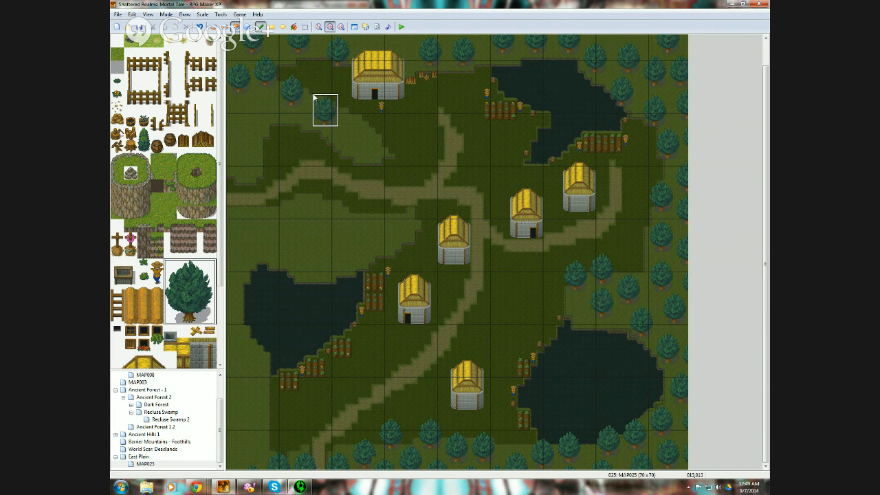
click(276, 117)
click(302, 121)
click(348, 107)
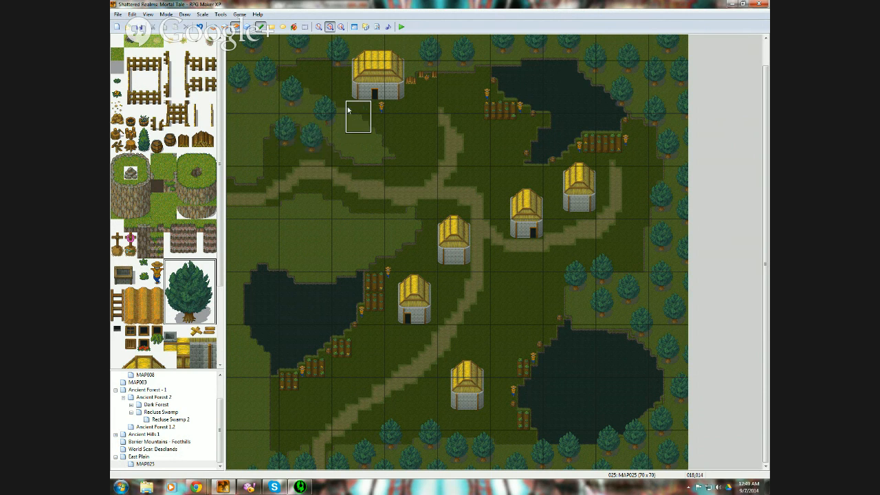
click(353, 145)
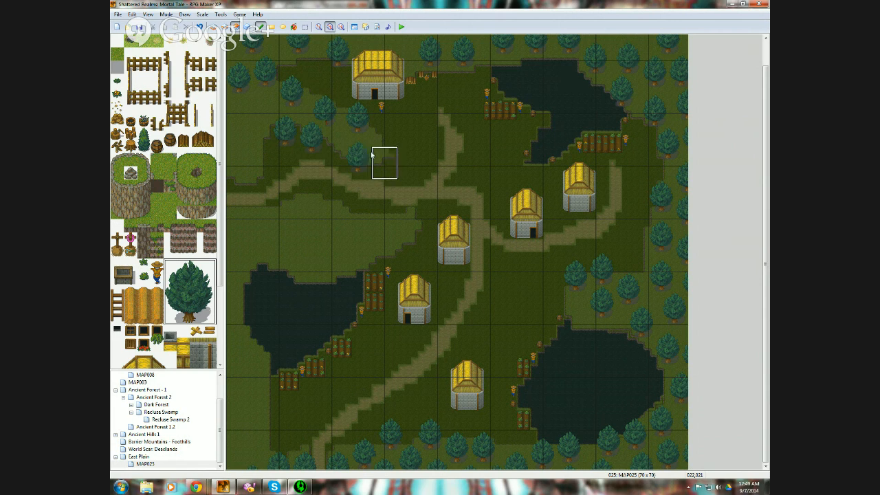
- Plant large trees down to the western path in the northwest grass strip, adding the tree's right half at the map edge
click(378, 148)
click(252, 107)
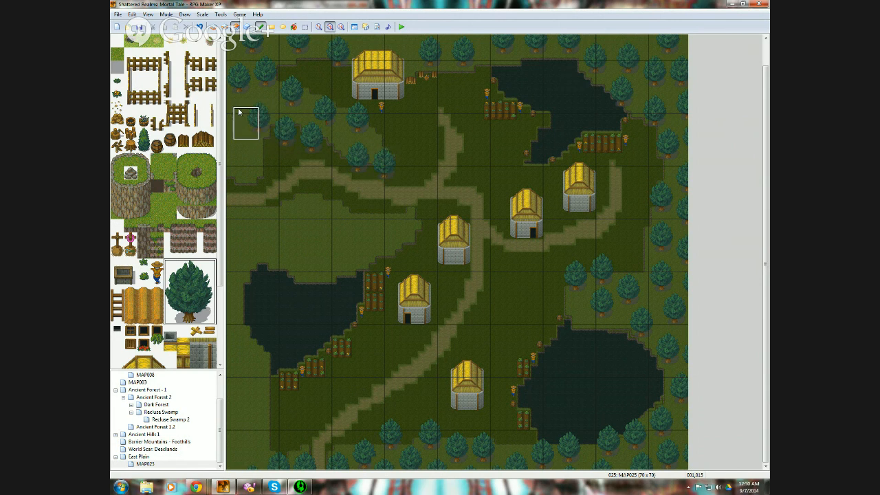
click(232, 148)
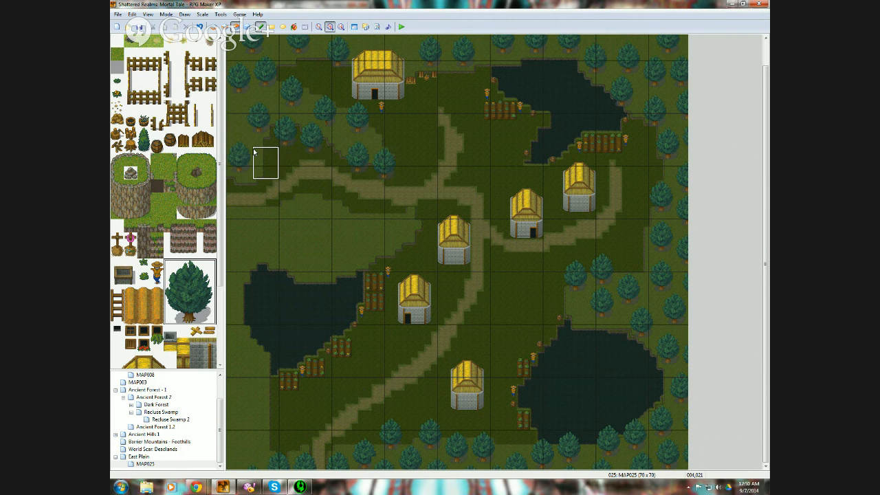
click(266, 158)
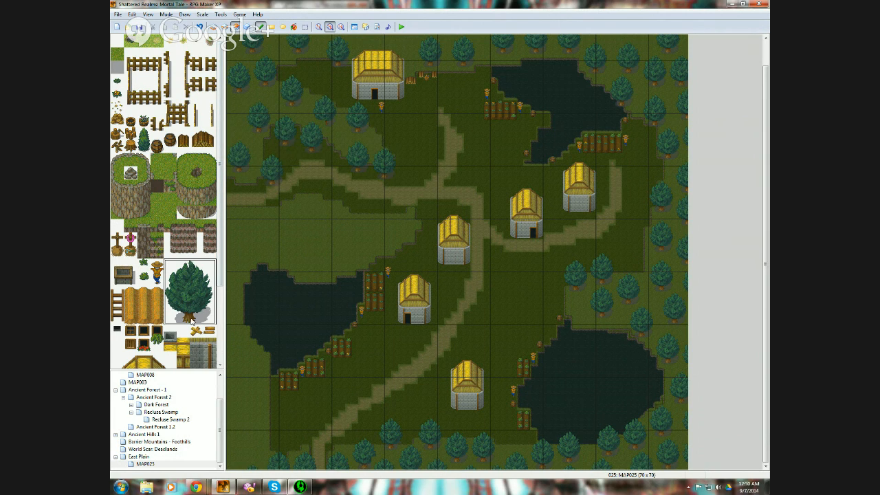
drag(194, 320, 209, 268)
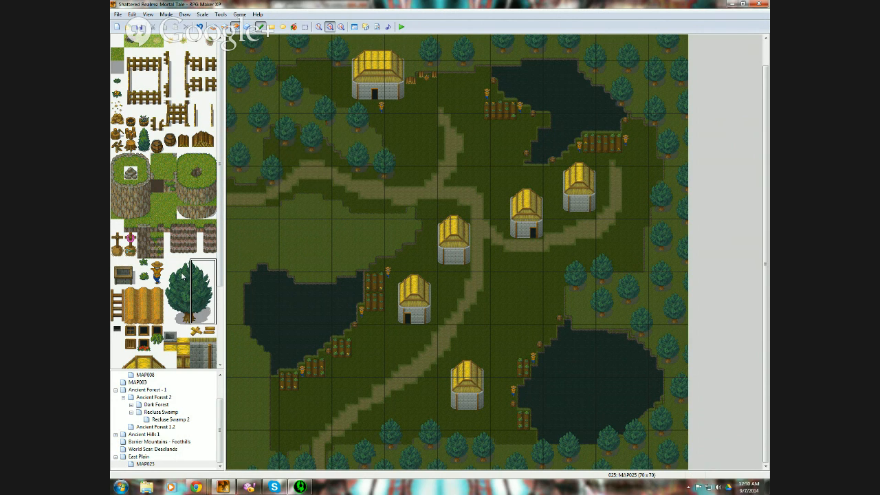
- Plant full-size large trees along the upper border of the light grass south of the western path
drag(170, 266, 209, 319)
click(399, 199)
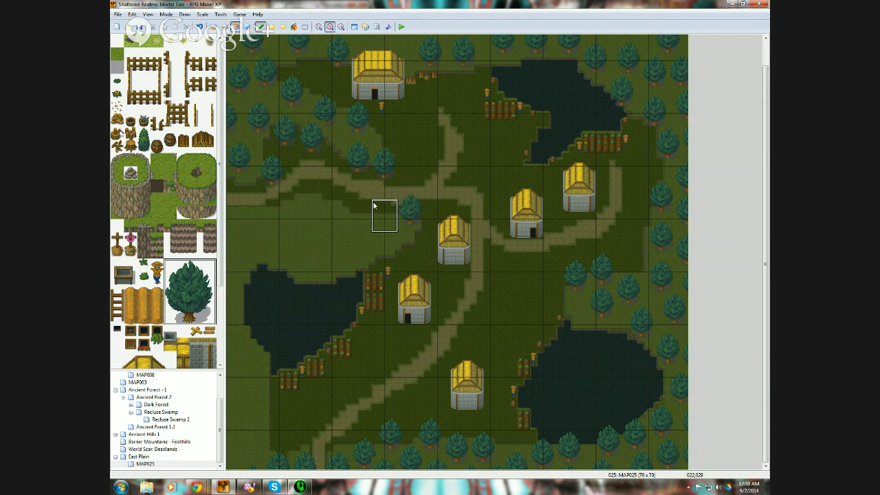
click(359, 205)
click(302, 182)
click(327, 216)
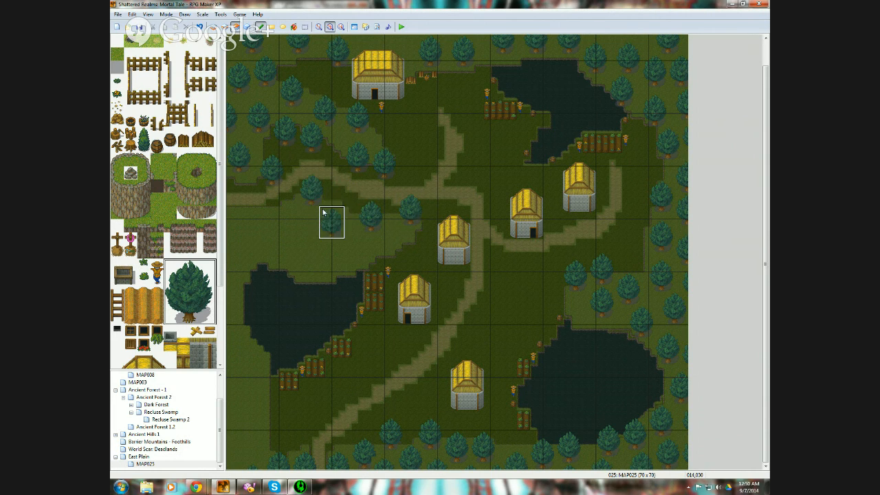
click(283, 204)
click(241, 199)
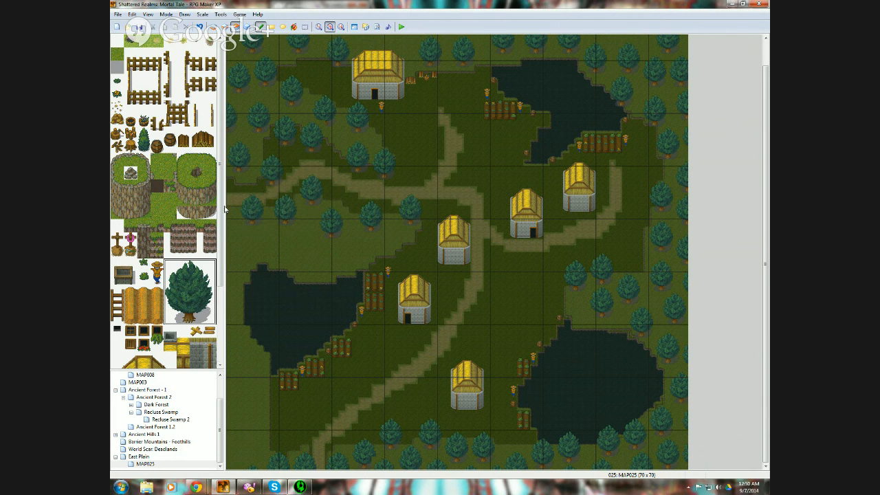
- Plant a second row of large trees across the light grass just north of the southwest lake
click(228, 231)
click(261, 241)
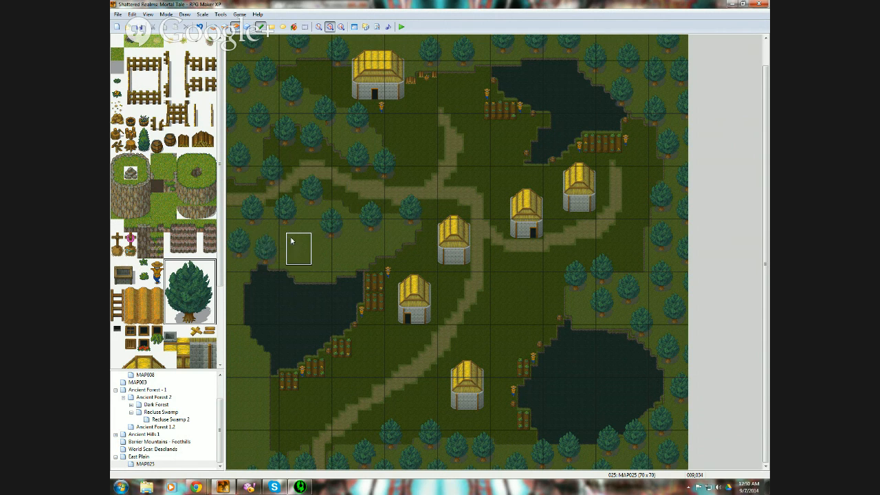
click(302, 244)
click(331, 252)
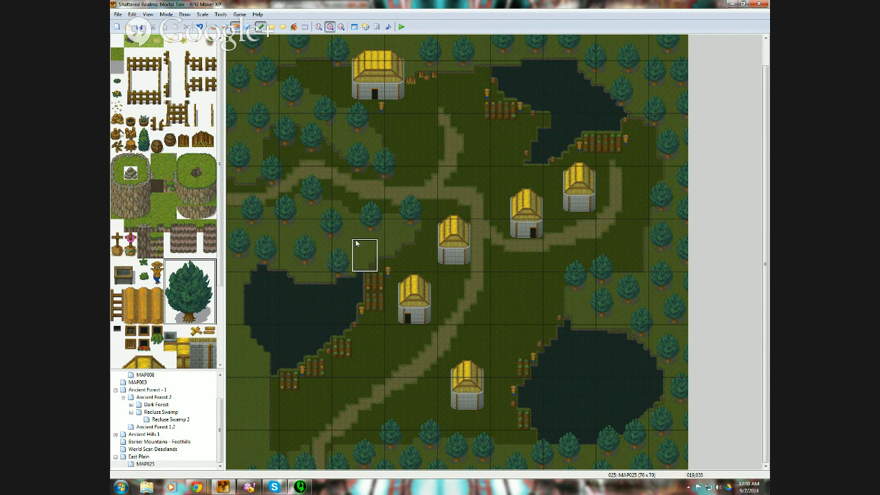
click(356, 236)
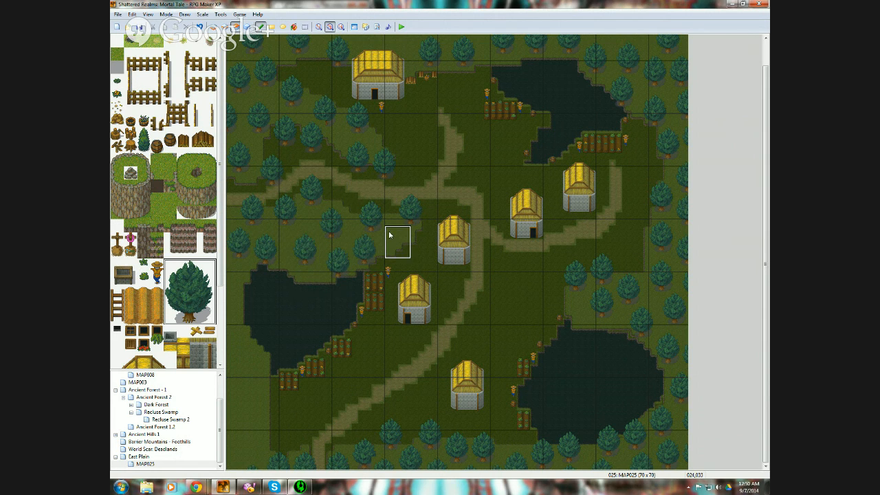
click(390, 236)
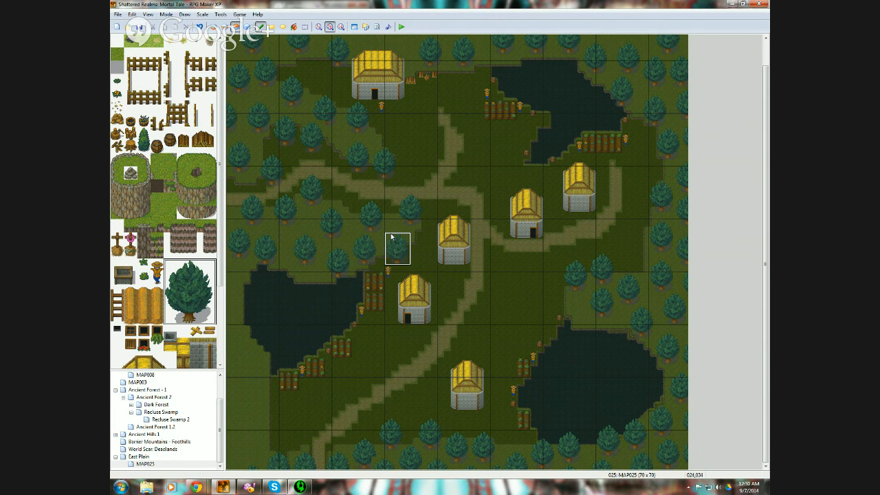
- Plant large trees down the western edge beside and below the southwest lake, using the tree's right half against the map edge
click(232, 301)
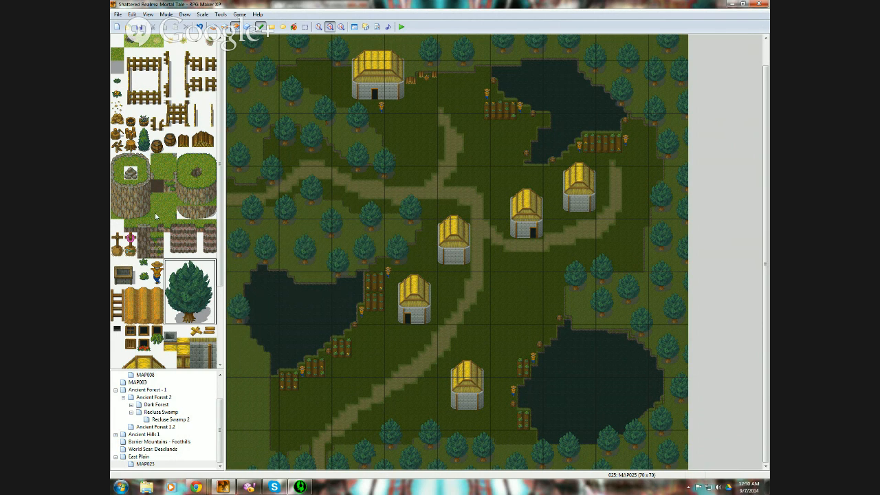
drag(195, 266, 212, 321)
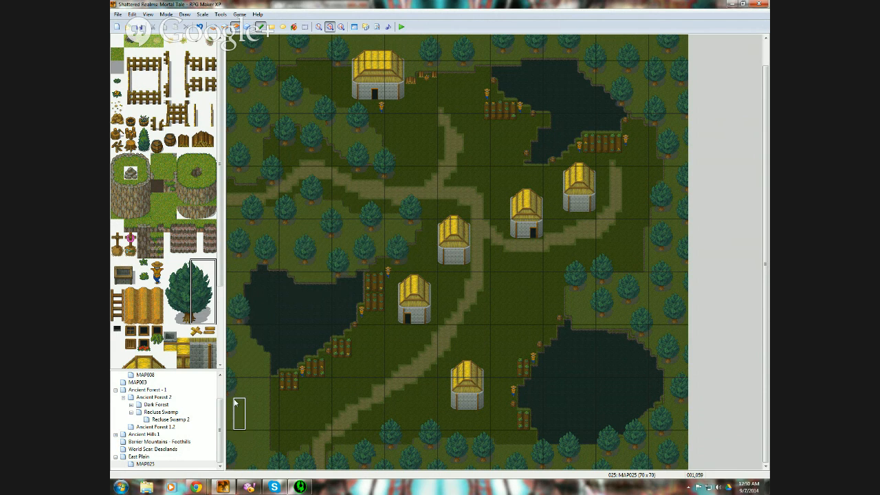
drag(176, 267, 218, 315)
drag(176, 267, 210, 315)
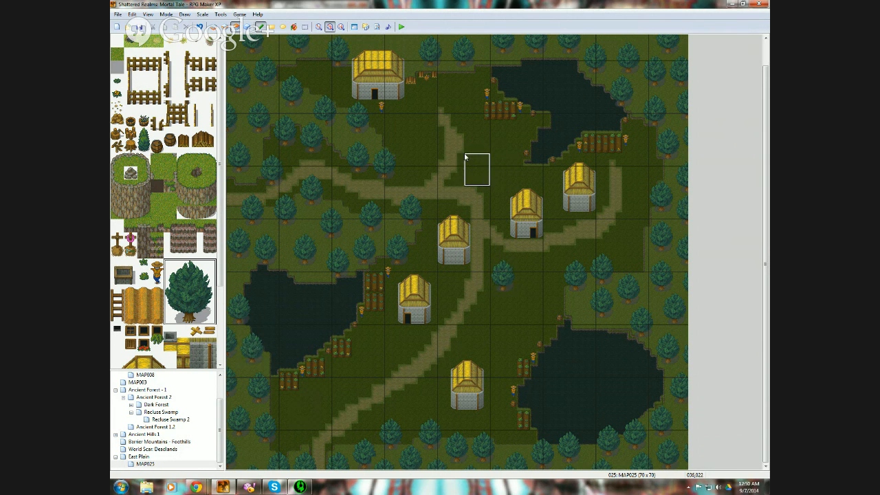
- Scatter single large trees on the dark grass near the northern path and over the southern path
click(466, 158)
click(421, 124)
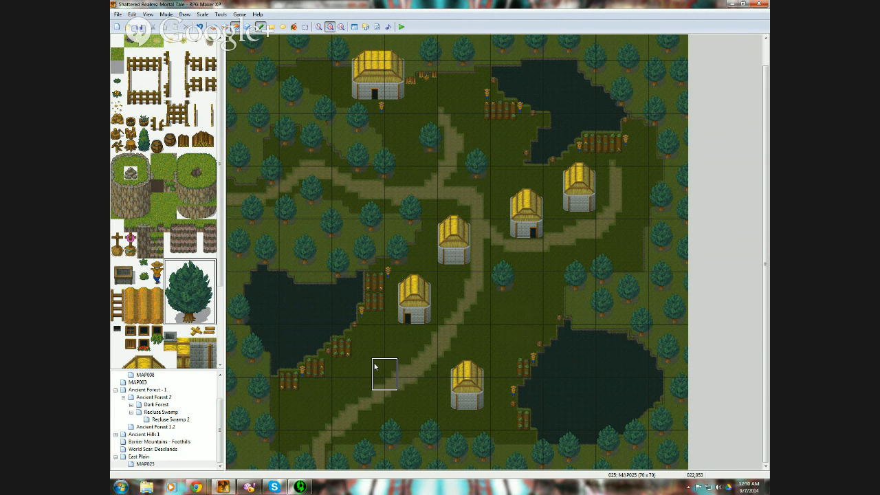
click(396, 383)
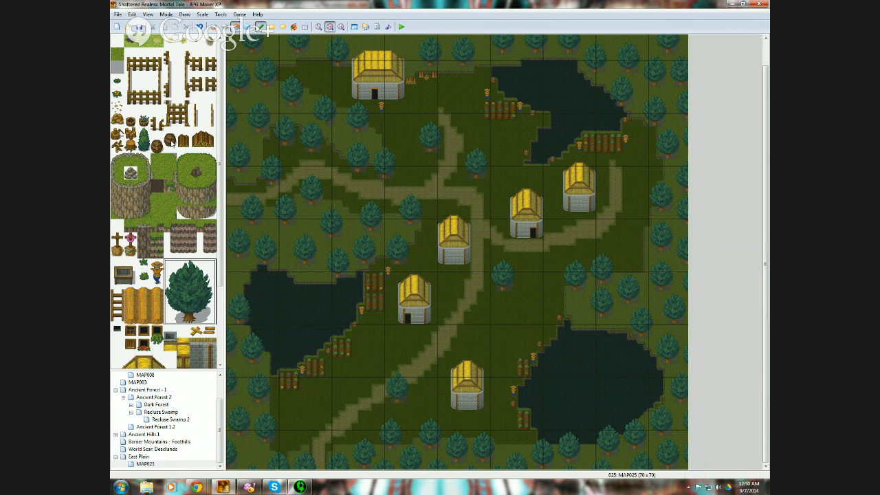
- Place small conifers on the second layer at intervals along both sides of the village paths
click(144, 134)
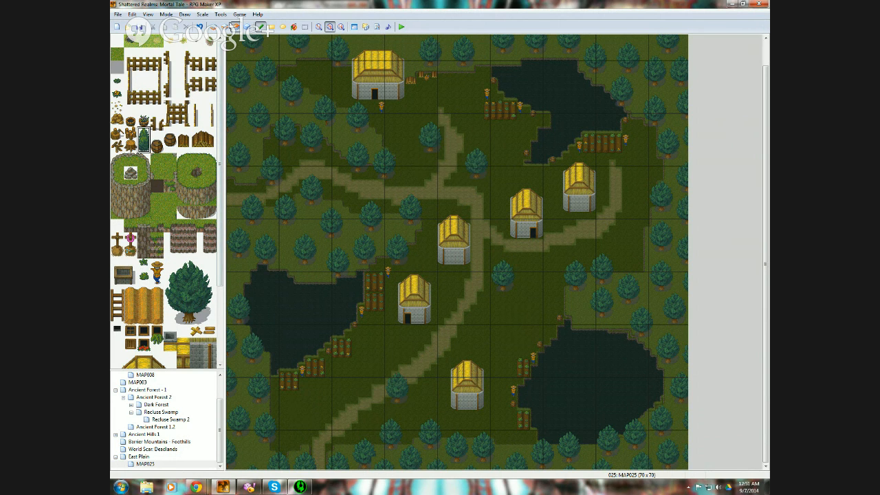
click(225, 26)
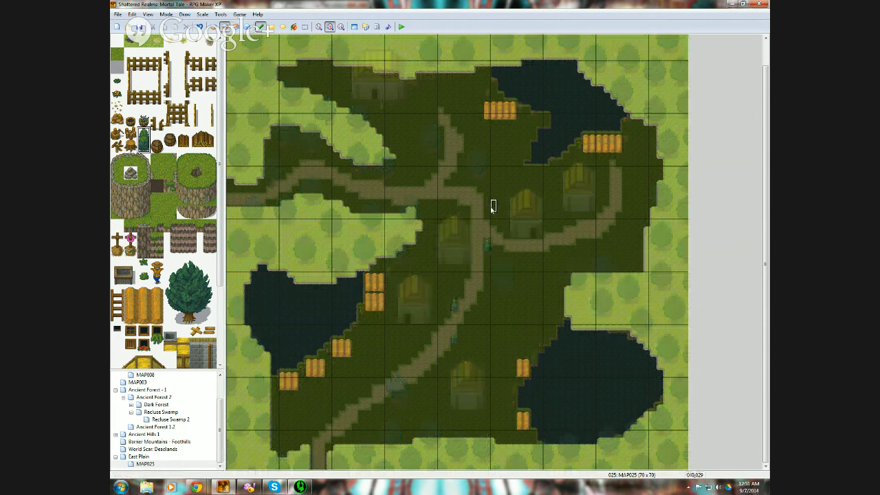
click(454, 114)
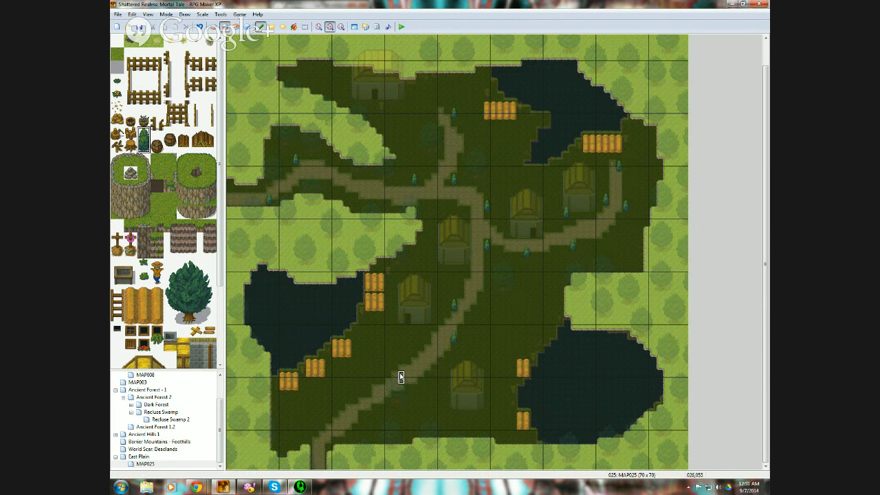
click(355, 390)
click(368, 422)
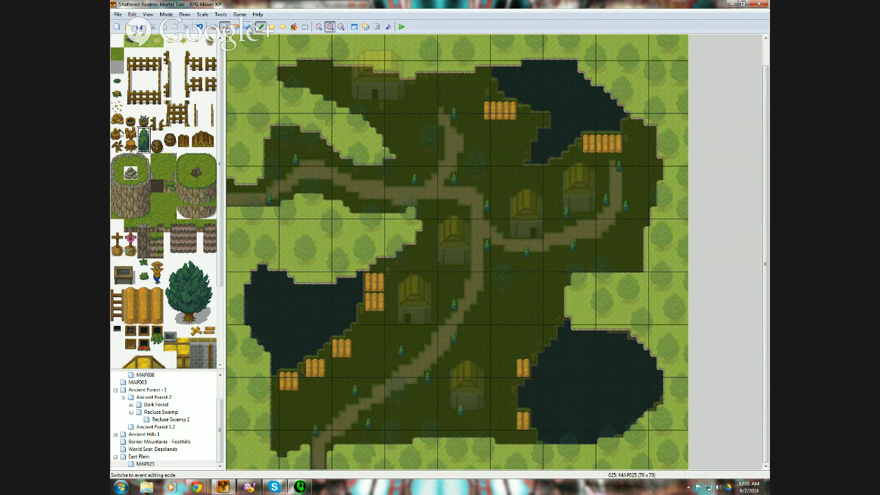
- Scatter small tree stumps on the second layer over the open dark grass around the houses and paths
click(247, 26)
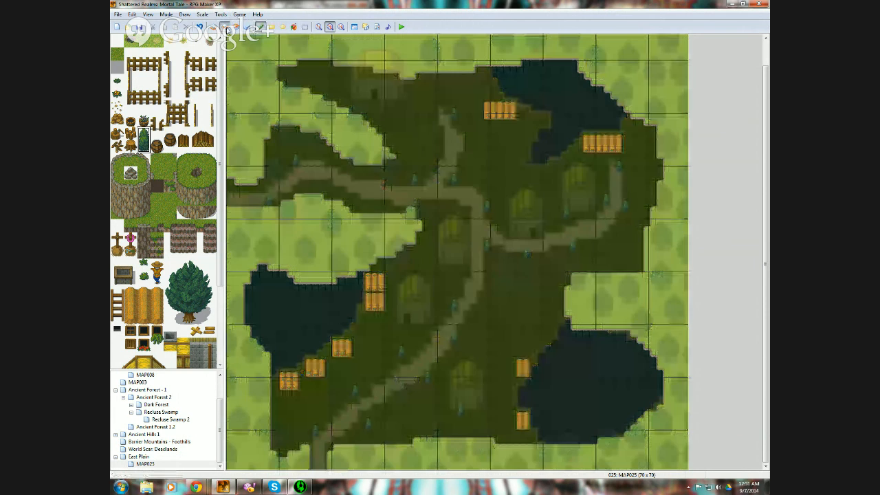
click(224, 26)
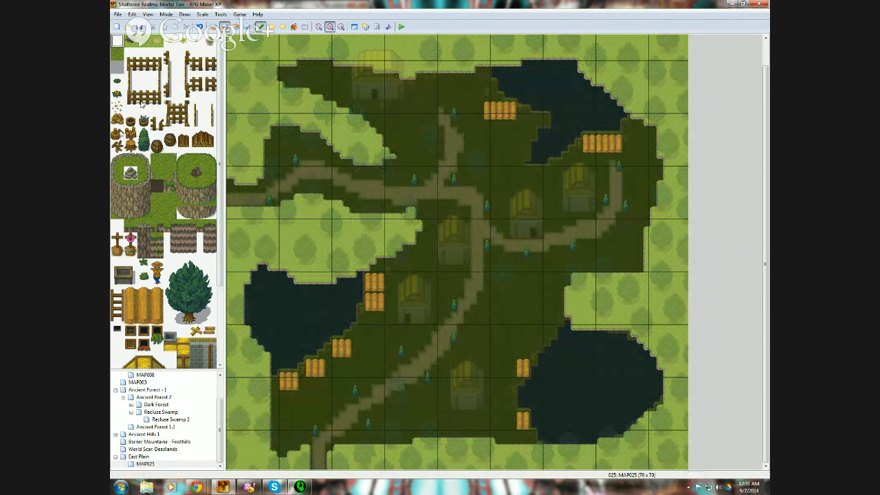
click(131, 146)
click(507, 330)
click(415, 407)
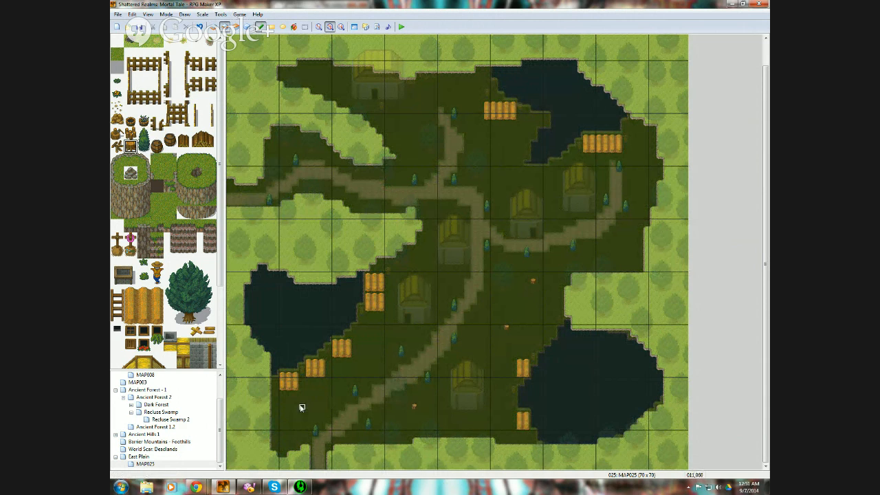
click(296, 405)
click(375, 354)
click(427, 252)
- Pick the grass-topped rock block with the small brown centre from the tileset, 3 tiles wide and 4 high, without its lowest row
drag(221, 277, 222, 348)
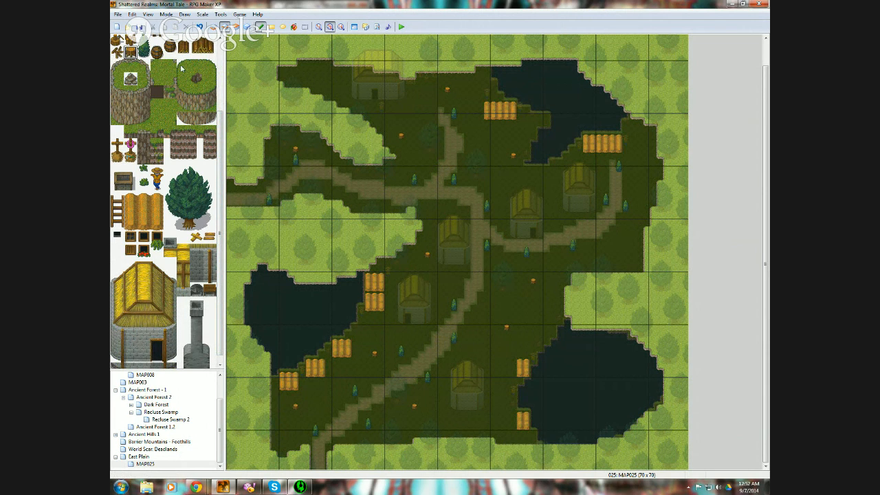
drag(181, 68, 217, 113)
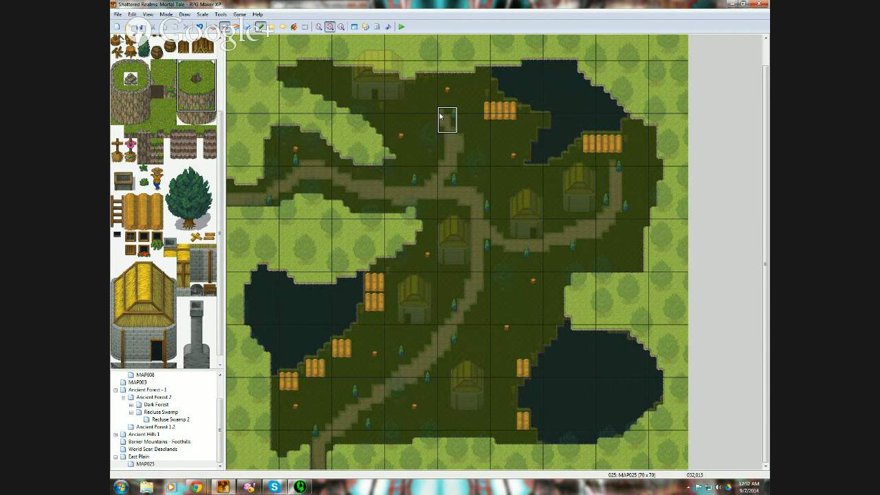
click(471, 297)
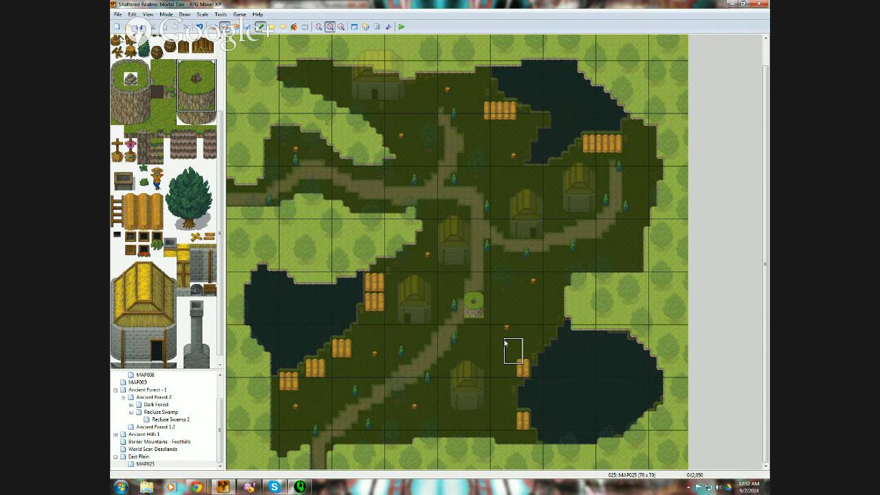
click(522, 313)
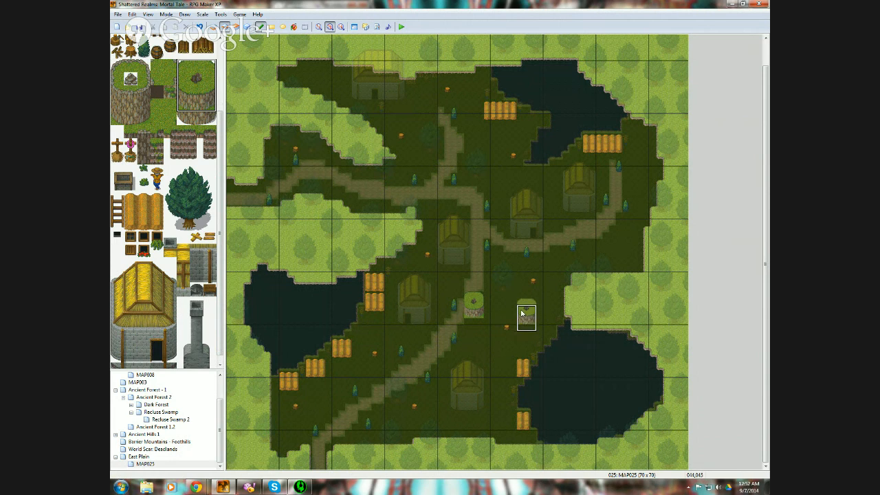
click(490, 345)
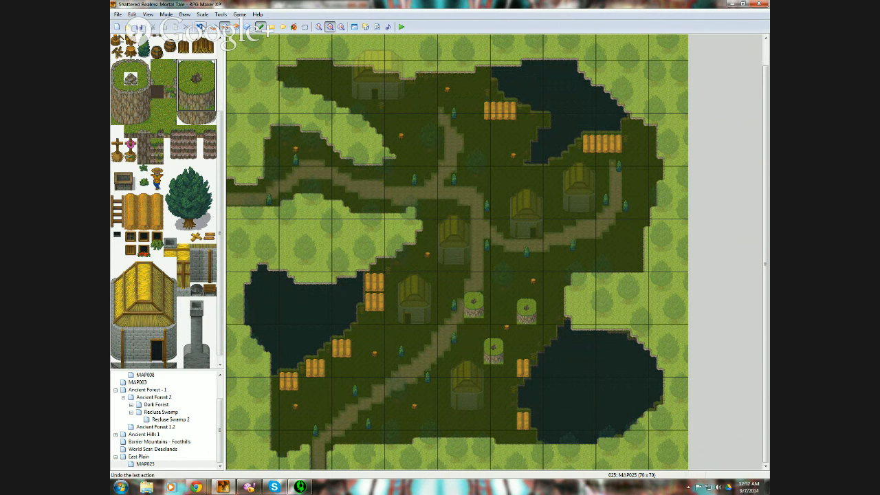
key(ctrl+z)
key(ctrl+z)
key(ctrl+z)
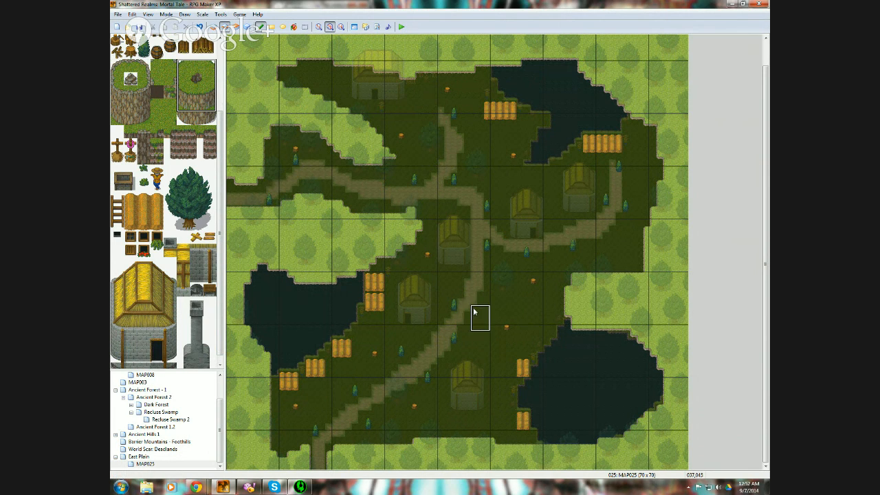
- Place five grass-topped rock blocks: three between the southern path and southeast lake, one below the southwest plots, one beneath the northern plot
click(480, 316)
click(526, 304)
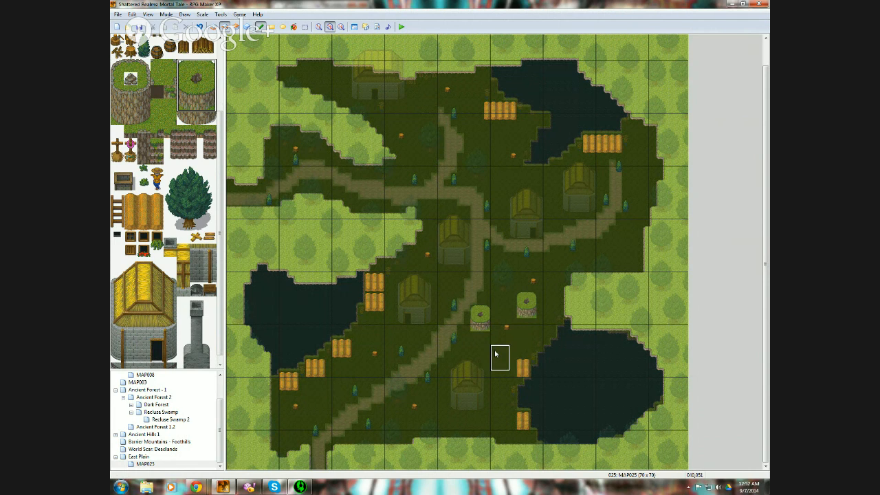
click(499, 363)
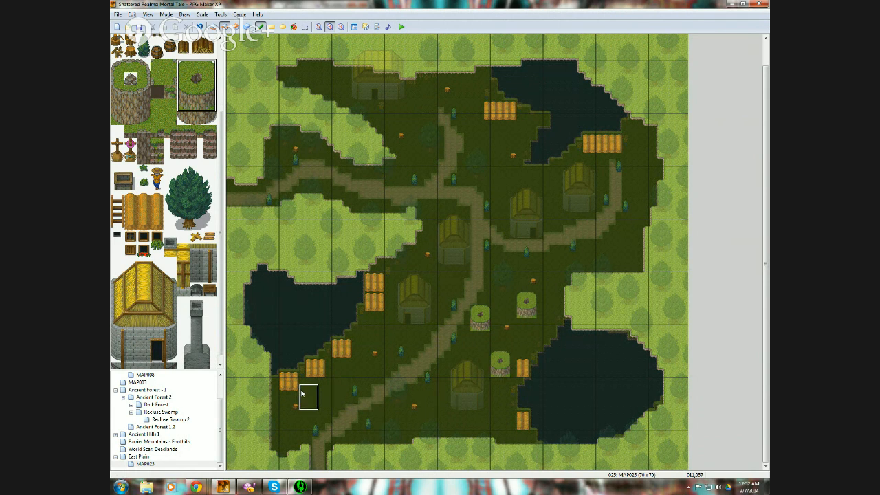
click(315, 398)
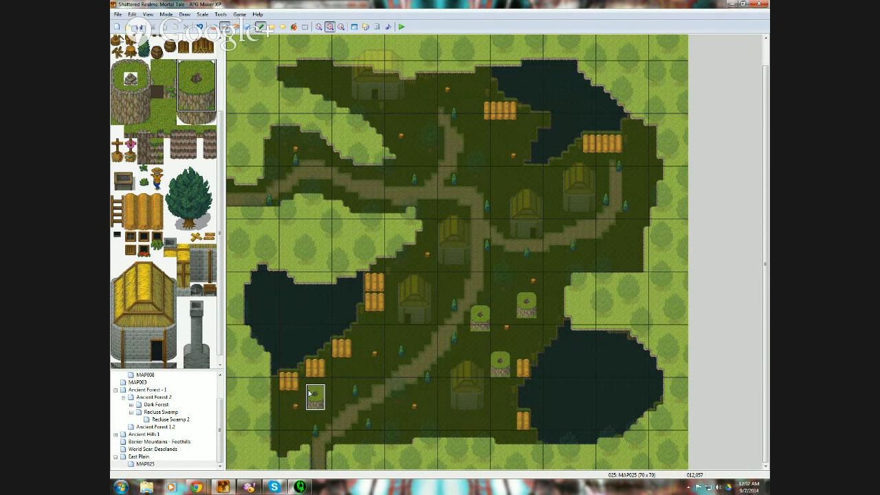
click(494, 141)
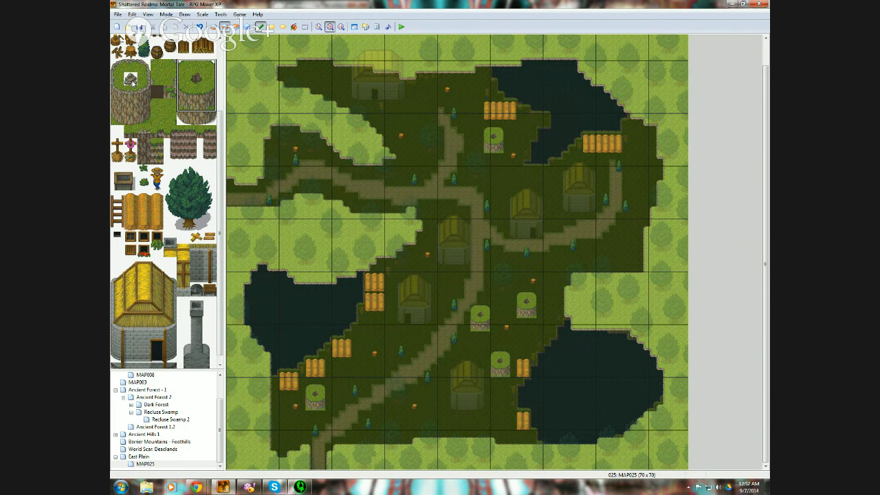
- Cover the brown centres of the five grass-topped rock blocks with the plain grass tile on the second layer
scroll(223, 65, up, 2)
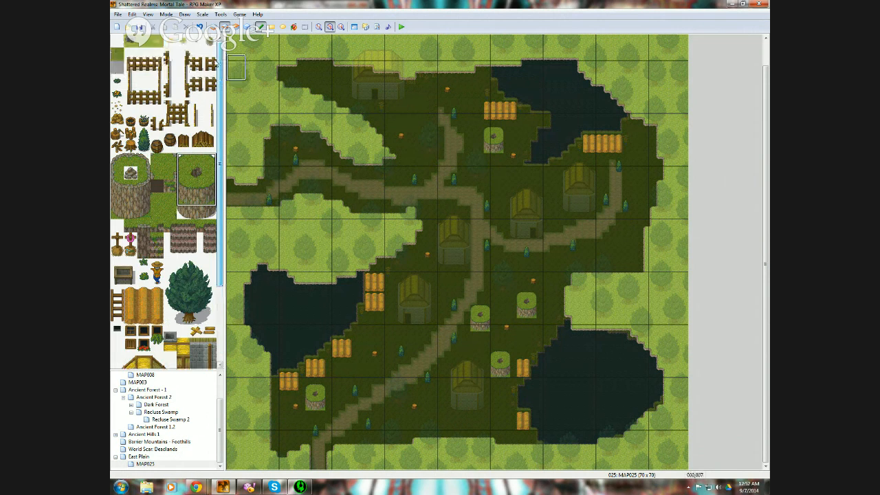
click(117, 55)
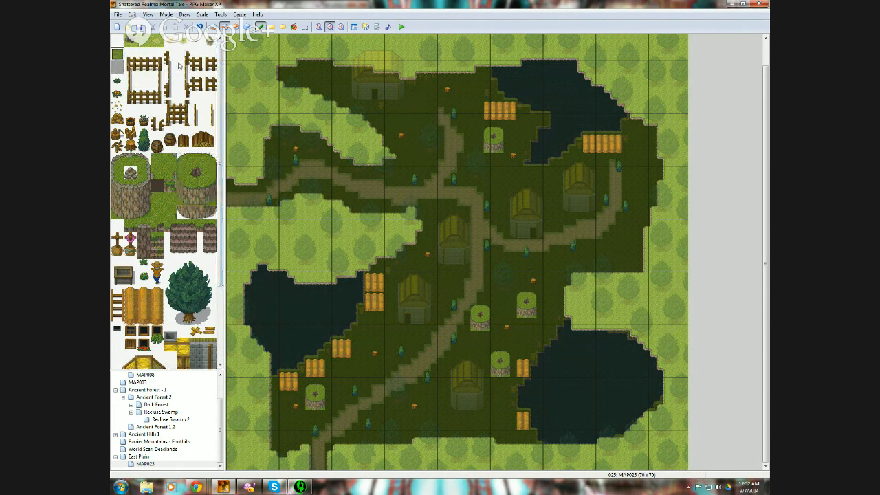
click(492, 138)
click(479, 315)
click(526, 303)
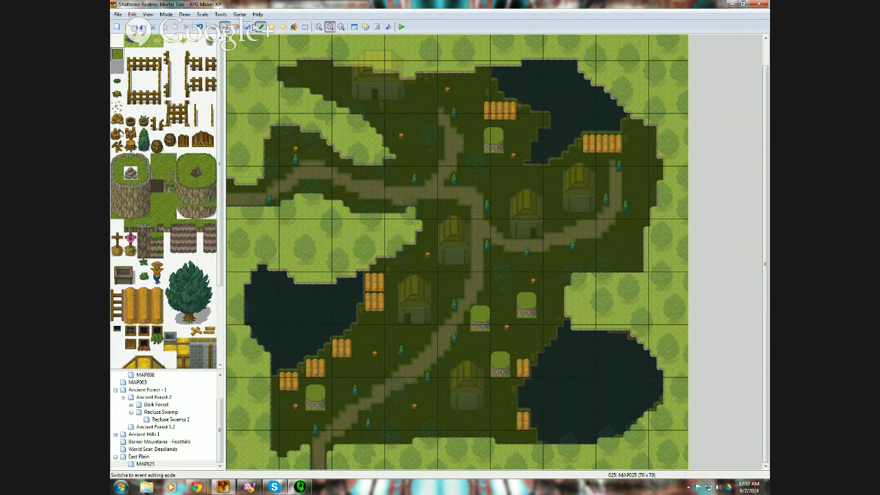
- Flood-fill the ground on both sides of the sandy paths with bright green grass on the first layer
click(256, 27)
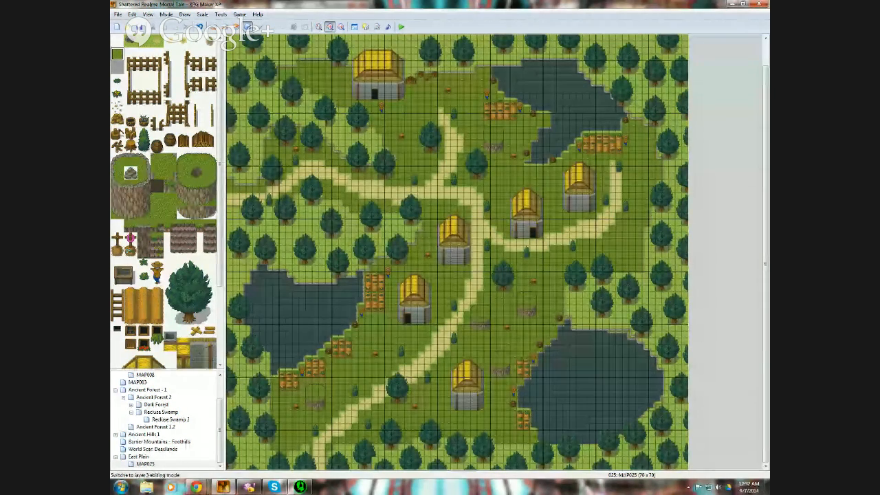
click(214, 27)
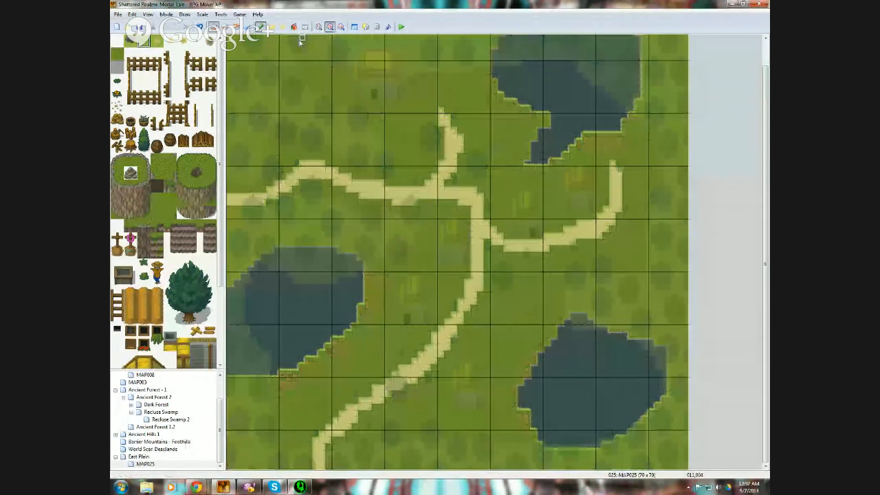
click(294, 27)
click(453, 278)
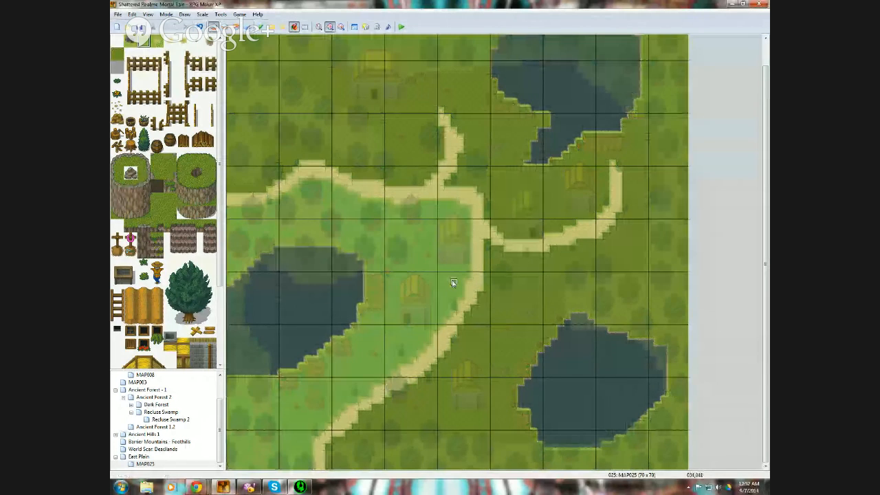
click(501, 189)
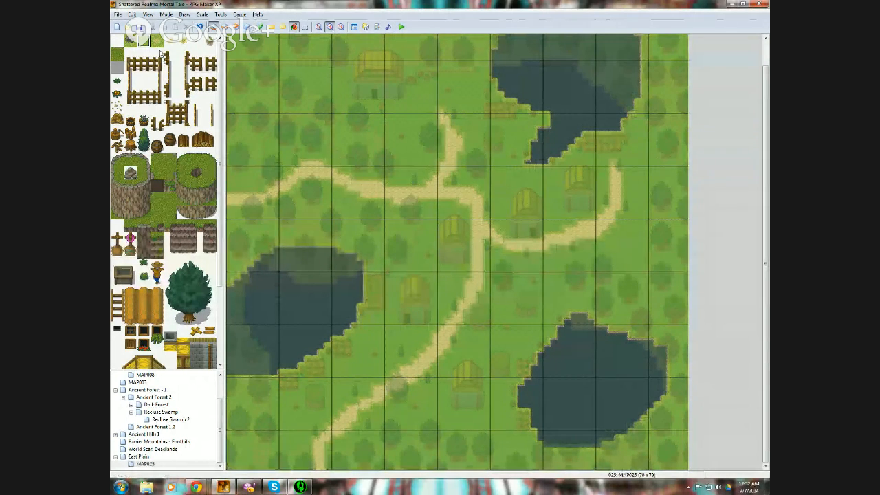
- Try filling the ground east and north of the paths with the neighbouring ground tile, and undo that fill
click(170, 42)
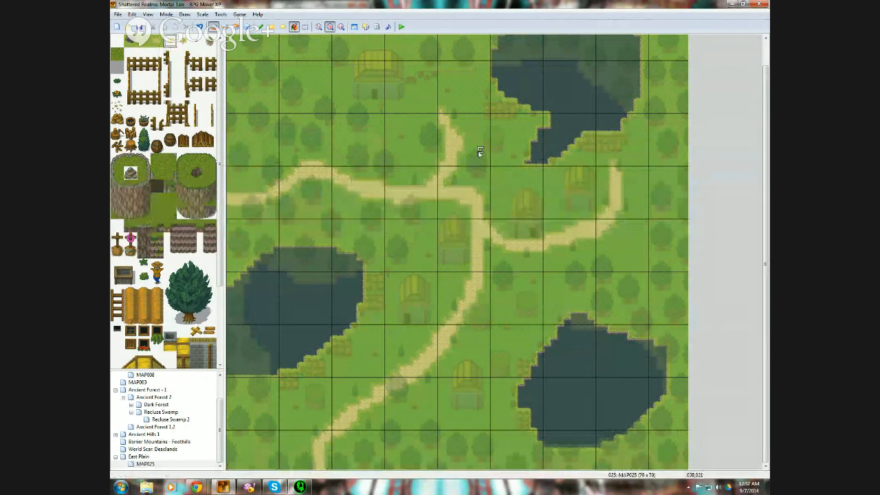
click(508, 170)
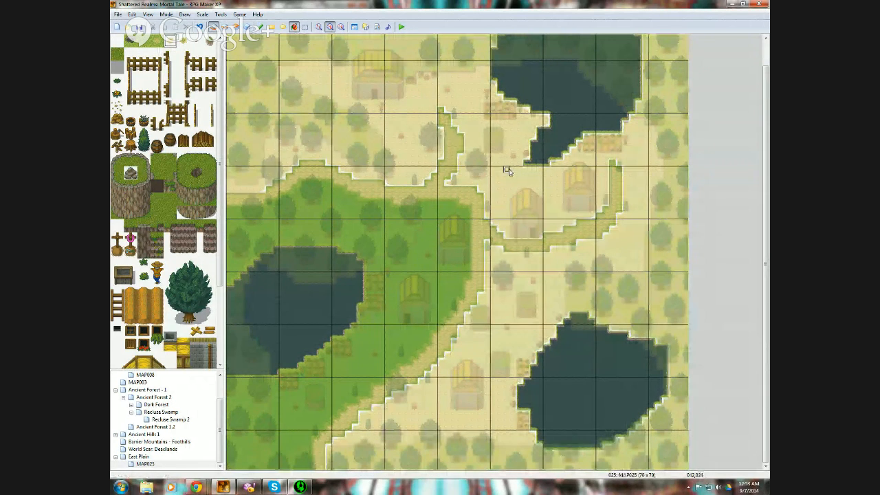
click(200, 26)
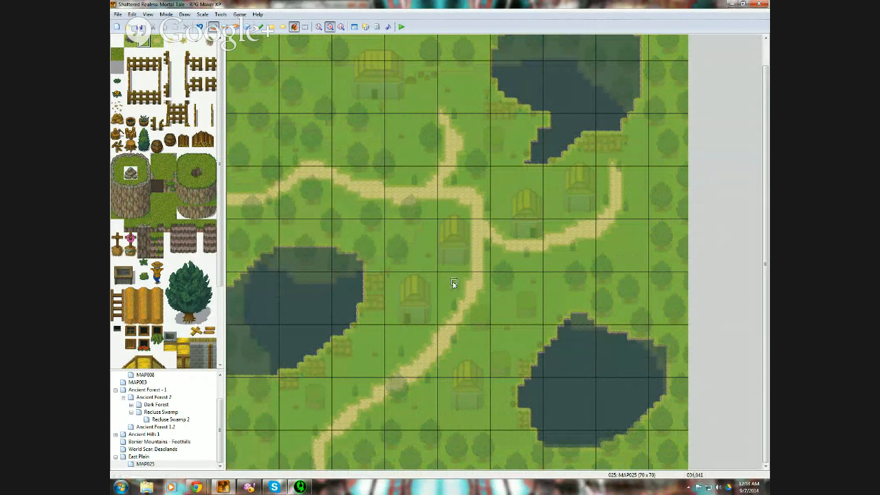
click(294, 27)
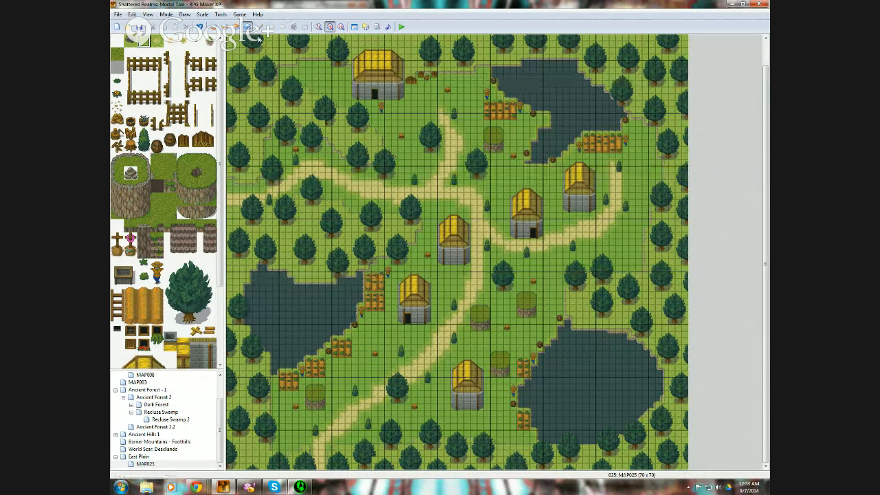
- Place the 3 x 1 rounded rock base along the lower edge of all five rock blocks on the second layer
drag(182, 213, 209, 219)
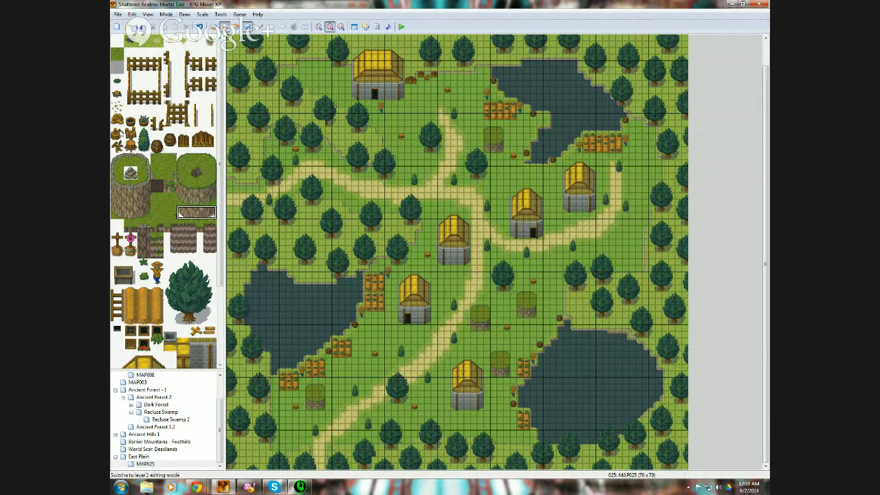
click(225, 26)
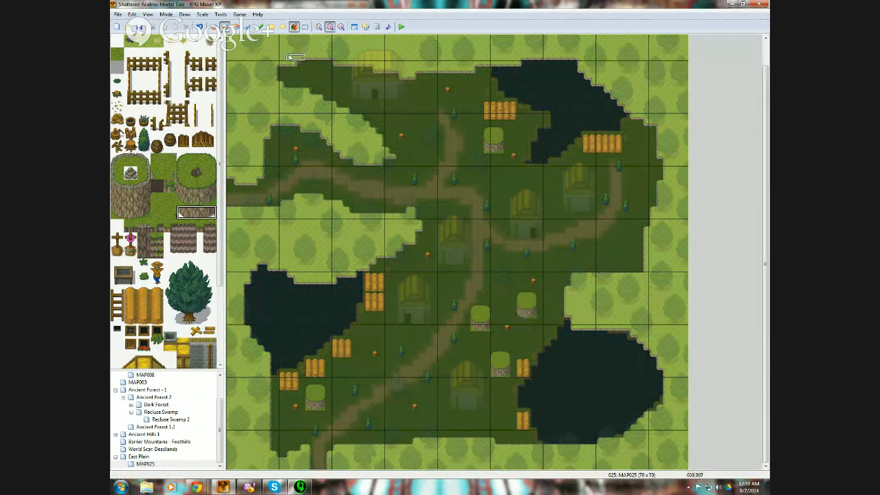
click(260, 26)
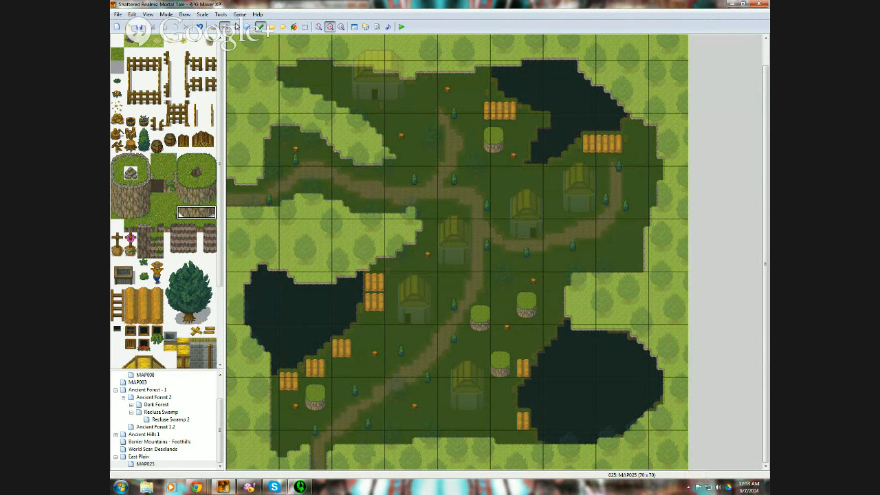
- Place a scarecrow on the third layer, on top of the northeastern of the three rock blocks near the southeast lake
click(235, 27)
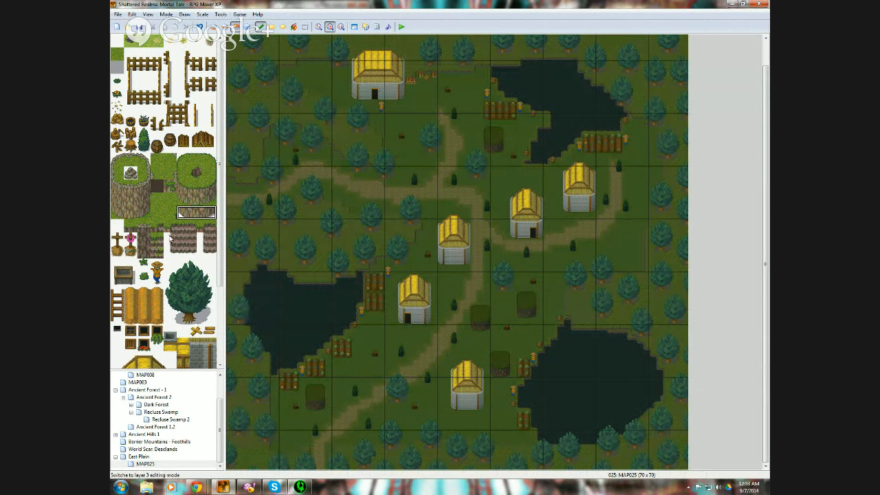
drag(157, 267, 157, 277)
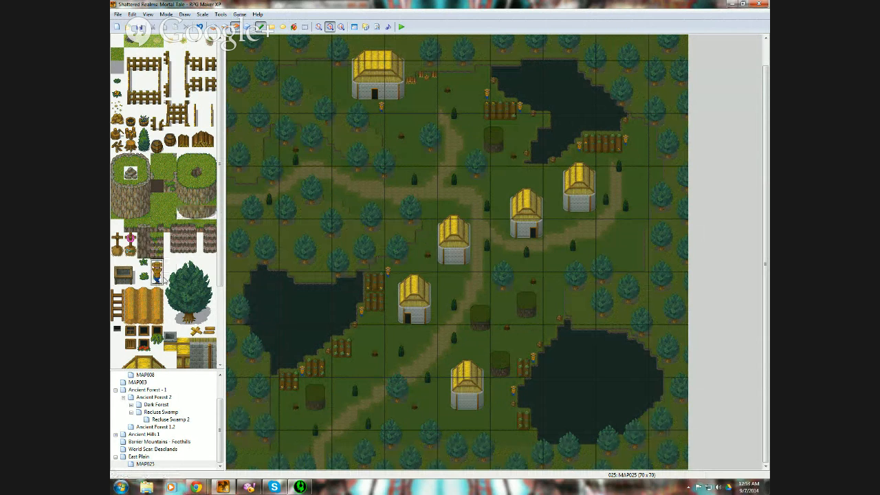
click(527, 295)
- Place ladders on the third layer against the front of the southwest rock block and the block beside the southern path
scroll(216, 333, down, 3)
scroll(215, 333, down, 1)
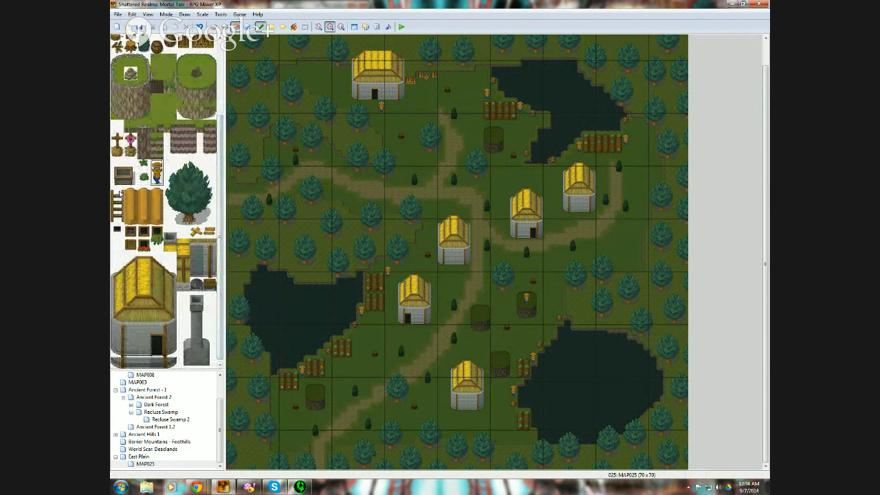
click(117, 205)
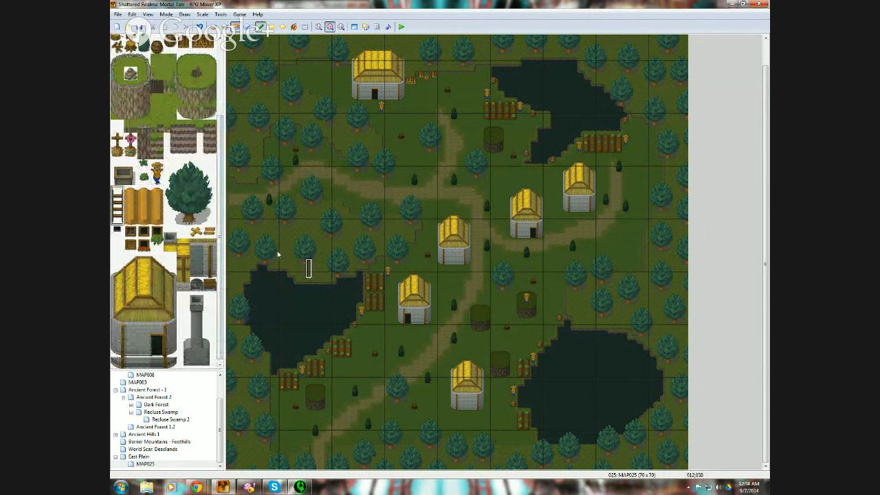
click(315, 404)
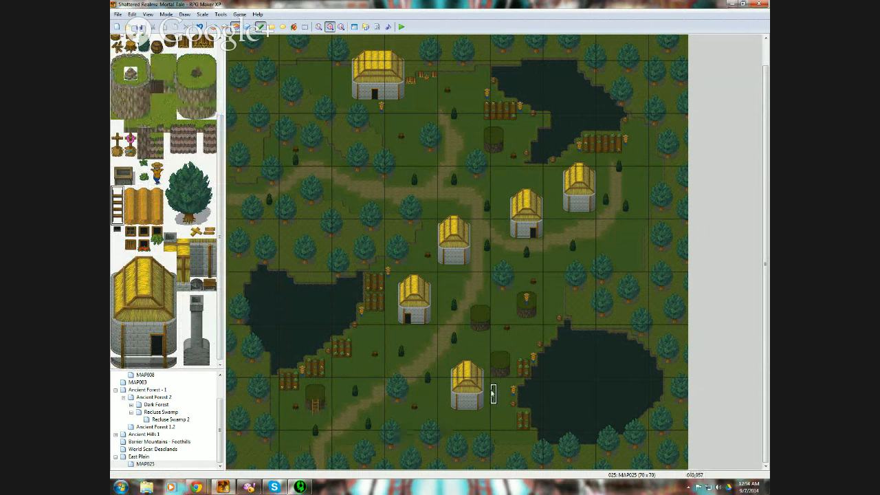
click(482, 321)
scroll(222, 79, up, 5)
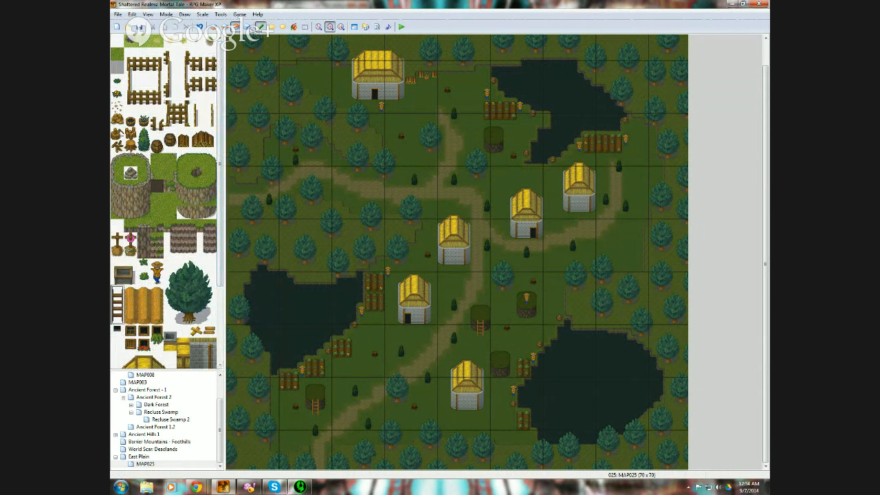
- Set the player's starting position at the southern end of the path and launch a playtest
click(248, 26)
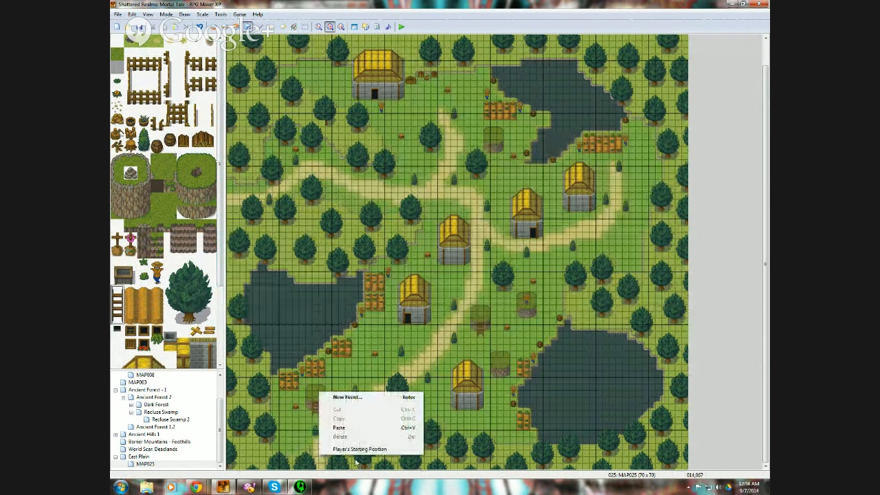
click(402, 27)
click(412, 261)
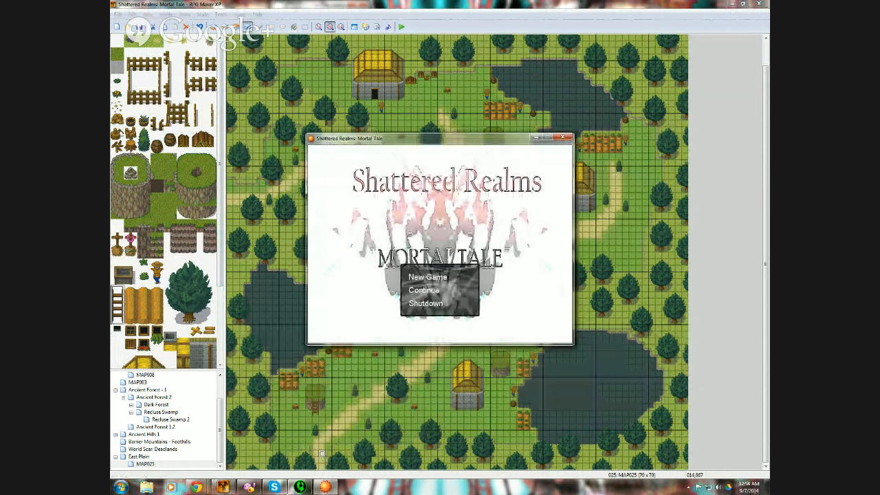
- Start a new game, walk up past the laddered southwest rock block to inspect the map, and close the playtest
key(Return)
key(Up)
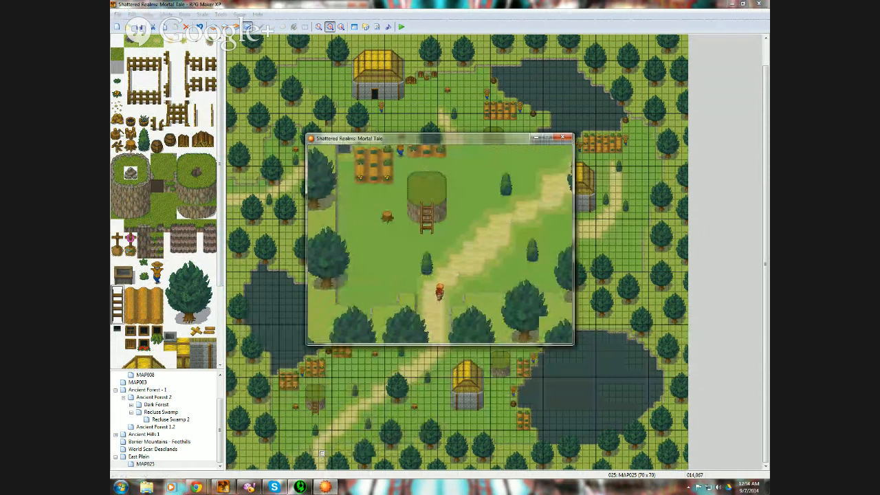
key(Right)
key(Up)
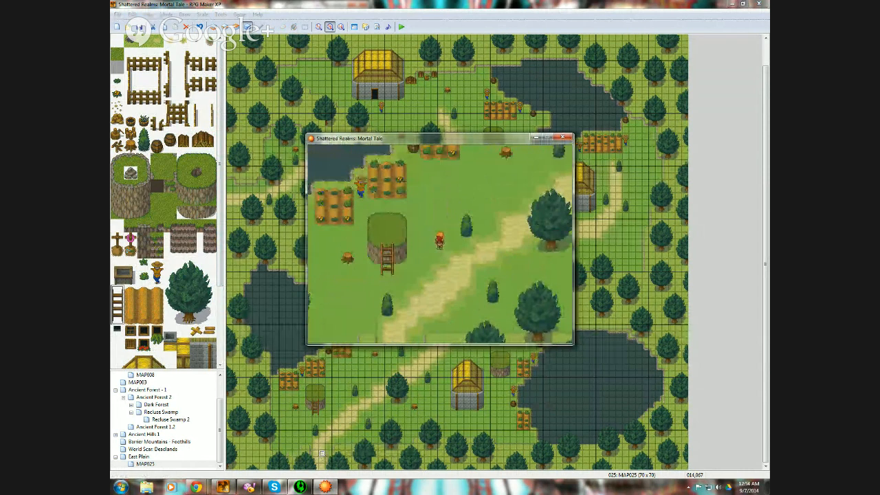
click(563, 138)
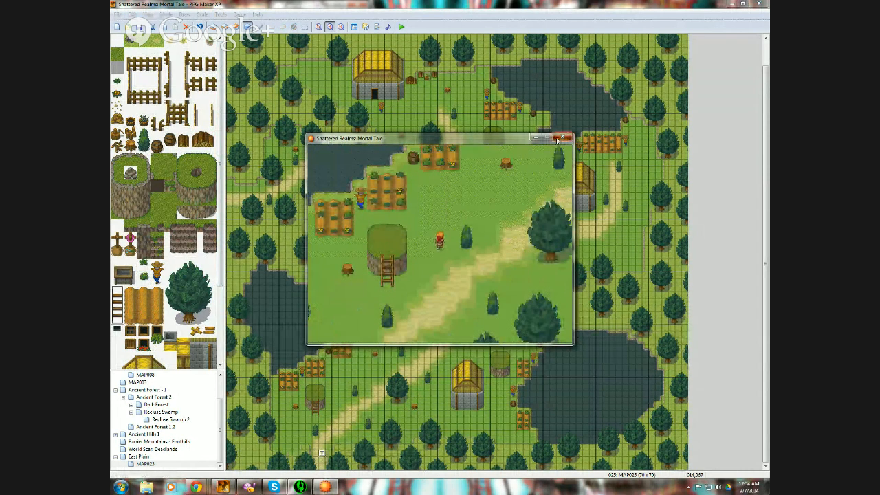
- Rename the farm village map MAP025 as East Plain 2
right_click(170, 465)
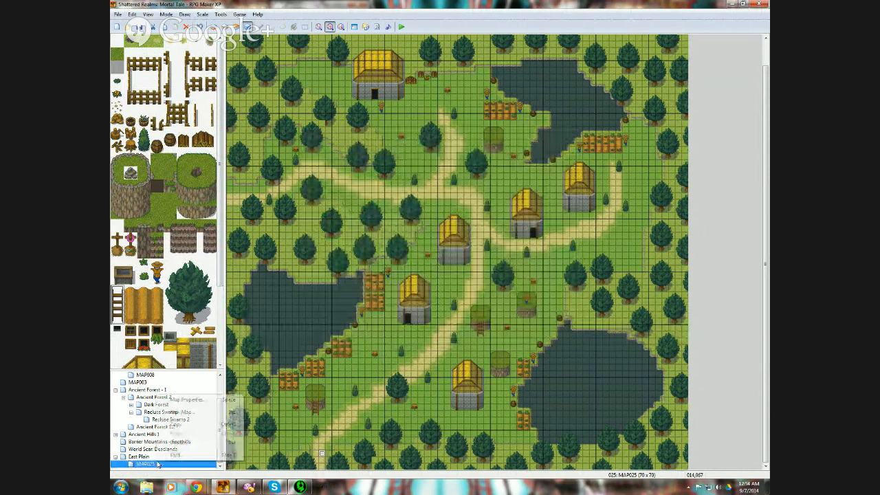
click(180, 399)
text(East Pl)
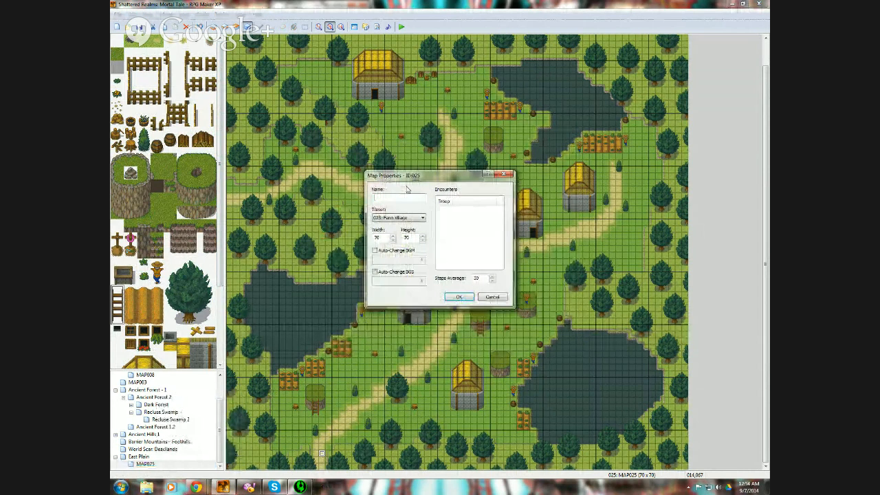
text(ain 2)
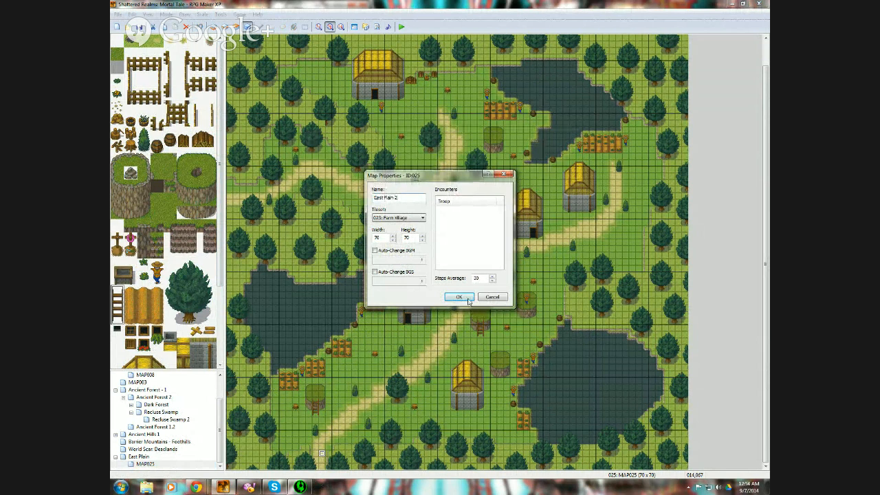
click(459, 296)
- Check the background music assigned to the East Plain map in its map properties, leaving its settings as they are
right_click(166, 465)
click(141, 457)
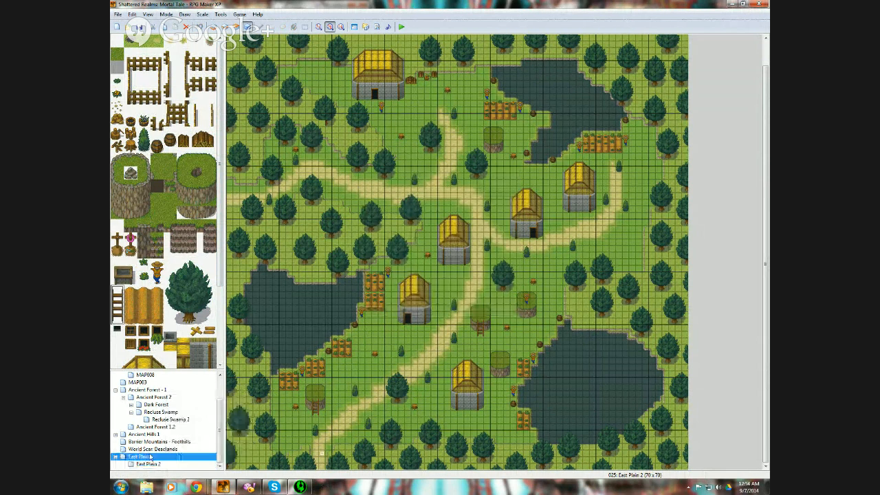
right_click(165, 456)
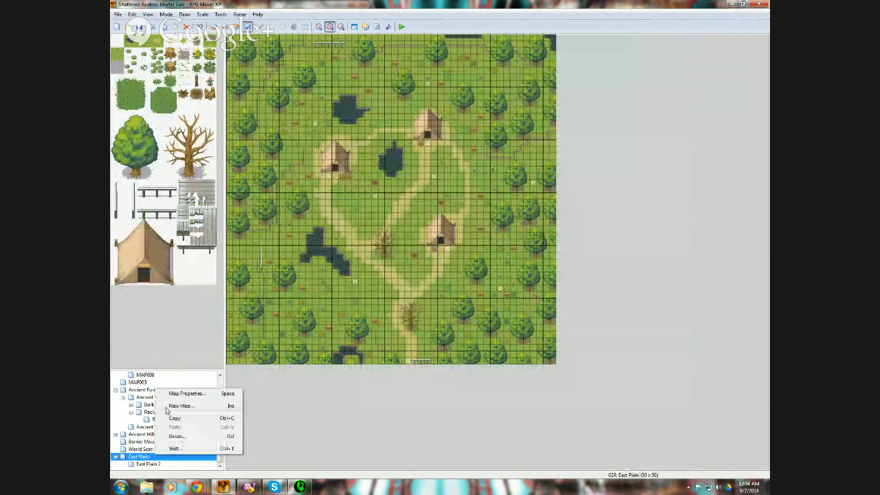
click(182, 393)
click(421, 260)
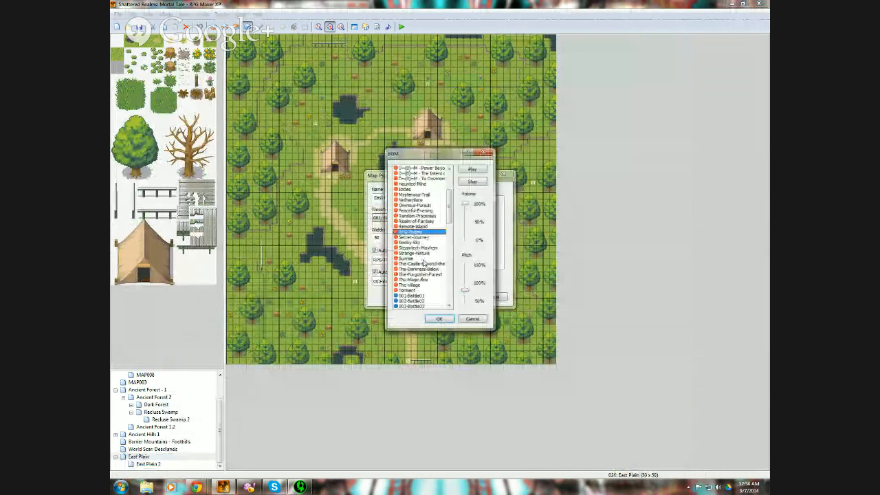
click(473, 321)
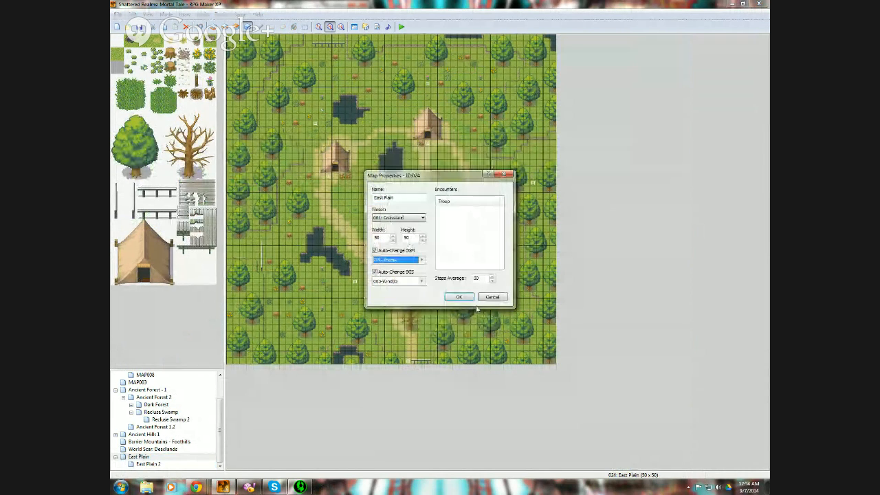
click(477, 299)
- Enable Auto-Change BGM in East Plain 2's map properties and assign the RPG-Theme track with its pitch lowered
right_click(155, 464)
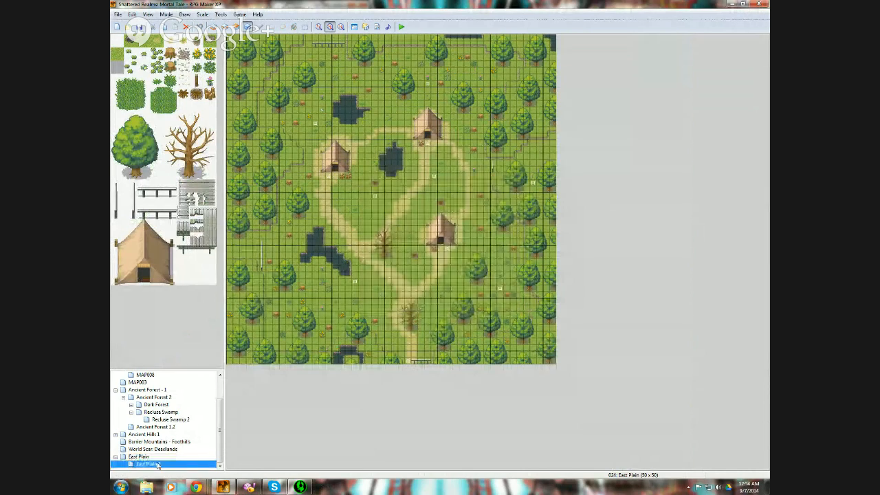
click(207, 398)
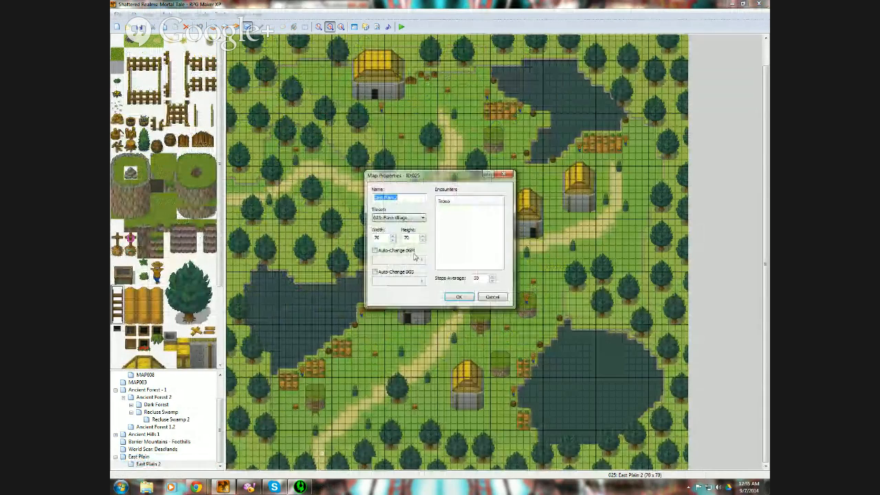
click(375, 250)
click(421, 263)
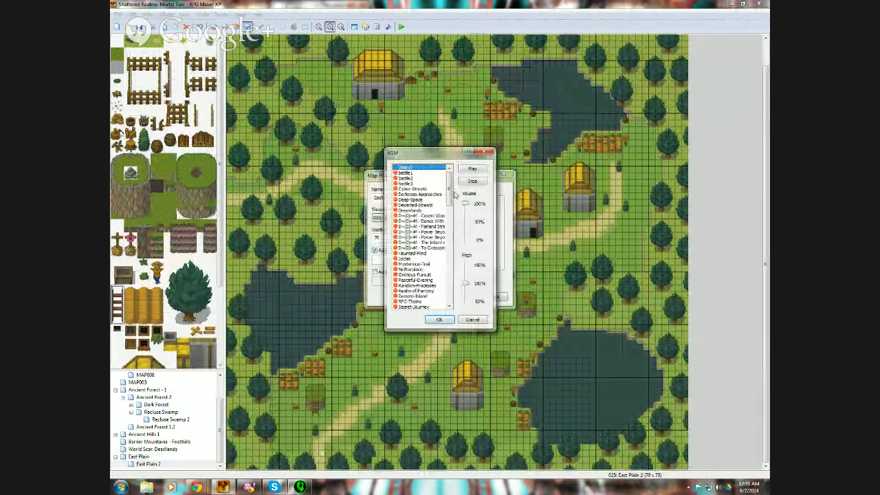
drag(450, 195, 449, 208)
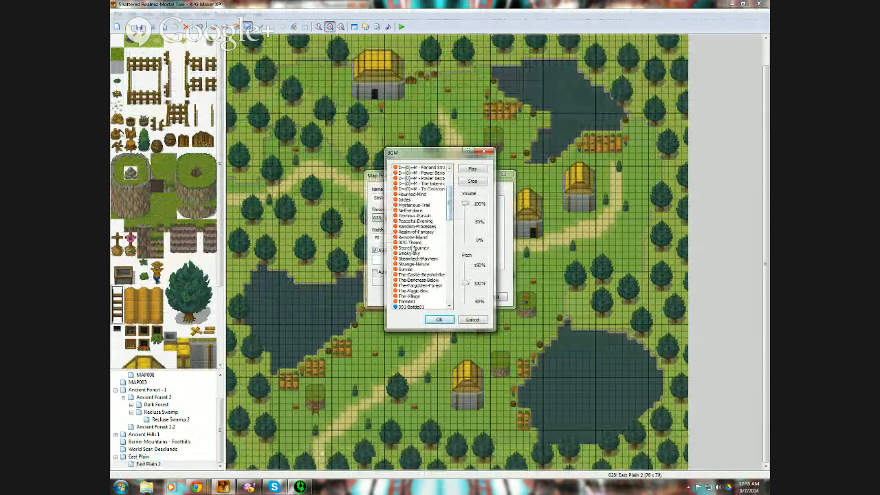
click(414, 242)
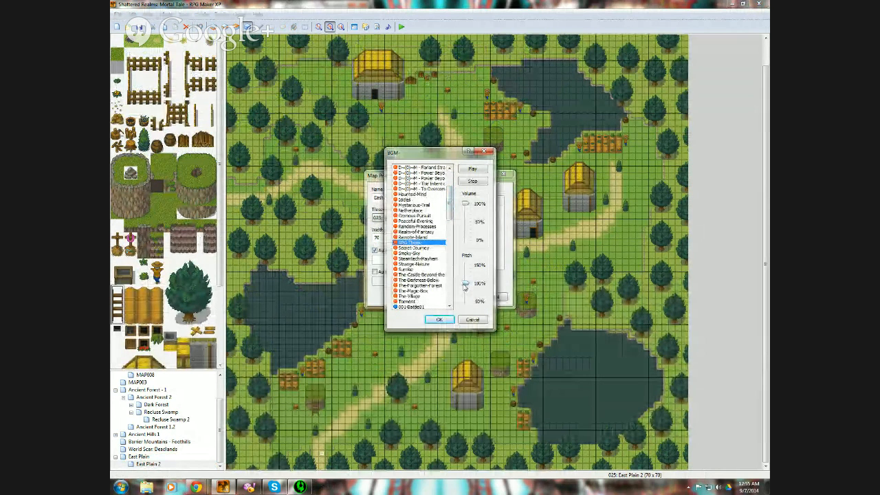
drag(465, 283, 465, 293)
click(451, 319)
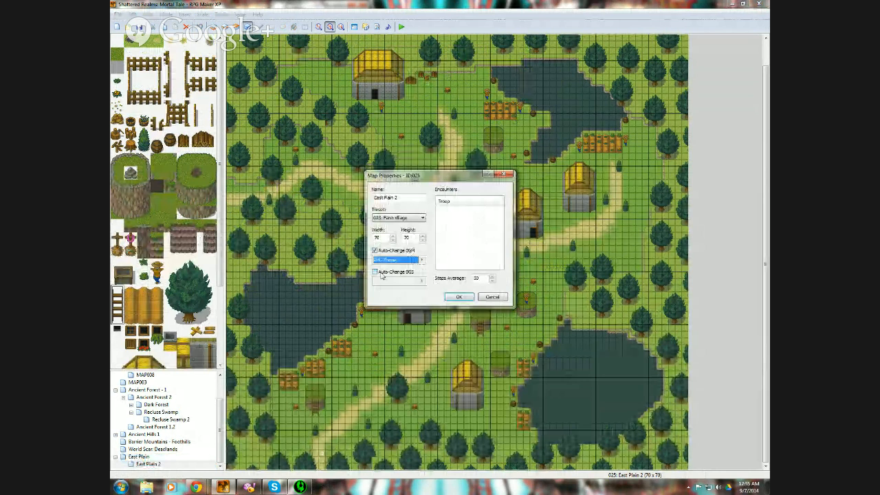
click(459, 298)
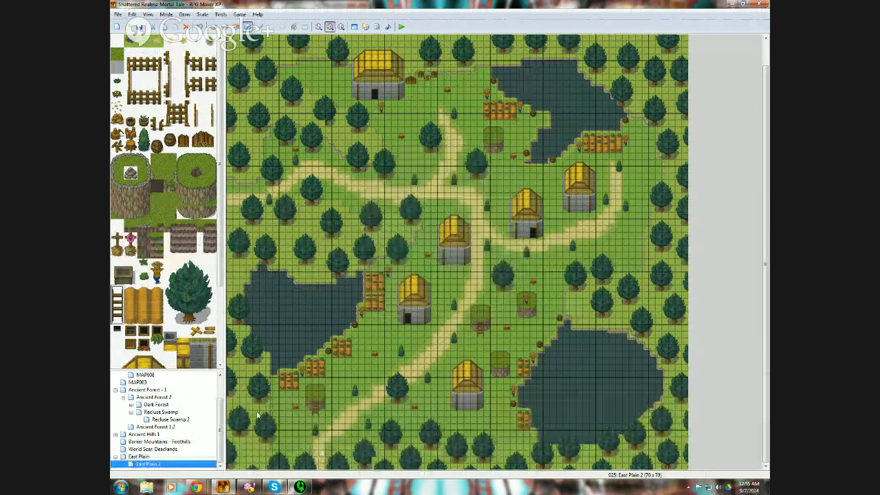
- Create a new event at 012,000 on the northern edge of the East Plain map and add a Transfer Player command
key(Up)
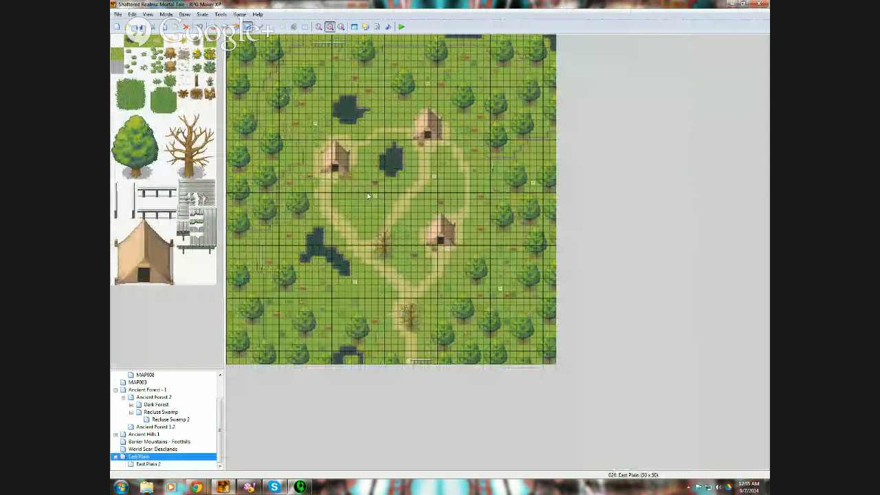
right_click(321, 38)
click(337, 47)
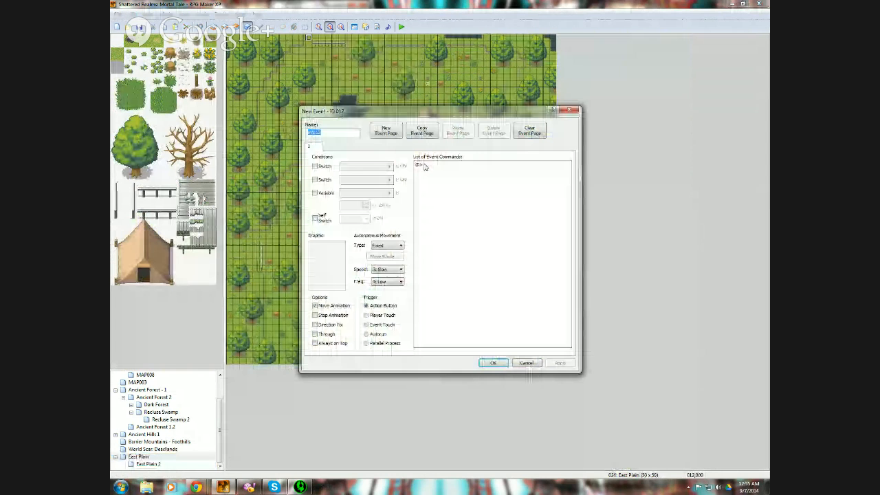
double_click(421, 165)
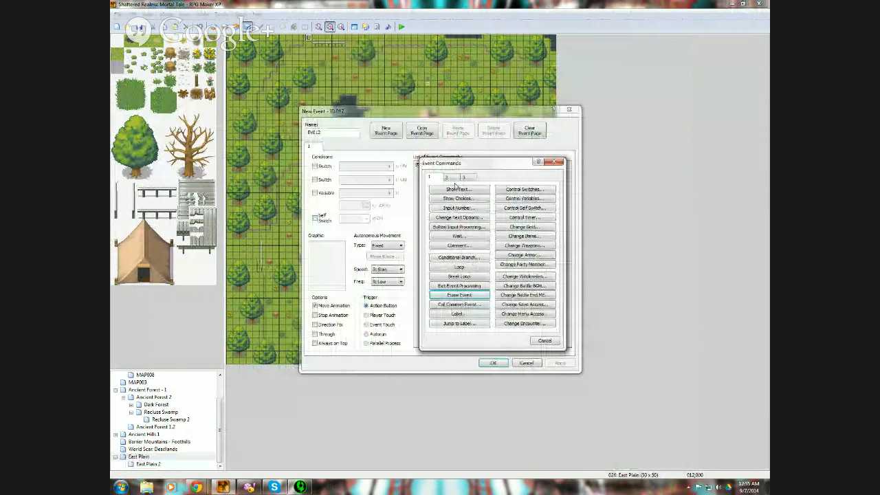
click(447, 178)
click(459, 190)
- Set the transfer destination to East Plain 2 at 014,067 and make the event trigger on Player Touch
click(530, 224)
click(376, 257)
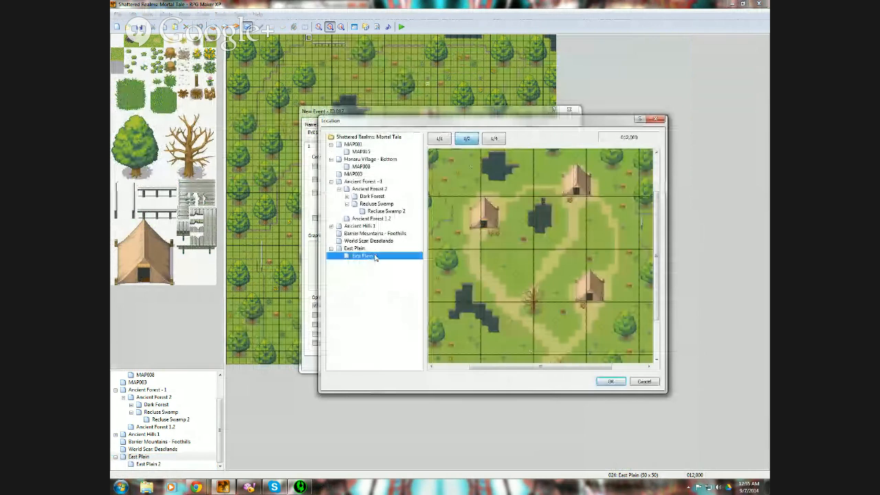
scroll(634, 344, down, 5)
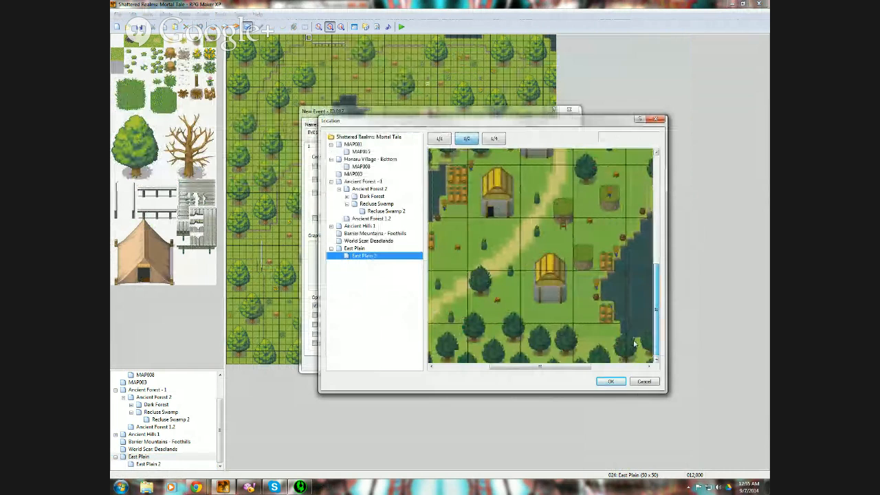
drag(590, 366, 515, 379)
click(524, 347)
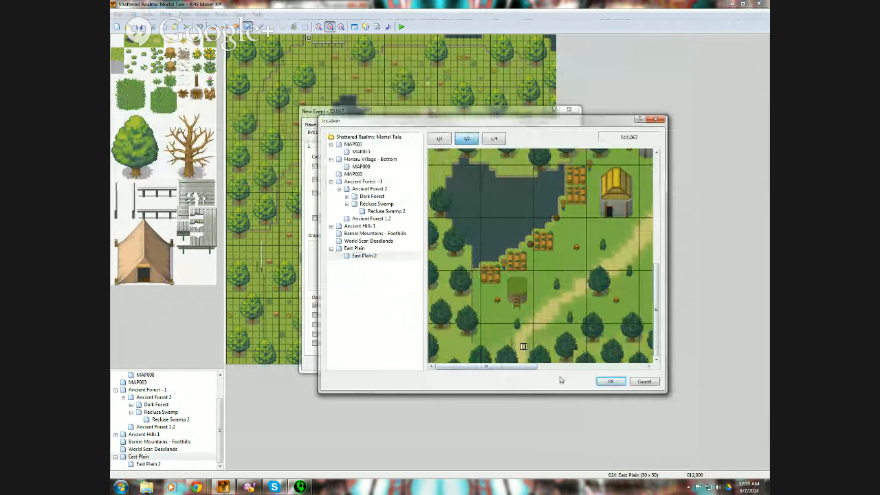
click(611, 380)
click(485, 305)
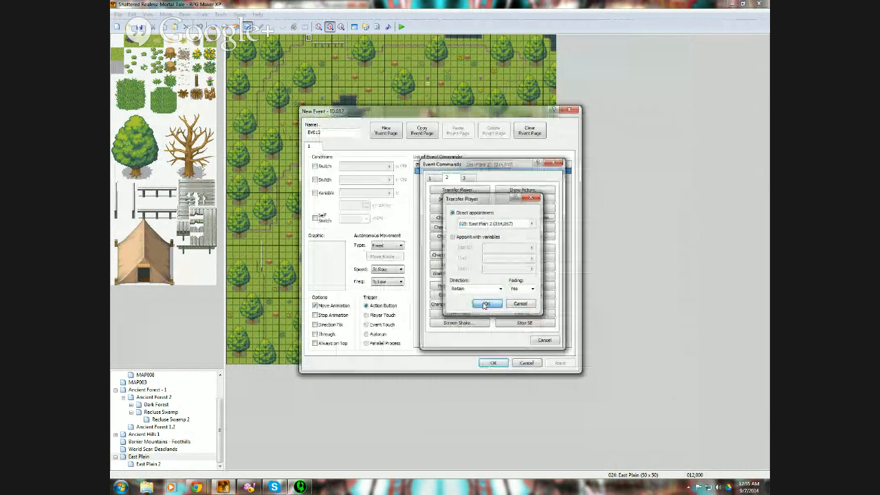
click(367, 315)
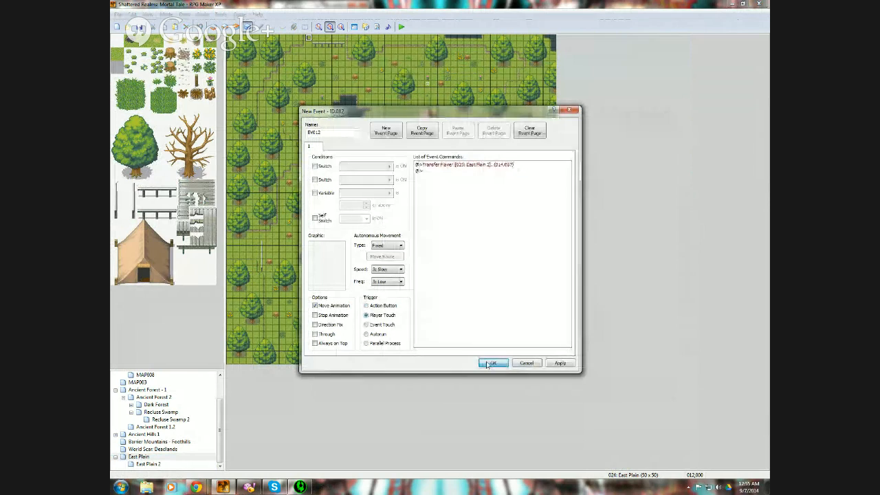
click(487, 364)
- Create a new event at 013,069 on the southern edge of East Plain 2 and add a Transfer Player command
click(148, 465)
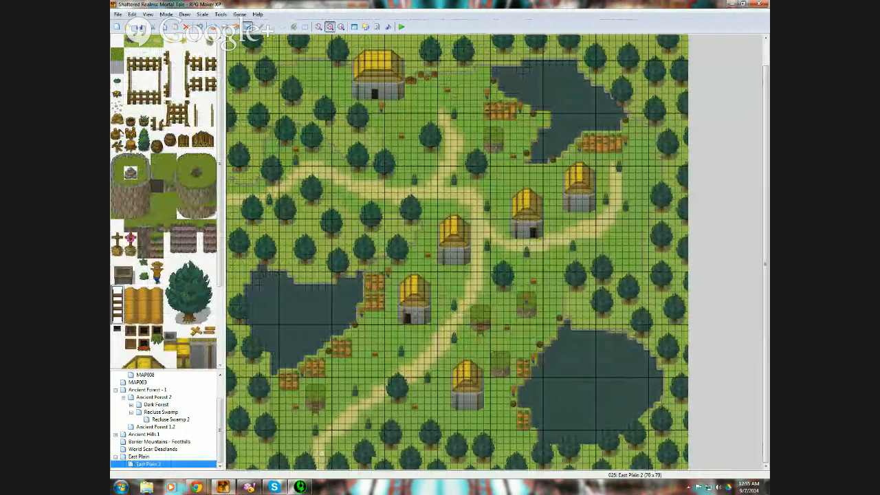
click(764, 377)
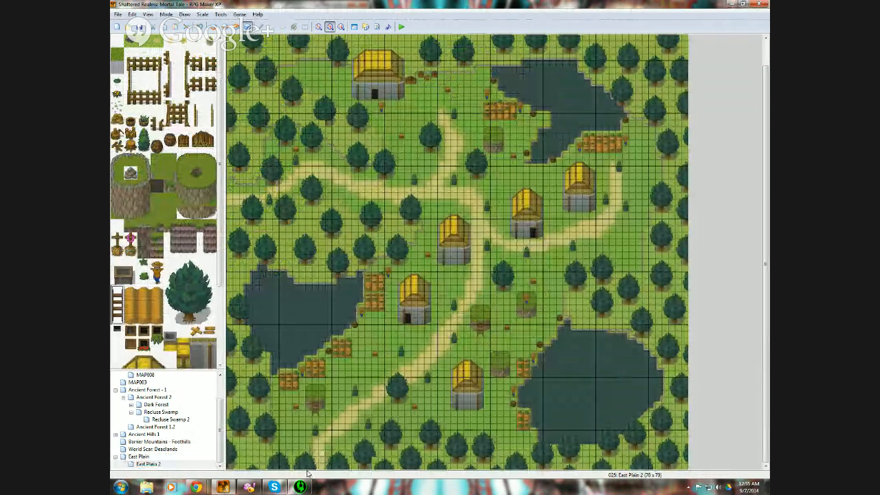
right_click(314, 467)
click(344, 410)
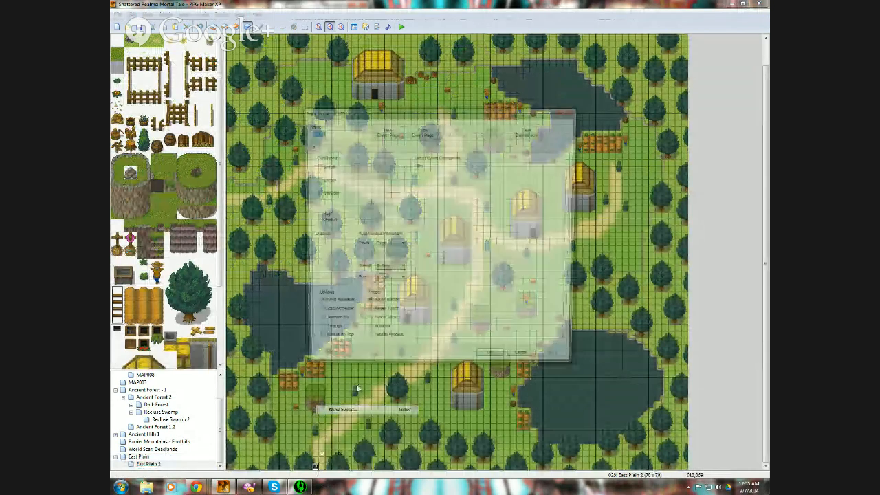
click(431, 166)
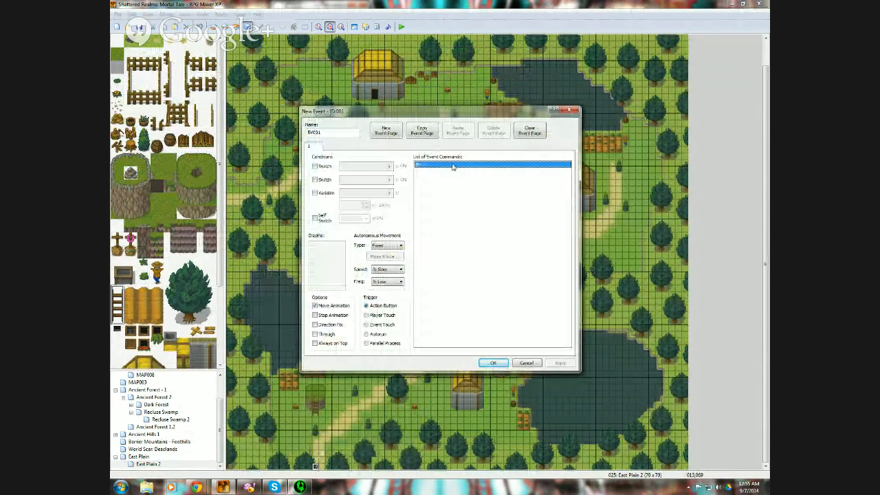
double_click(452, 167)
click(461, 189)
- Set the transfer destination to the East Plain map at 012,002 and make the event trigger on Player Touch
click(535, 225)
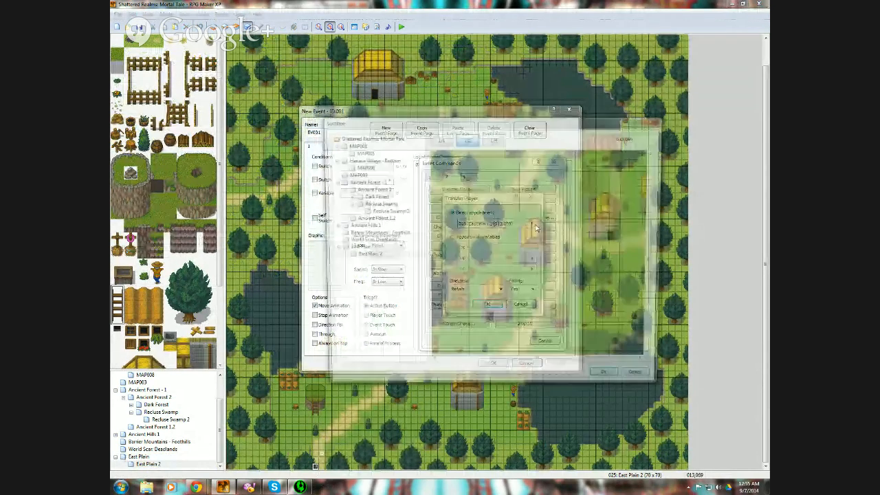
click(358, 250)
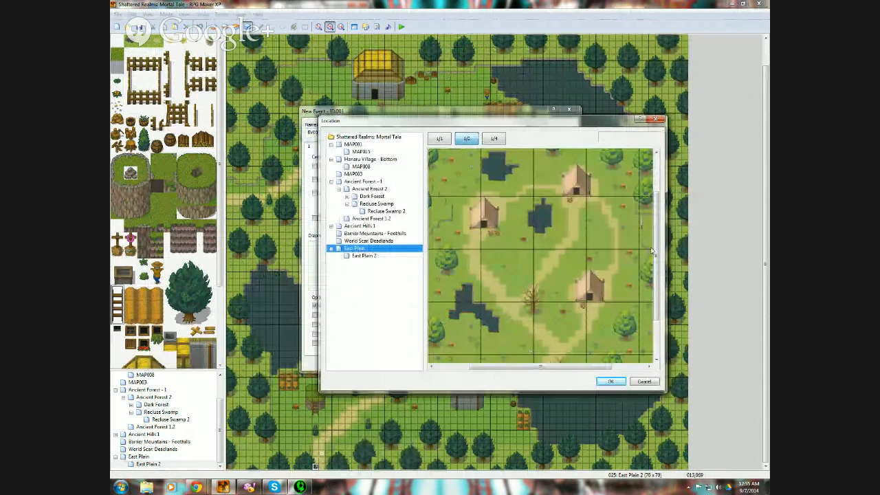
drag(655, 250, 655, 212)
click(457, 171)
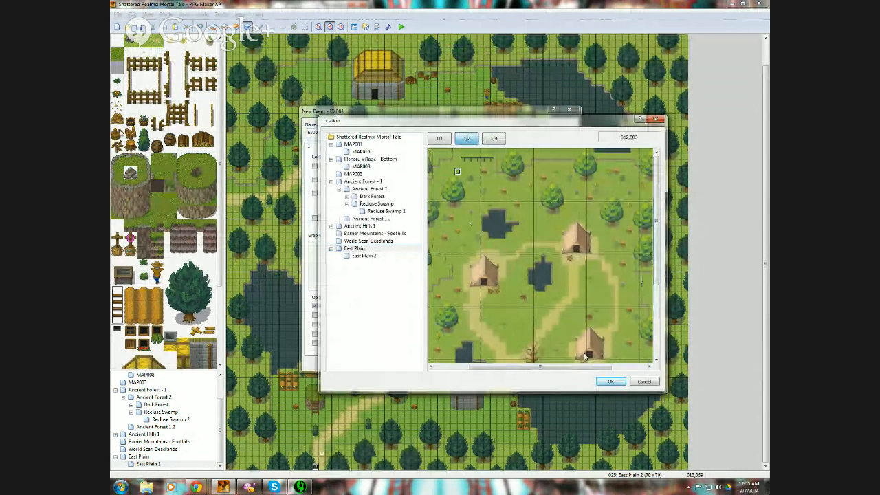
key(Up)
click(611, 381)
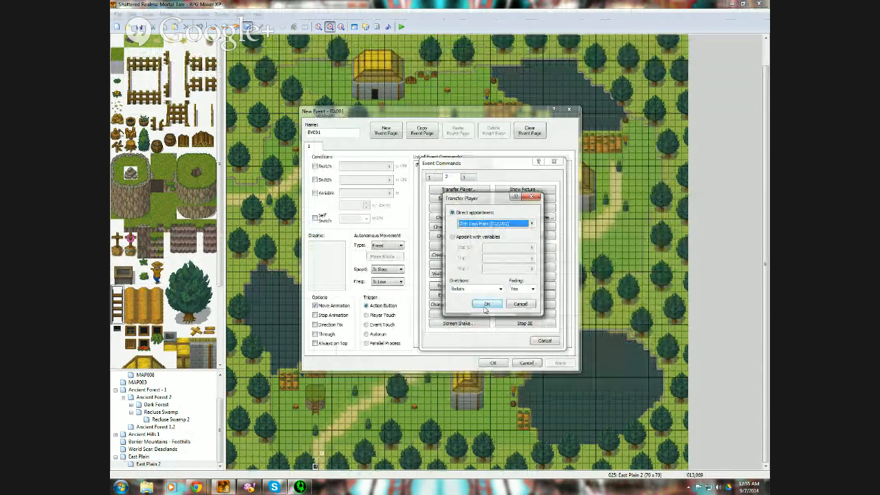
click(487, 305)
click(379, 314)
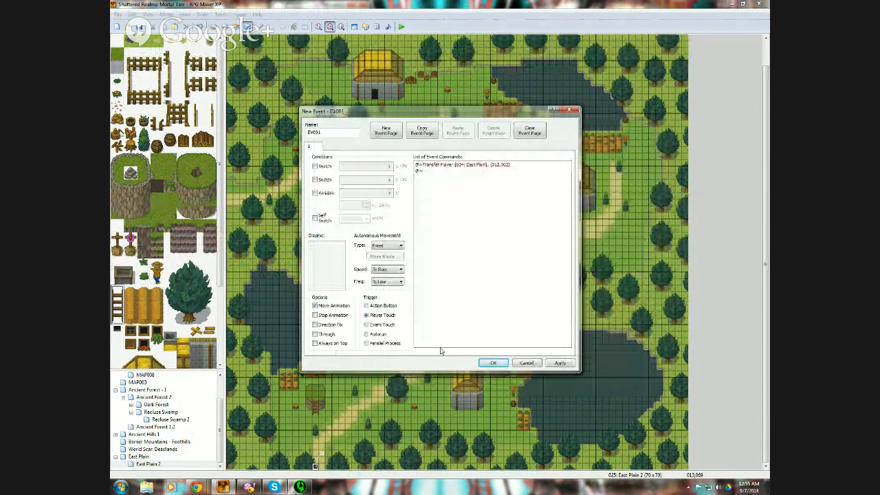
click(493, 362)
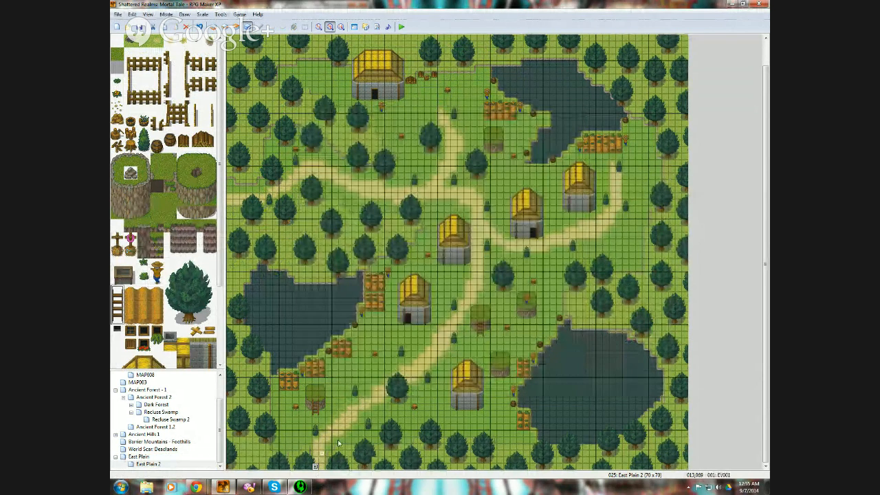
- Copy the transfer event on East Plain 2's southern path and paste it onto the neighbouring tile 014,069
right_click(315, 467)
click(334, 430)
key(ctrl+v)
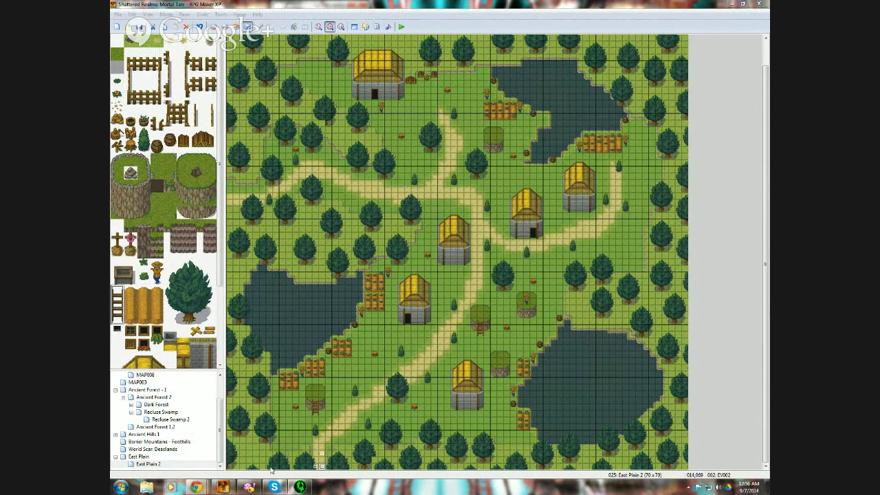
- Set the player's starting position to 012,003 on the East Plain map, then launch a playtest and save the project changes
mouse_move(196, 487)
click(149, 457)
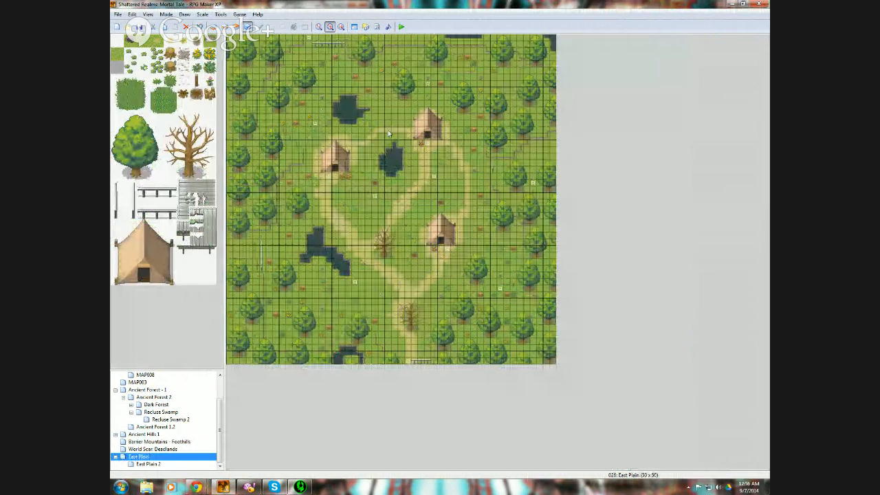
right_click(310, 59)
click(353, 113)
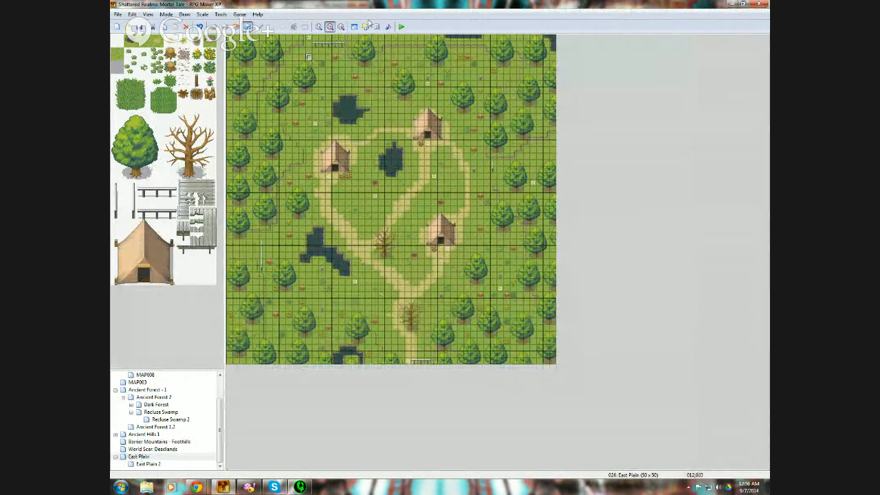
click(402, 27)
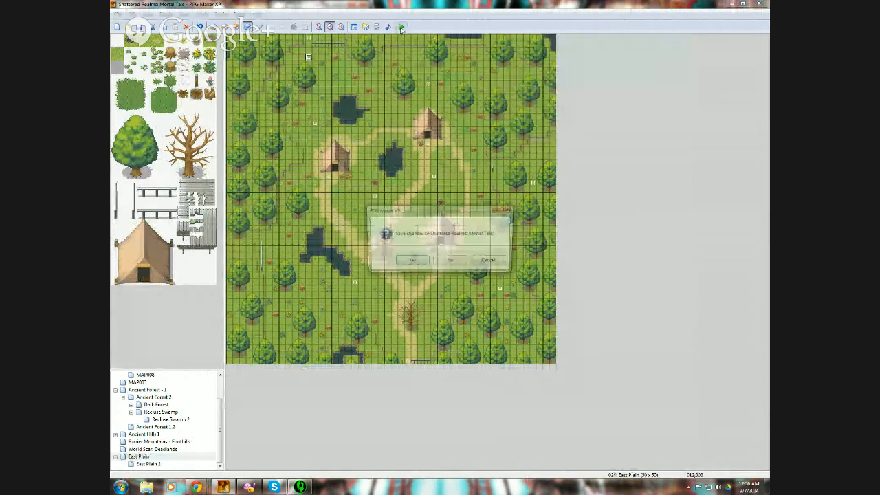
click(411, 262)
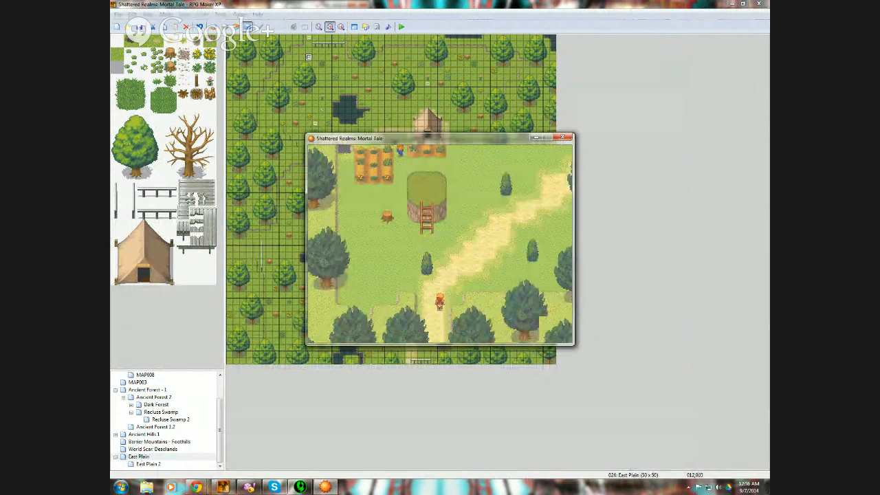
- Playtest the farm village by walking the character north-east from the southern path entrance across the grass beside the dirt path
key(Up)
key(Right)
key(Up)
key(Up)
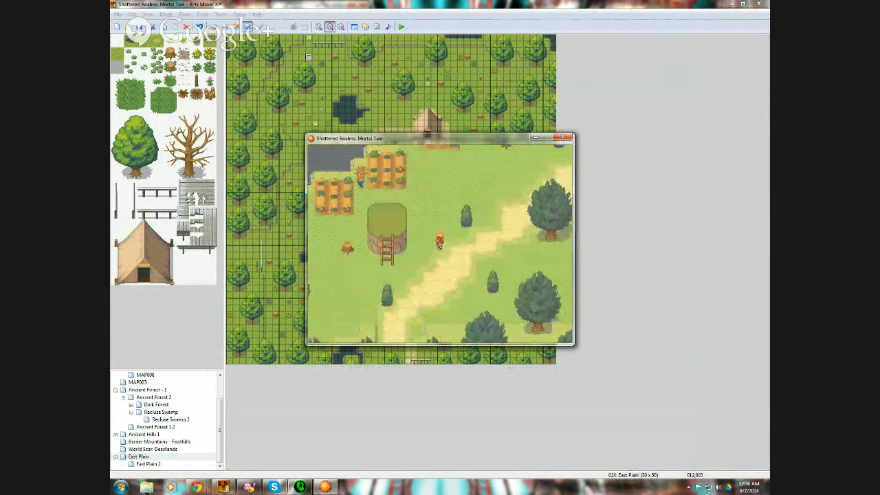
key(Up)
key(Right)
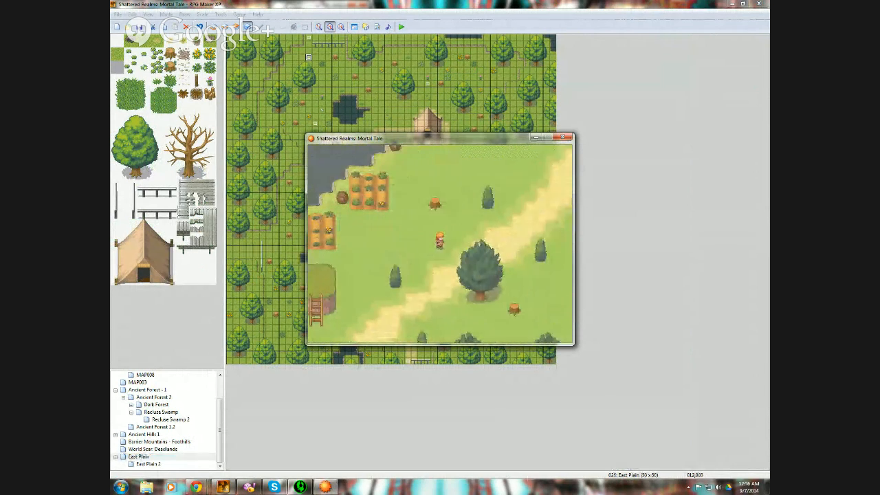
- Test the ladder on the raised round platform near the crop plots by walking the character up and down it
key(Left)
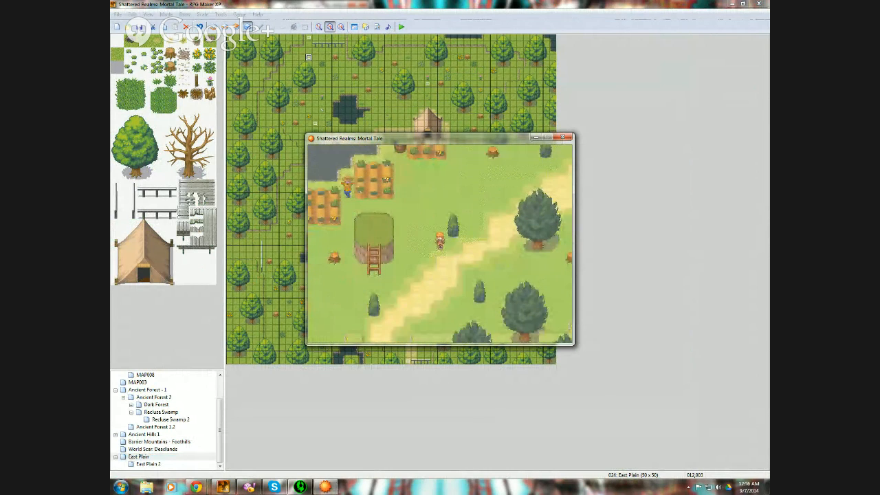
key(Left)
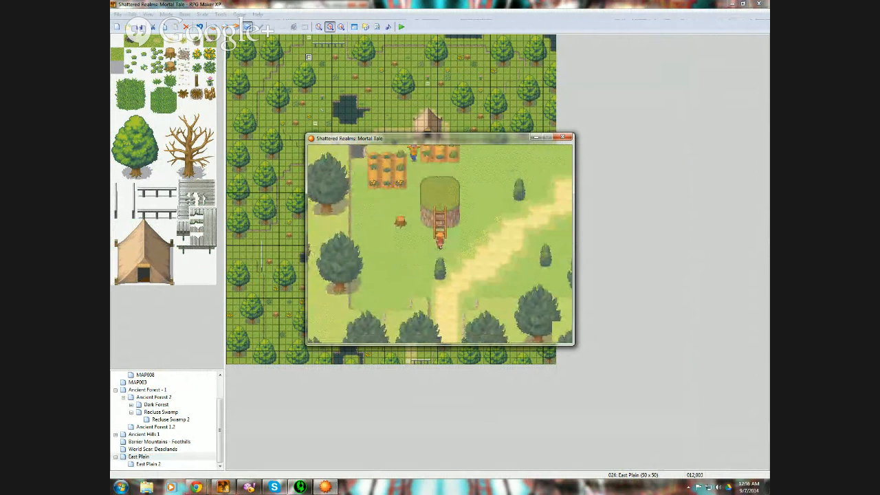
key(Down)
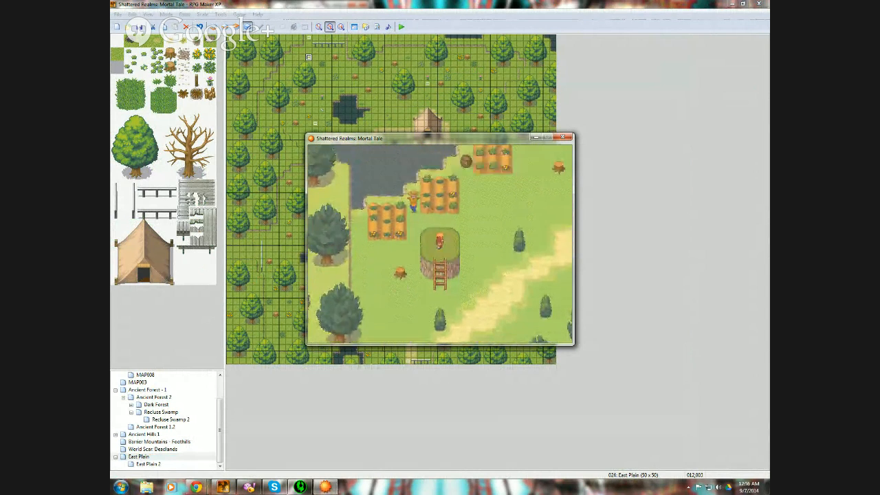
key(Right)
key(Down)
key(Down)
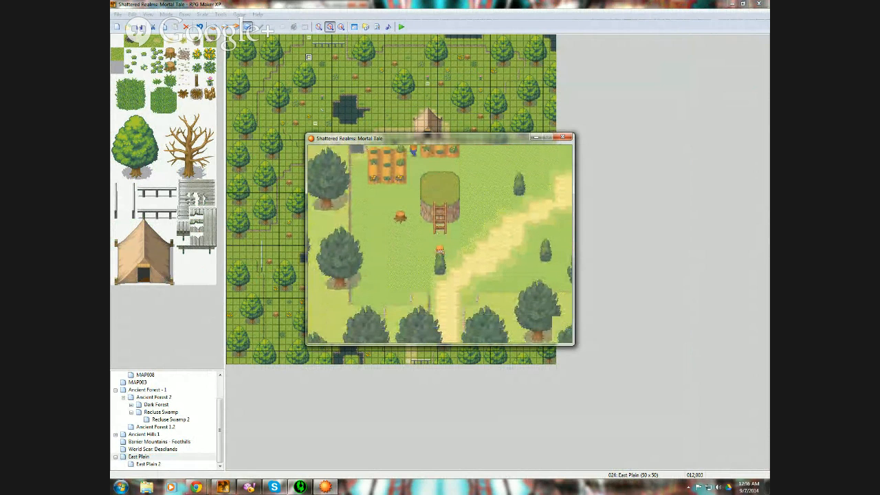
key(Up)
key(Up)
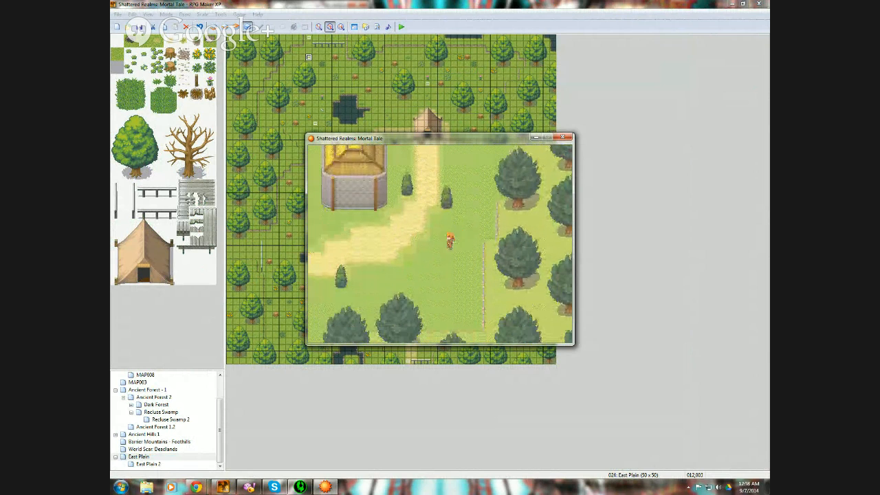
- Walk the character west from the village's eastern edge, past the houses and trees, to check passability
key(Left)
key(Left)
key(Left)
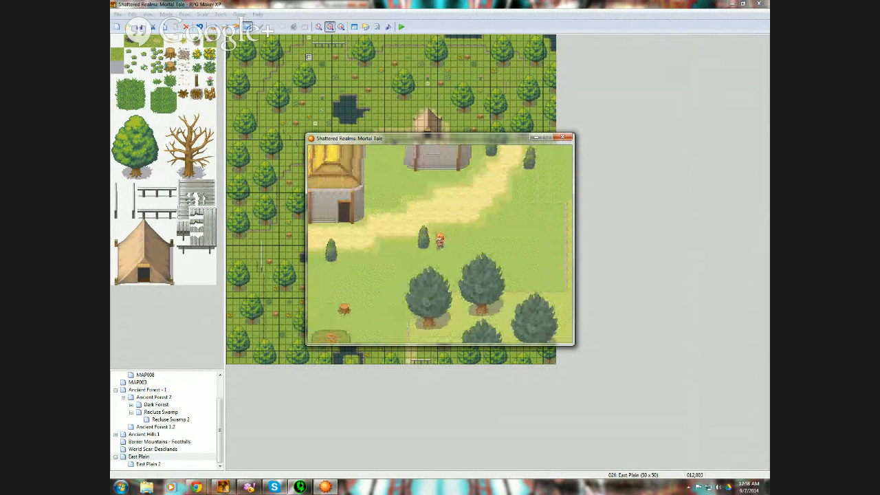
key(Down)
key(Down)
key(Left)
key(Left)
key(Left)
key(Left)
key(Left)
key(Left)
key(Left)
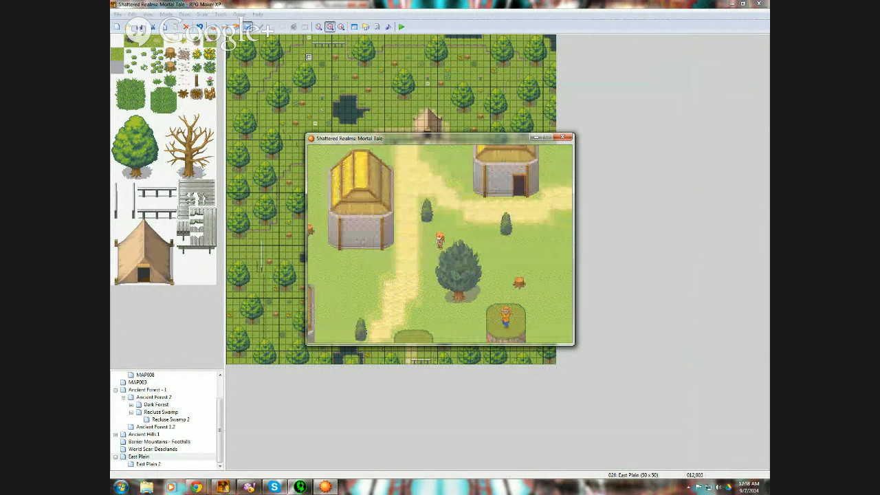
- Close the playtest and return to the top of the project's map list in the editor
click(220, 432)
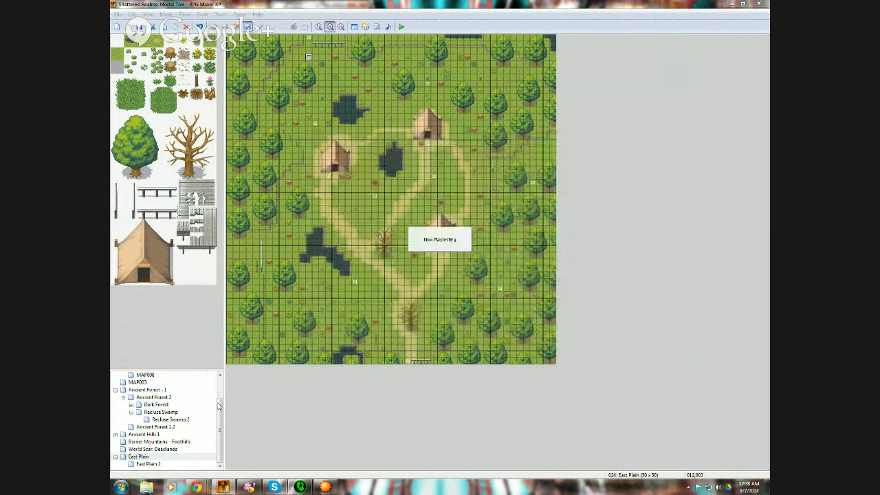
click(317, 488)
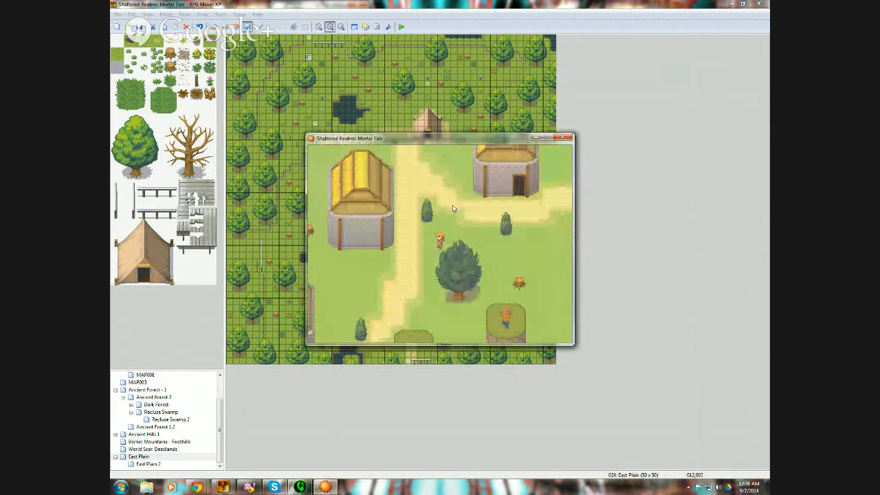
key(alt+F4)
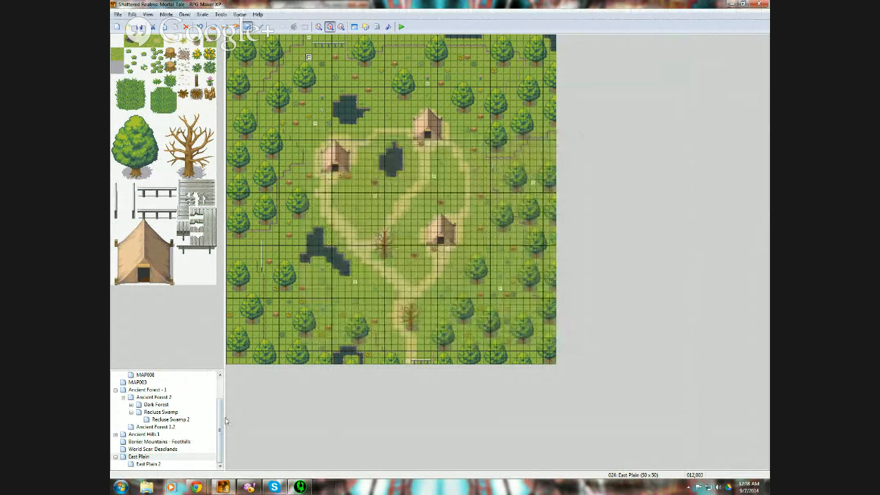
drag(221, 423, 221, 389)
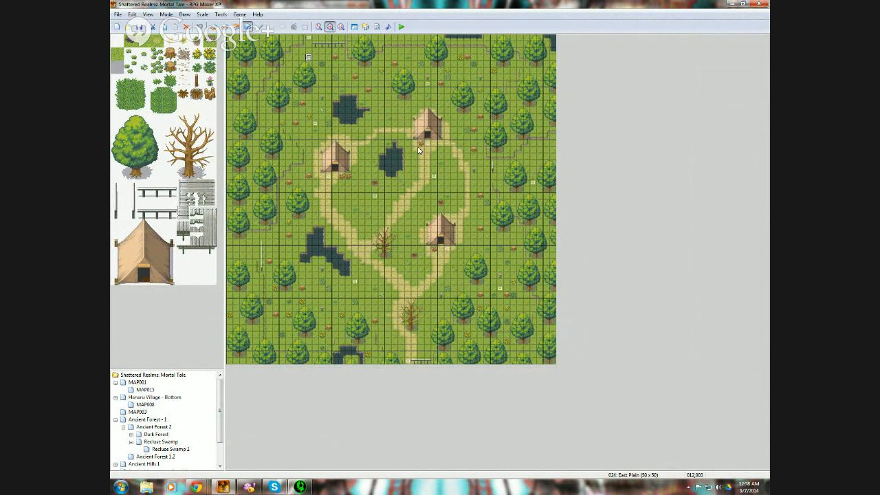
drag(219, 429, 219, 378)
mouse_move(199, 488)
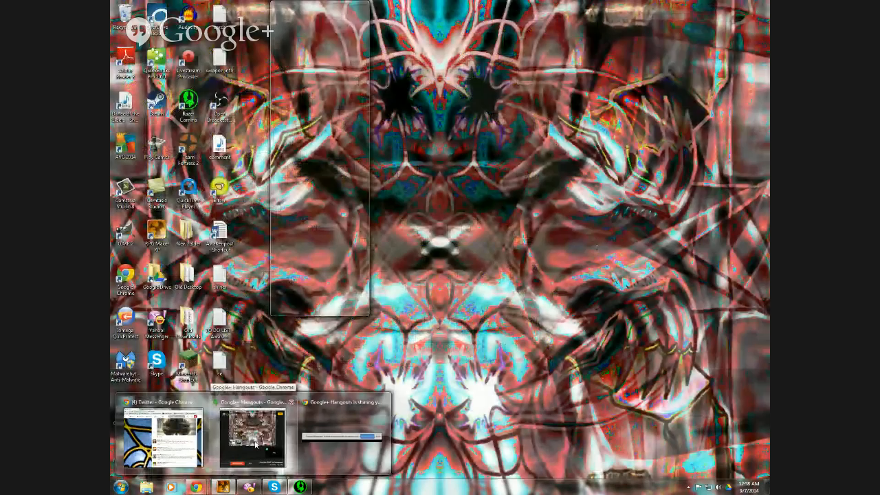
click(256, 446)
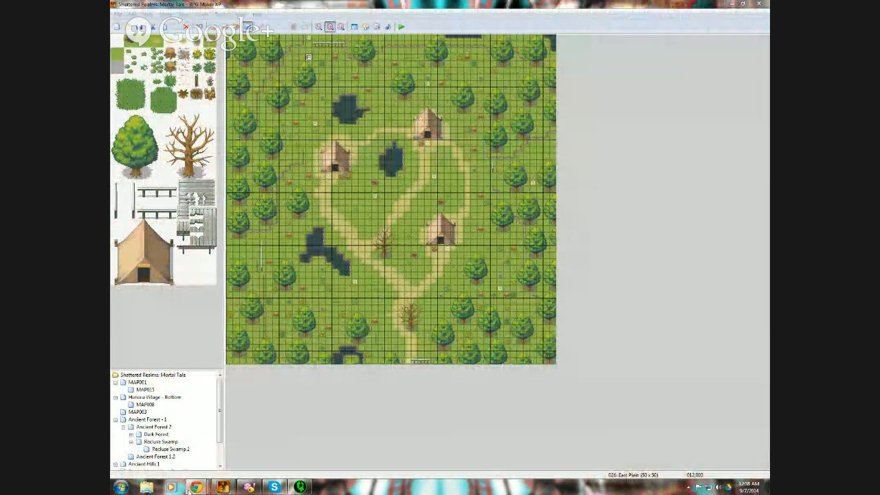
mouse_move(188, 490)
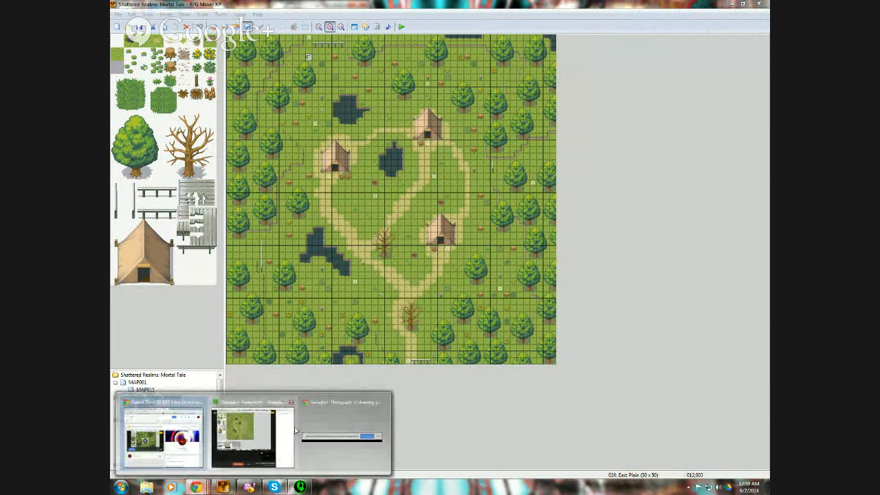
mouse_move(294, 430)
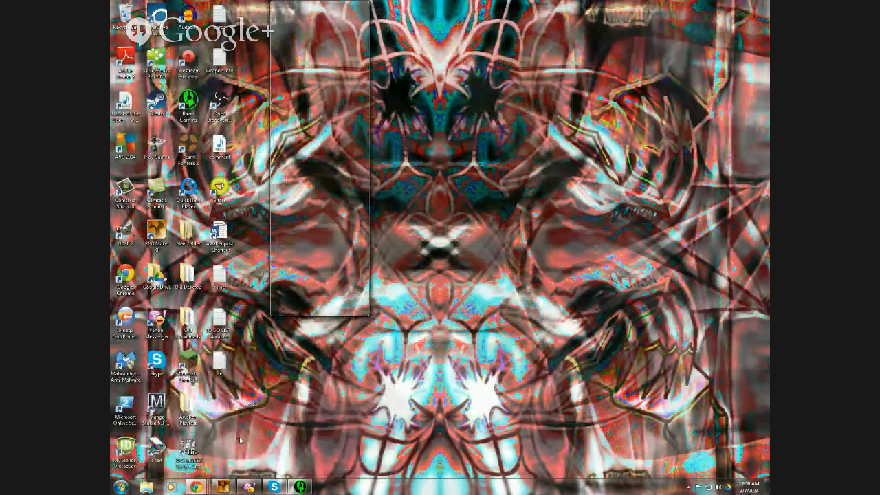